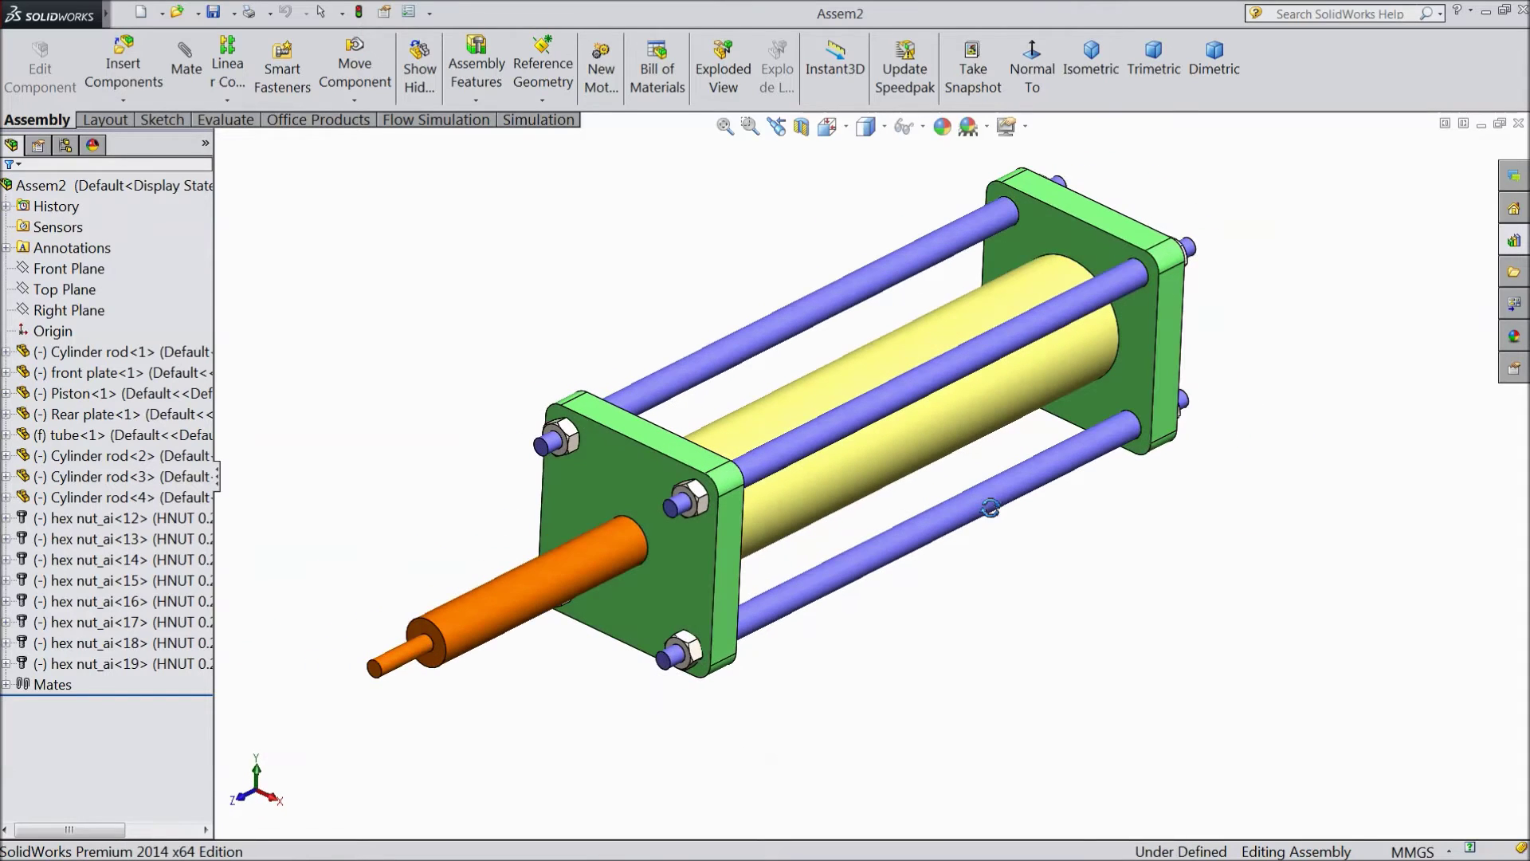
- Slide the piston partway out of the cylinder along its axis
mouse_move(549, 592)
mouse_down()
mouse_move(419, 631)
mouse_move(479, 605)
mouse_move(421, 635)
mouse_move(550, 610)
mouse_move(416, 648)
mouse_move(481, 614)
mouse_move(569, 614)
mouse_up()
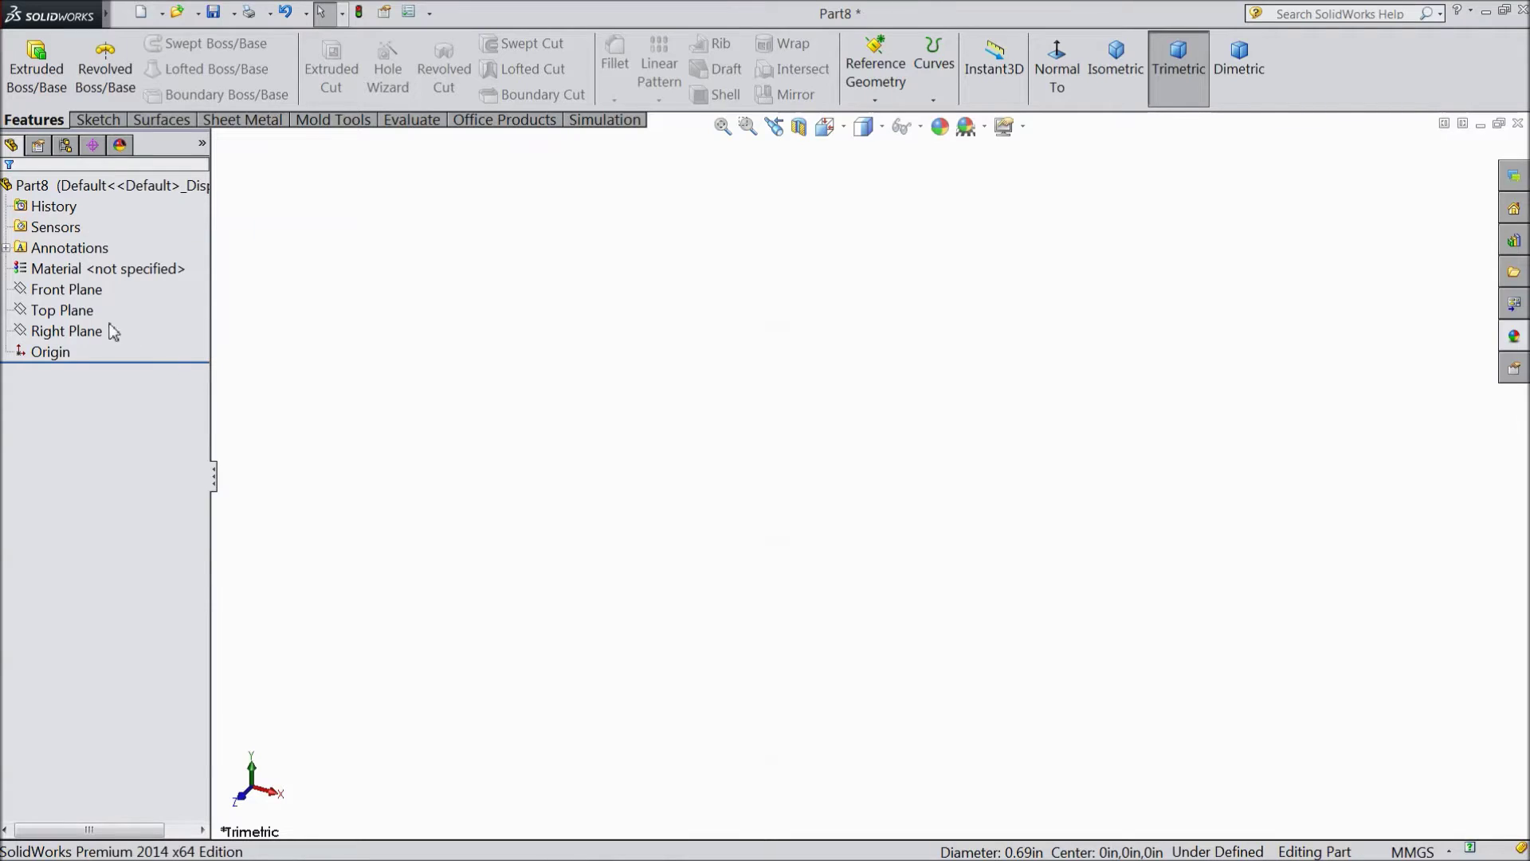
- Start a sketch on the Front Plane and draw a circle centred at the origin
click(80, 289)
click(102, 268)
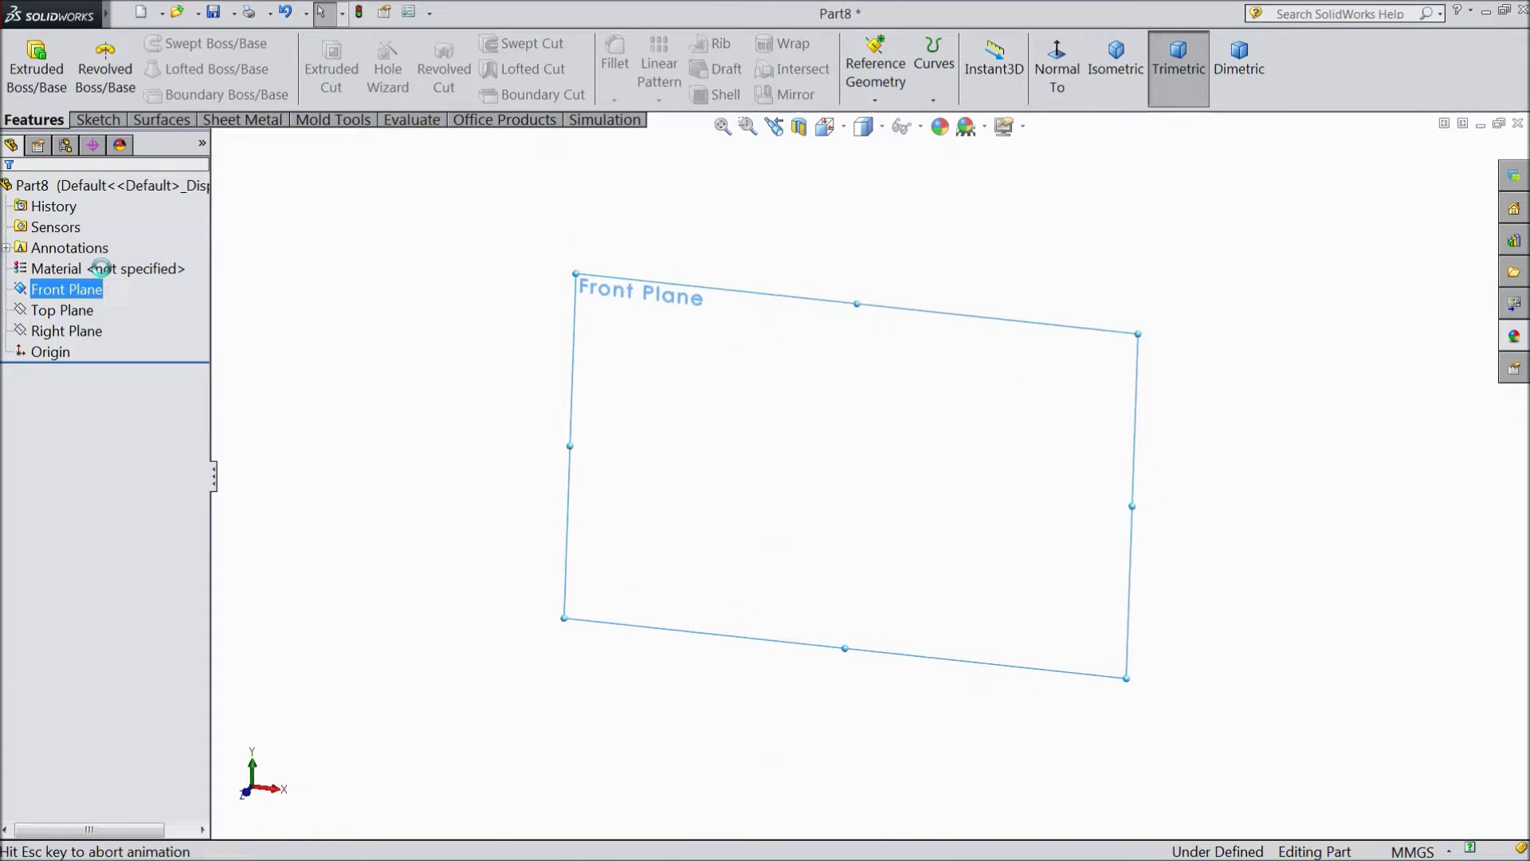
click(97, 120)
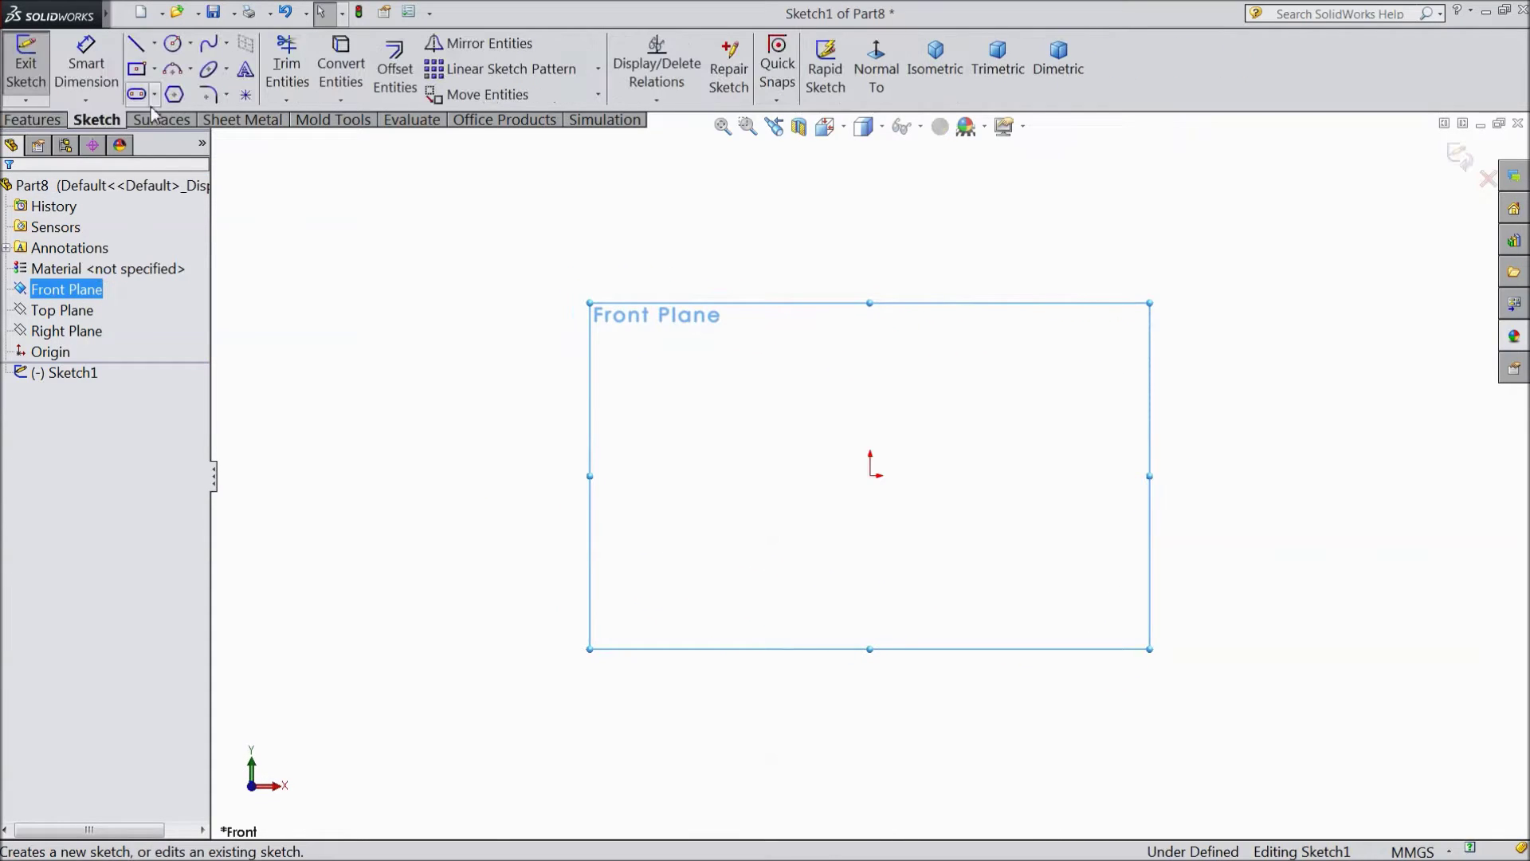
click(174, 45)
click(870, 476)
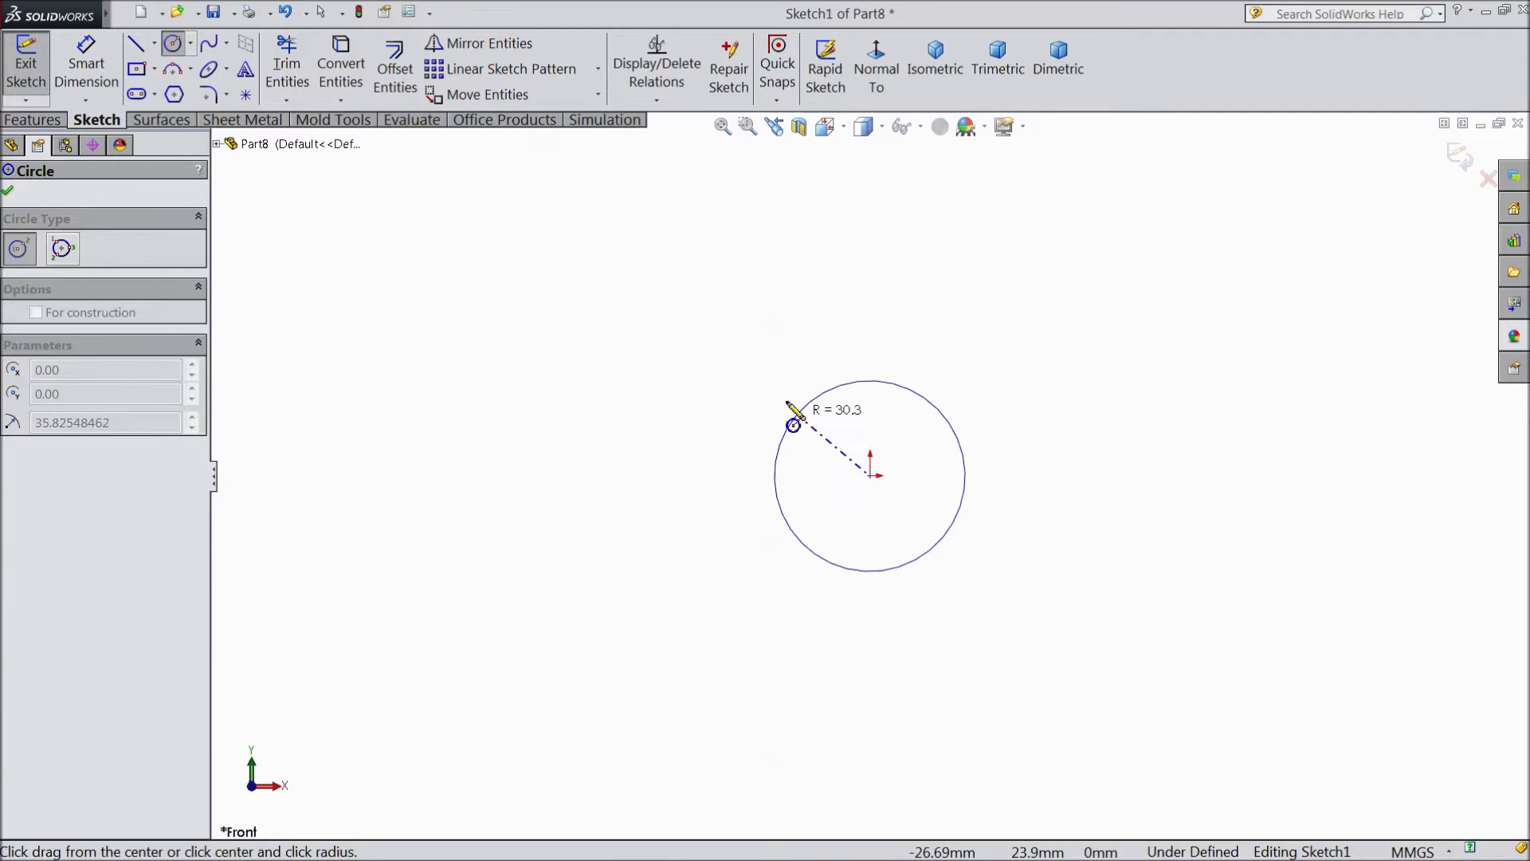
click(773, 416)
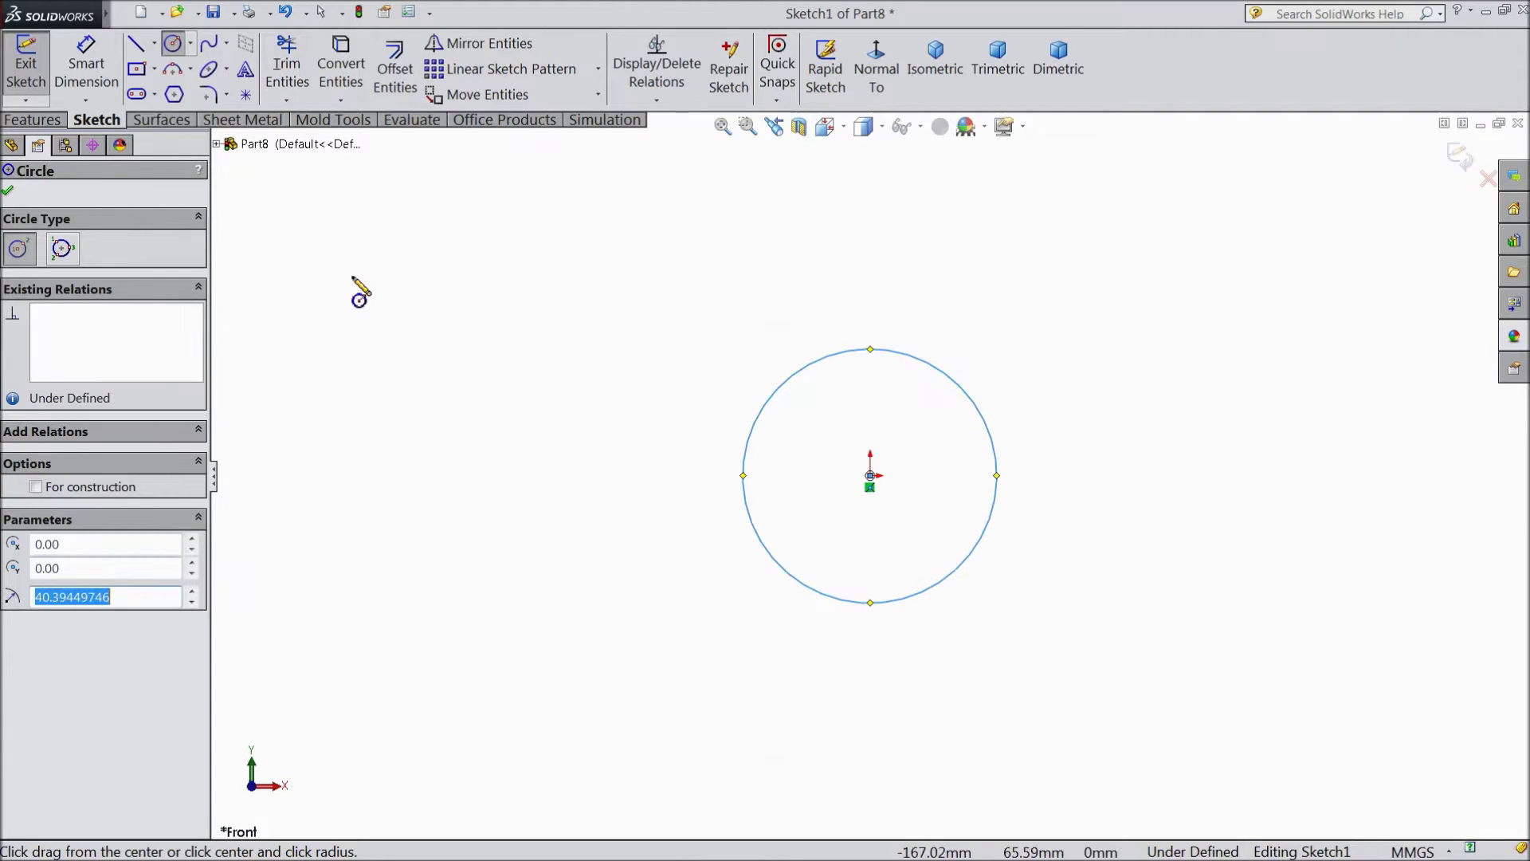
- Draw a centre rectangle around the circle, centred on the origin
click(154, 70)
click(184, 117)
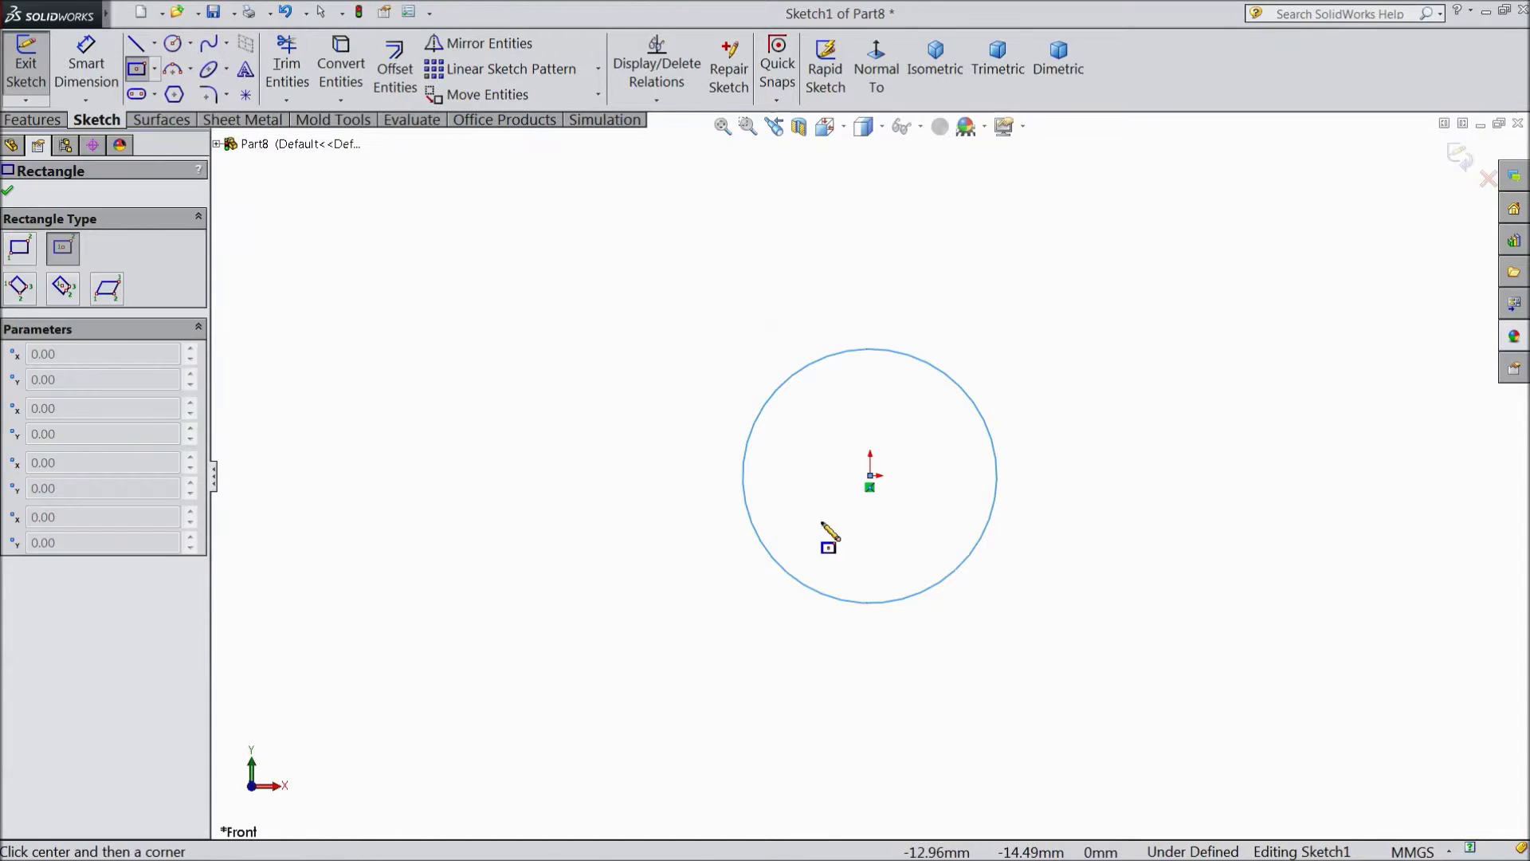
click(870, 476)
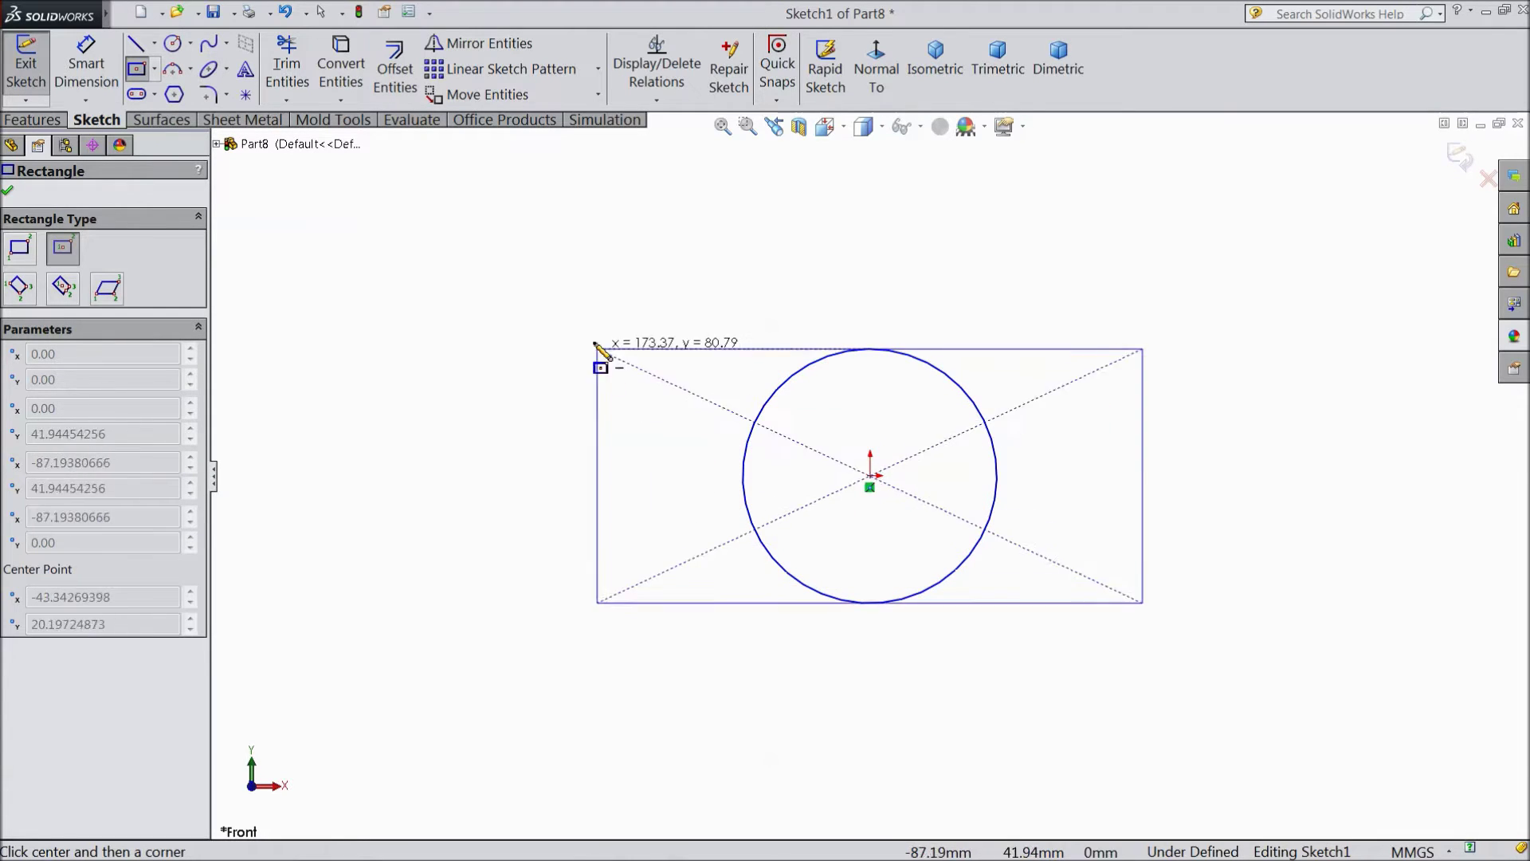
click(553, 231)
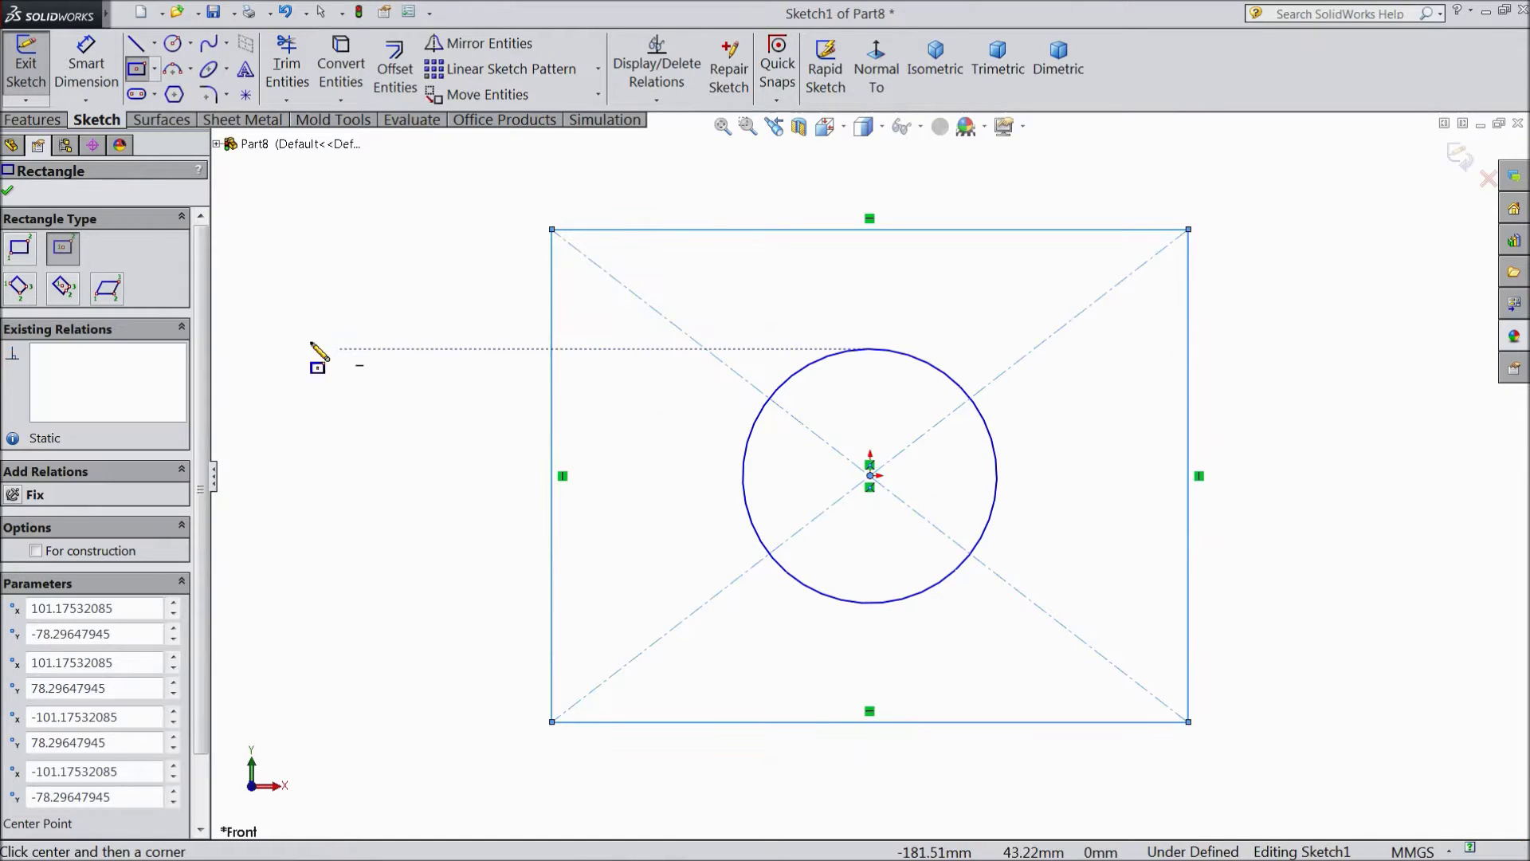
click(8, 190)
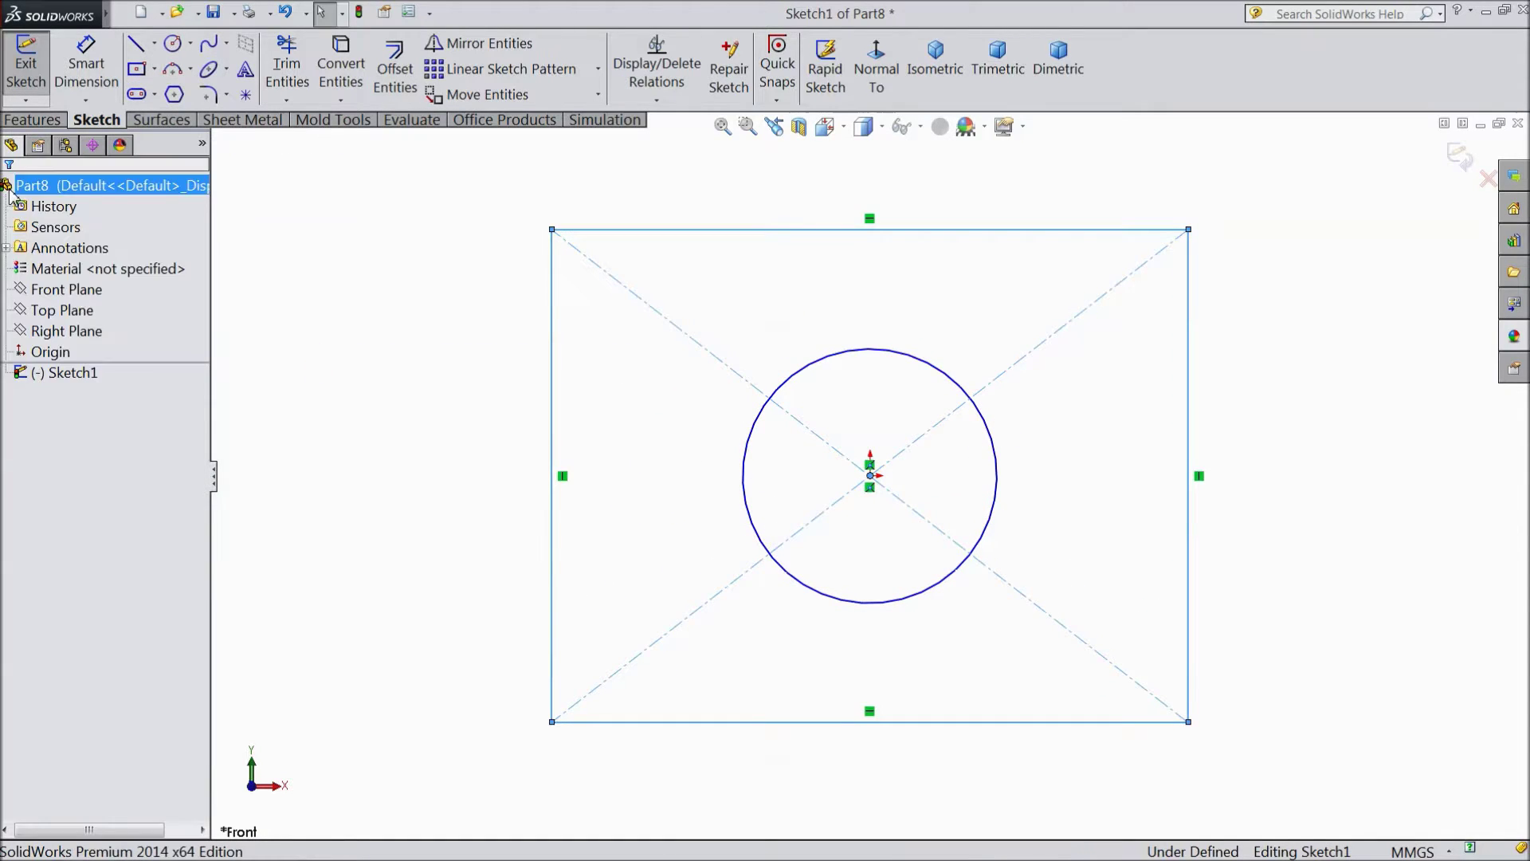
- Switch the document units to inches (IPS) and exit the sketch
click(1415, 851)
click(1340, 794)
key(ctrl+b)
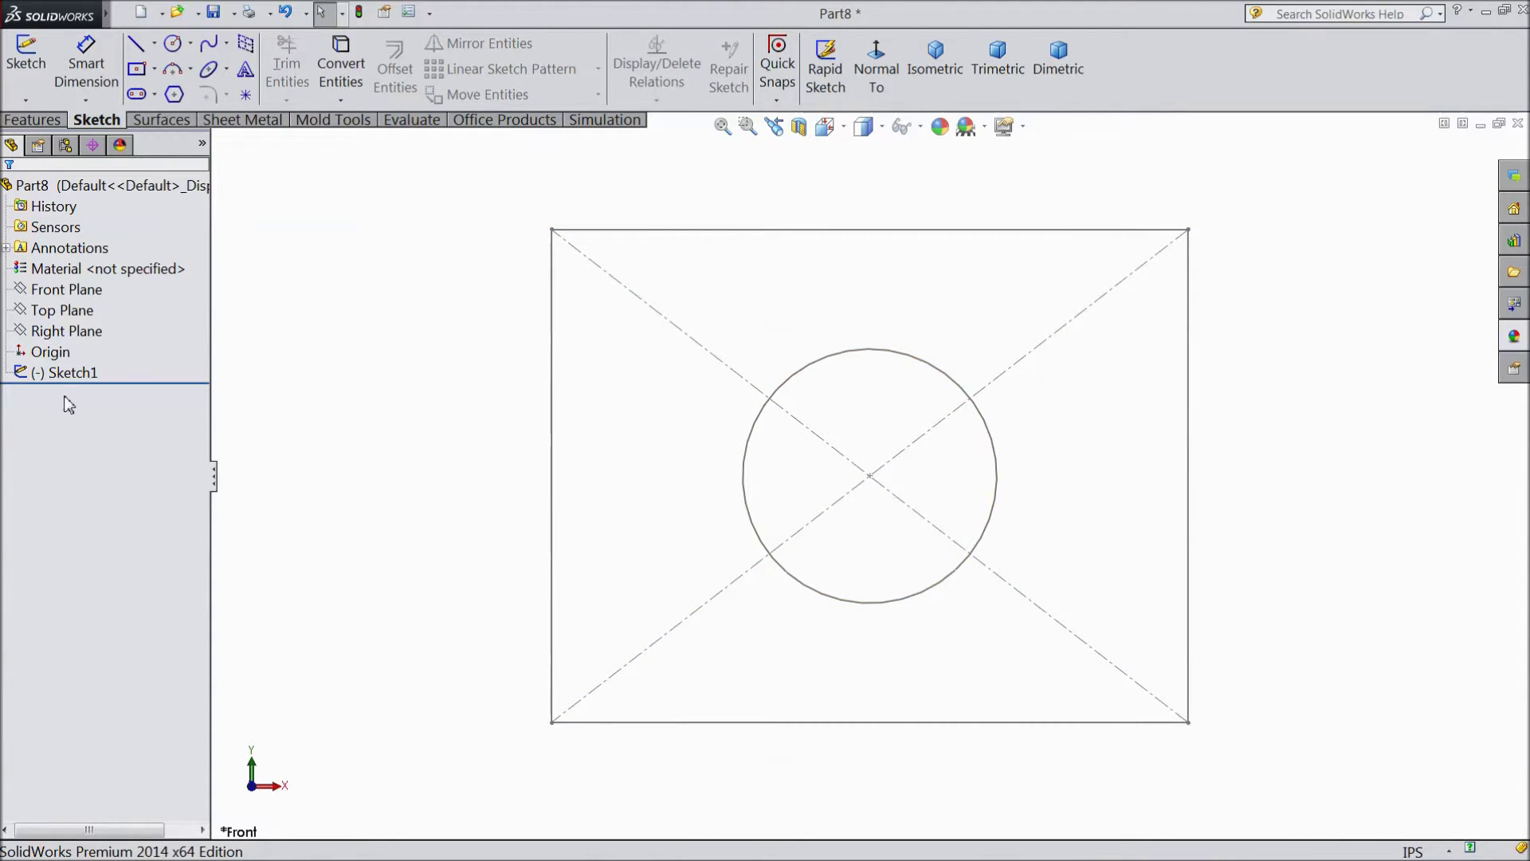
- Reopen Sketch1 and dimension the rectangle's height and width to 3.00 in
click(55, 373)
click(57, 333)
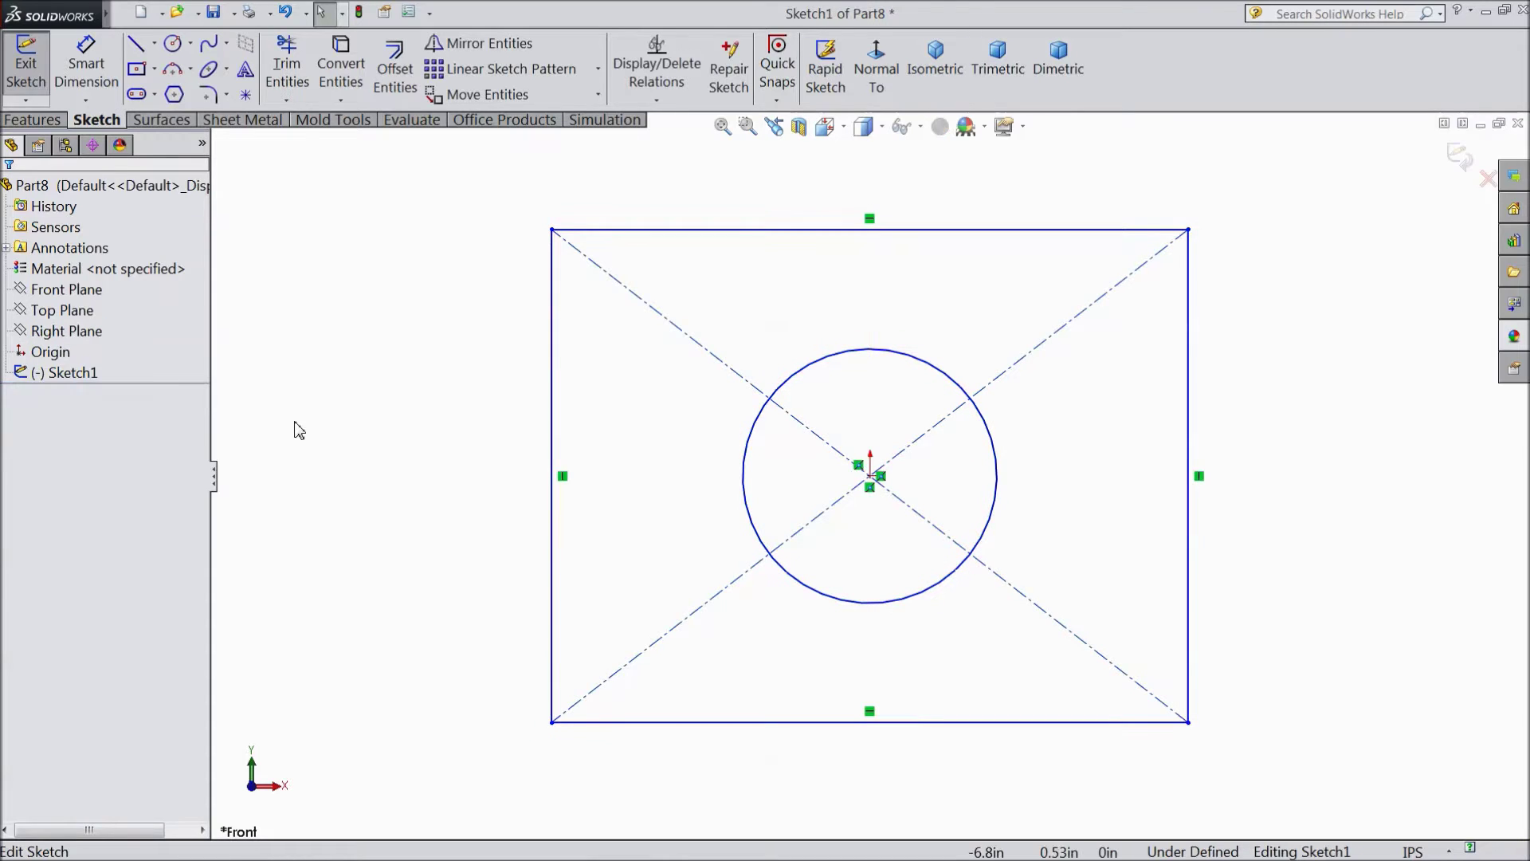
click(551, 385)
click(375, 439)
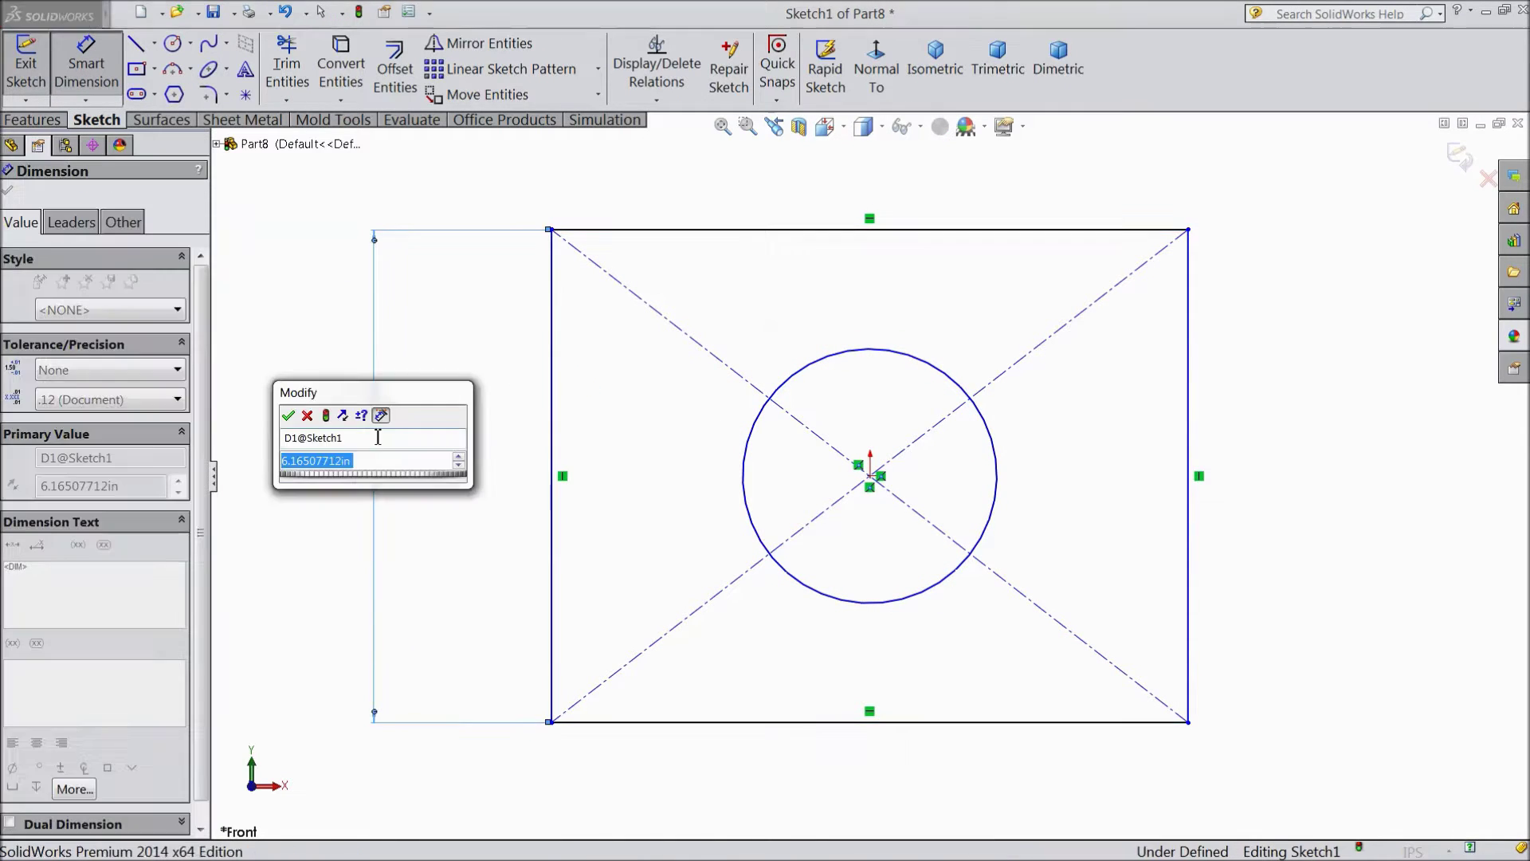
text(3)
key(Return)
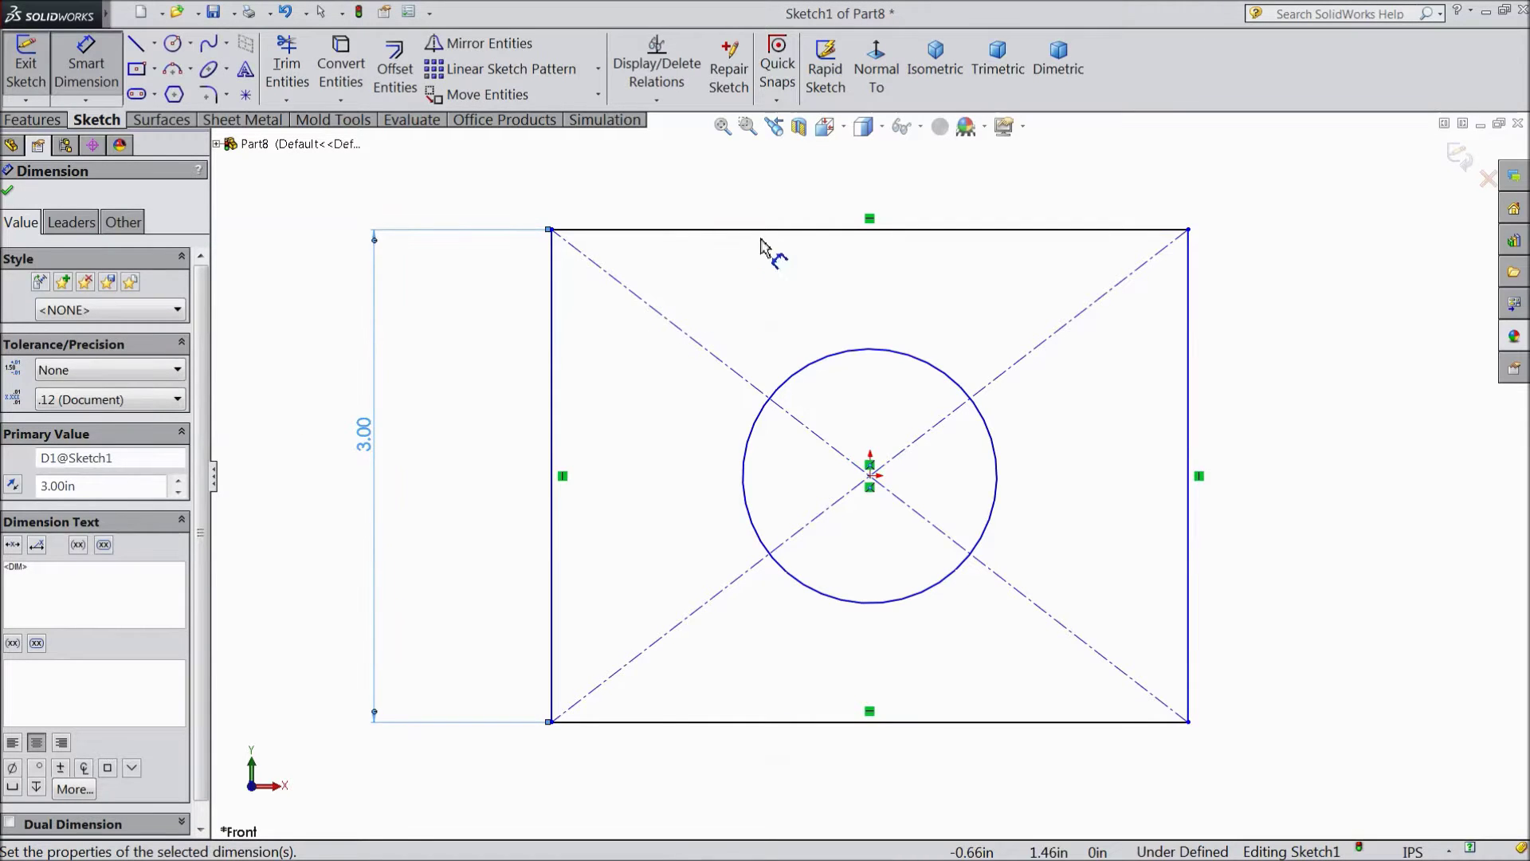
click(807, 231)
click(877, 196)
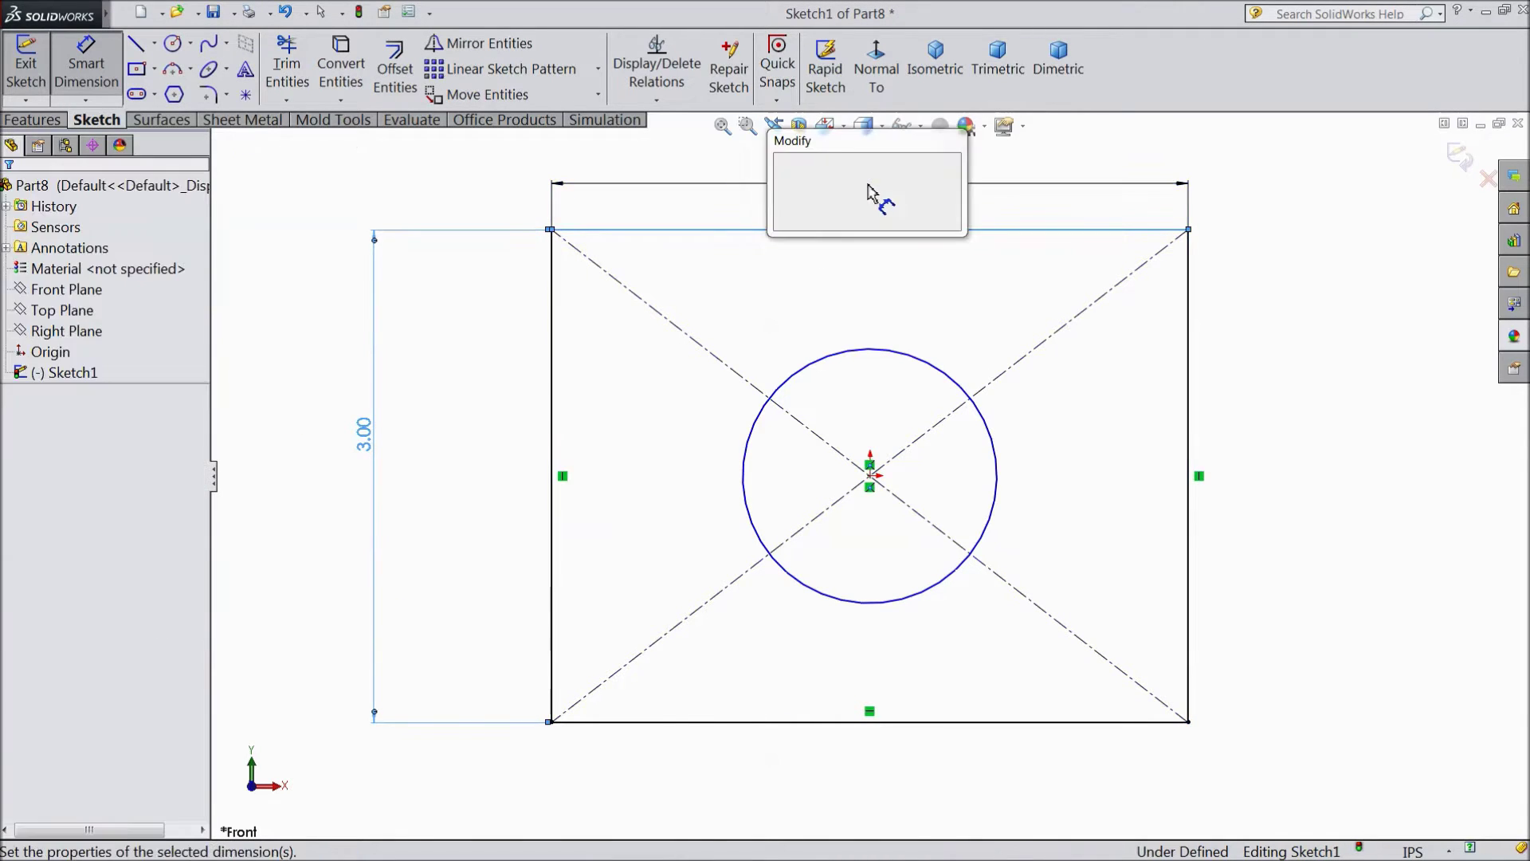
text(3)
key(Return)
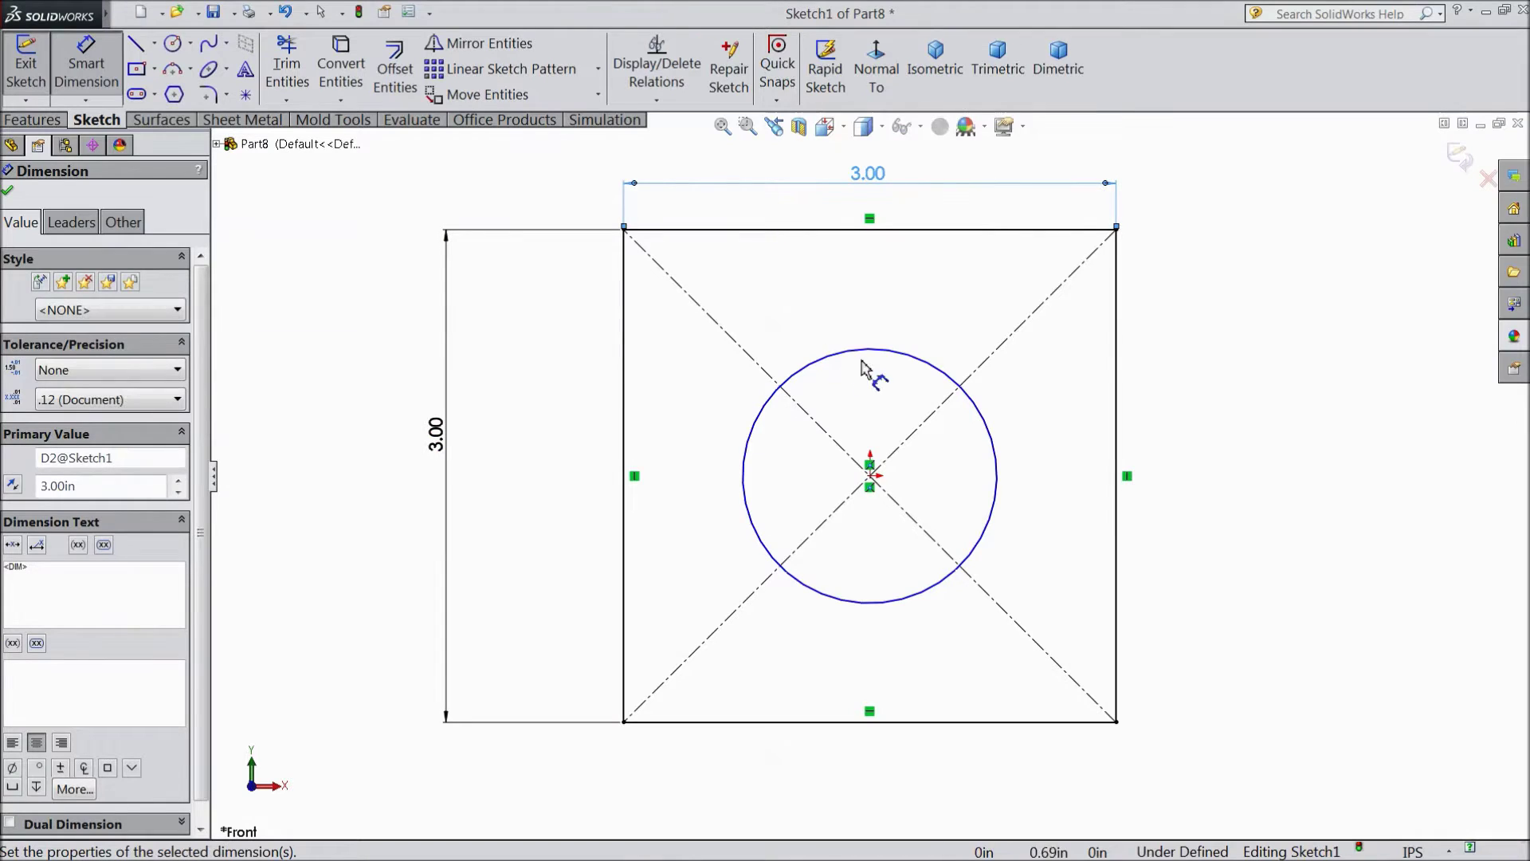
- Dimension the central circle to a 0.6875 in diameter
click(995, 478)
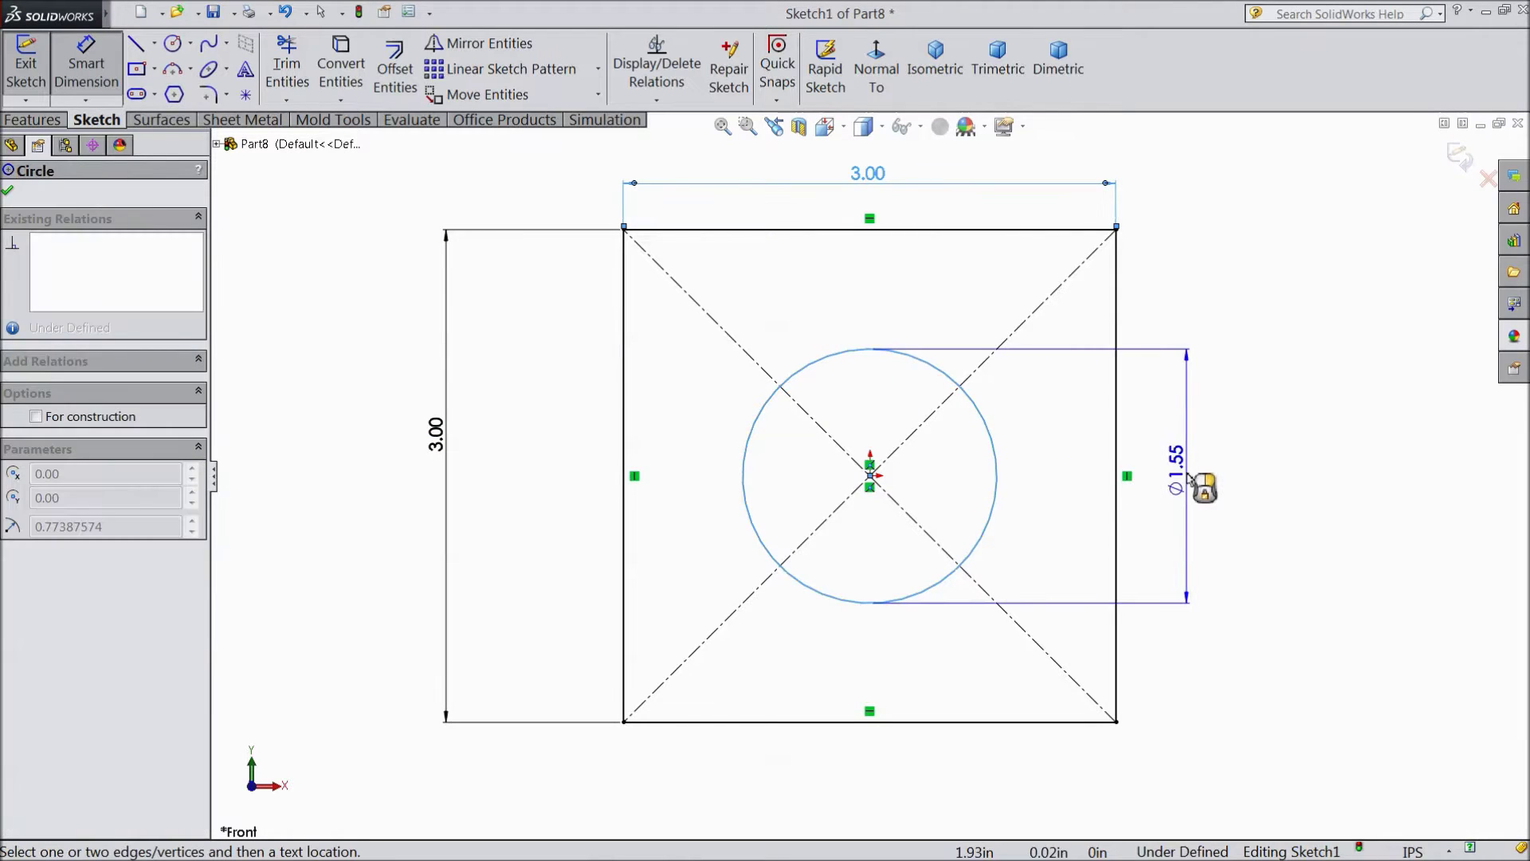
click(1187, 478)
text(0.)
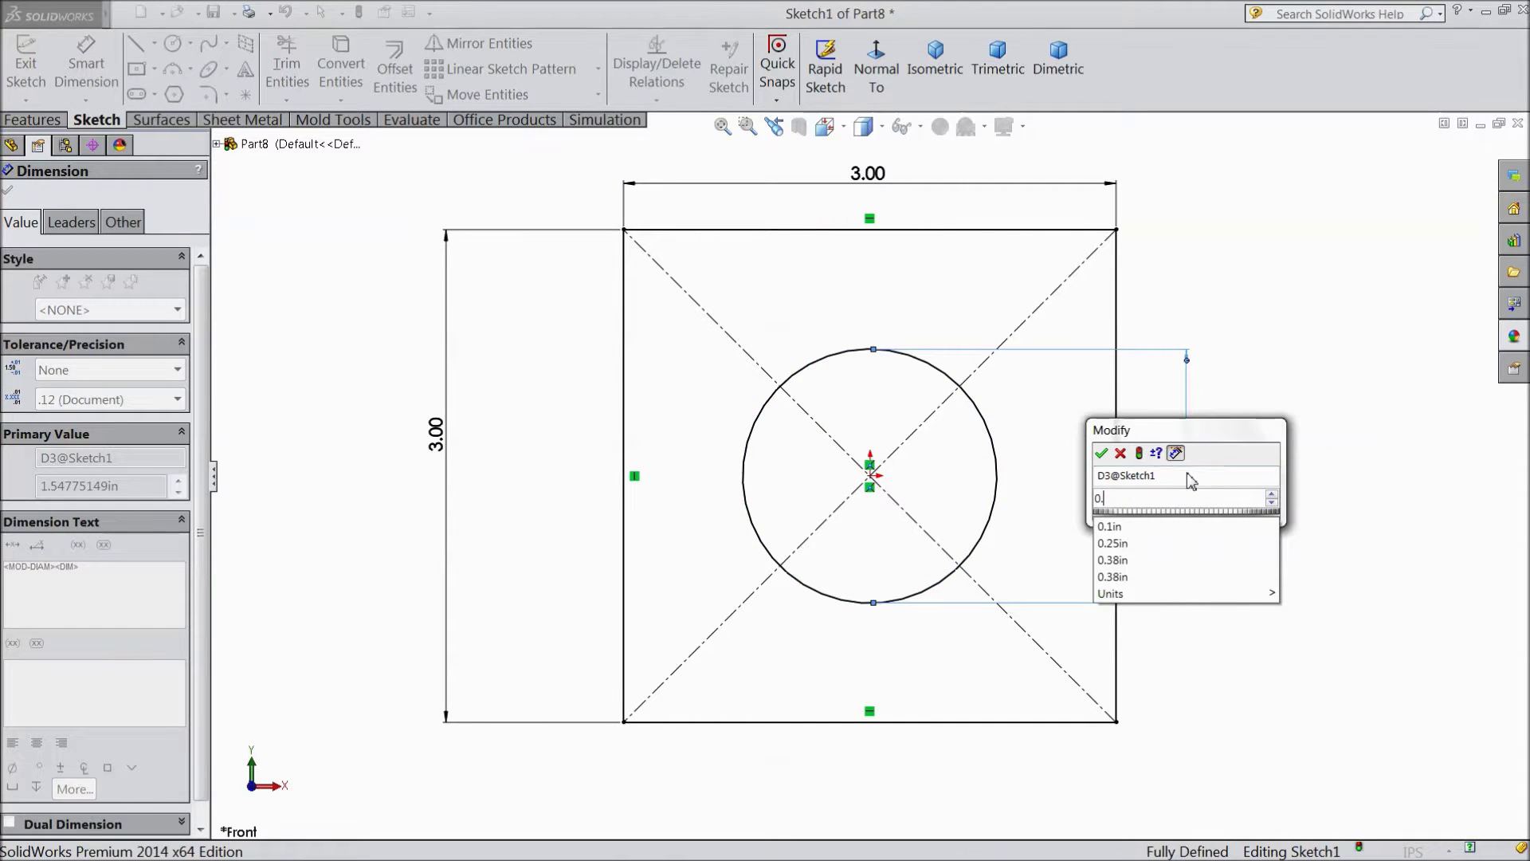
text(6875)
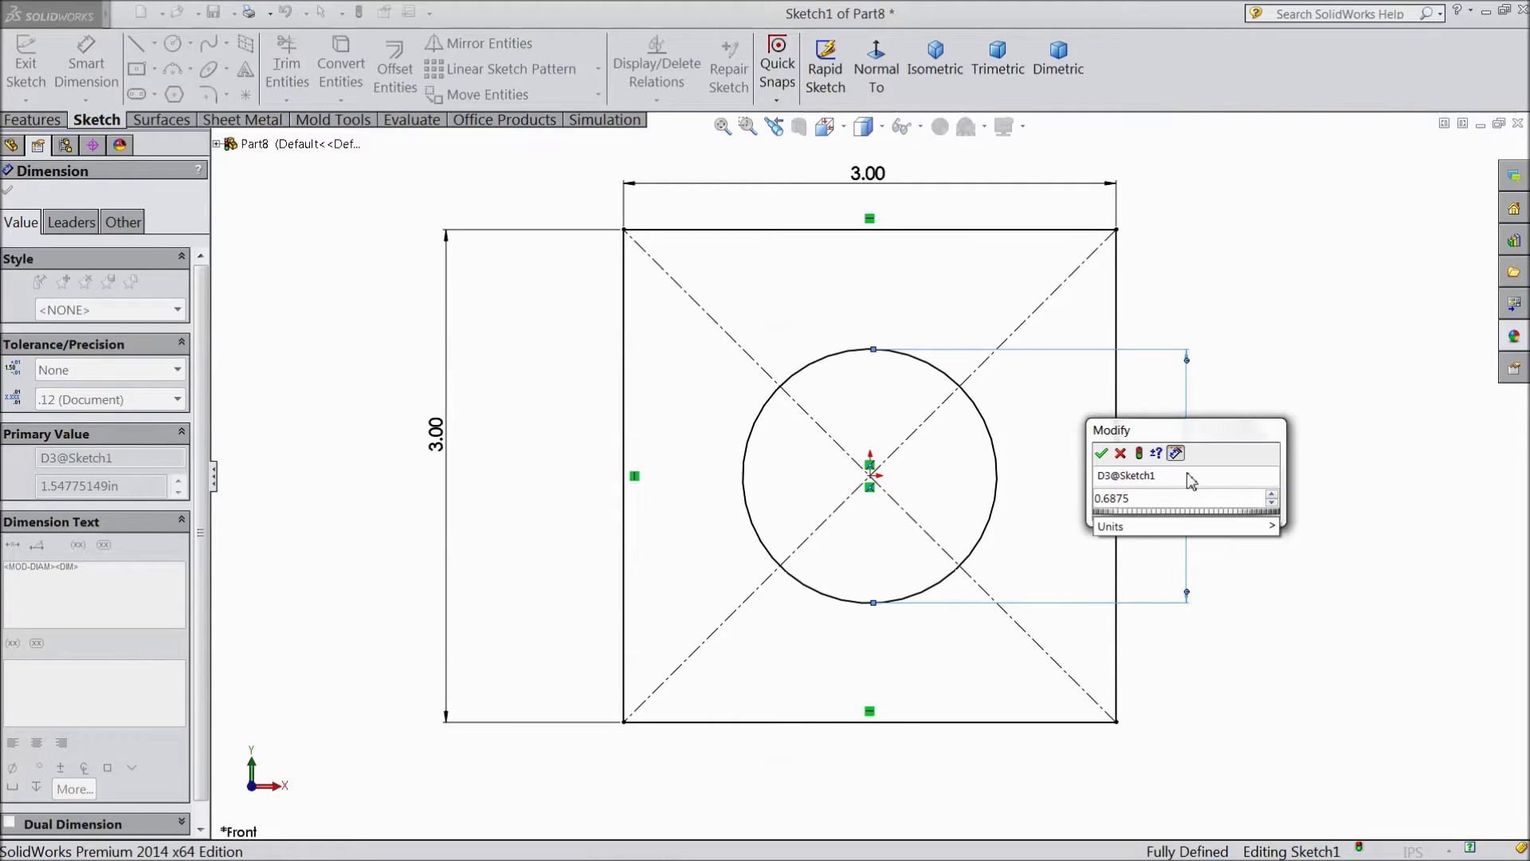
click(1101, 454)
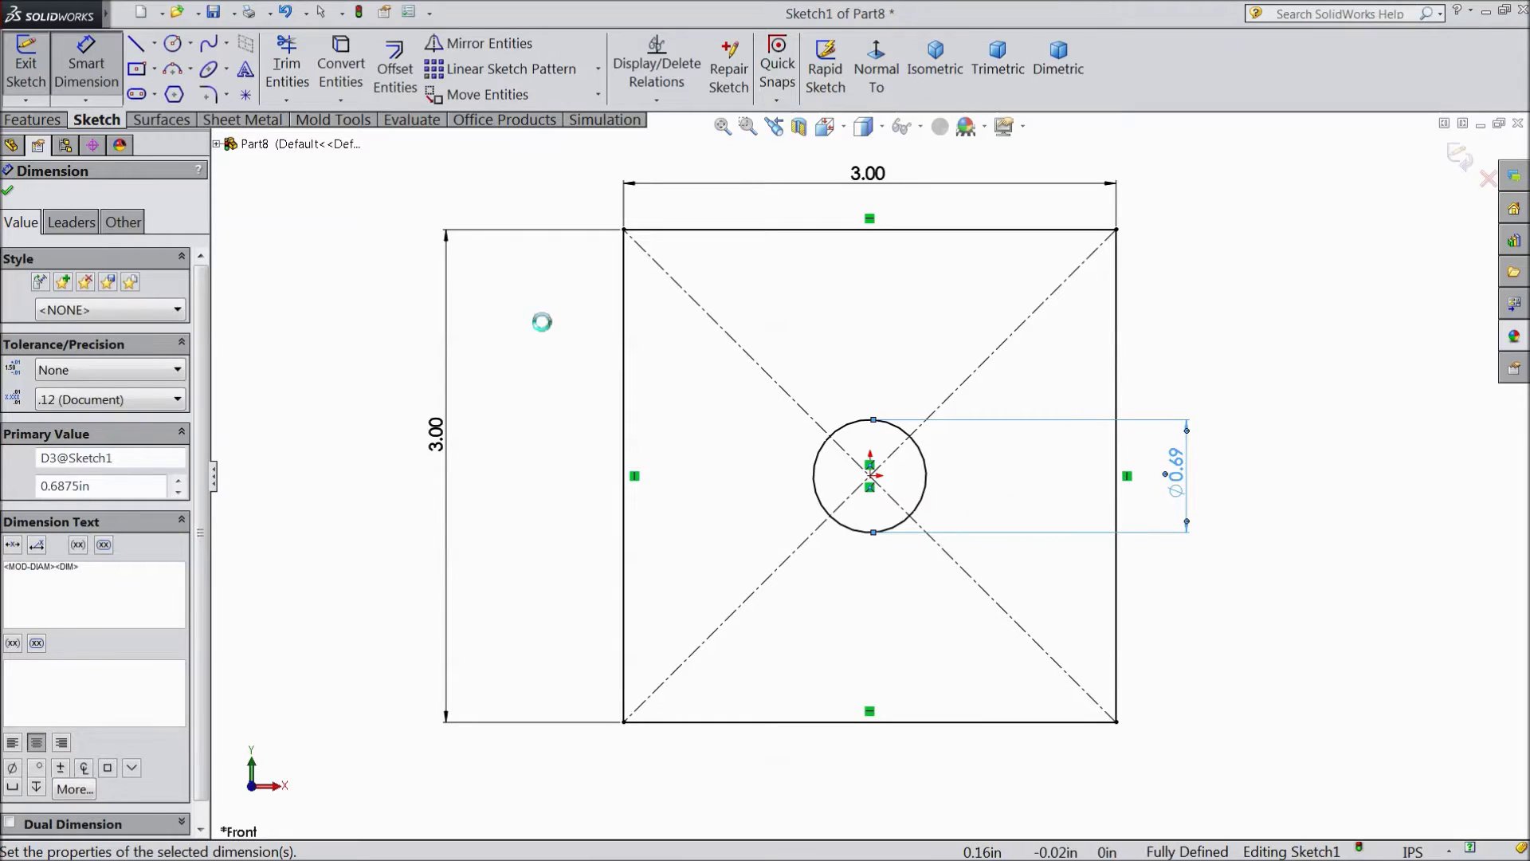
click(208, 94)
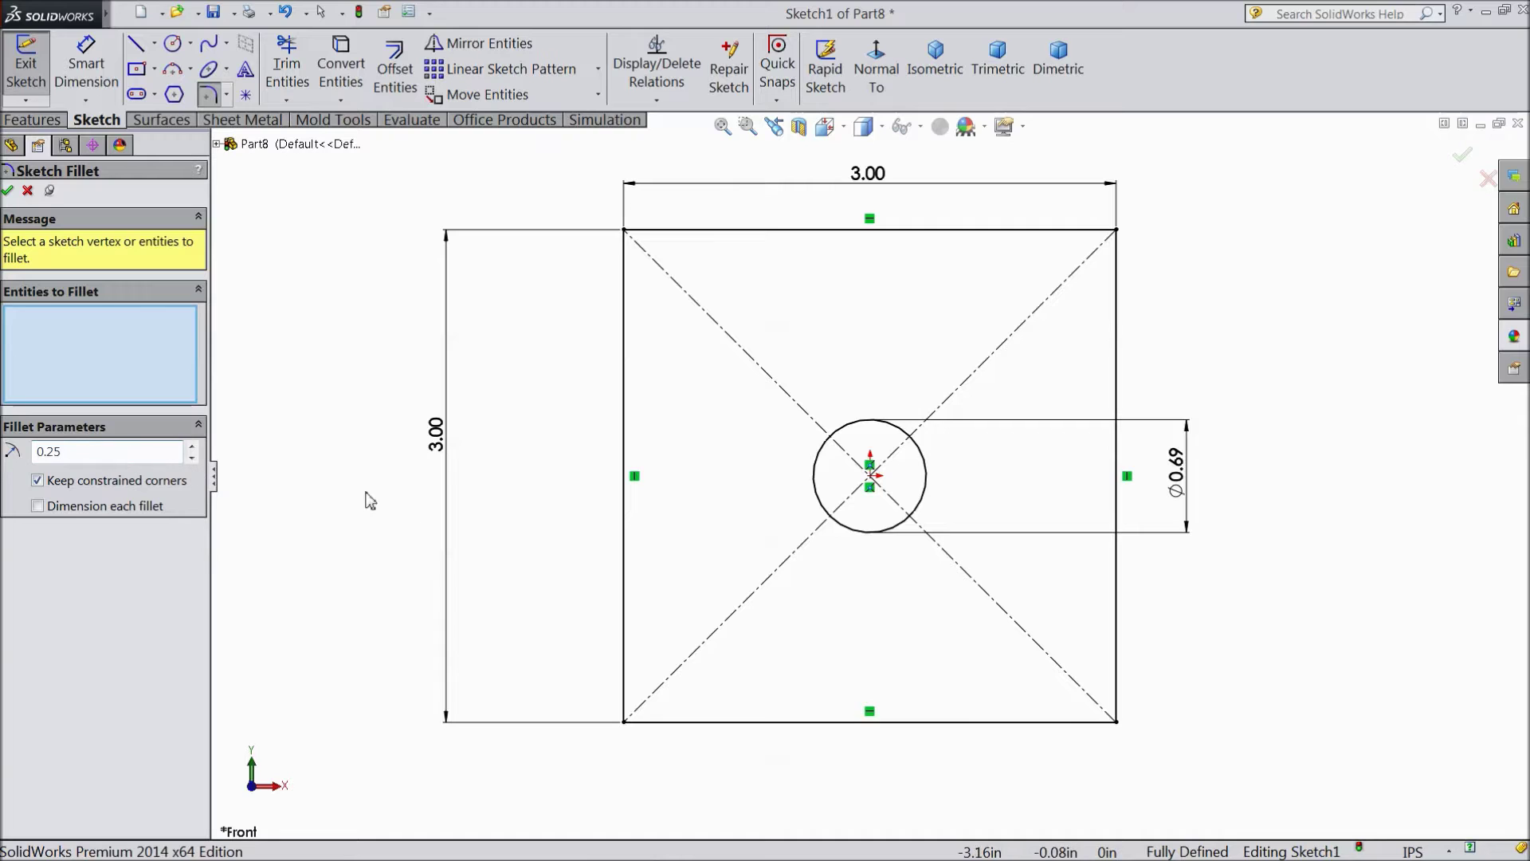
- Fillet the top-left, bottom-left, top-right and bottom-right square corners at 0.25 in radius
click(626, 234)
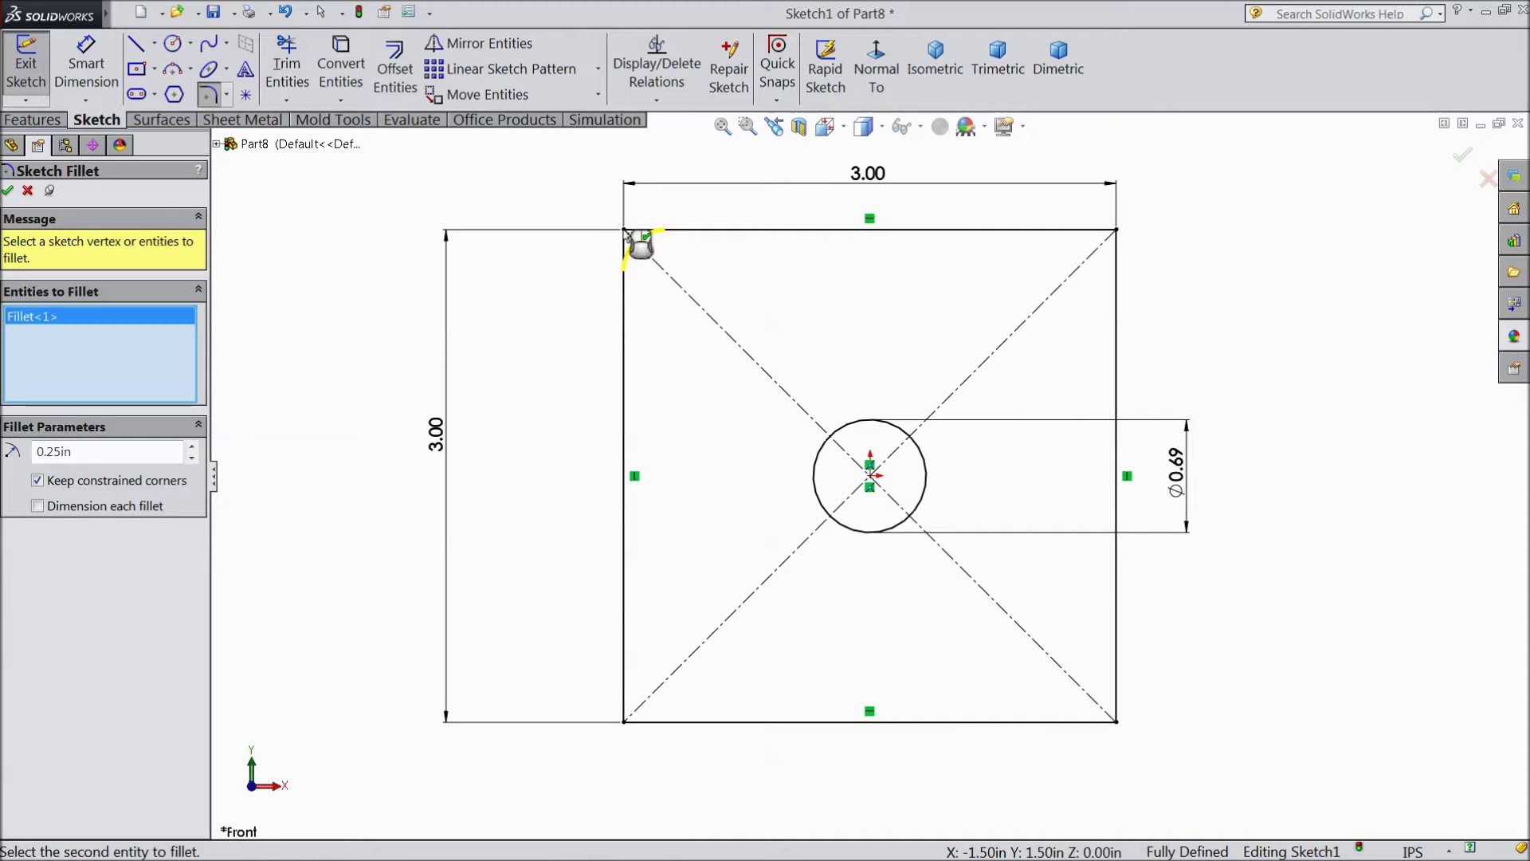
click(626, 726)
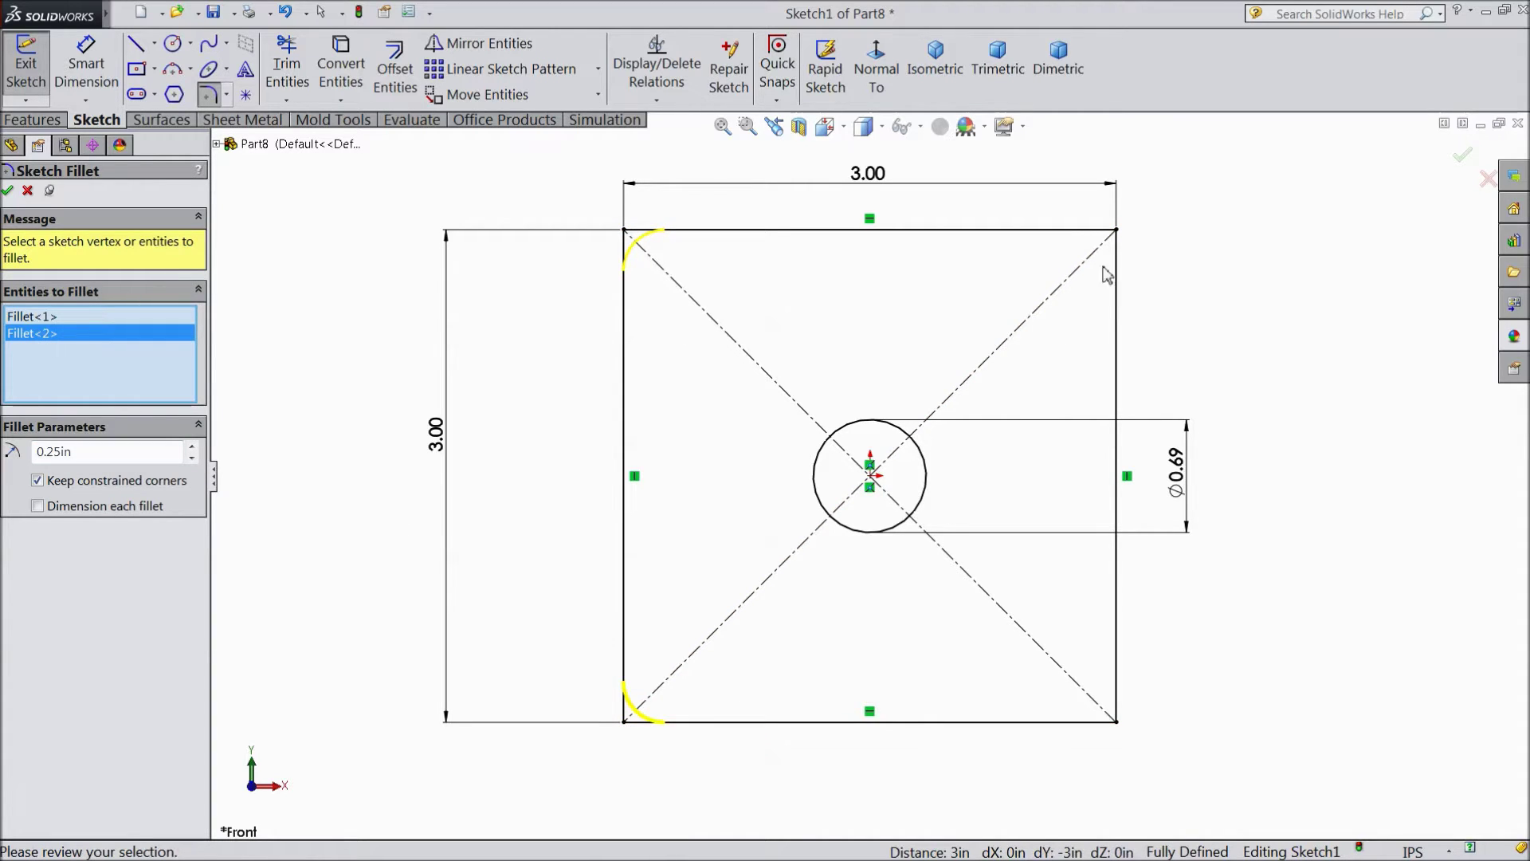
click(1117, 232)
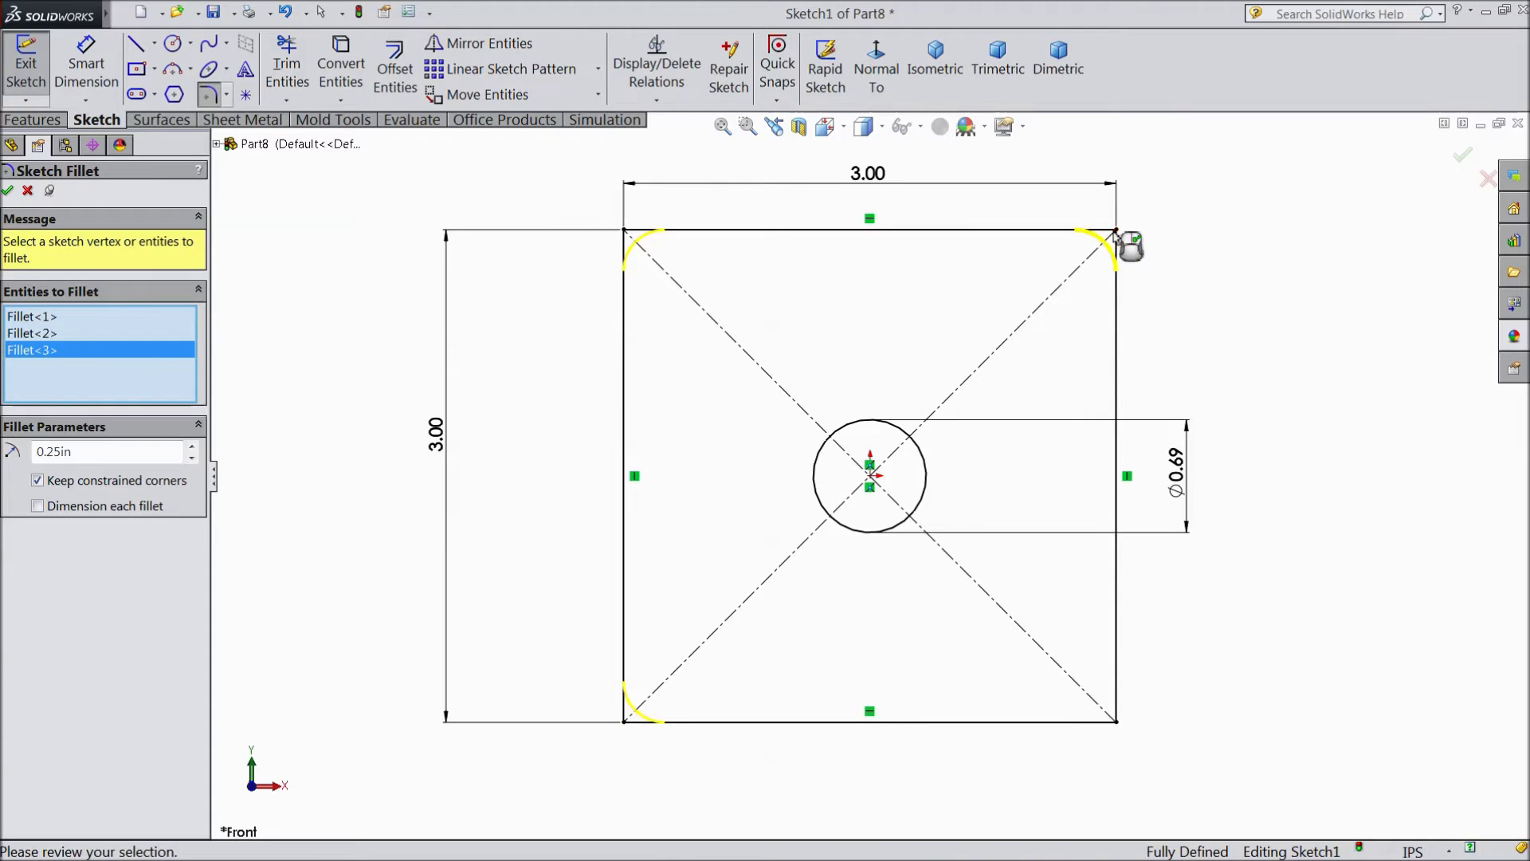
click(1118, 722)
click(8, 190)
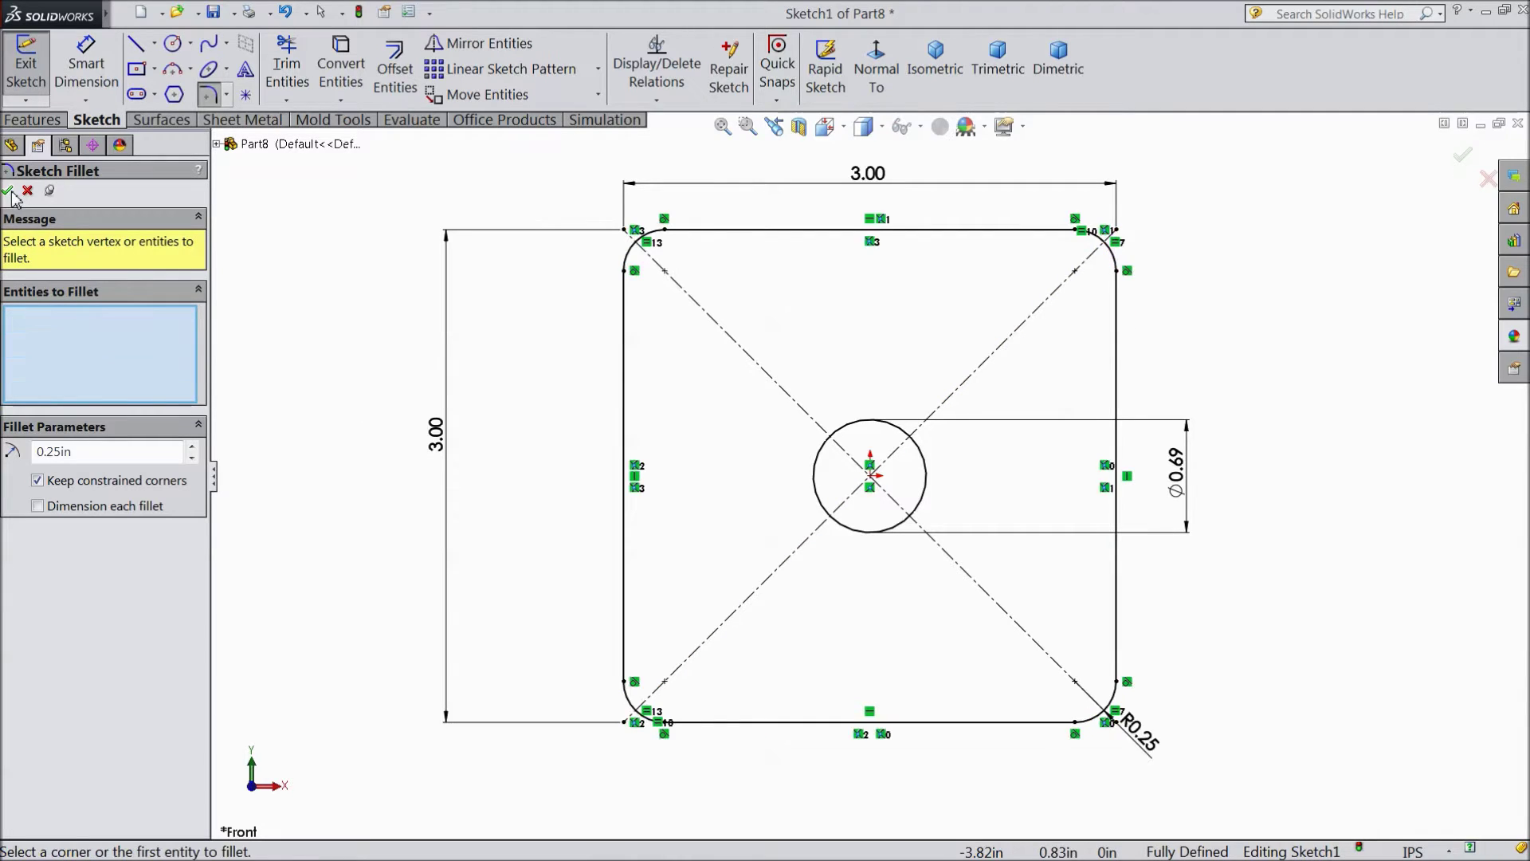
click(8, 190)
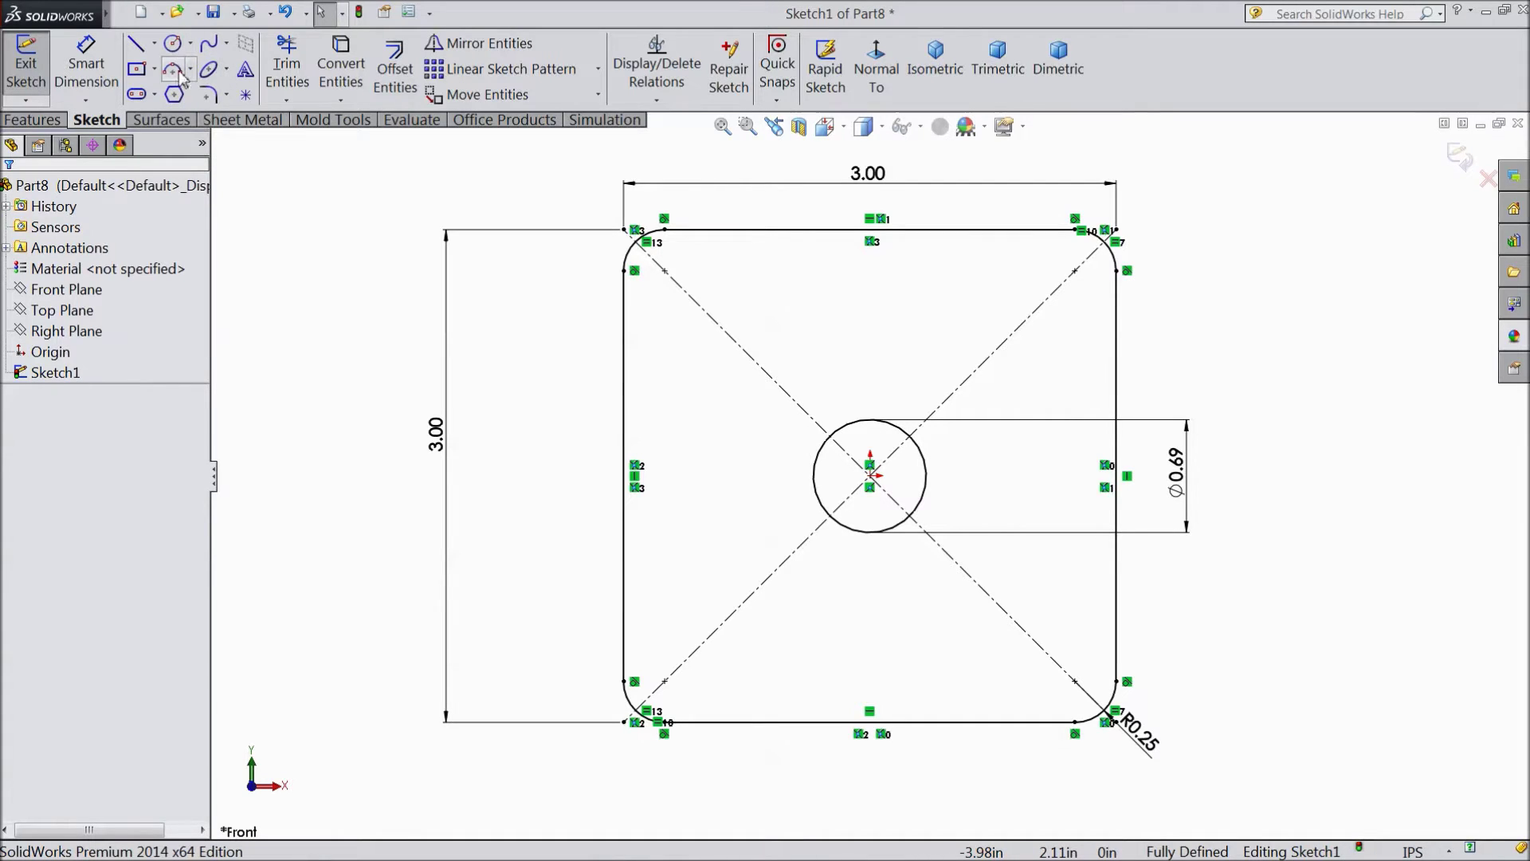
click(154, 69)
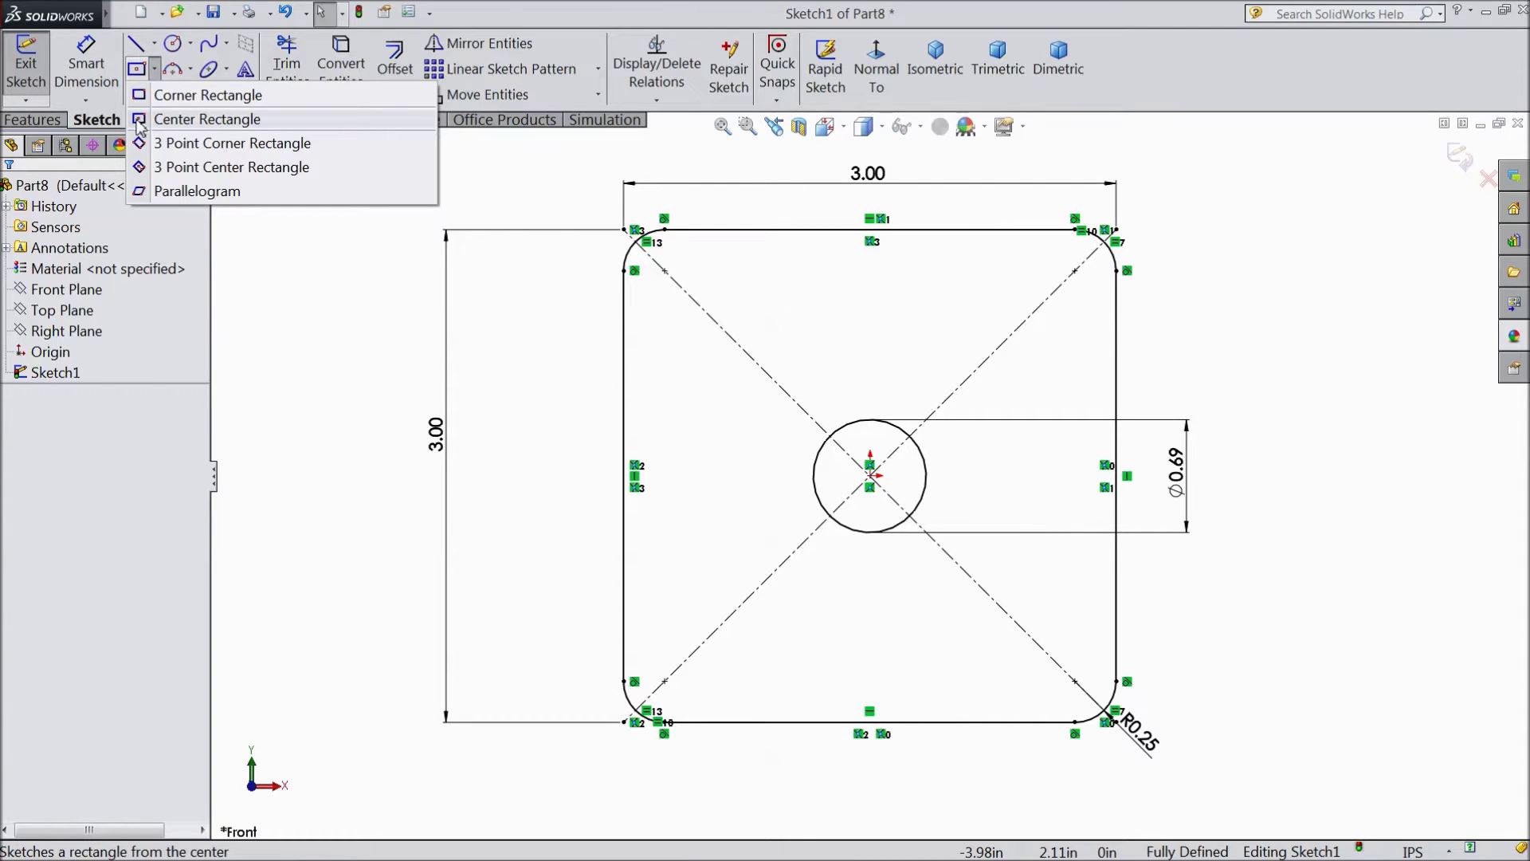
- Draw an origin-centred rectangle inside the plate outline as construction geometry
click(141, 120)
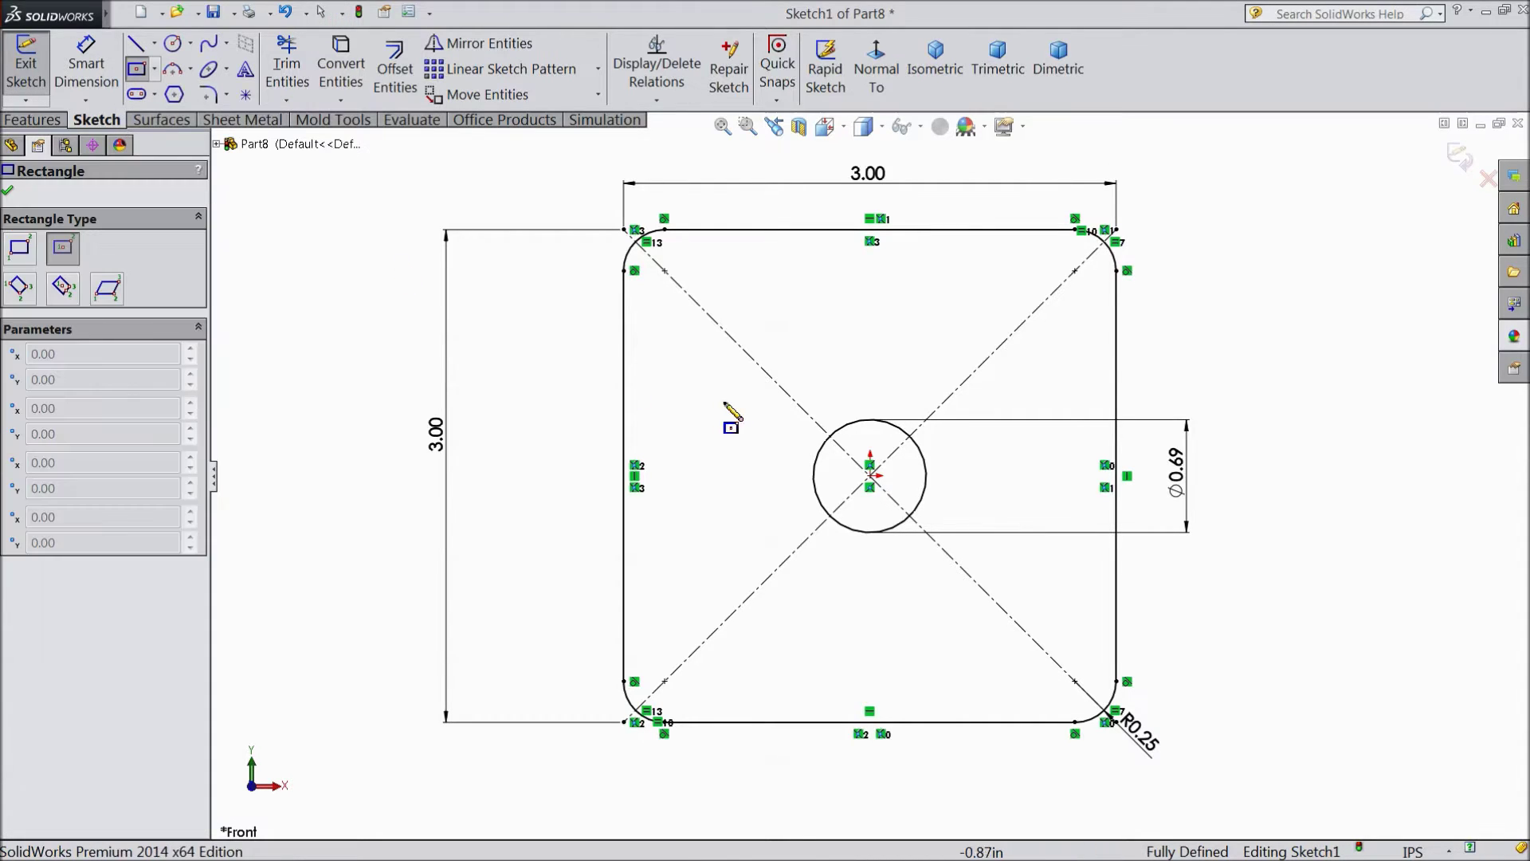
click(695, 315)
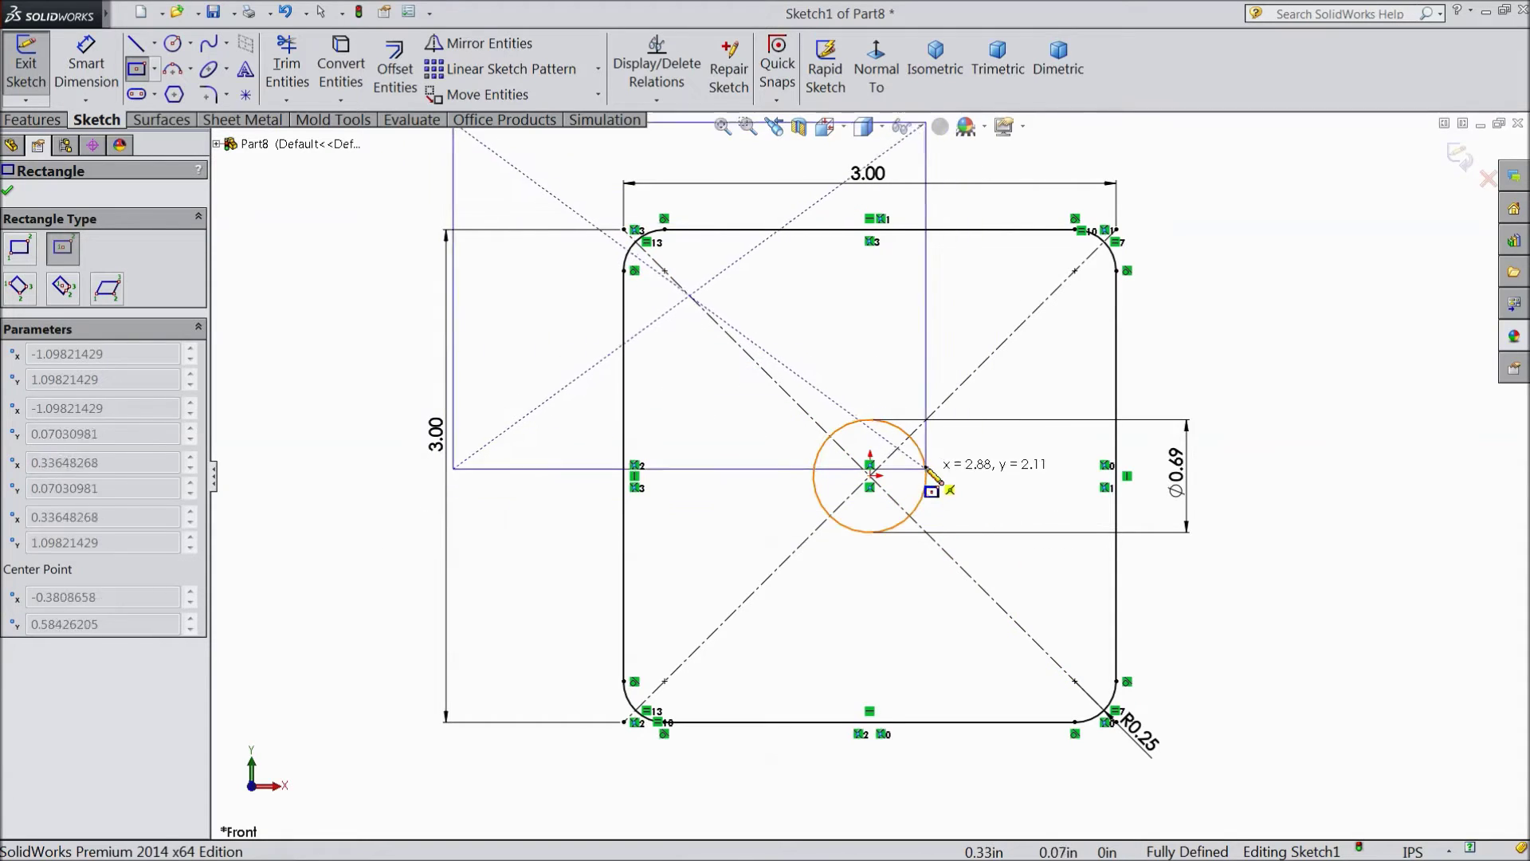
key(Escape)
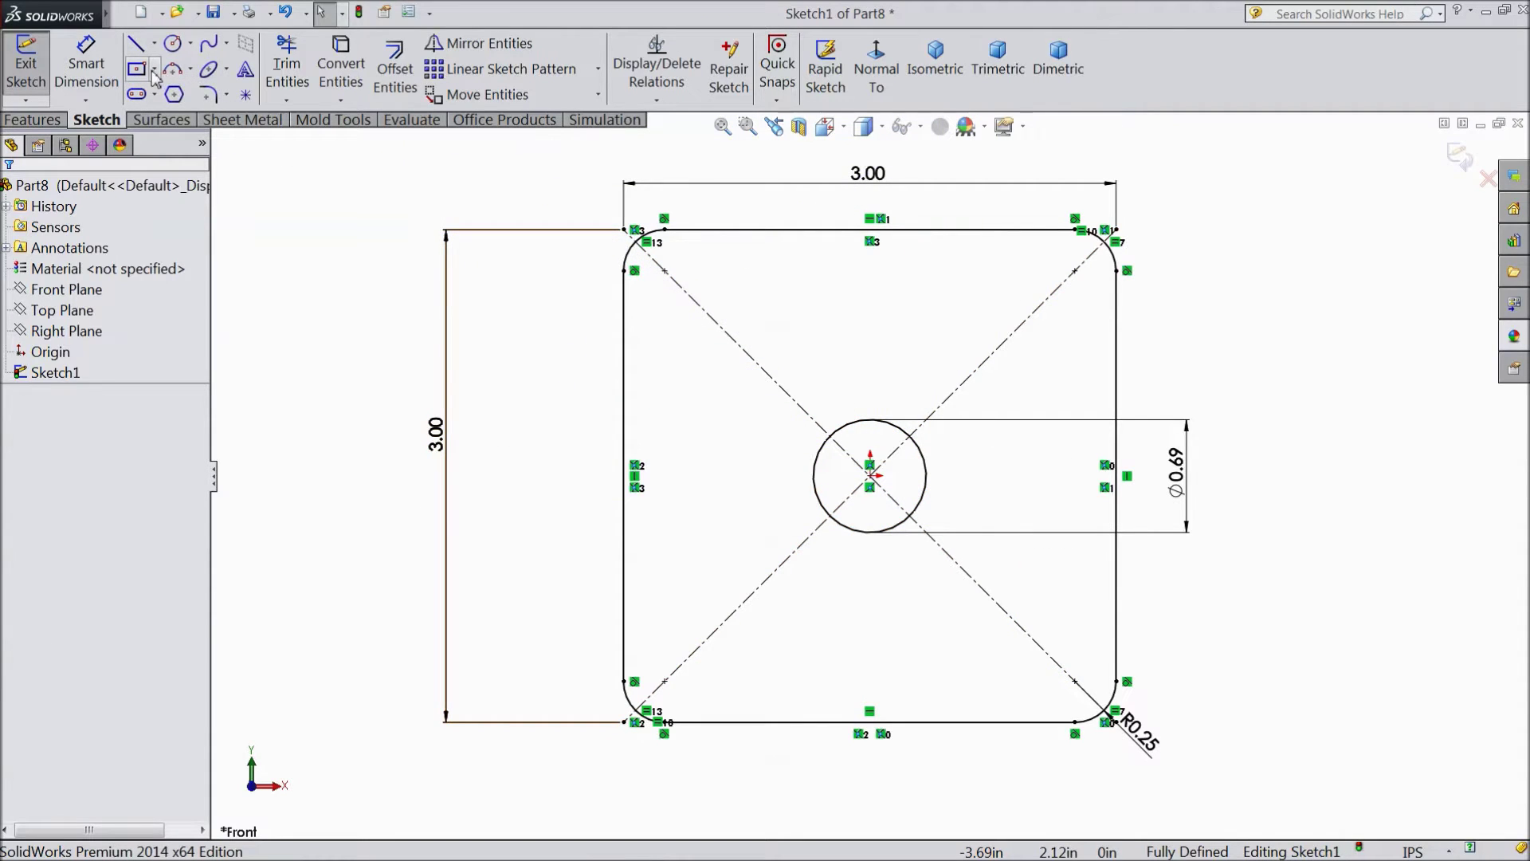
click(154, 77)
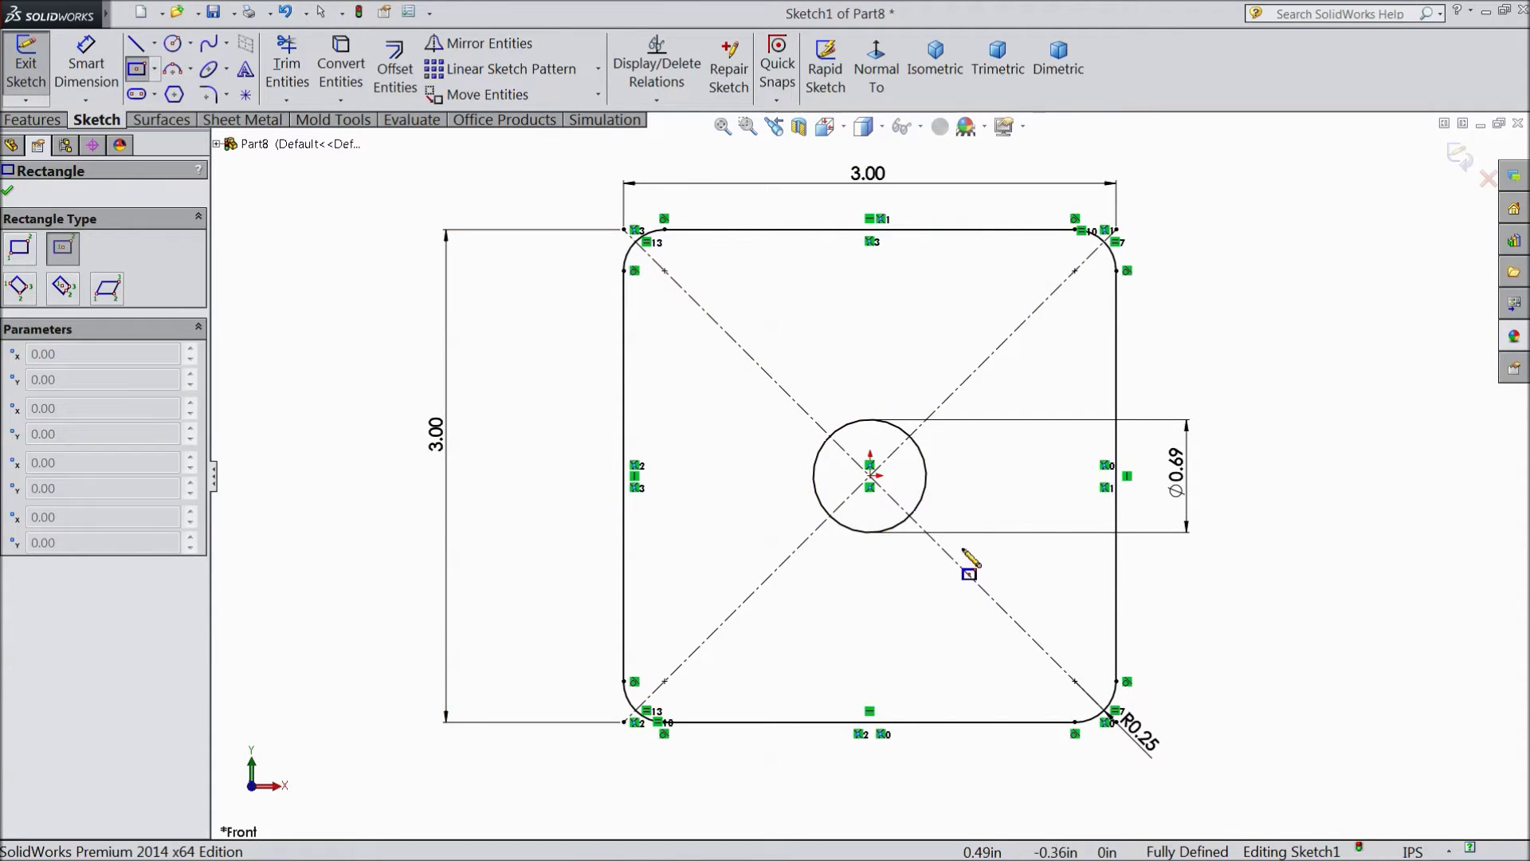
click(867, 475)
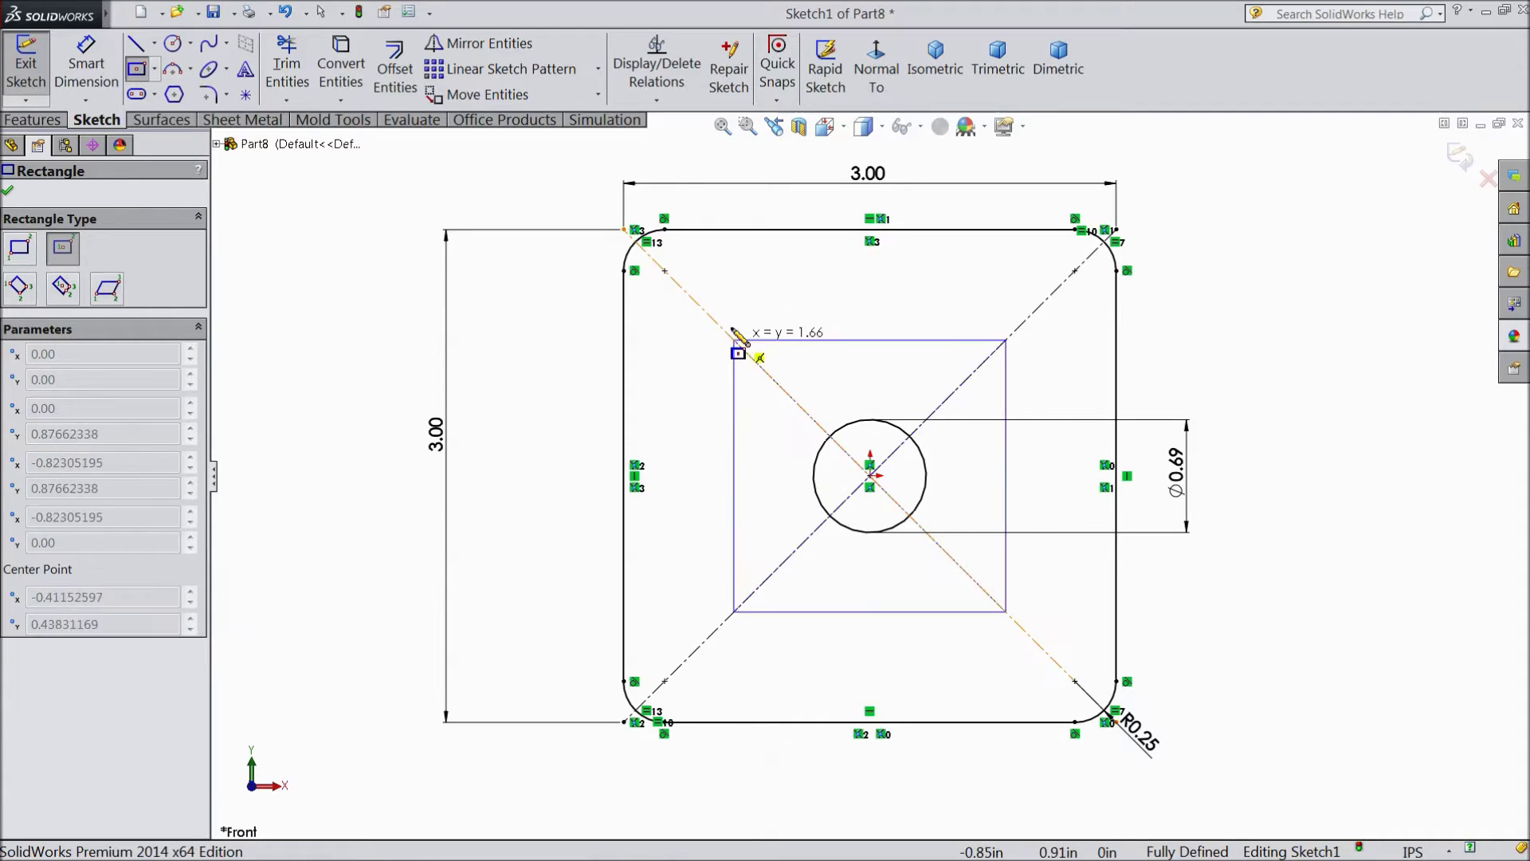
click(691, 296)
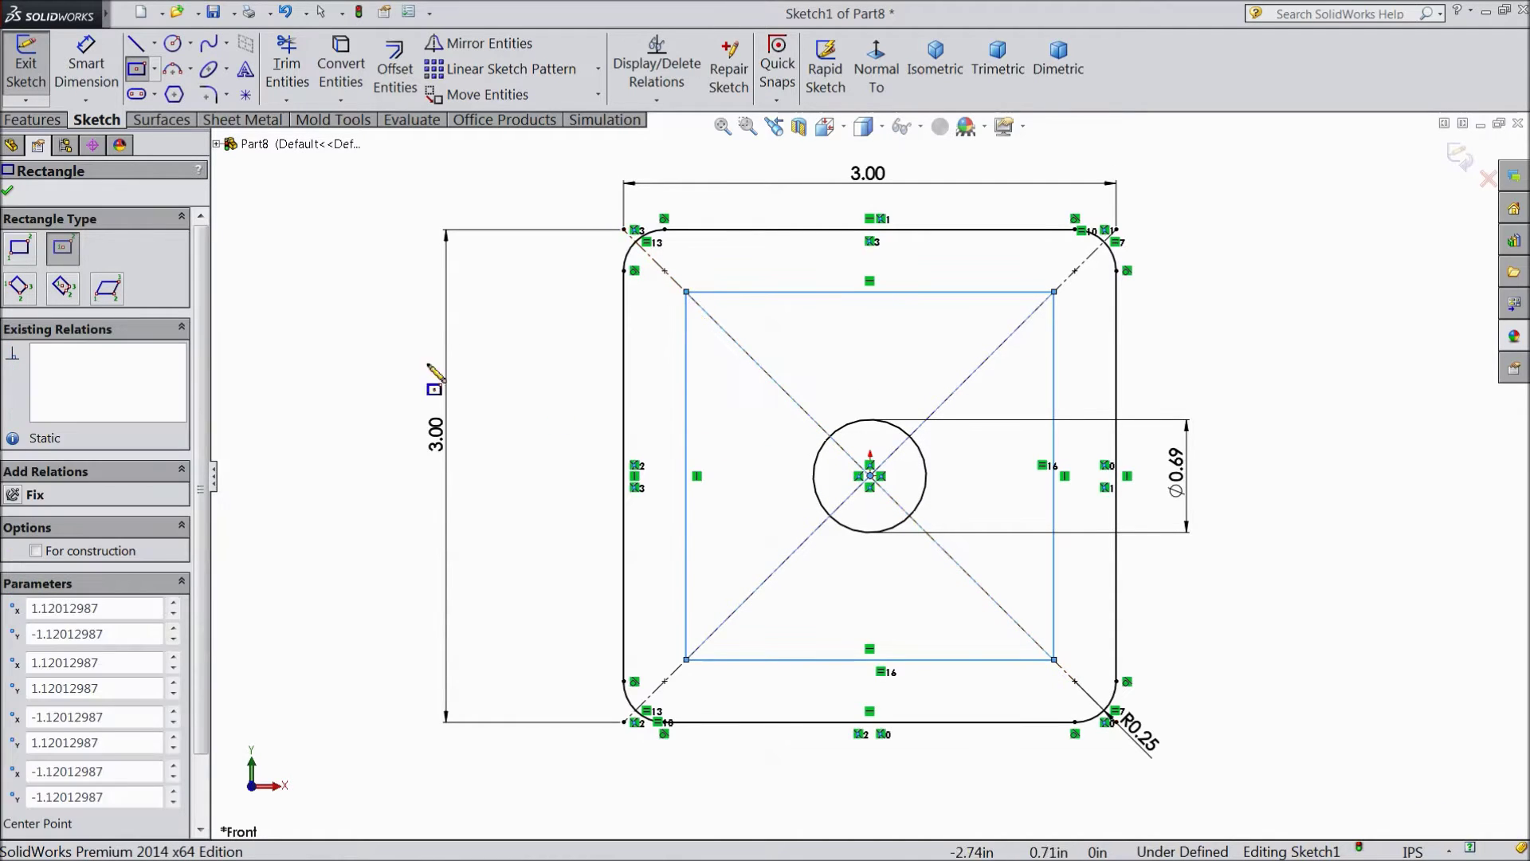
click(36, 551)
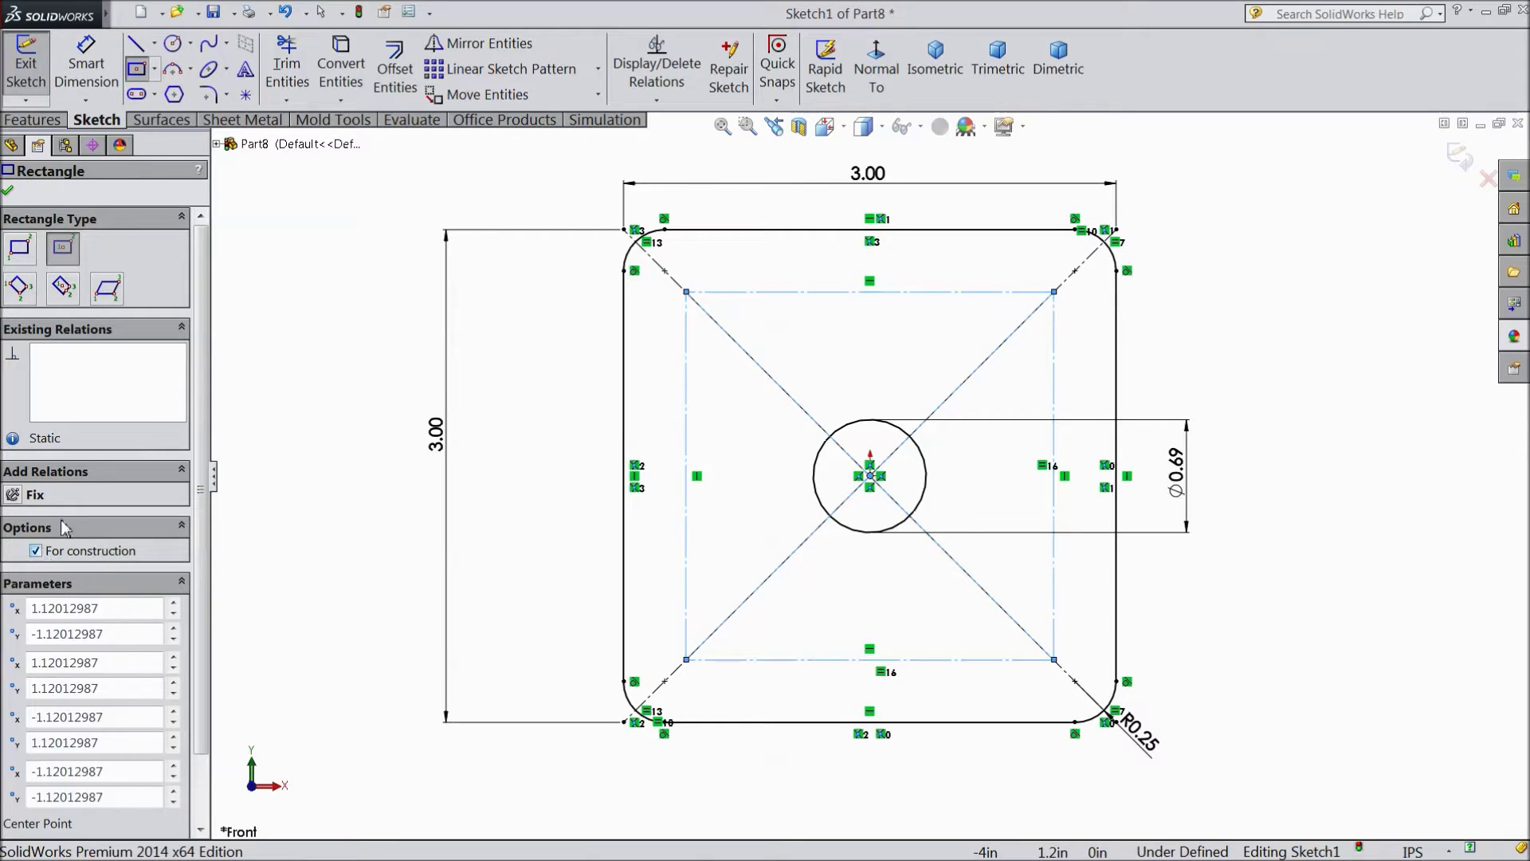
click(7, 192)
- Draw a circle on each of the construction rectangle's four corners
click(174, 44)
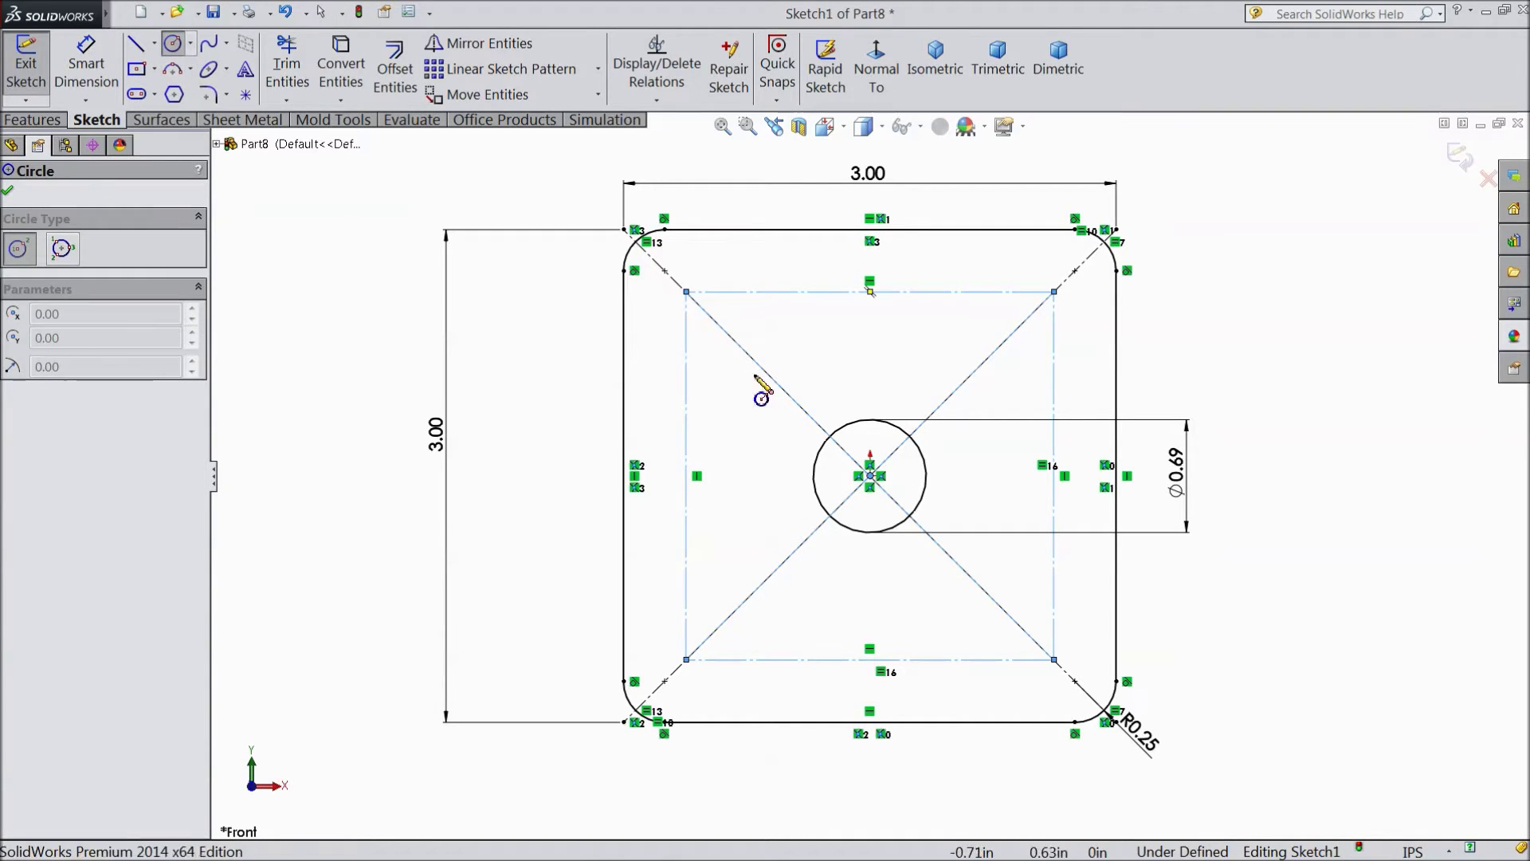
click(686, 291)
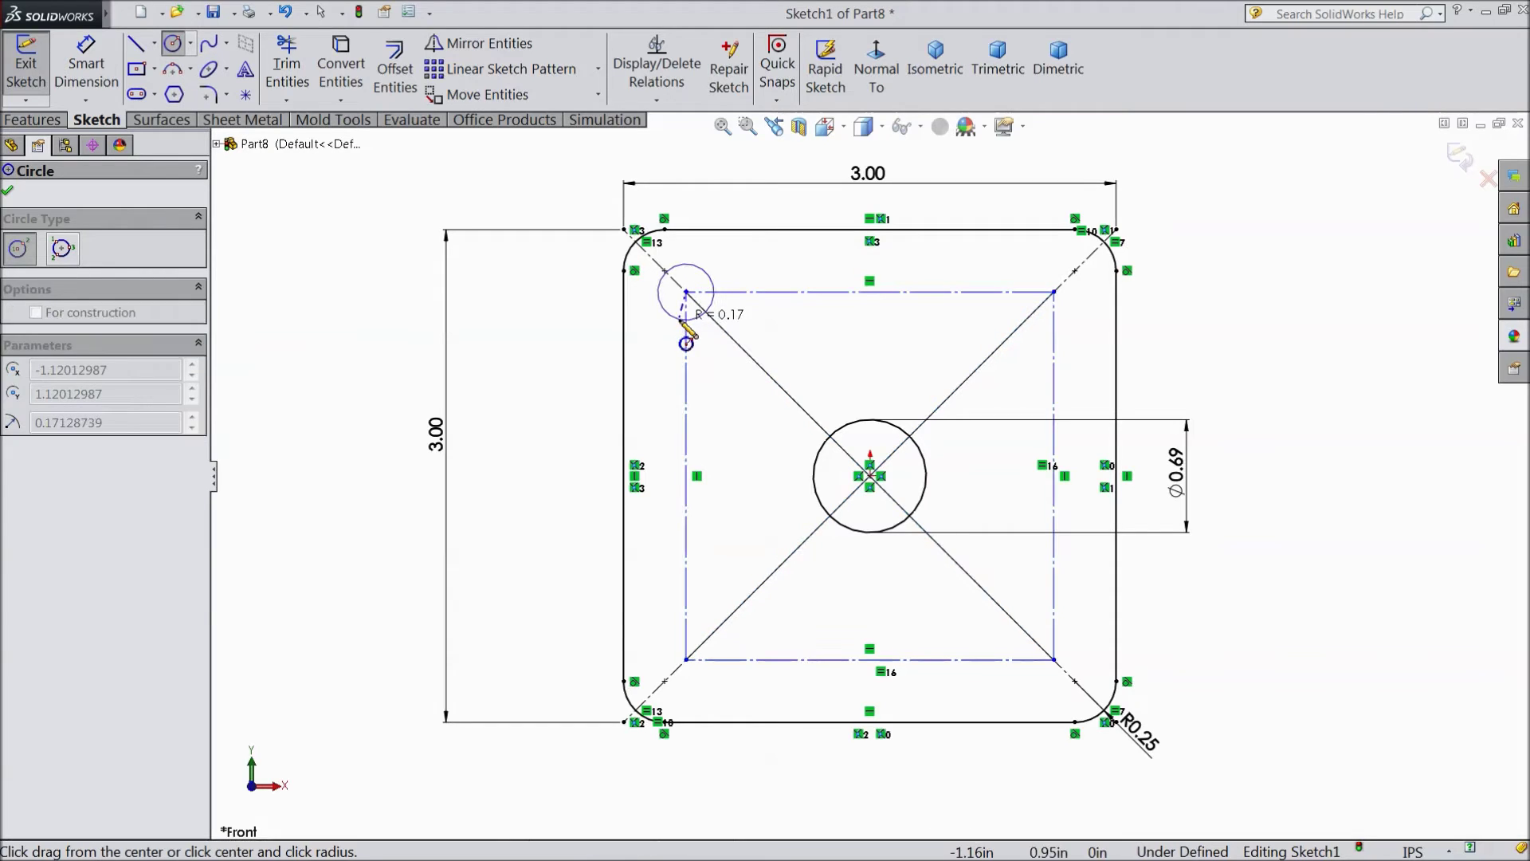
click(682, 320)
click(686, 659)
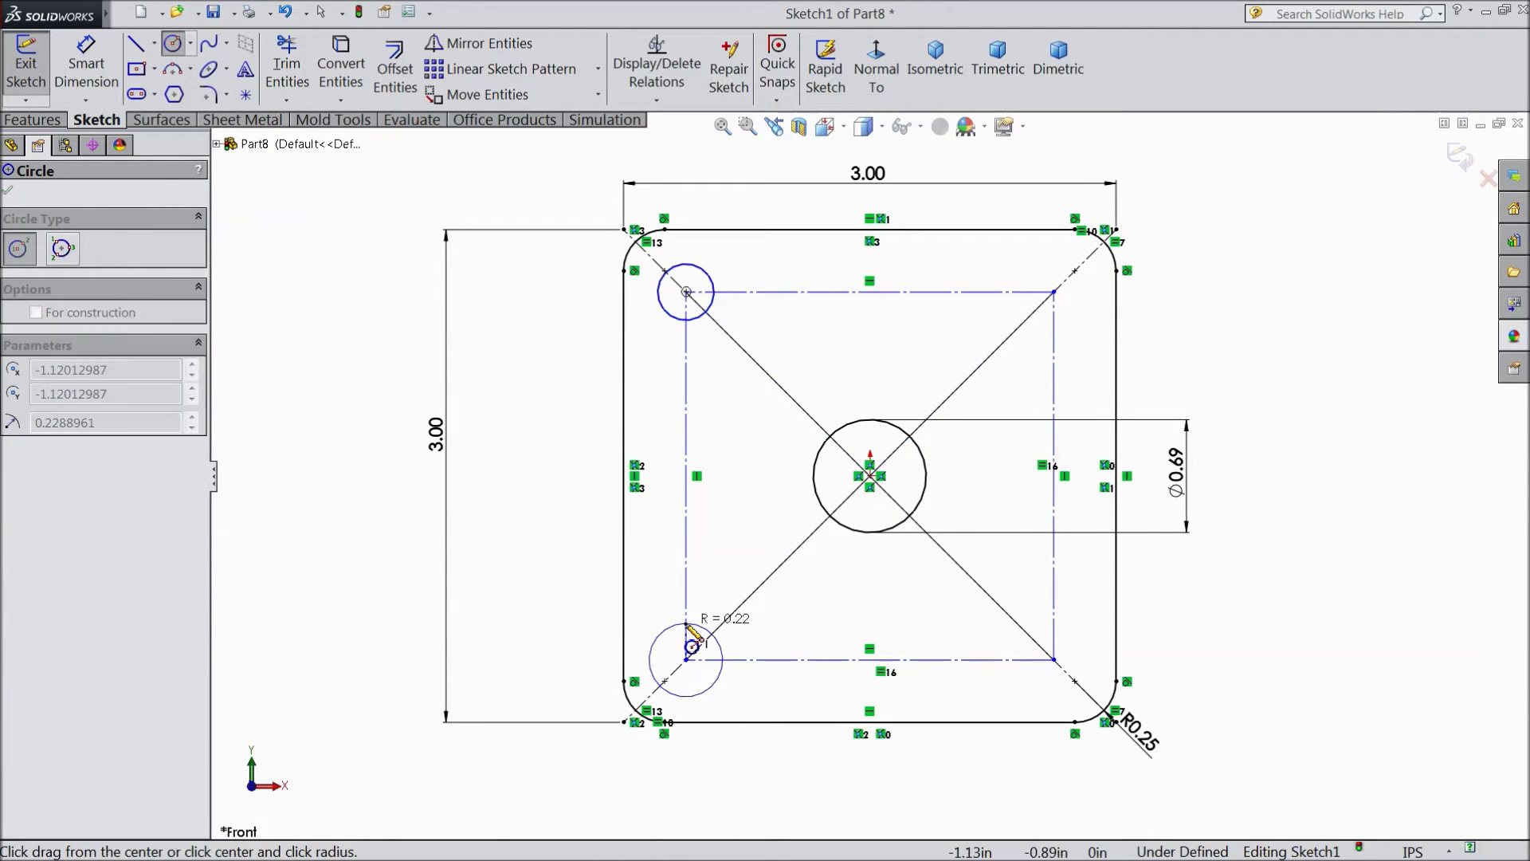
click(713, 633)
click(1053, 659)
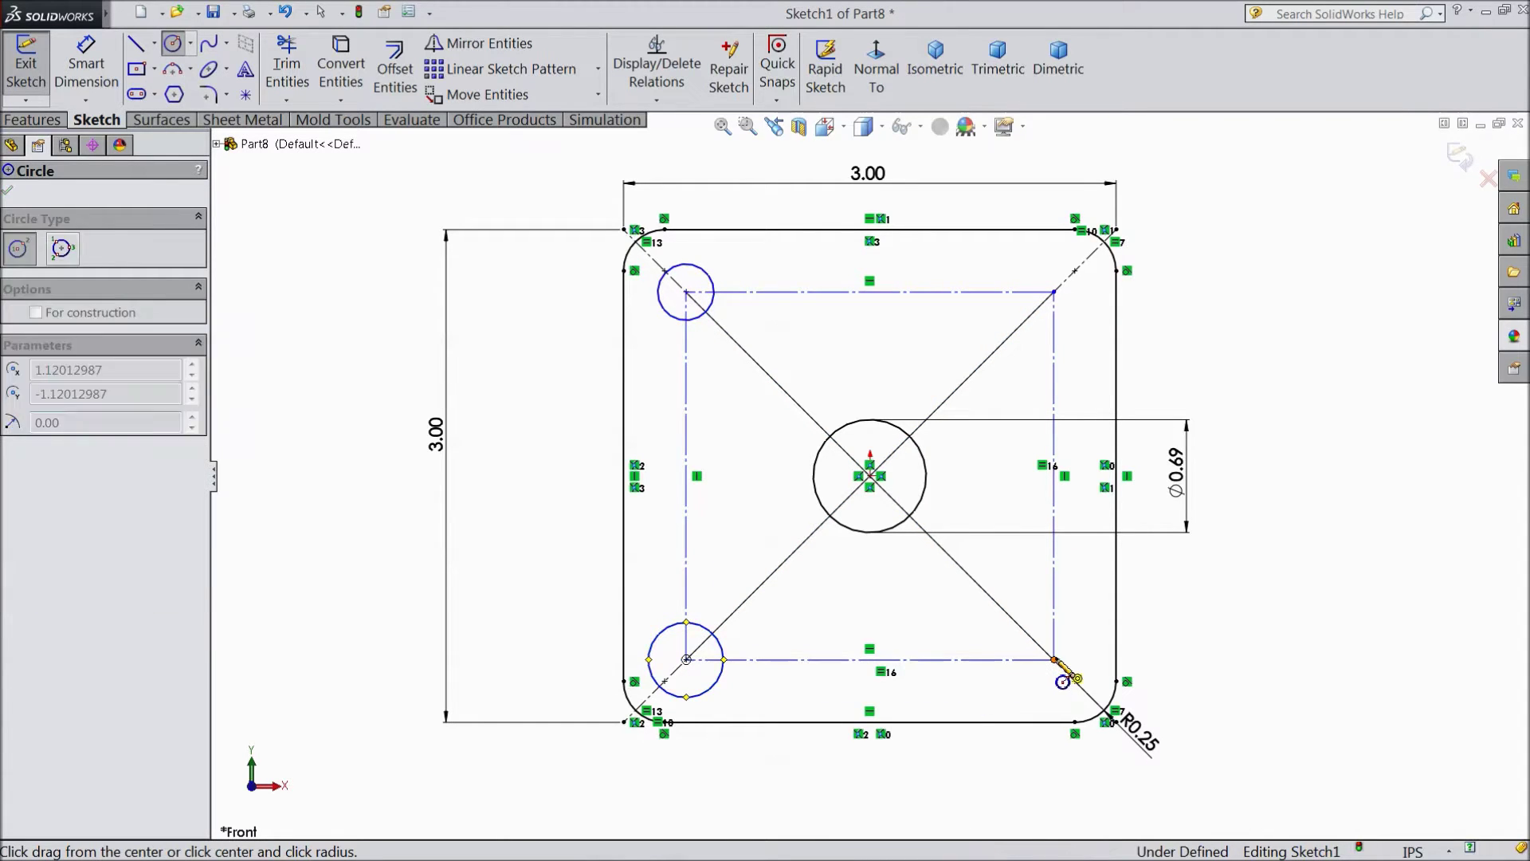
click(1066, 630)
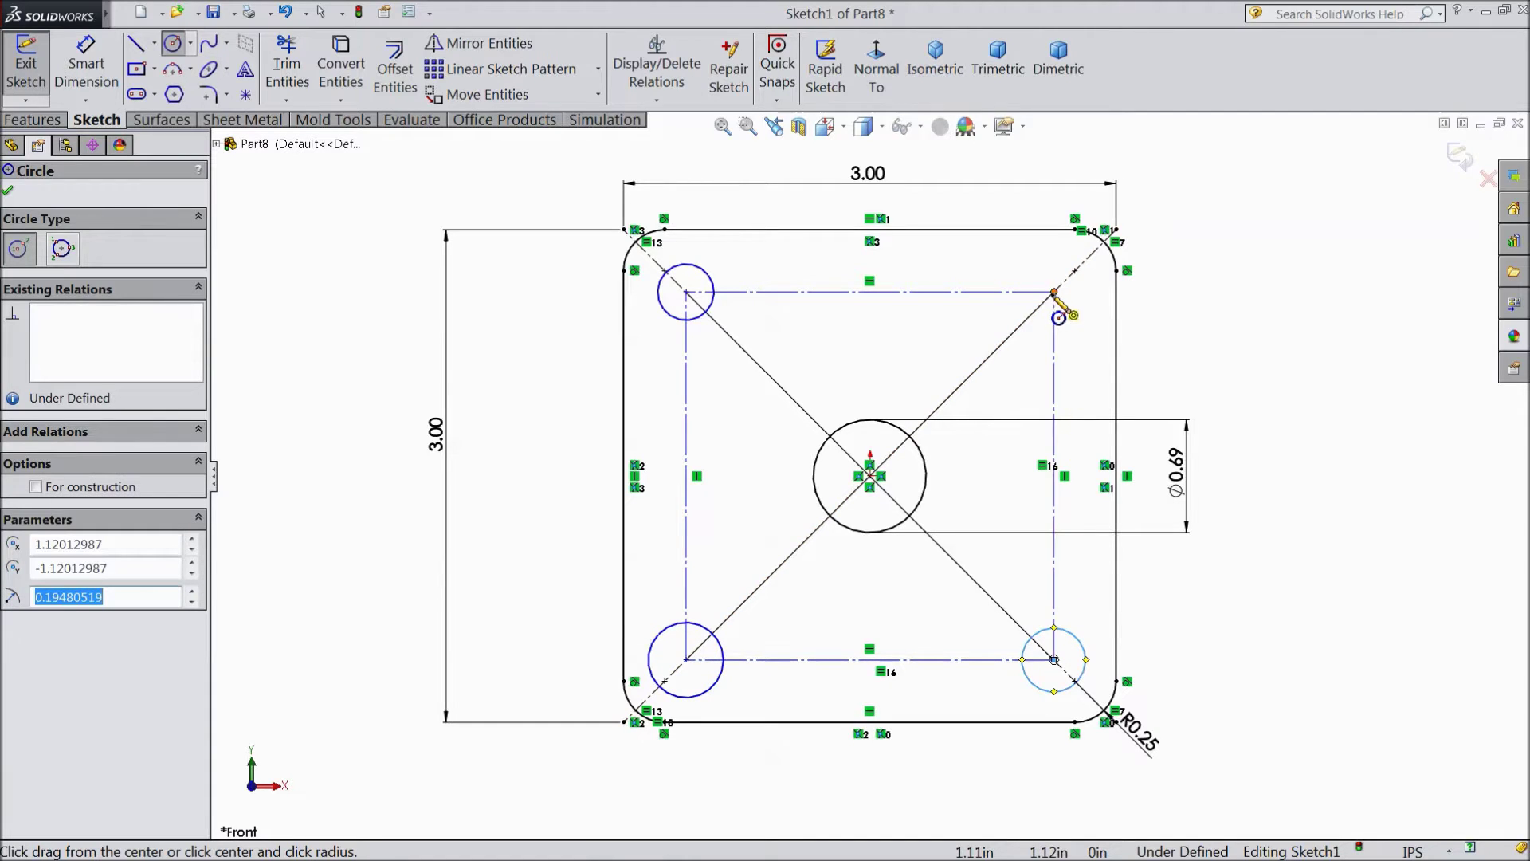
click(1054, 292)
click(1084, 314)
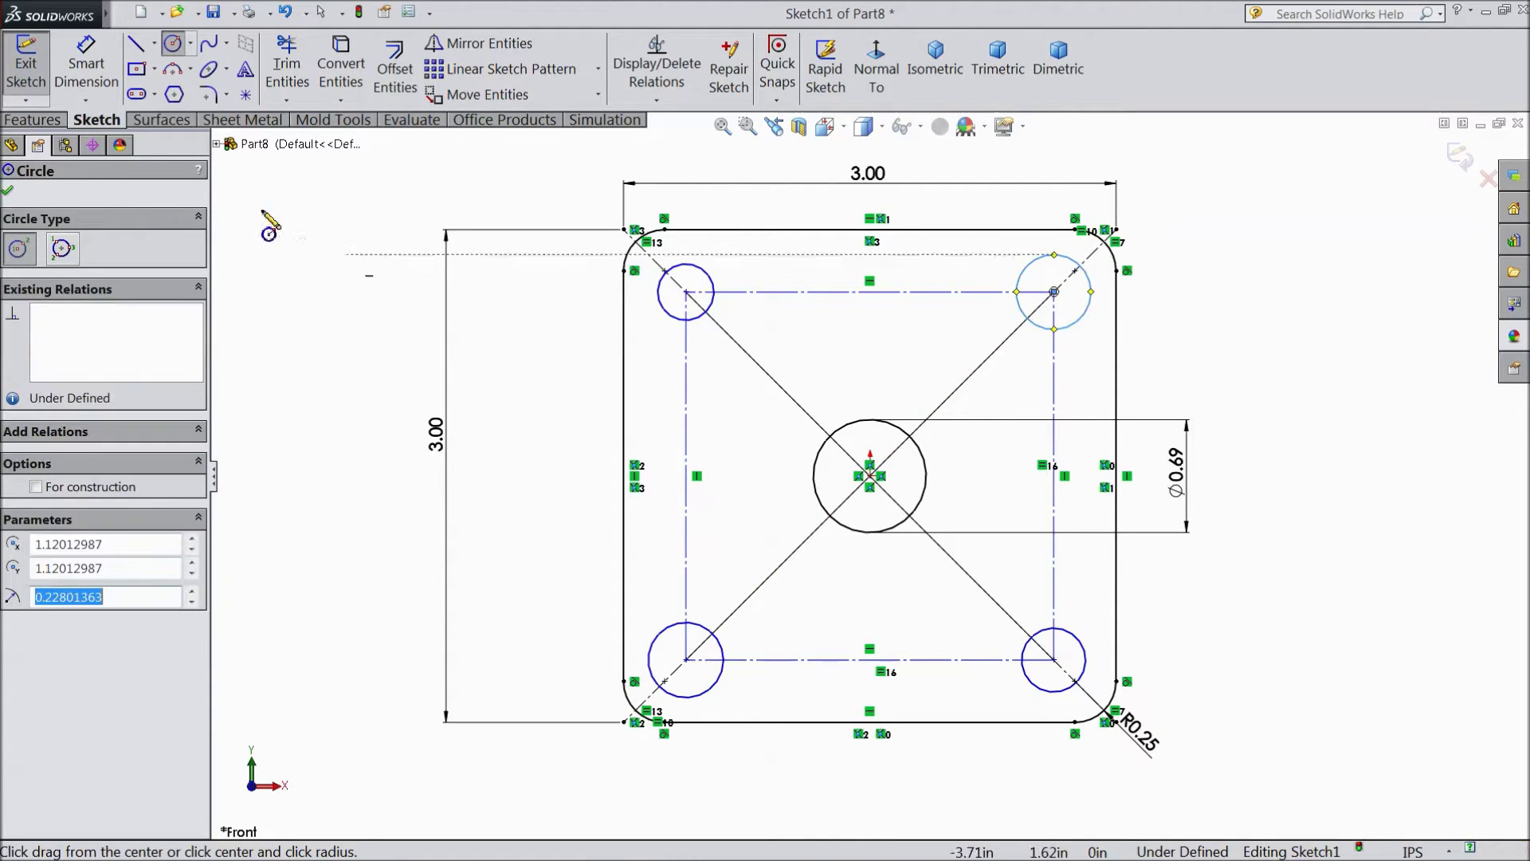
click(7, 192)
click(87, 64)
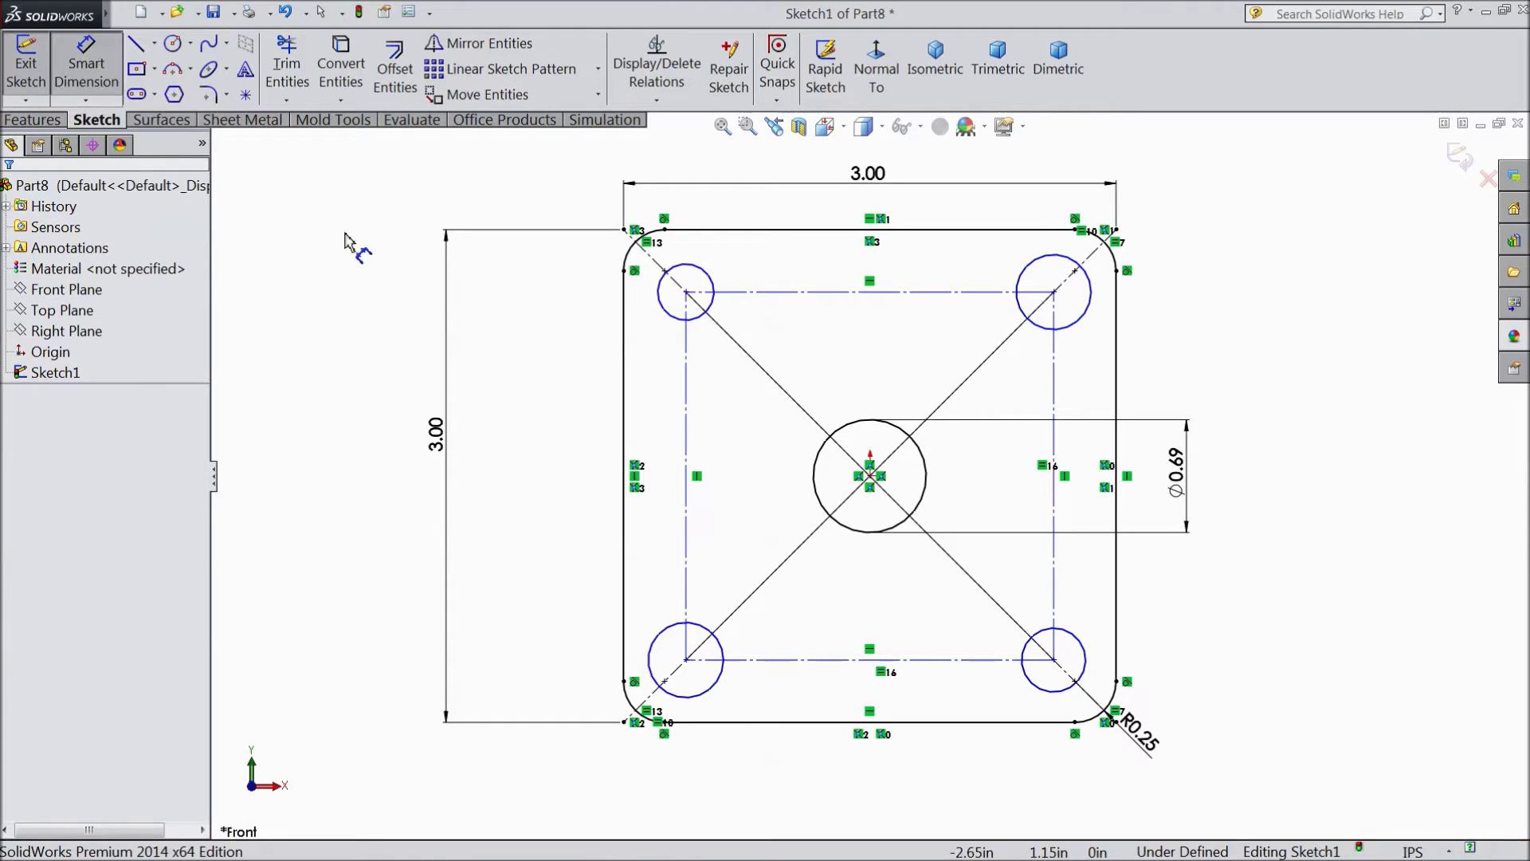
- Dimension the top-left hole to a 0.25 in diameter
click(666, 312)
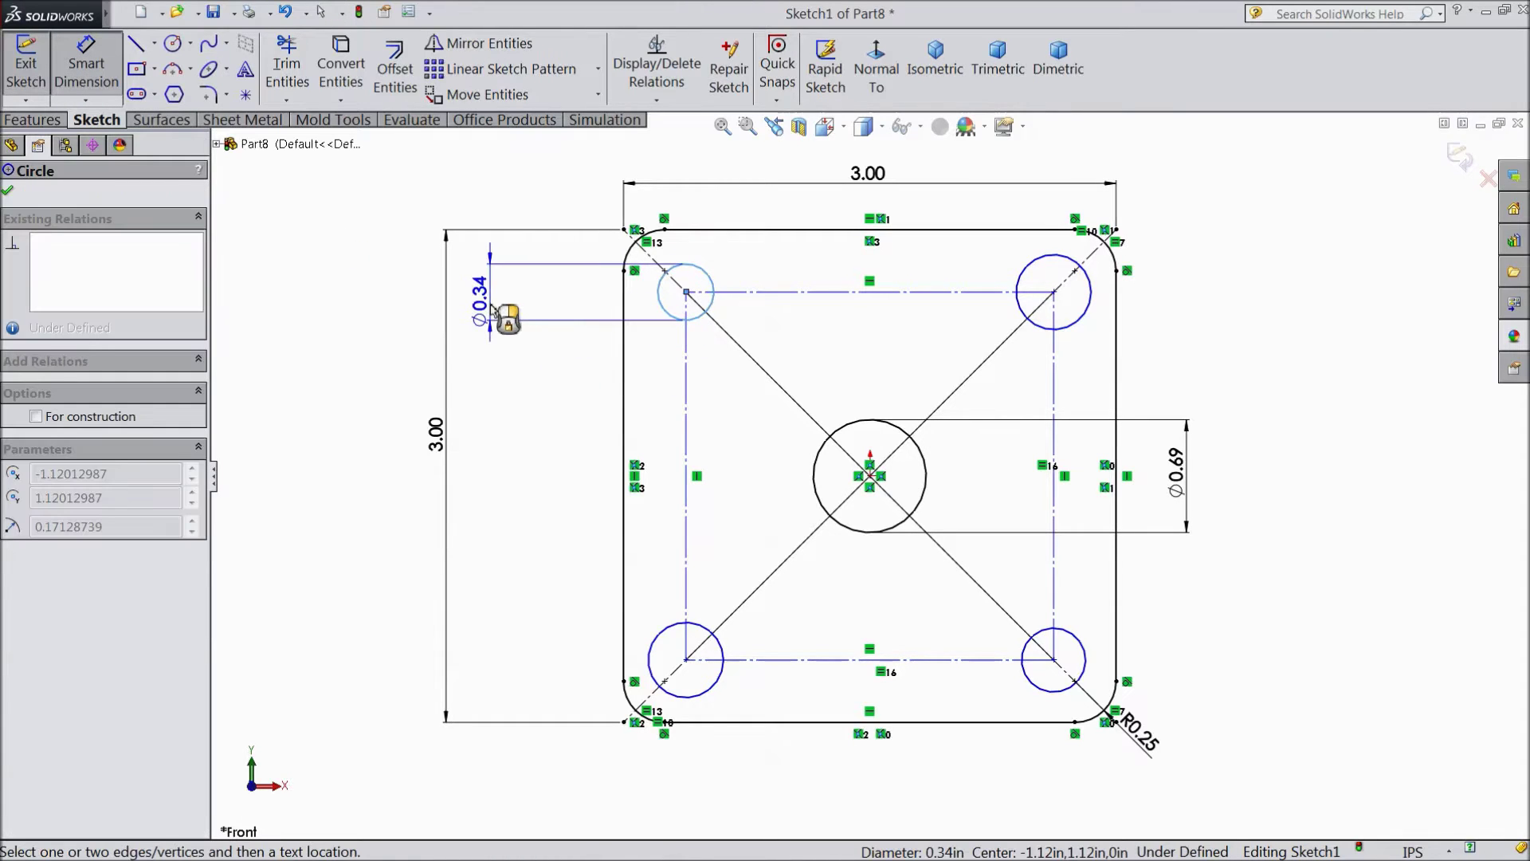
click(491, 311)
text(0.25)
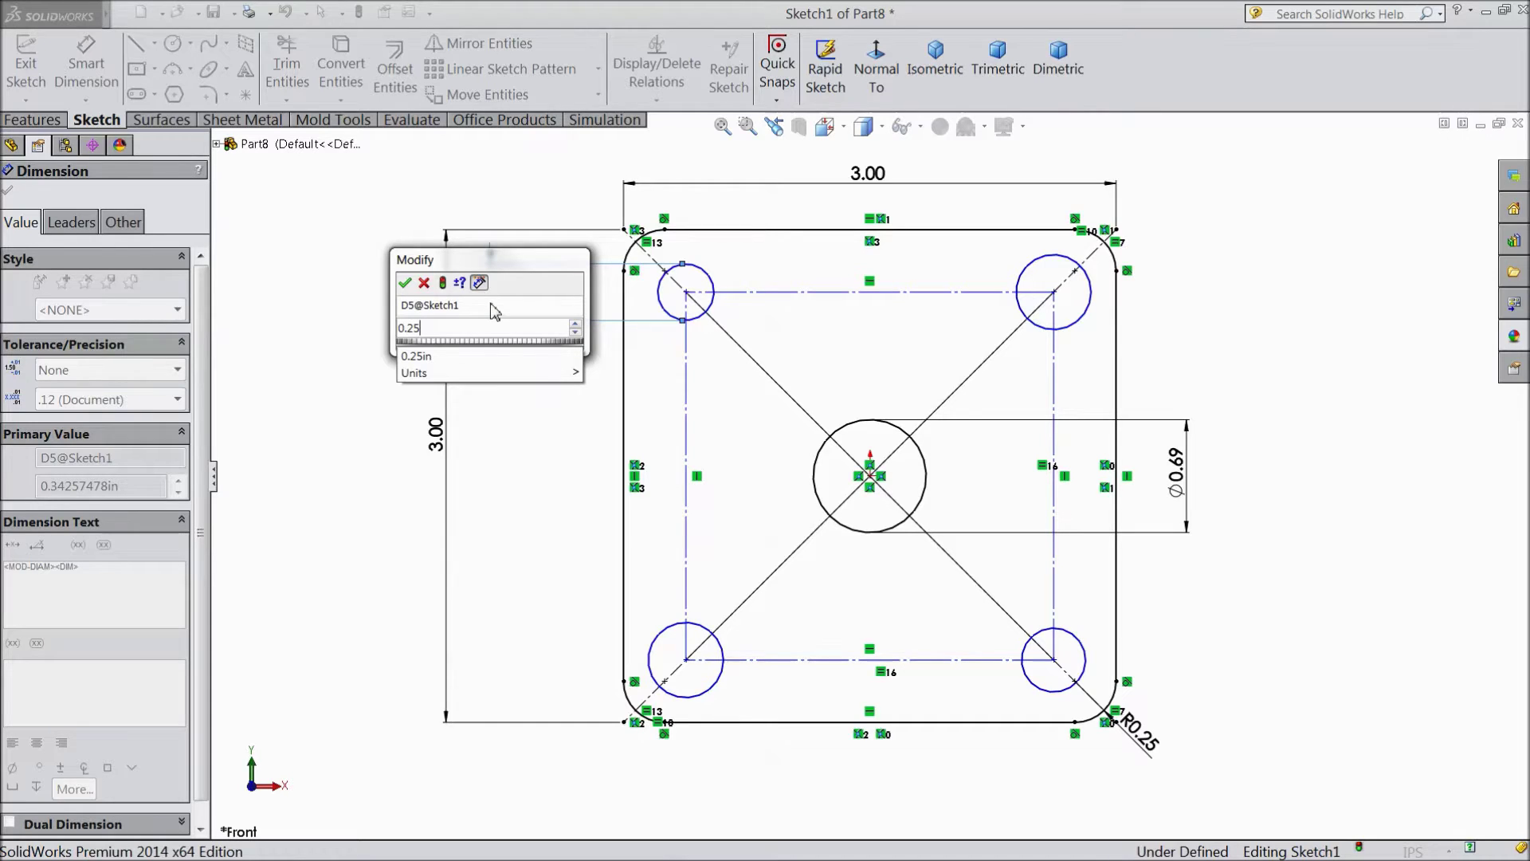
text(1)
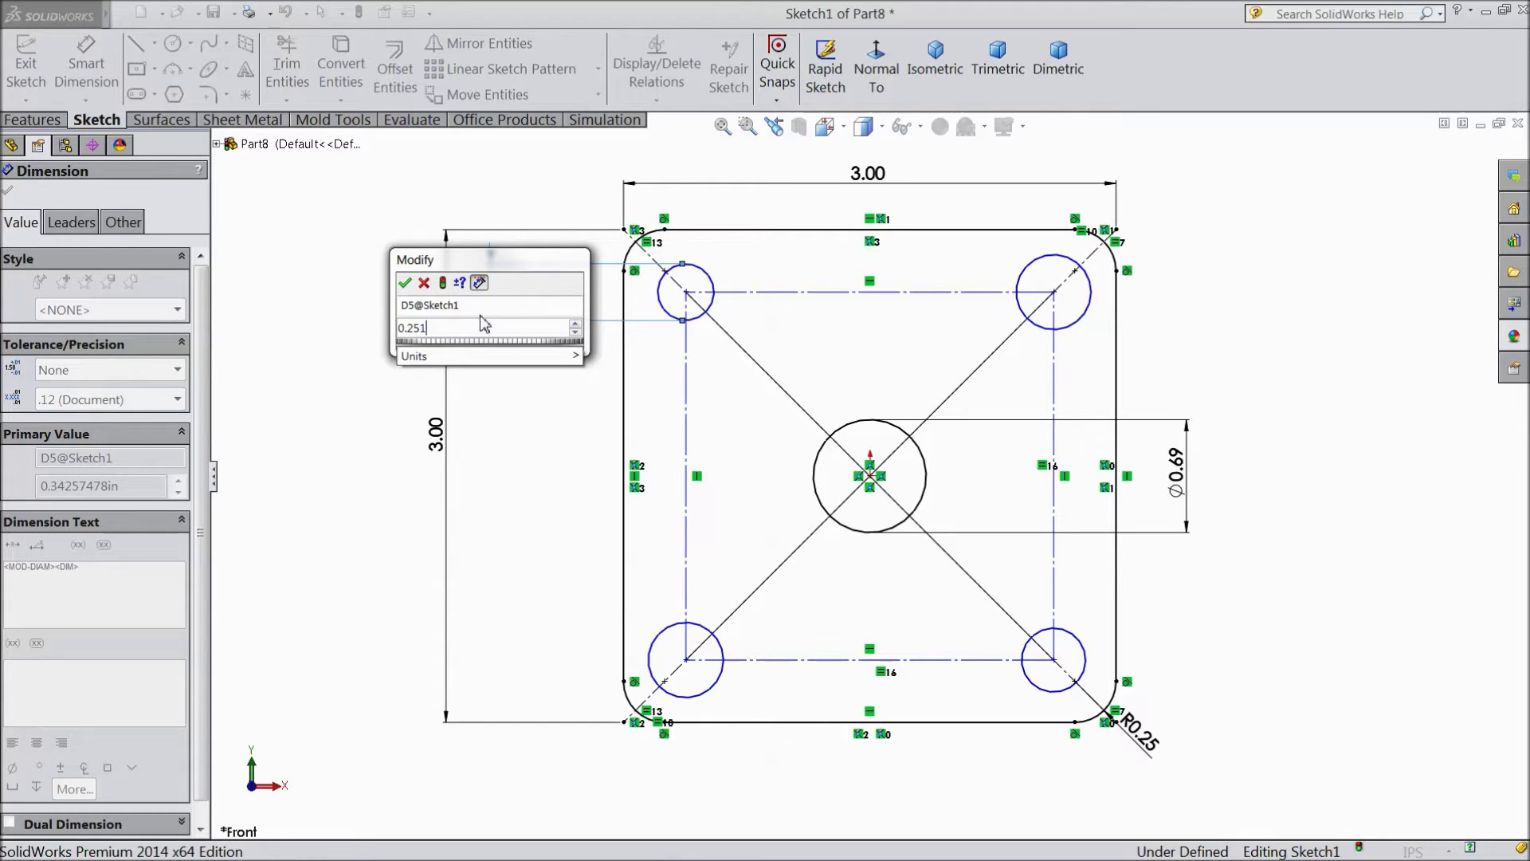
click(404, 283)
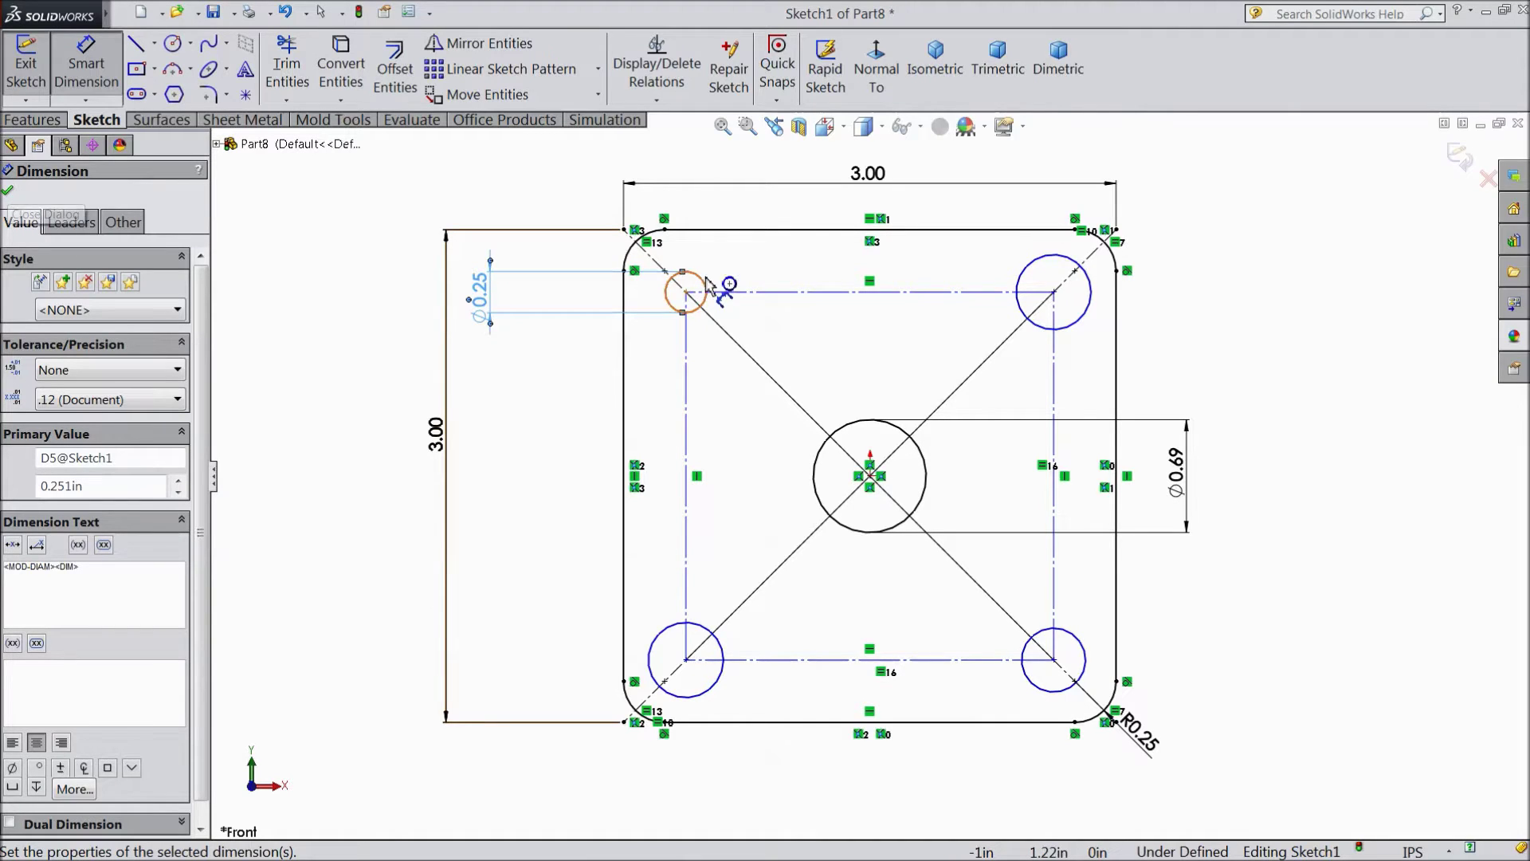
- Place the hole centre 0.375 in below the top edge, discarding the redundant horizontal dimension
click(764, 231)
click(685, 291)
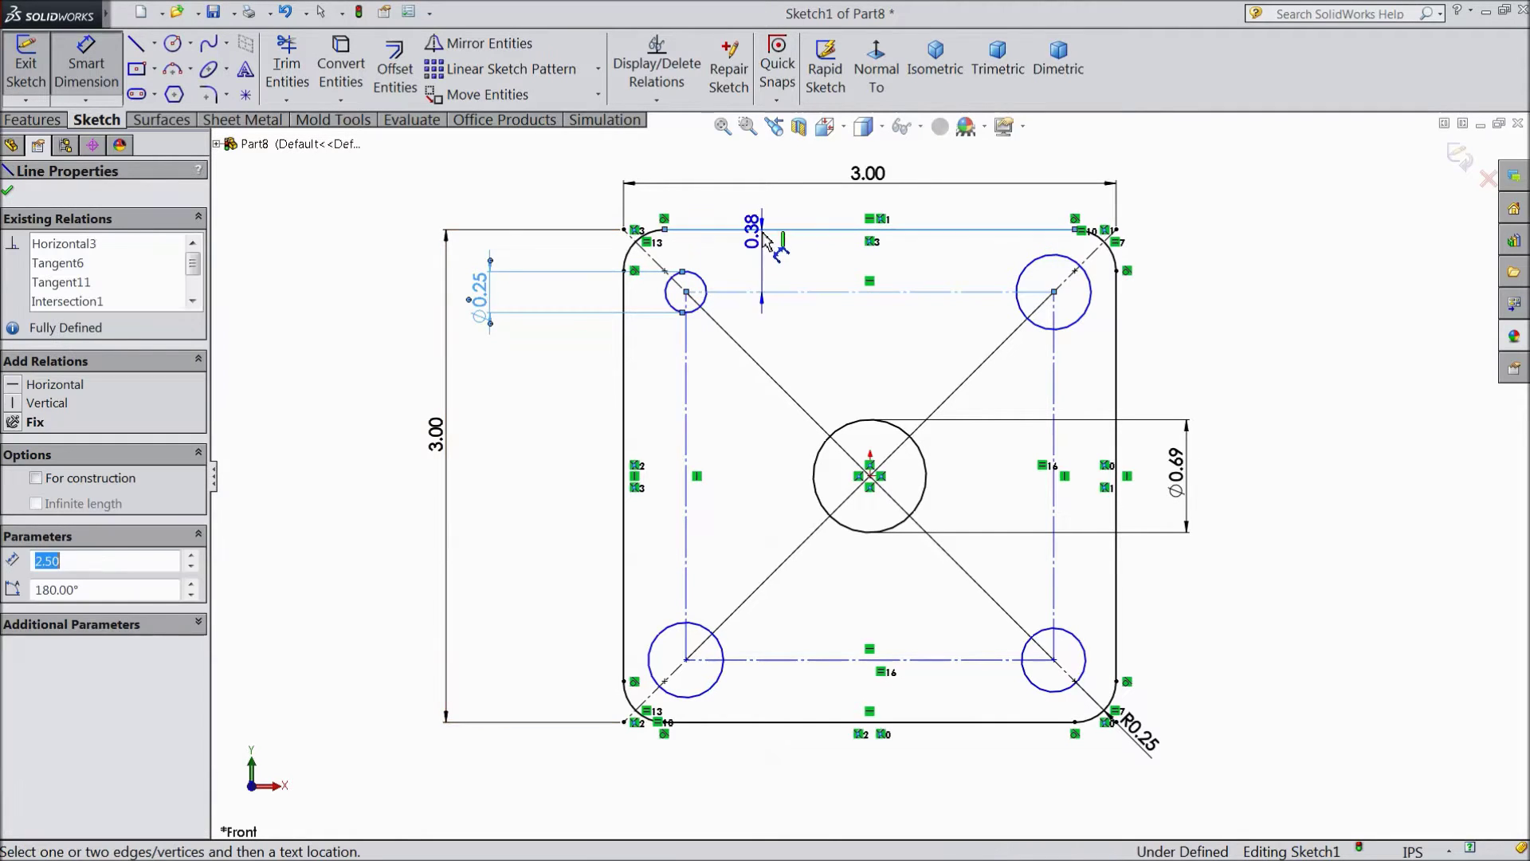
click(340, 265)
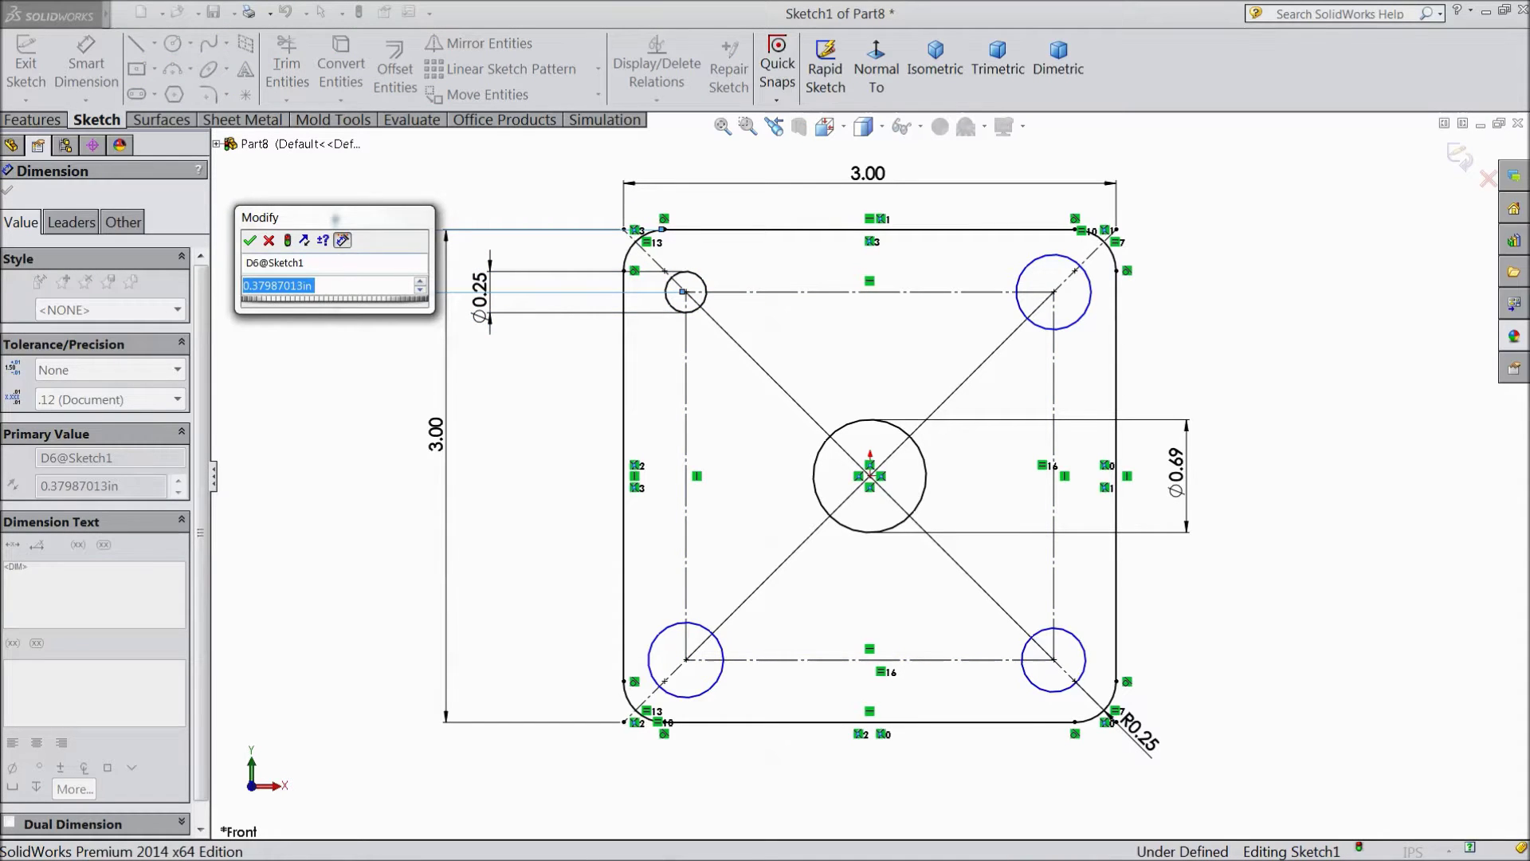
text(0.375)
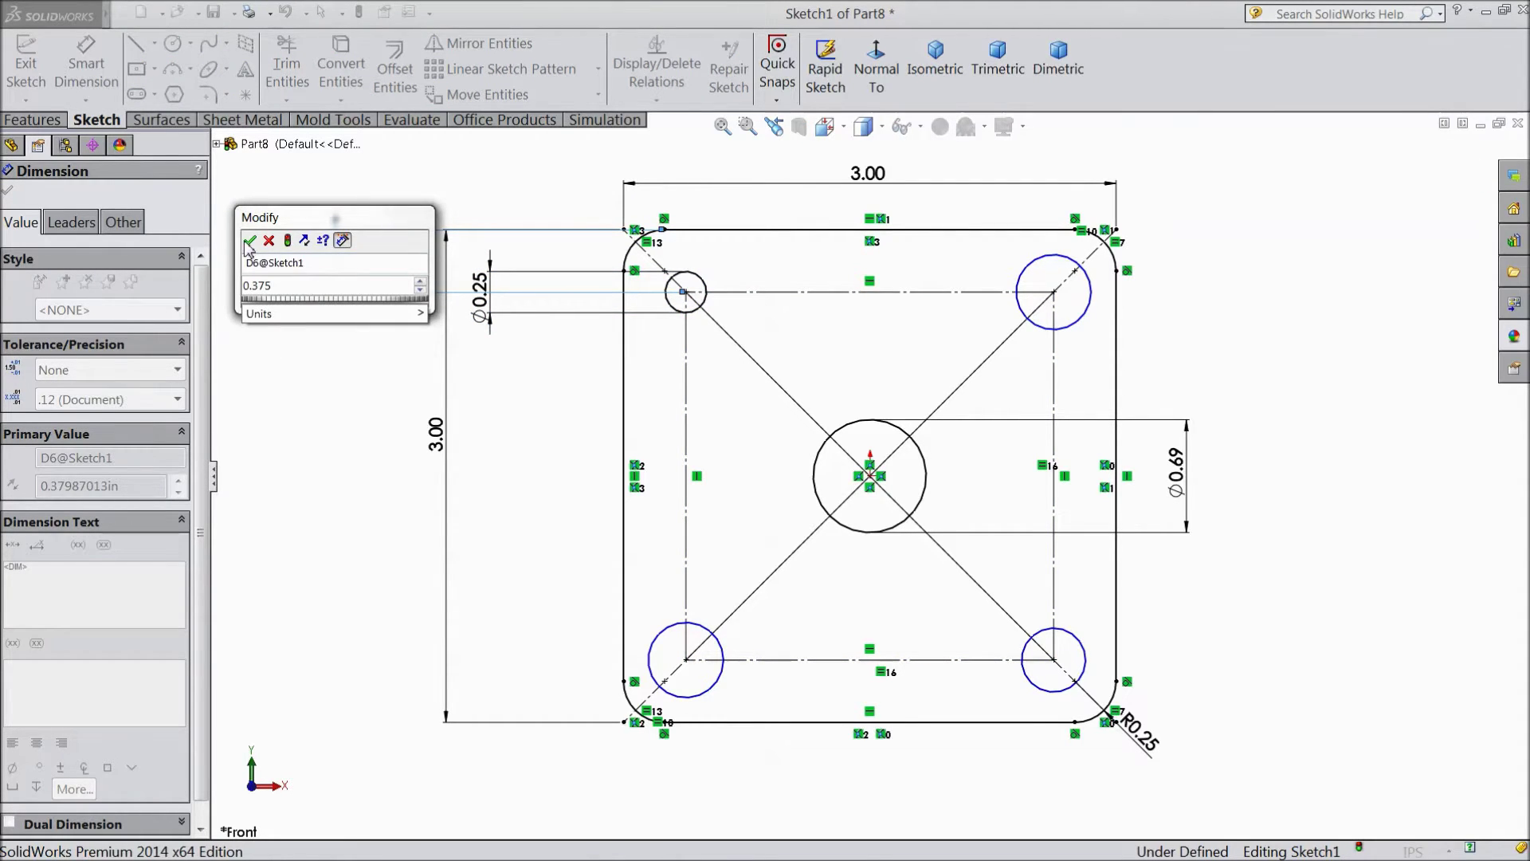
click(250, 241)
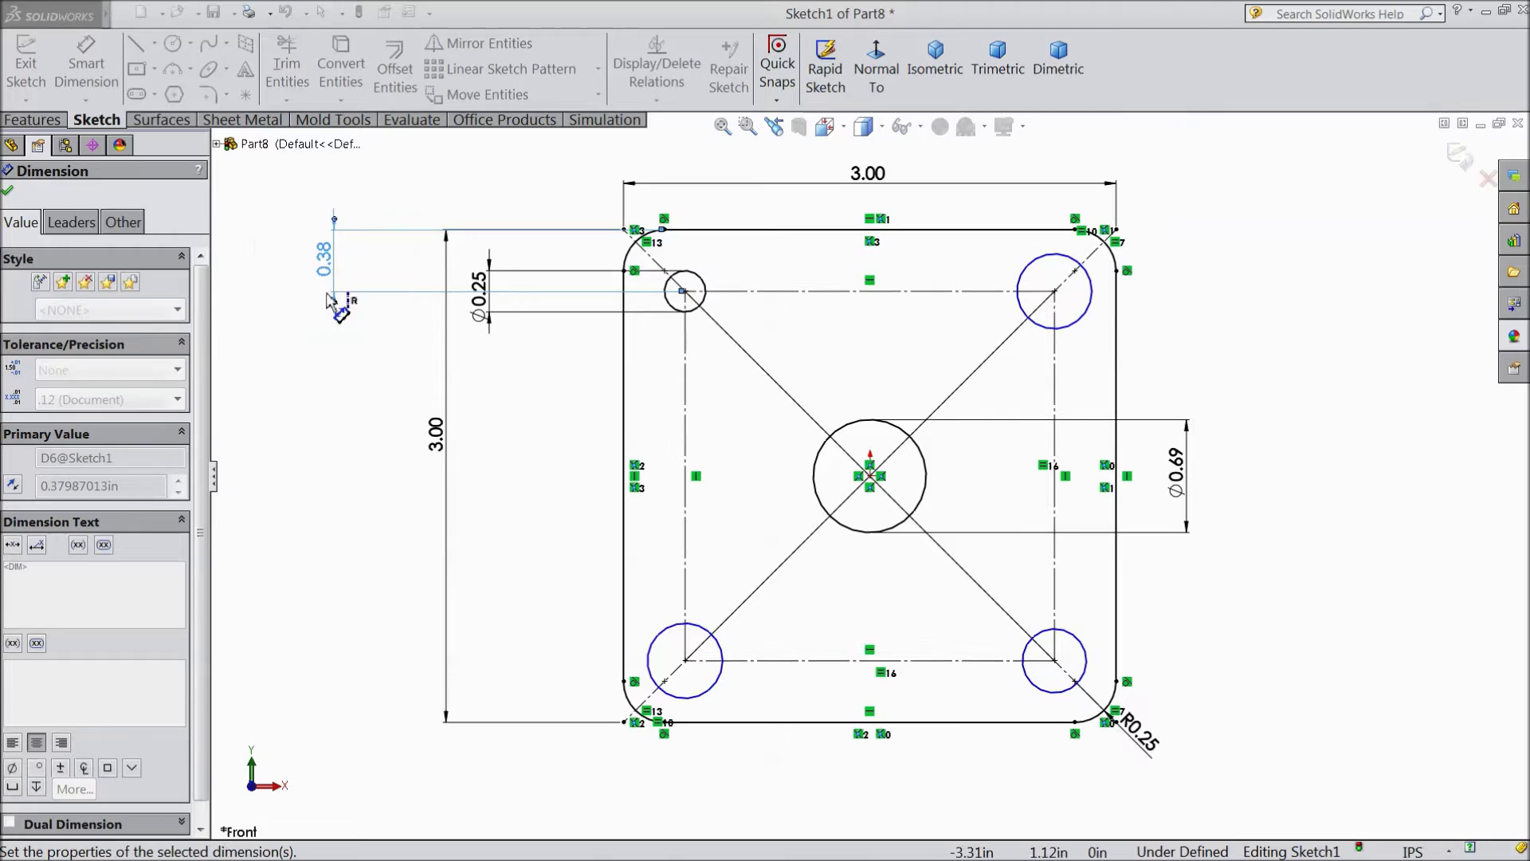
click(685, 410)
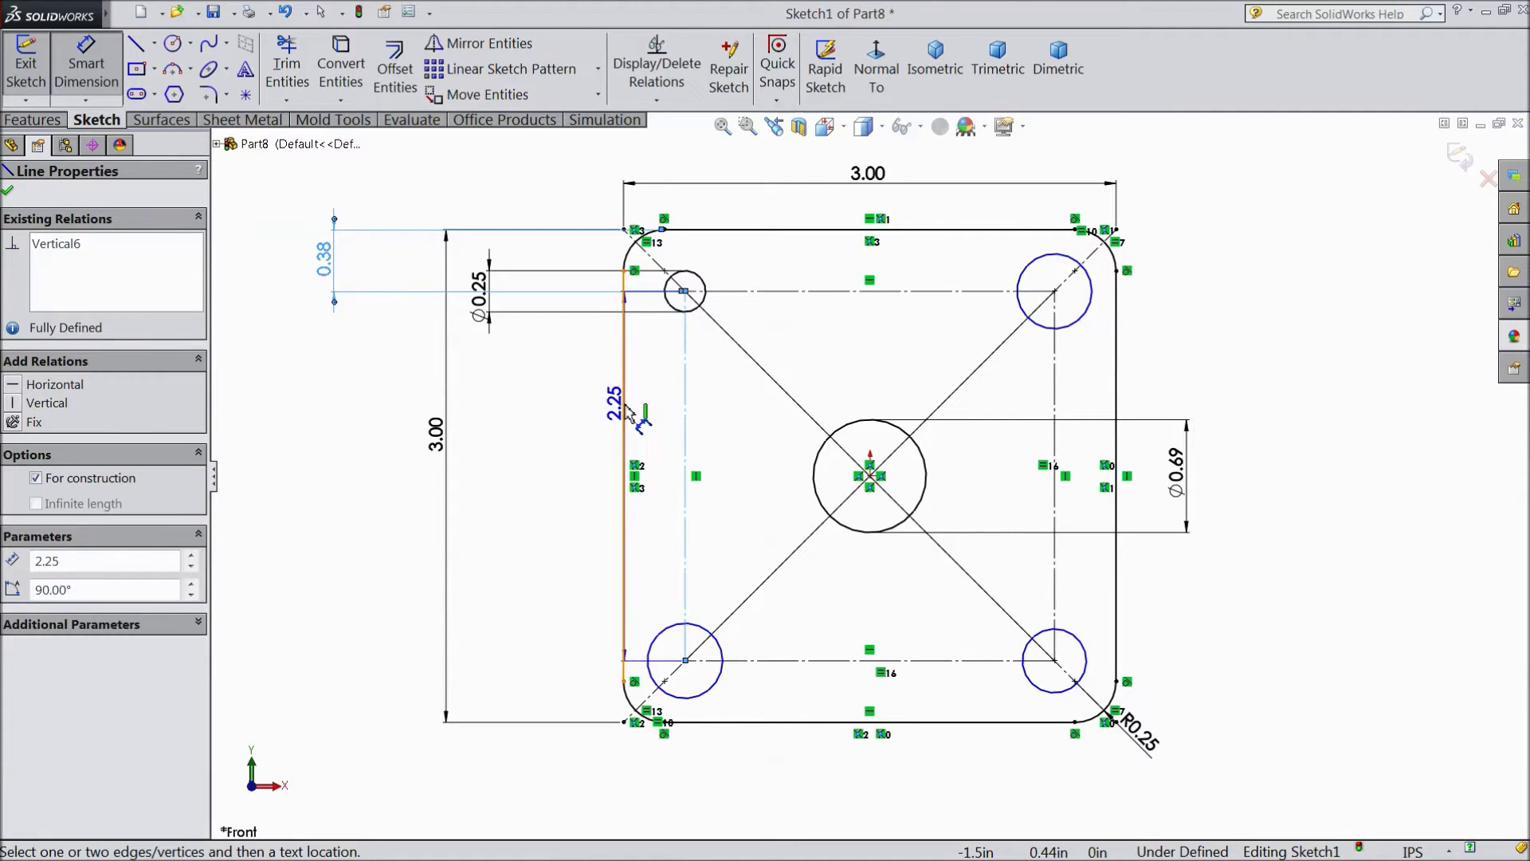
click(623, 431)
click(520, 427)
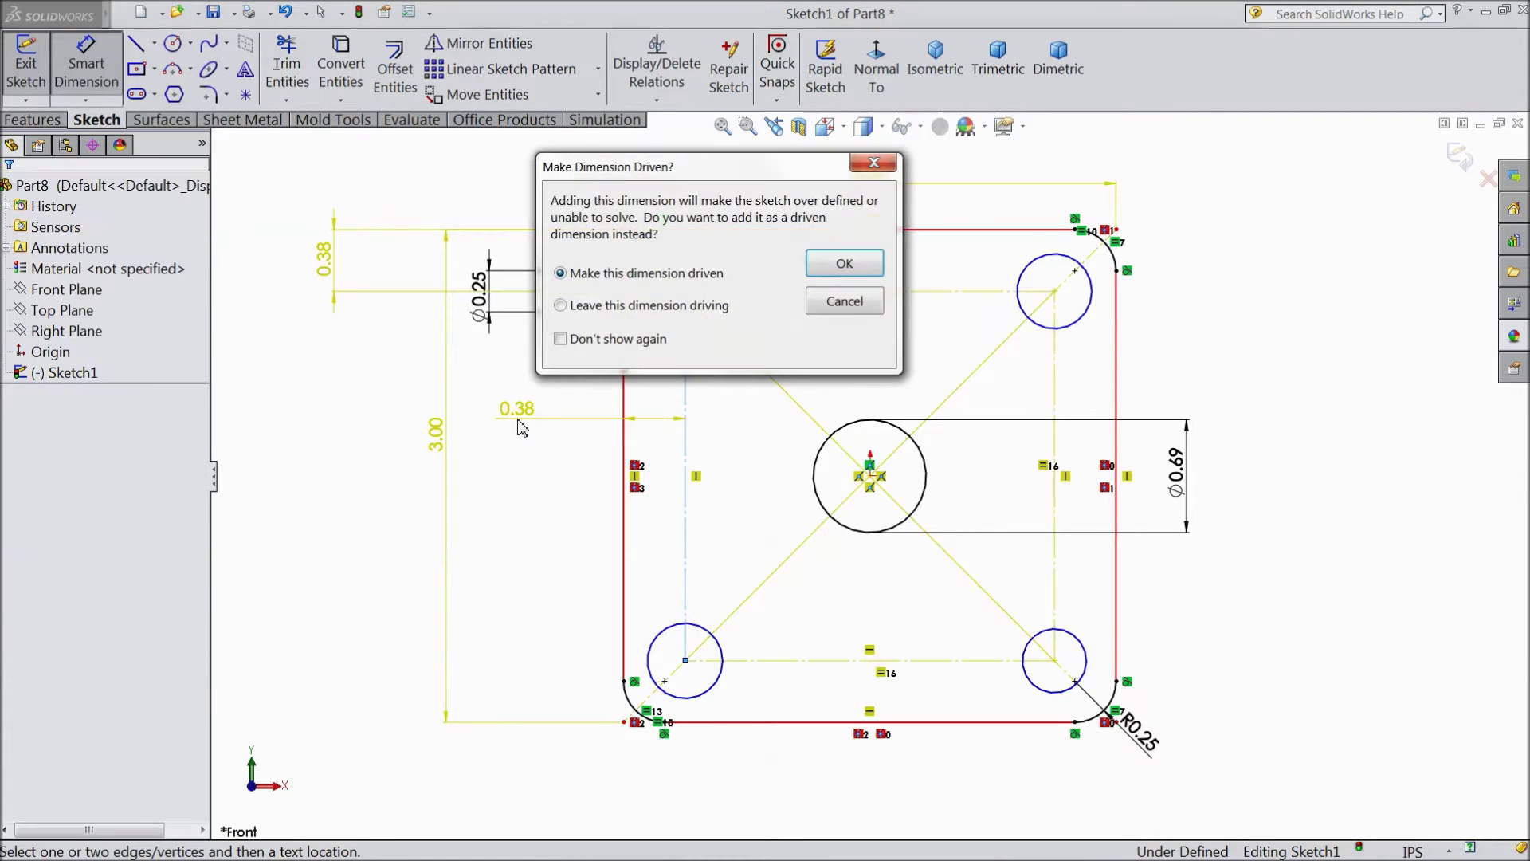
click(844, 303)
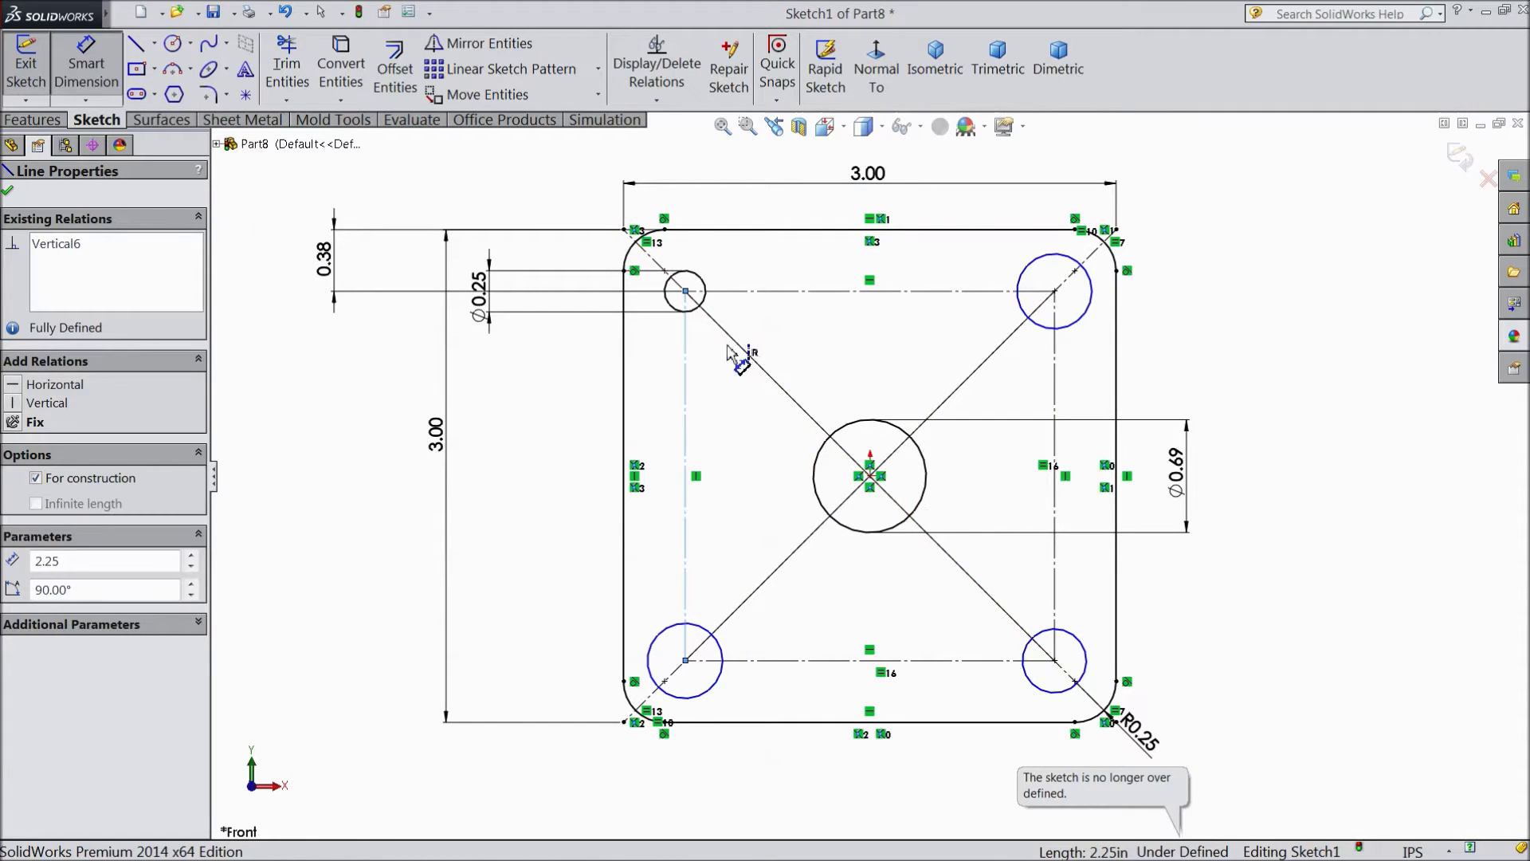
key(Escape)
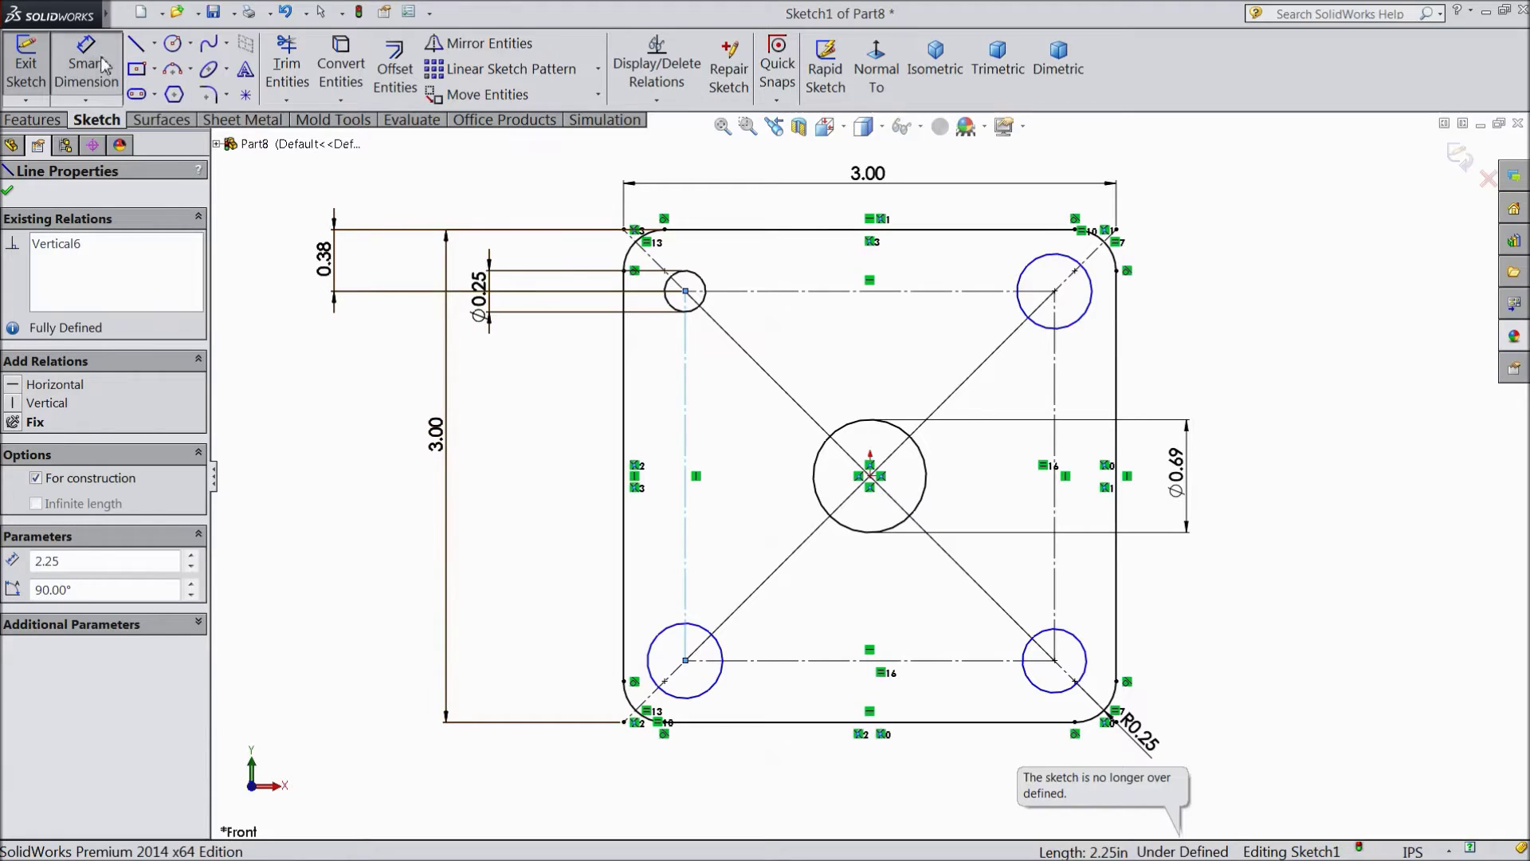
click(701, 308)
- Apply an Equal relation to the four corner hole circles so all are Ø0.25
ctrl+click(1084, 322)
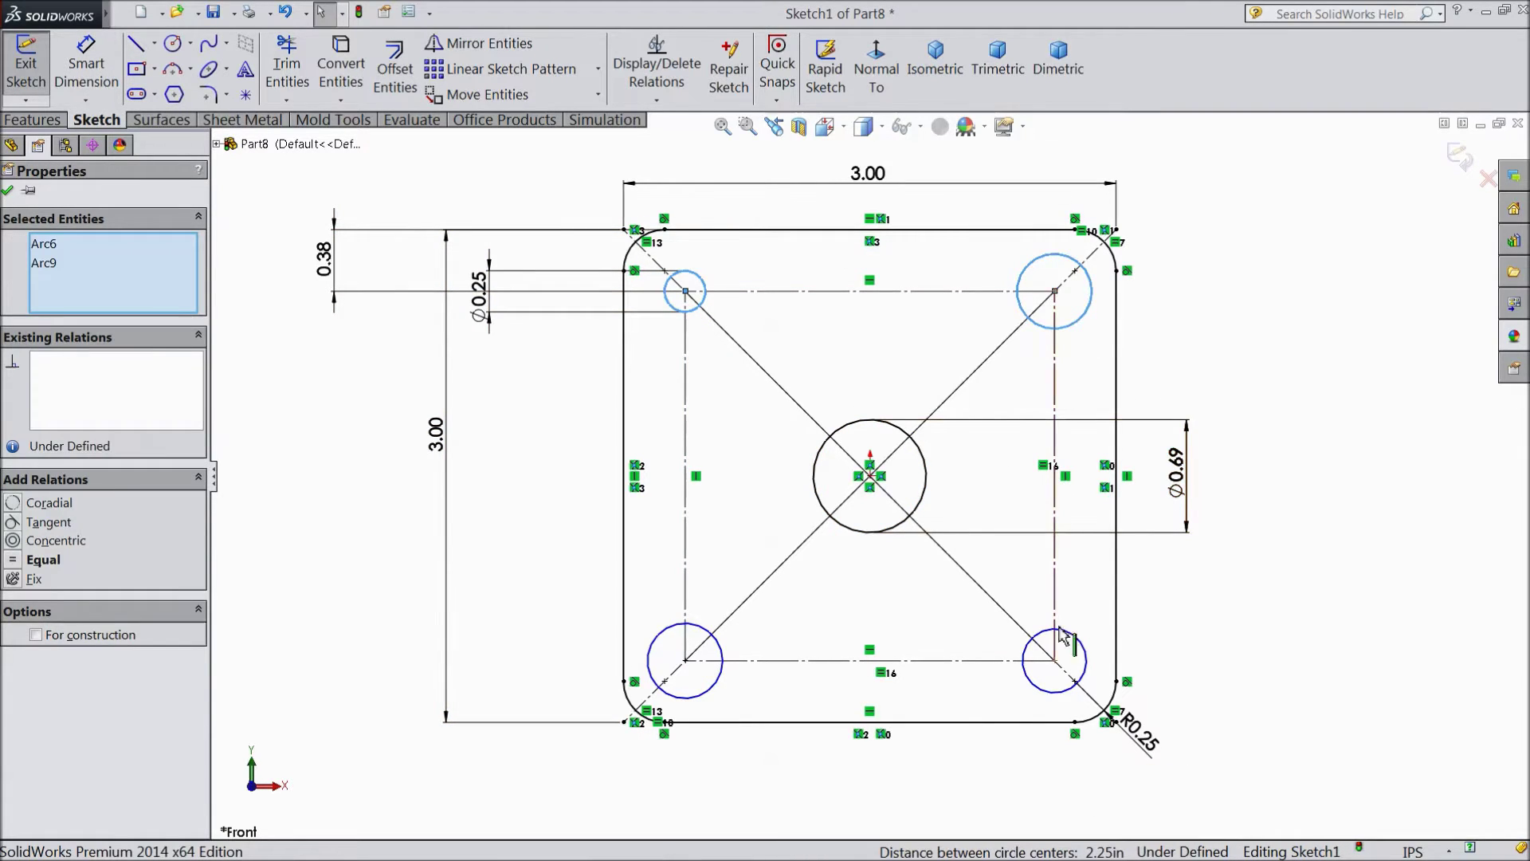
ctrl+click(1064, 631)
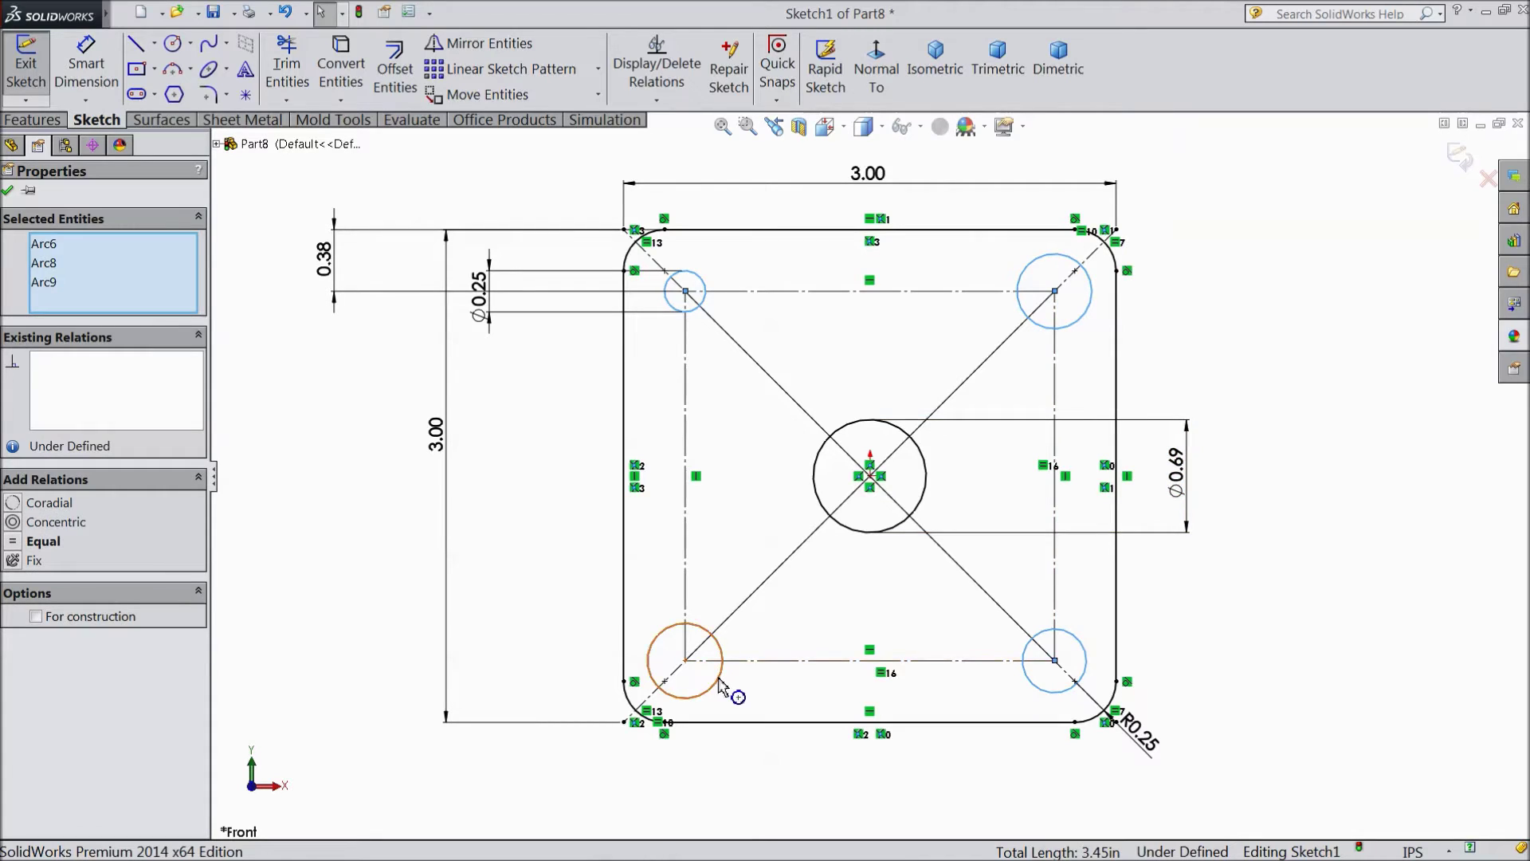
click(22, 544)
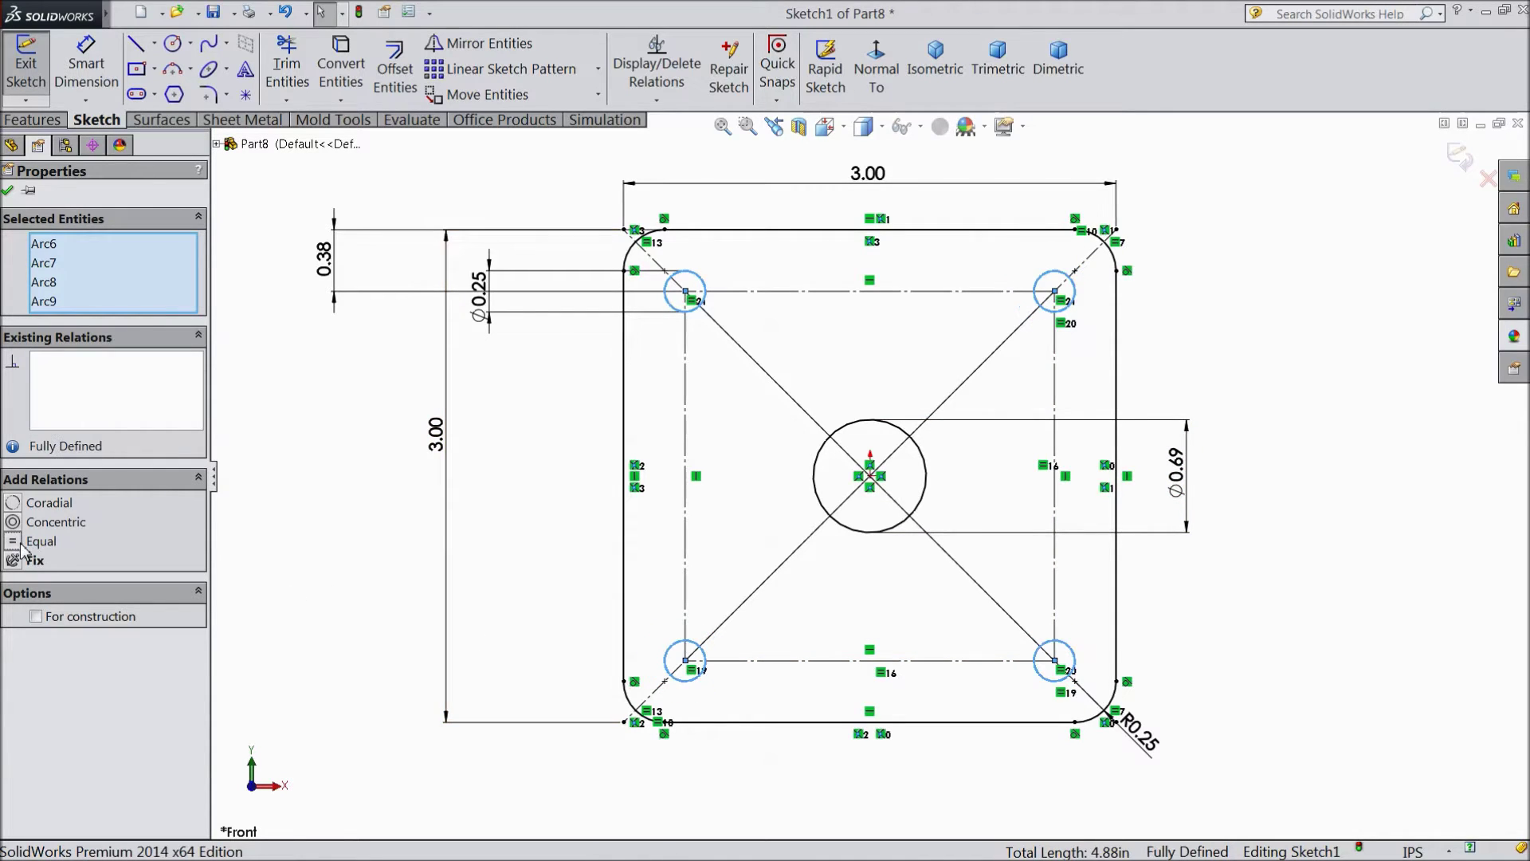
click(8, 190)
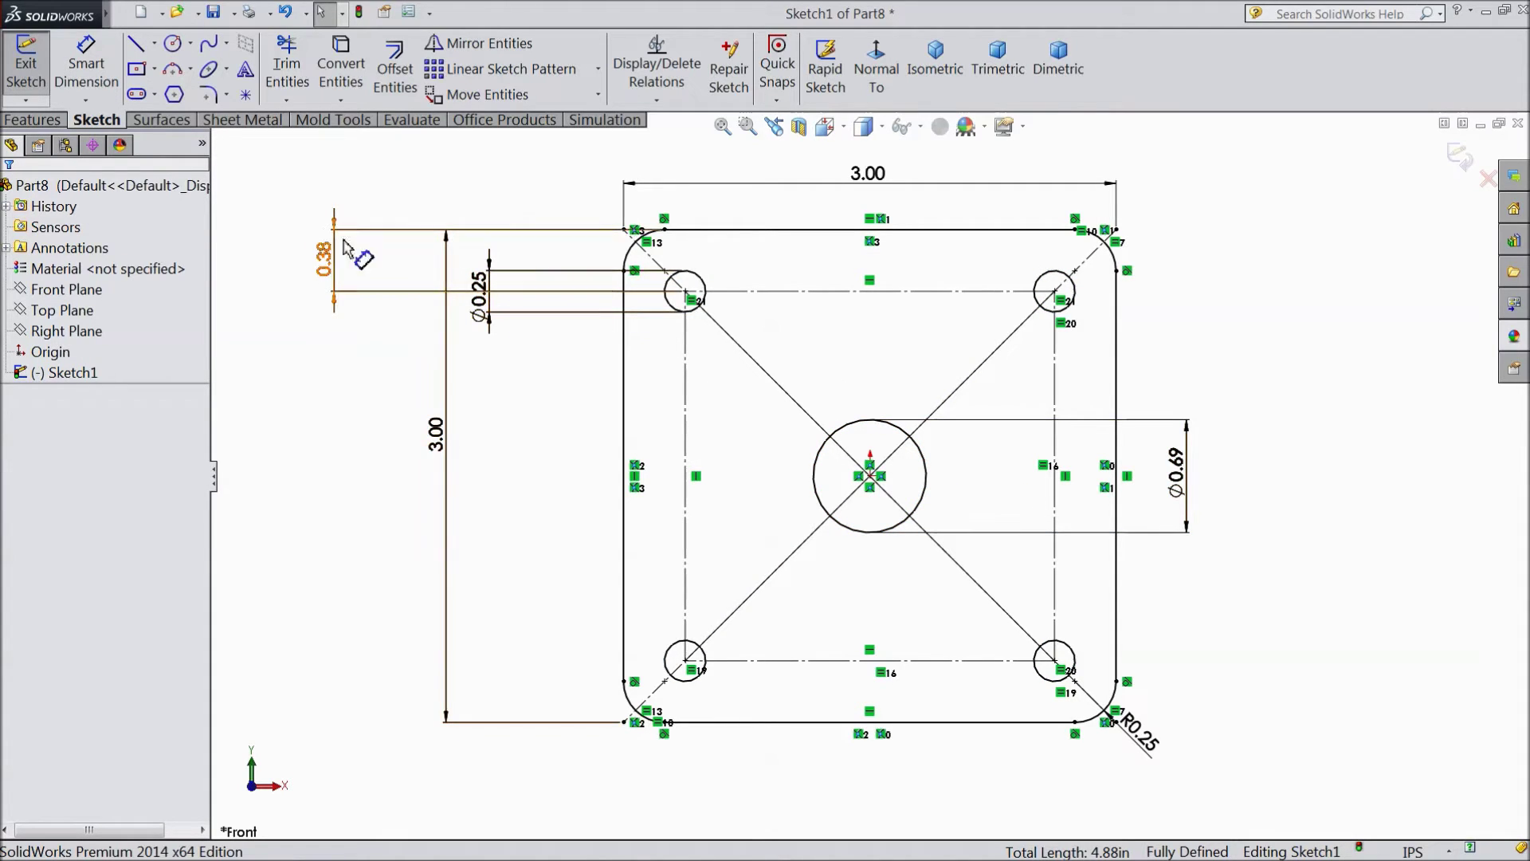
- Boss-extrude Sketch1 blind to 0.5 in depth, forming the holed plate
click(32, 121)
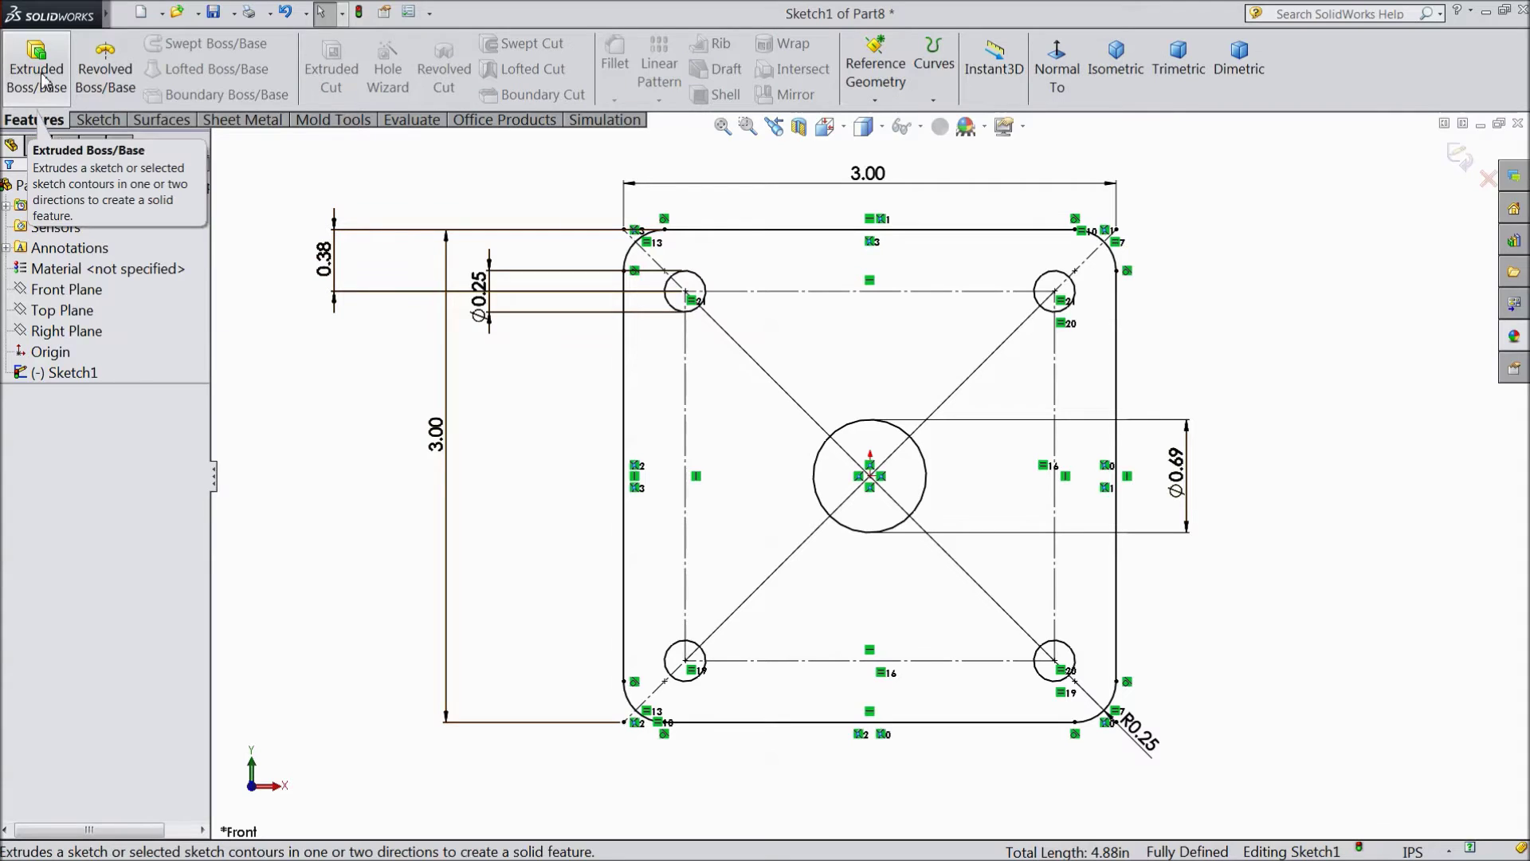
click(42, 80)
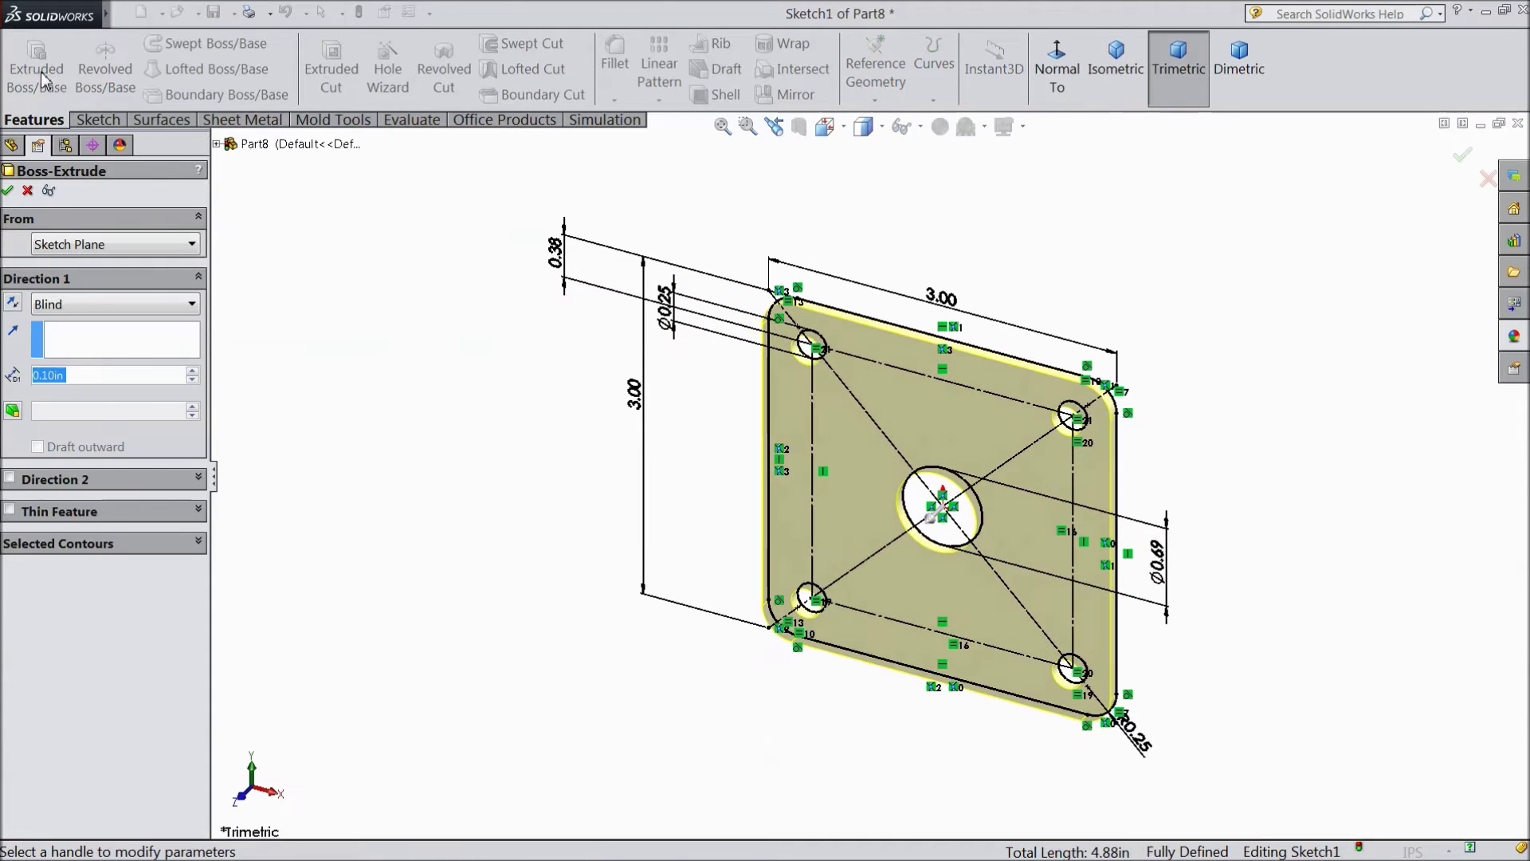
text(0.5)
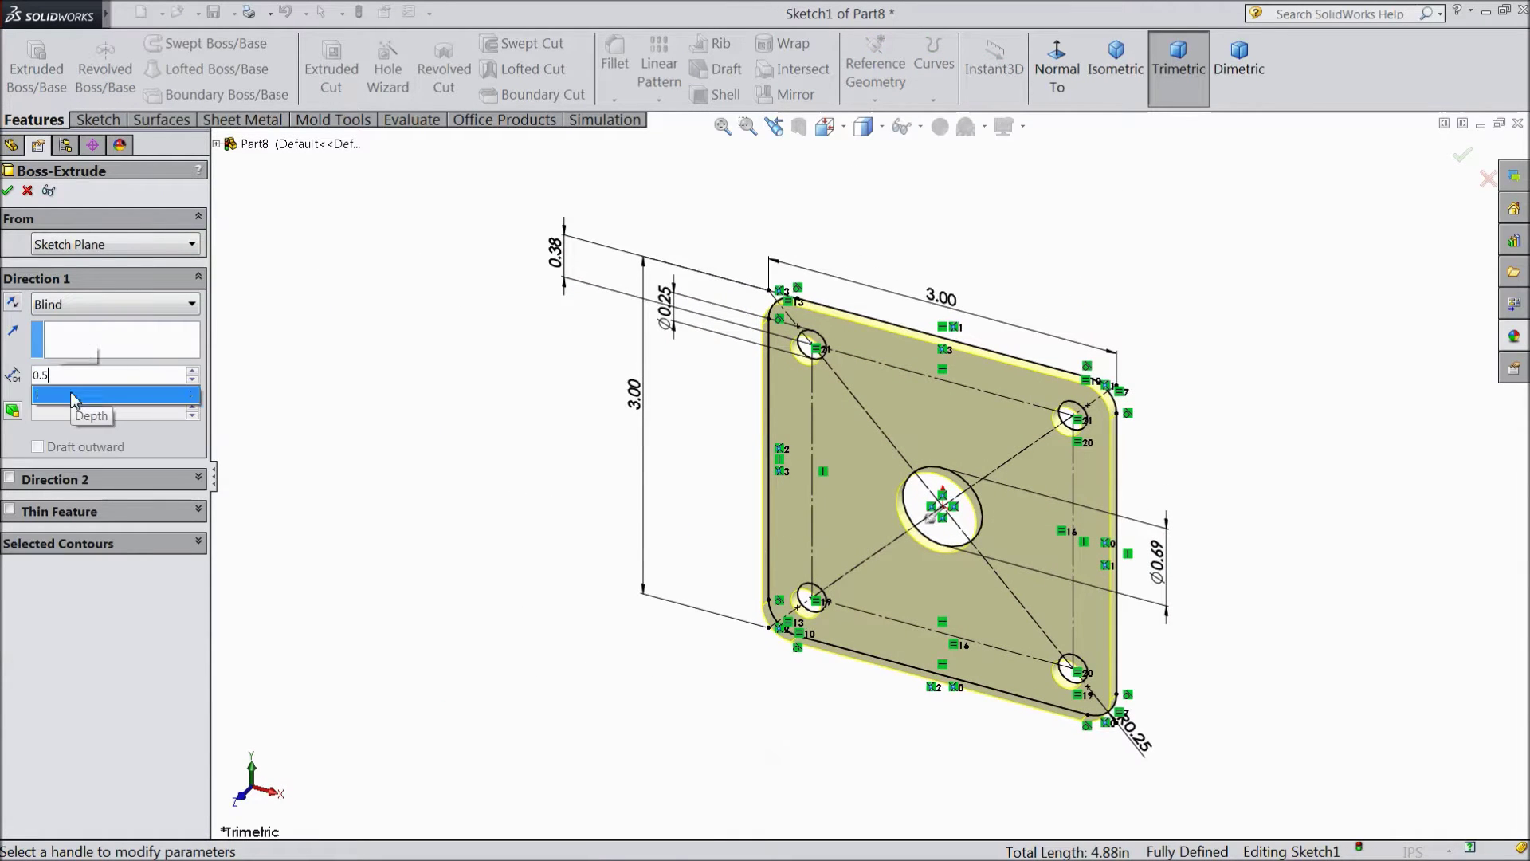
key(Return)
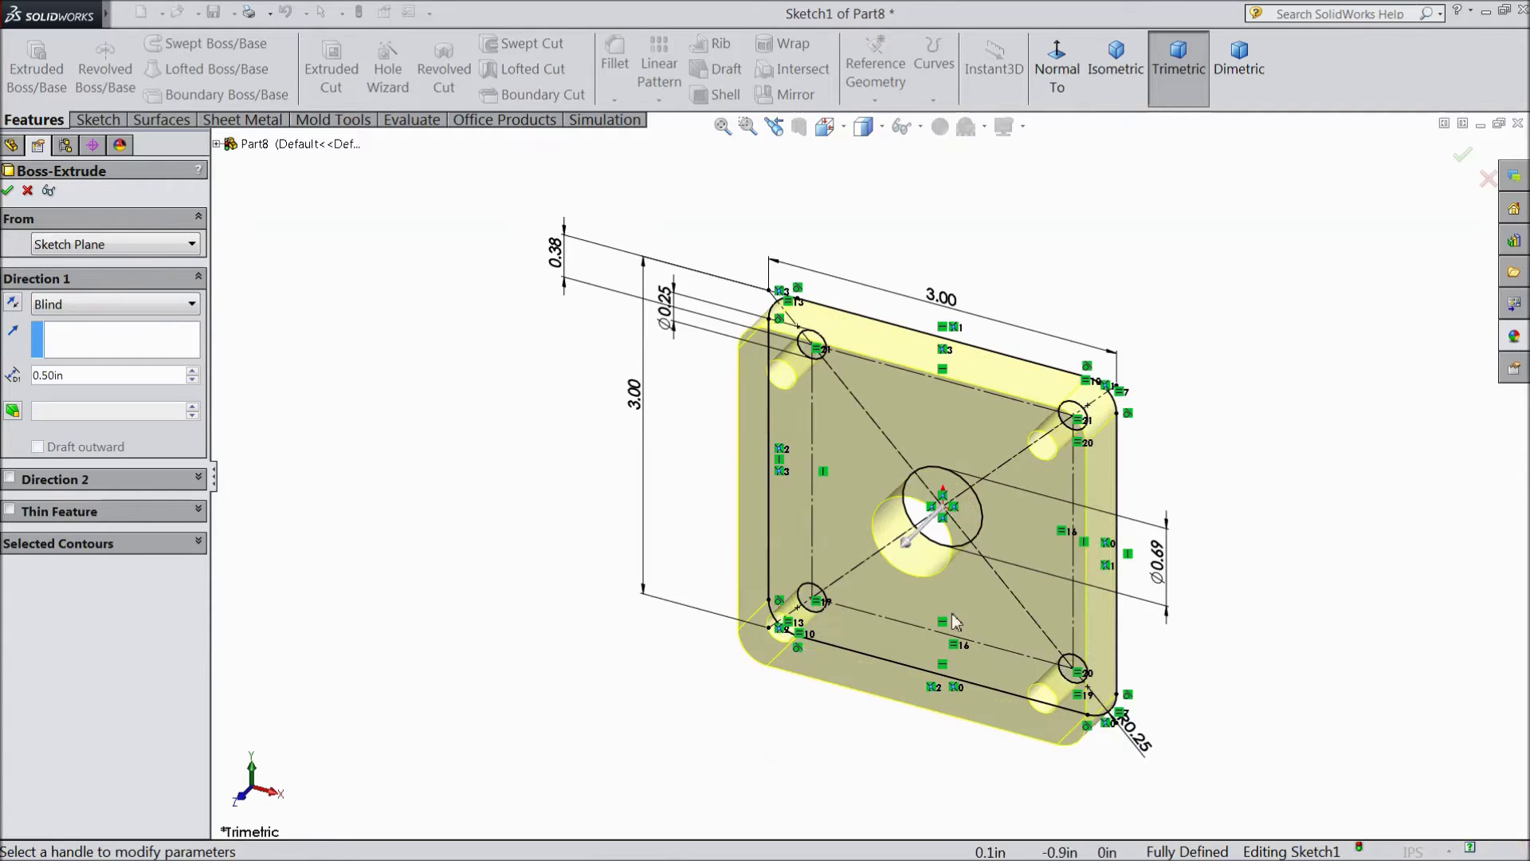
scroll(1133, 656, down, 2)
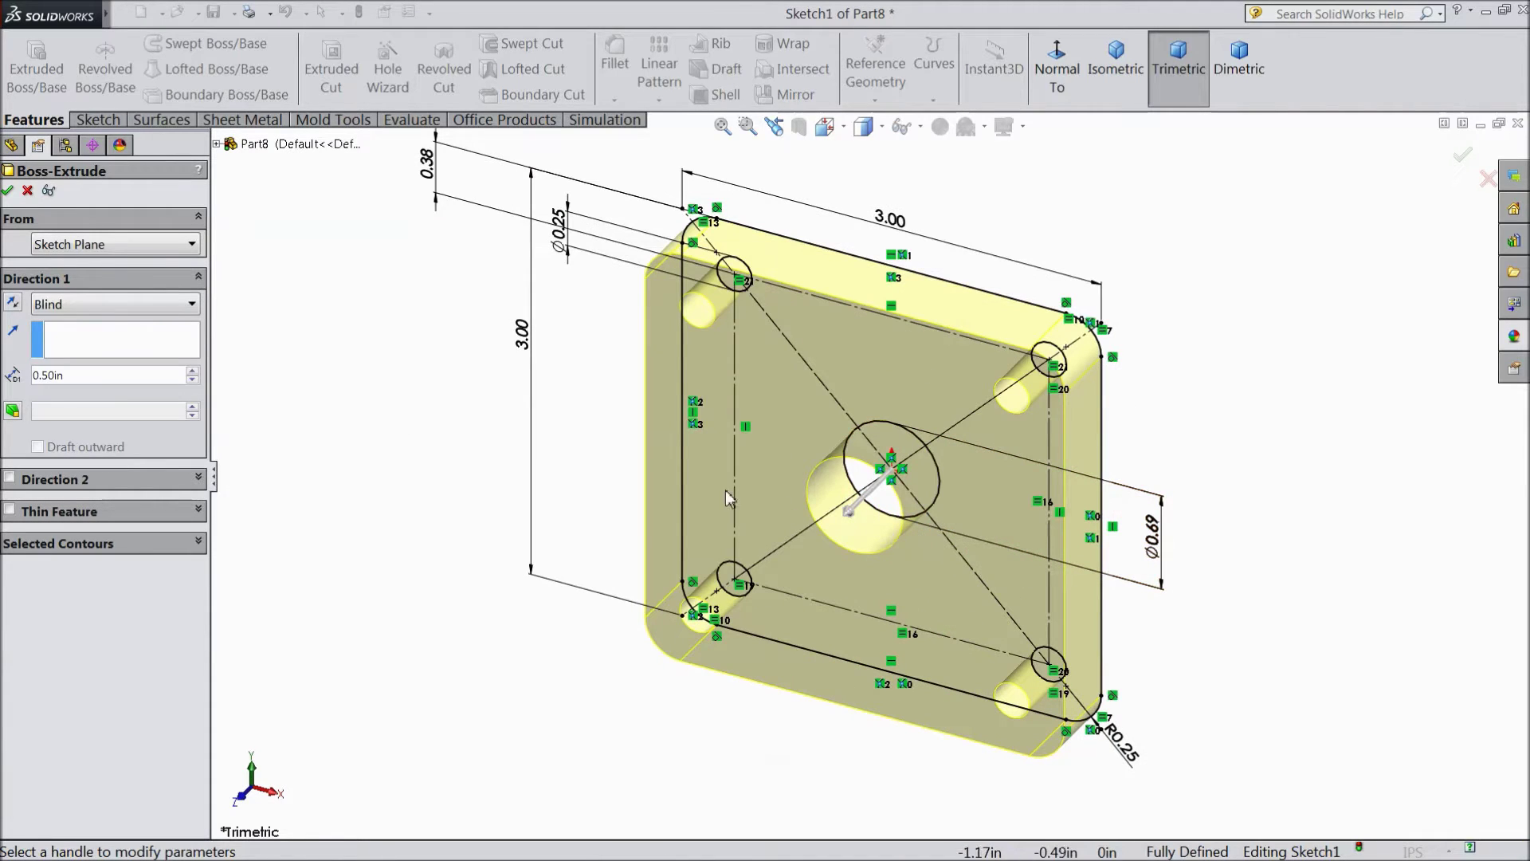
click(9, 191)
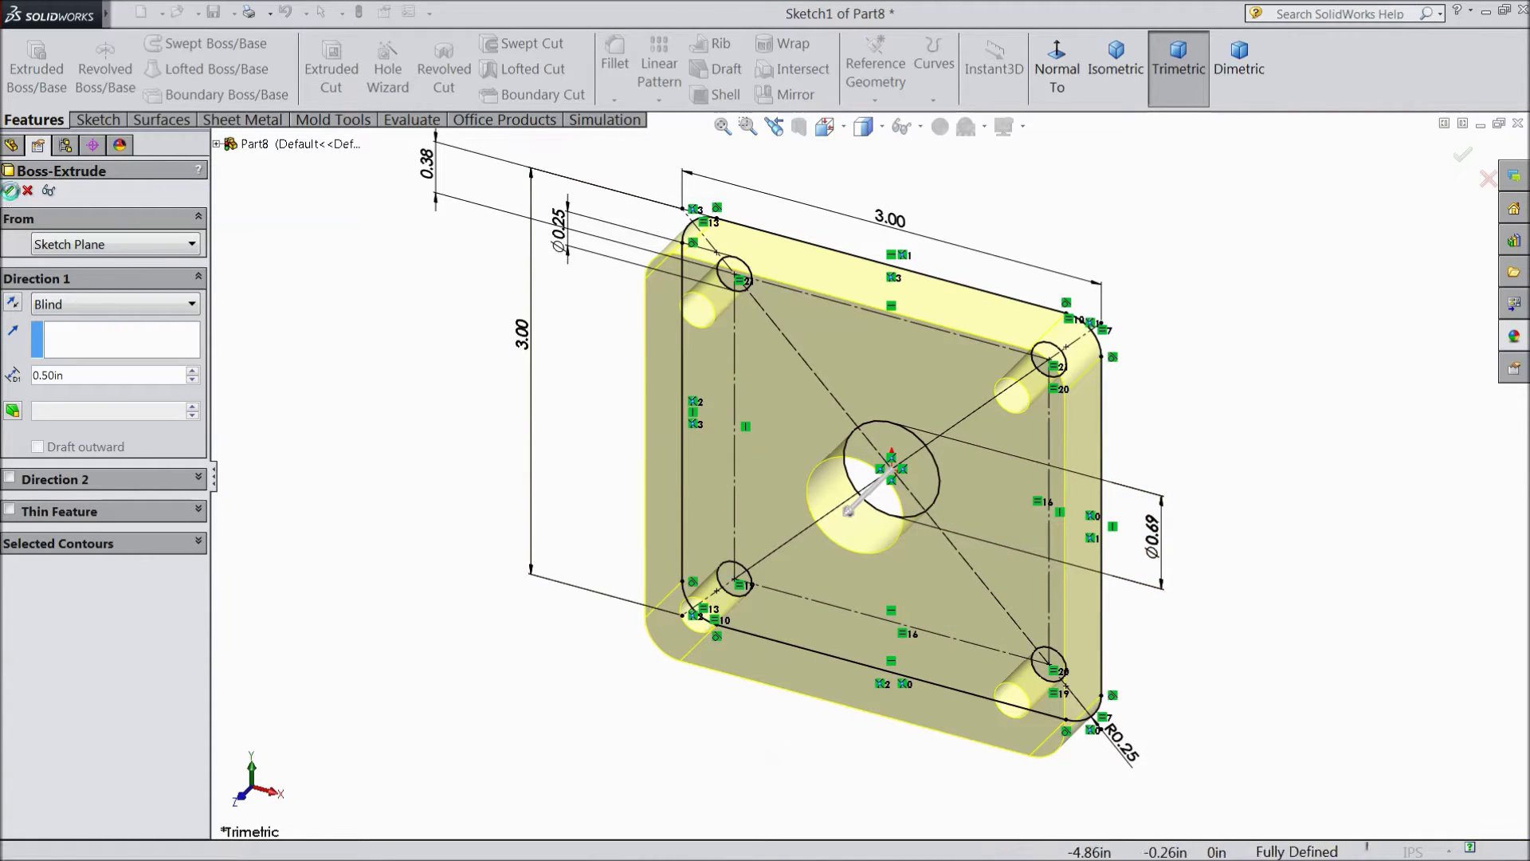
middle_drag(503, 478, 502, 352)
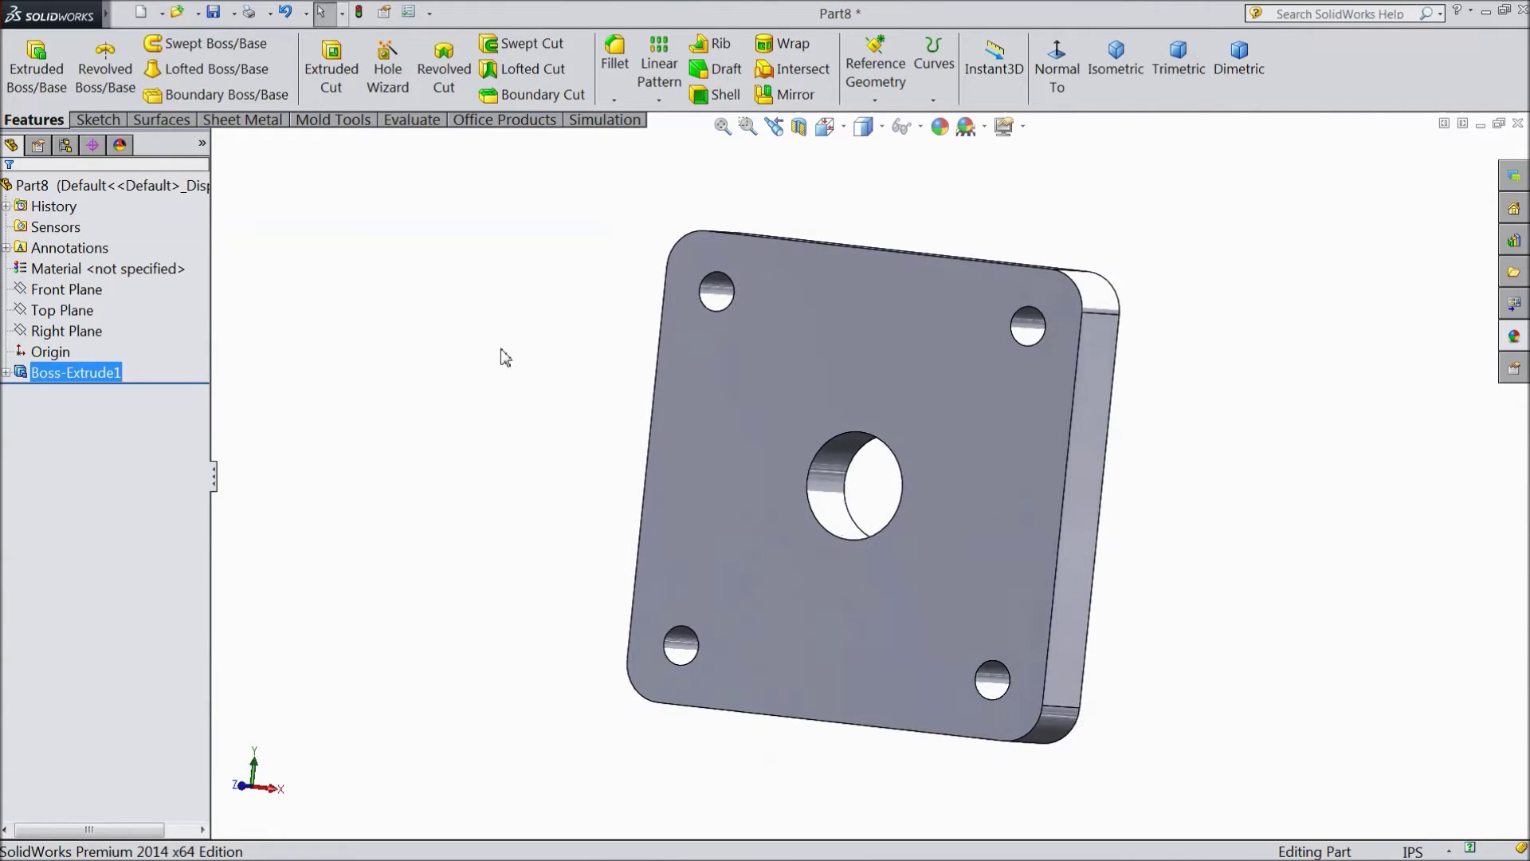
- Turn on perspective view and assign Plain Carbon Steel as the part material
click(1022, 126)
click(1028, 225)
middle_drag(957, 222, 959, 287)
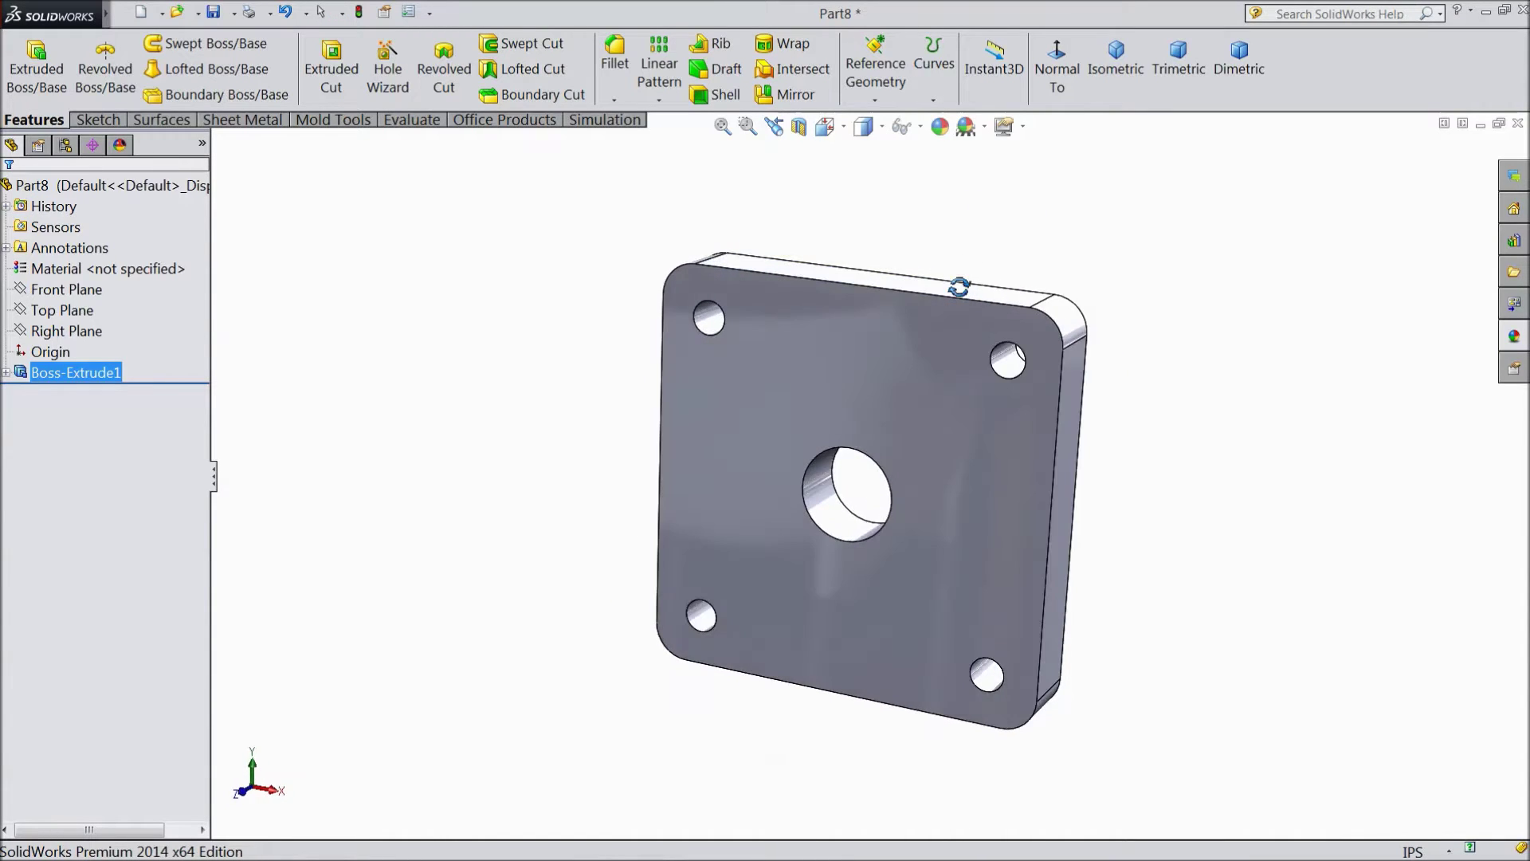
right_click(63, 275)
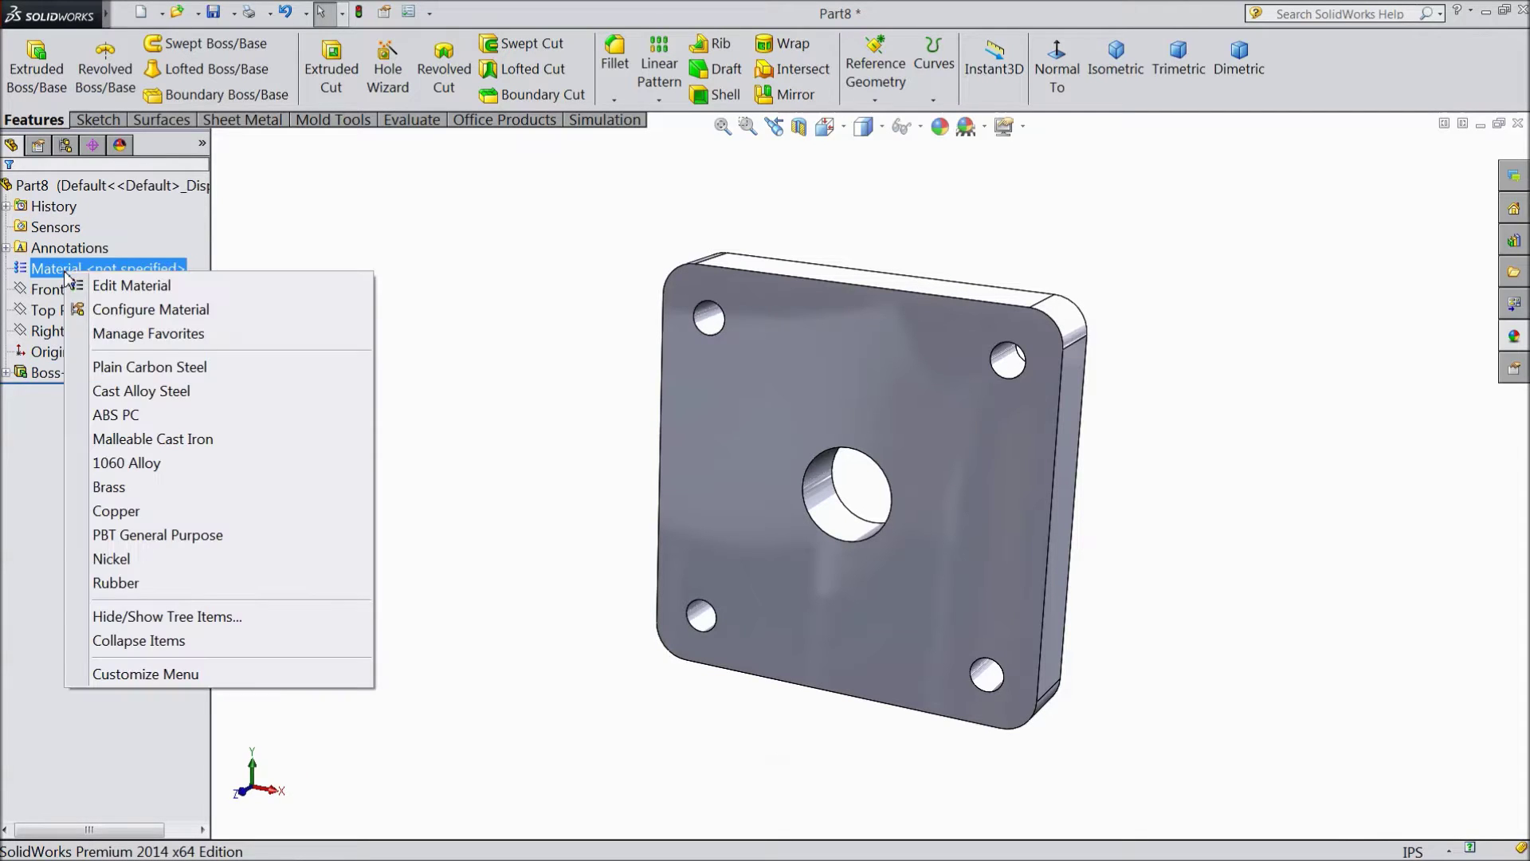
click(155, 370)
middle_drag(499, 377, 476, 349)
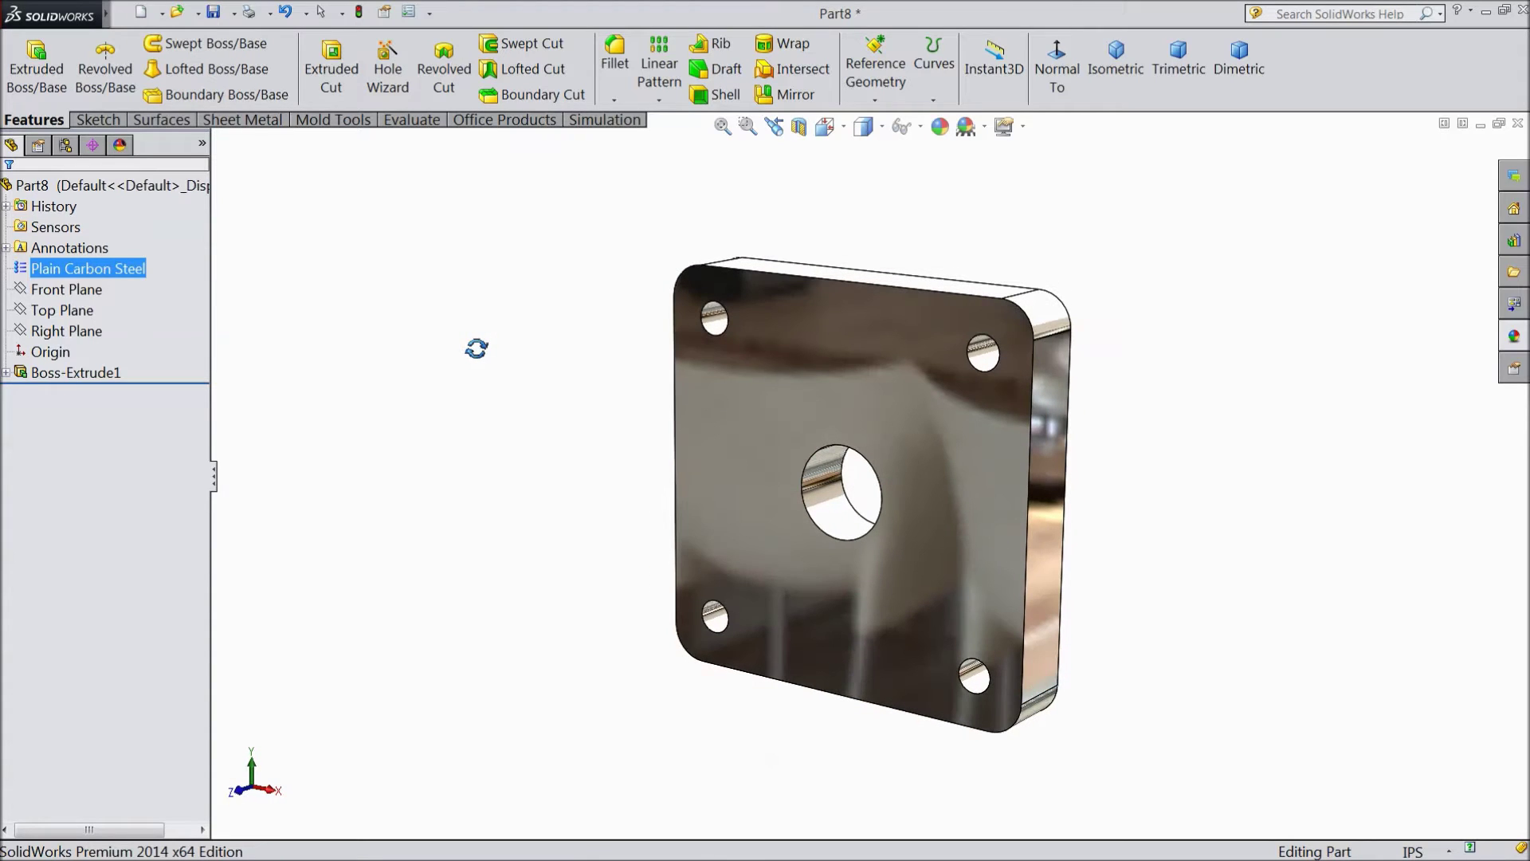
- Turn off RealView Graphics so the plate shows plain shading
click(1023, 129)
click(1039, 163)
mouse_move(402, 323)
middle_down()
mouse_move(420, 294)
mouse_move(435, 311)
middle_up()
middle_drag(407, 358, 383, 309)
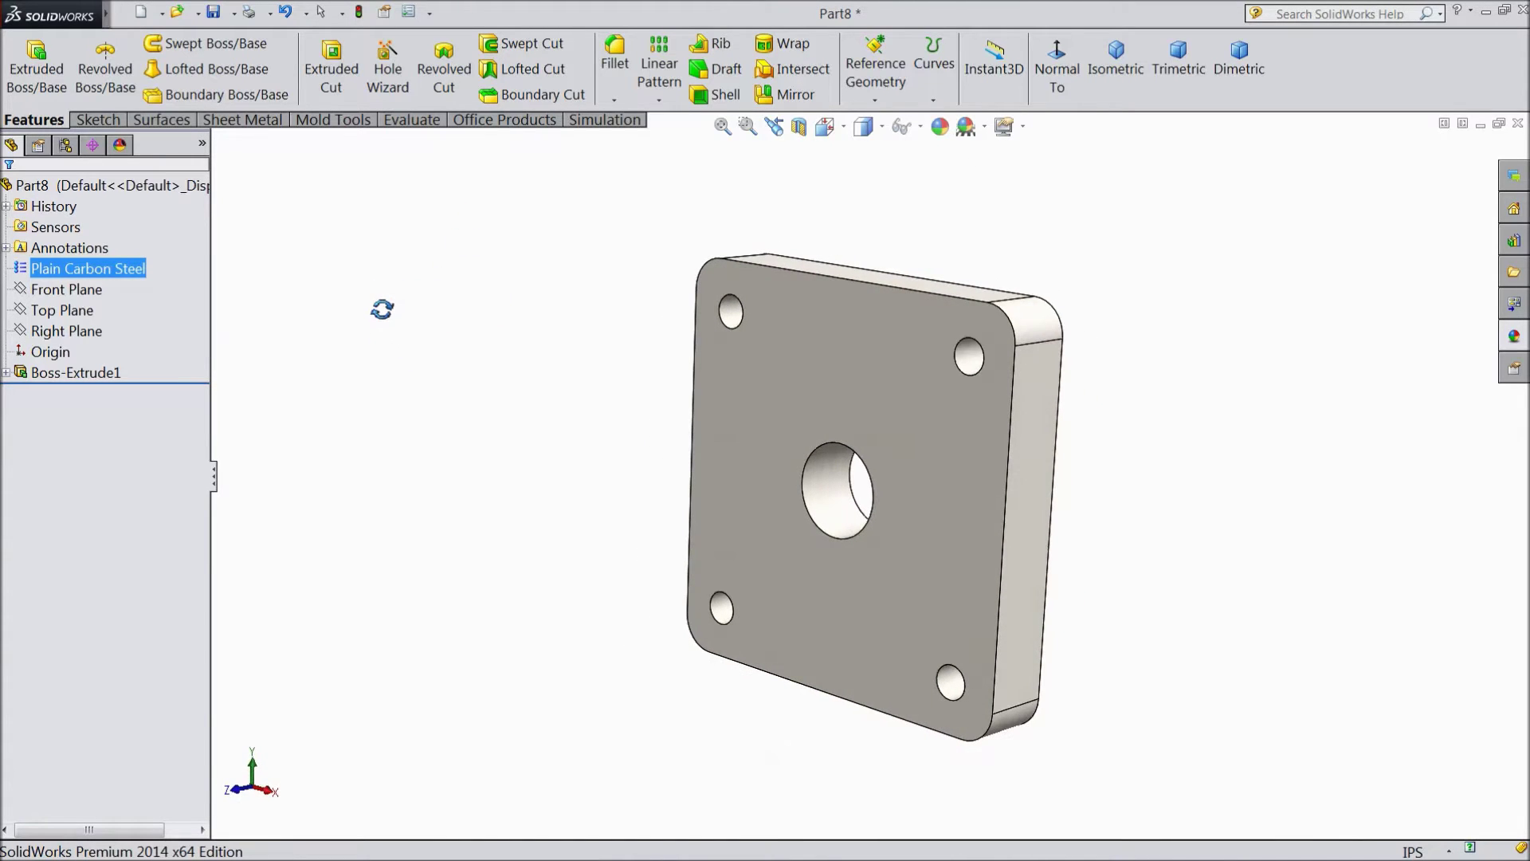
- Apply the carbon steel appearance from the Appearances library to the whole part
key(Escape)
click(1513, 338)
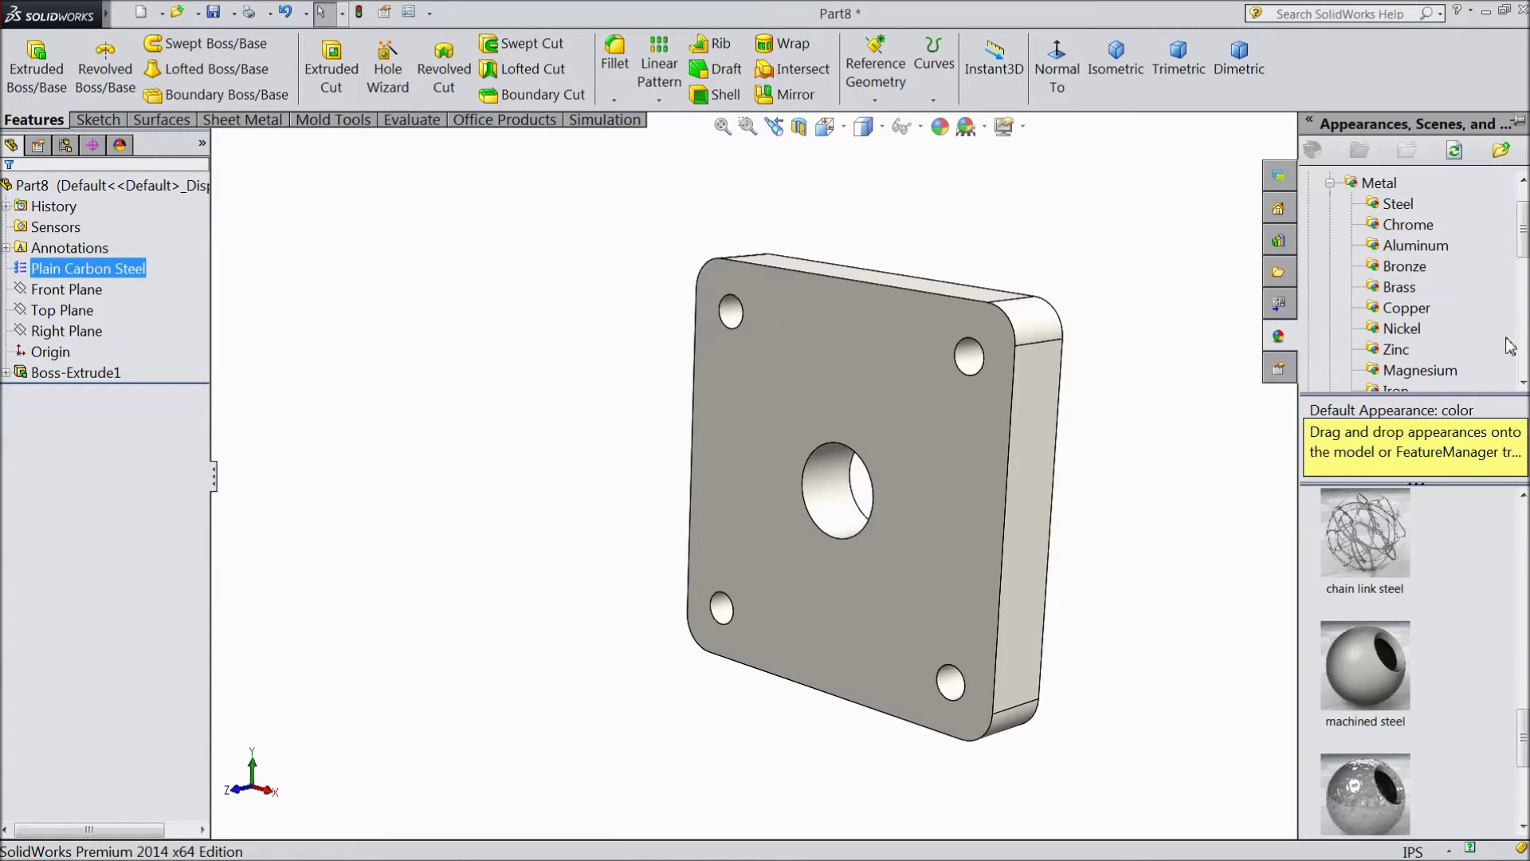
scroll(1397, 611, down, 3)
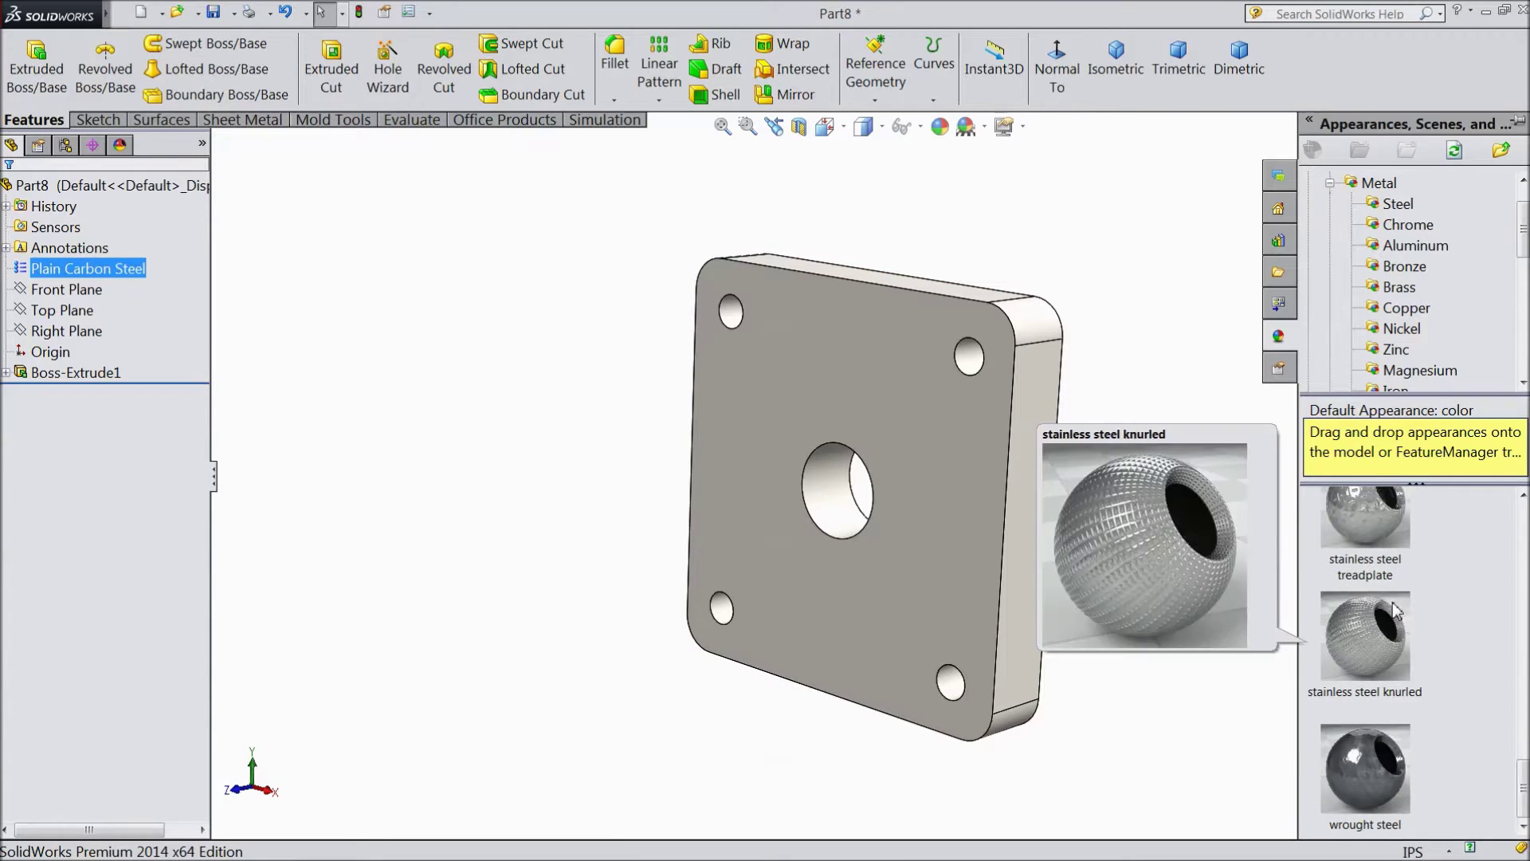
scroll(1395, 606, down, 3)
click(1380, 596)
drag(1381, 596, 100, 186)
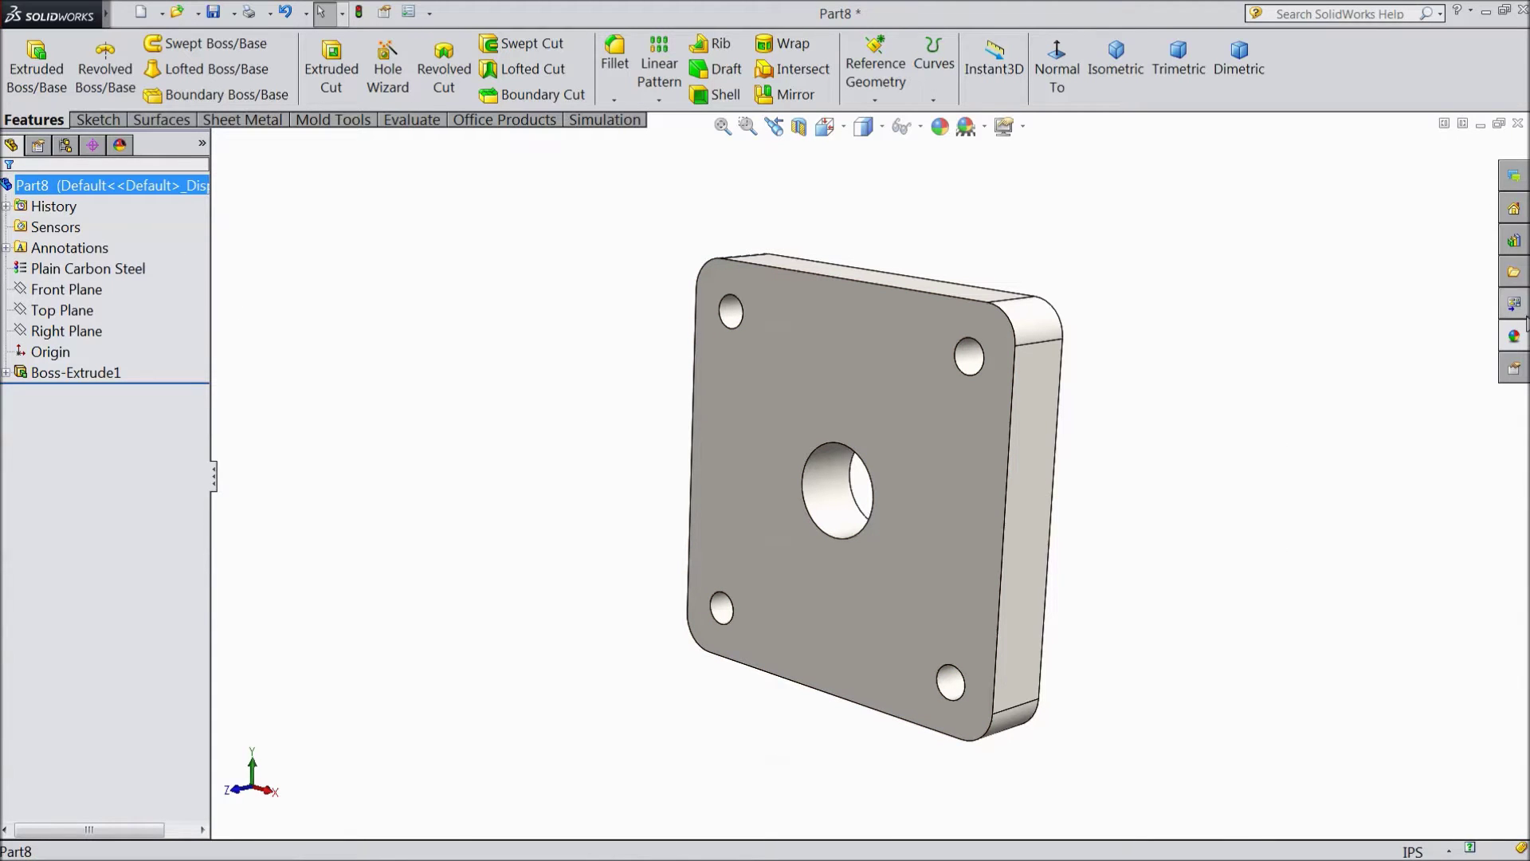
click(1516, 335)
click(1342, 606)
middle_drag(1195, 478, 1209, 516)
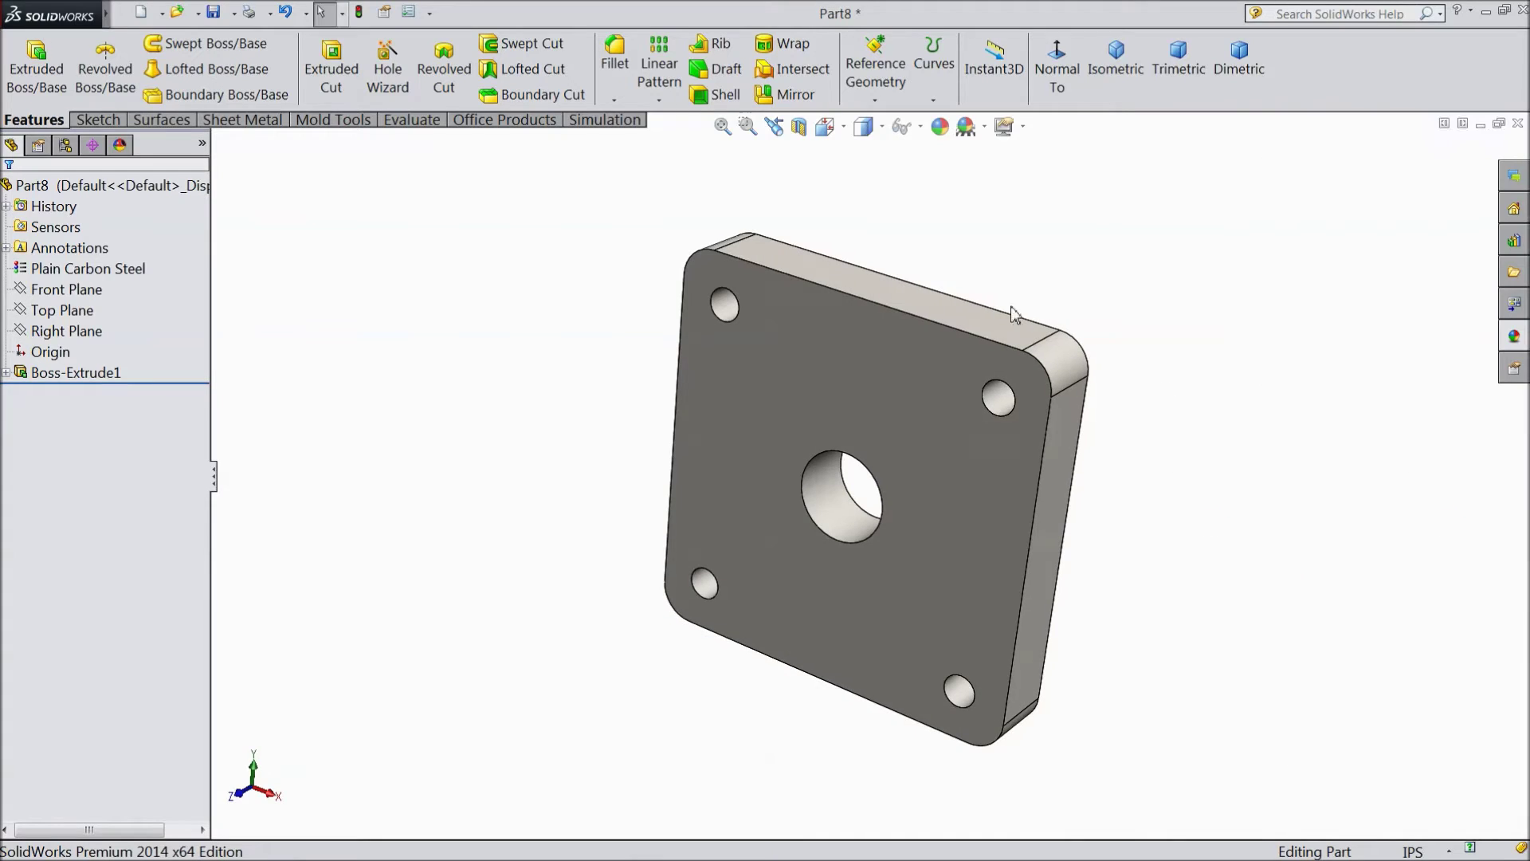
- Save the part as 'front plate' in the Pnuematic Cylinder folder
click(213, 12)
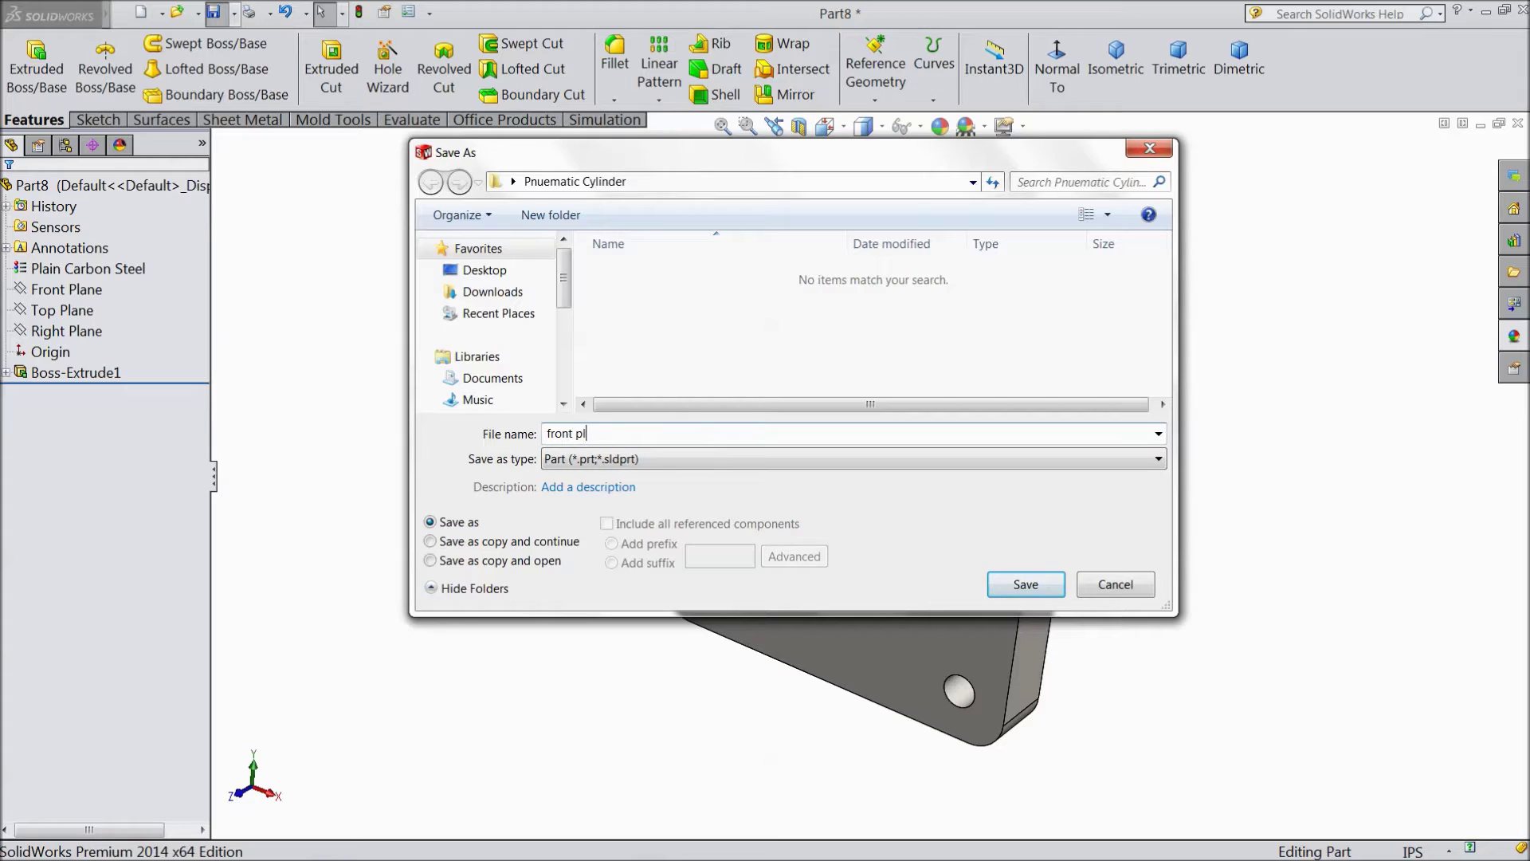
click(1032, 590)
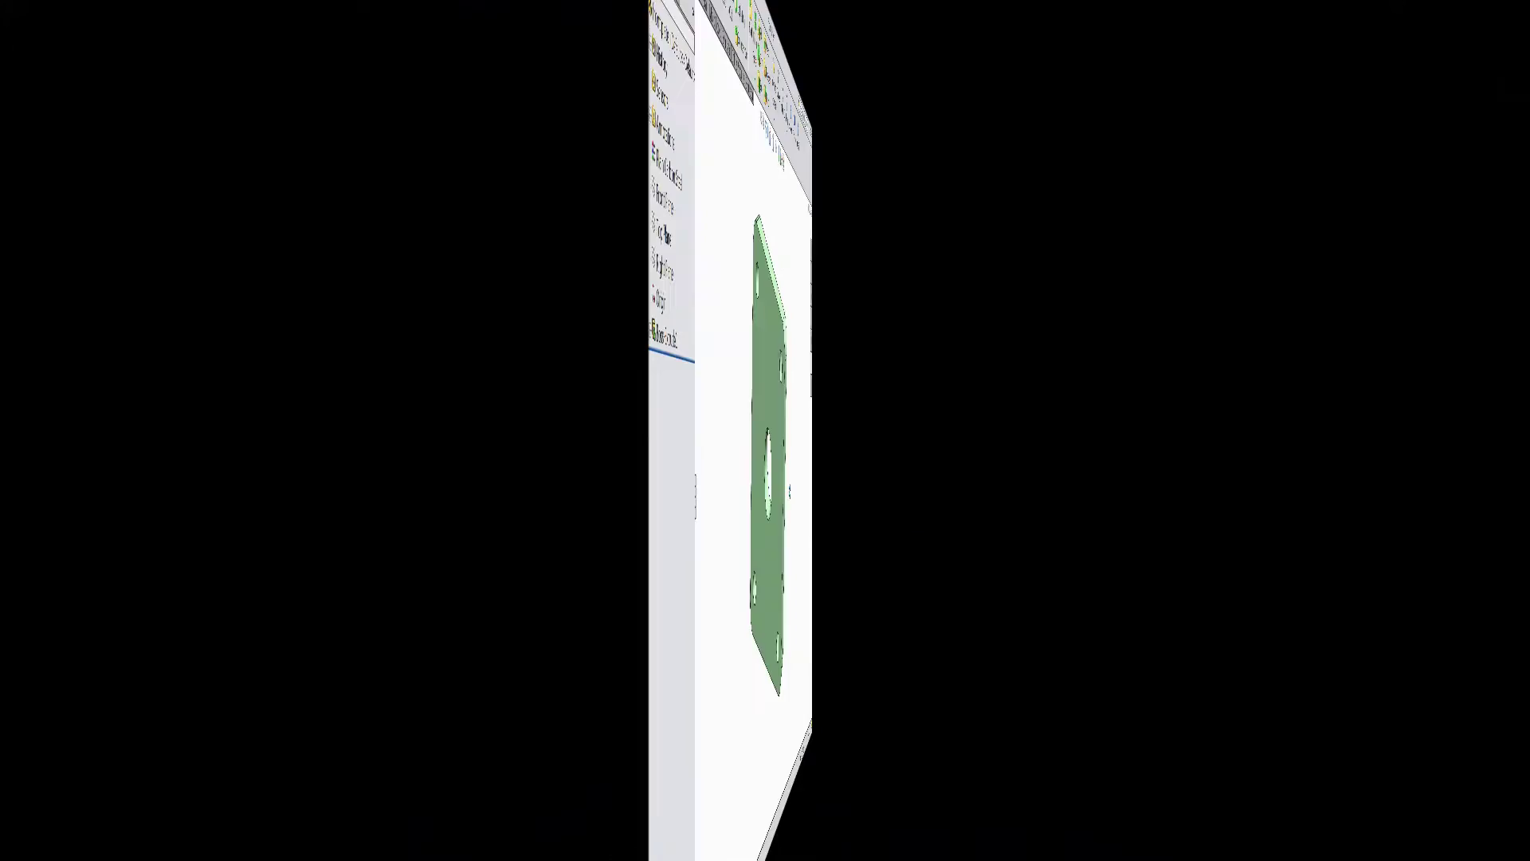
middle_drag(1041, 385, 1098, 497)
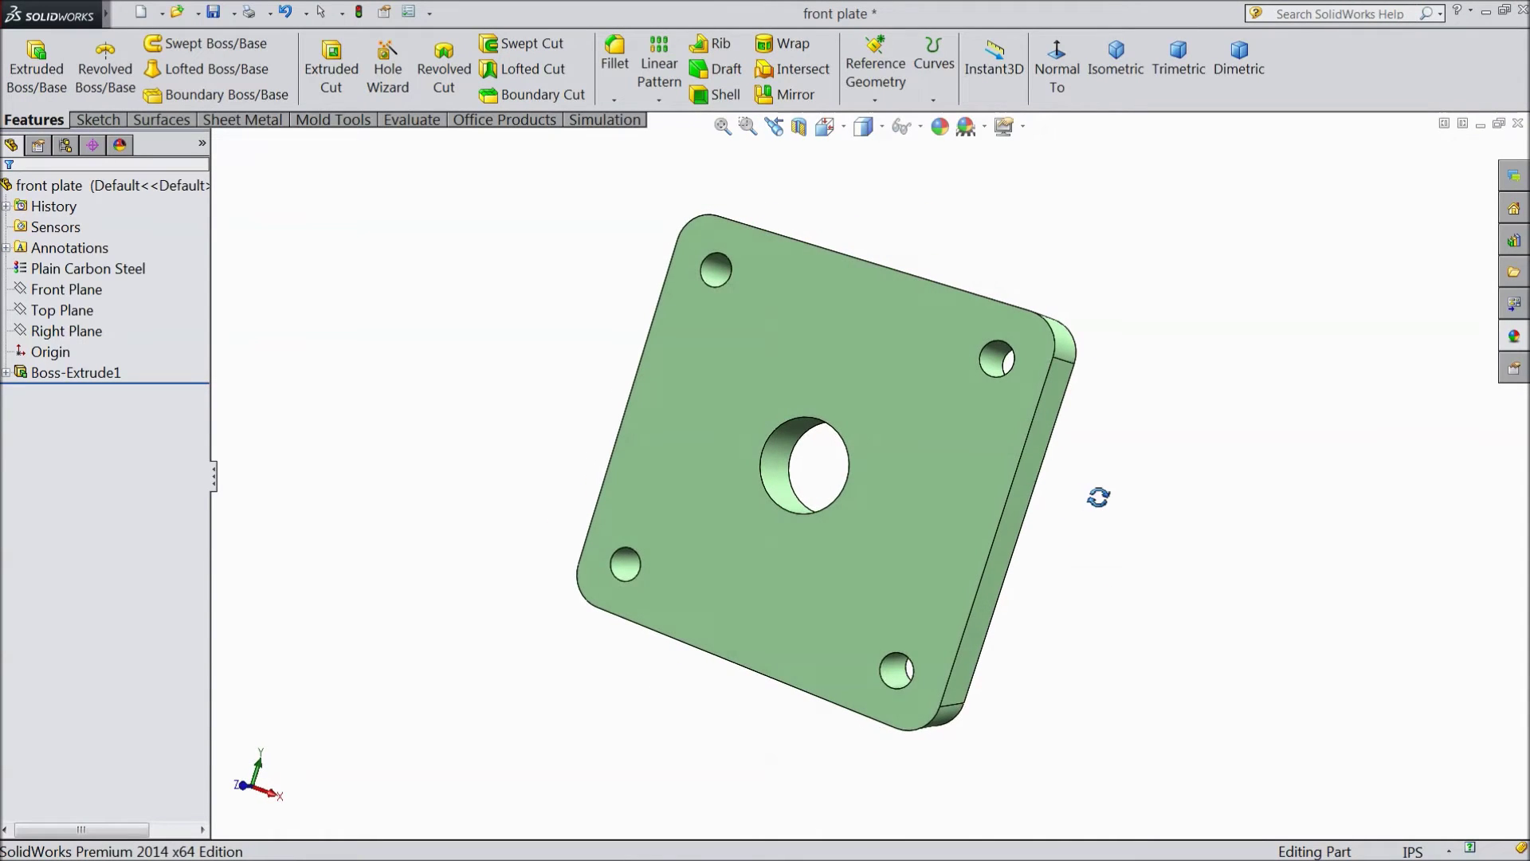
- Delete the centre circle from the plate's Sketch1, leaving only the four corner holes
click(5, 372)
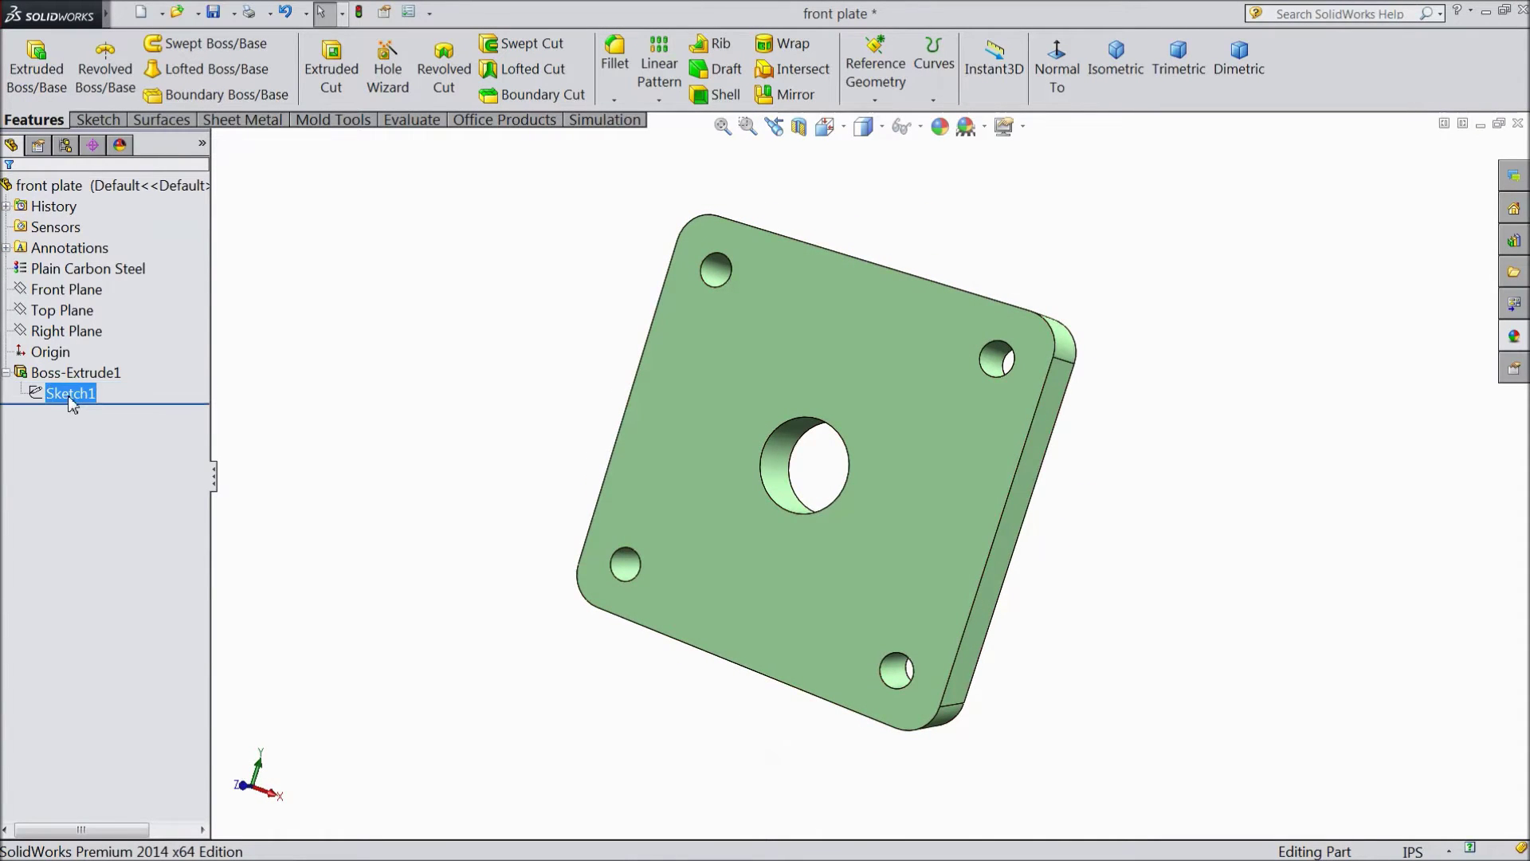
click(68, 393)
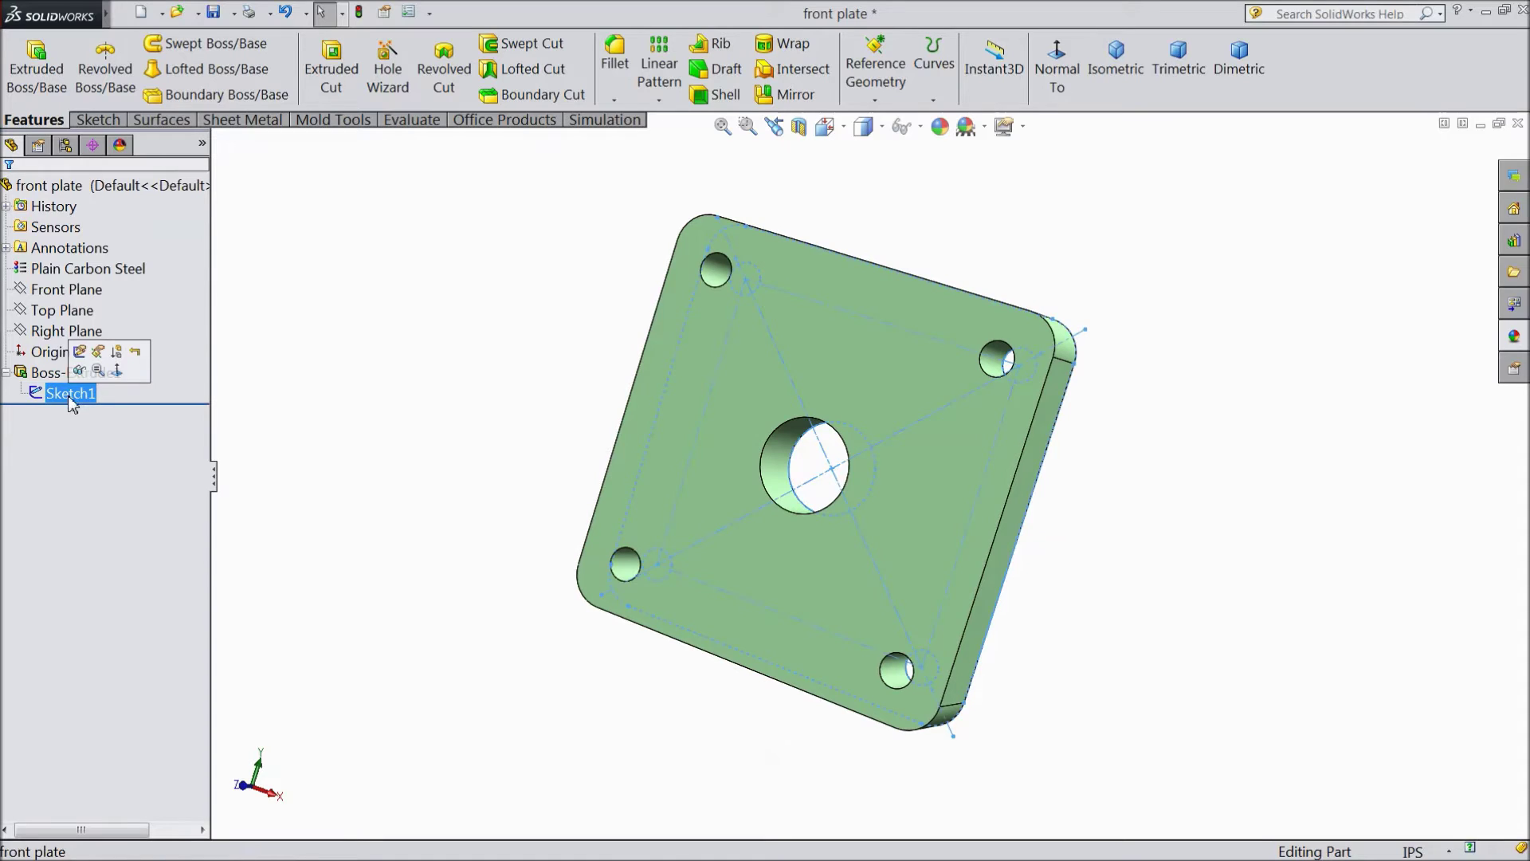
click(80, 353)
key(ctrl+8)
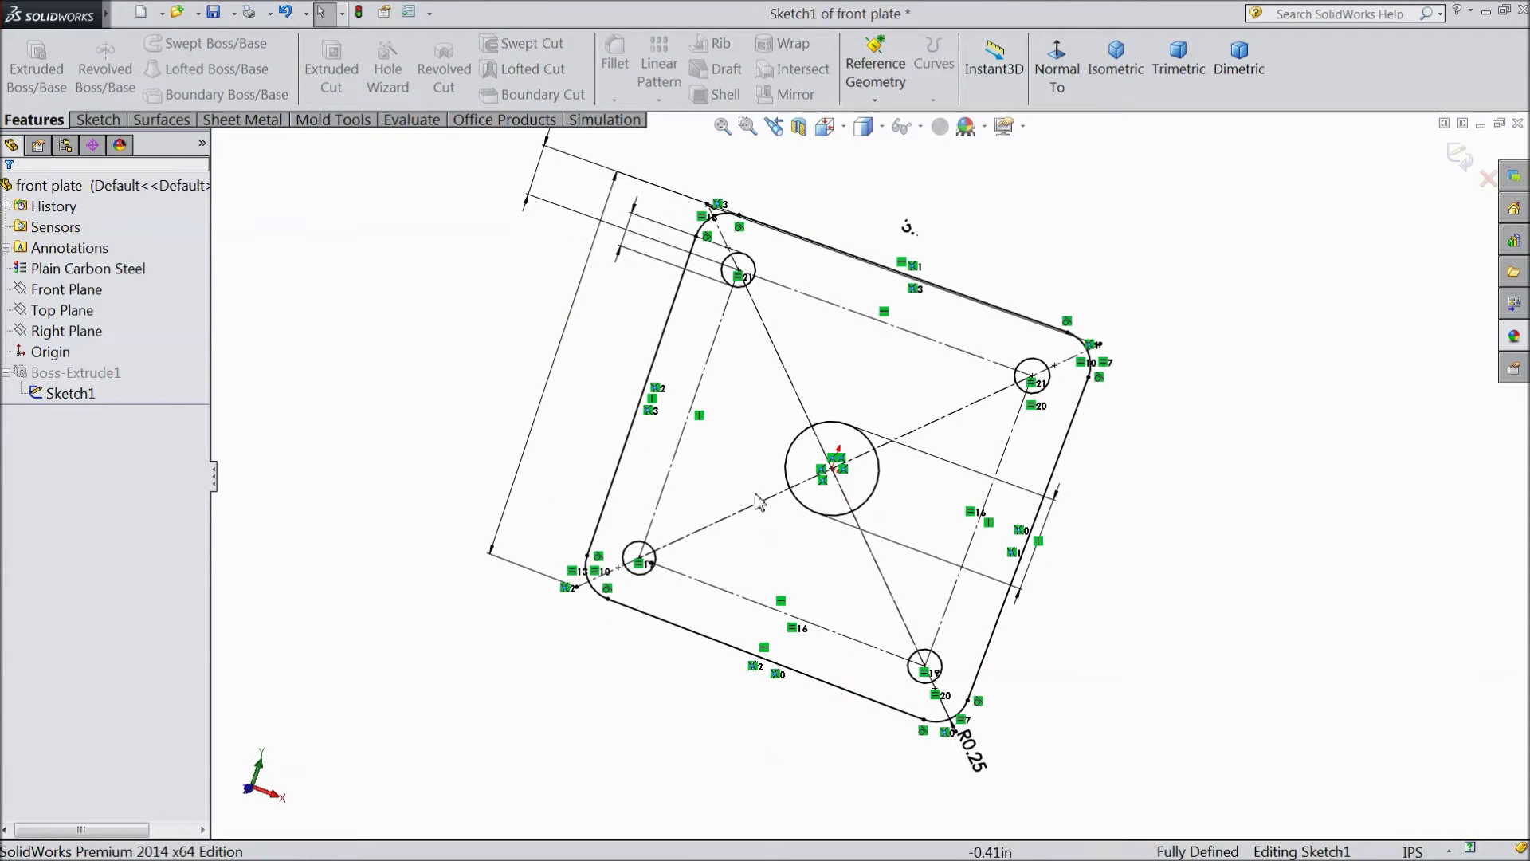
click(868, 510)
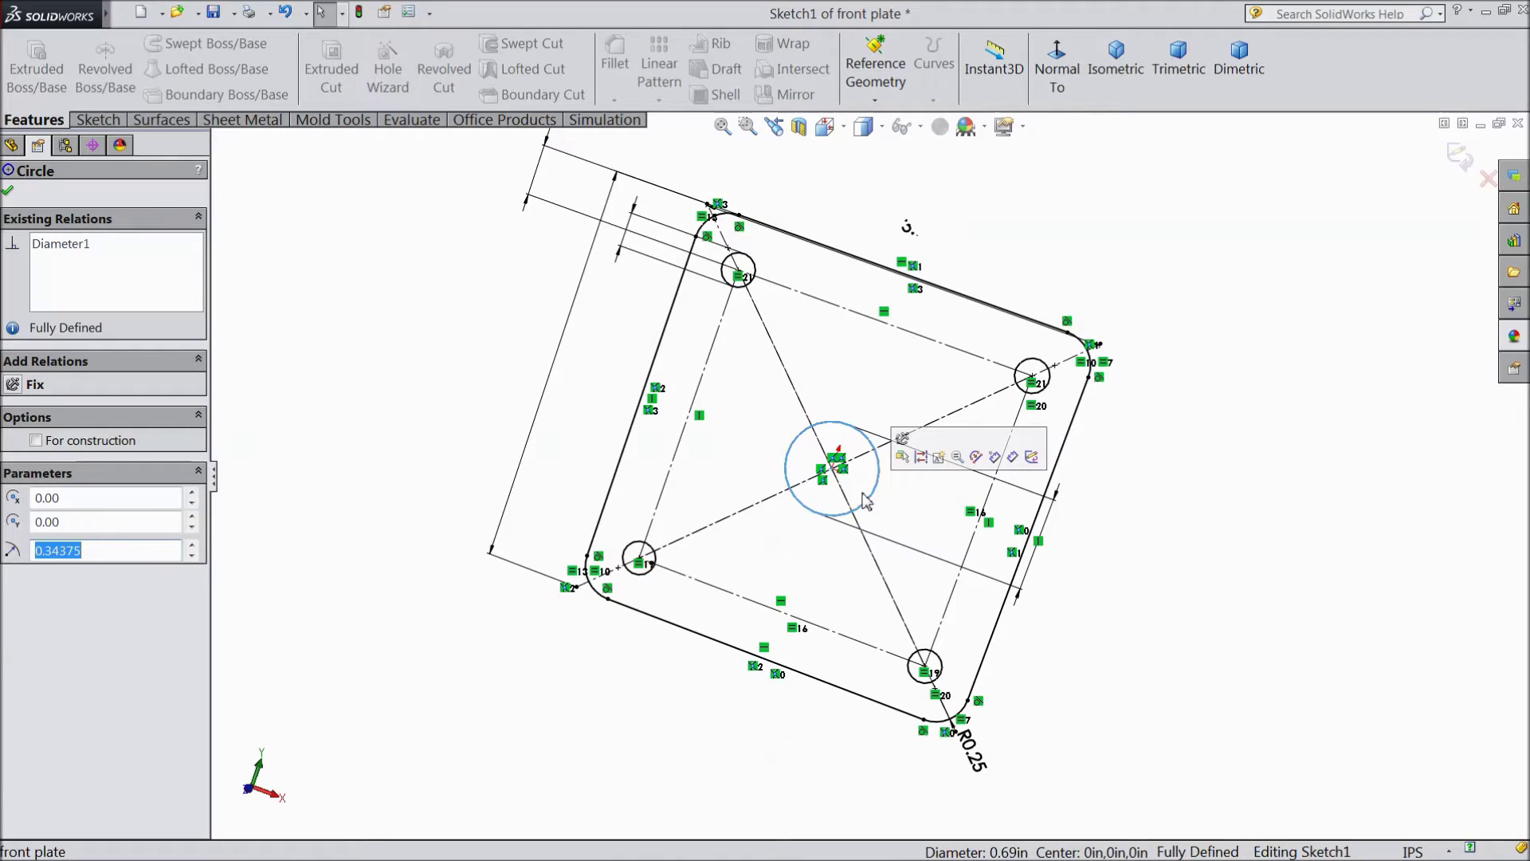
key(Delete)
click(647, 439)
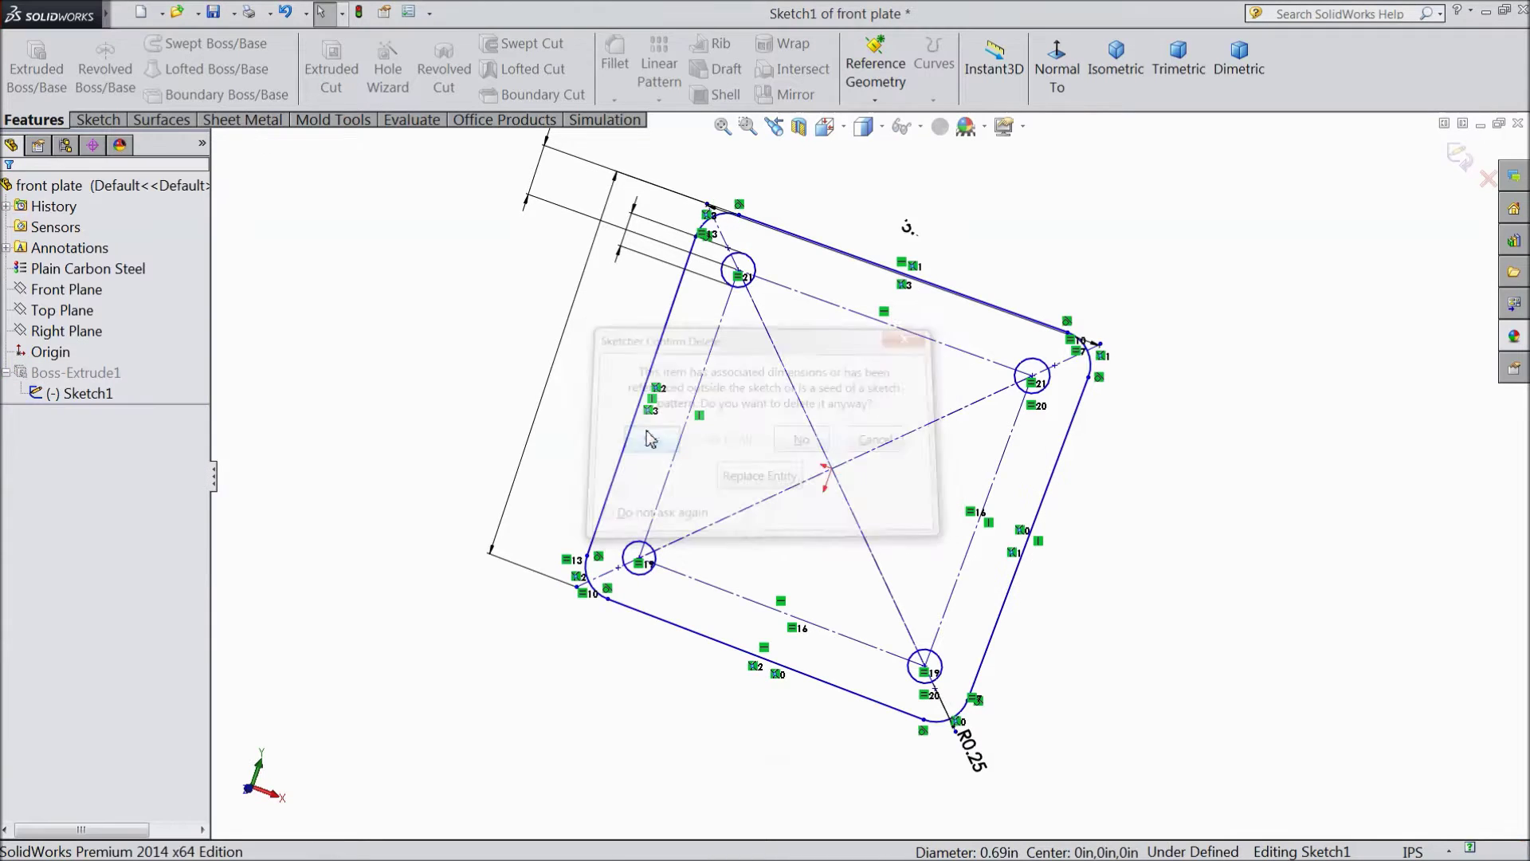
mouse_move(1077, 292)
middle_down()
mouse_move(967, 284)
mouse_move(1006, 283)
middle_up()
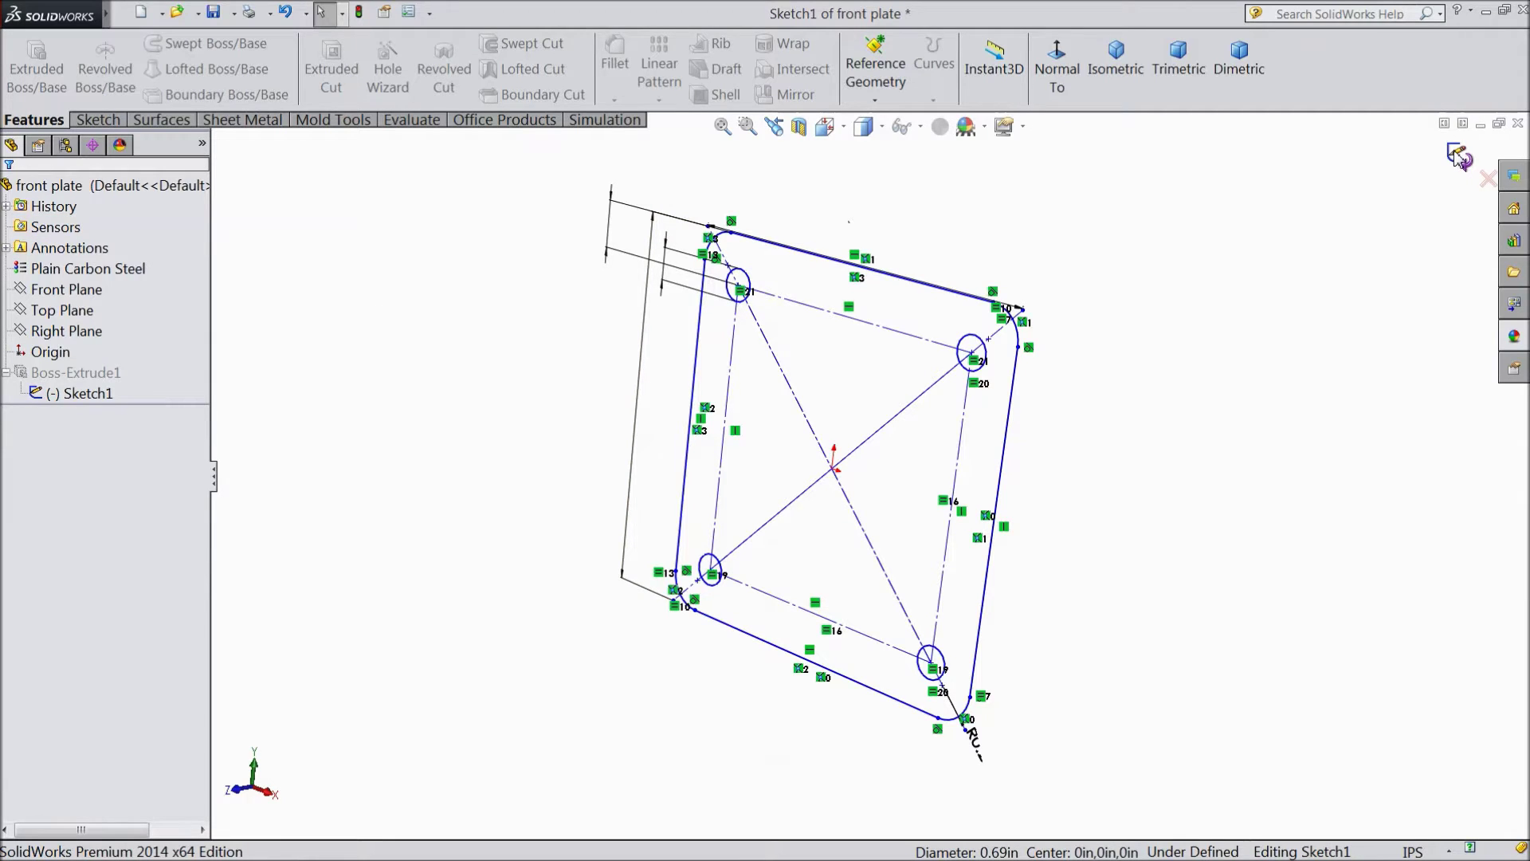
click(1458, 156)
middle_drag(1096, 440, 1110, 475)
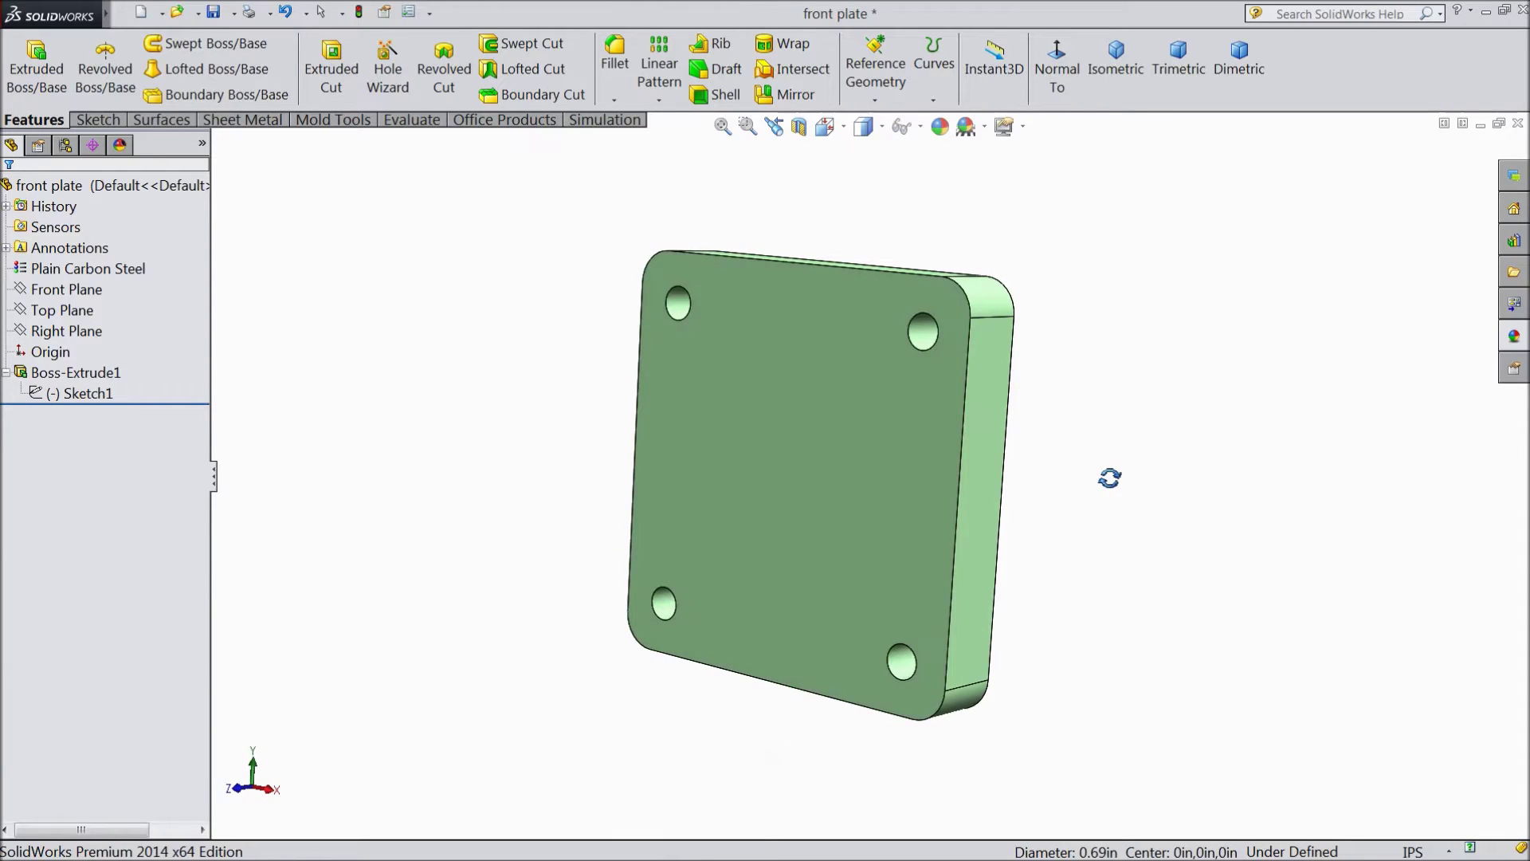
- Save the modified plate as a separate part named 'Rear plate'
click(233, 12)
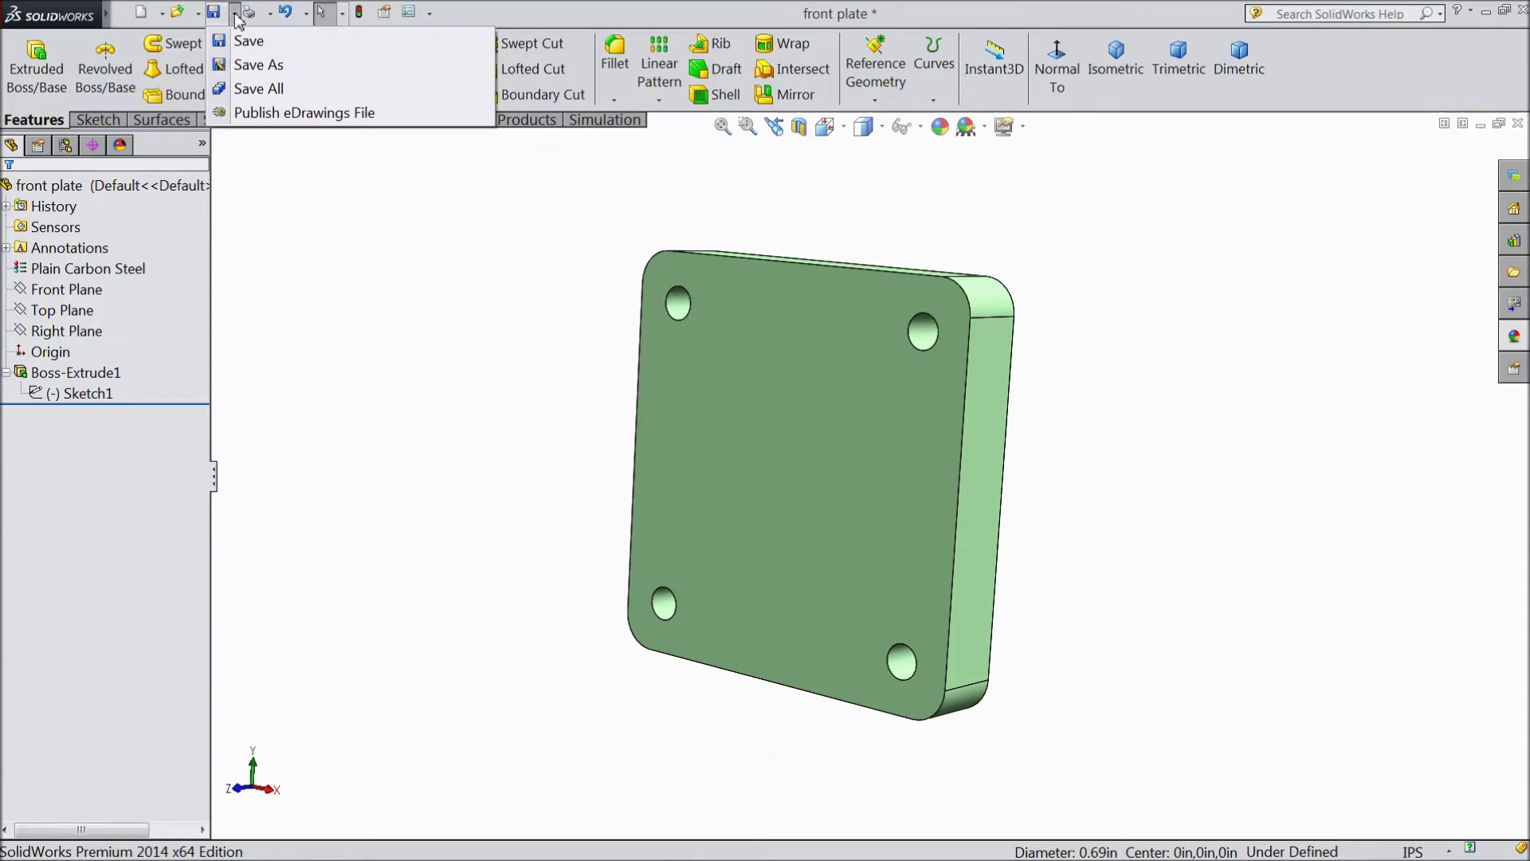
click(239, 65)
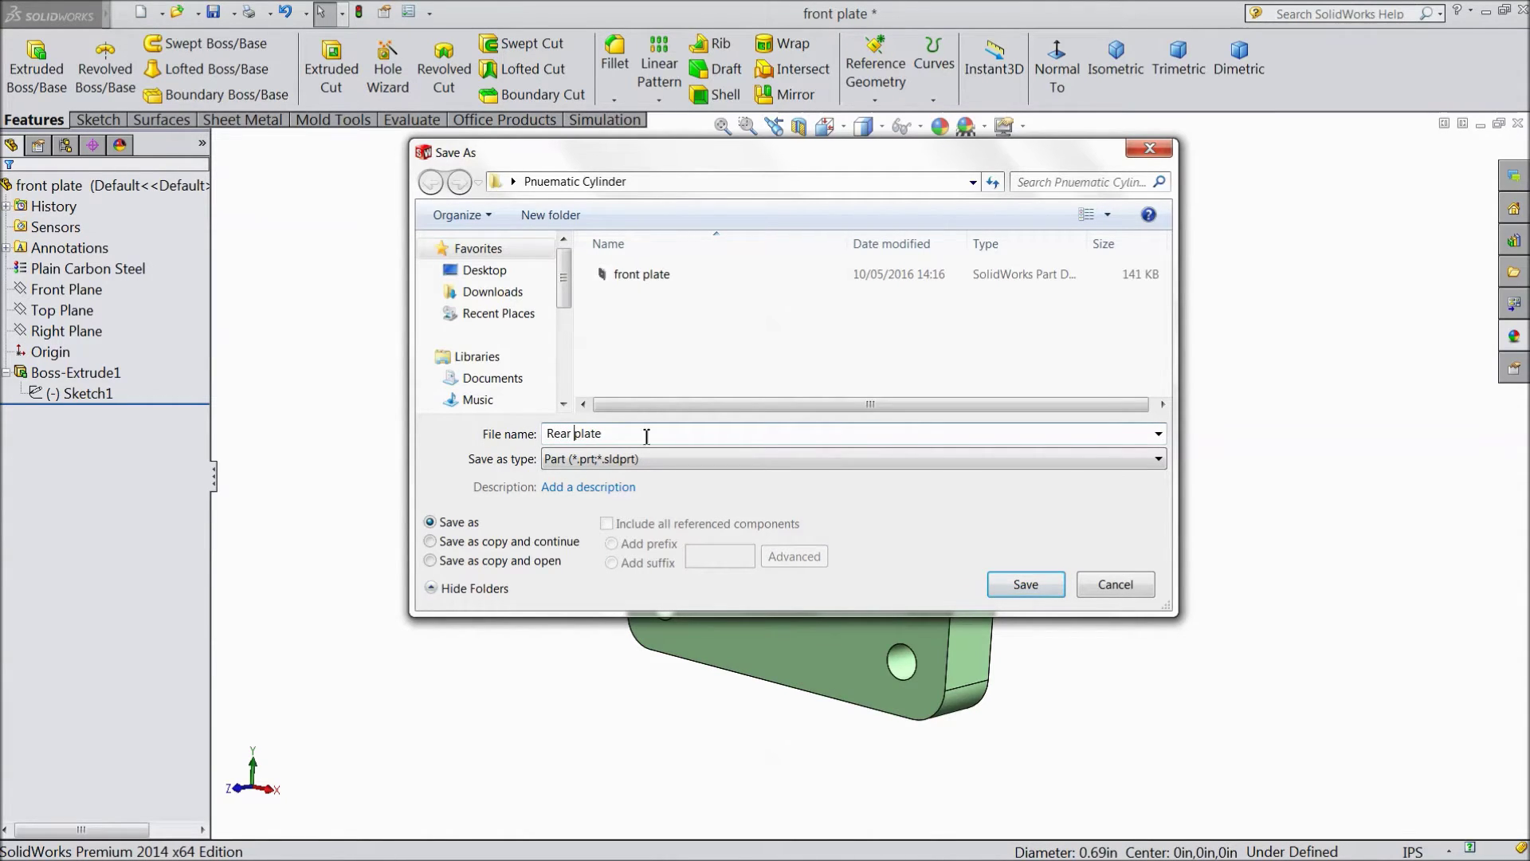
click(1024, 590)
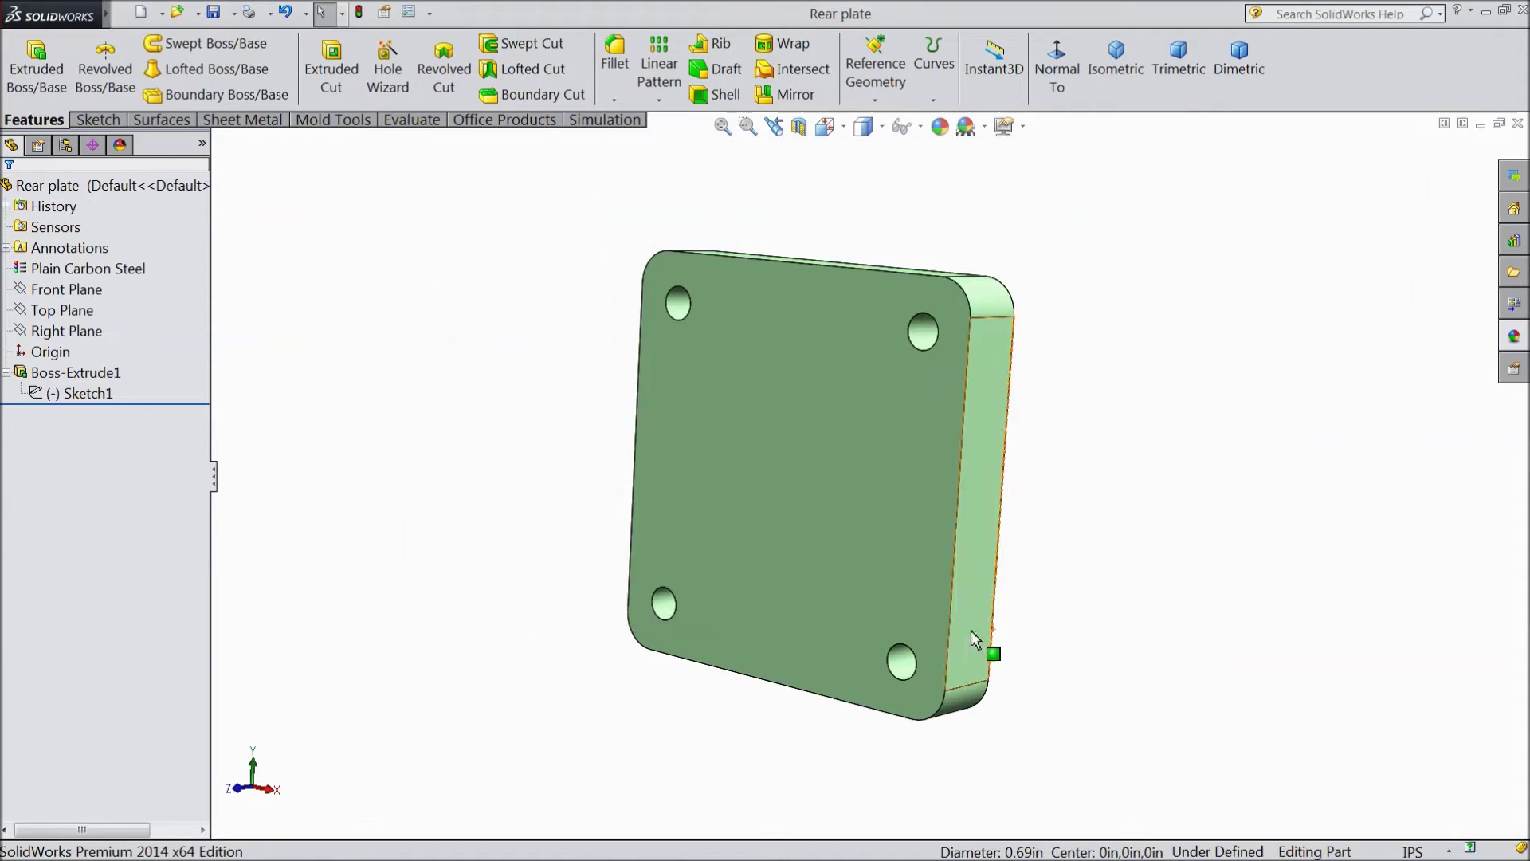
middle_drag(1094, 509, 1089, 622)
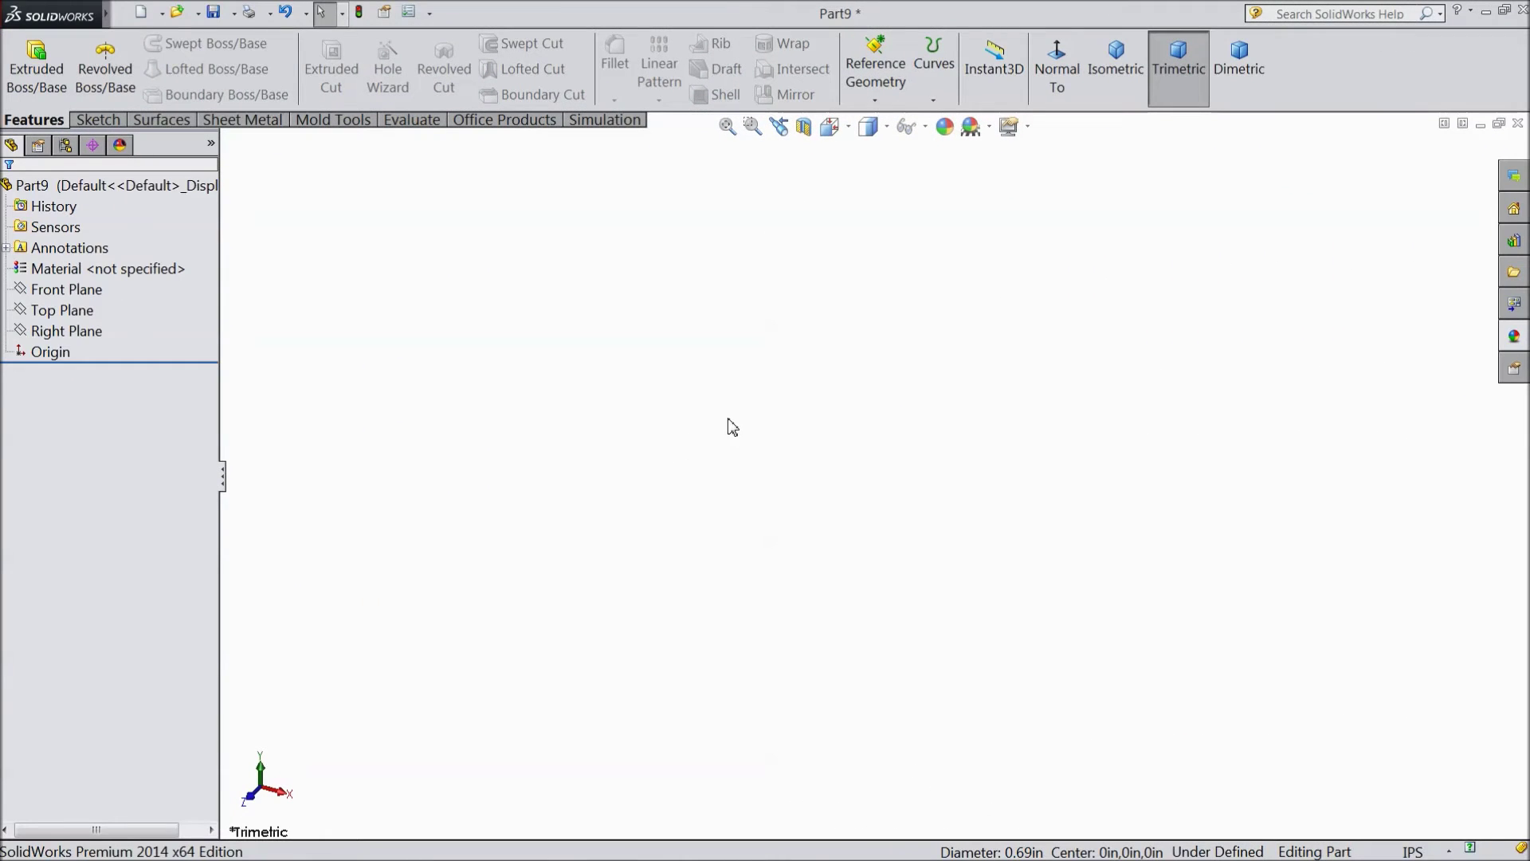
- On Part9's Front Plane, sketch two concentric circles centred on the origin
click(68, 290)
click(83, 271)
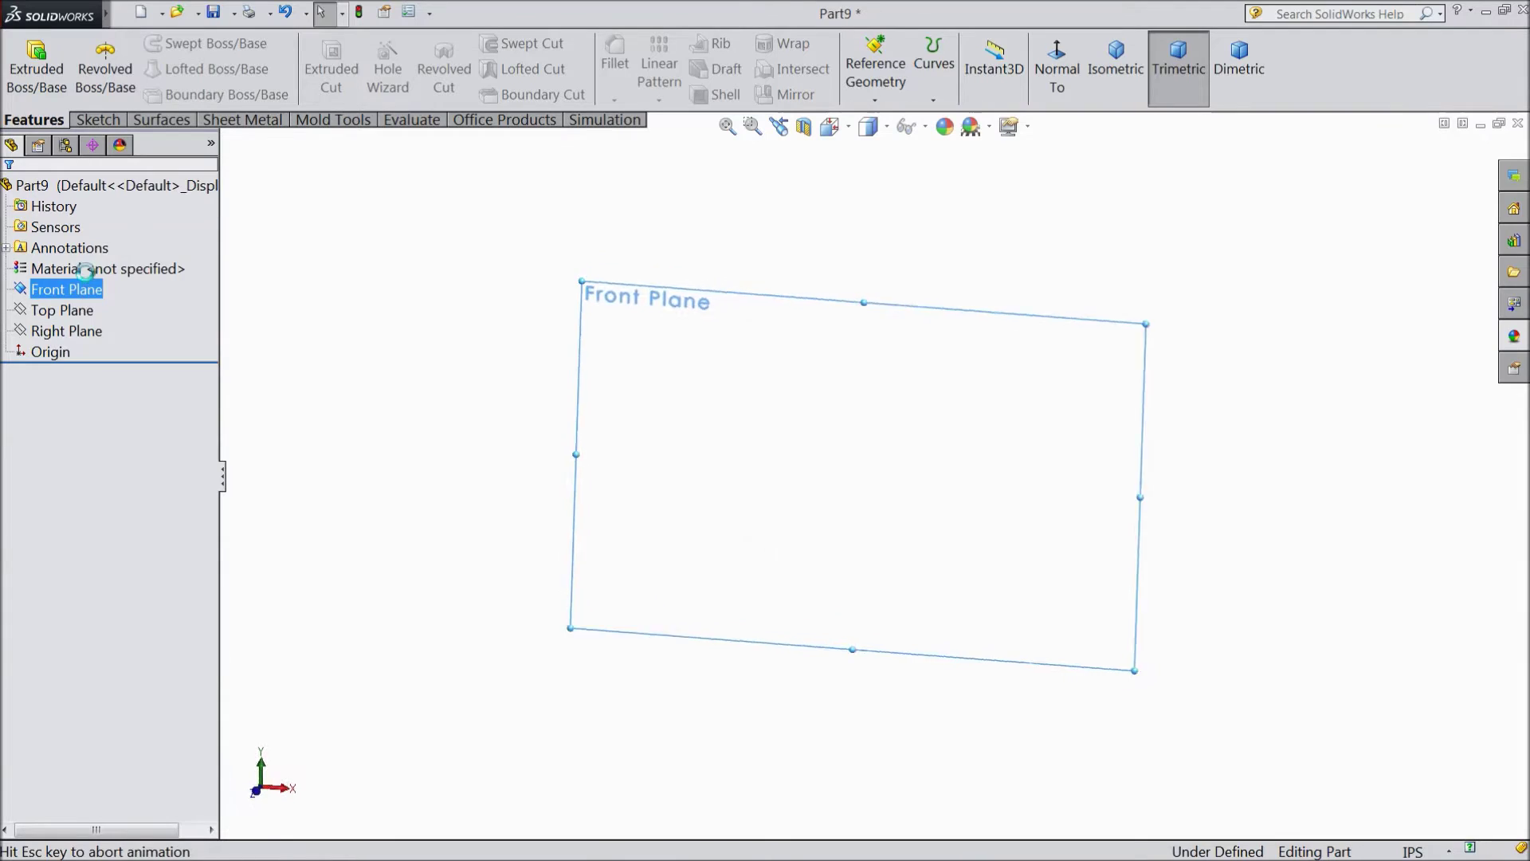
click(126, 121)
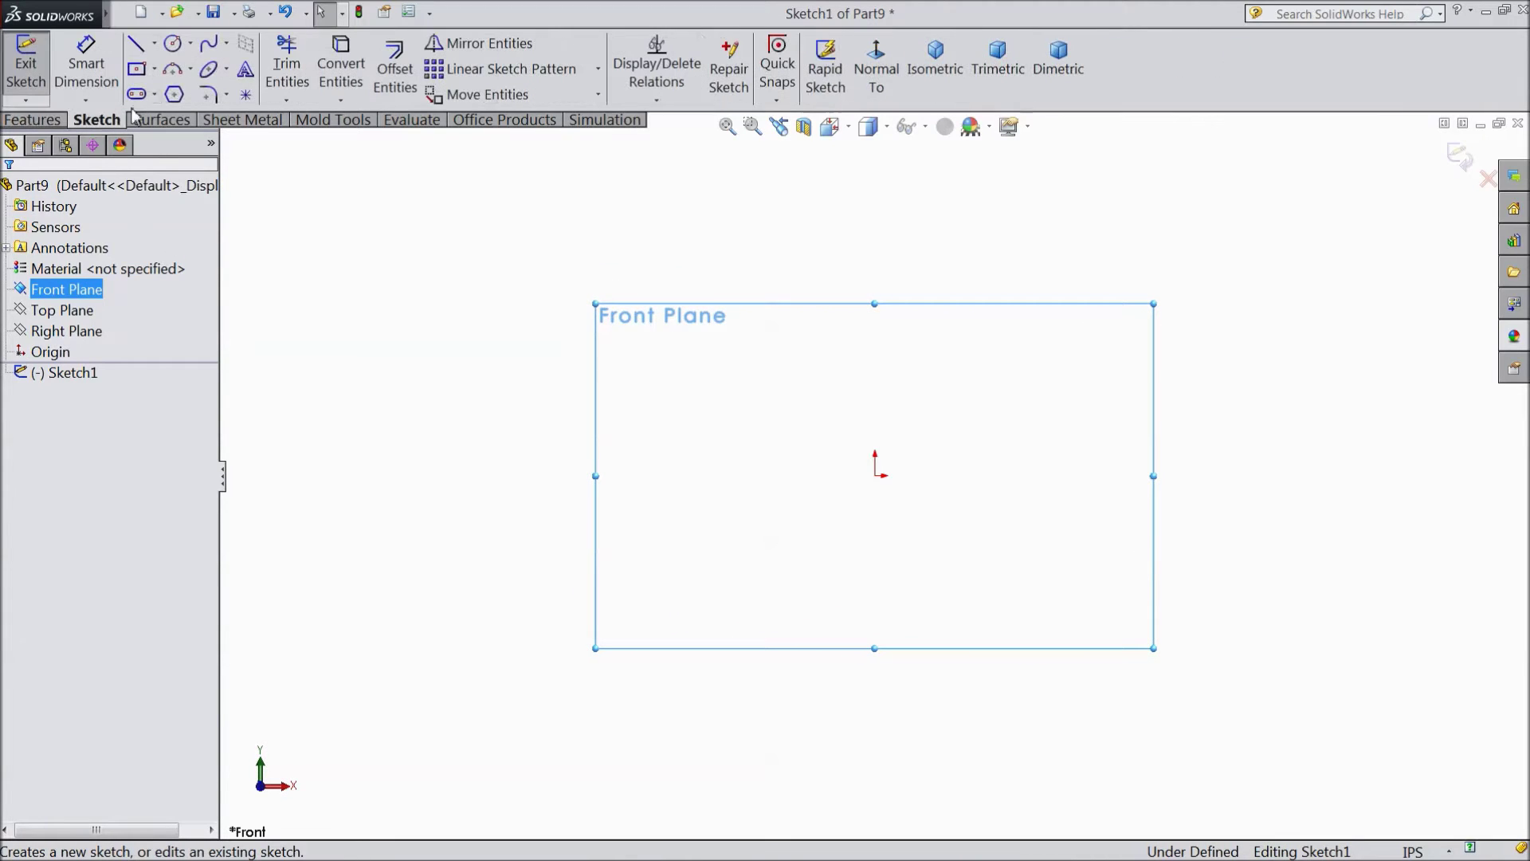
click(176, 50)
drag(875, 476, 680, 323)
drag(875, 476, 656, 476)
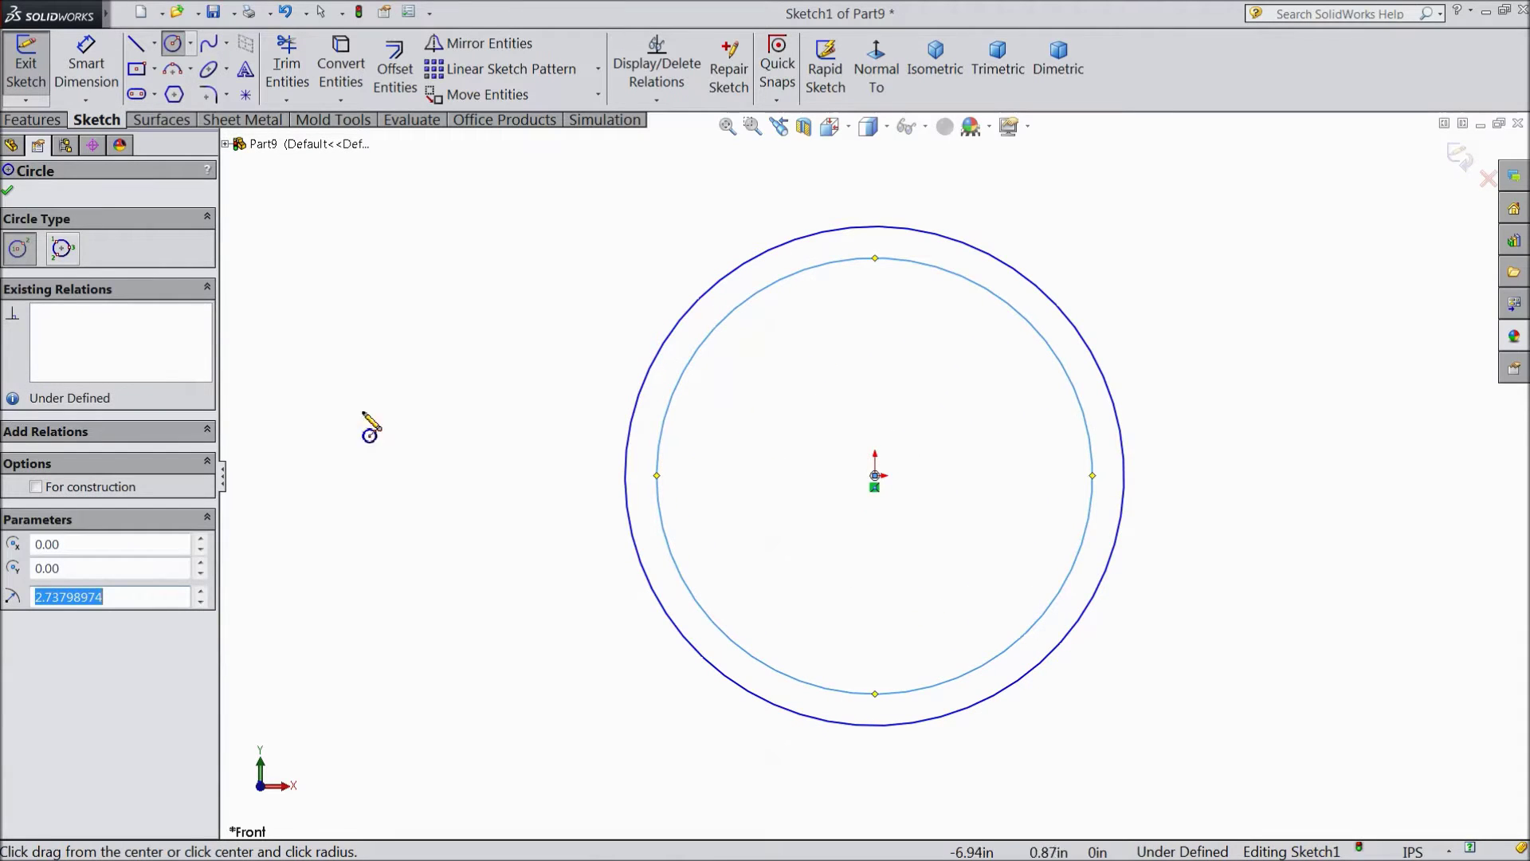
- Dimension the outer circle to a 1.75 in diameter
click(7, 193)
click(86, 72)
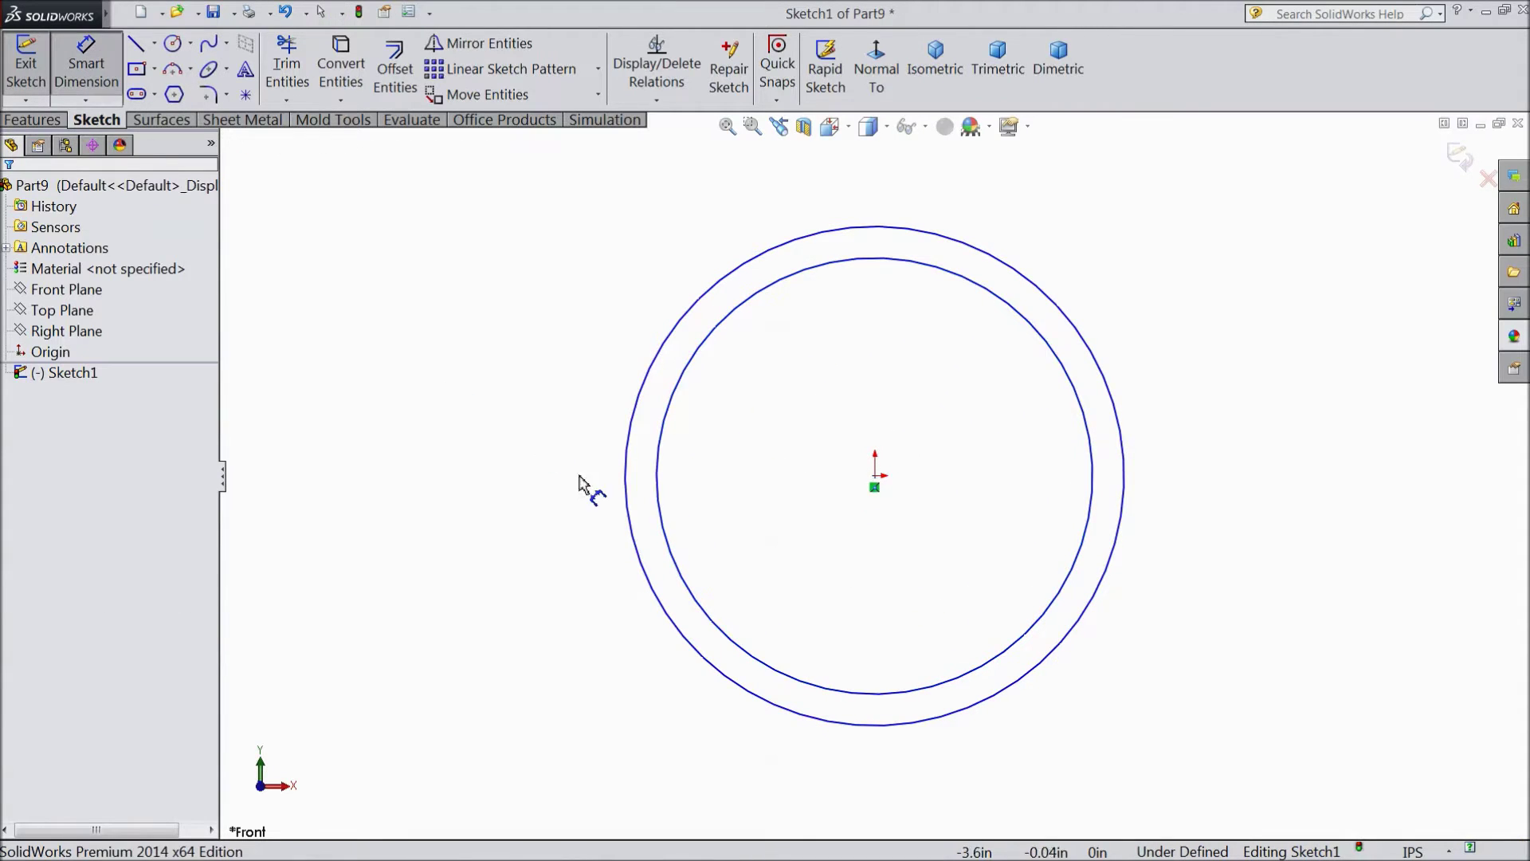
click(626, 514)
click(510, 492)
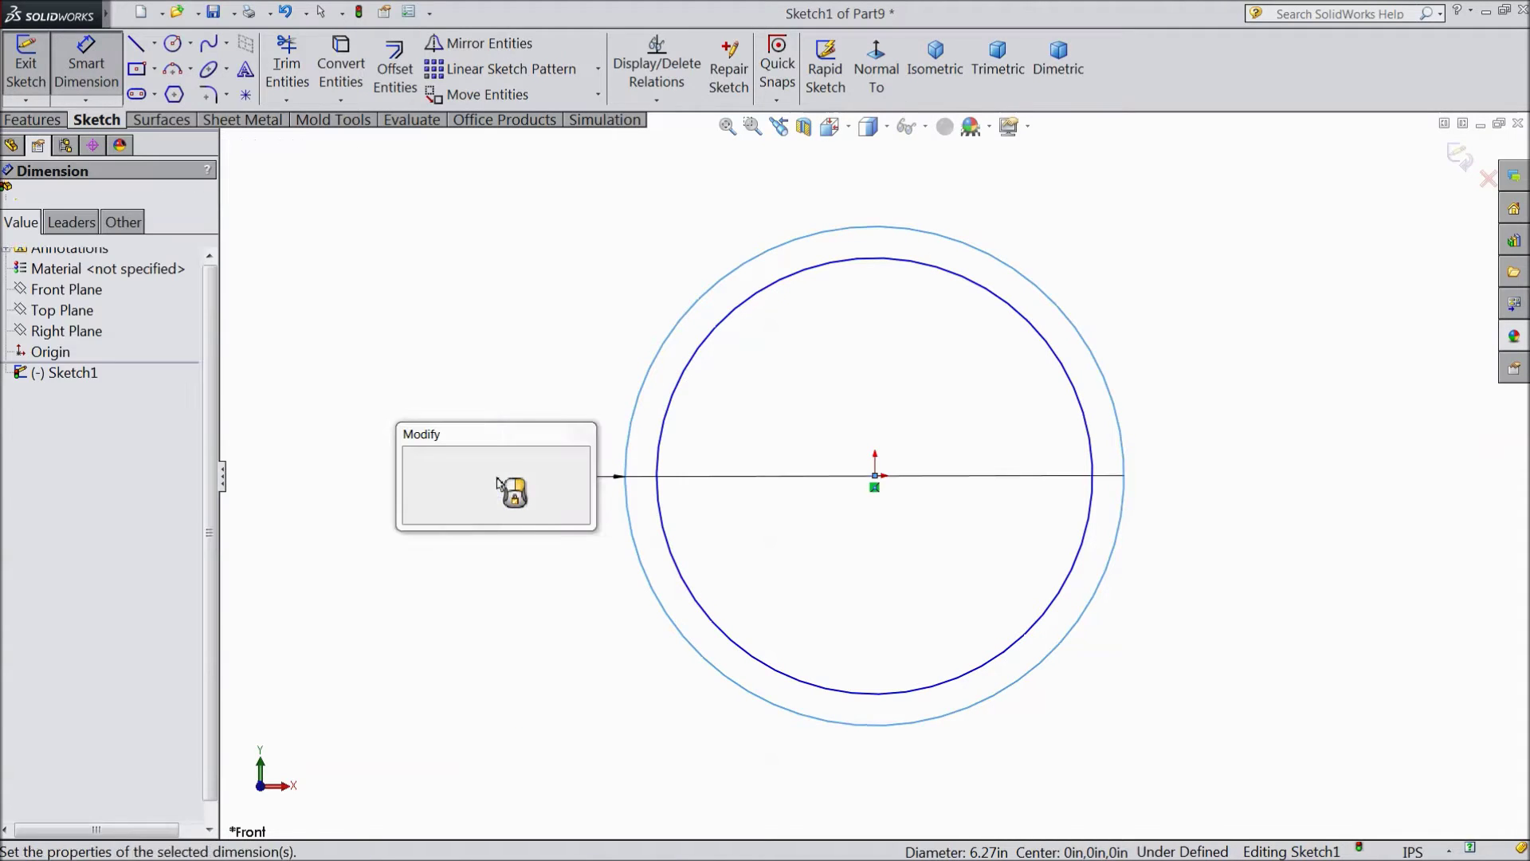
text(1.75)
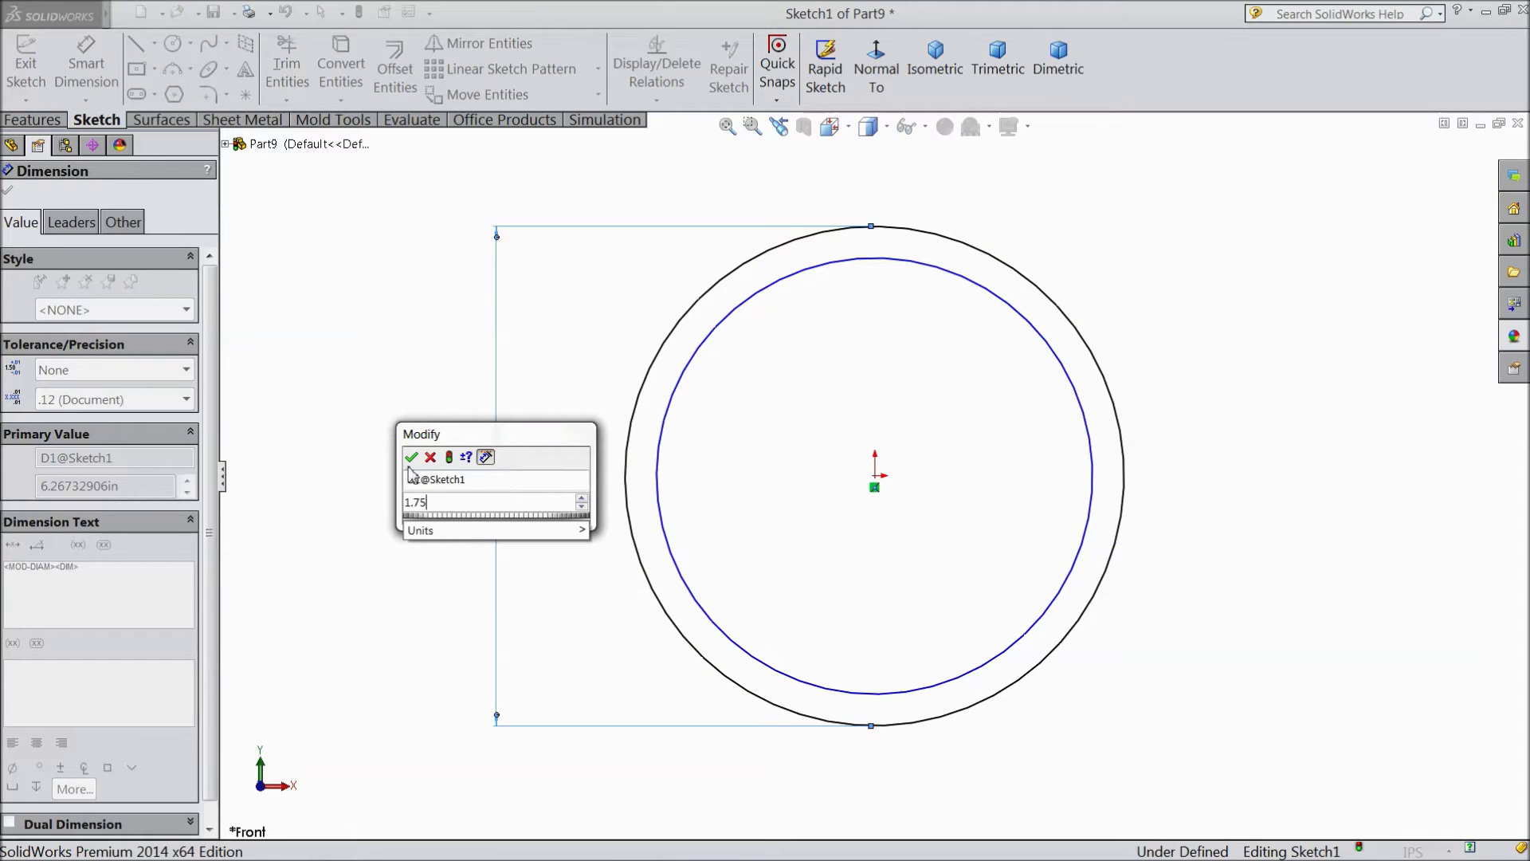
key(Return)
- Dimension the gap between the inner and outer circles, correcting it to 0.0625 in
click(660, 510)
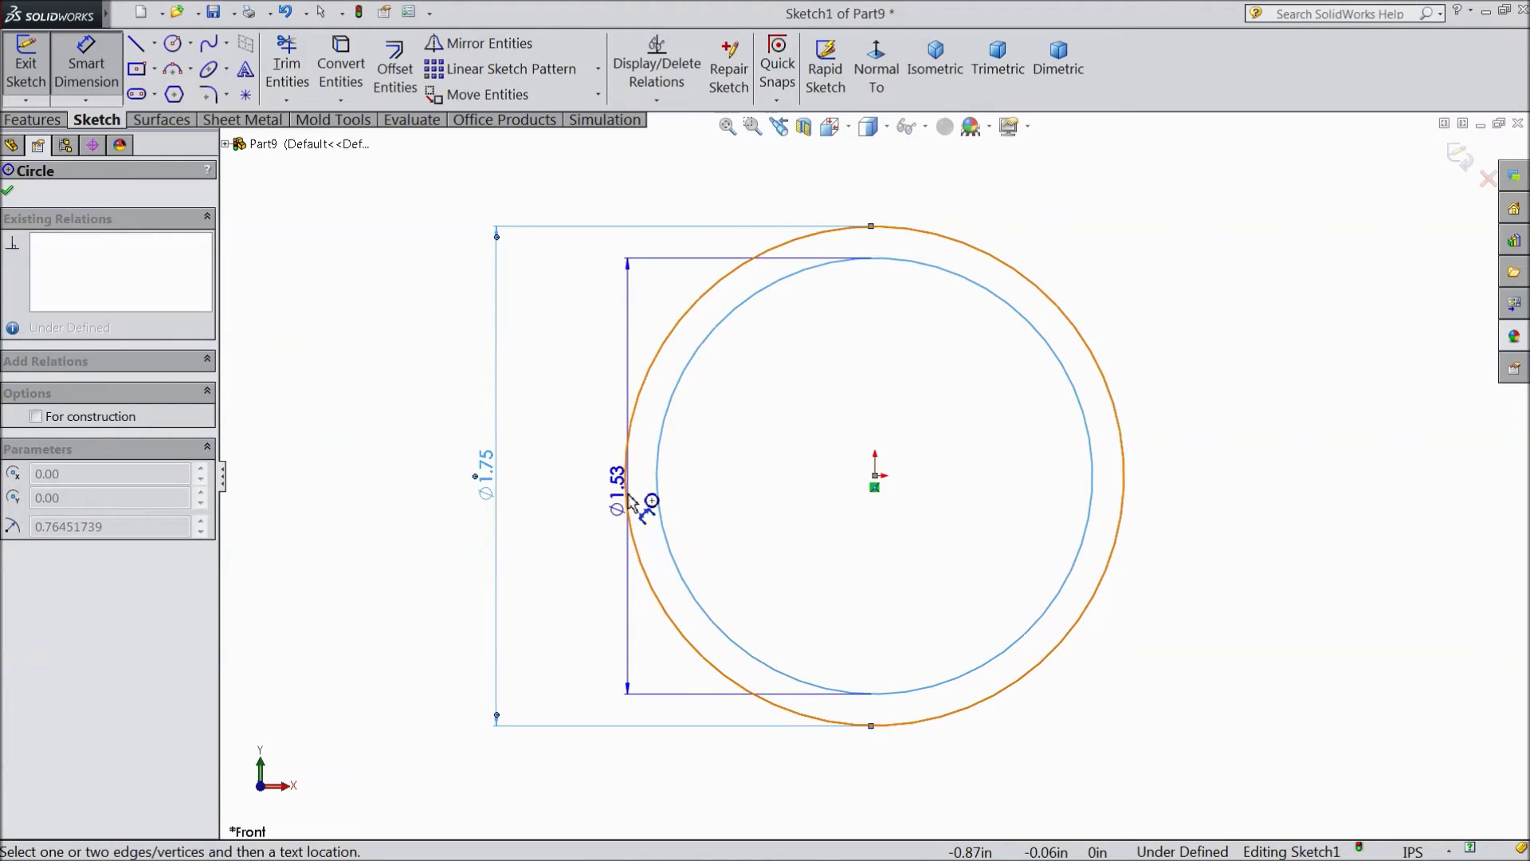
click(628, 501)
click(574, 416)
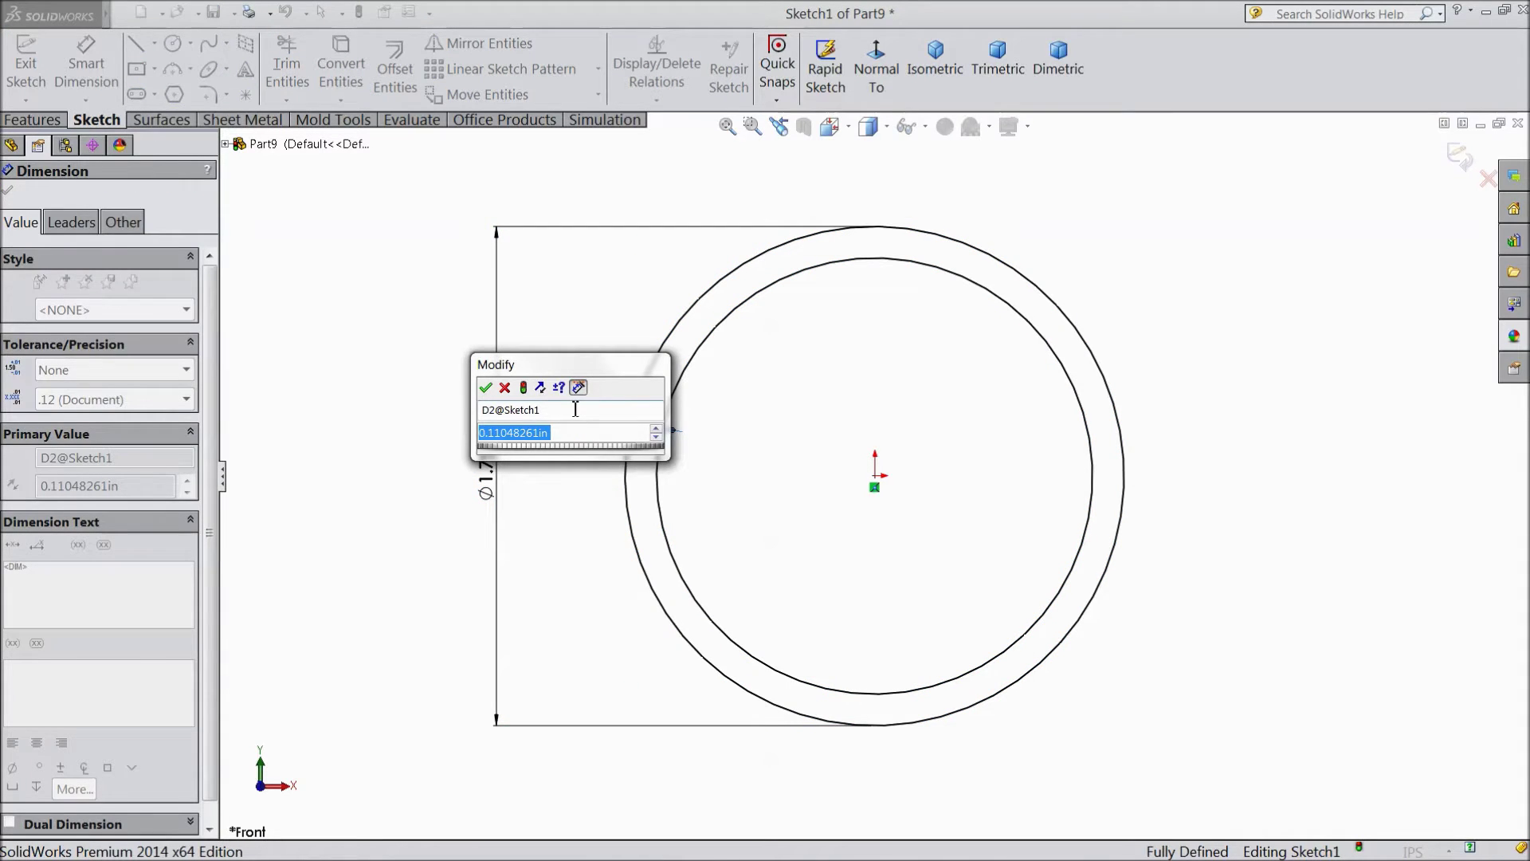
text(0.)
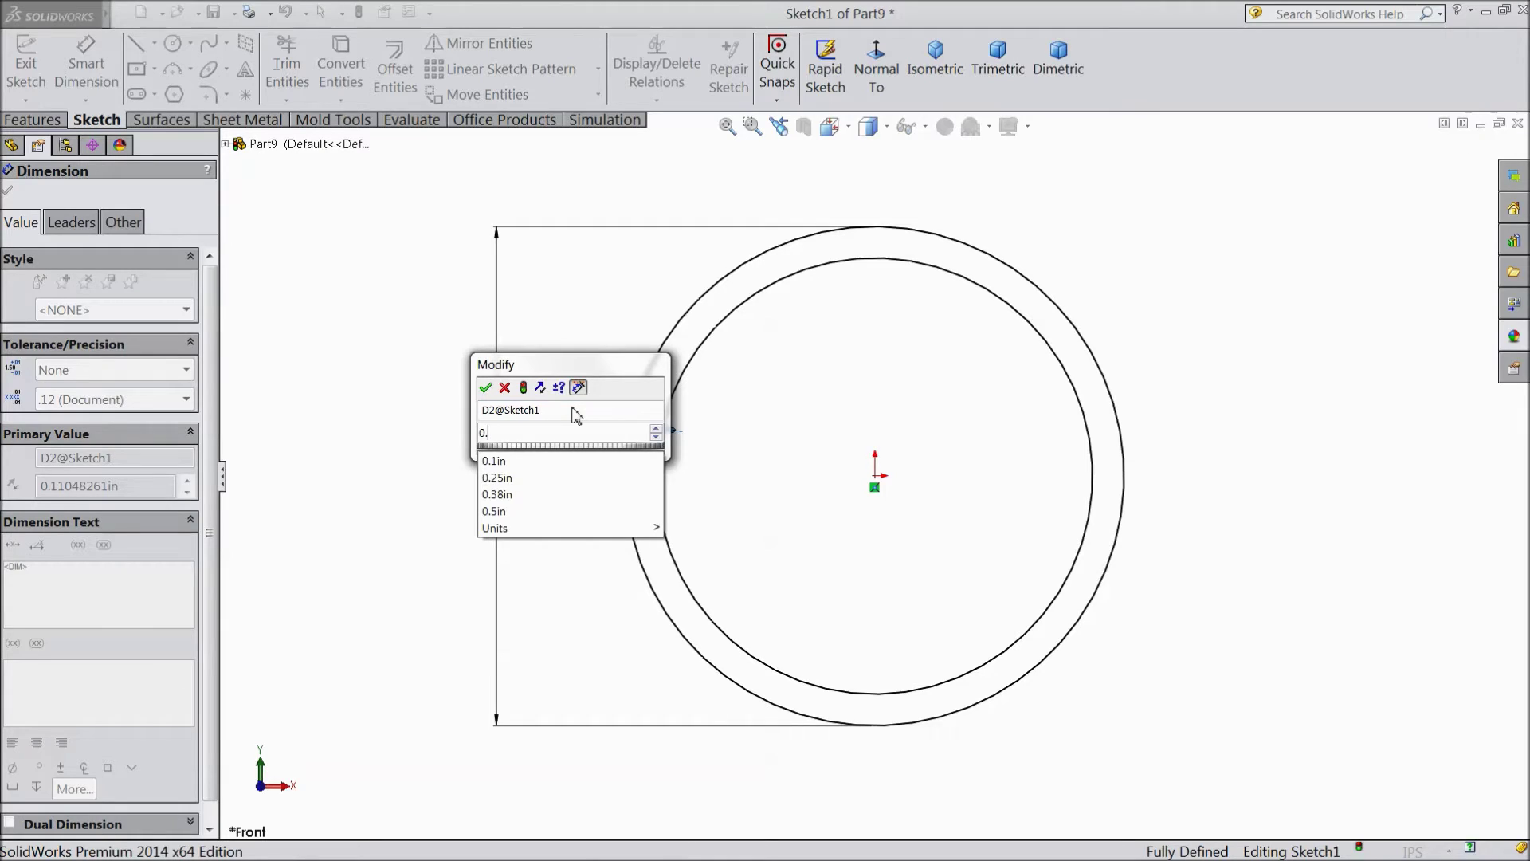
text(625)
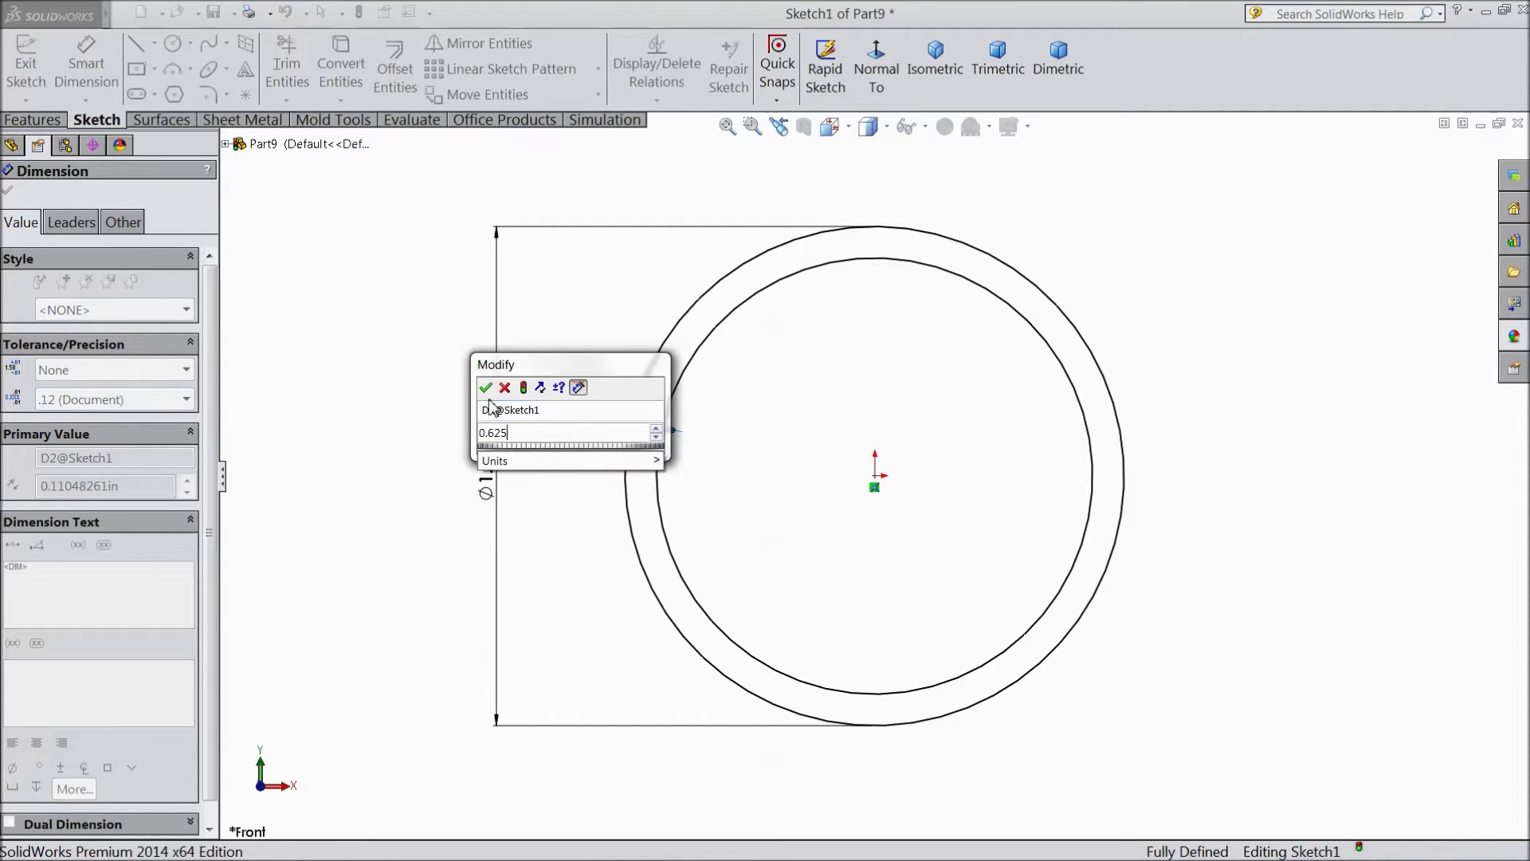
click(486, 388)
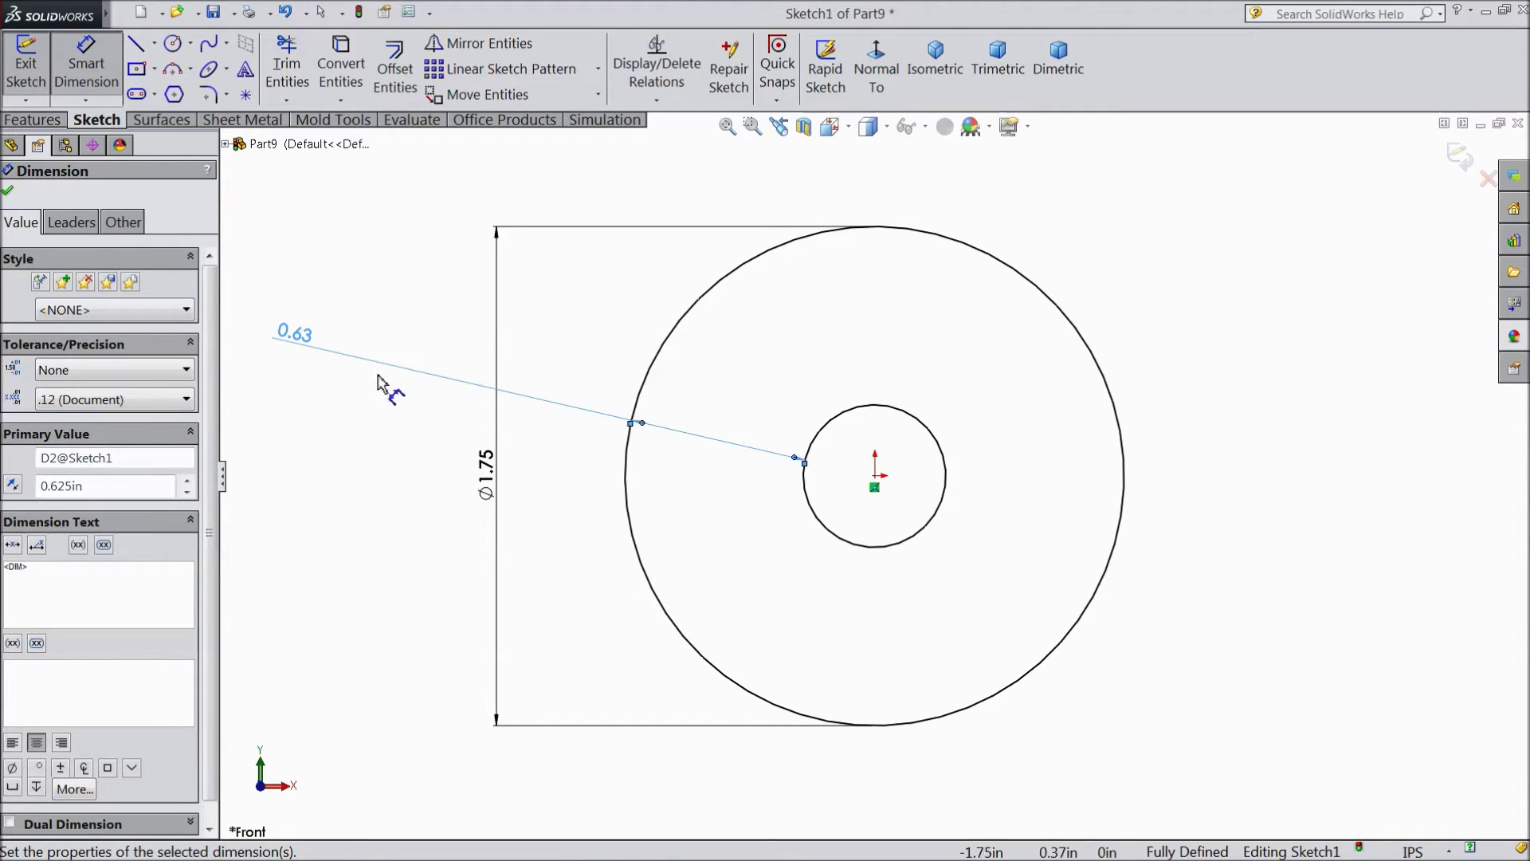
double_click(304, 335)
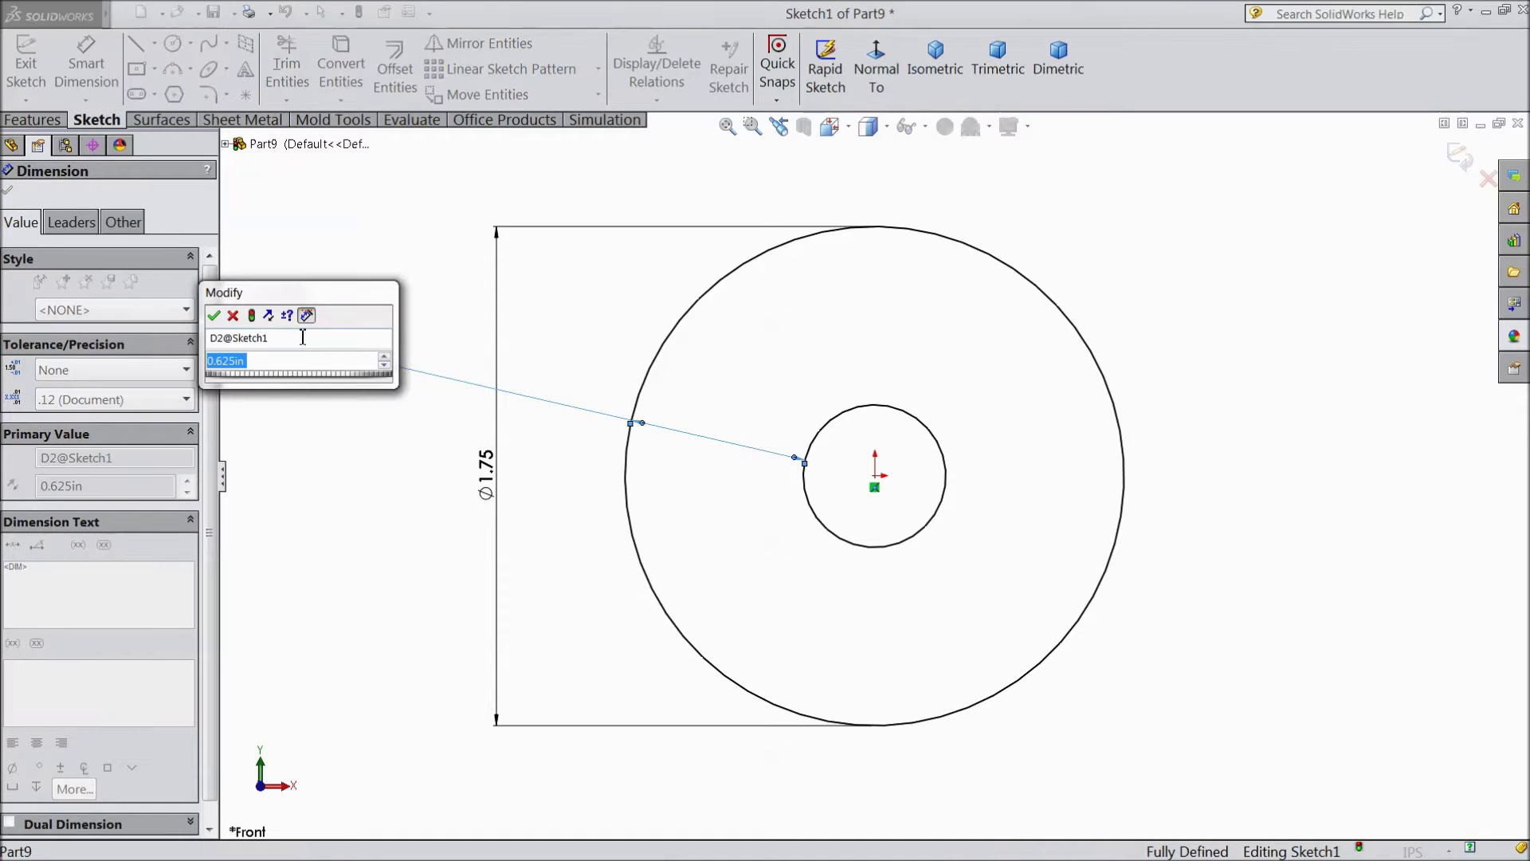
click(225, 363)
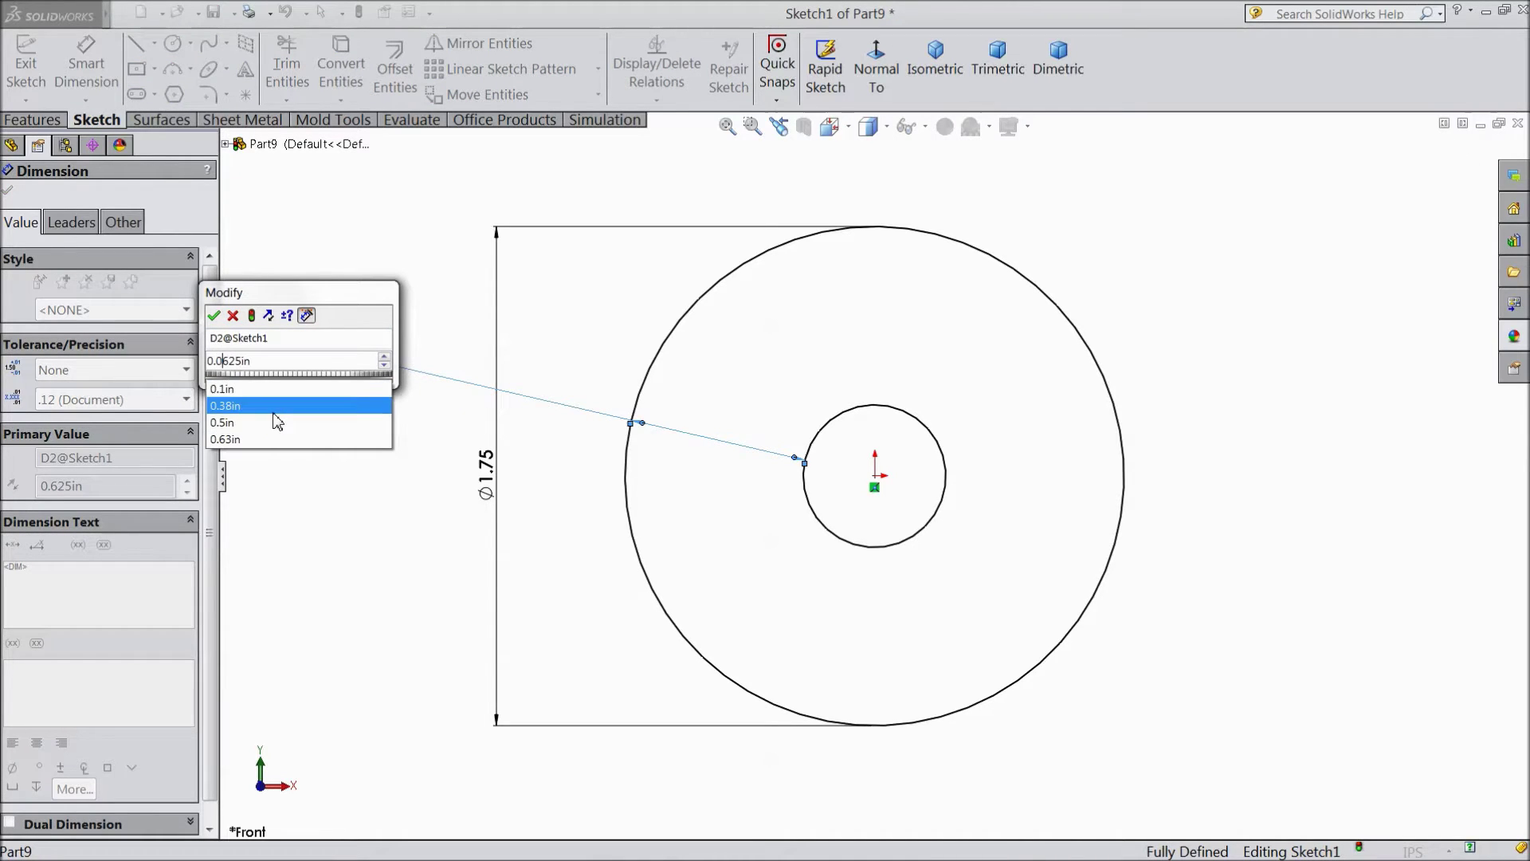
text(0)
mouse_move(265, 391)
key(Return)
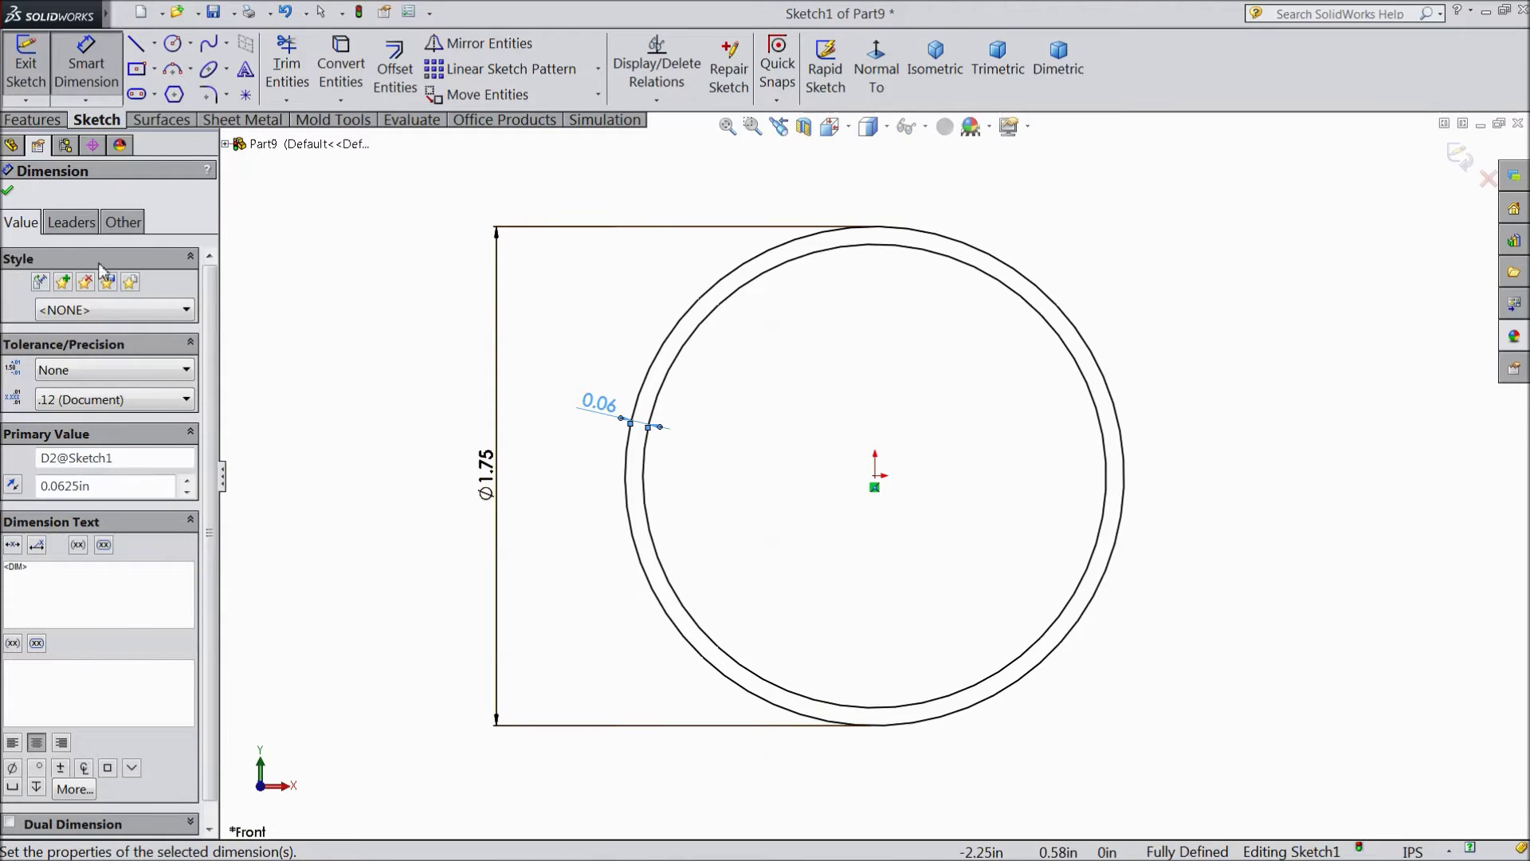
click(8, 193)
- Extrude the ring sketch 8 in as a Blind boss into a hollow thin-walled tube
click(32, 120)
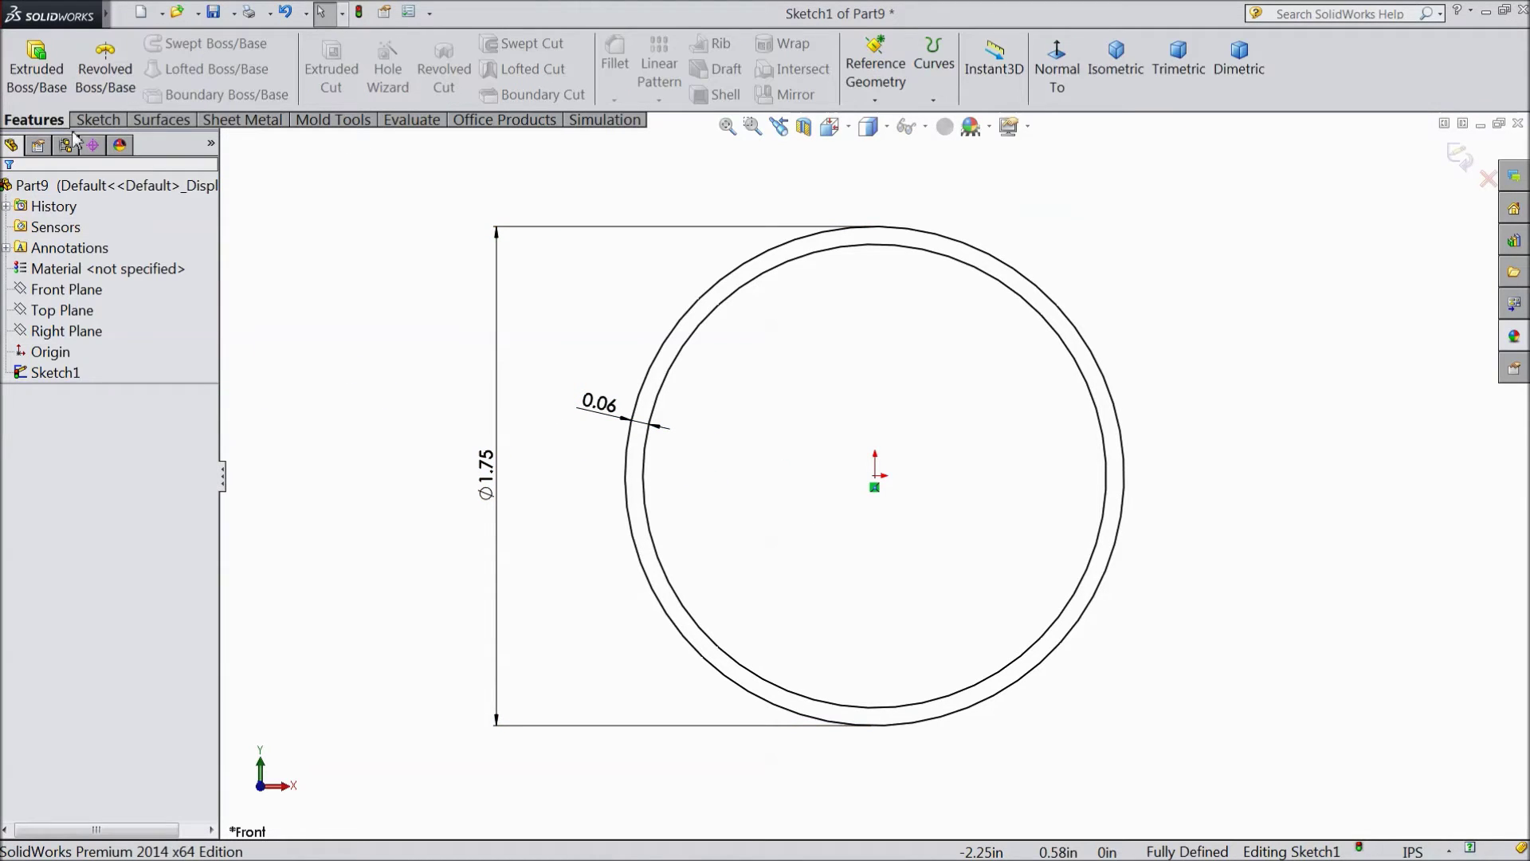
click(36, 70)
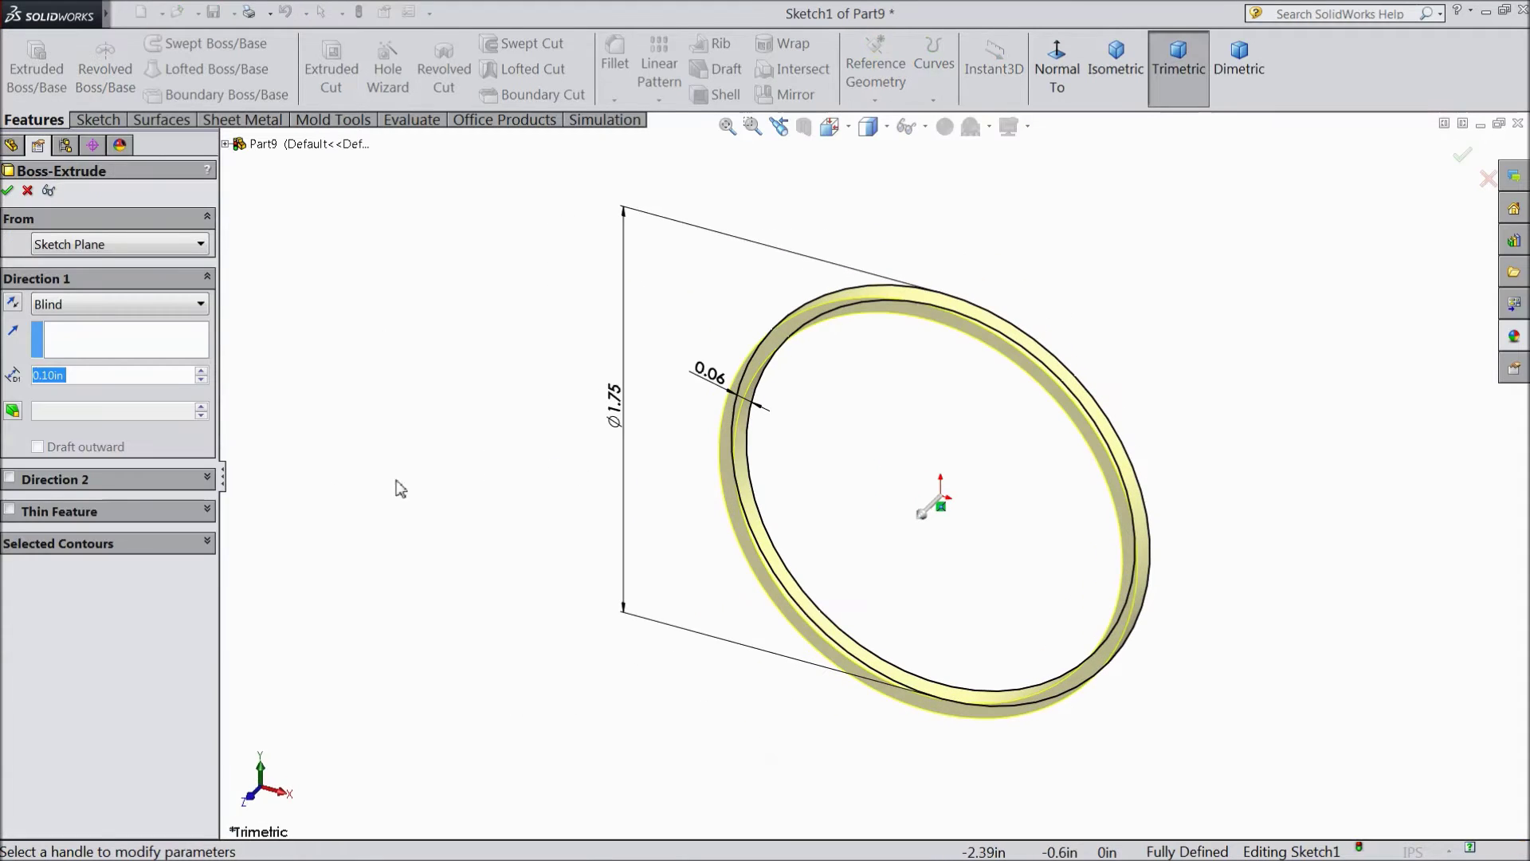
text(8)
key(Return)
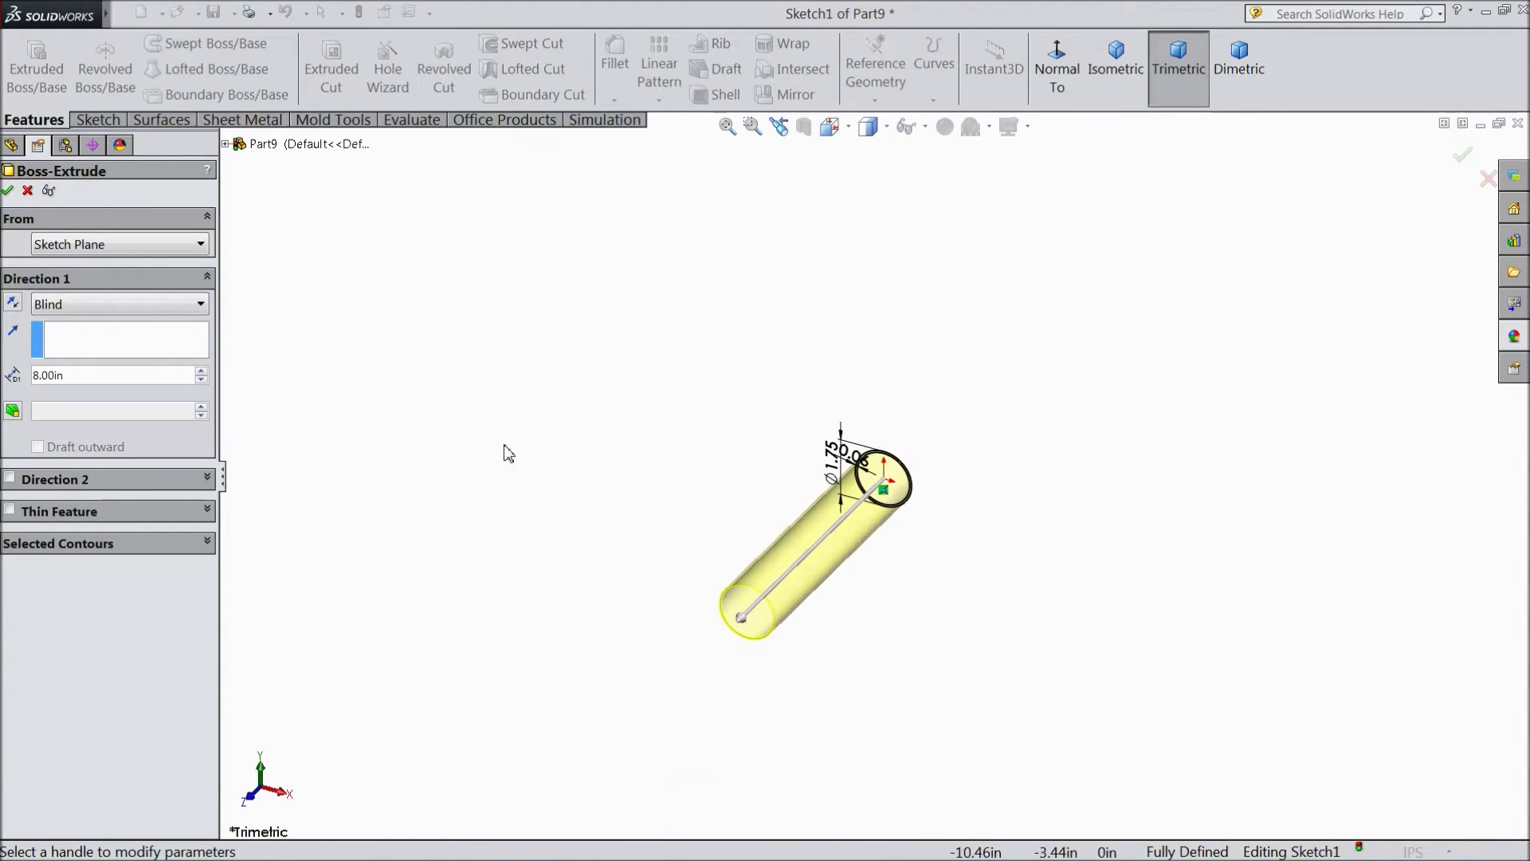
scroll(851, 599, down, 3)
scroll(857, 480, down, 2)
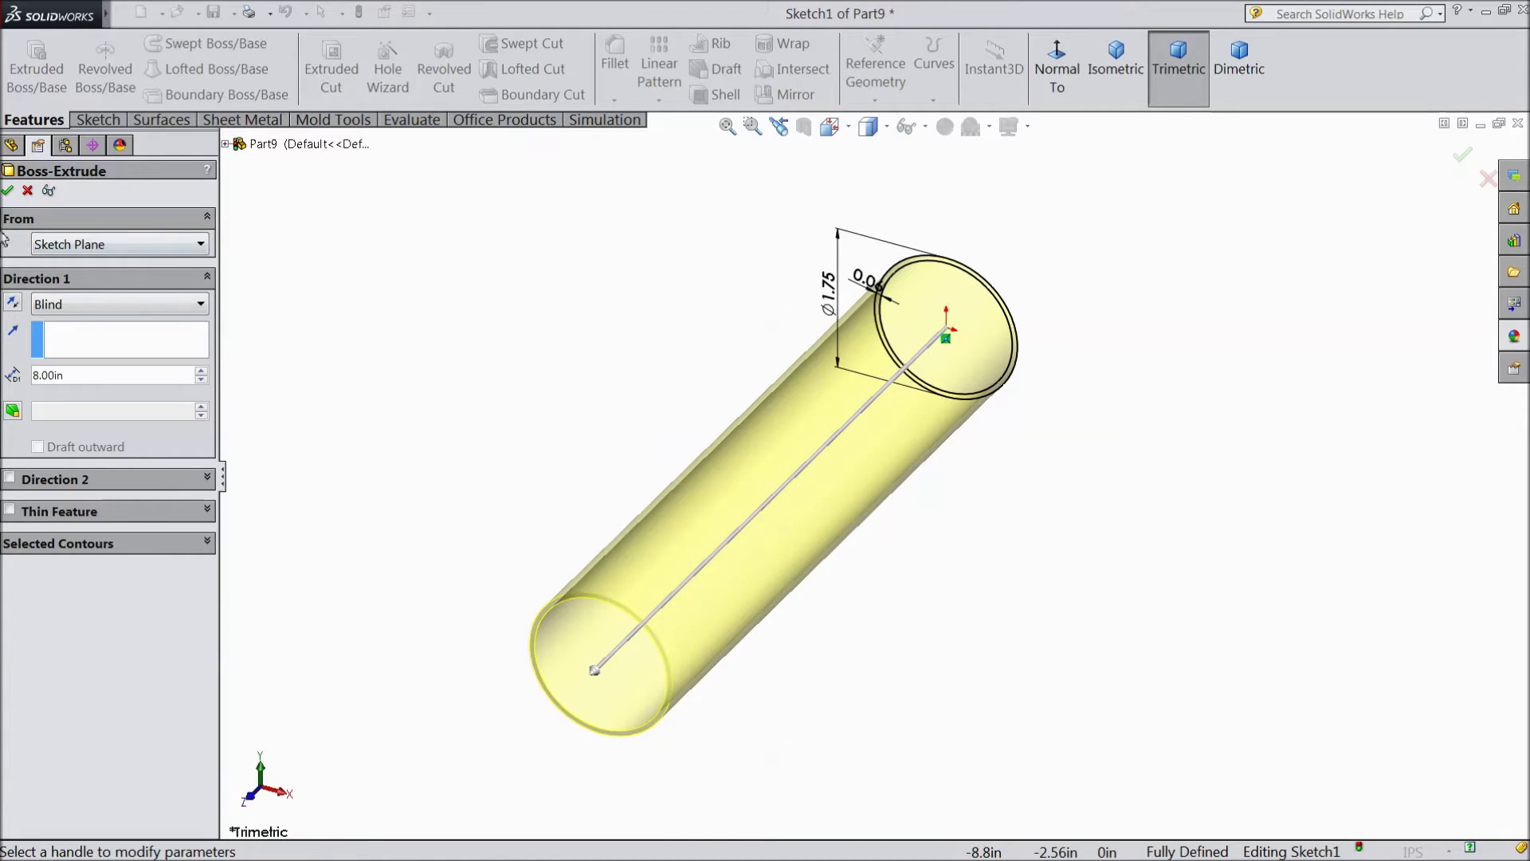
click(7, 190)
middle_drag(668, 482, 572, 396)
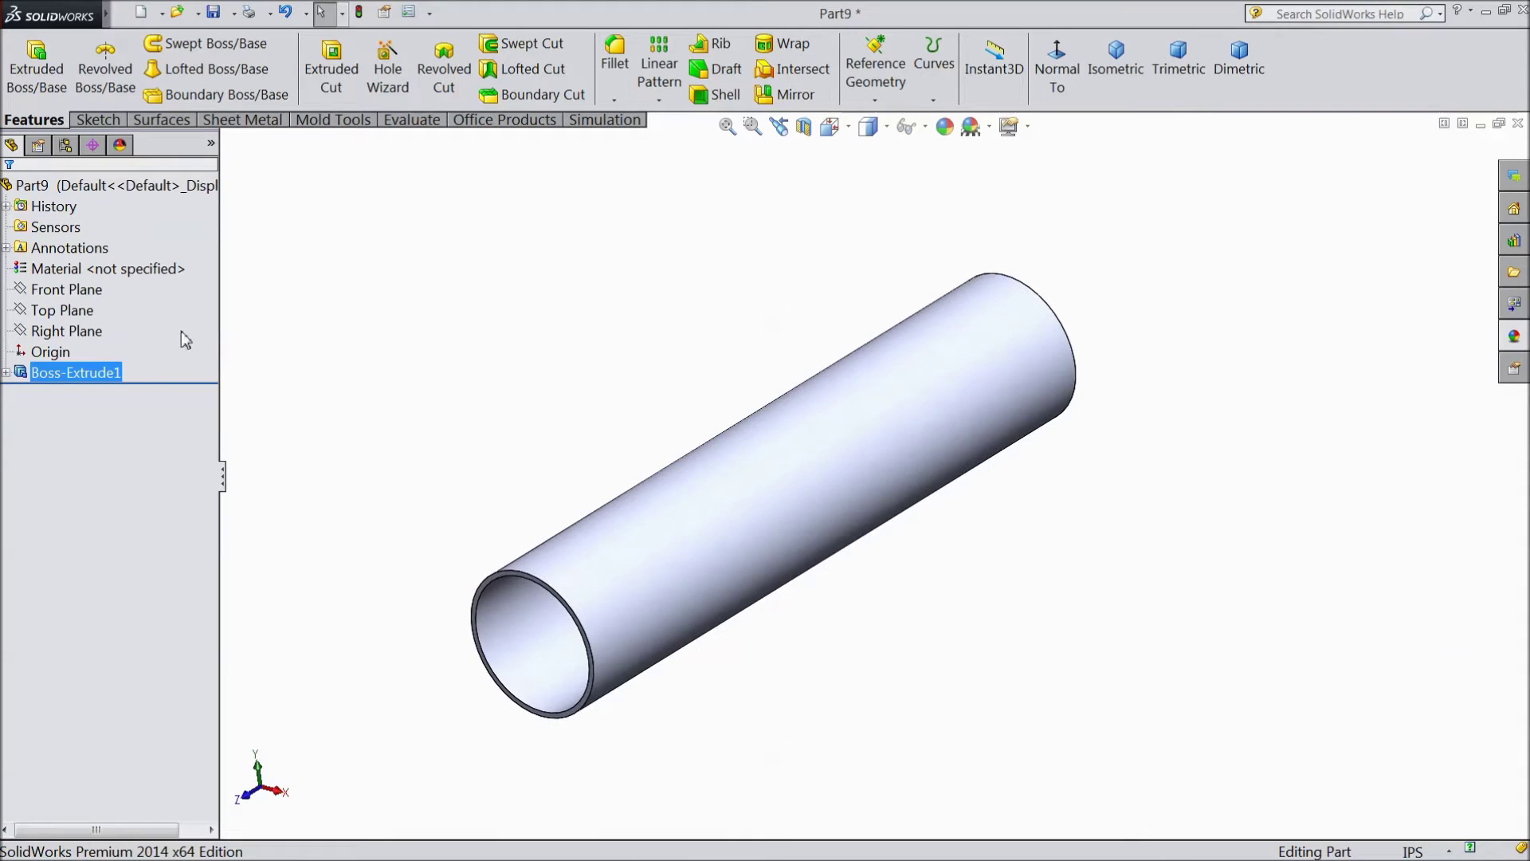
middle_drag(903, 599, 881, 550)
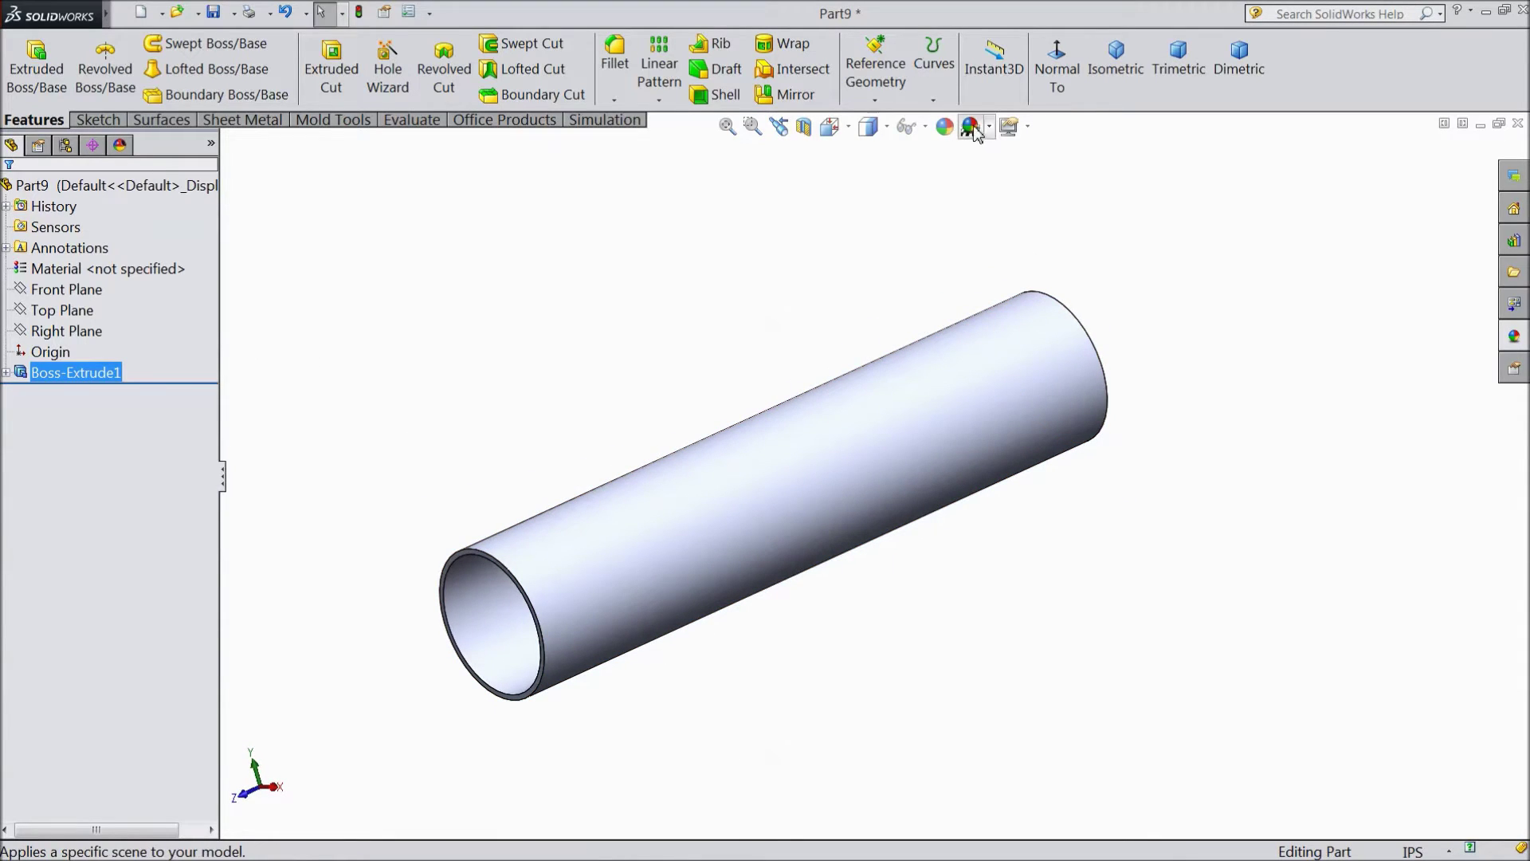
- Apply a pale yellow appearance (RGB 255, 255, 128) to the tube's Boss-Extrude1
click(944, 125)
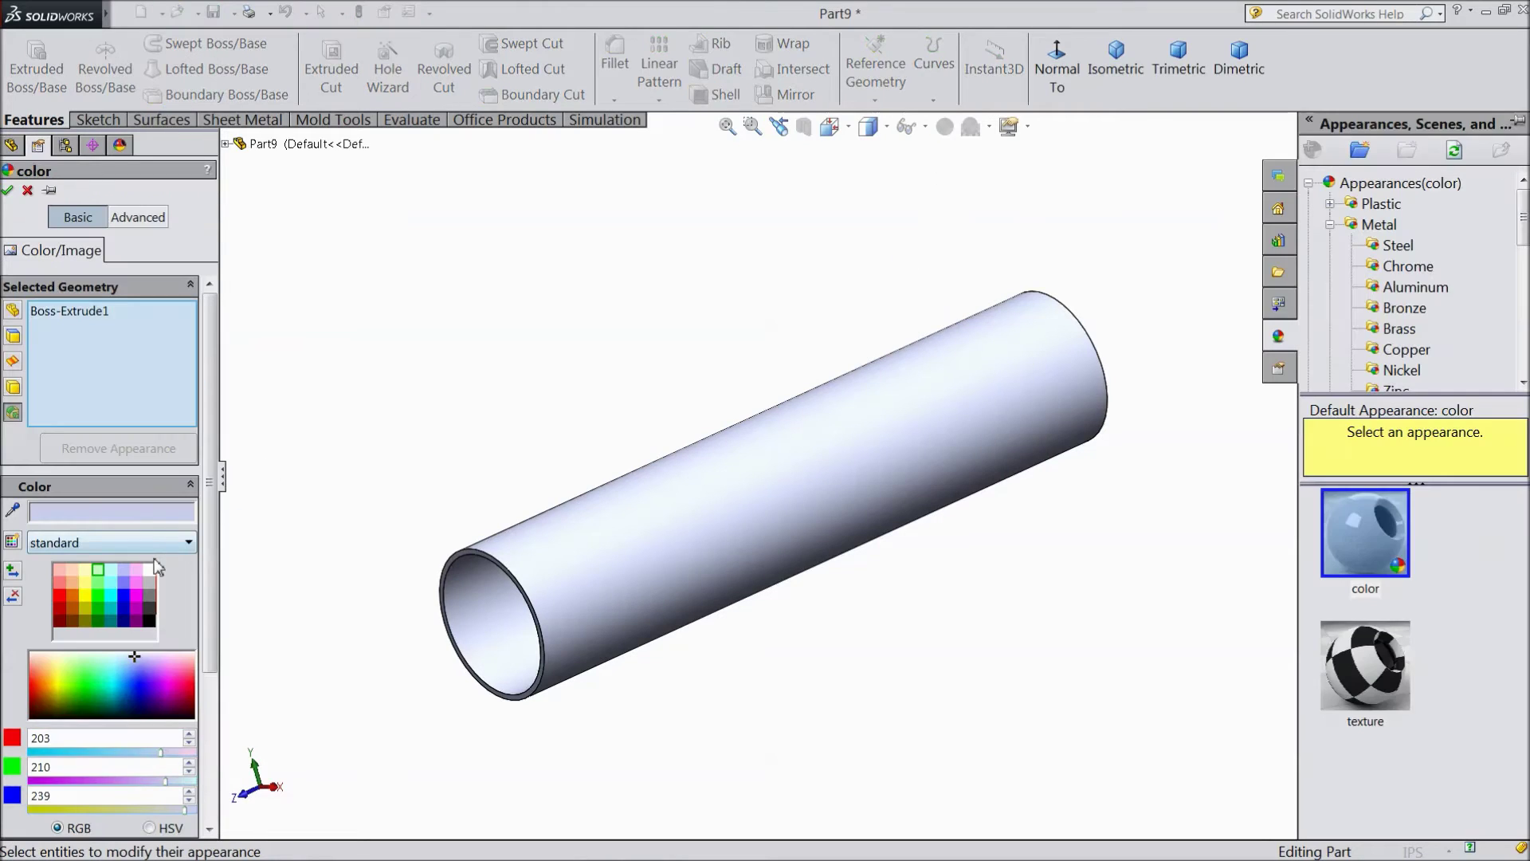
click(83, 572)
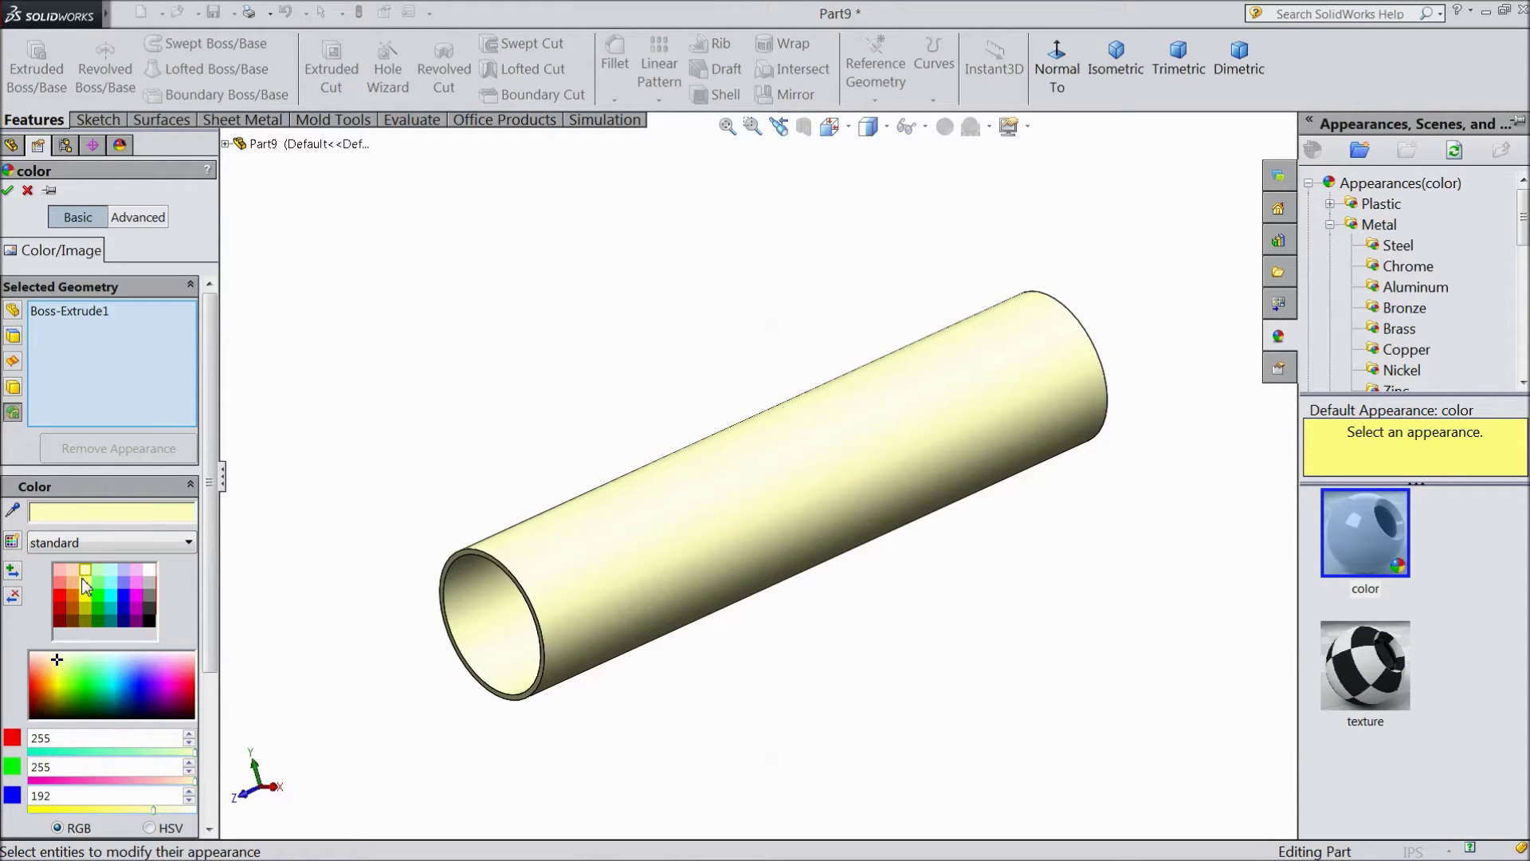
click(86, 588)
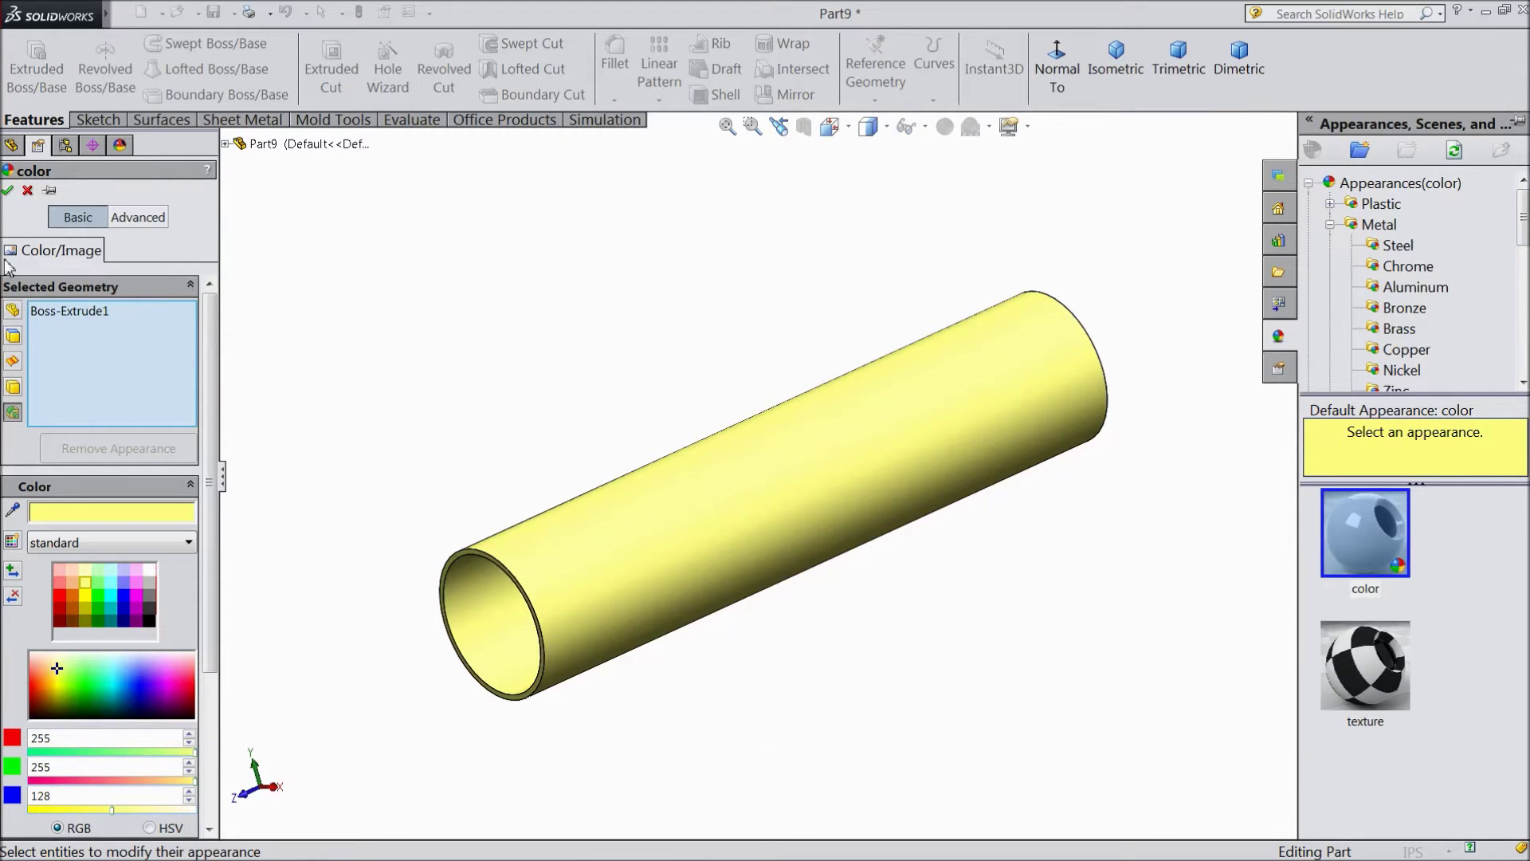
click(9, 191)
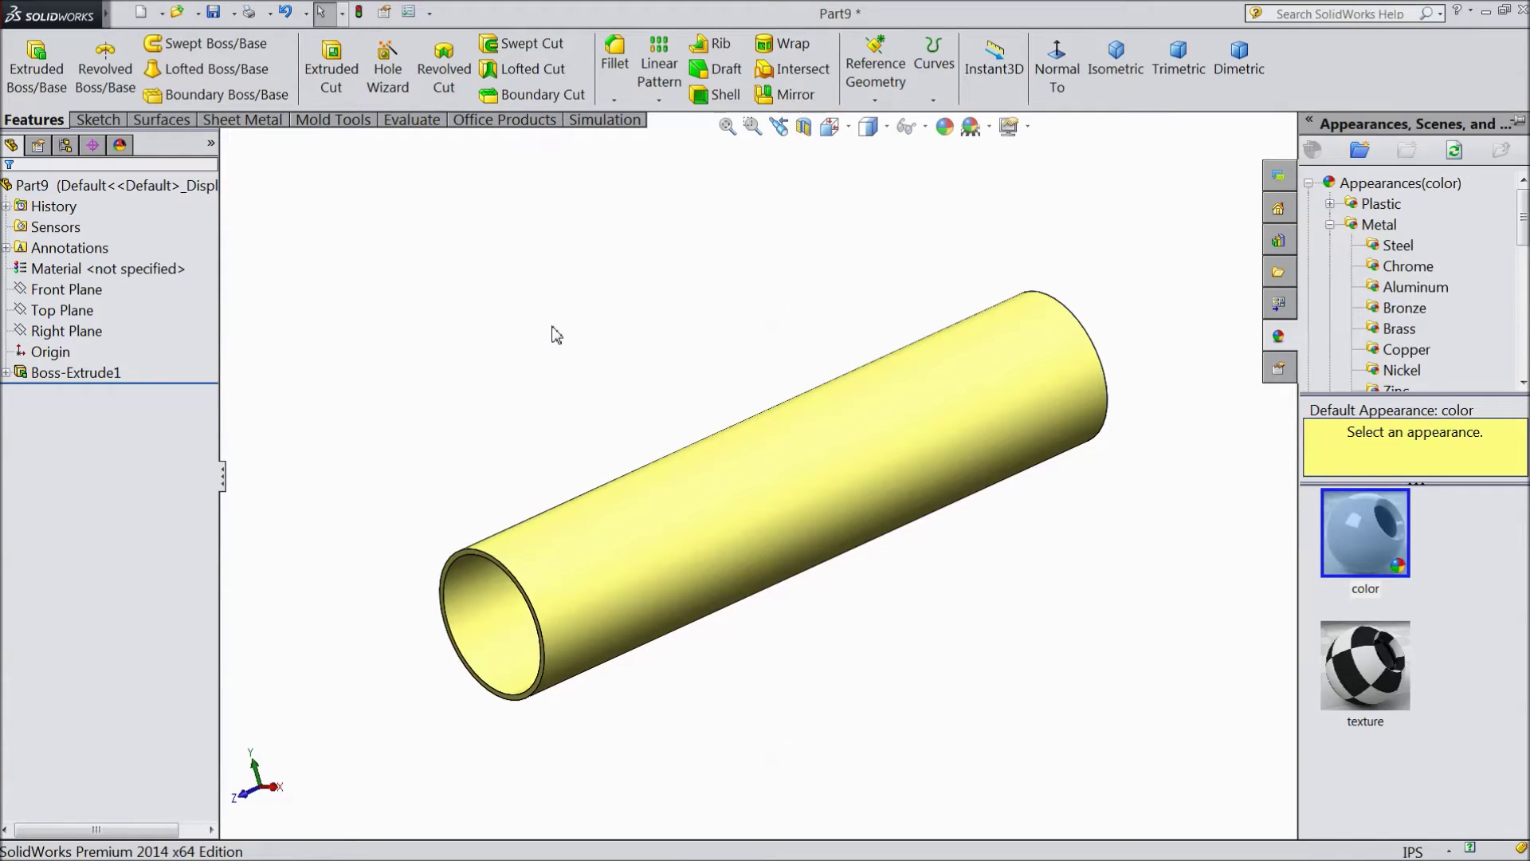
click(558, 342)
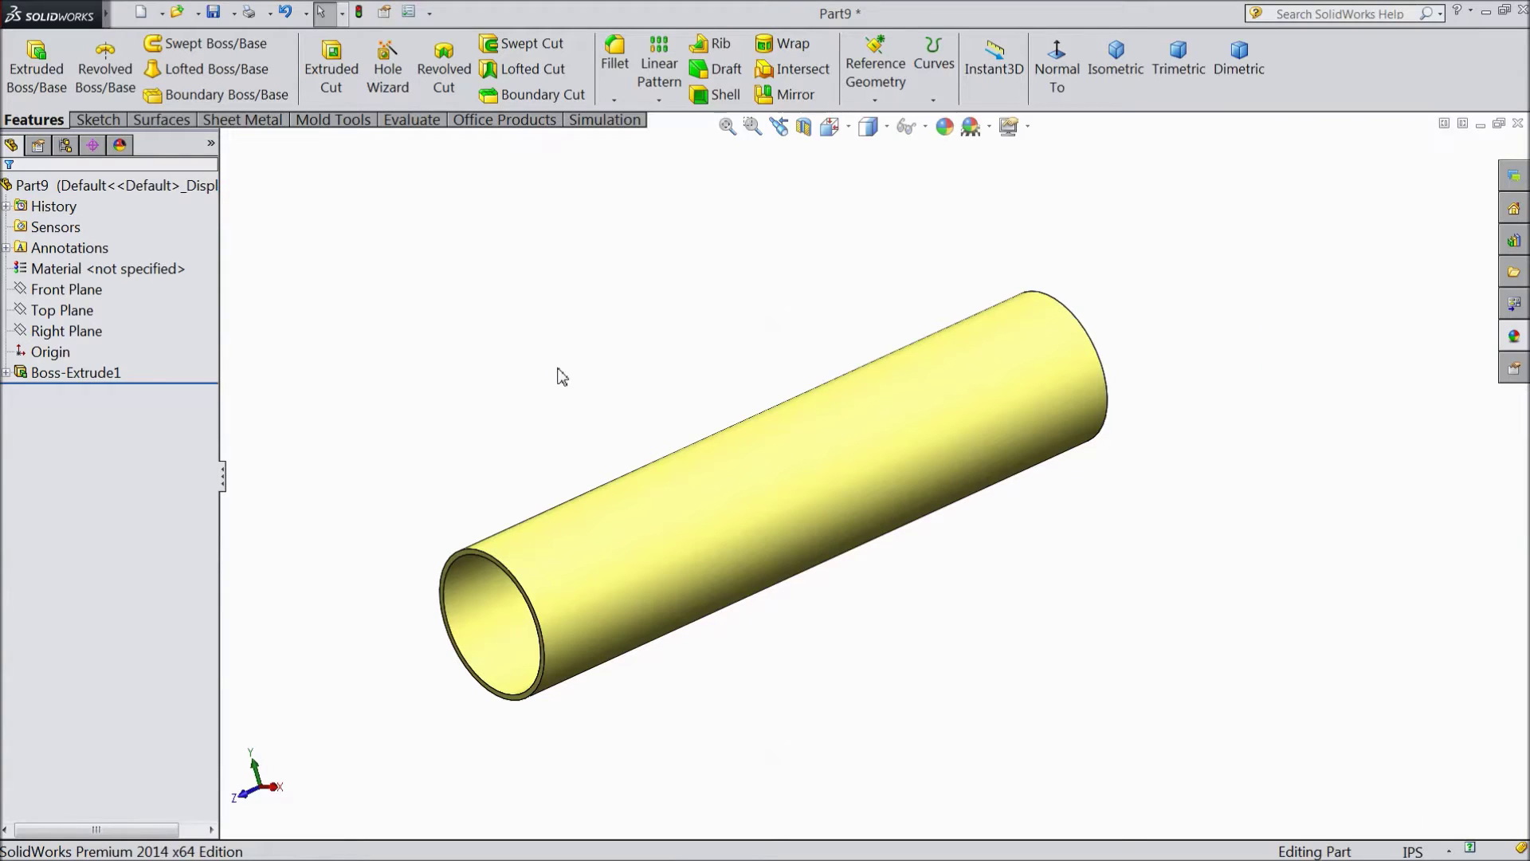
- Save the yellow part as 'tube' in the Pneumatic Cylinder folder
click(214, 13)
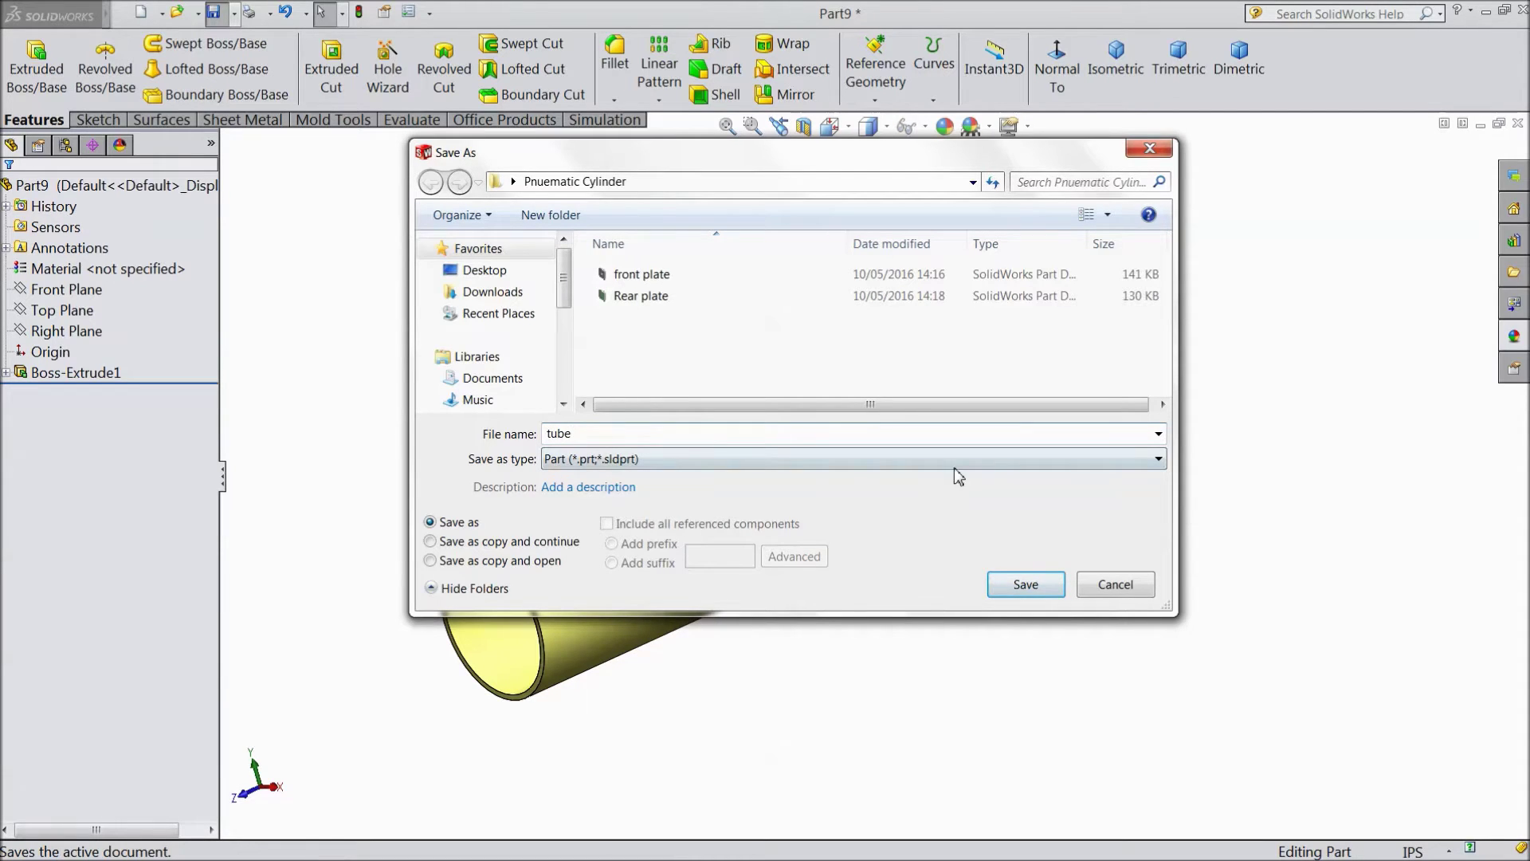
click(1020, 585)
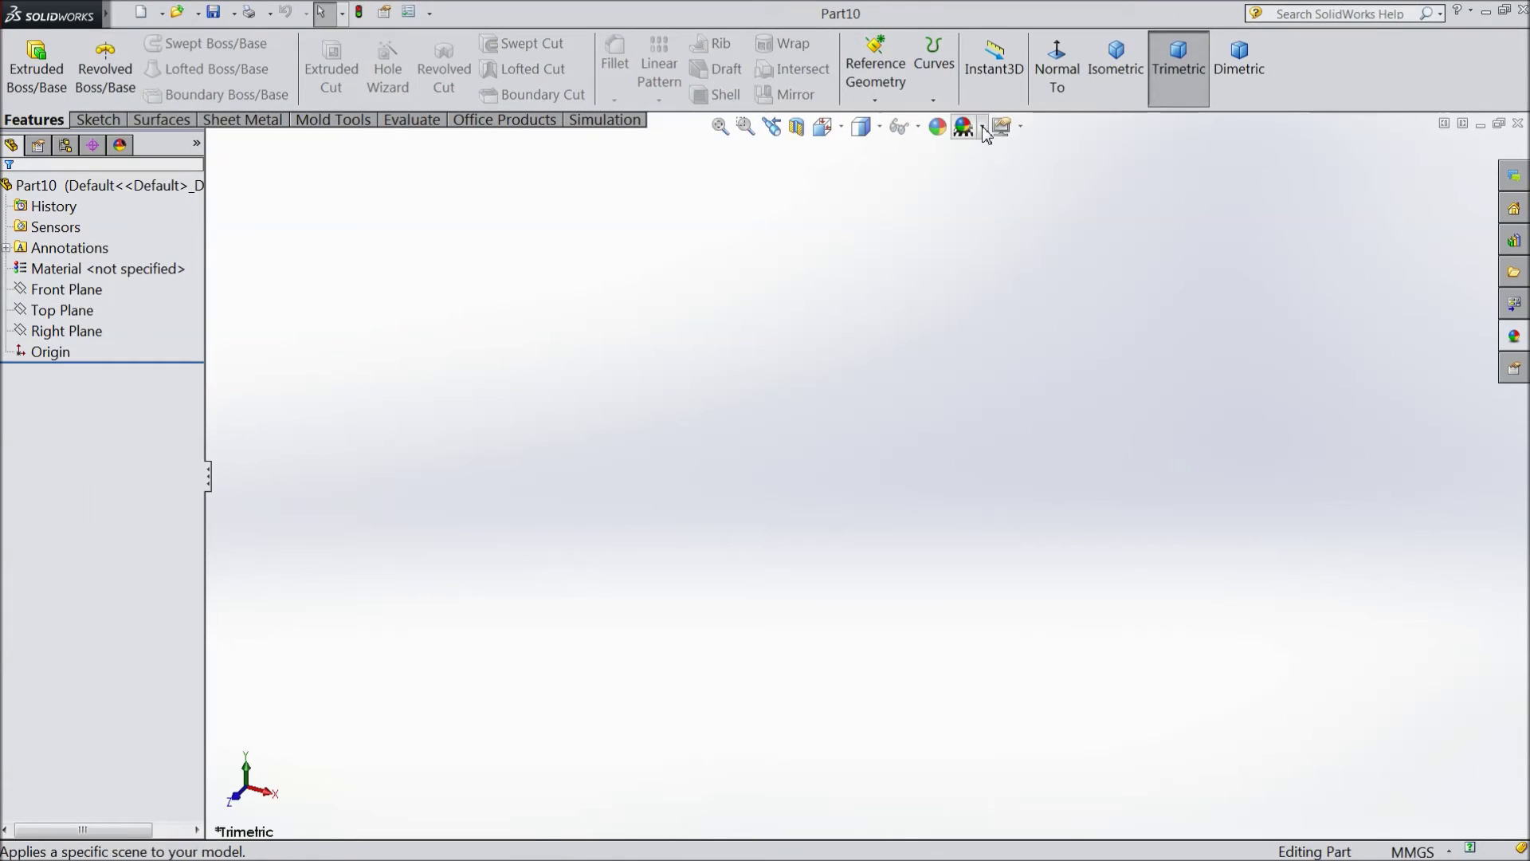
- Apply the Plain White scene and sketch an origin-centred circle on Part10's Front Plane
click(984, 127)
click(909, 59)
click(63, 310)
click(68, 289)
click(86, 270)
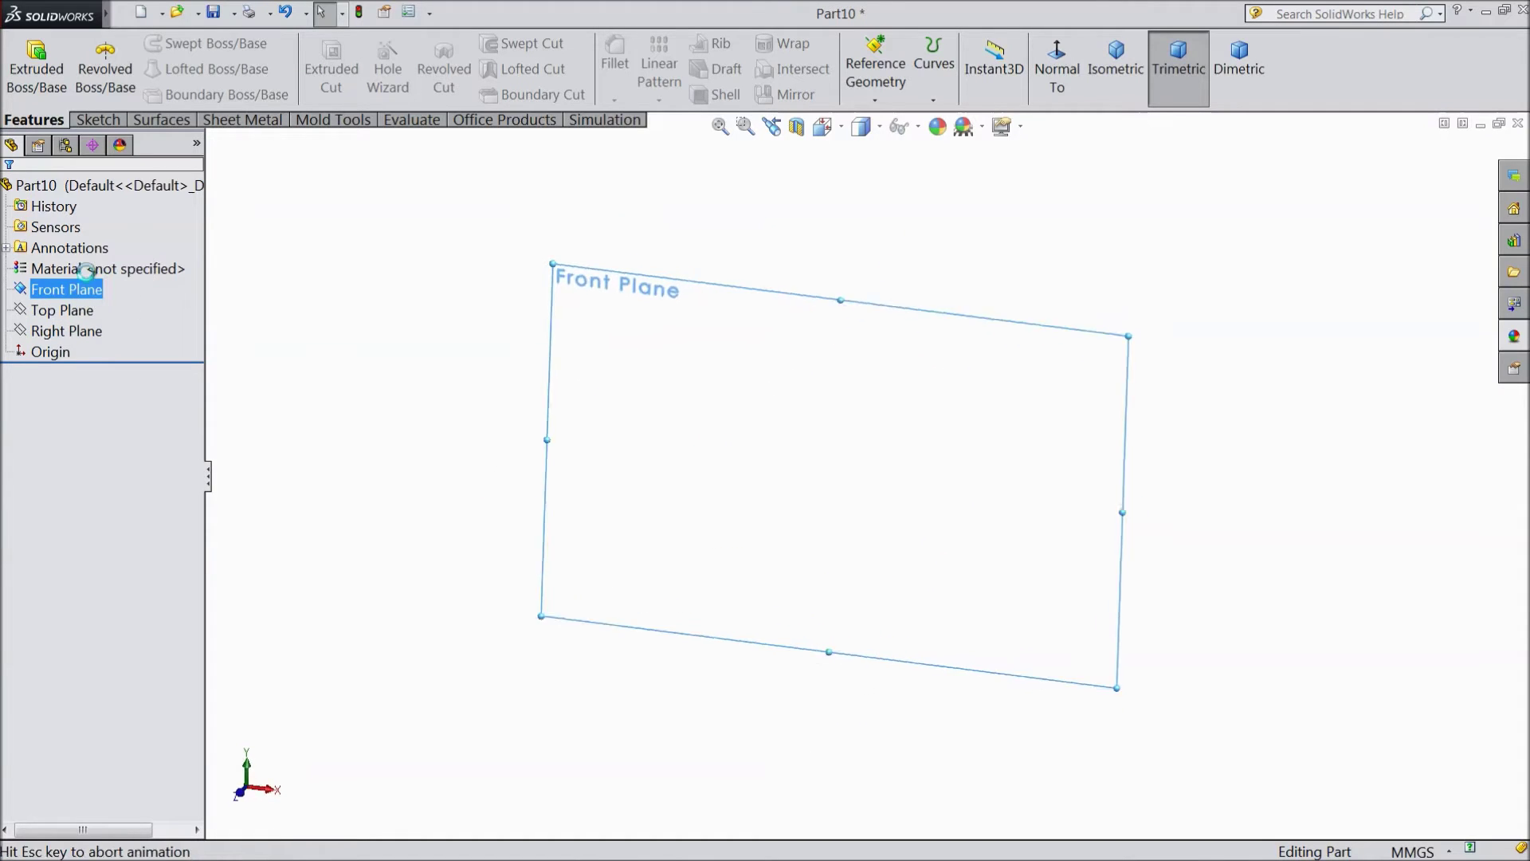
click(98, 120)
click(172, 43)
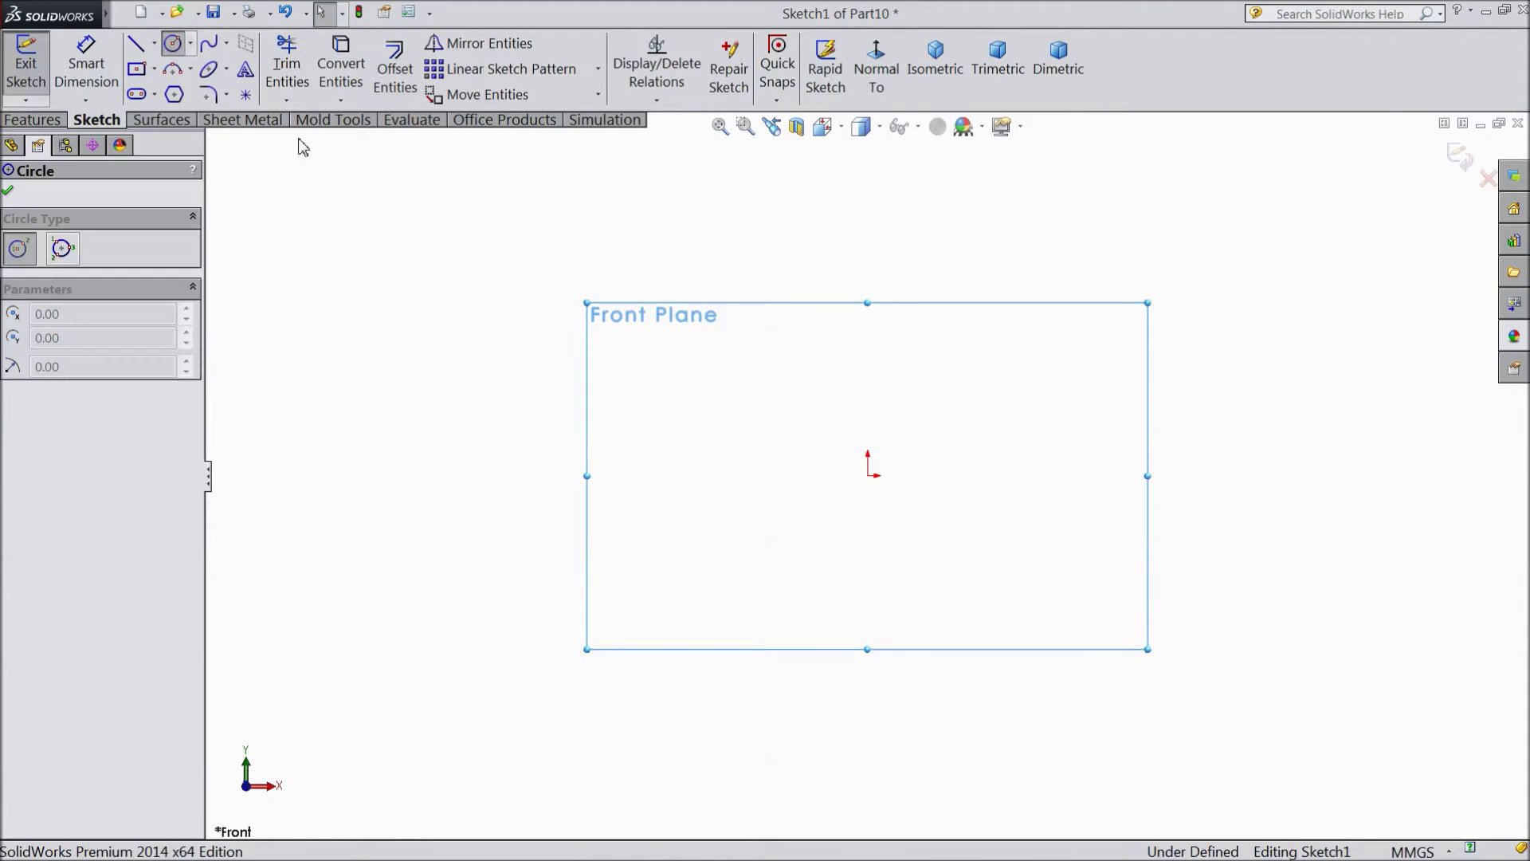
click(868, 476)
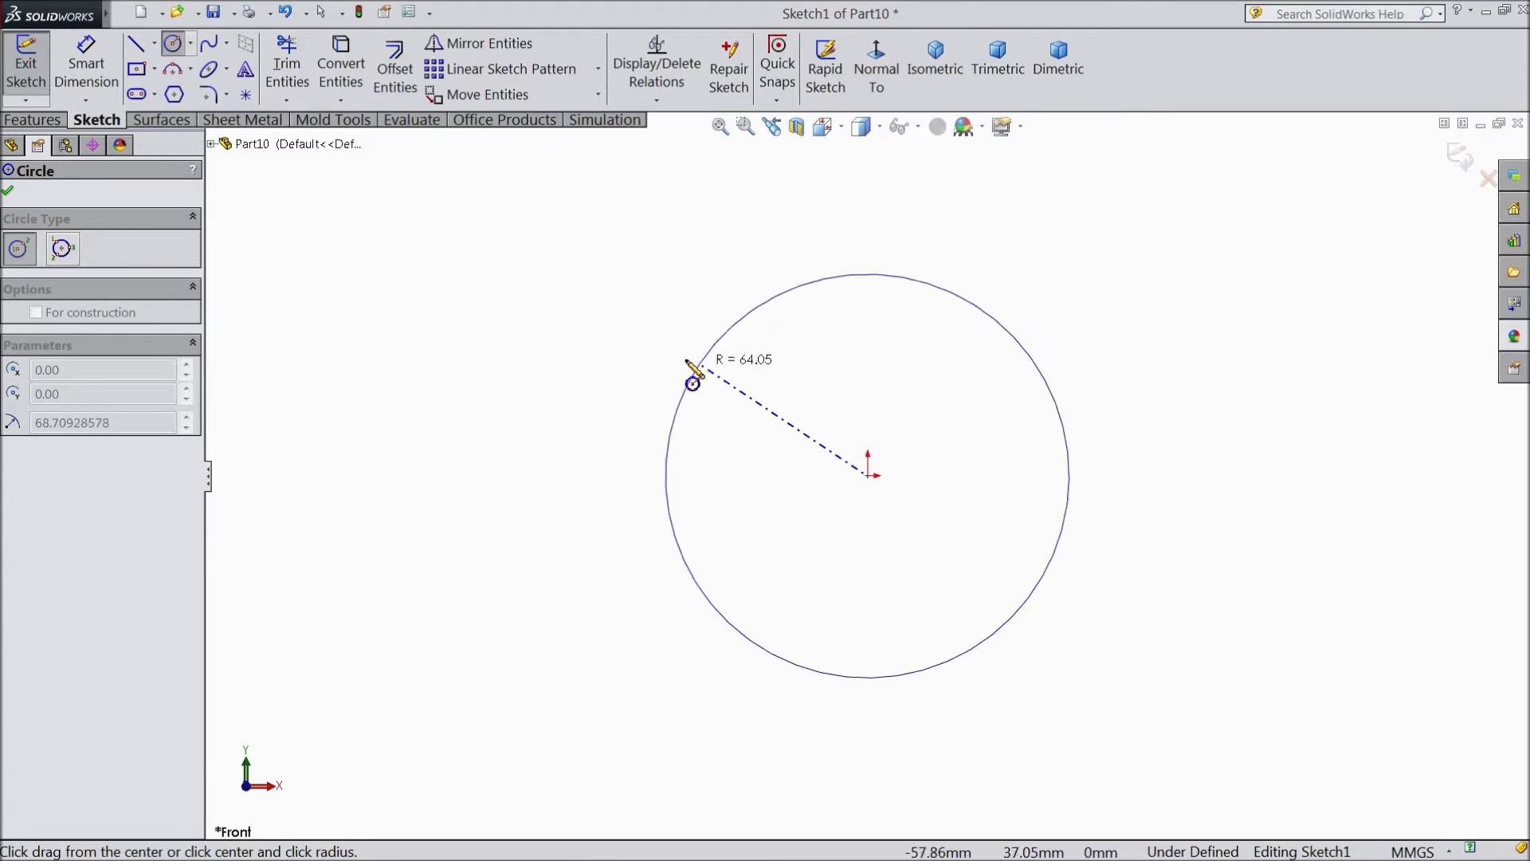
click(681, 360)
- Add a diameter dimension to the circle and switch the document units to IPS
click(85, 70)
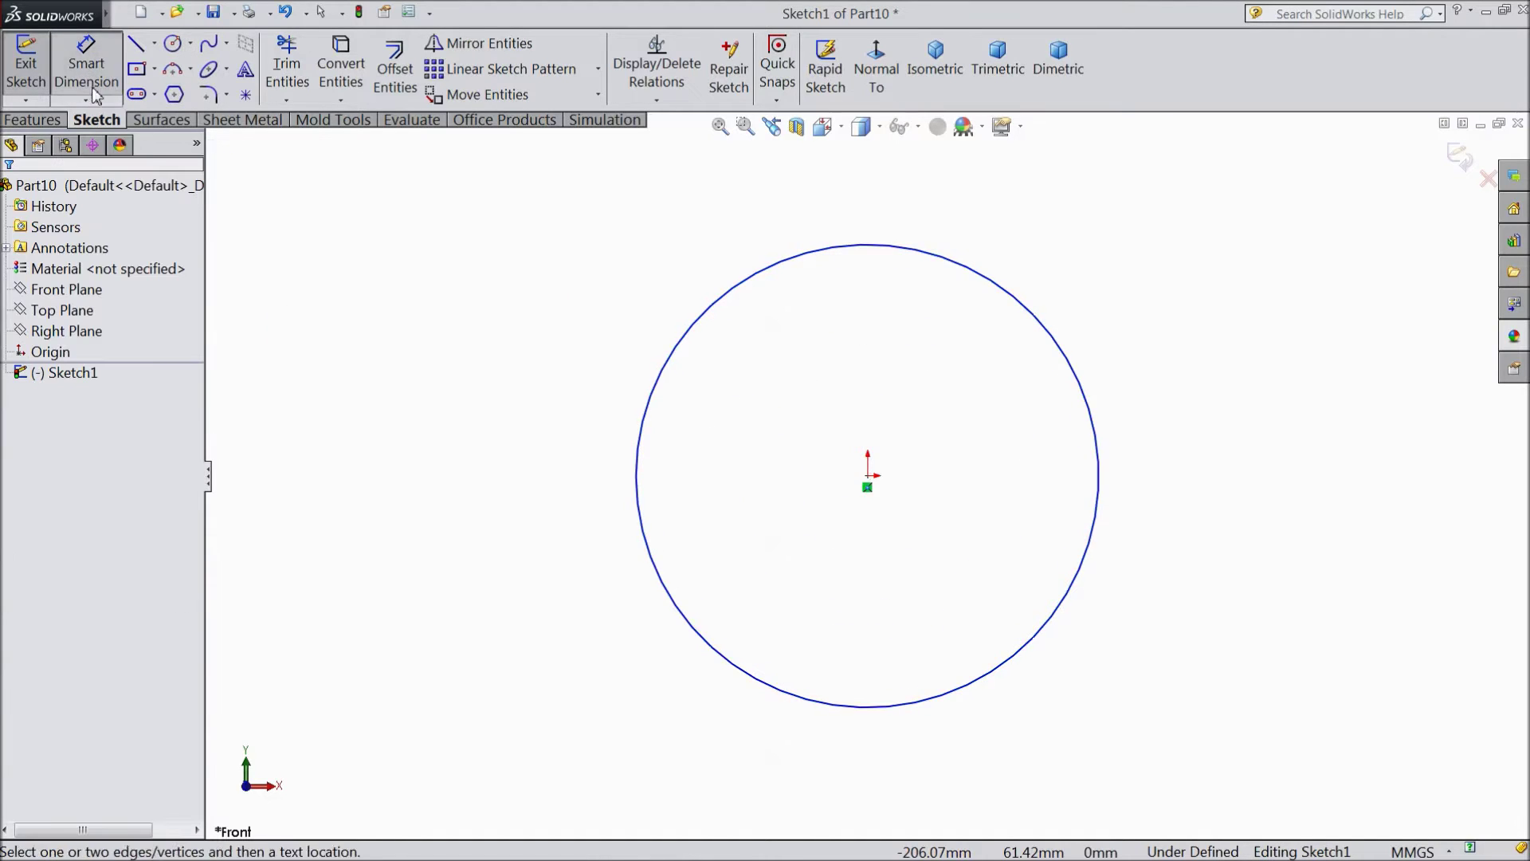
click(640, 502)
click(473, 478)
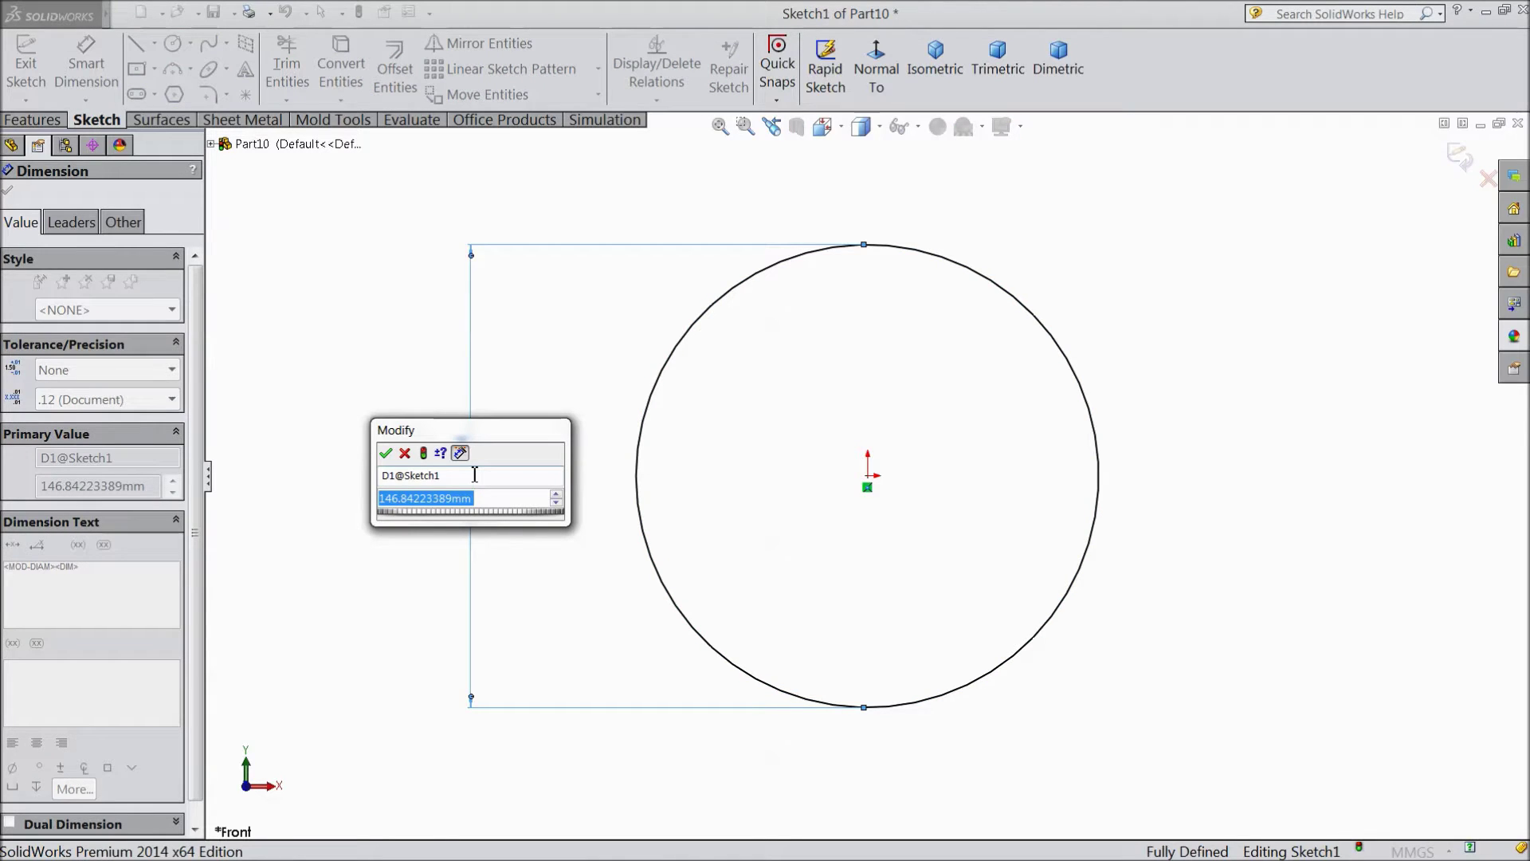
click(405, 453)
click(1415, 851)
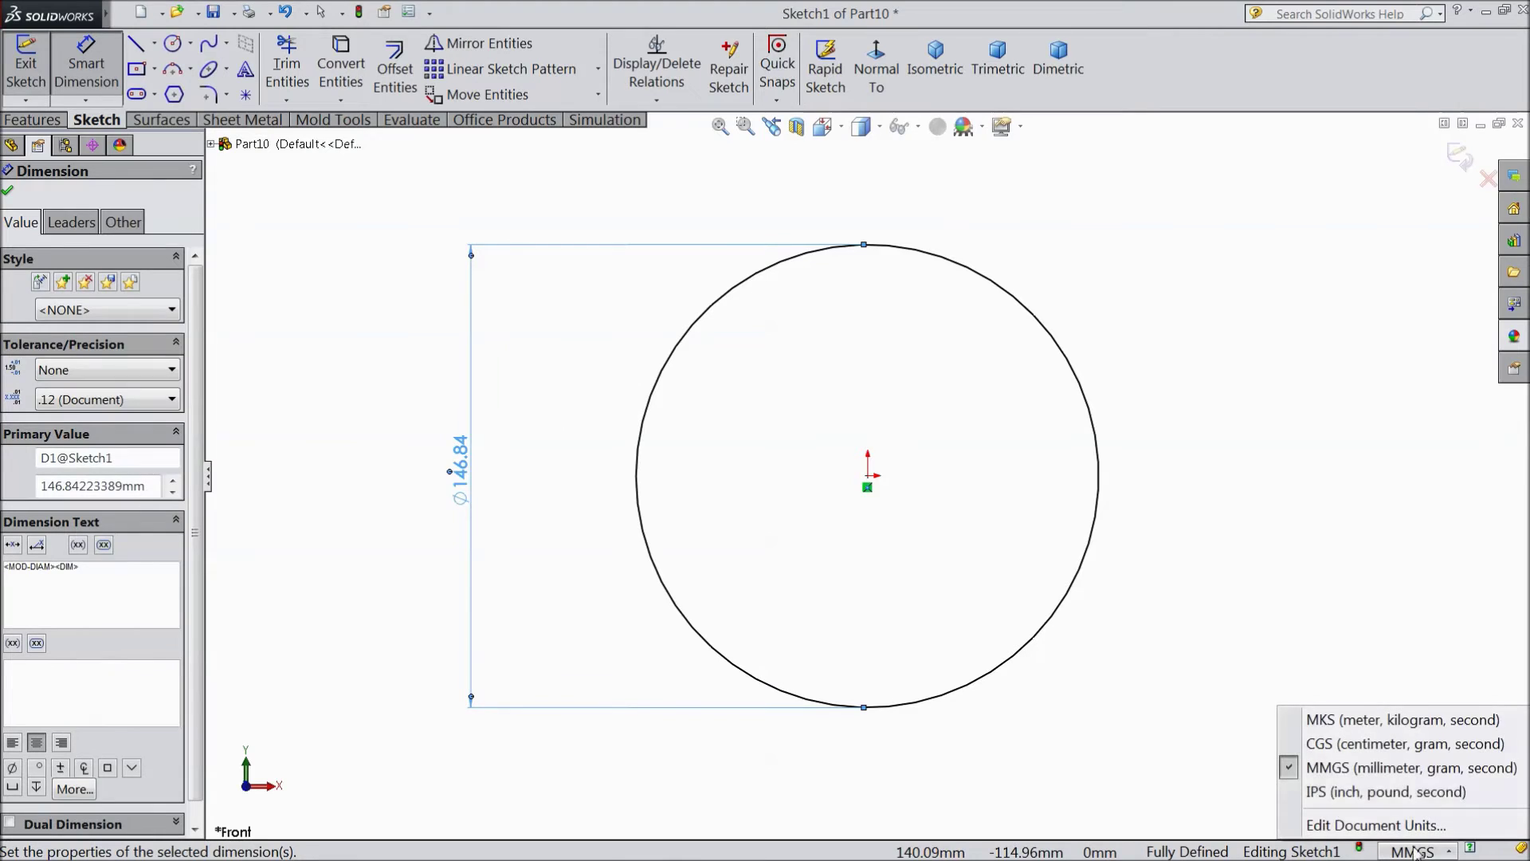
click(1337, 792)
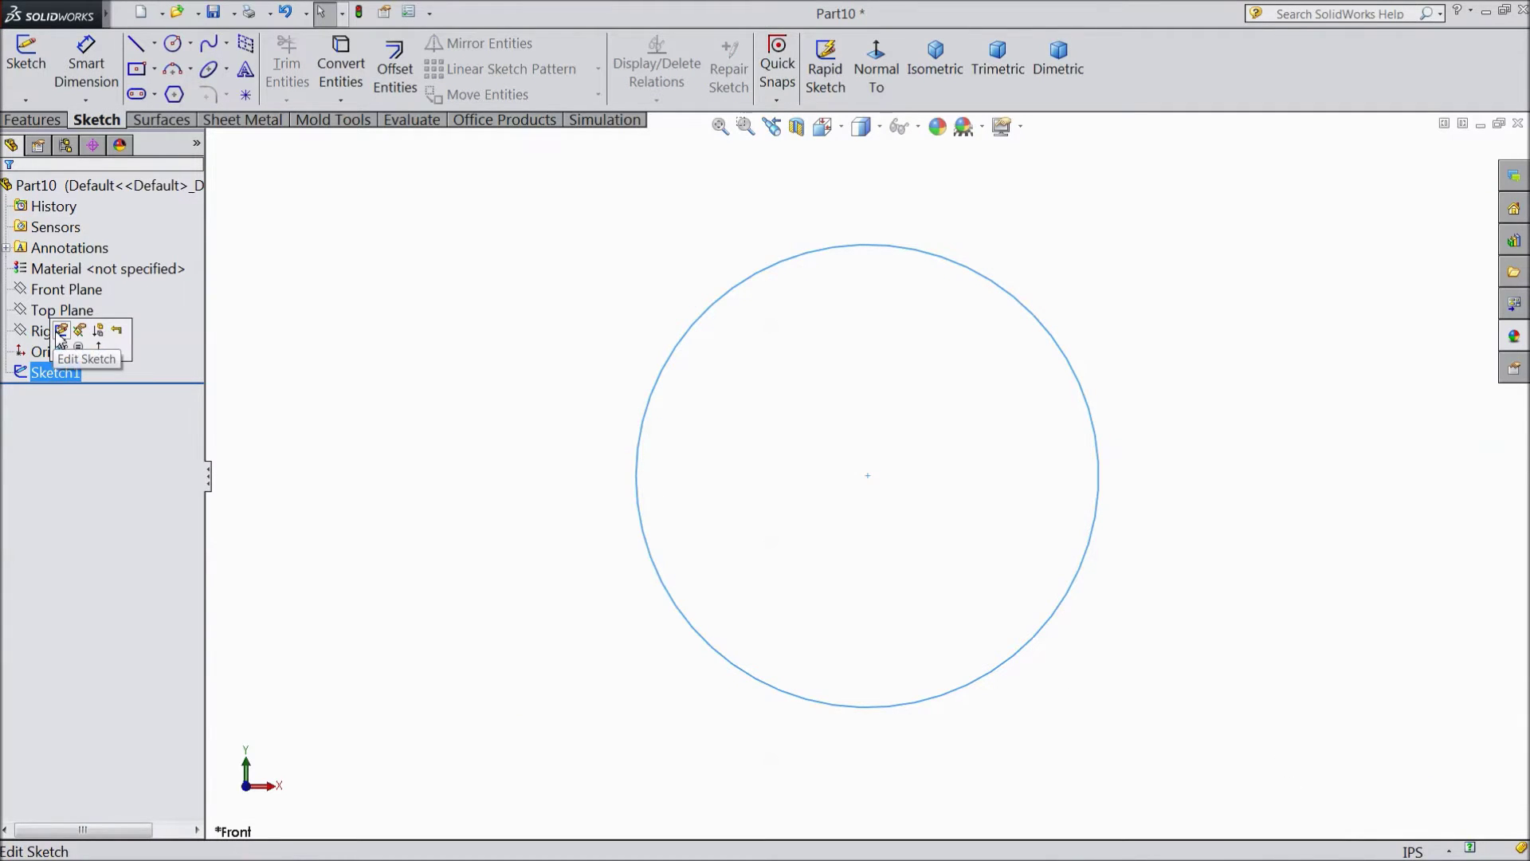
- Change the circle's diameter dimension to 1.624 in
click(68, 343)
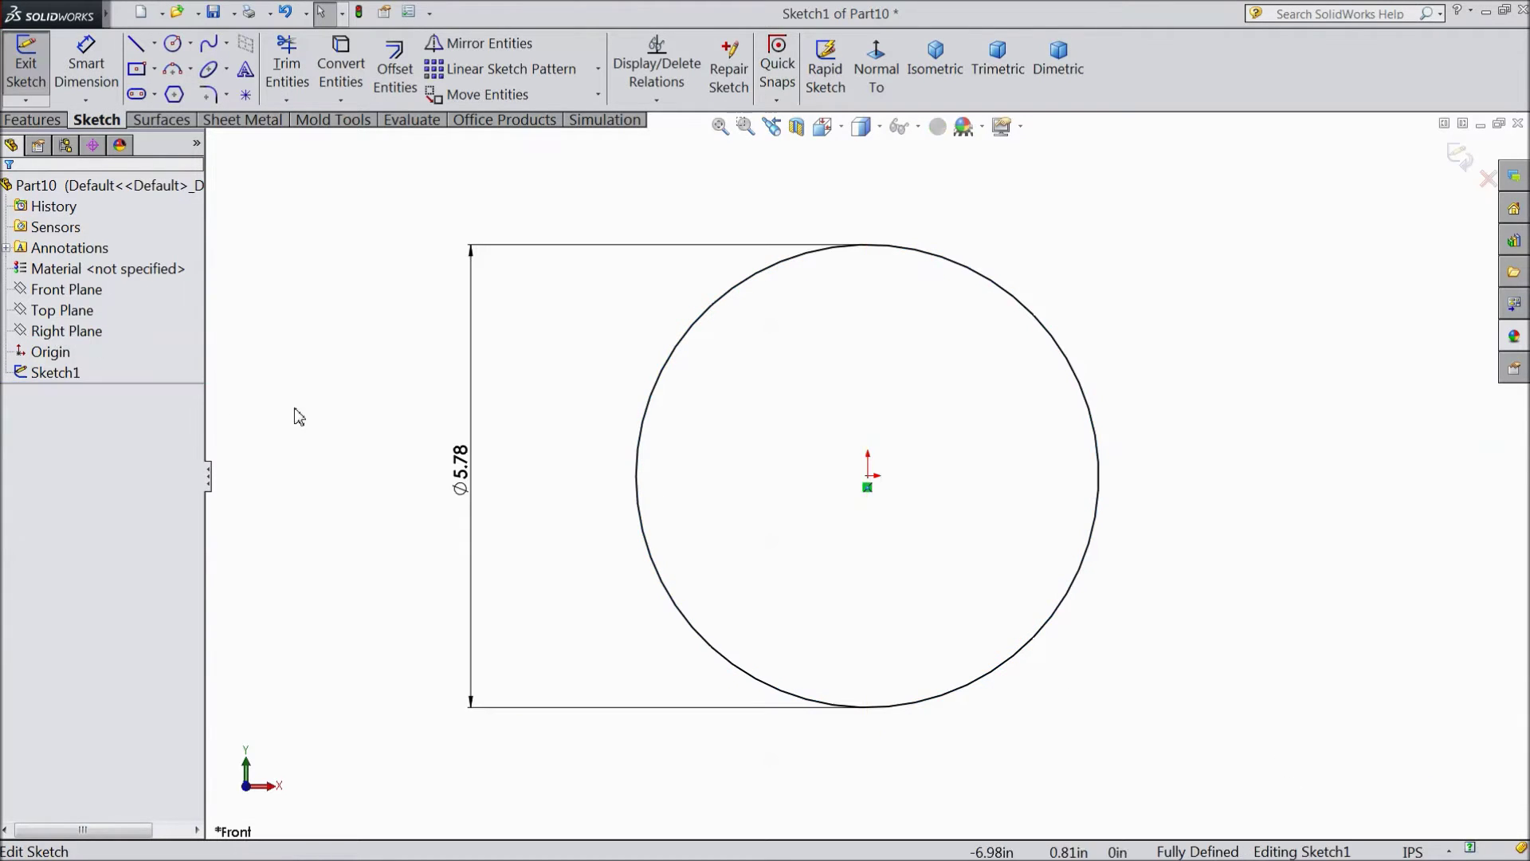
double_click(466, 478)
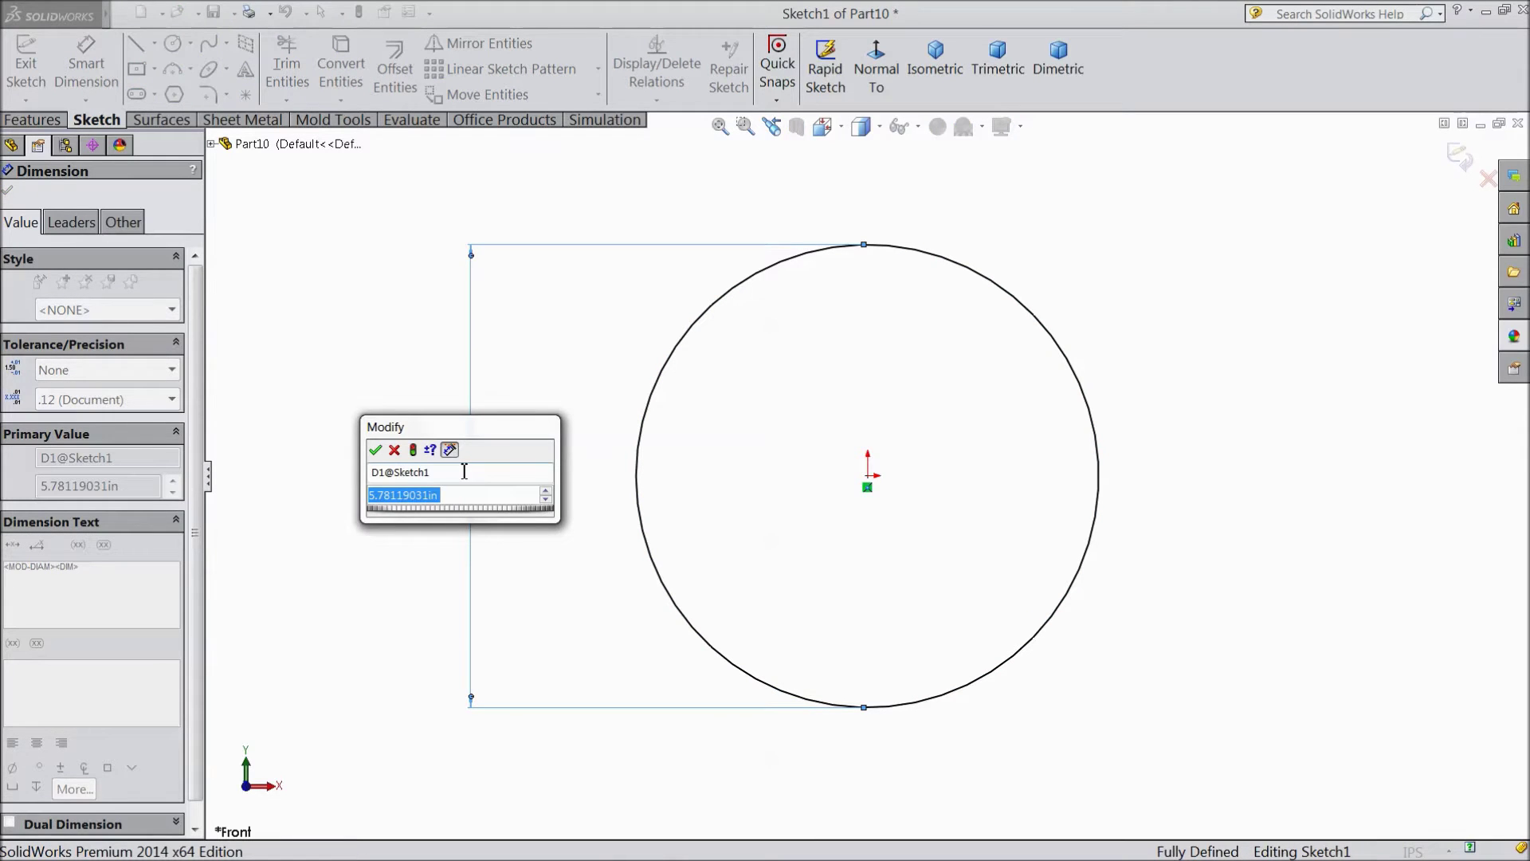
text(1.624)
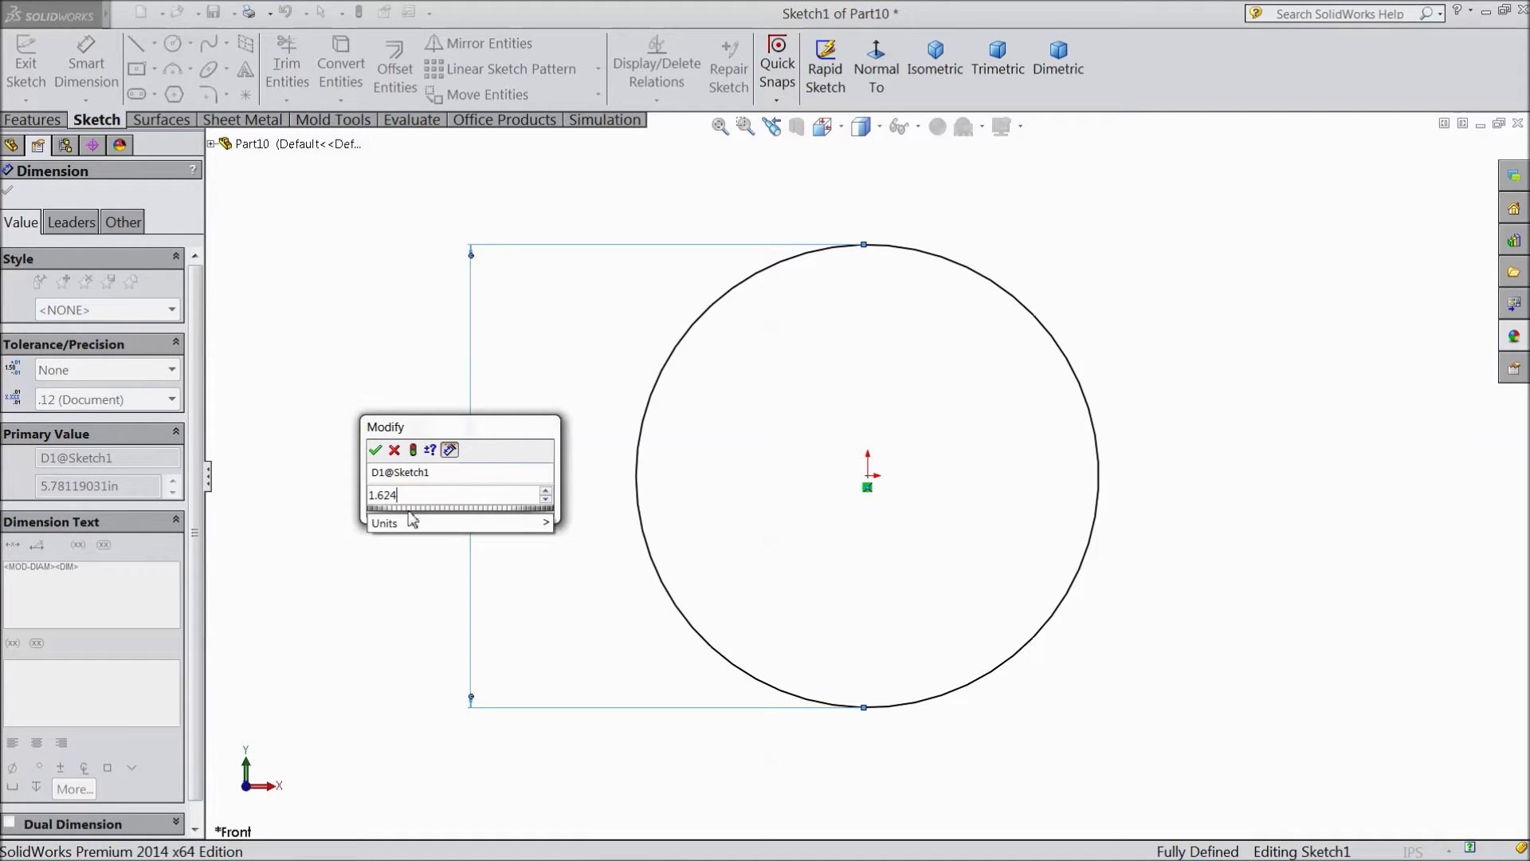
click(375, 450)
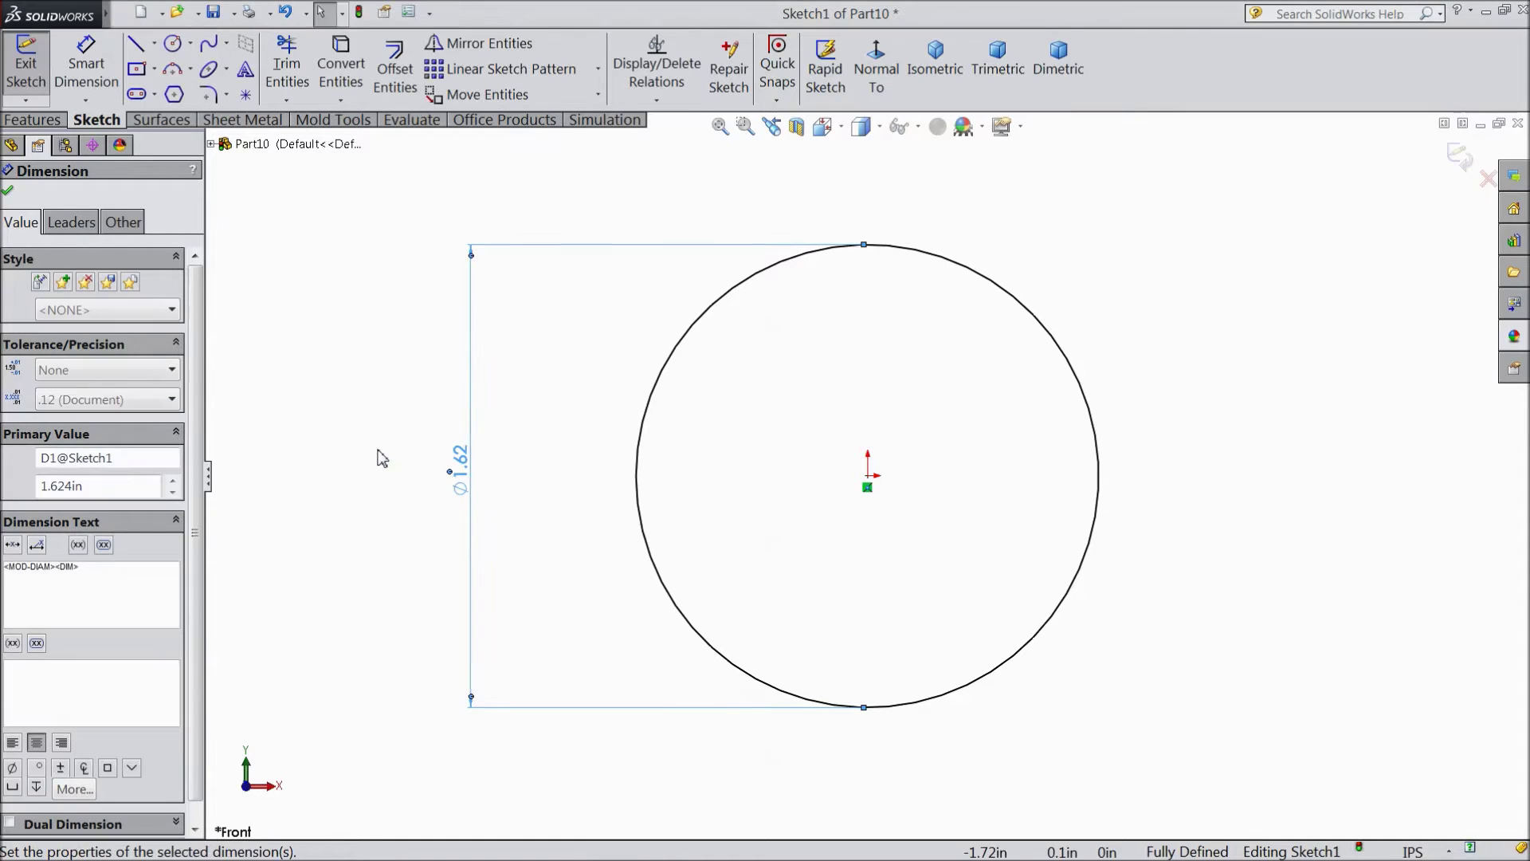
- Extrude the circle 0.5 in into a solid disc
click(32, 119)
click(36, 67)
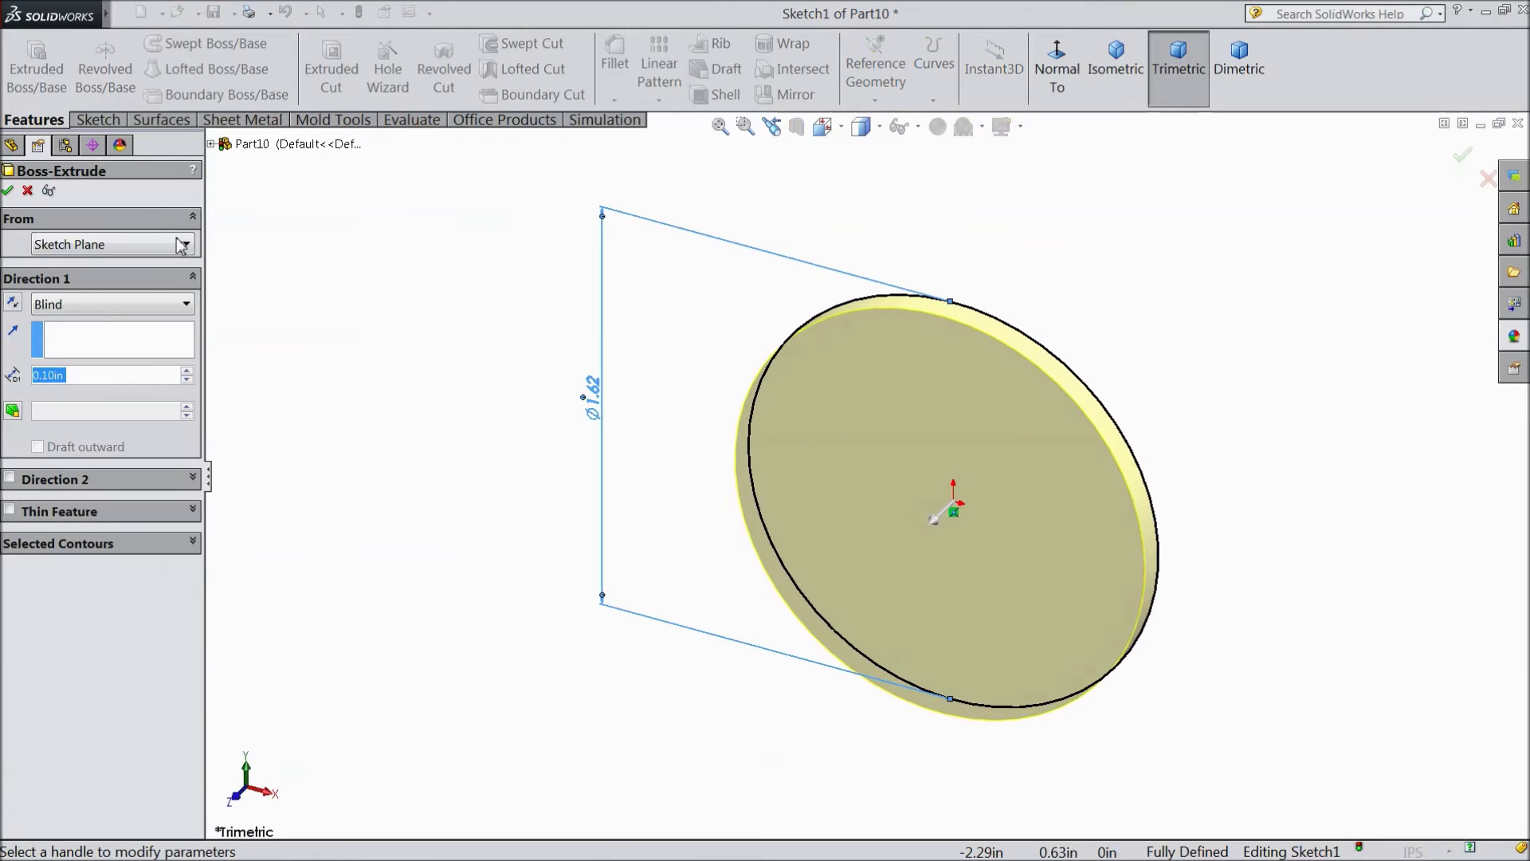
text(0.5)
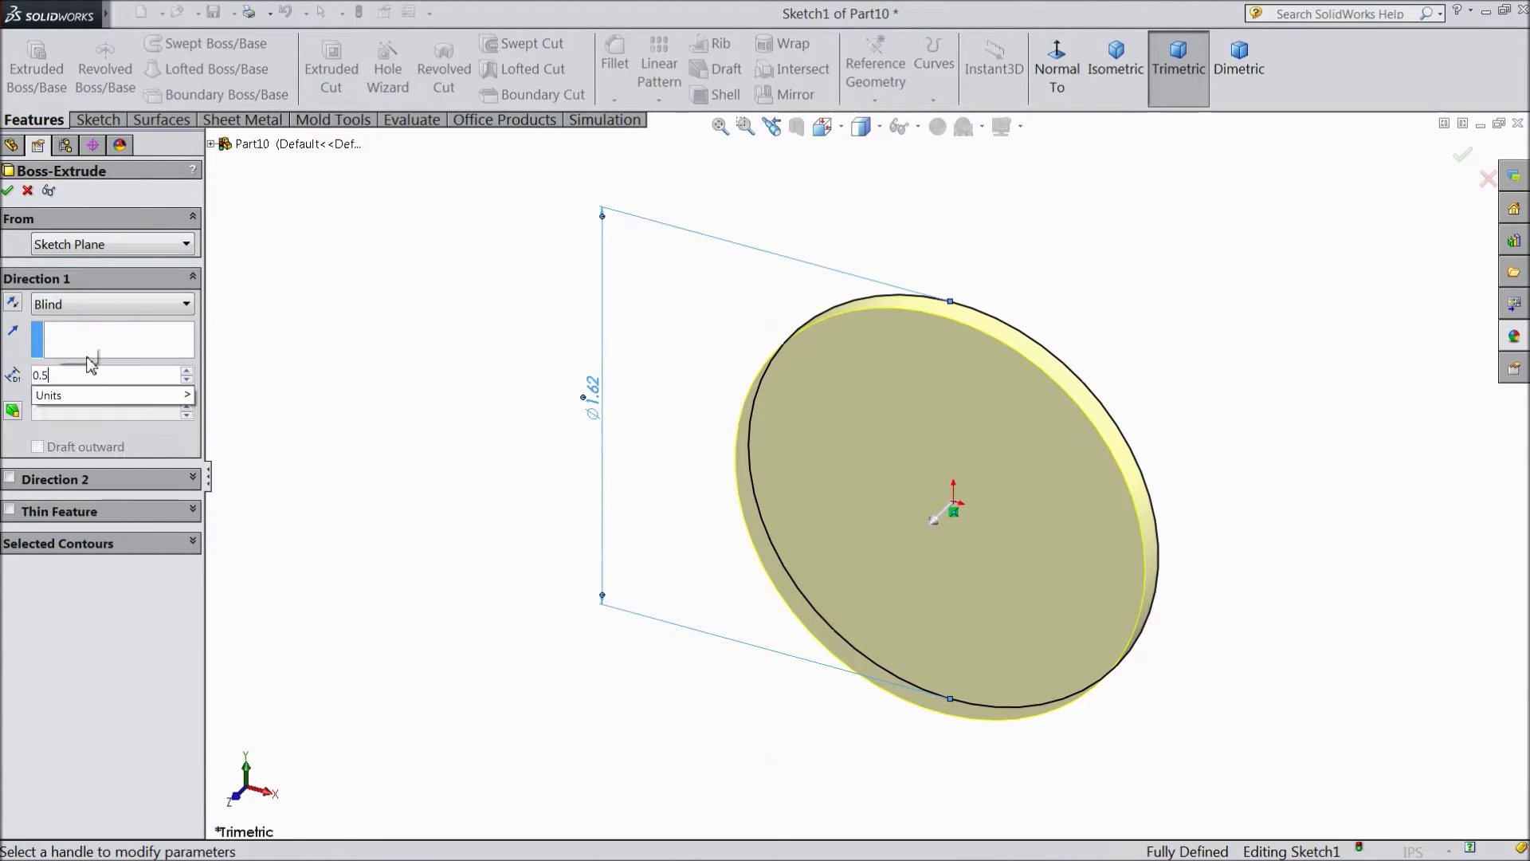
key(Return)
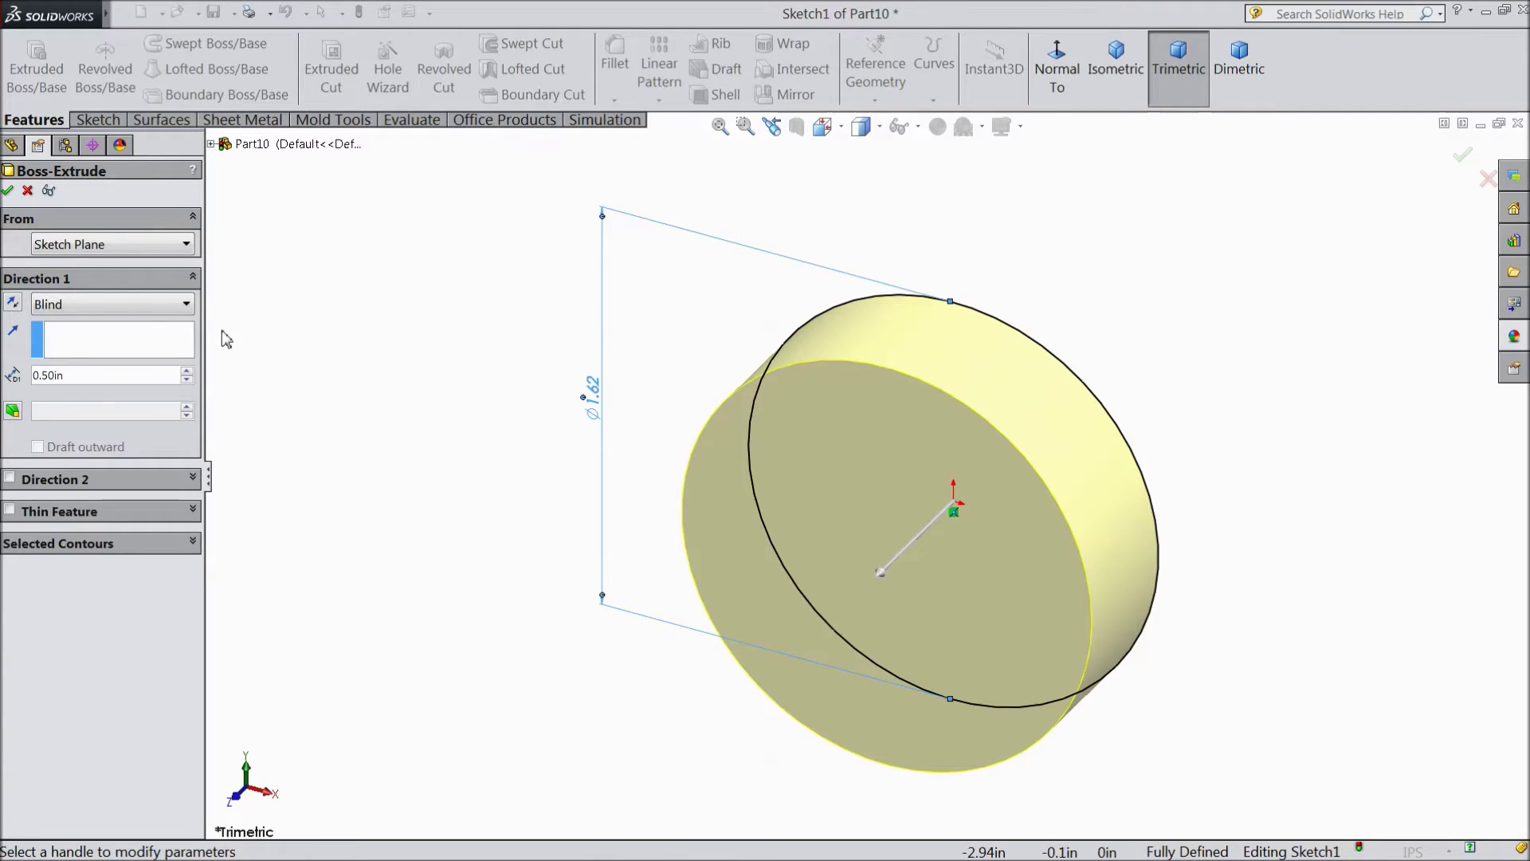
click(9, 190)
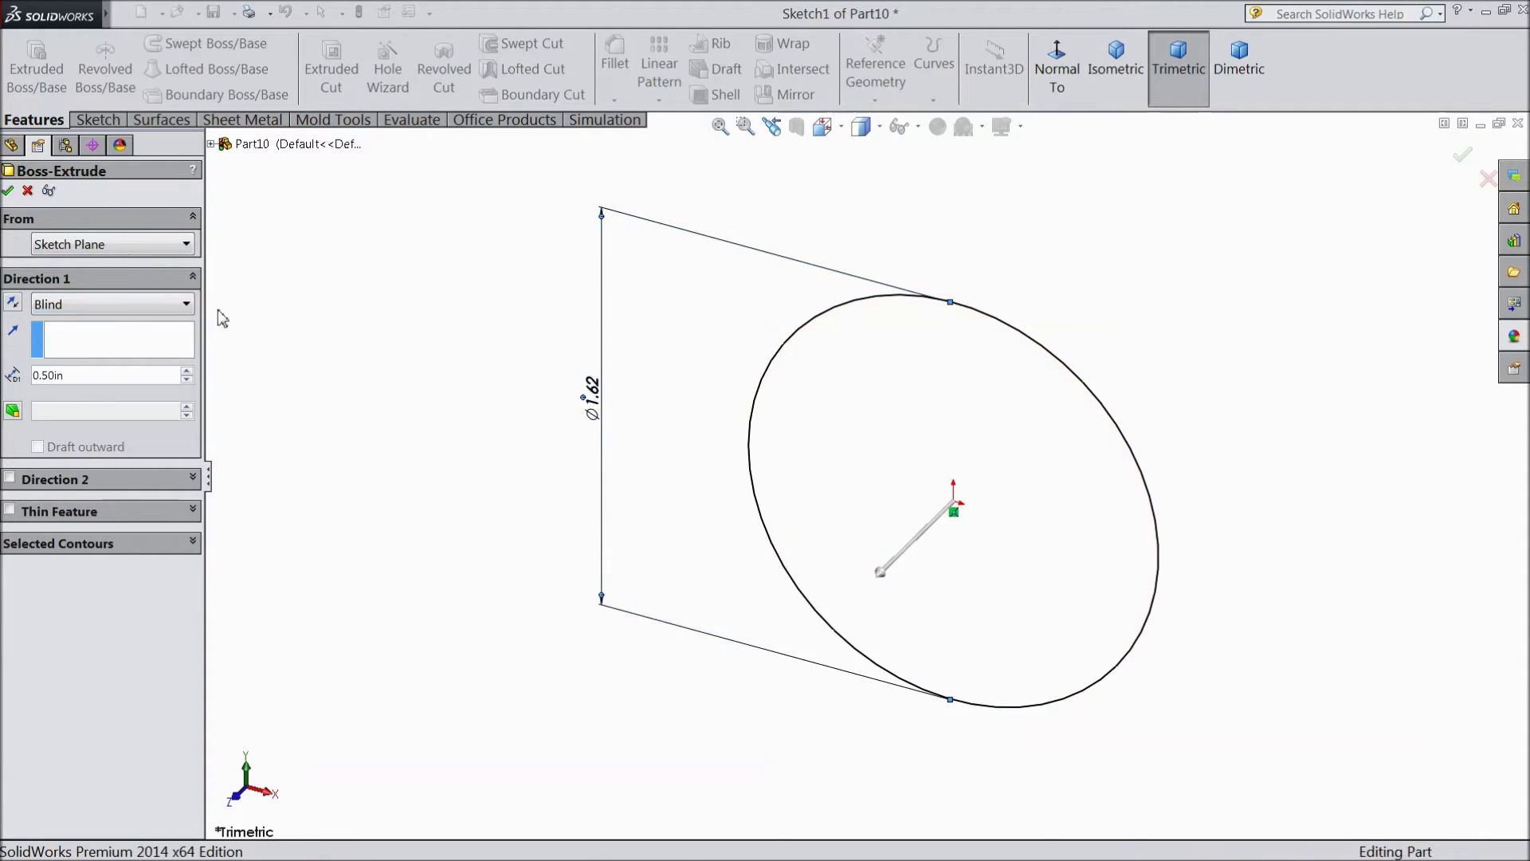
scroll(745, 536, up, 3)
click(850, 557)
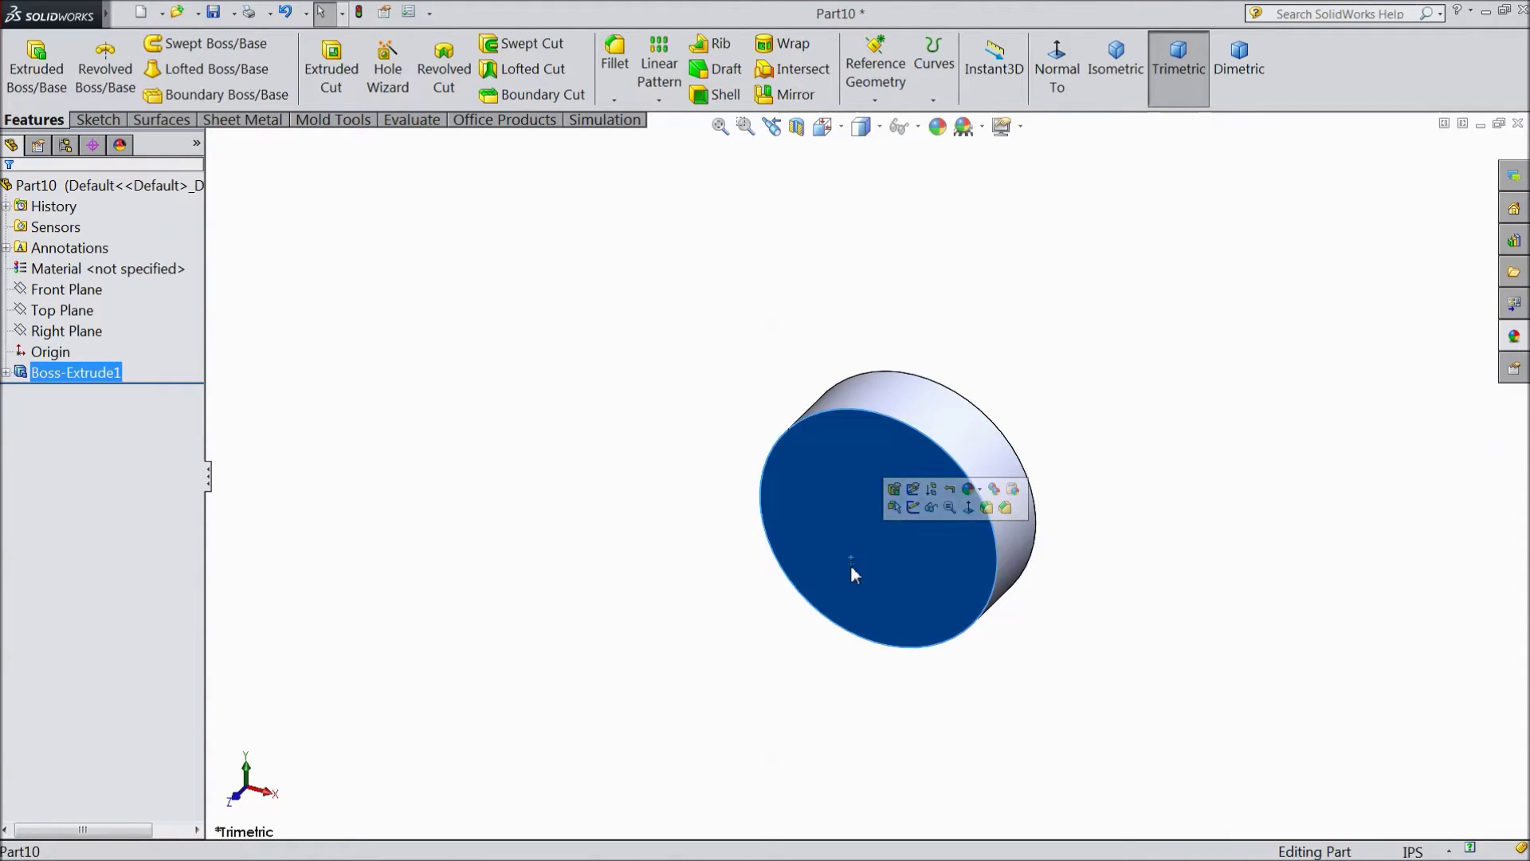
- Draw an origin-centred circle as Sketch2 on the disc's front face, dimensioned Ø0.6875 in
click(914, 509)
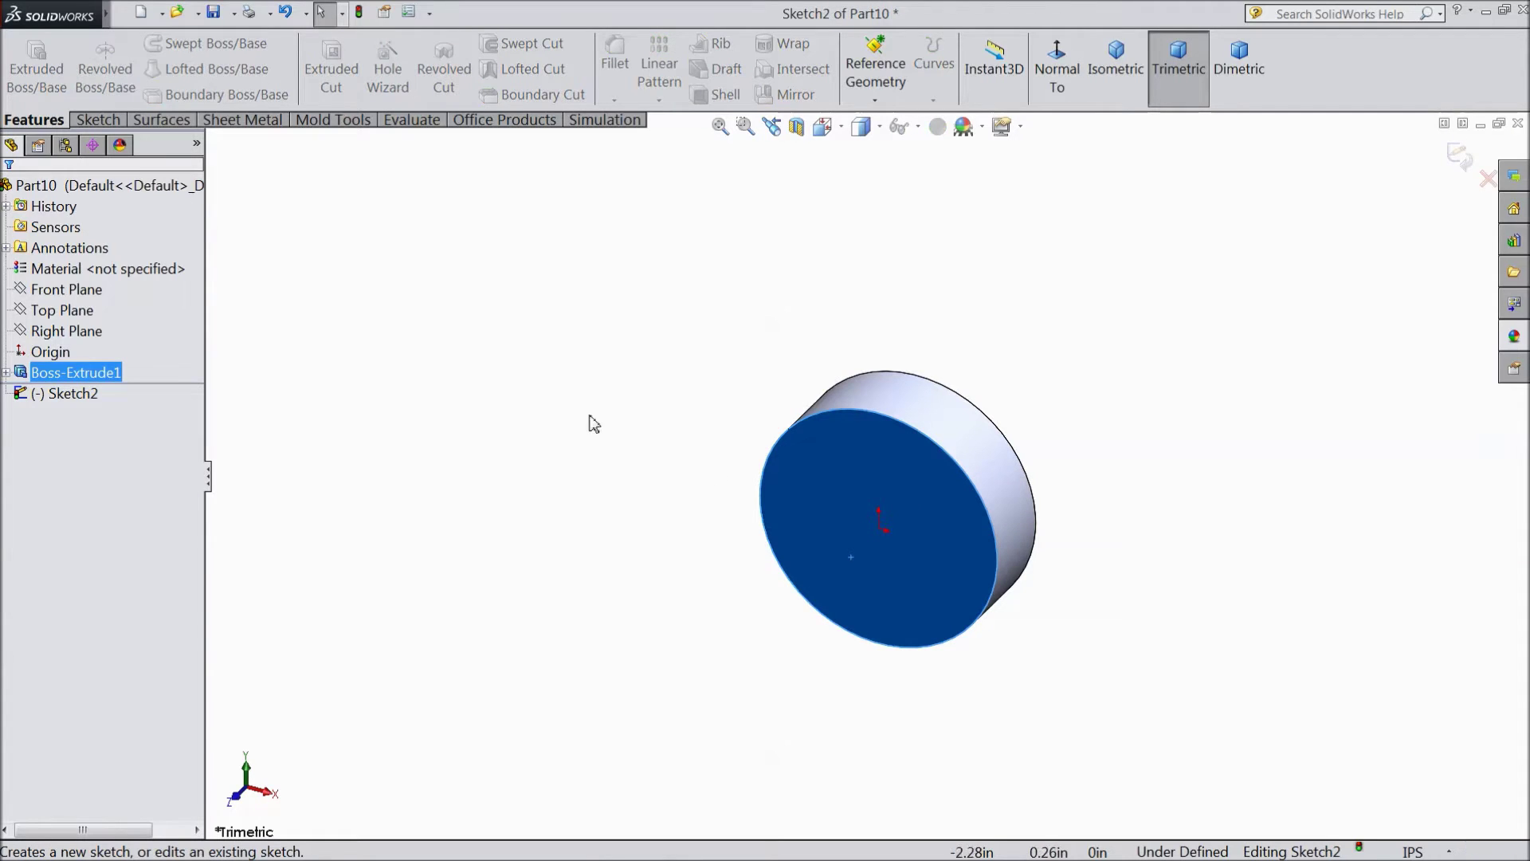
click(97, 120)
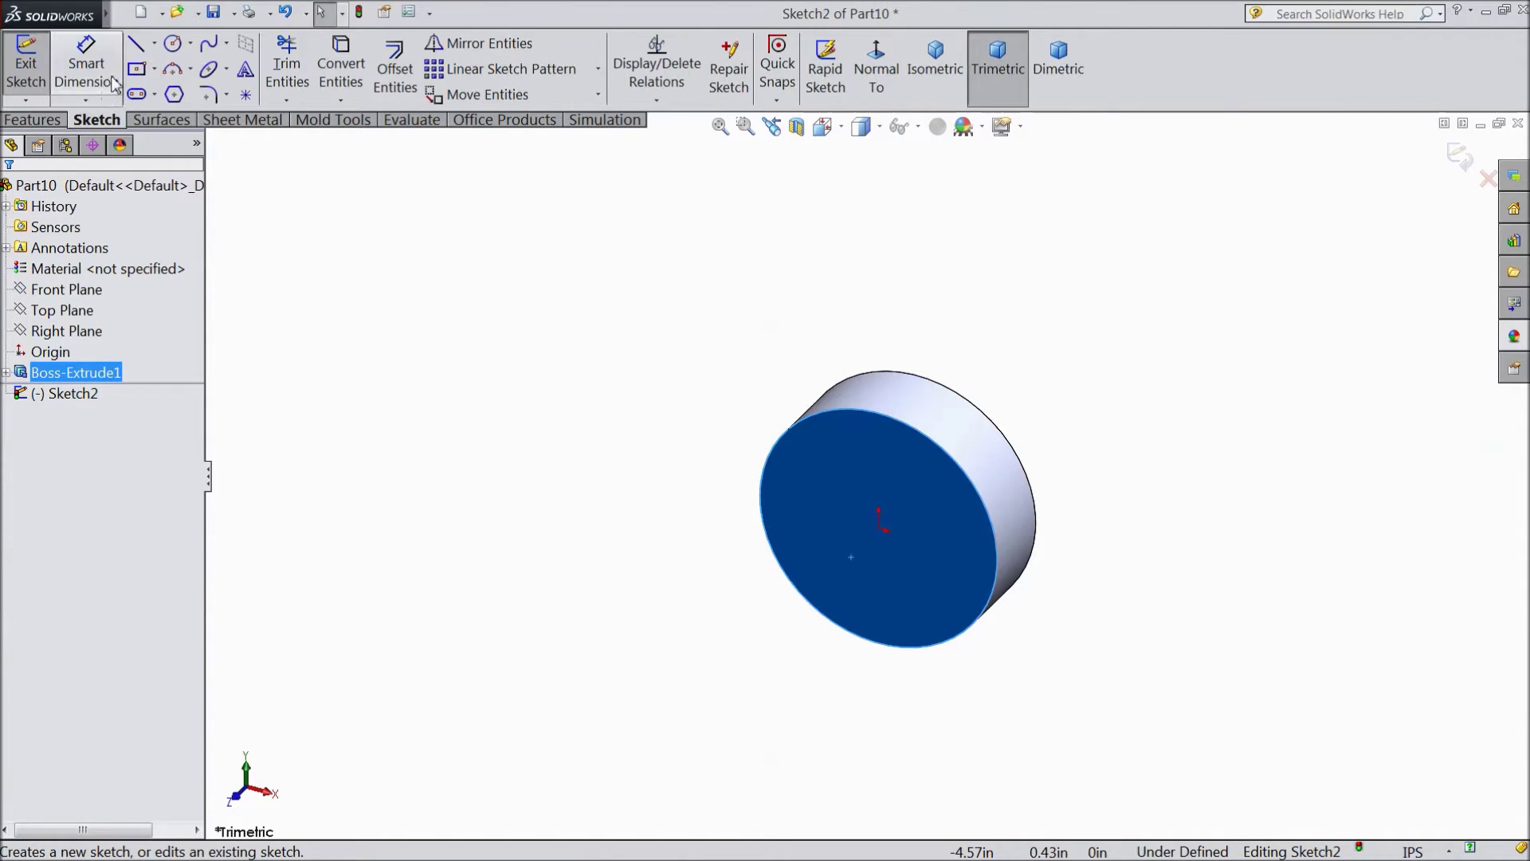
click(173, 44)
drag(879, 528, 880, 486)
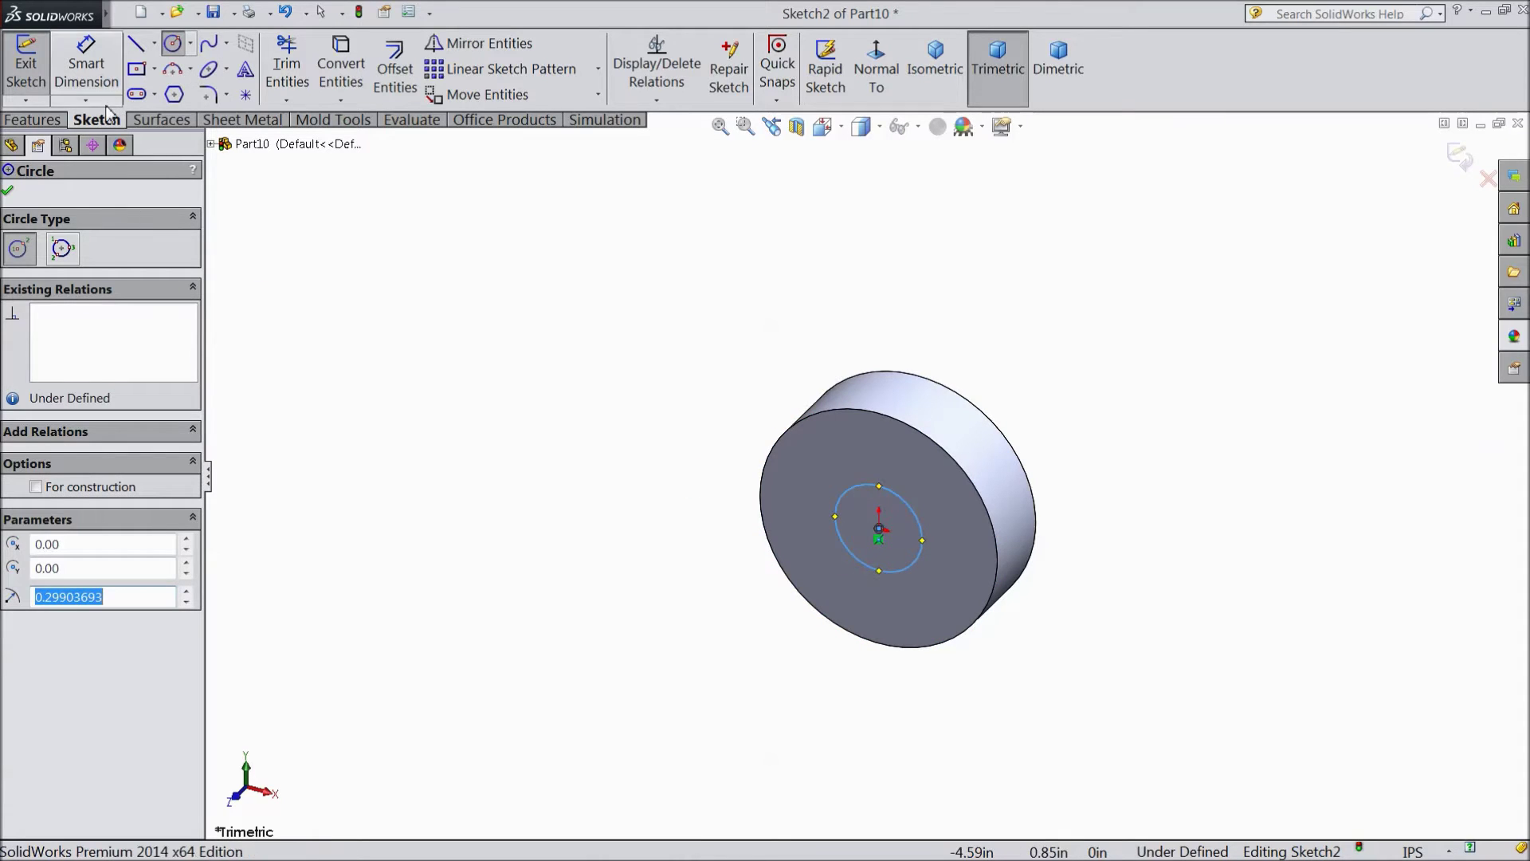
click(86, 65)
click(839, 522)
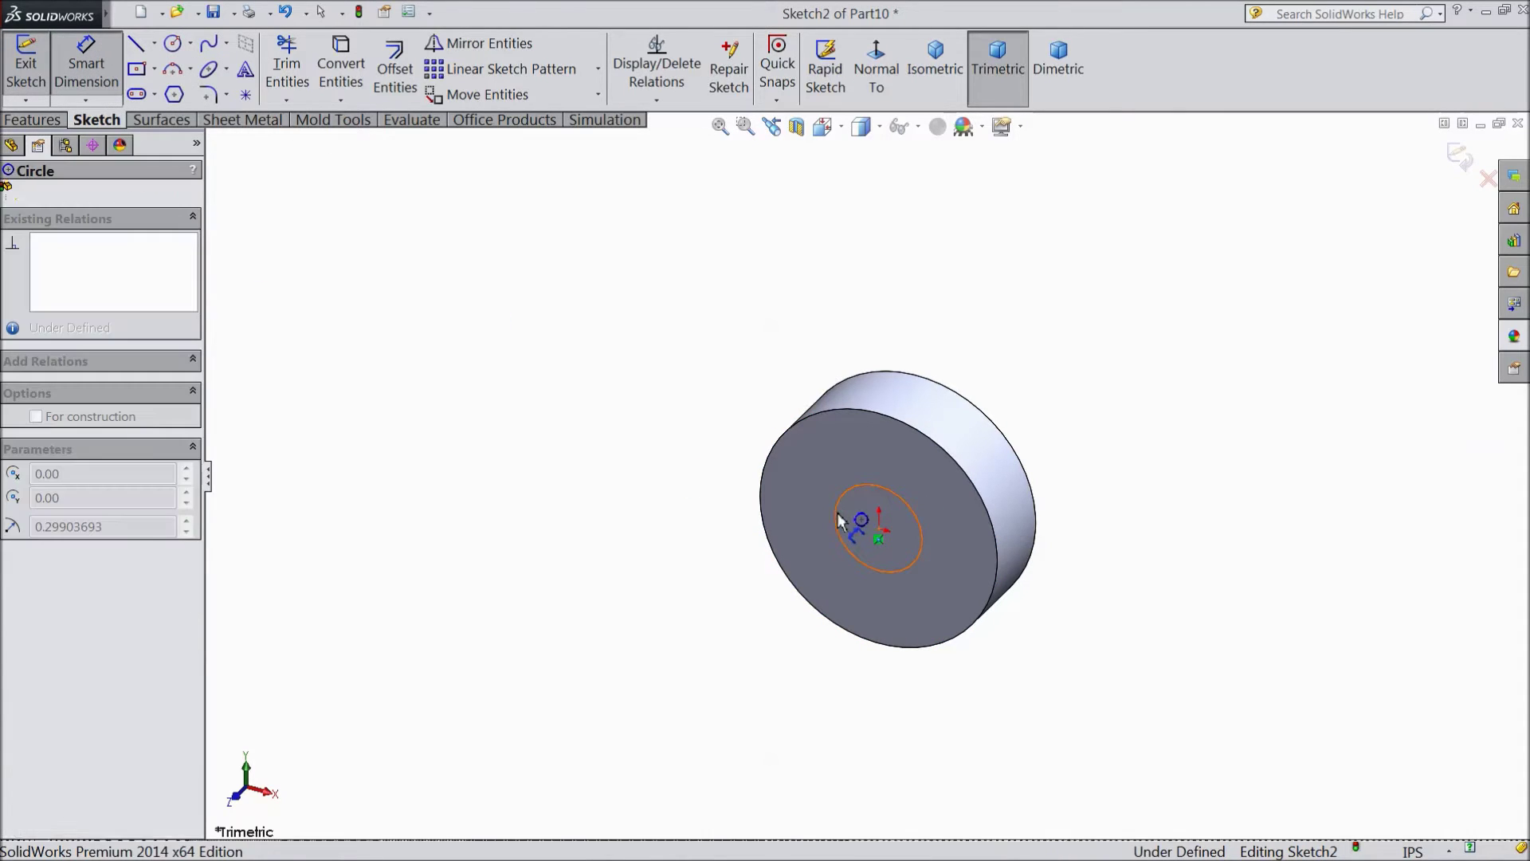
click(578, 457)
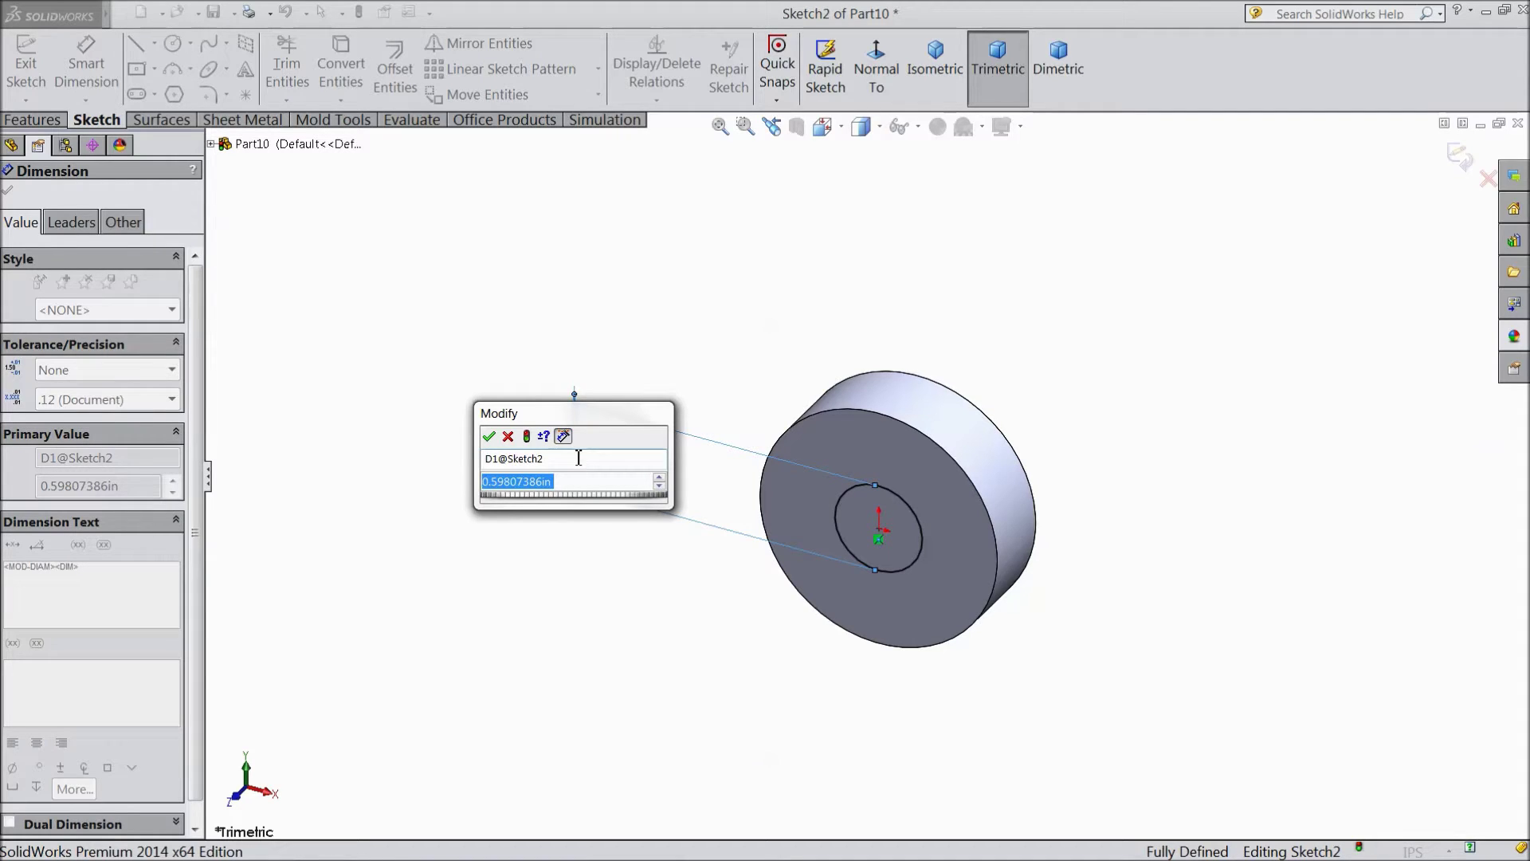
text(0.6)
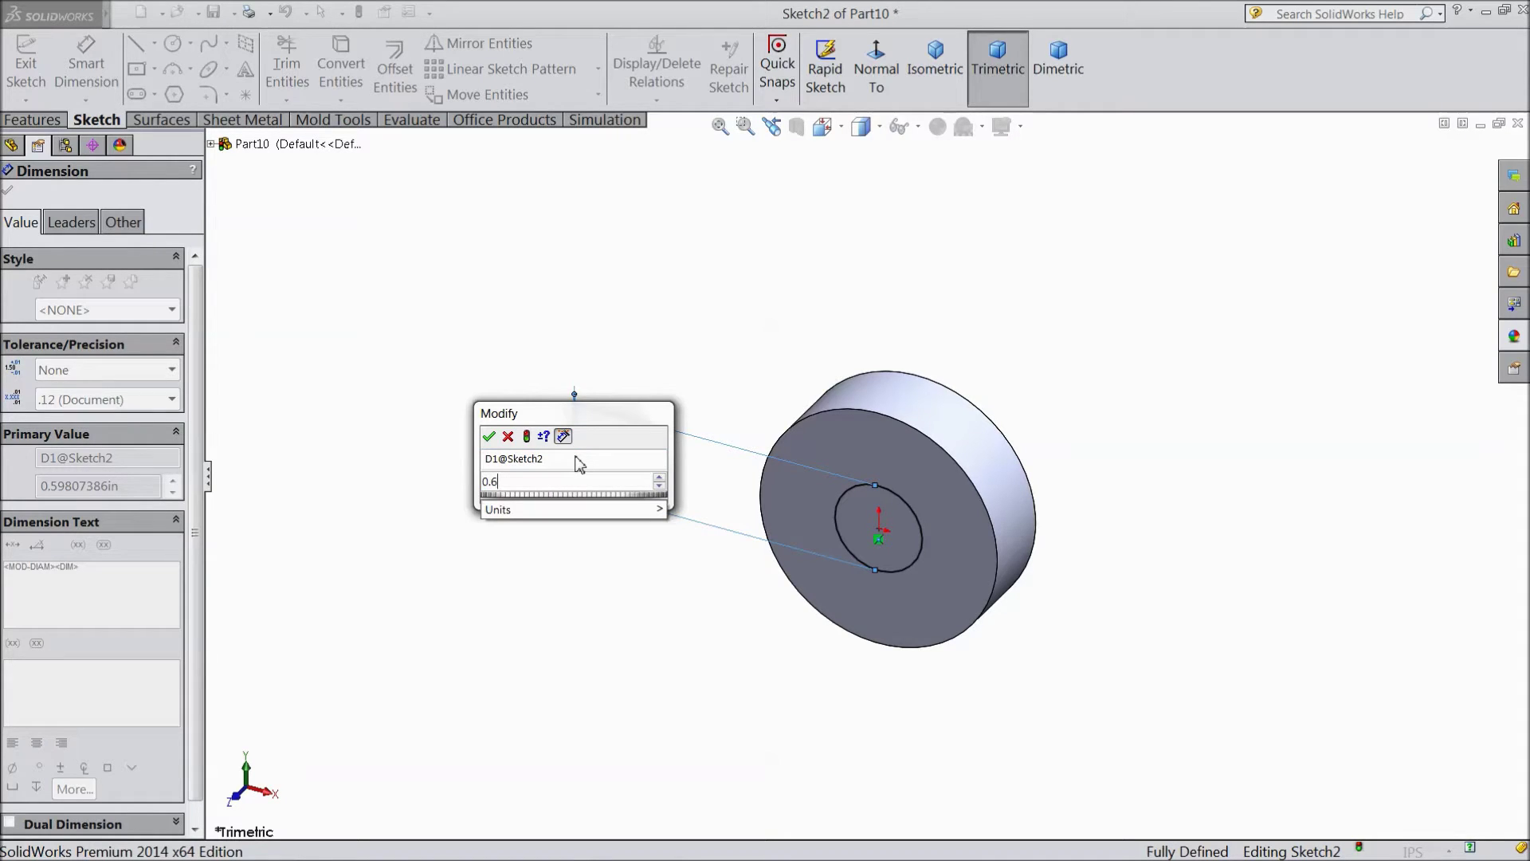
text(875)
click(490, 438)
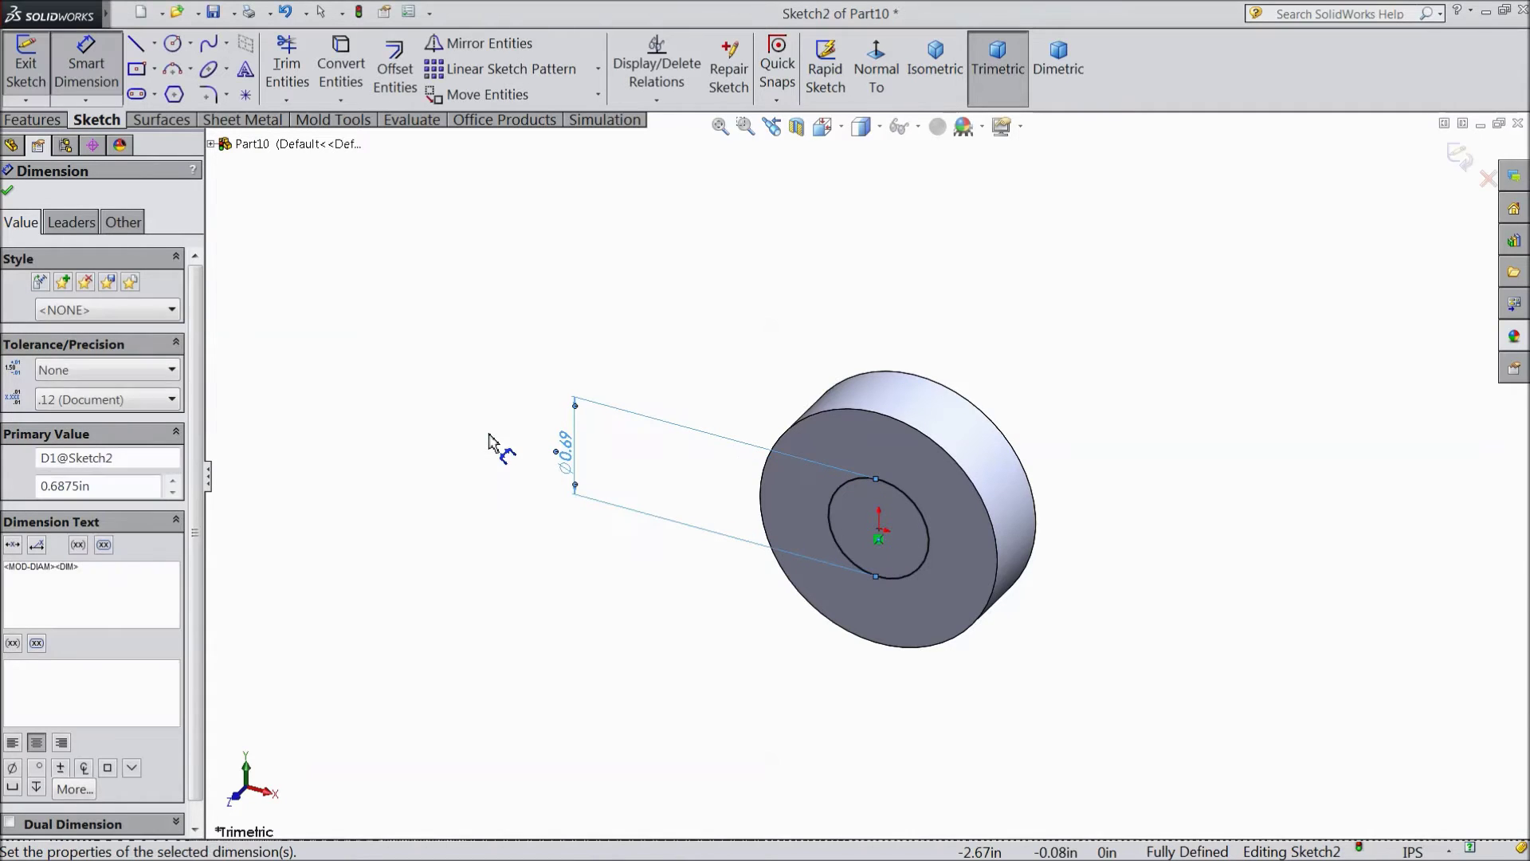
click(10, 193)
click(35, 119)
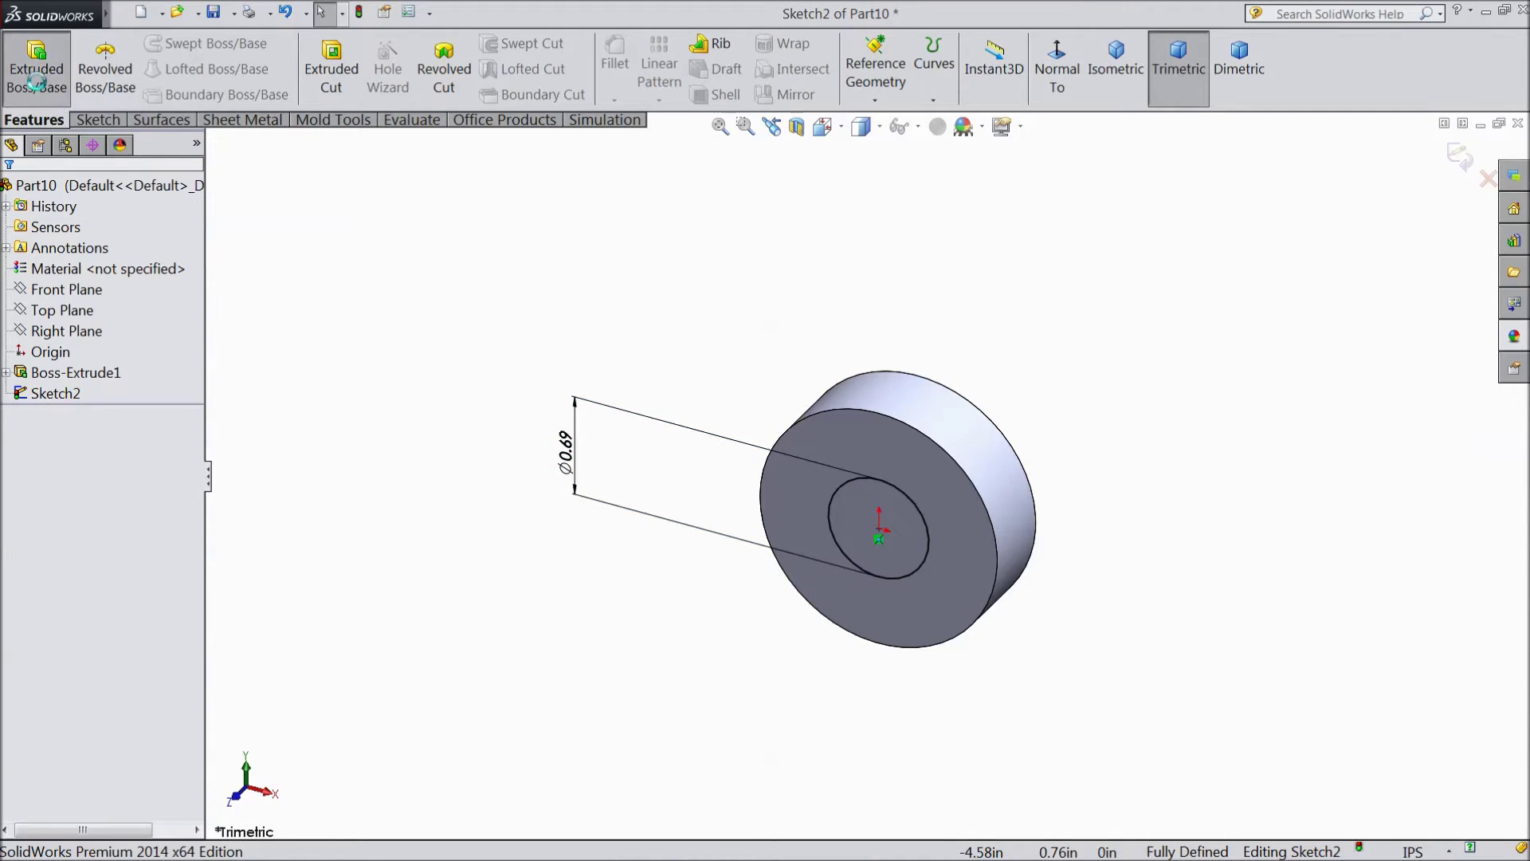
- Extrude the shaft sketch 8 in to form the long rod
click(35, 78)
text(8)
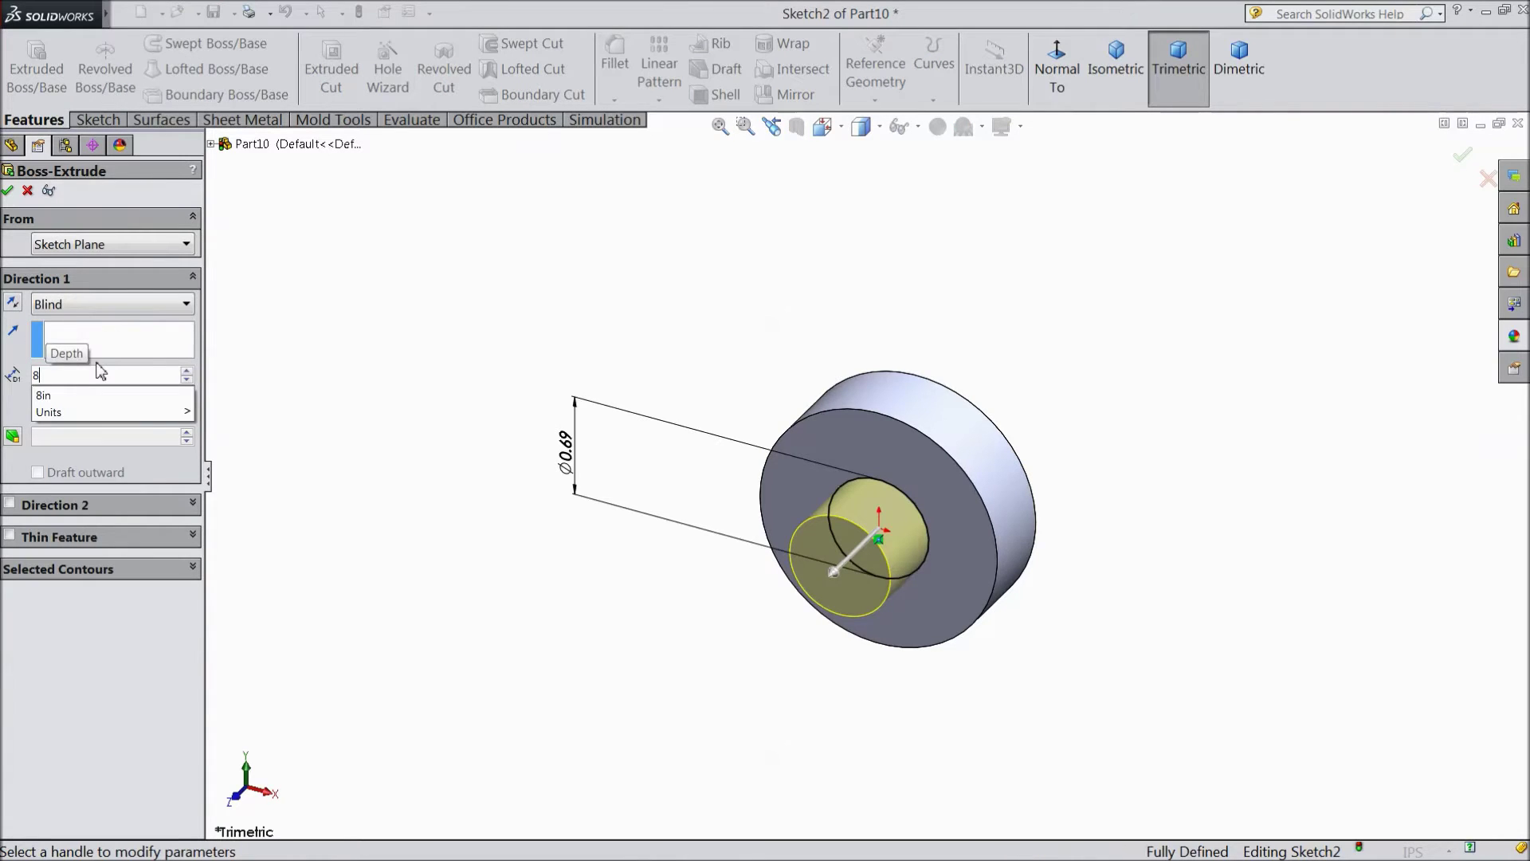
key(Return)
scroll(666, 420, up, 5)
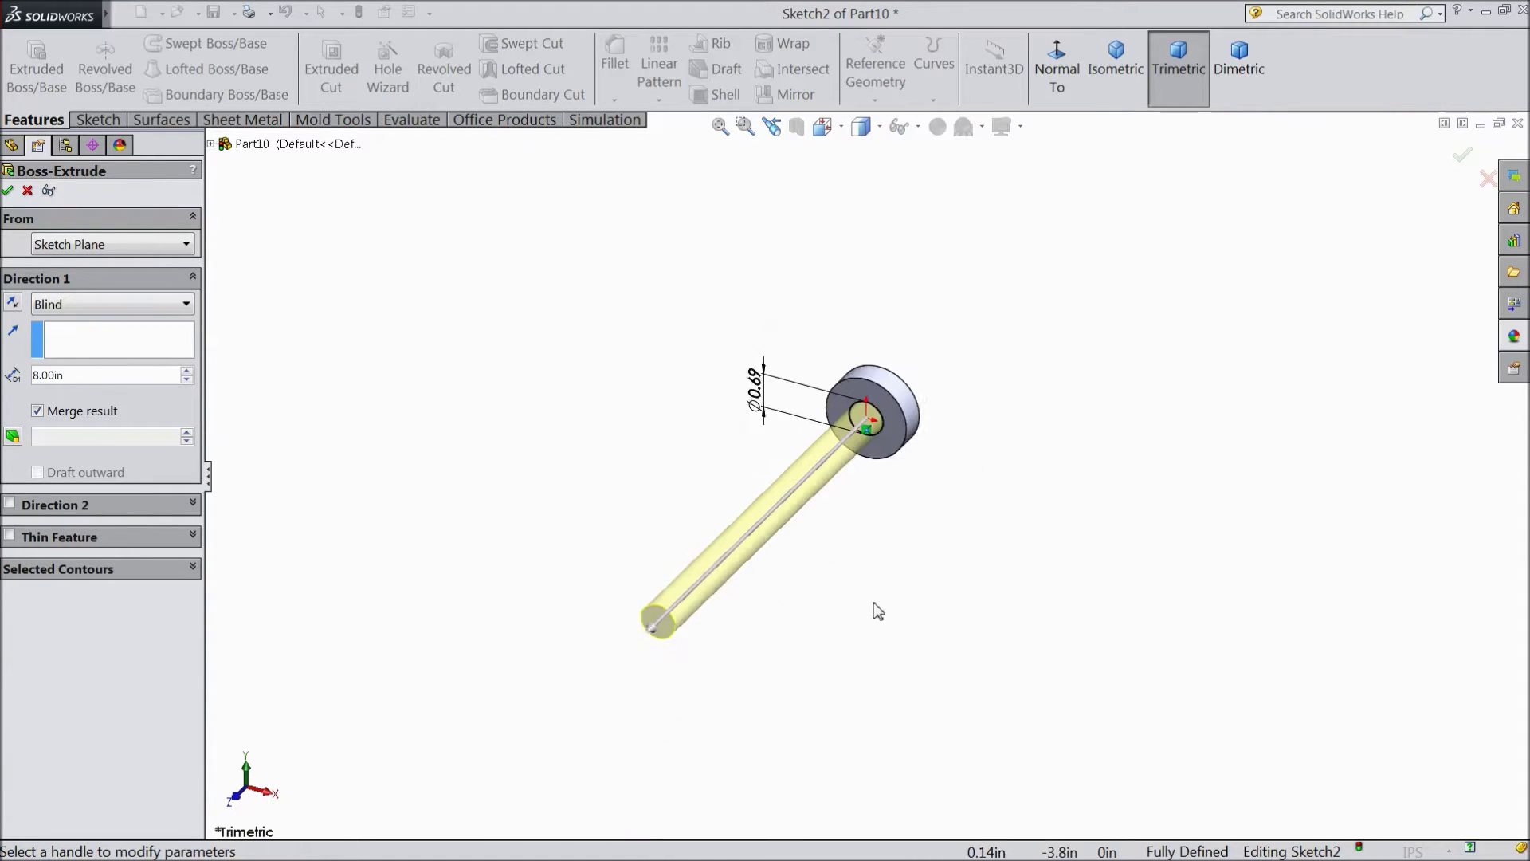
scroll(717, 444, down, 3)
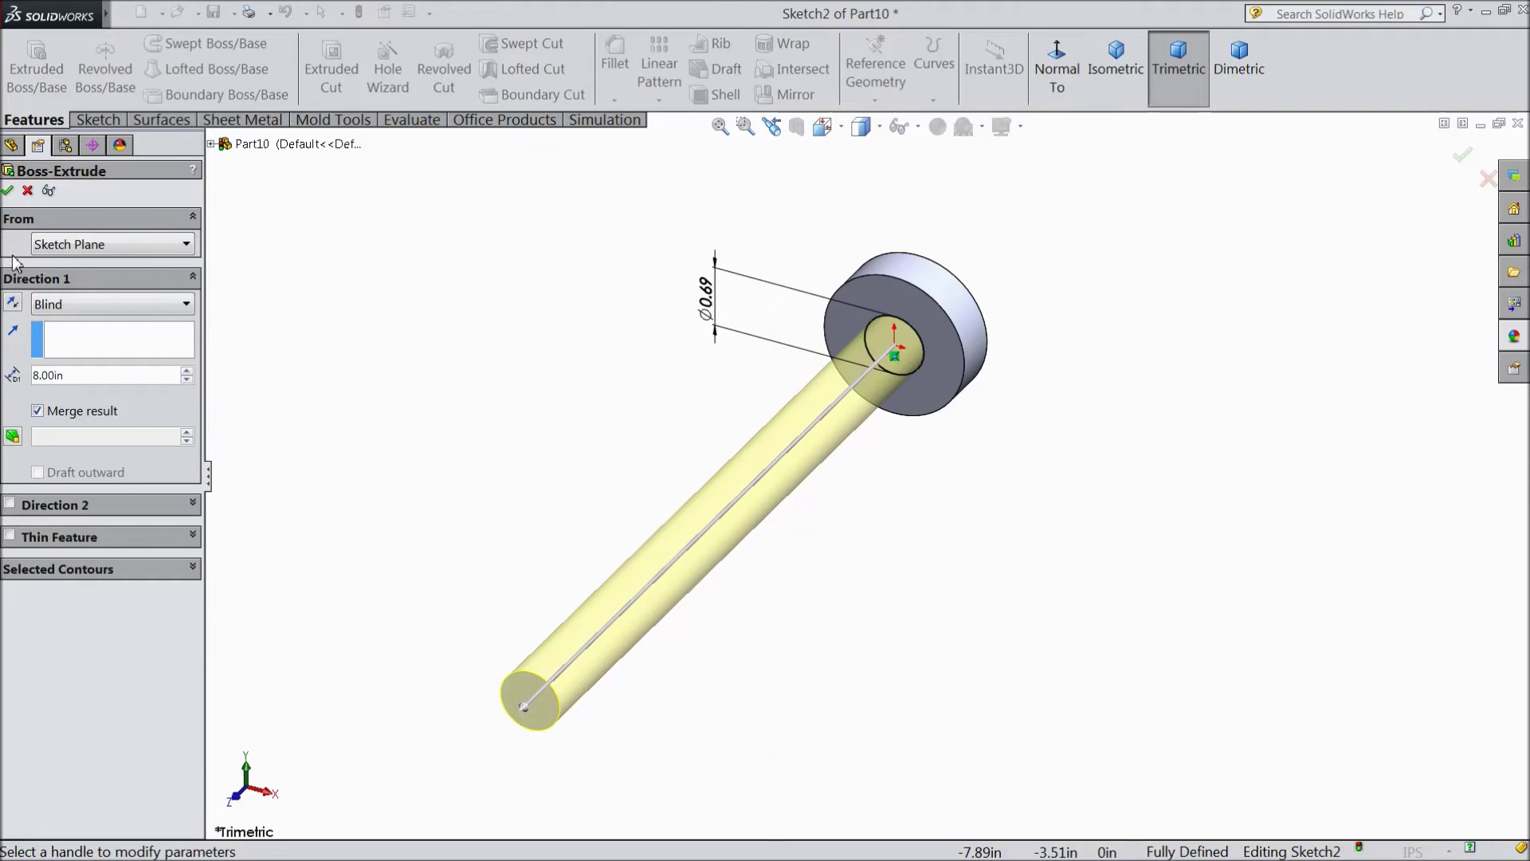
click(8, 192)
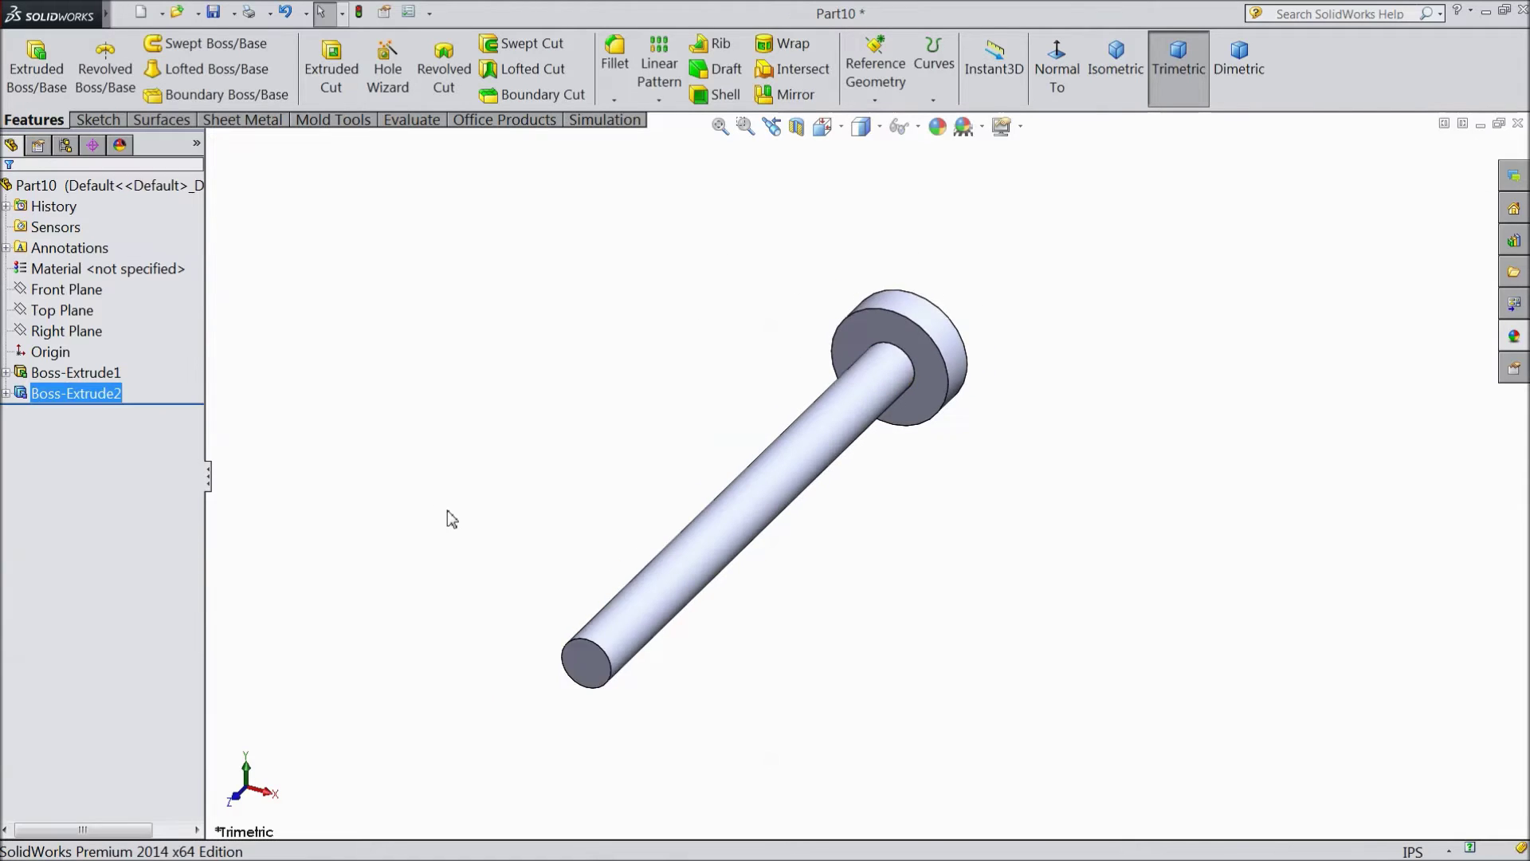
- Start a sketch on the rod's end face with an origin-centred circle
scroll(718, 685, down, 2)
click(599, 580)
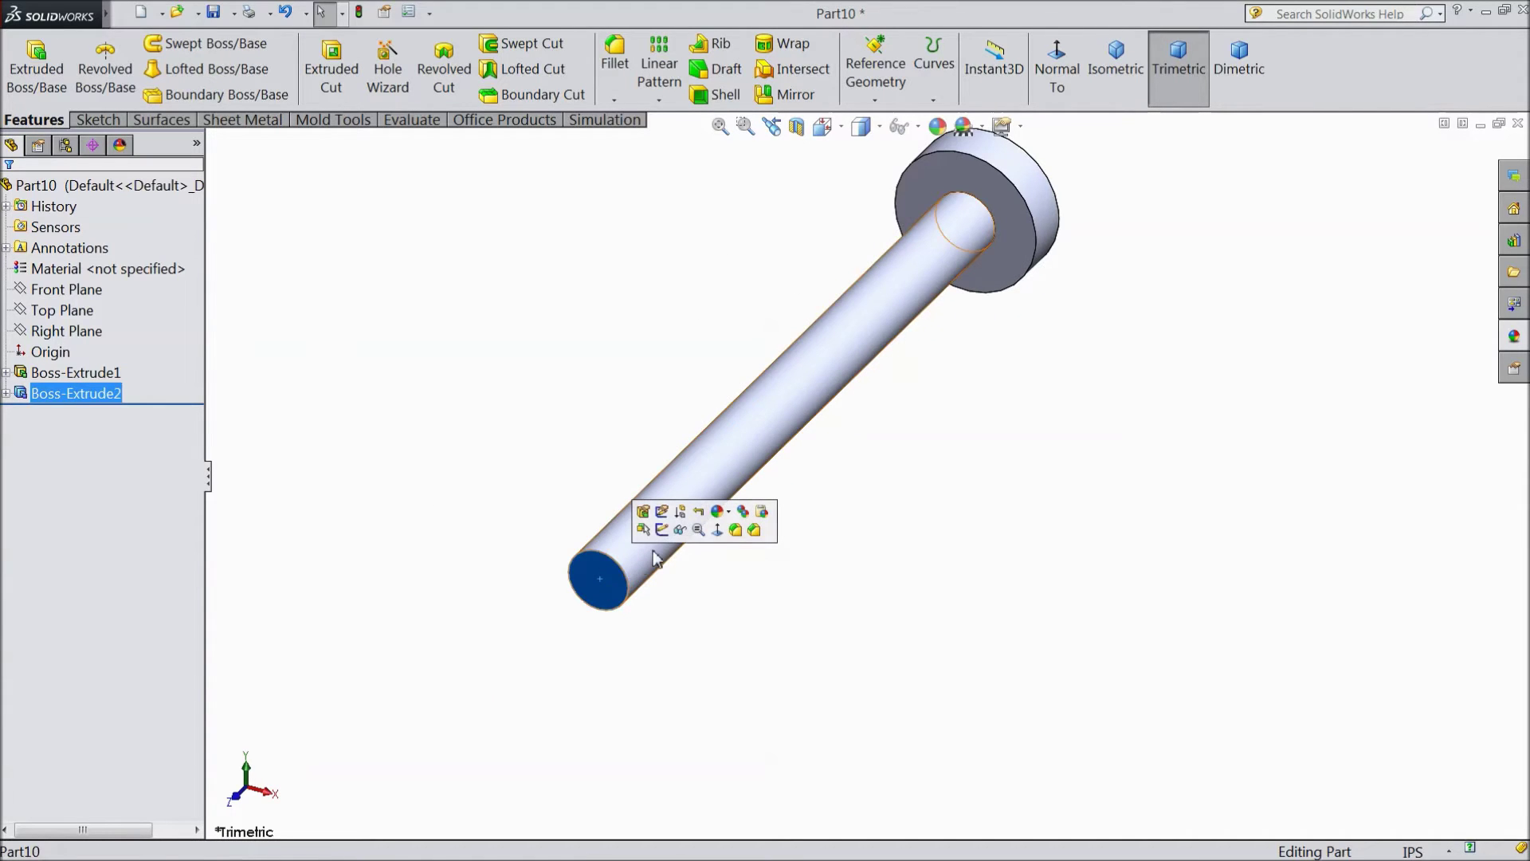
click(662, 528)
click(1055, 71)
click(97, 119)
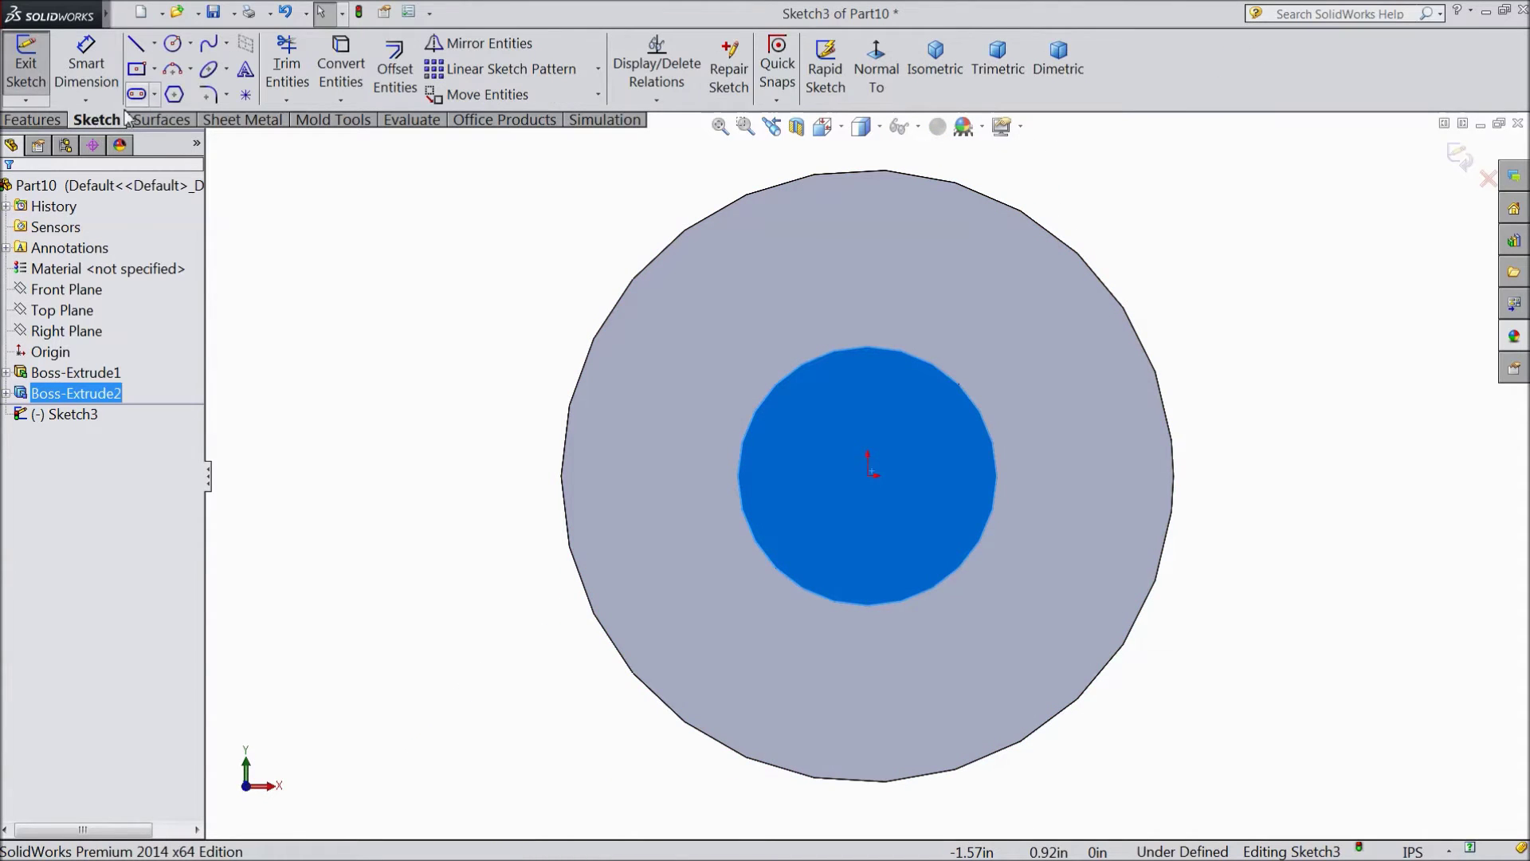
click(172, 43)
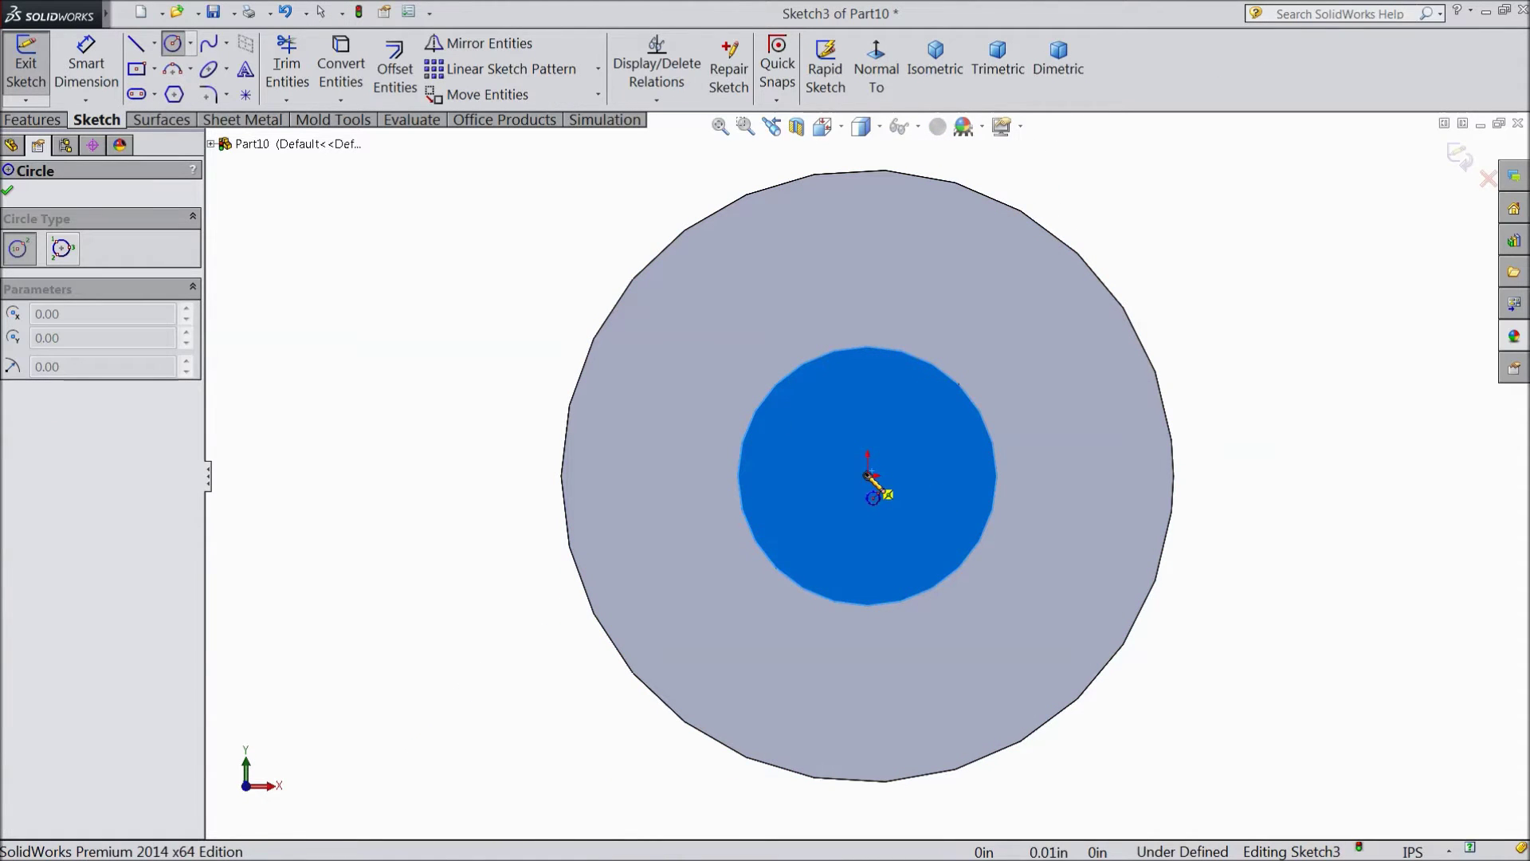
click(869, 475)
click(831, 446)
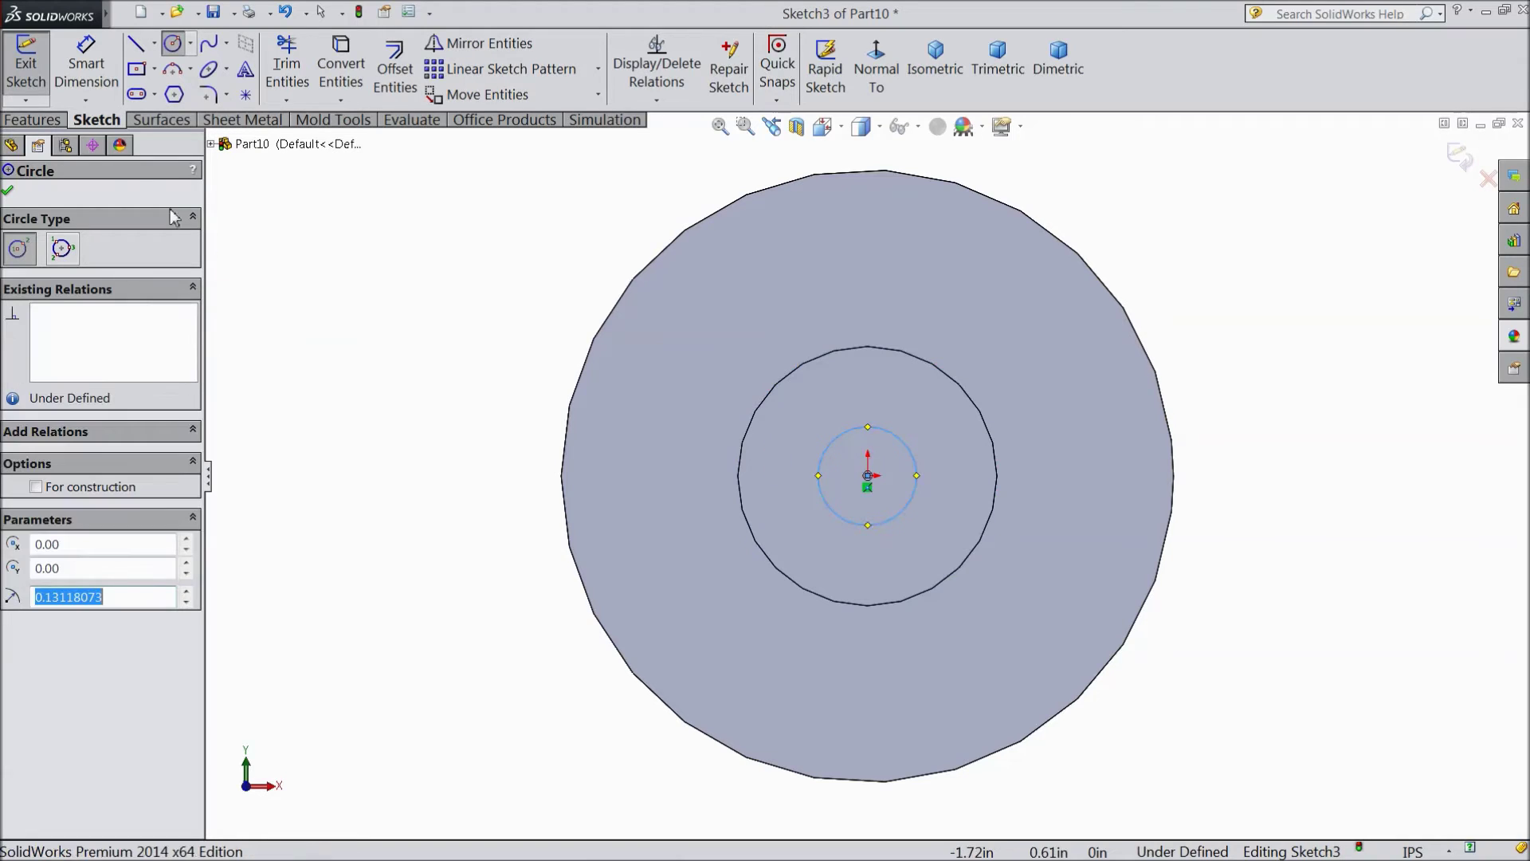
- Dimension the end-face circle to a 0.25 in diameter
click(86, 63)
click(829, 490)
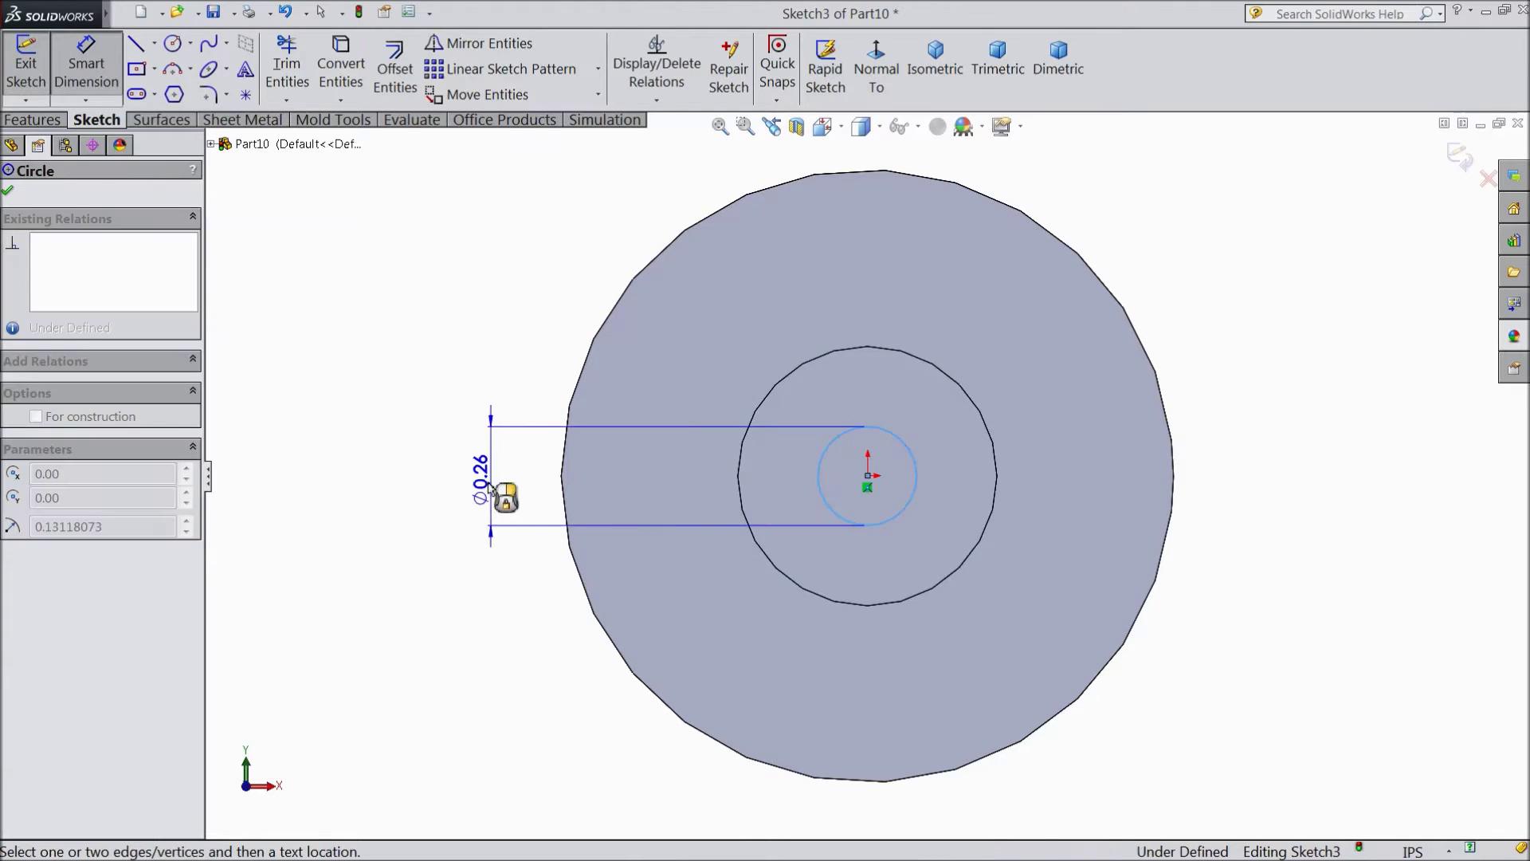
click(476, 483)
text(0.25)
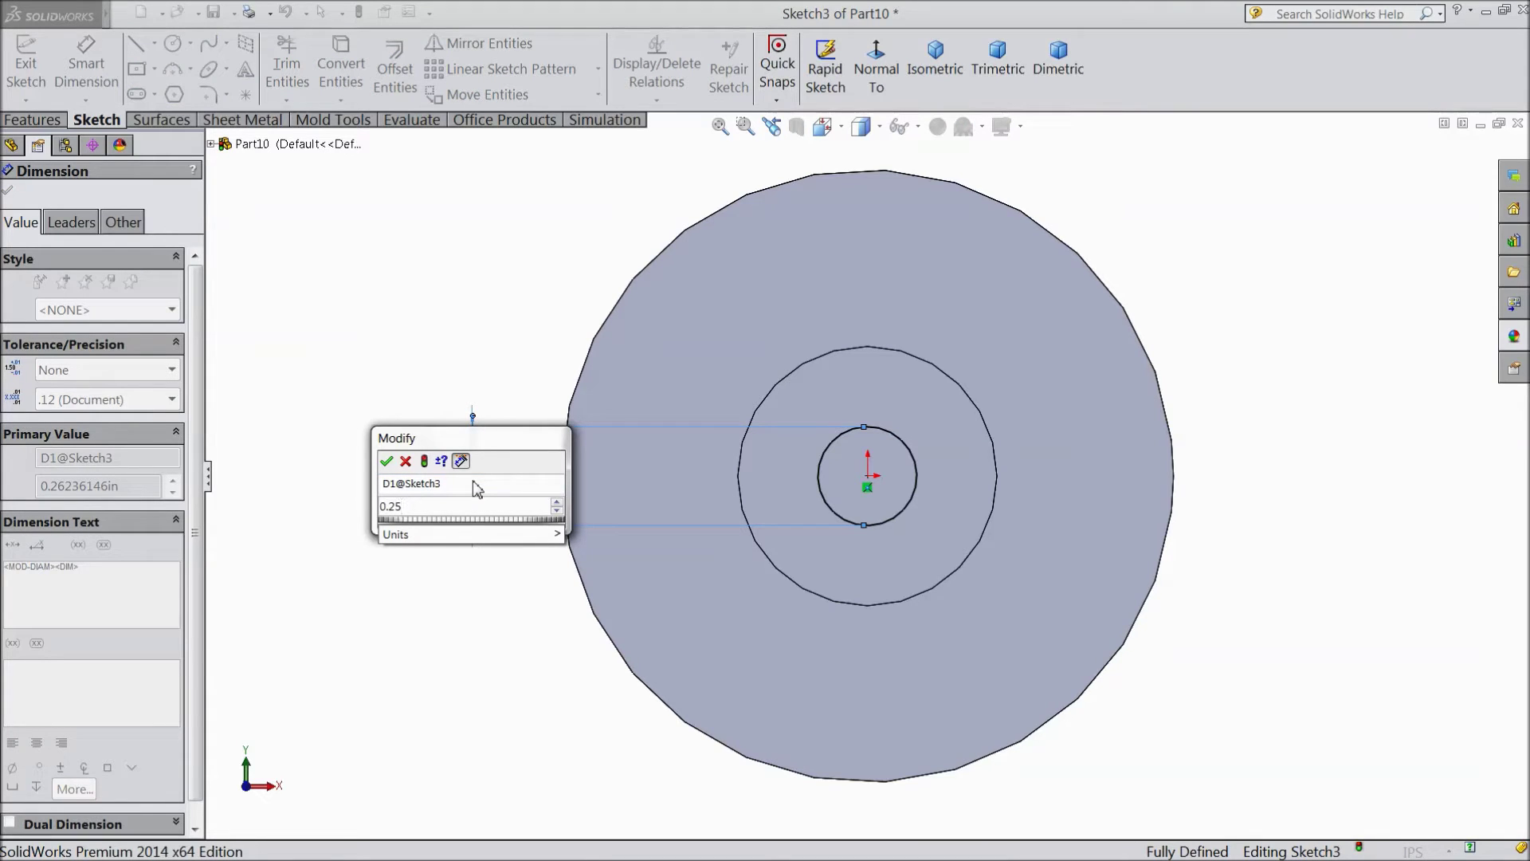
click(387, 461)
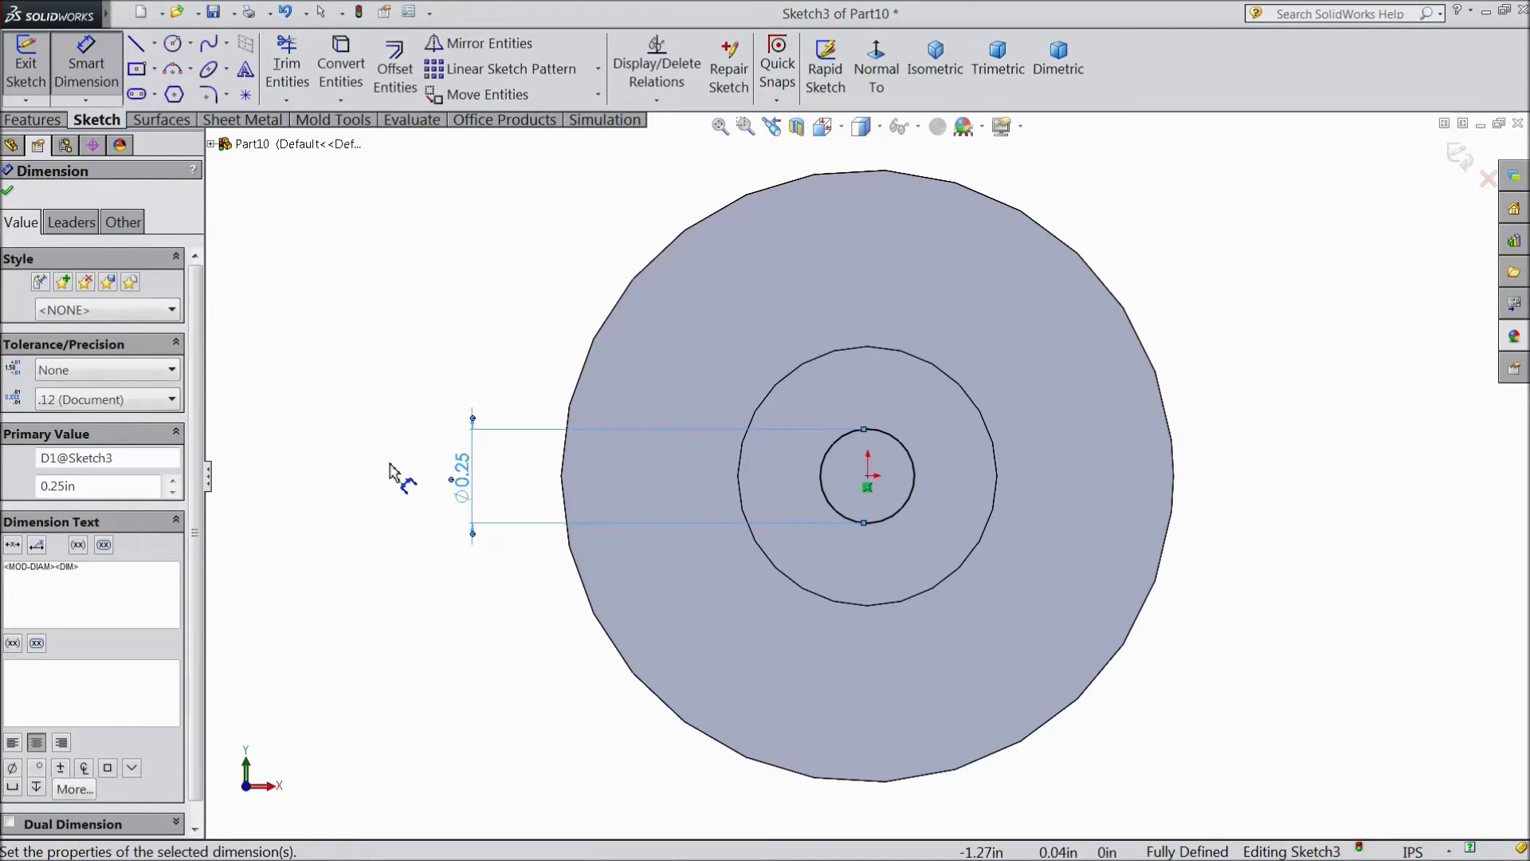
- Extrude the 0.25 in circle 1 in into a short stub
click(33, 120)
click(37, 67)
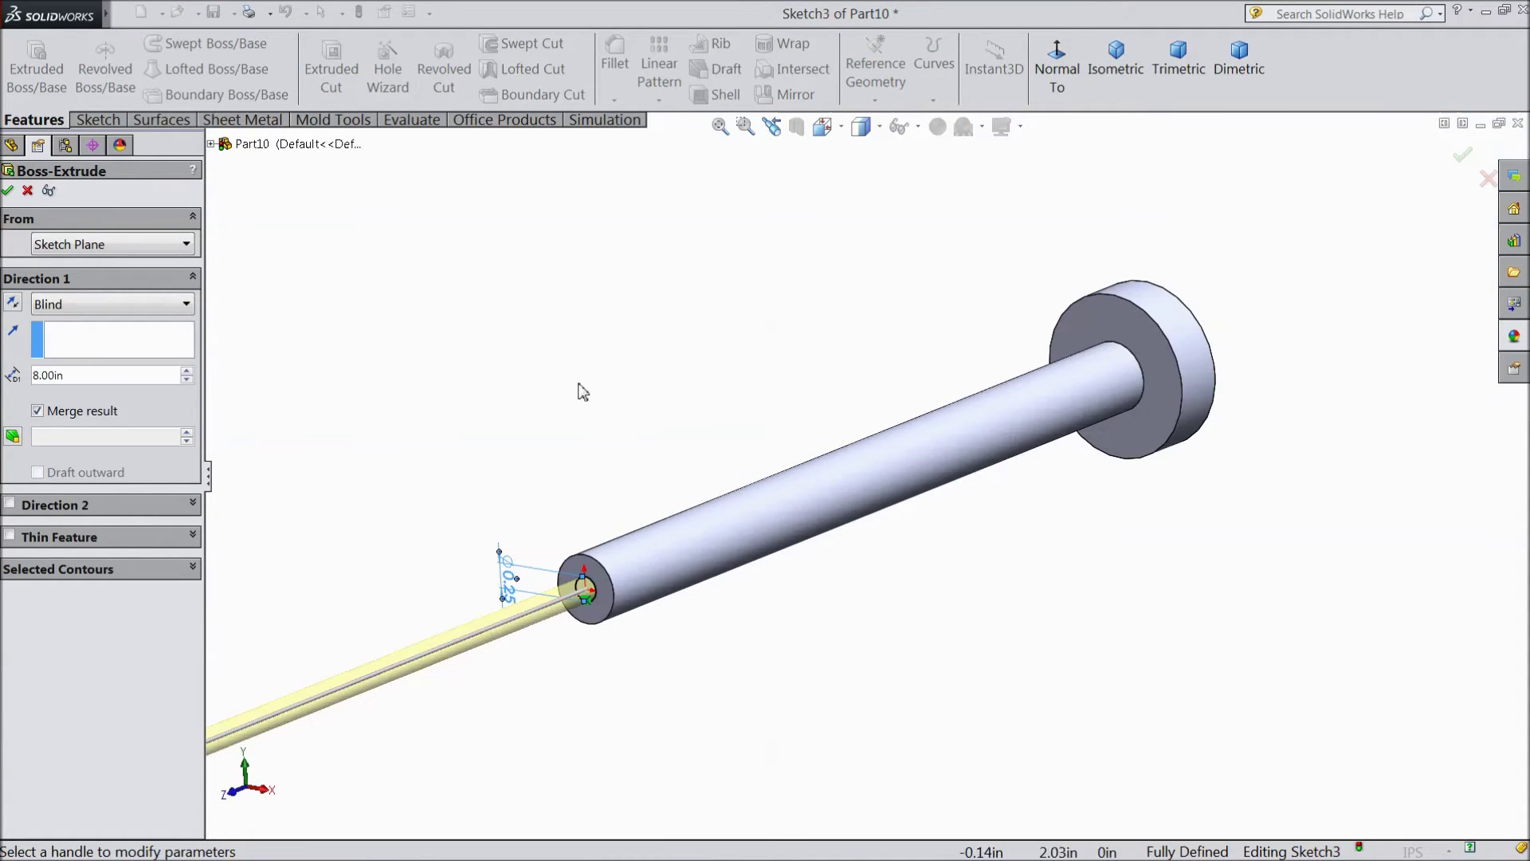
text(1)
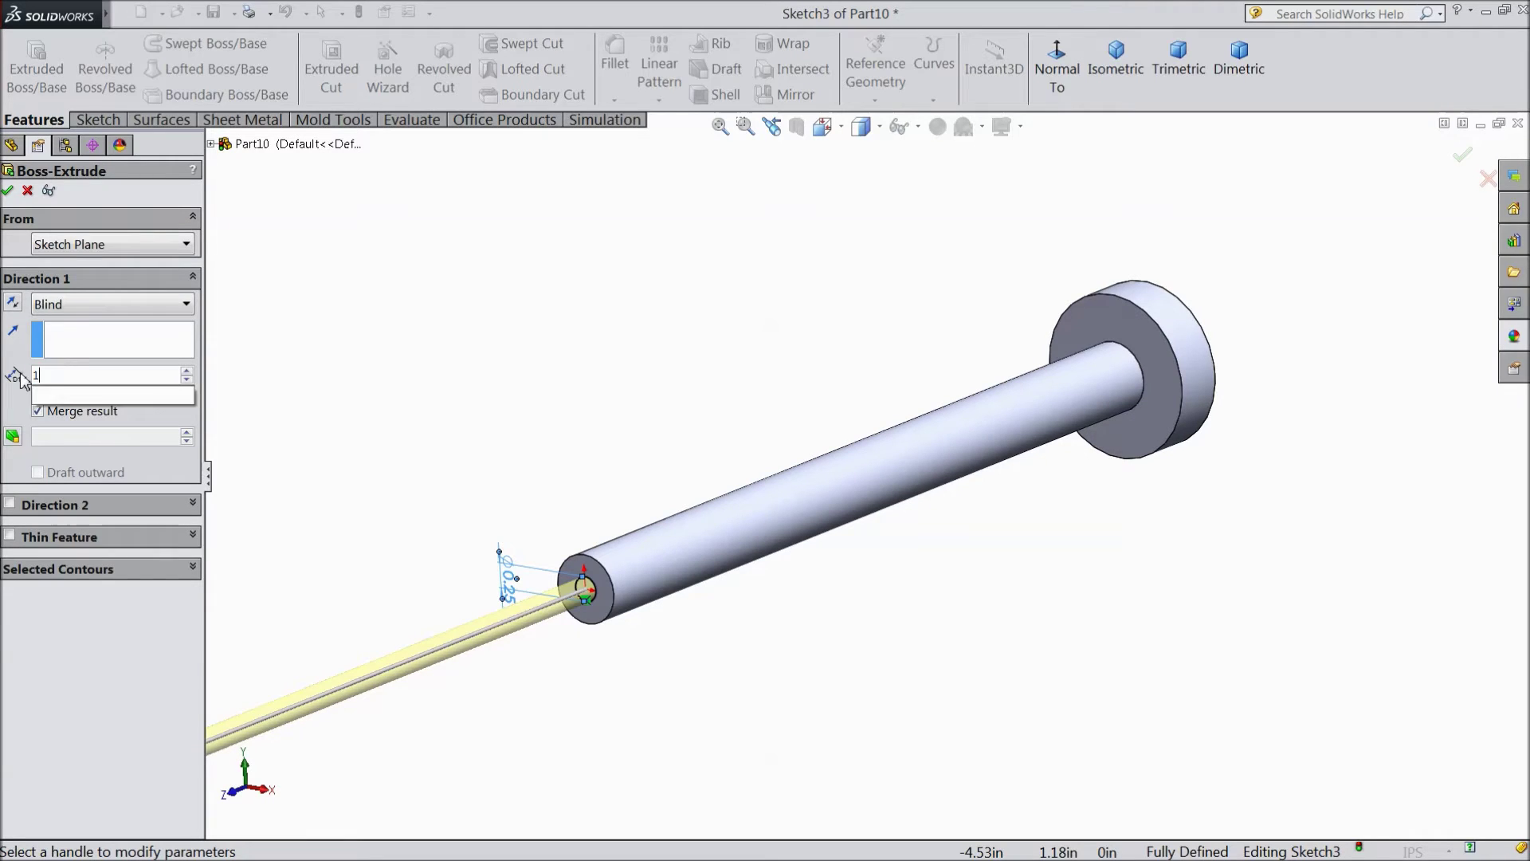
key(Return)
middle_drag(434, 408, 405, 425)
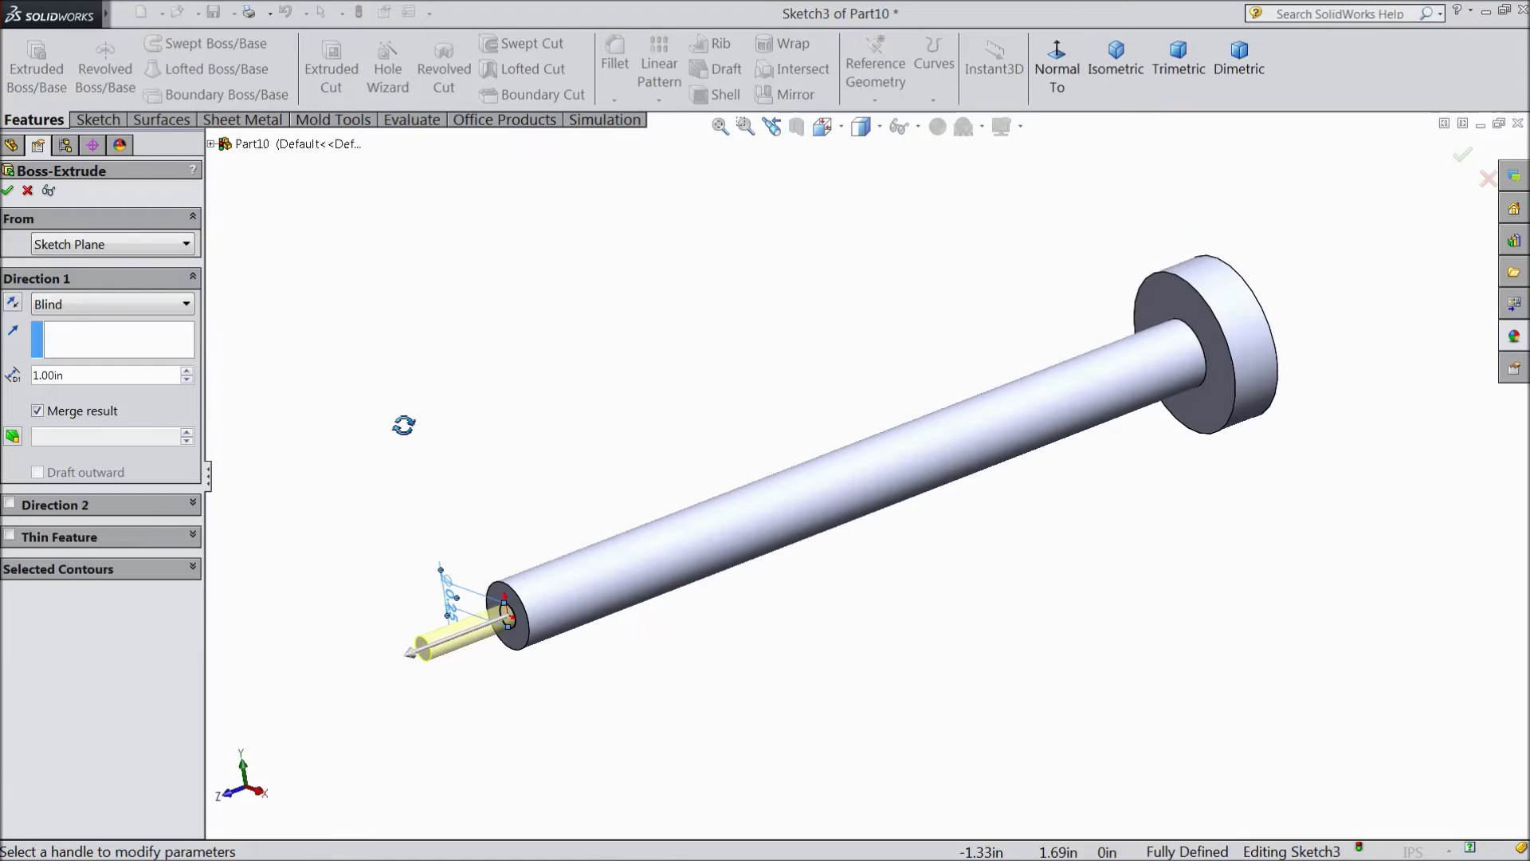
click(8, 192)
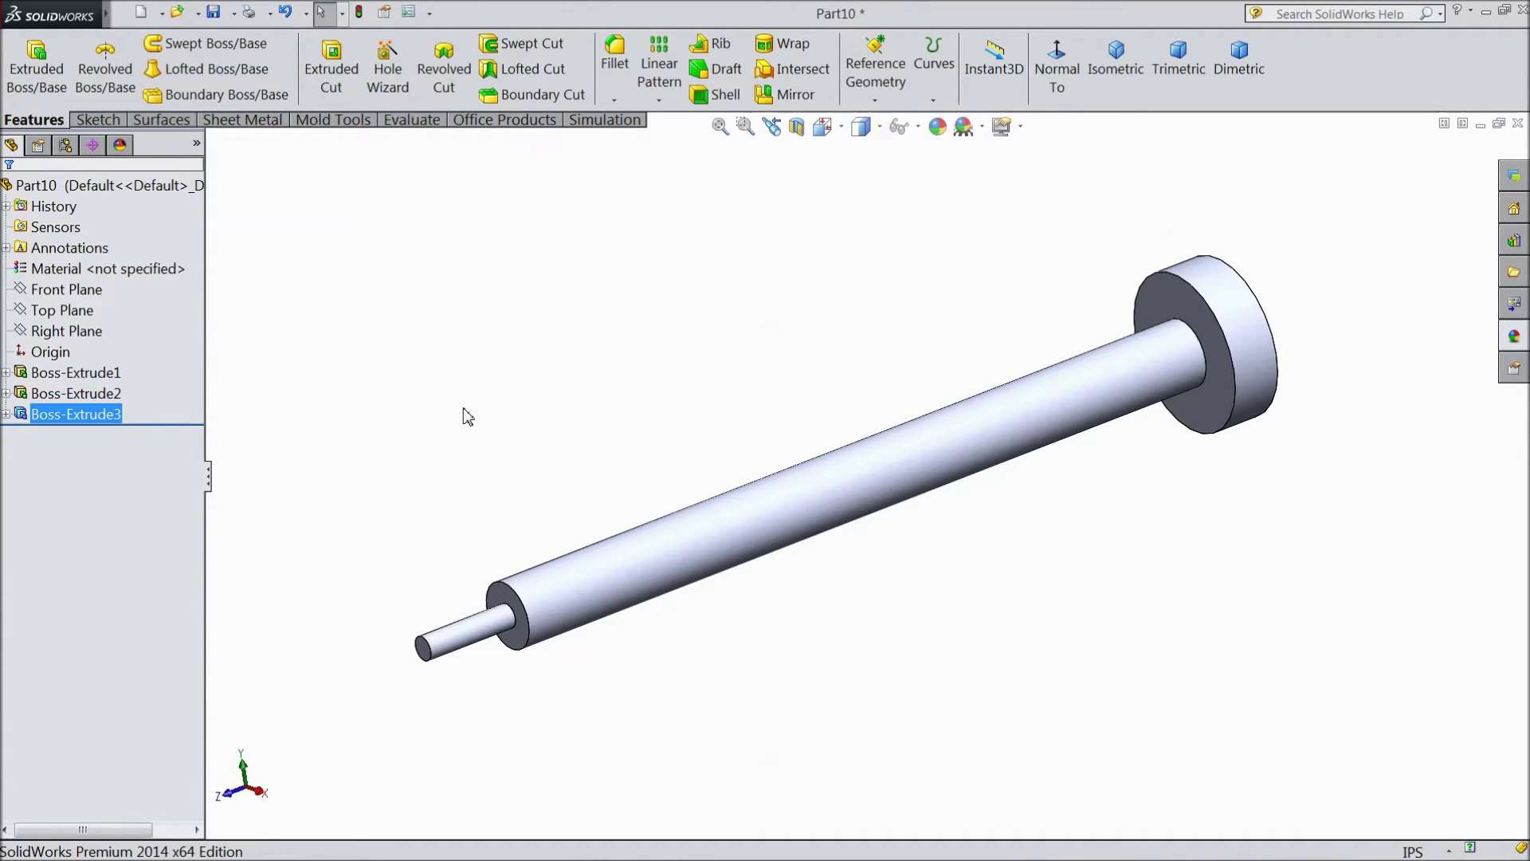
- Give the whole Part10 piston an orange appearance (RGB 232, 113, 8)
key(z)
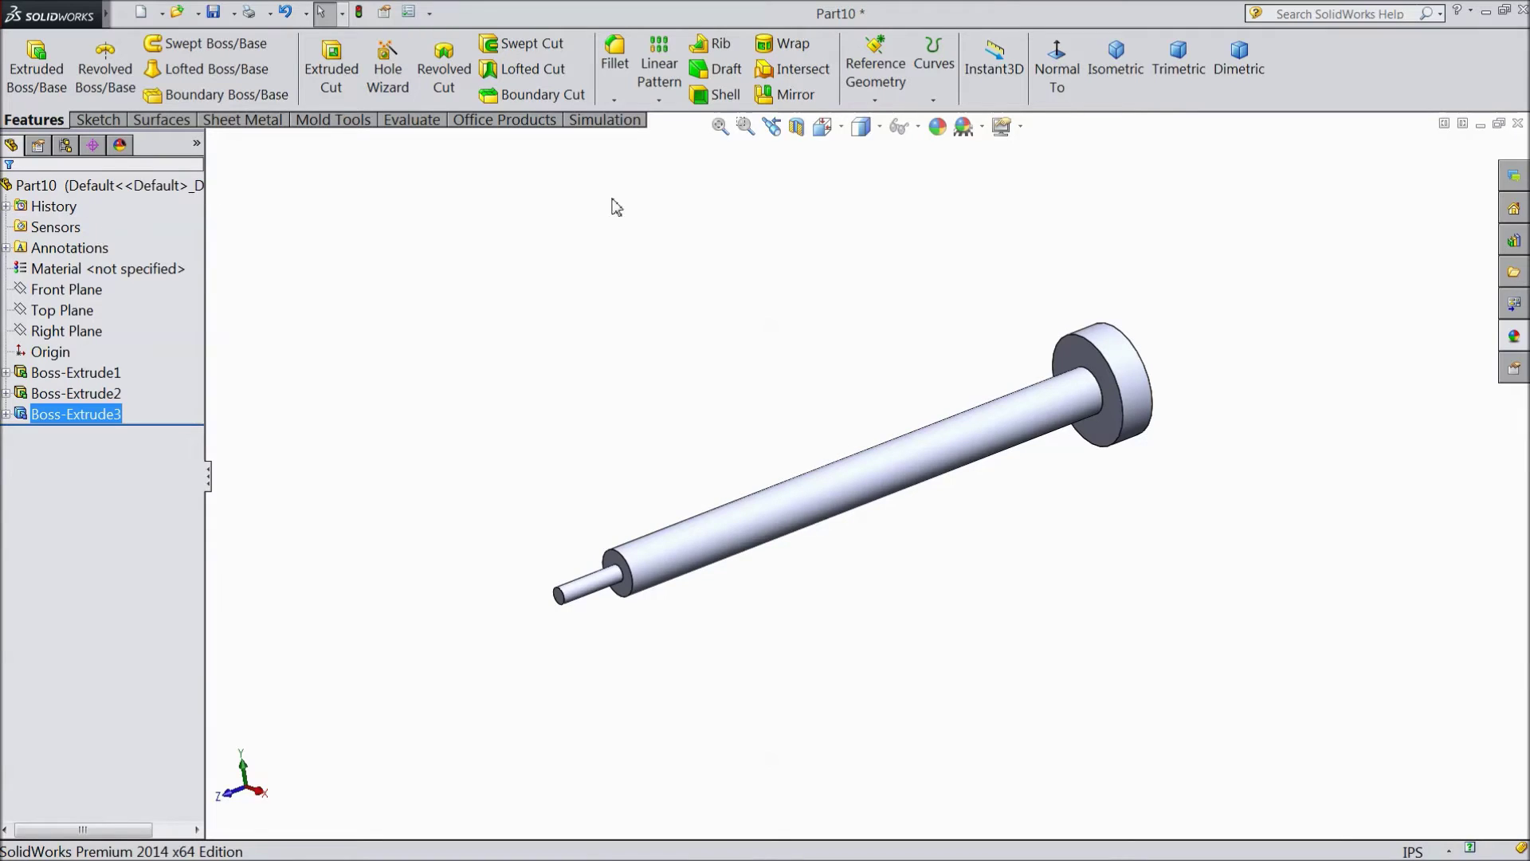
scroll(929, 413, down, 2)
click(104, 185)
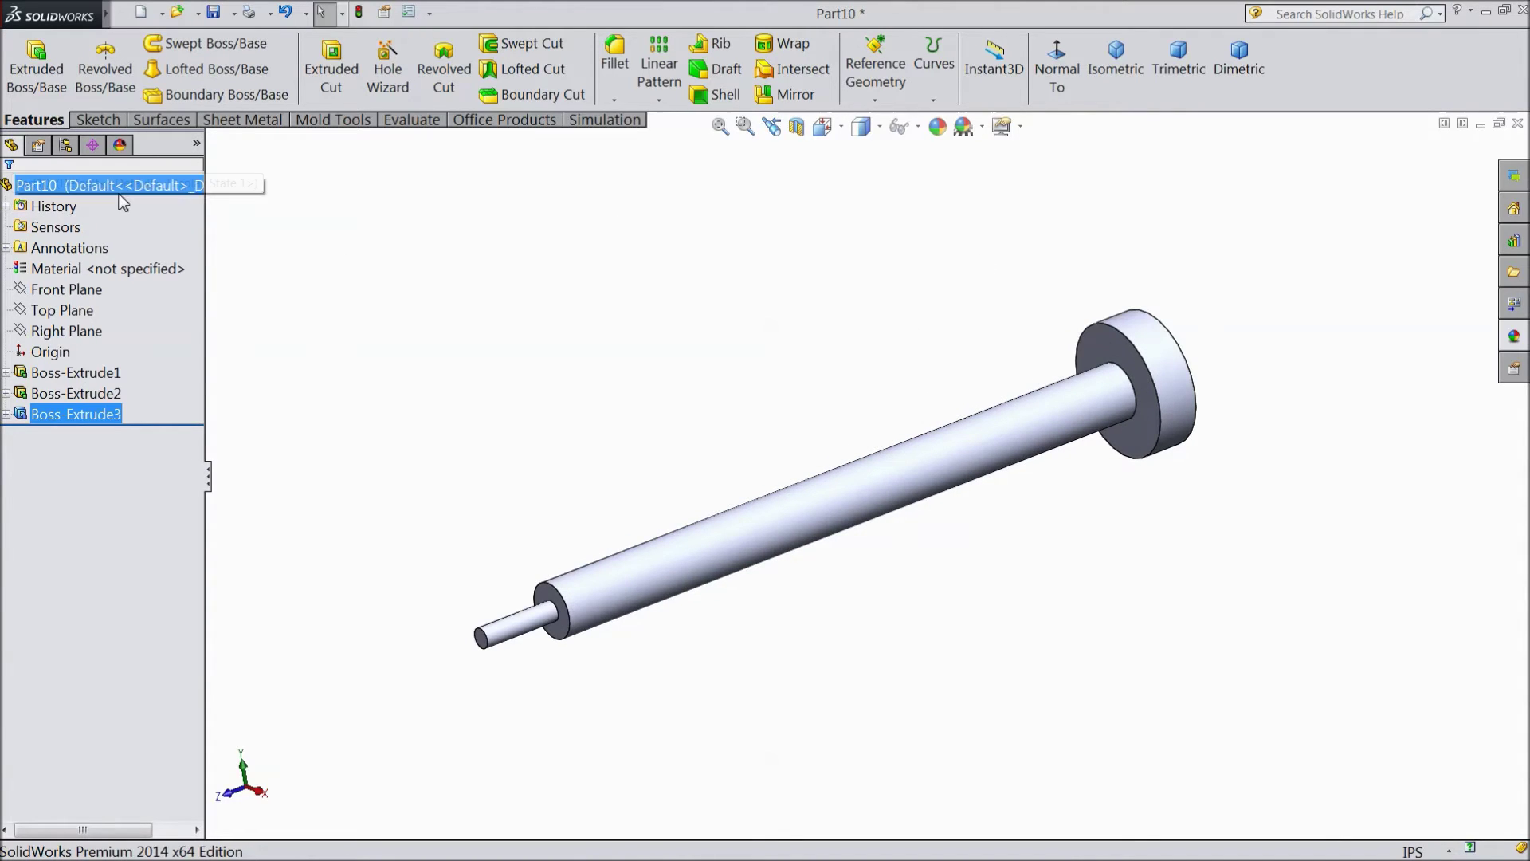
click(938, 128)
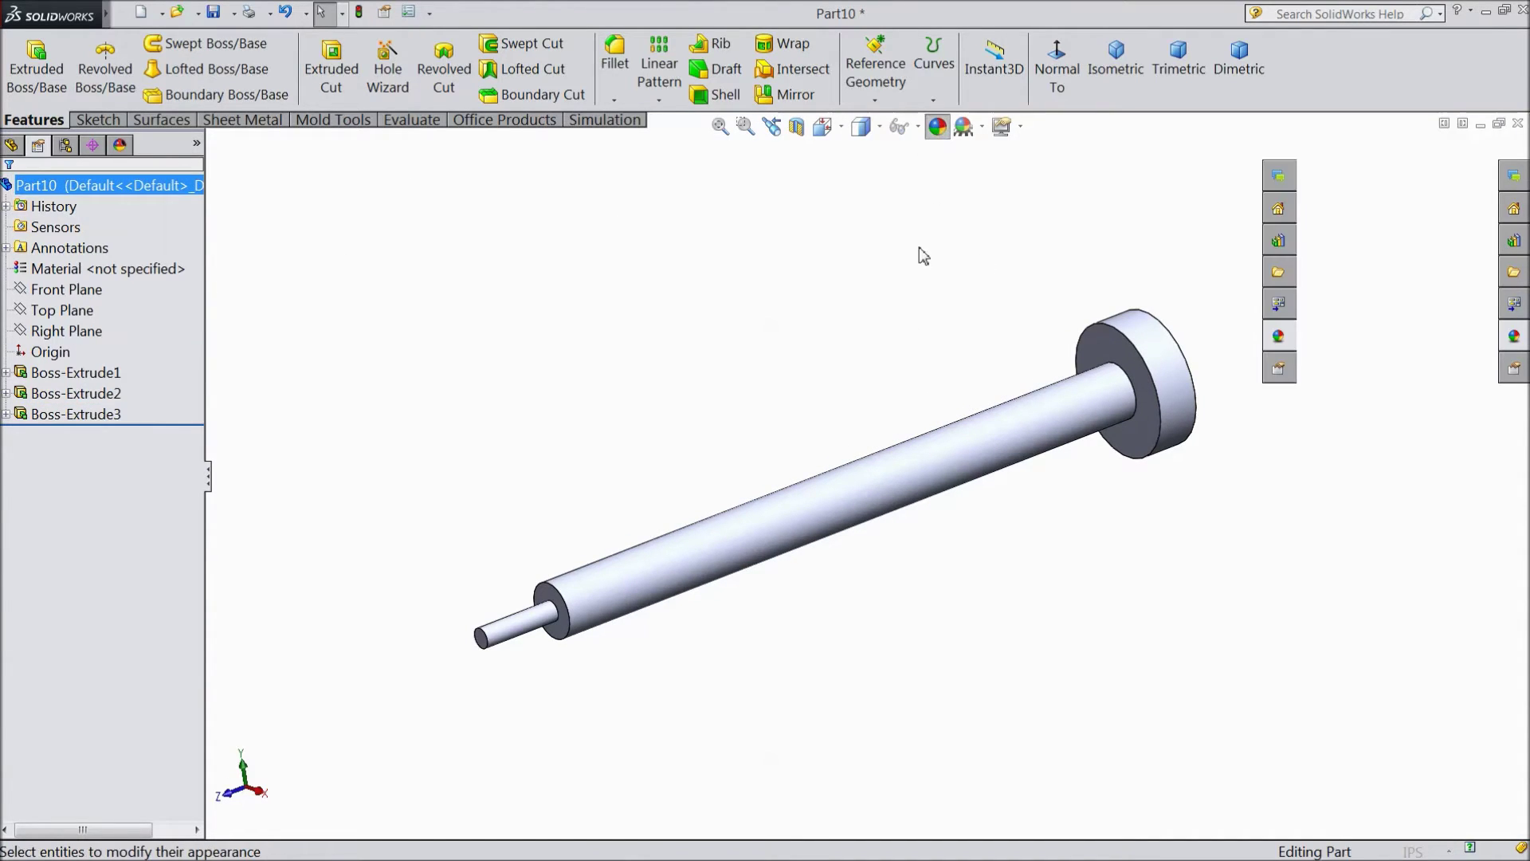
click(67, 597)
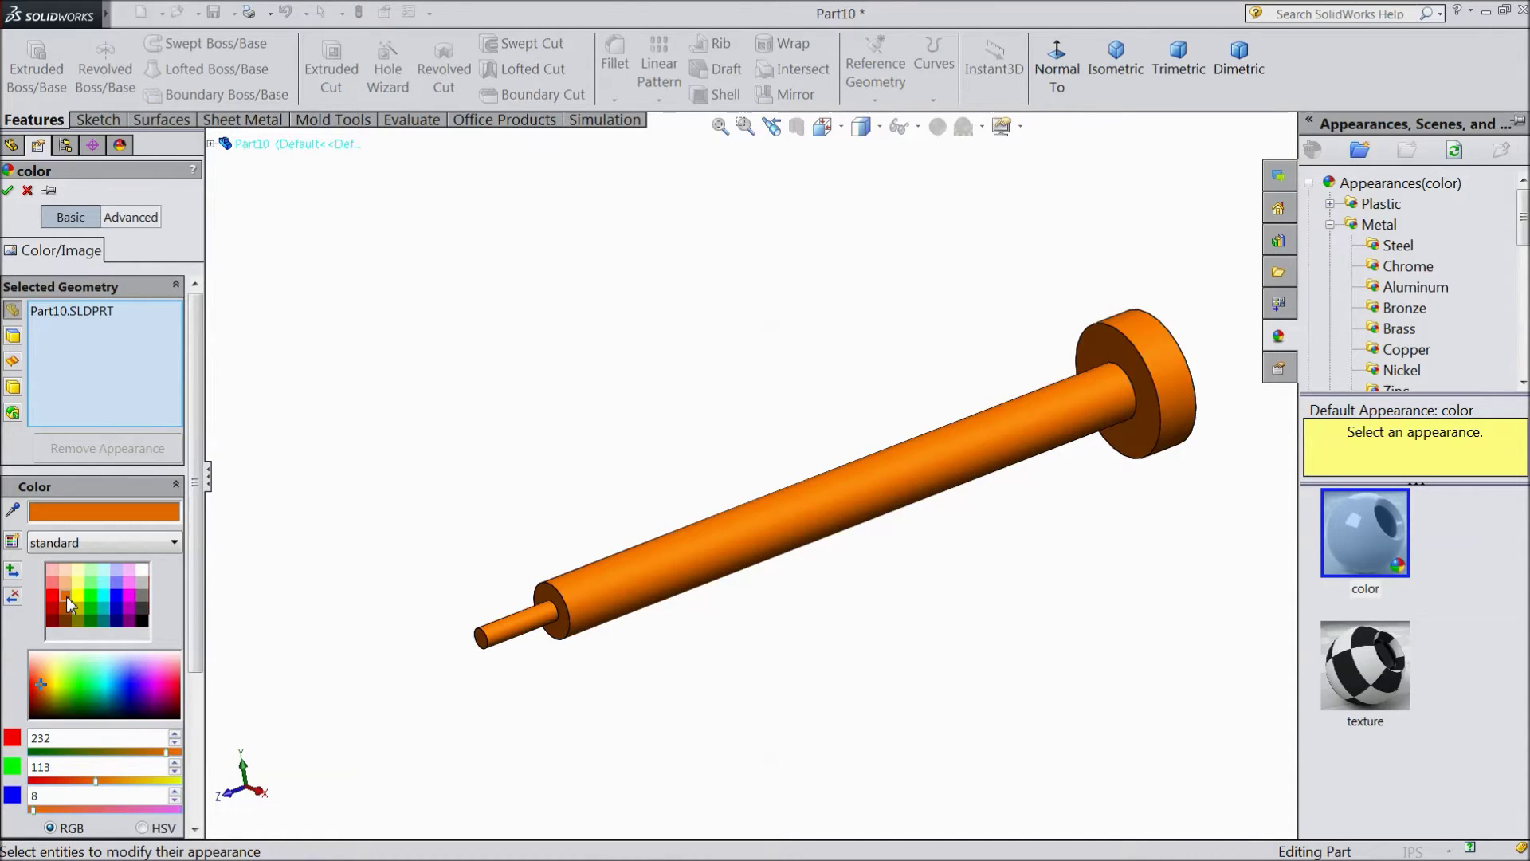
click(8, 191)
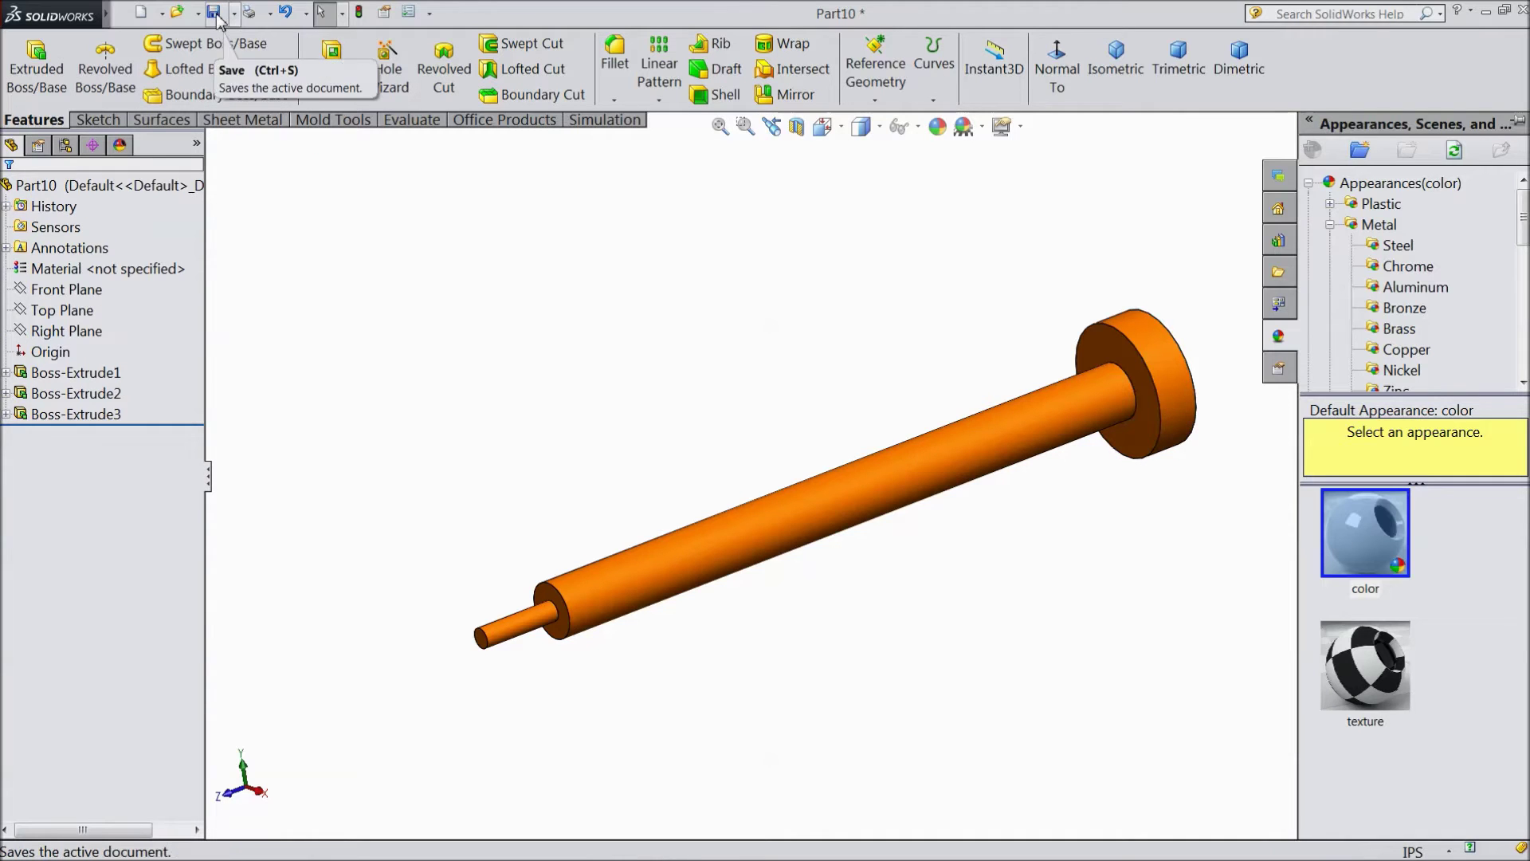
- Save the orange part as 'Piston' in the Pnuematic Cylinder folder
click(214, 13)
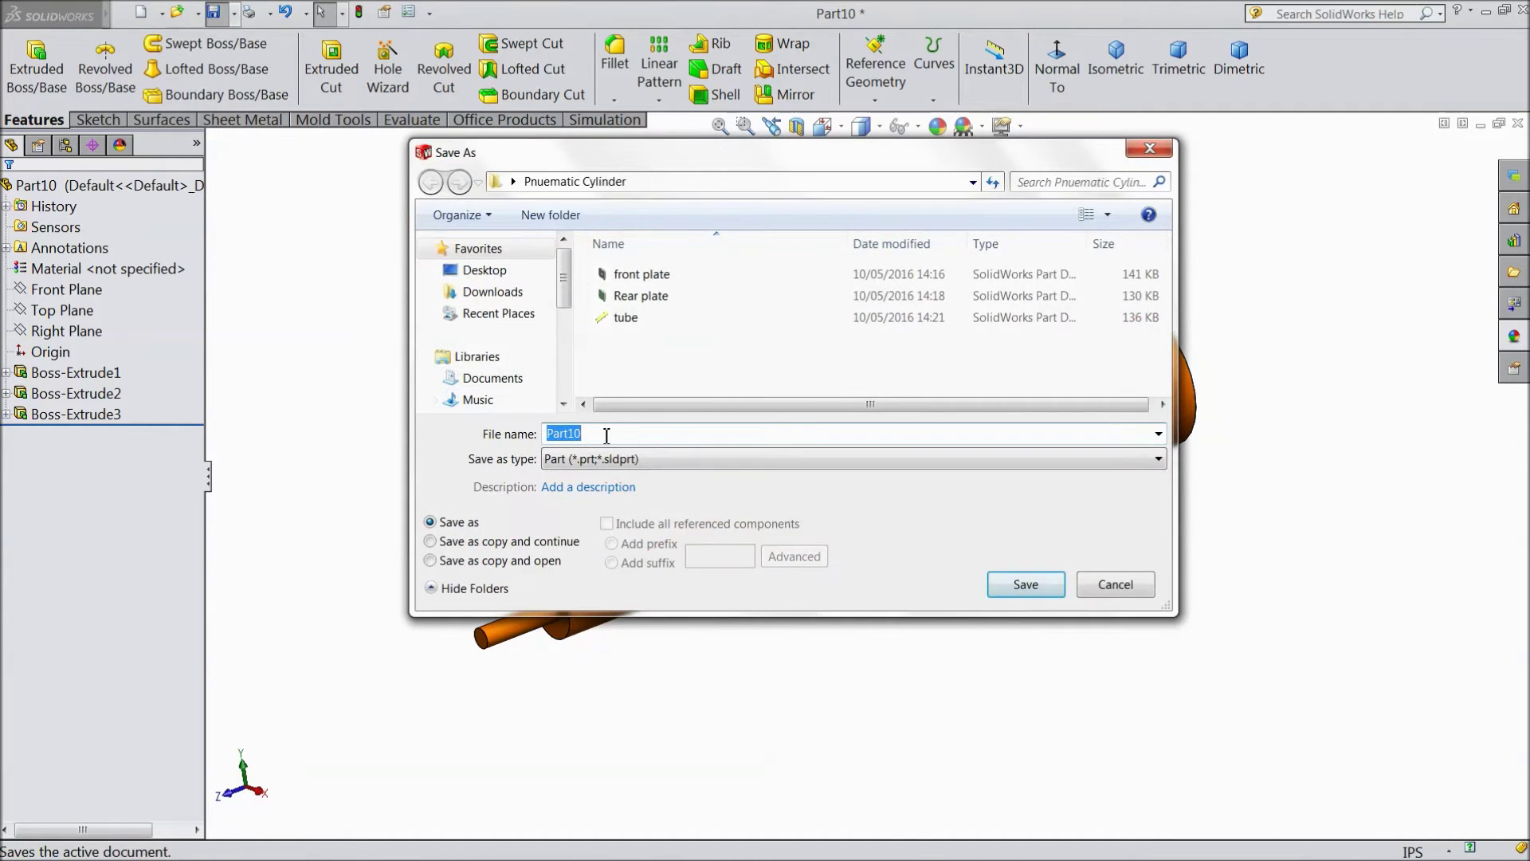
text(Piston)
click(1016, 586)
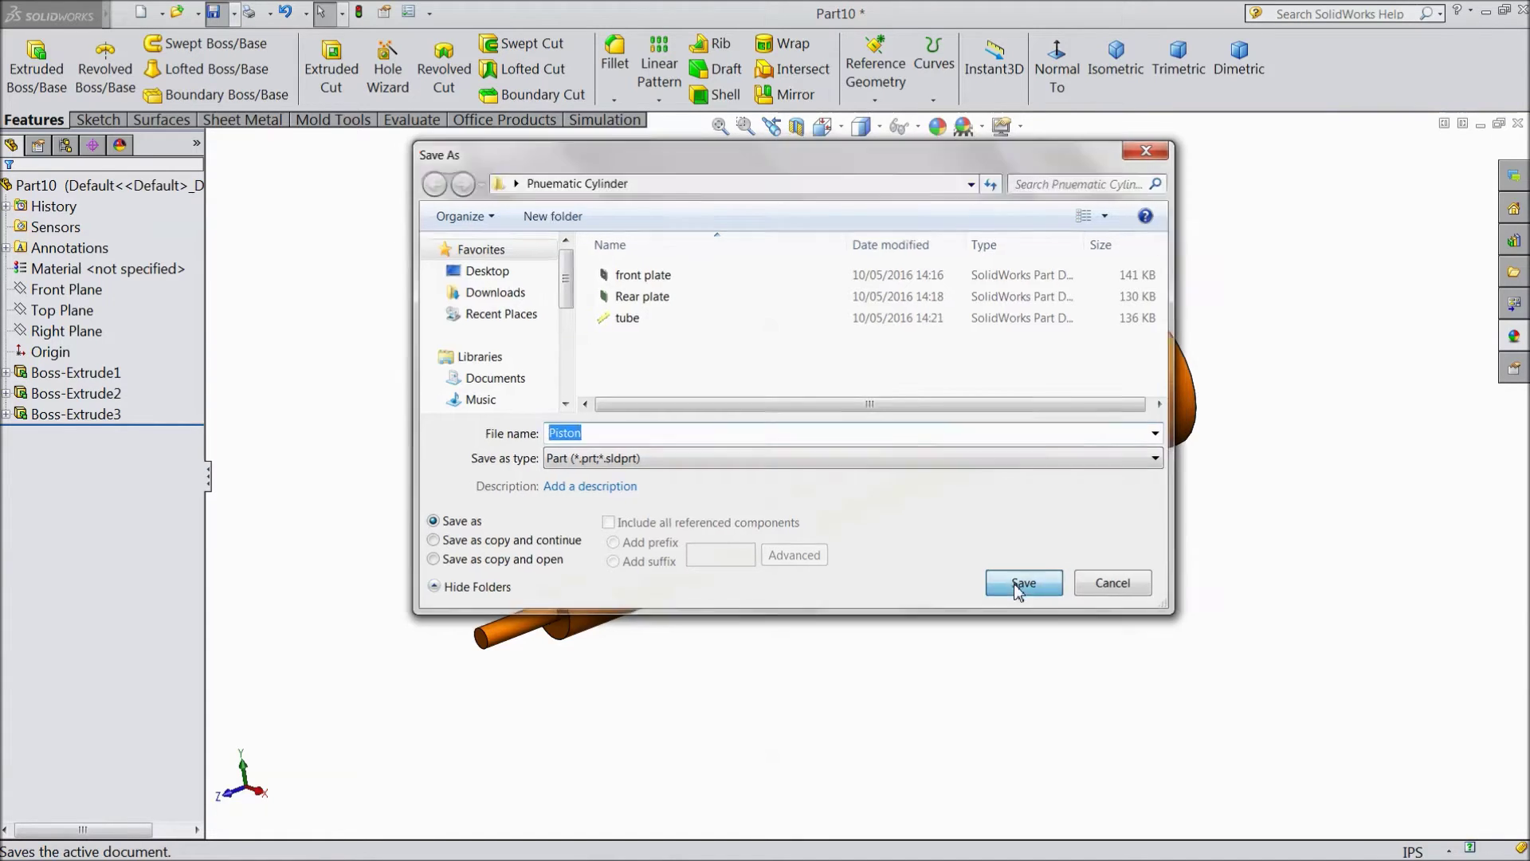
scroll(1034, 534, down, 2)
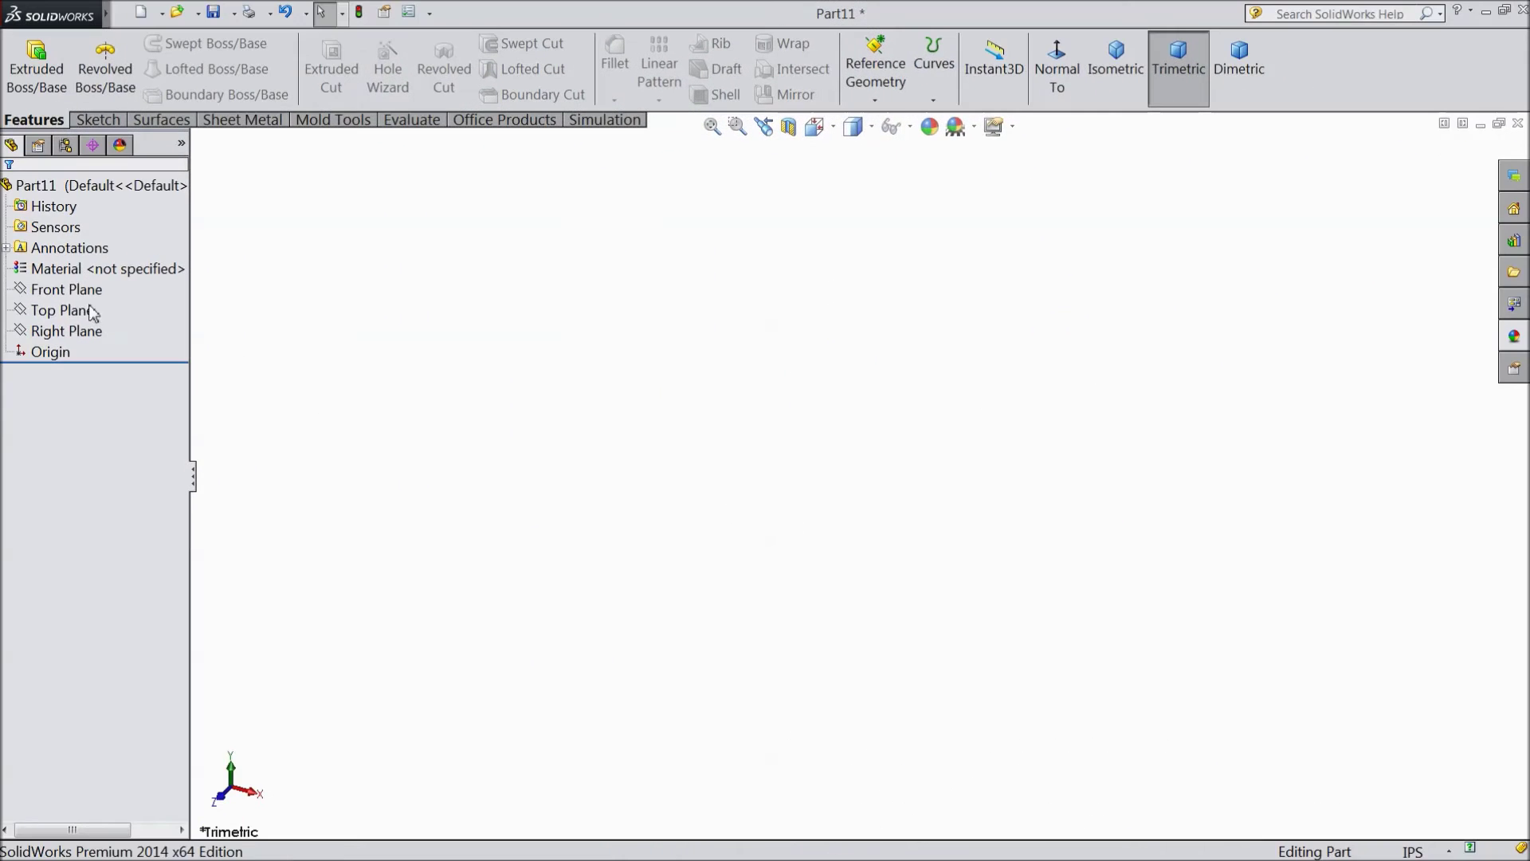
- Sketch a circle centred on the origin of the Front Plane
click(85, 288)
click(89, 269)
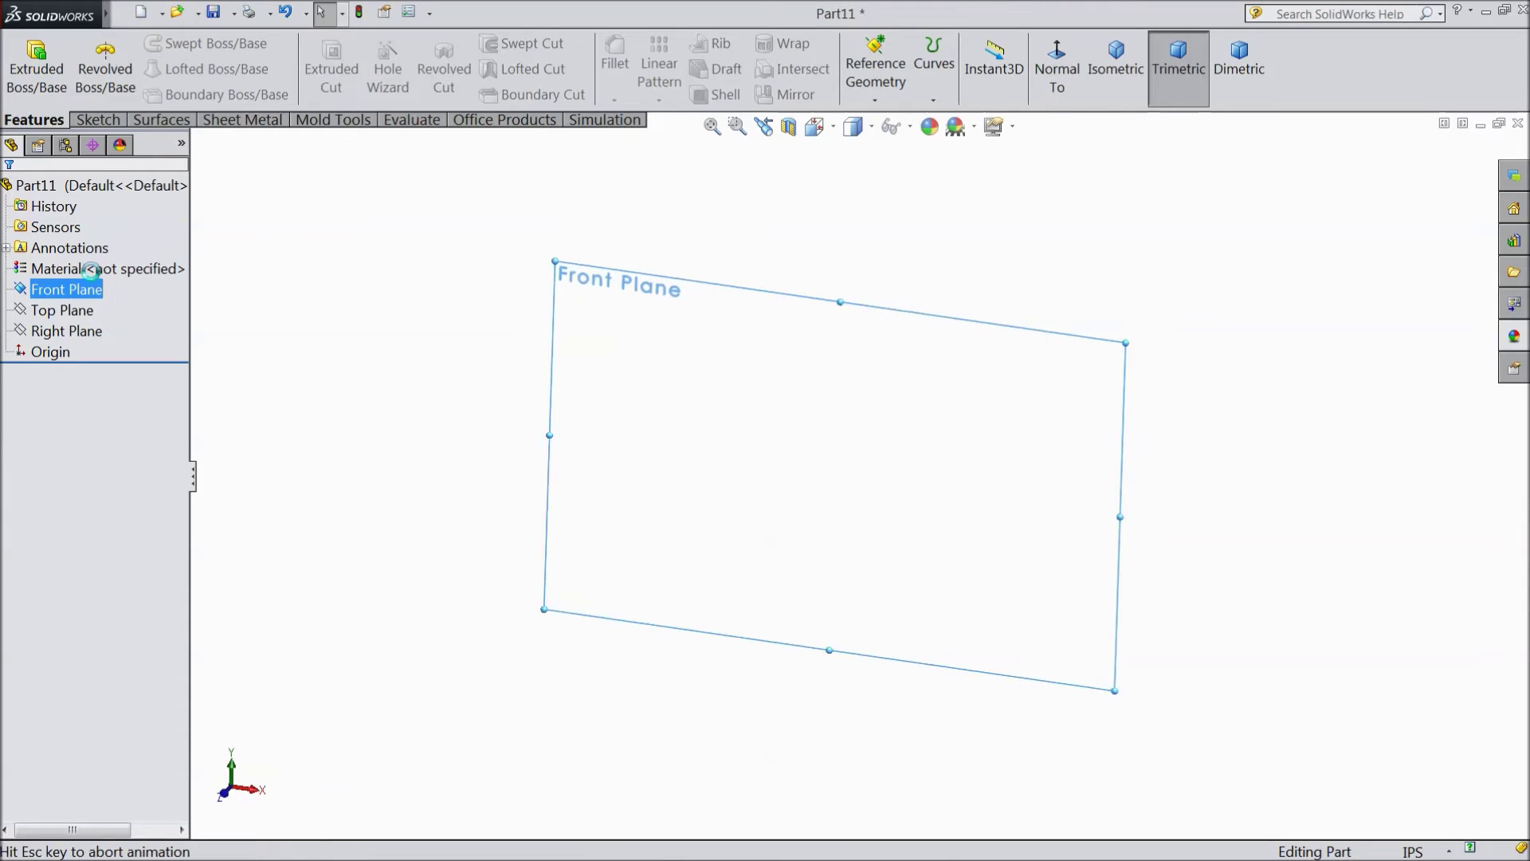
click(97, 120)
click(173, 43)
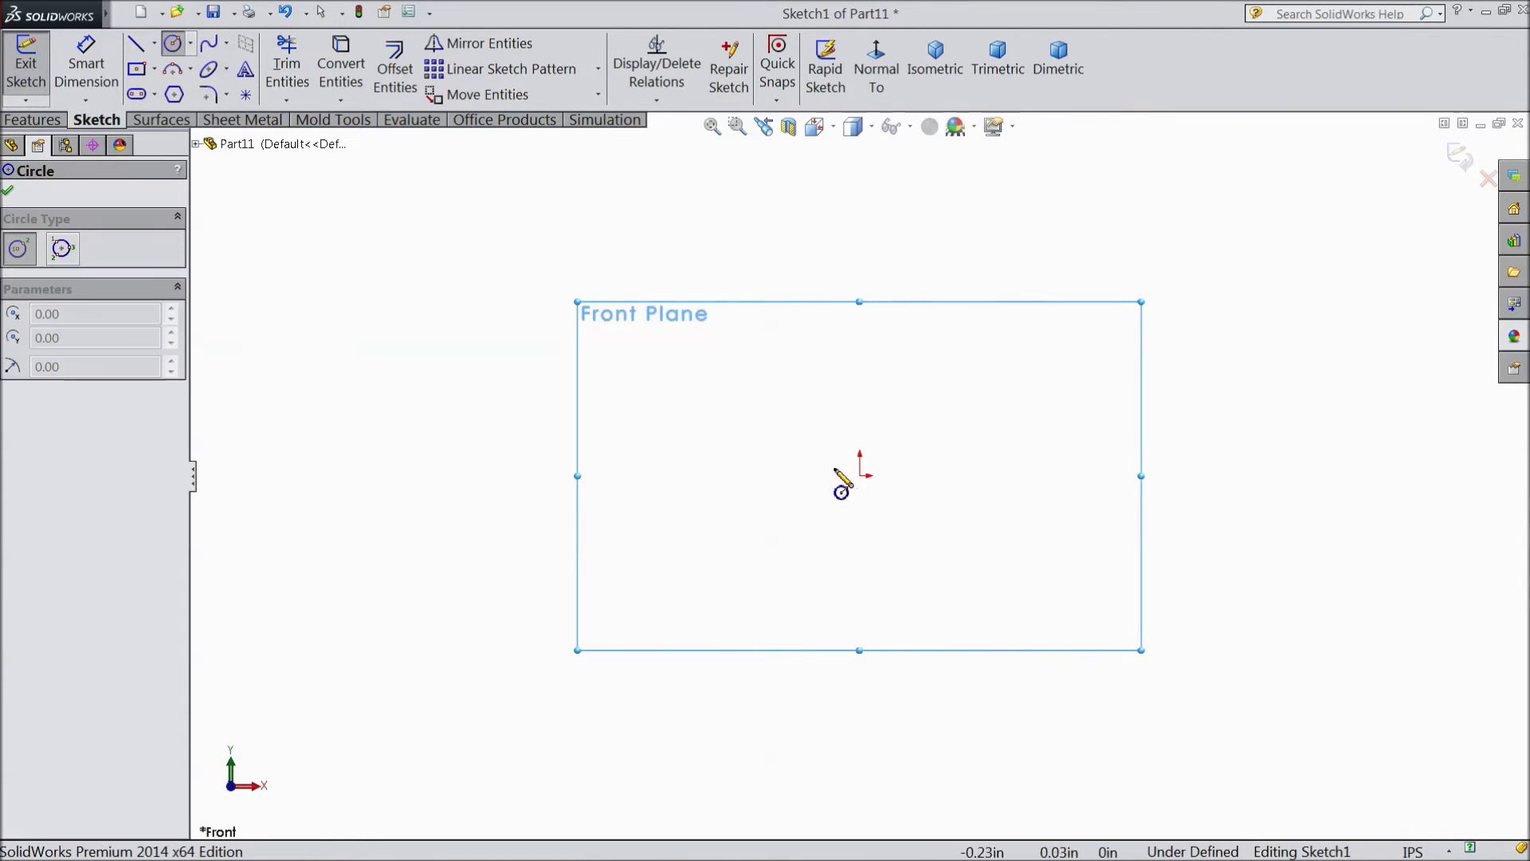
click(861, 476)
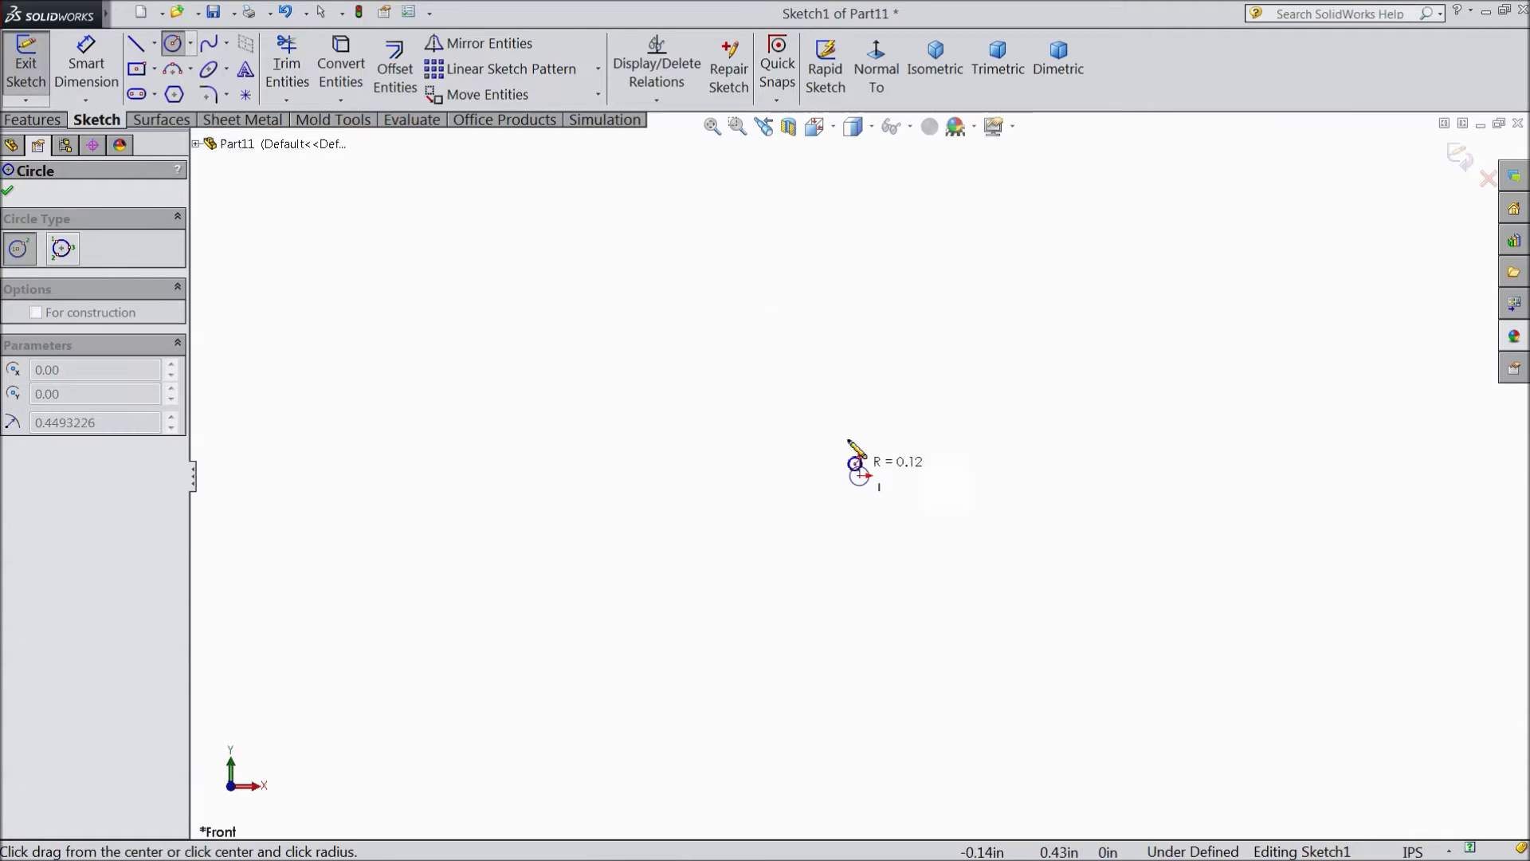
click(813, 380)
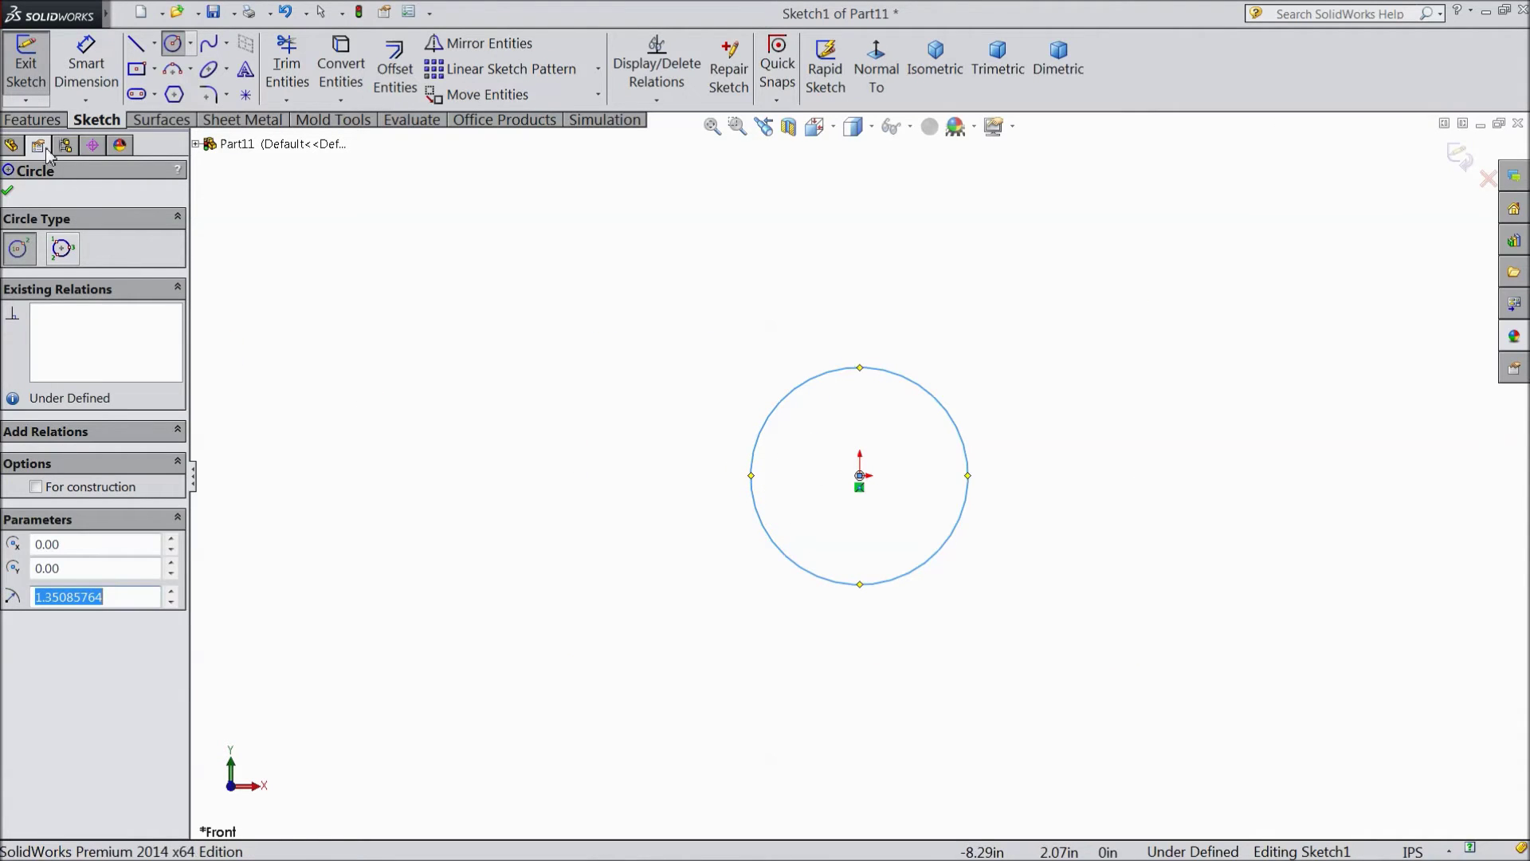
- Dimension the circle to a 0.25 in diameter
click(86, 65)
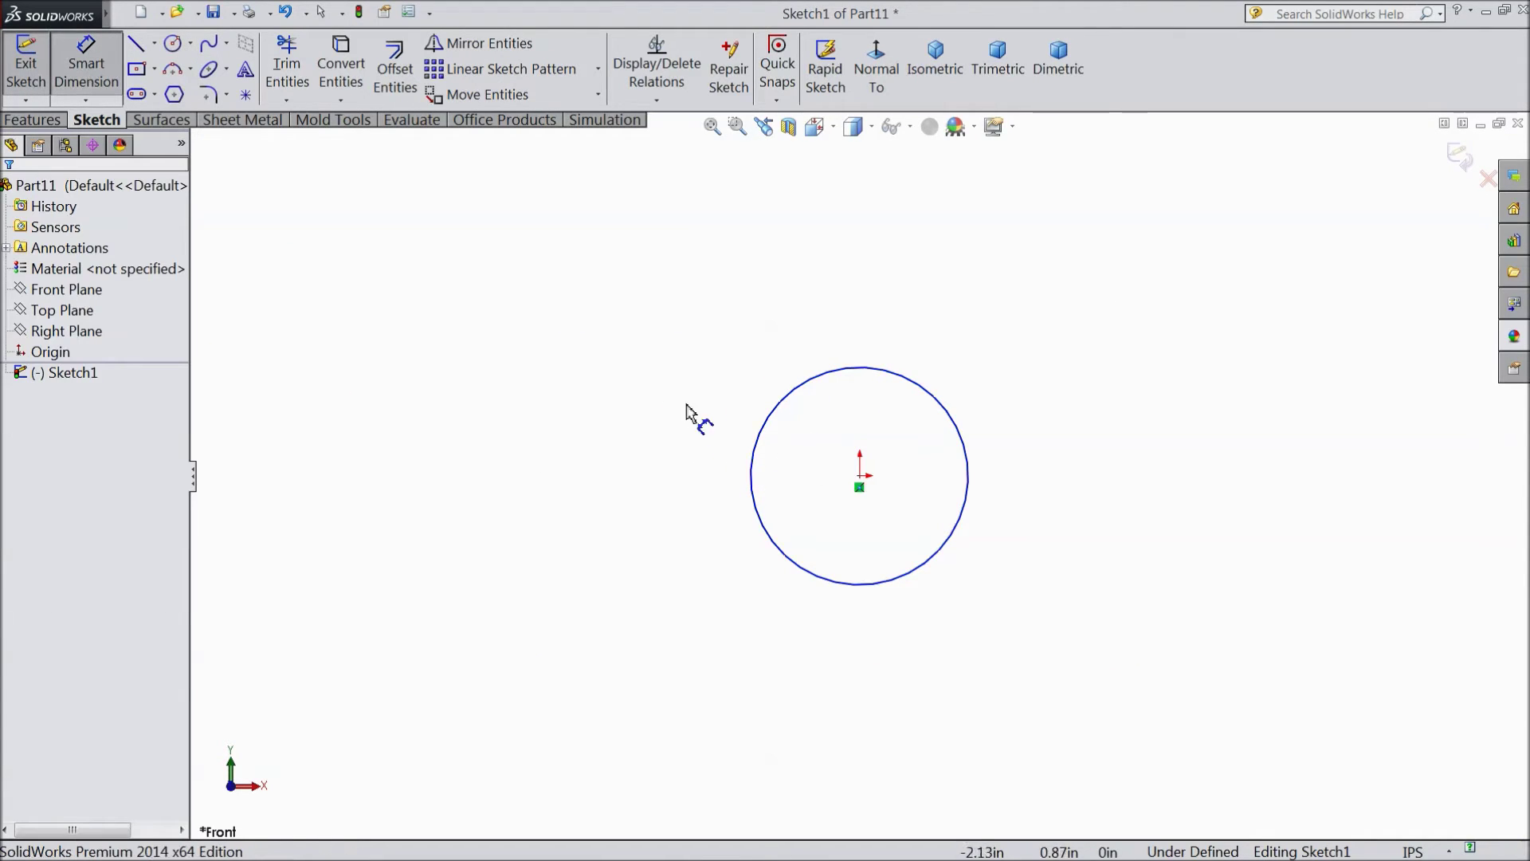
click(751, 488)
click(646, 494)
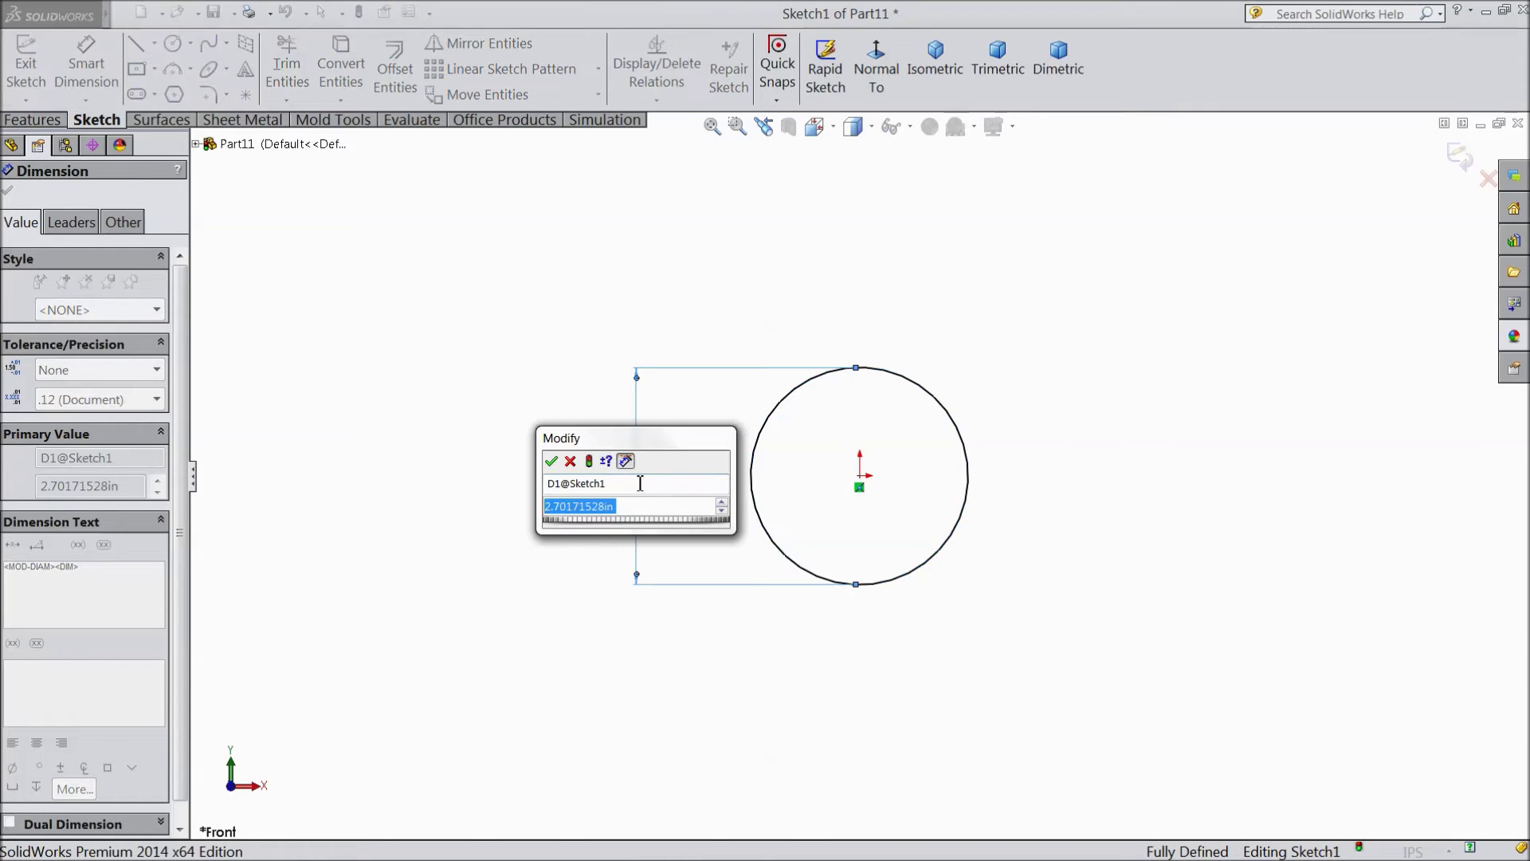
text(0.251)
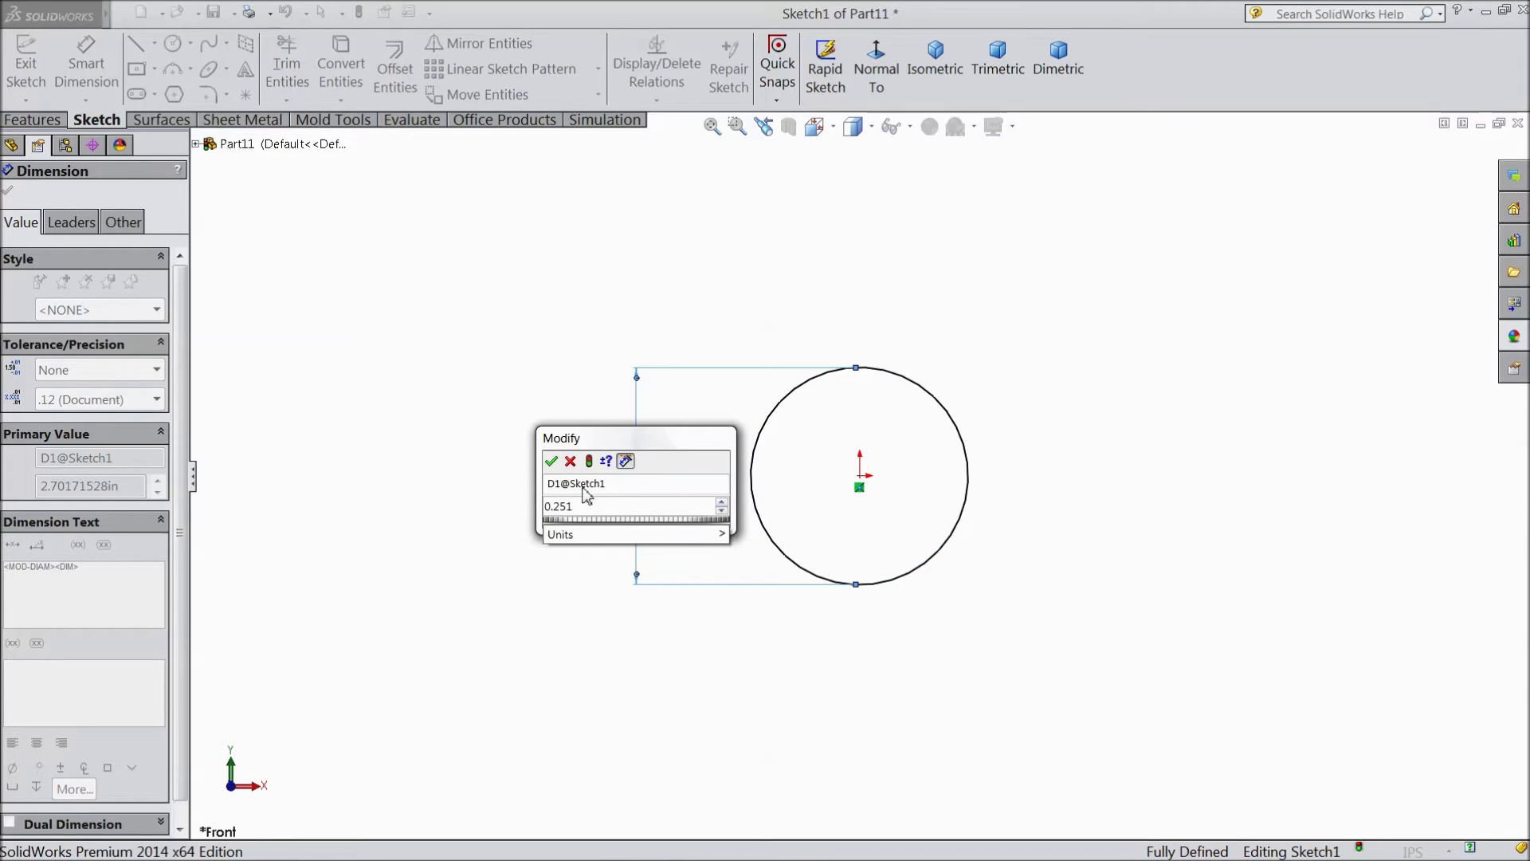
key(BackSpace)
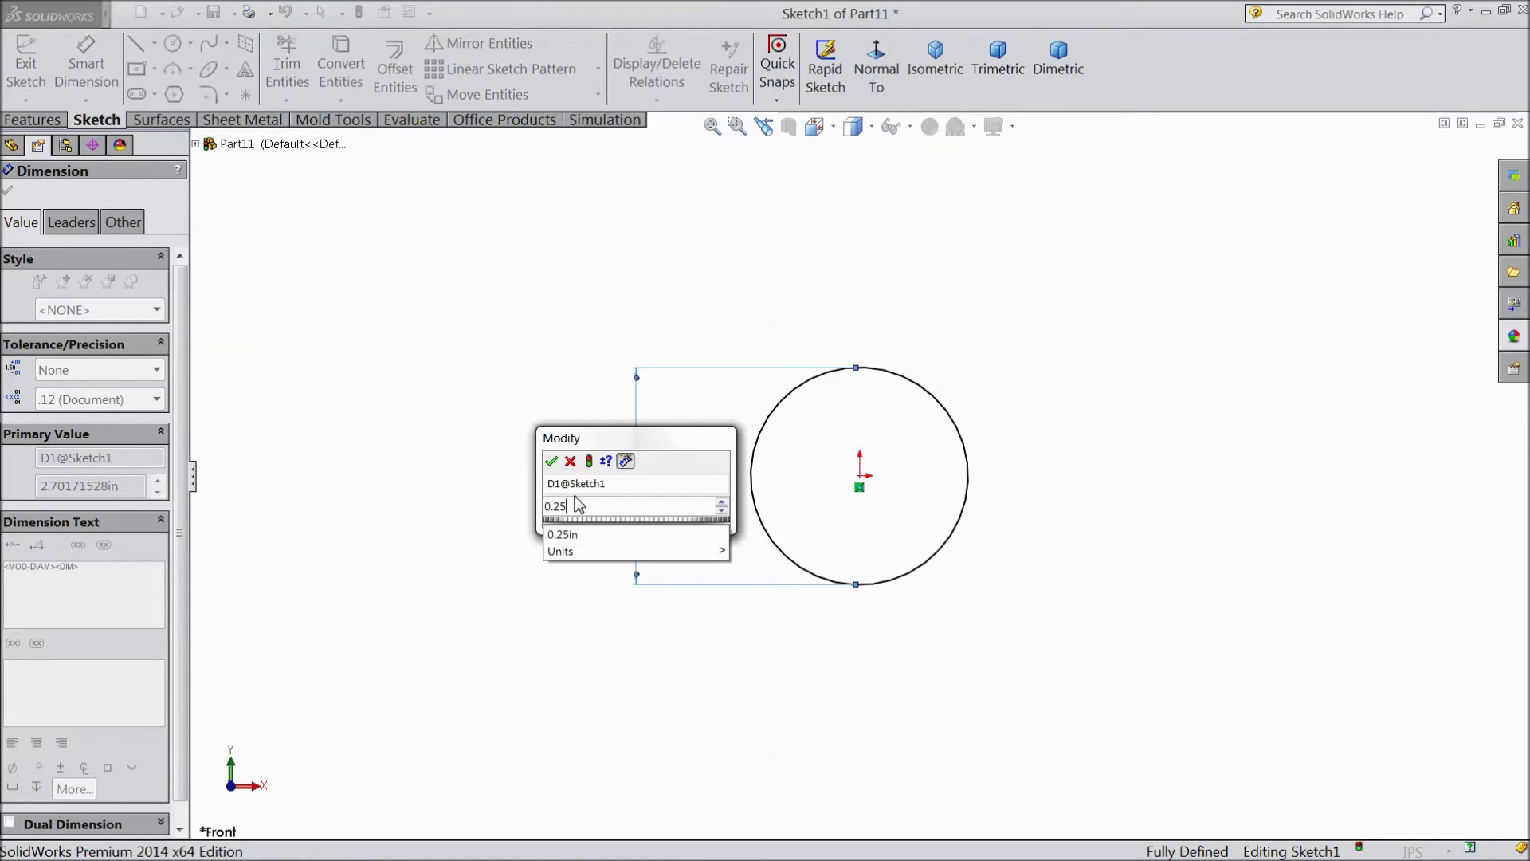
click(551, 462)
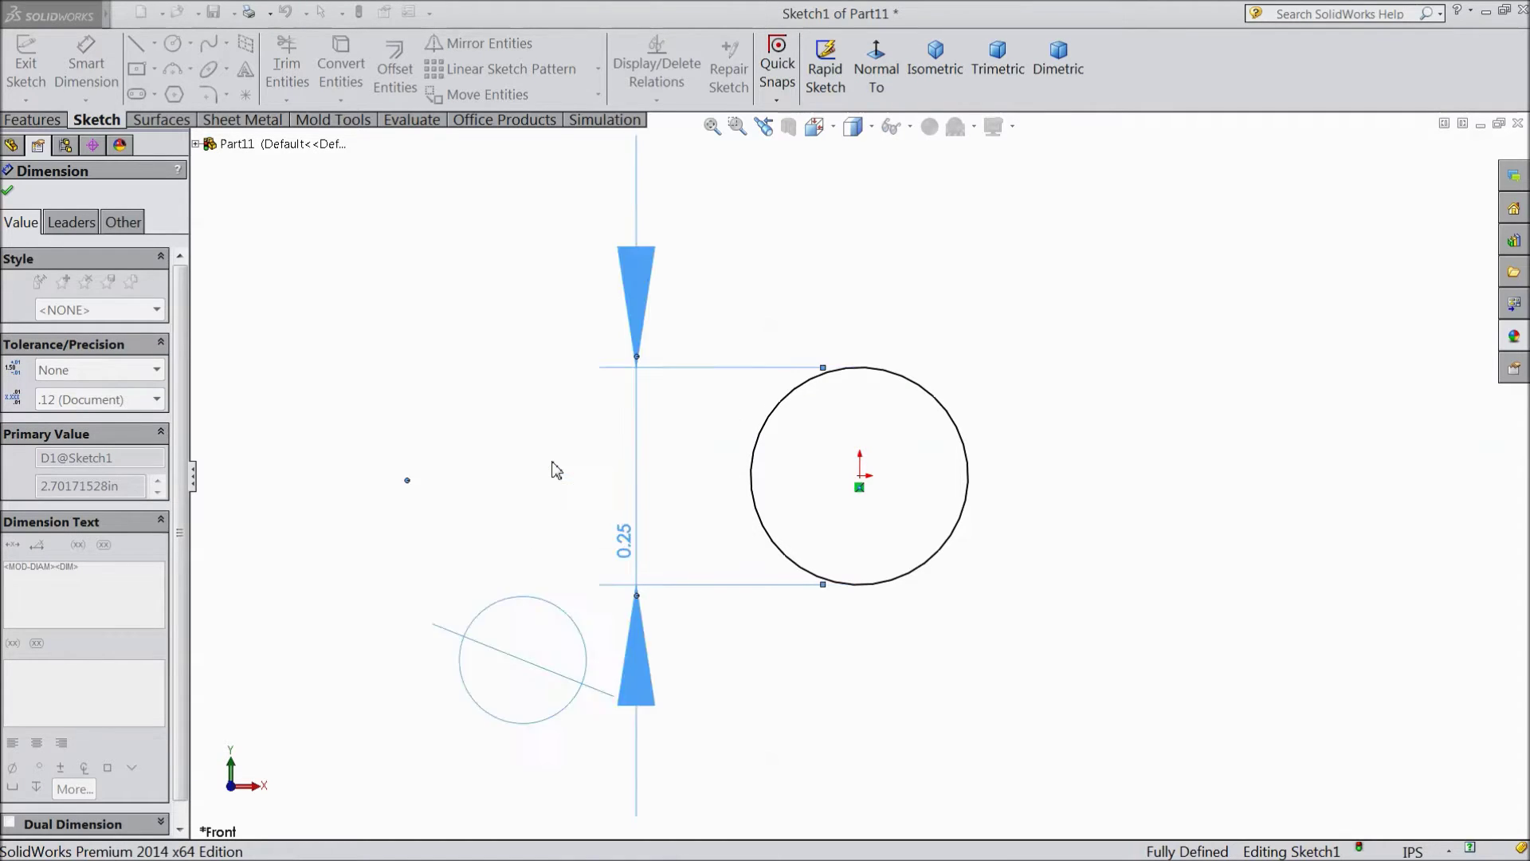
click(8, 190)
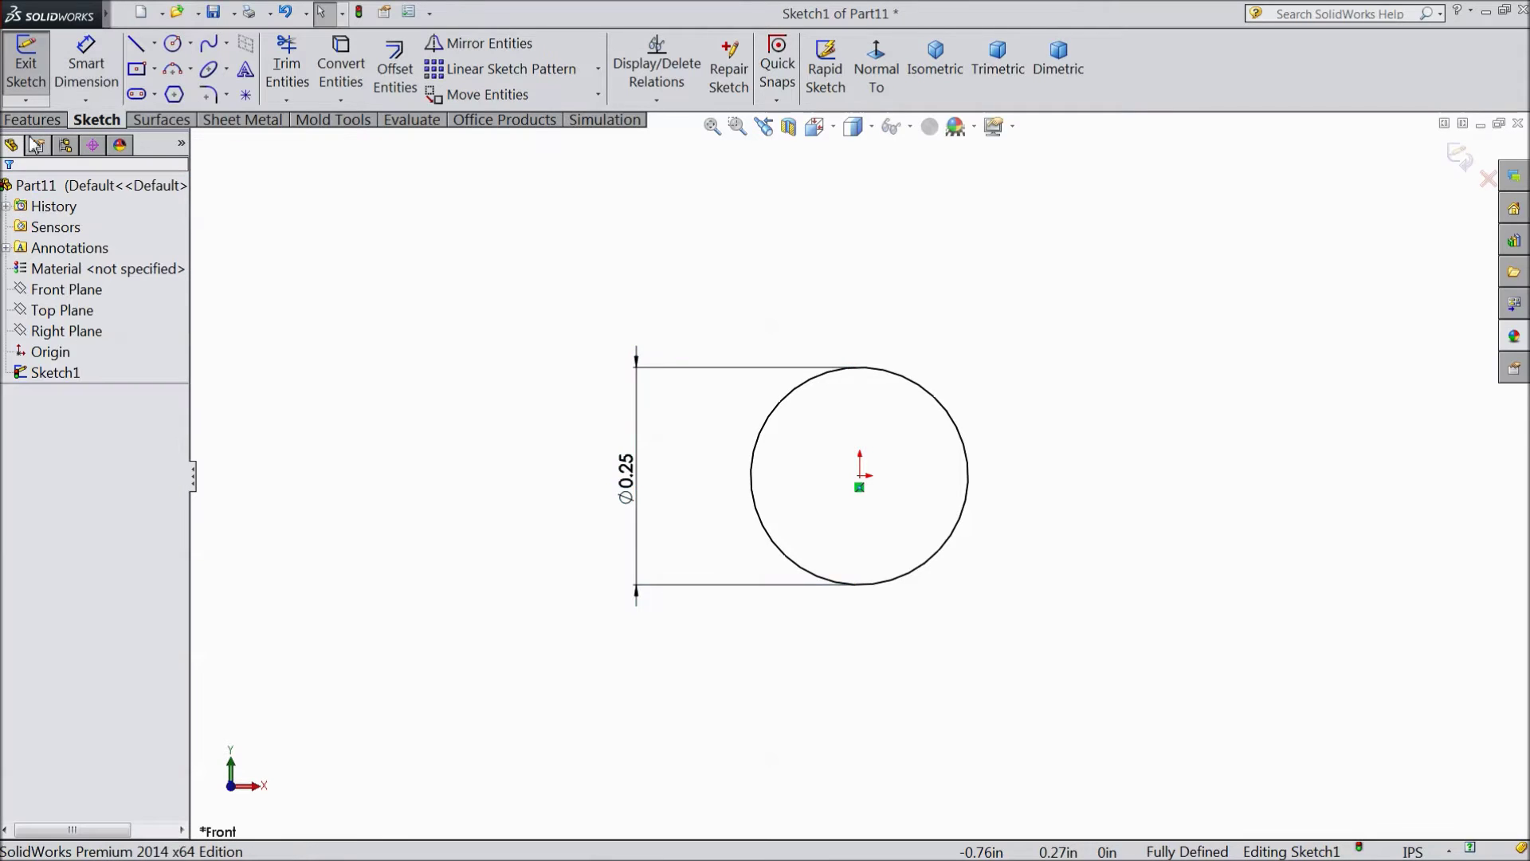
click(32, 119)
click(36, 68)
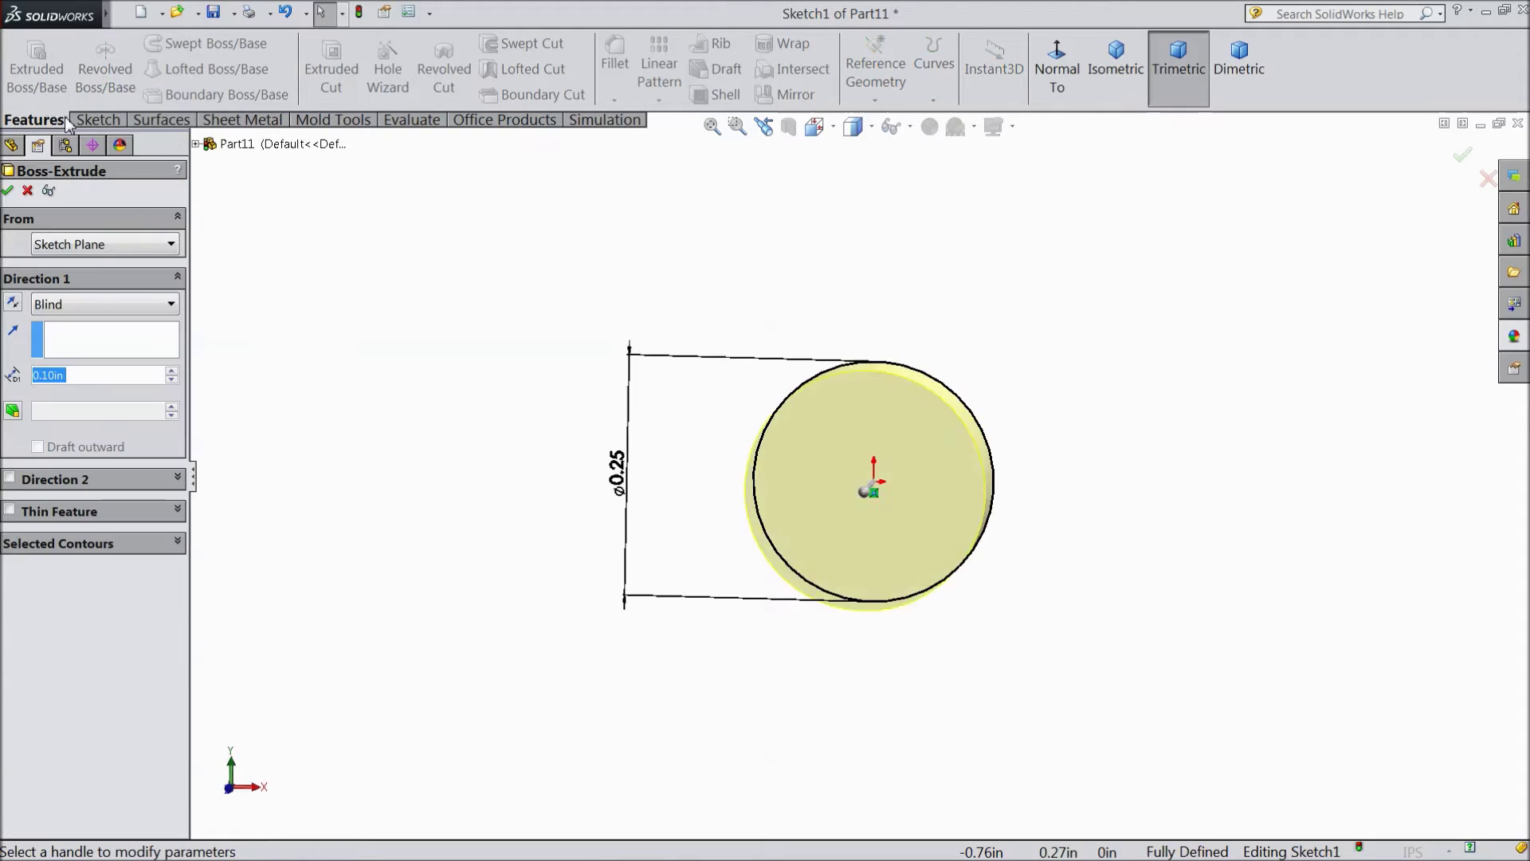
- Extrude the Ø0.25 in circle Mid Plane to 8 in as a slender rod
click(72, 304)
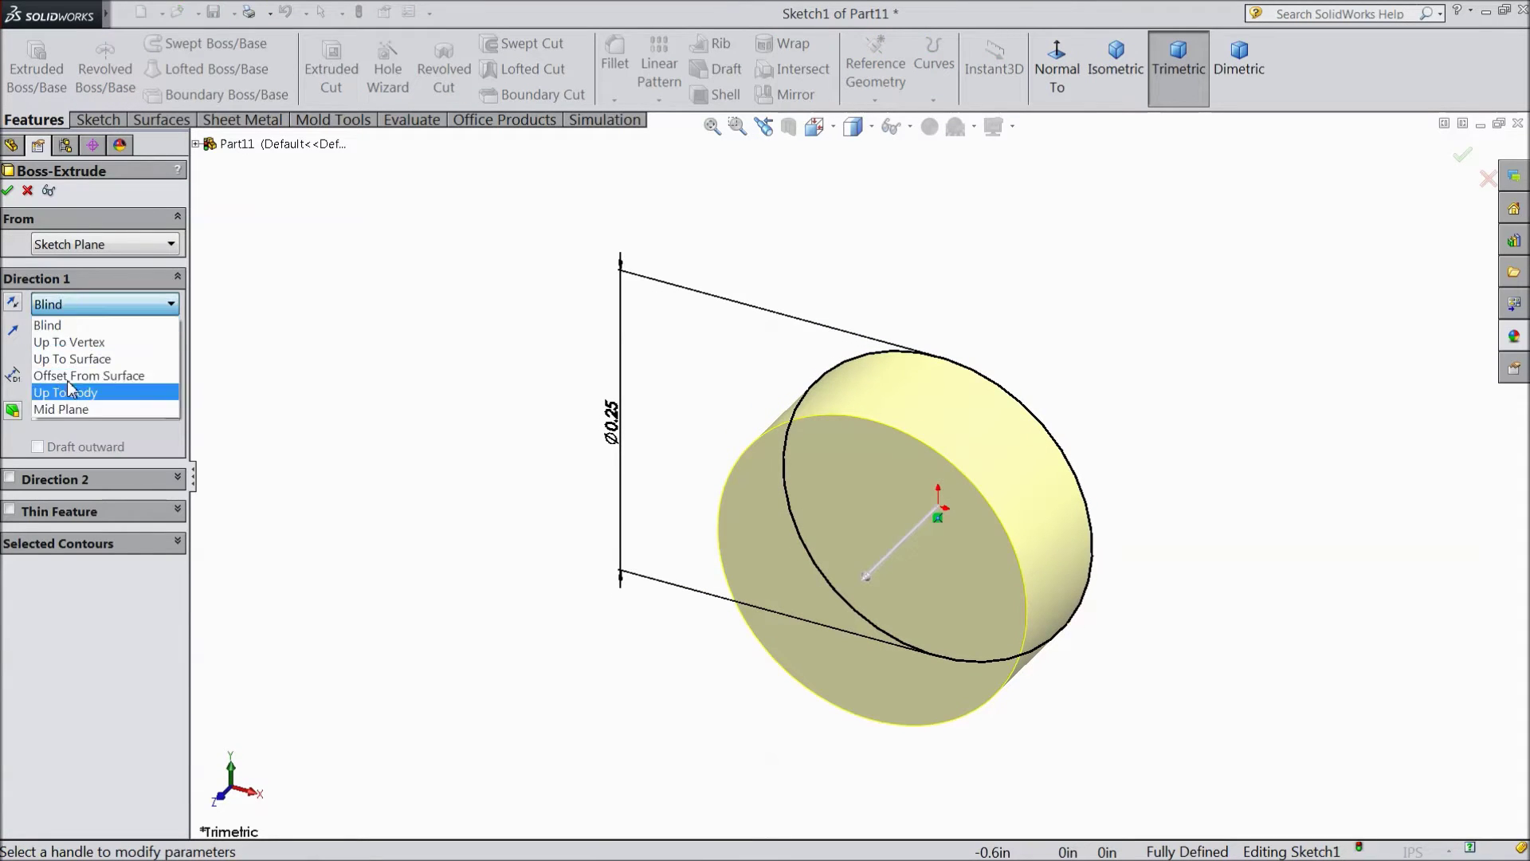
click(71, 411)
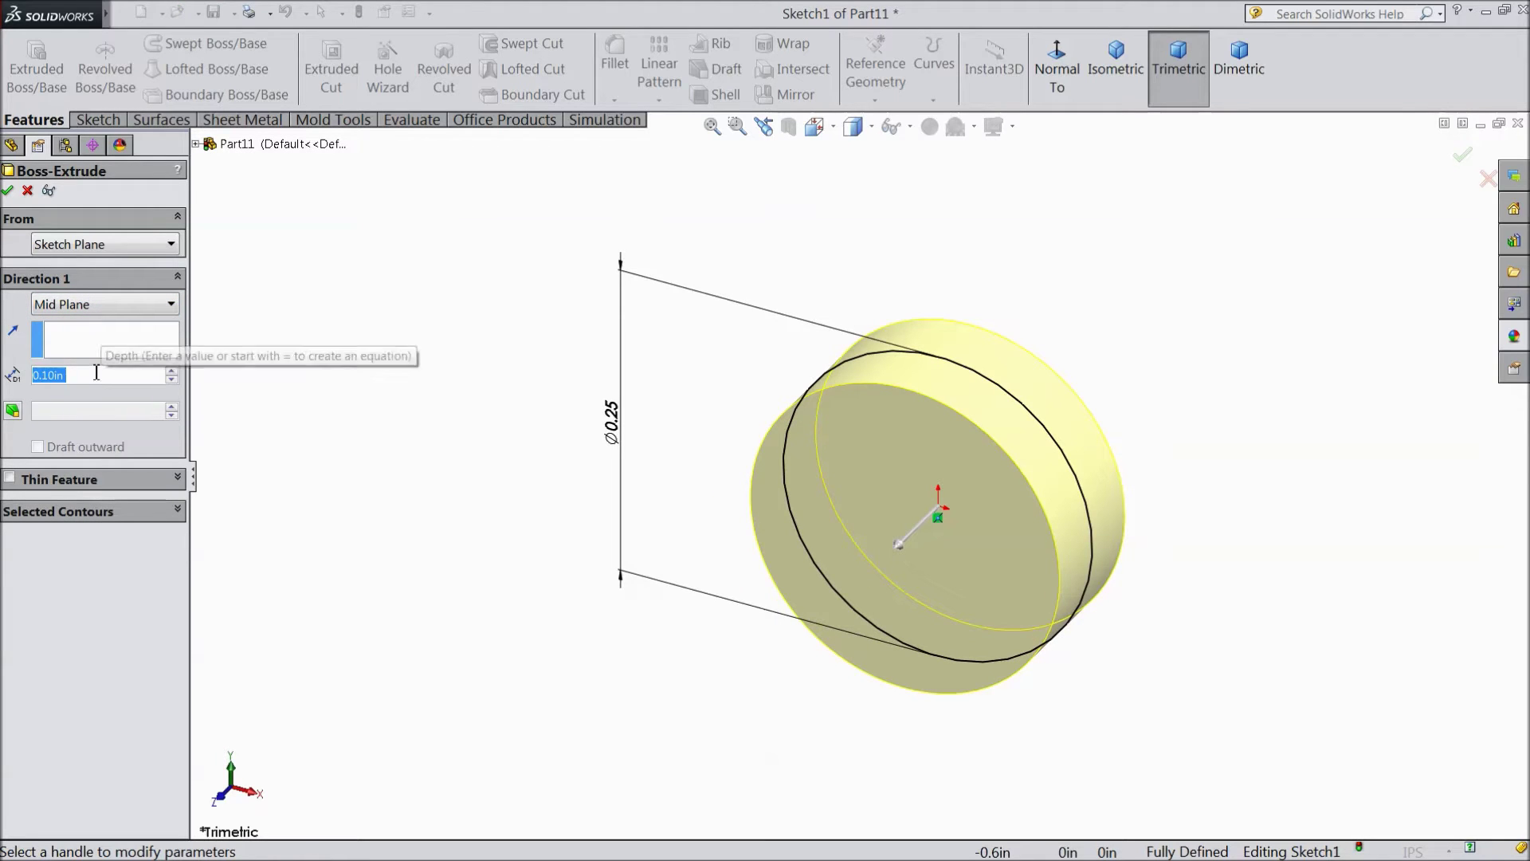
text(8)
key(Return)
key(f)
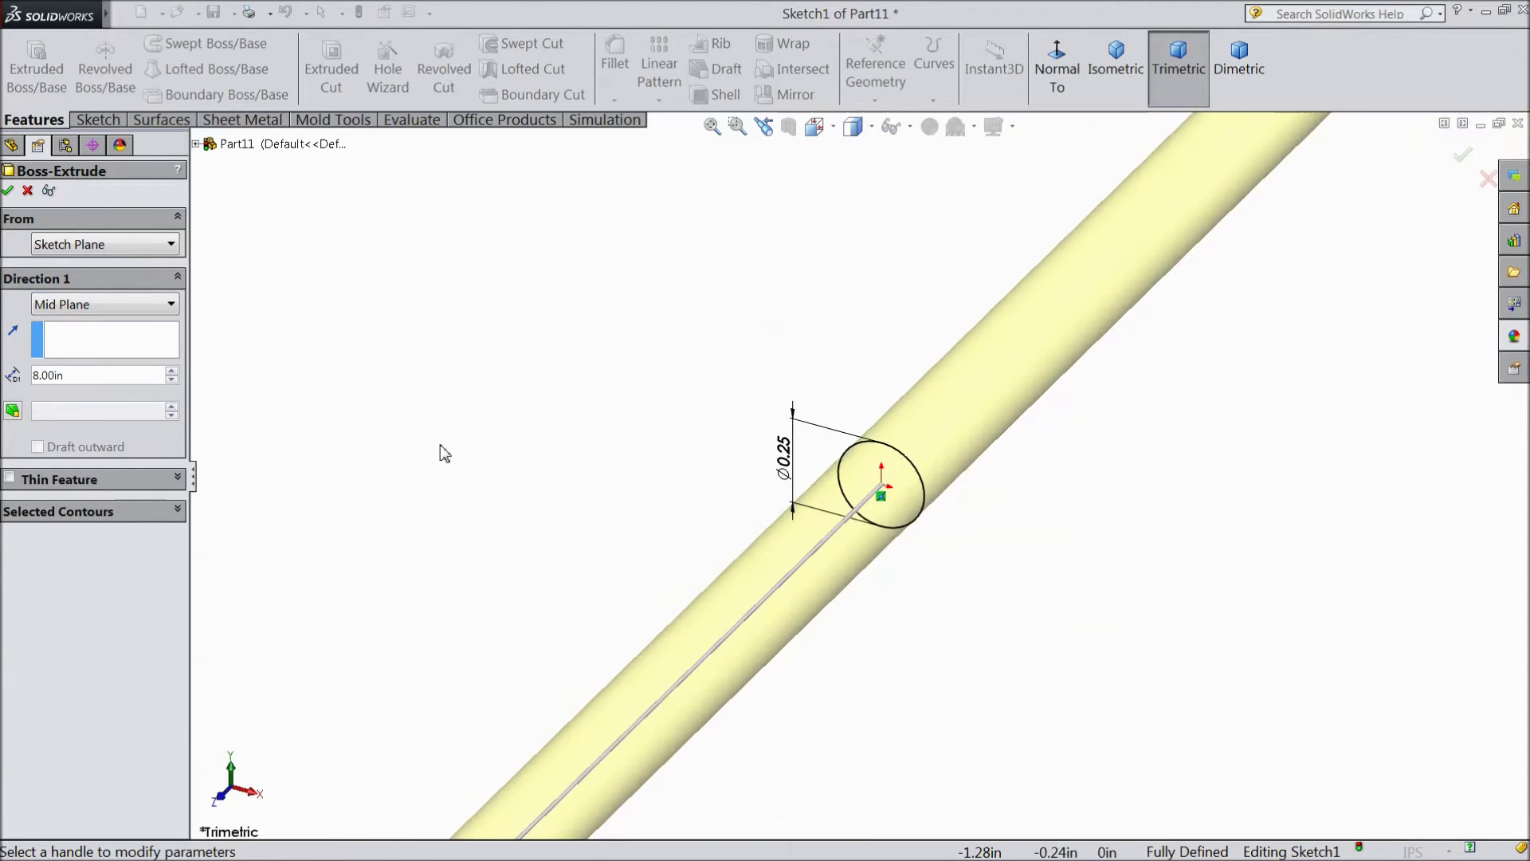
scroll(827, 652, down, 2)
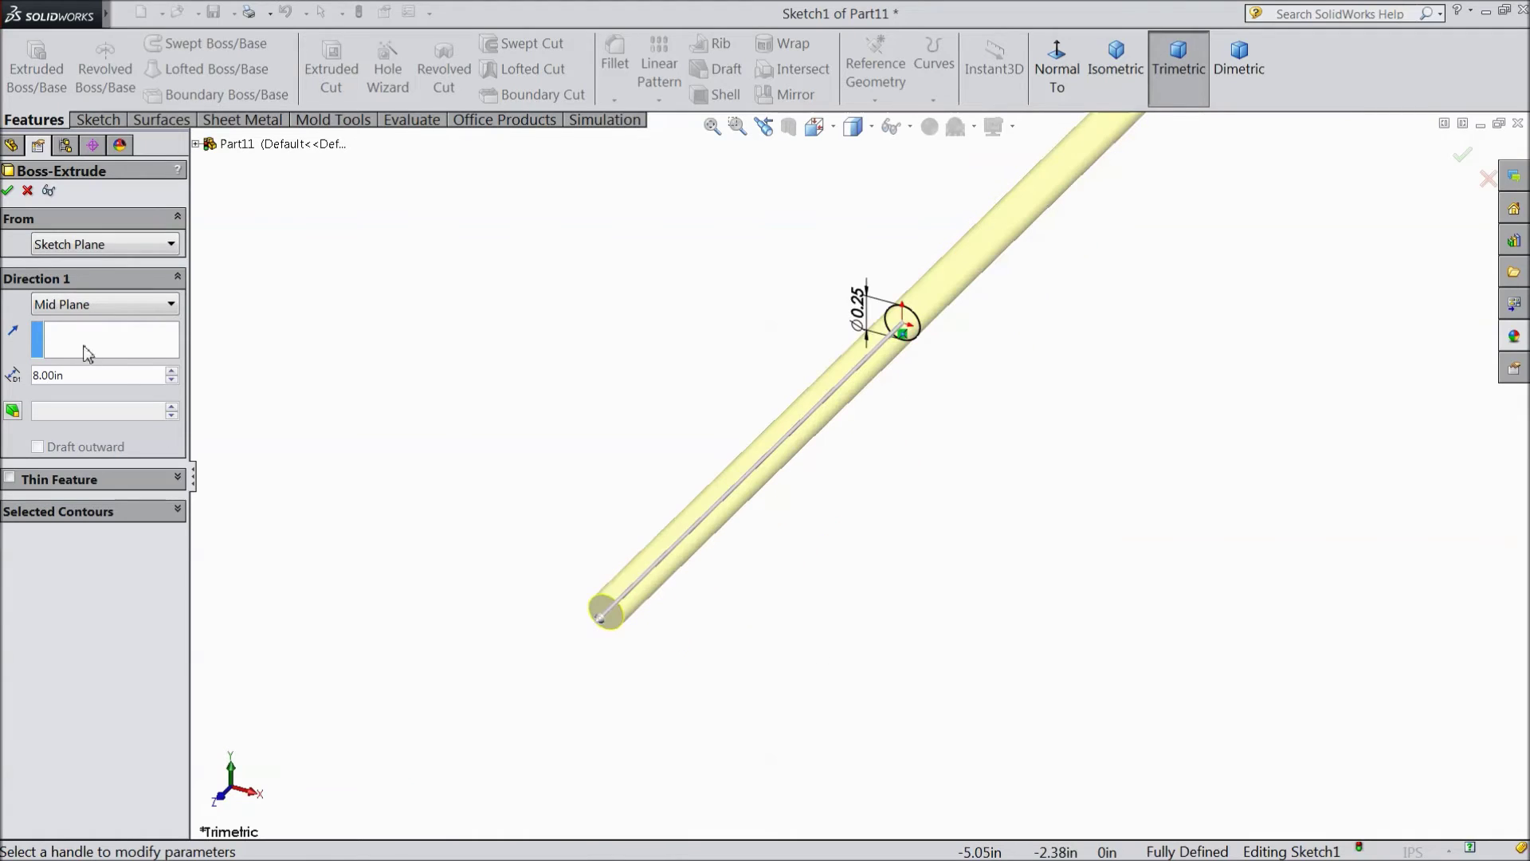
click(8, 191)
mouse_move(494, 532)
middle_down()
mouse_move(478, 455)
mouse_move(472, 518)
middle_up()
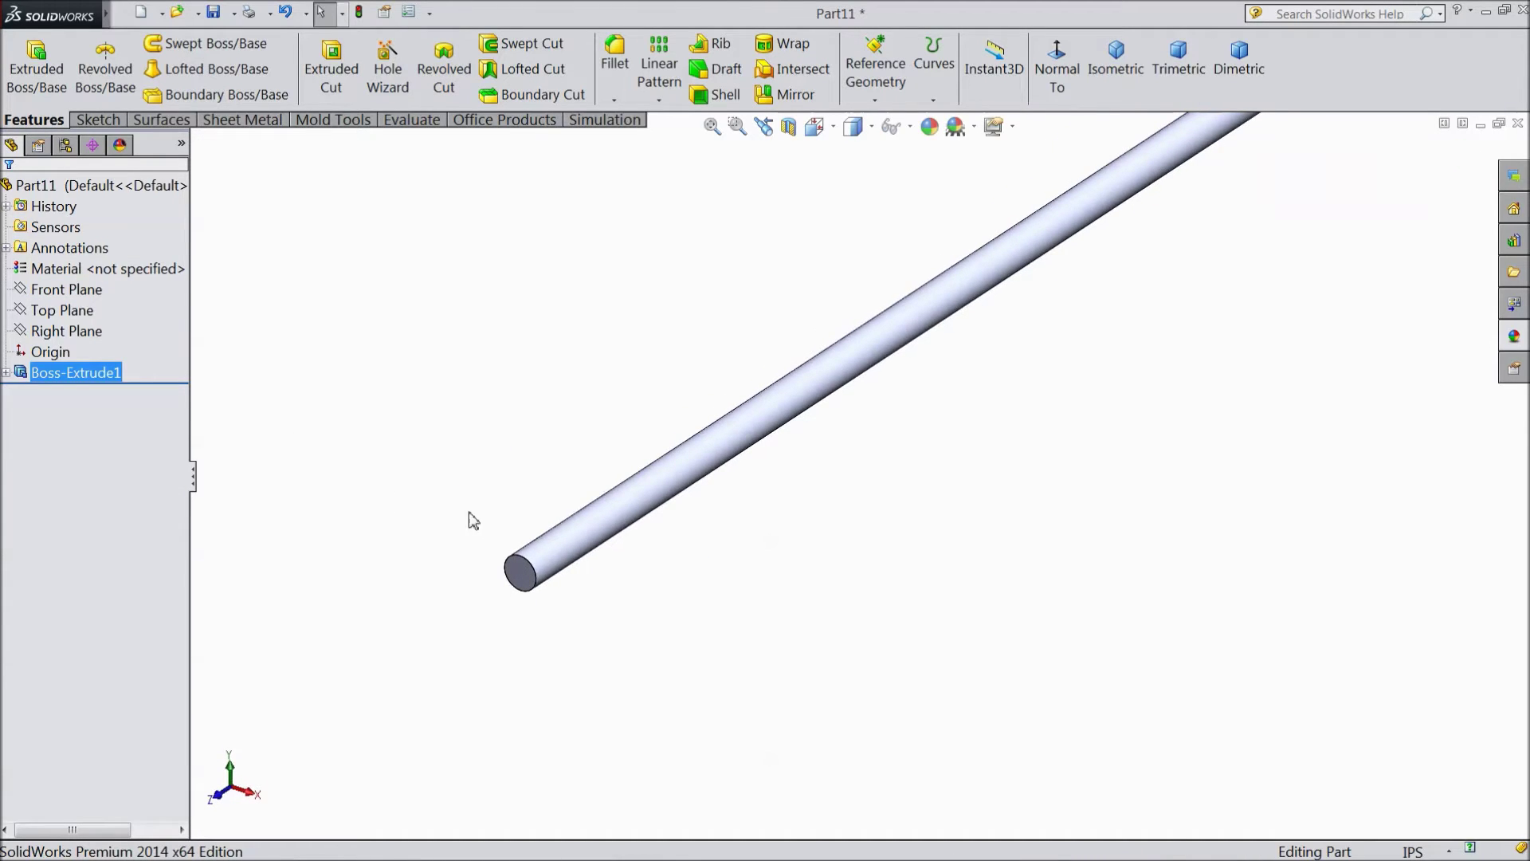
- Edit Sketch1 to change the rod's diameter from 0.25 in to 0.40 in
click(6, 372)
click(70, 393)
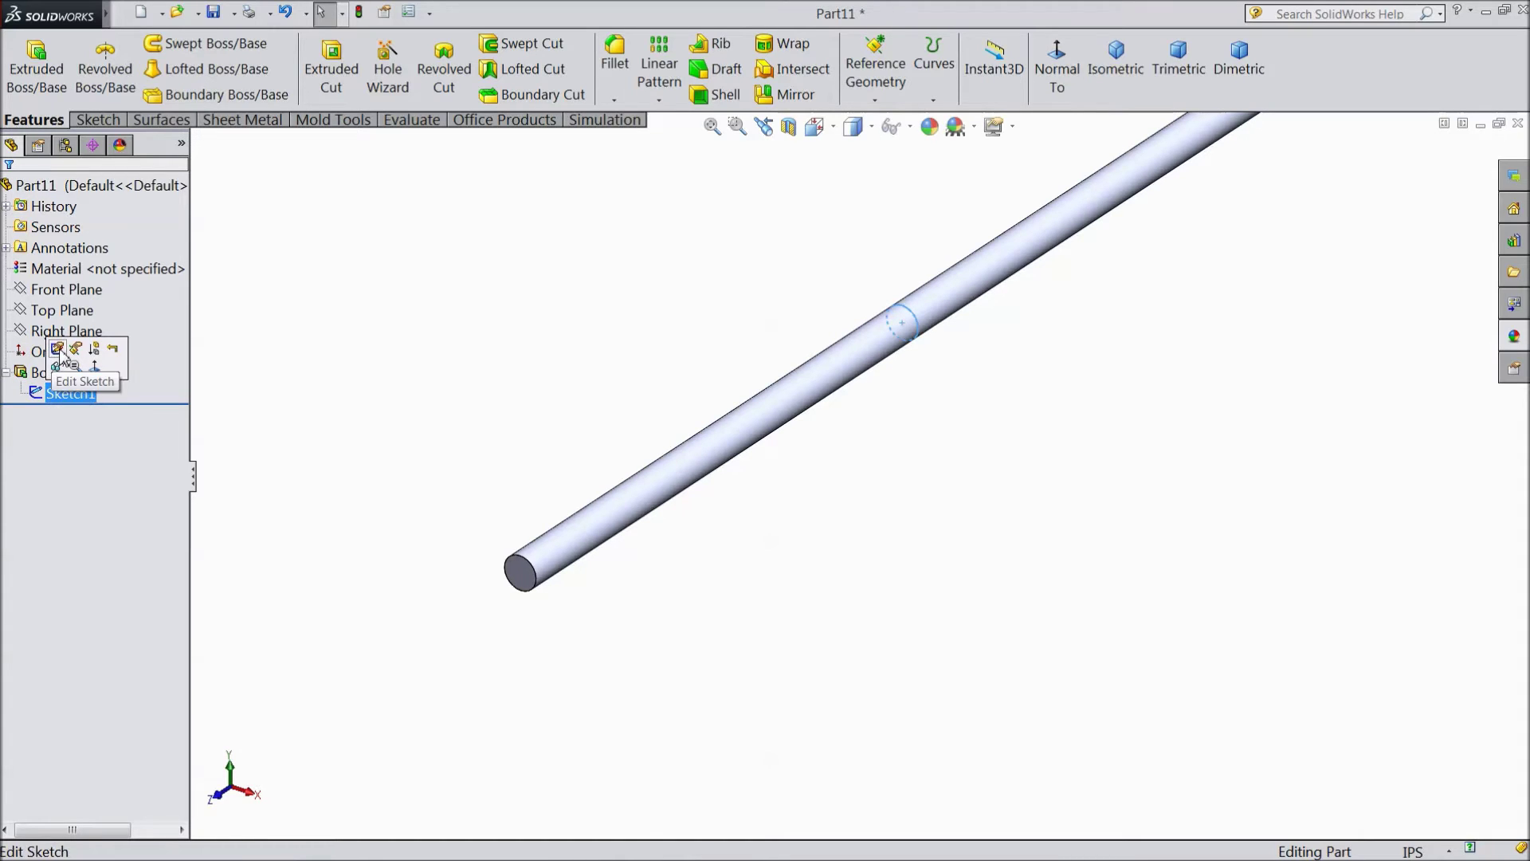
click(59, 350)
scroll(845, 375, down, 5)
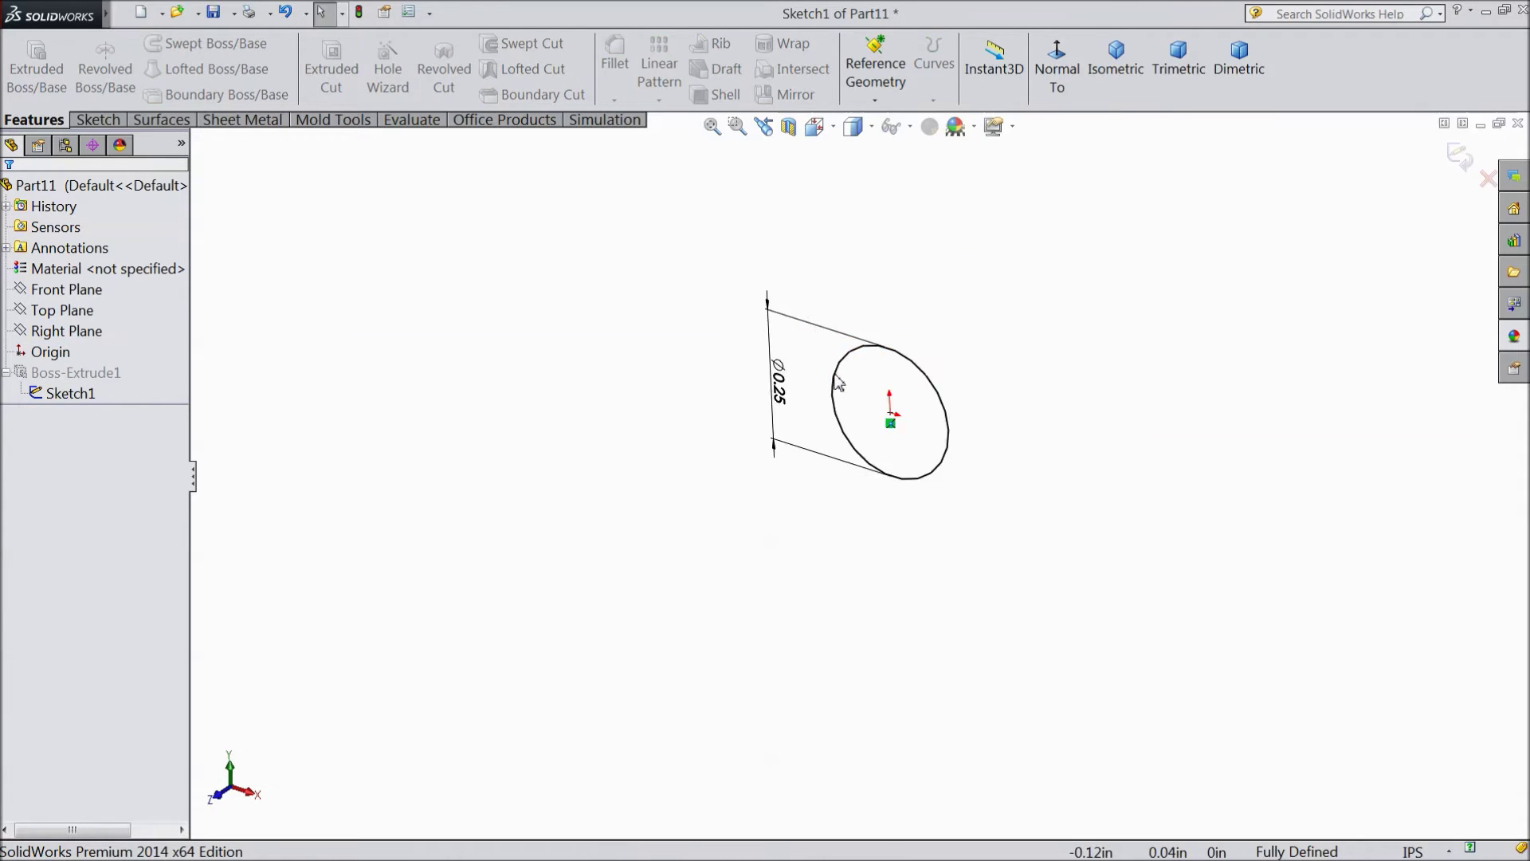
scroll(803, 402, down, 4)
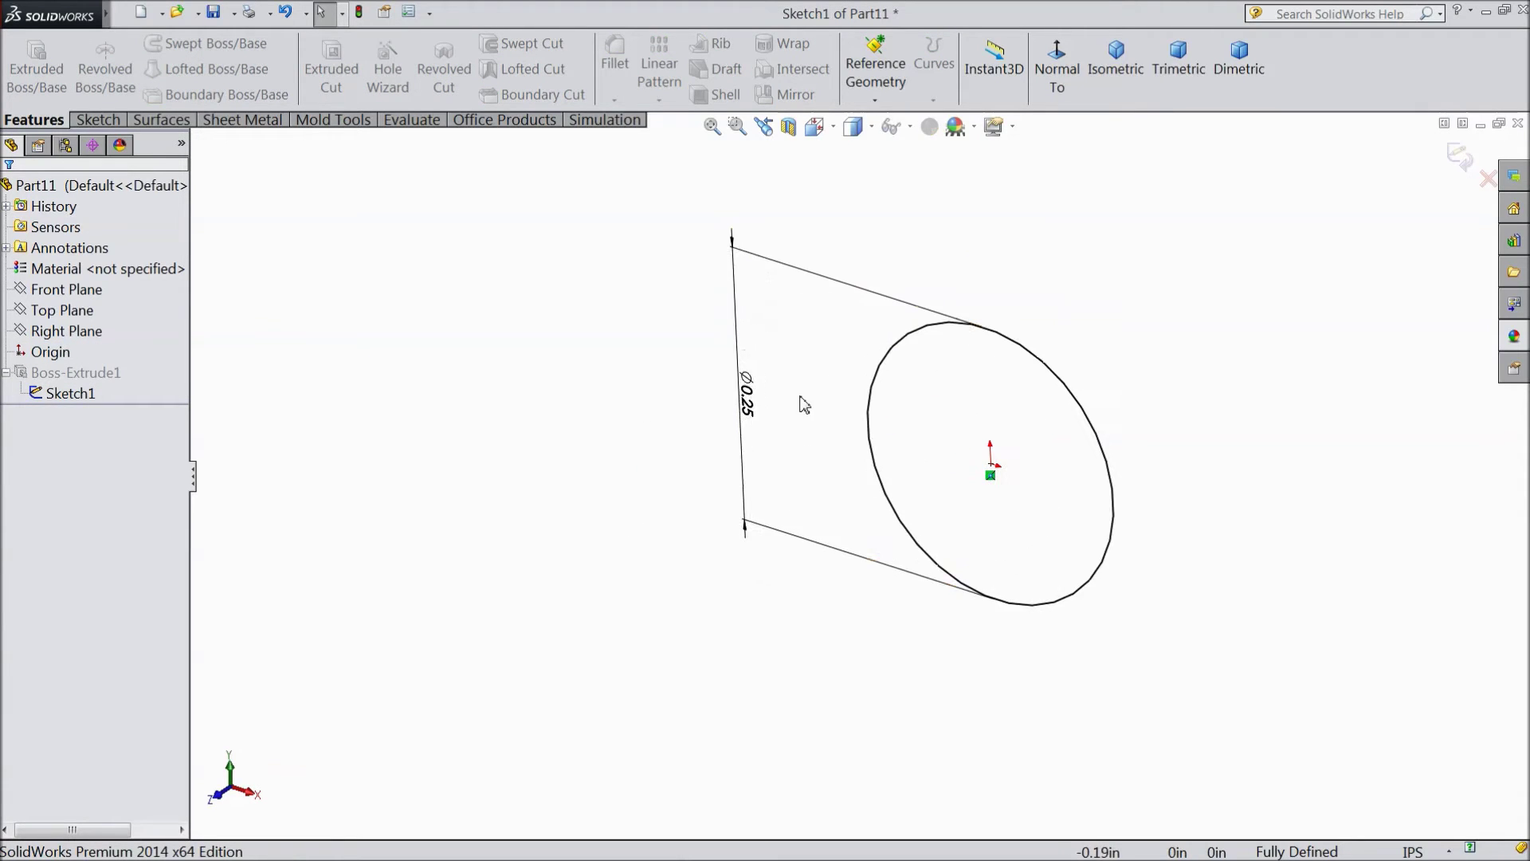
double_click(749, 409)
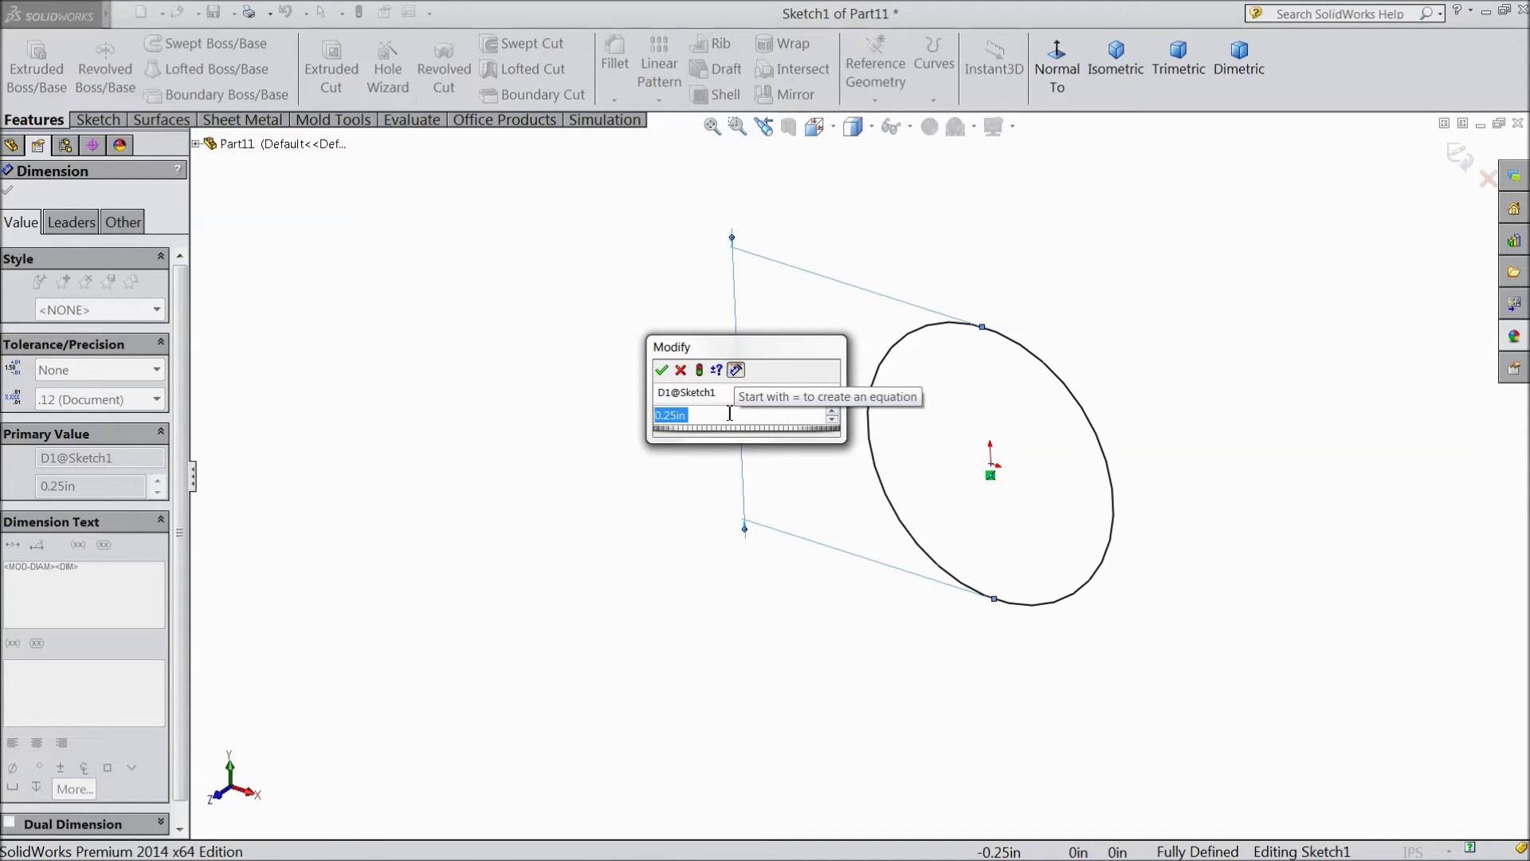
text(0)
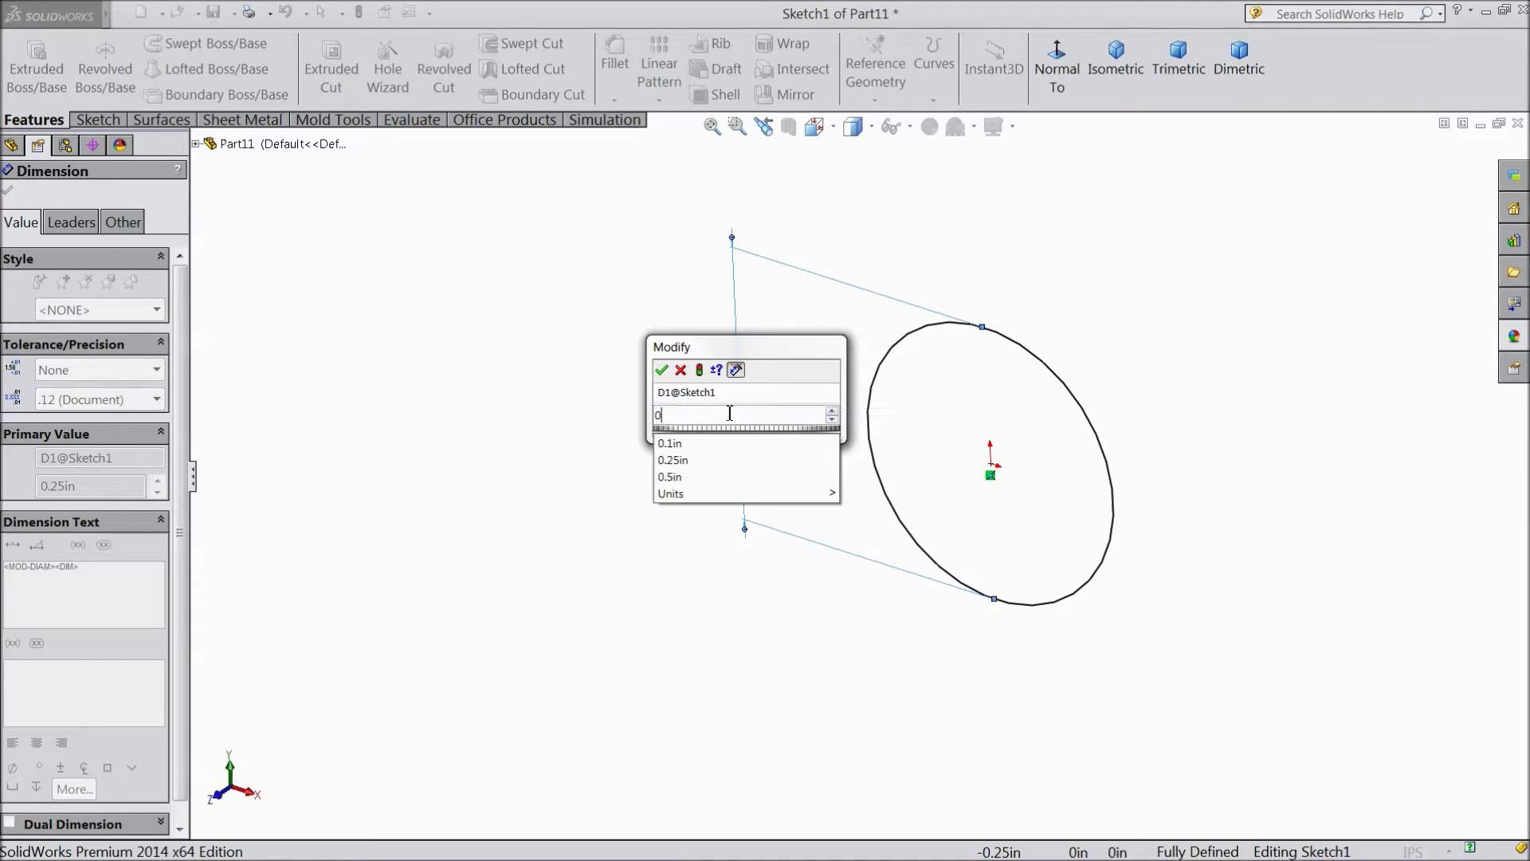
text(.5)
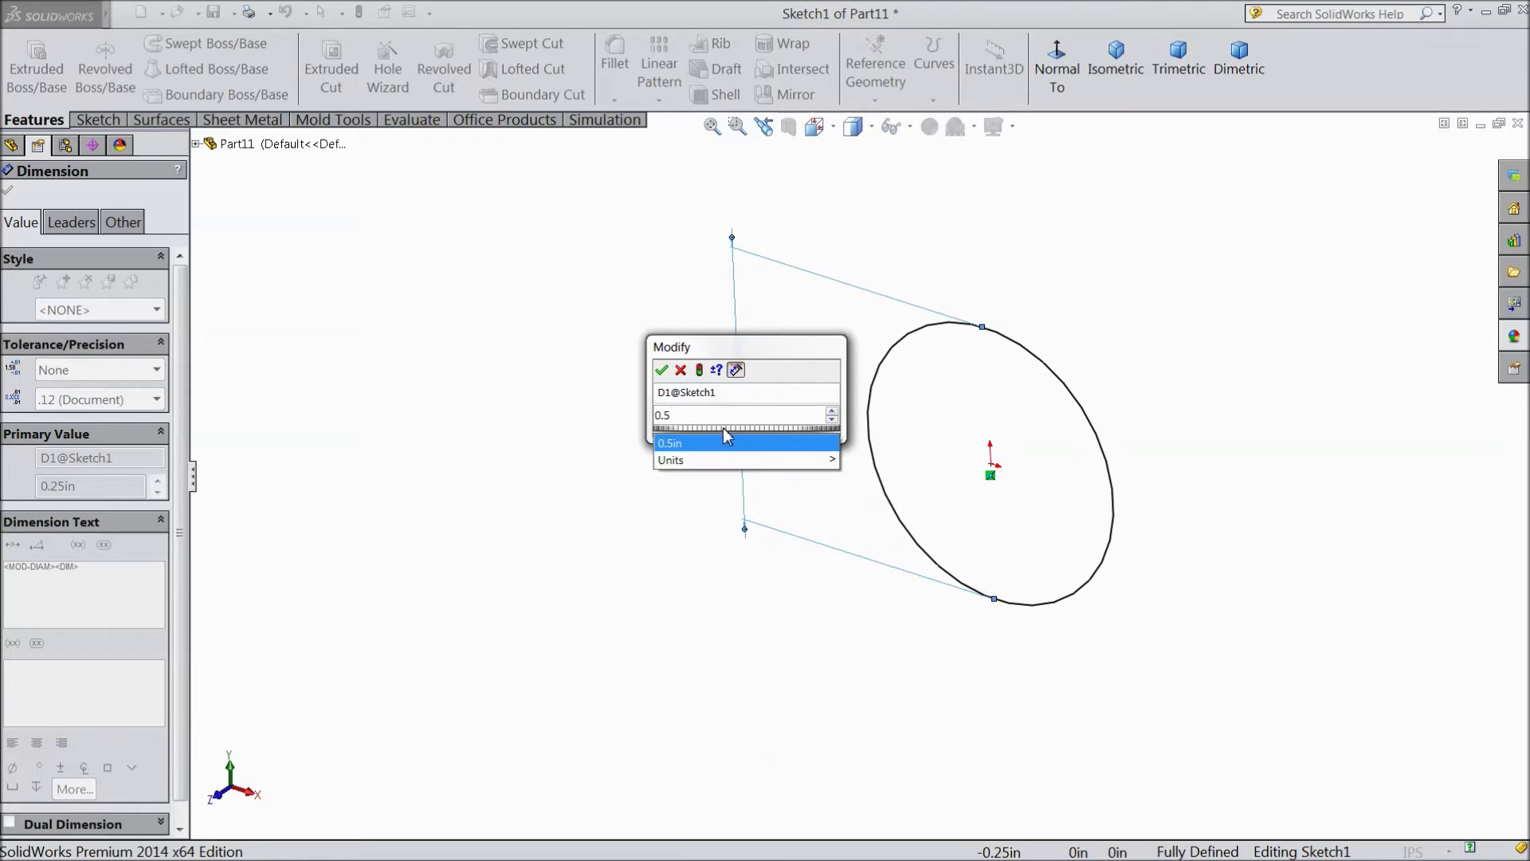
key(BackSpace)
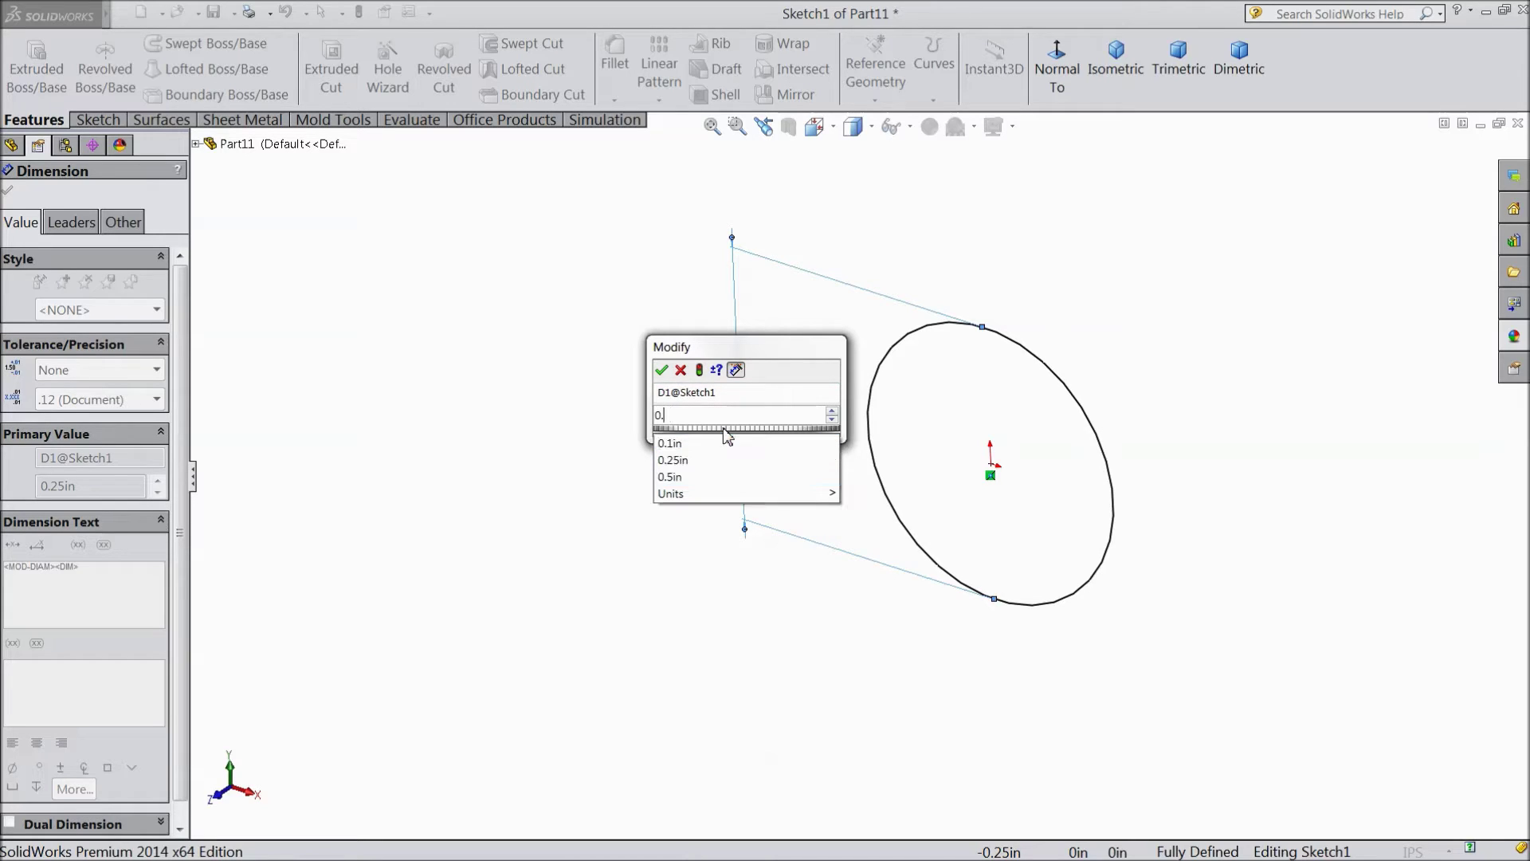
text(4)
click(662, 370)
click(1460, 157)
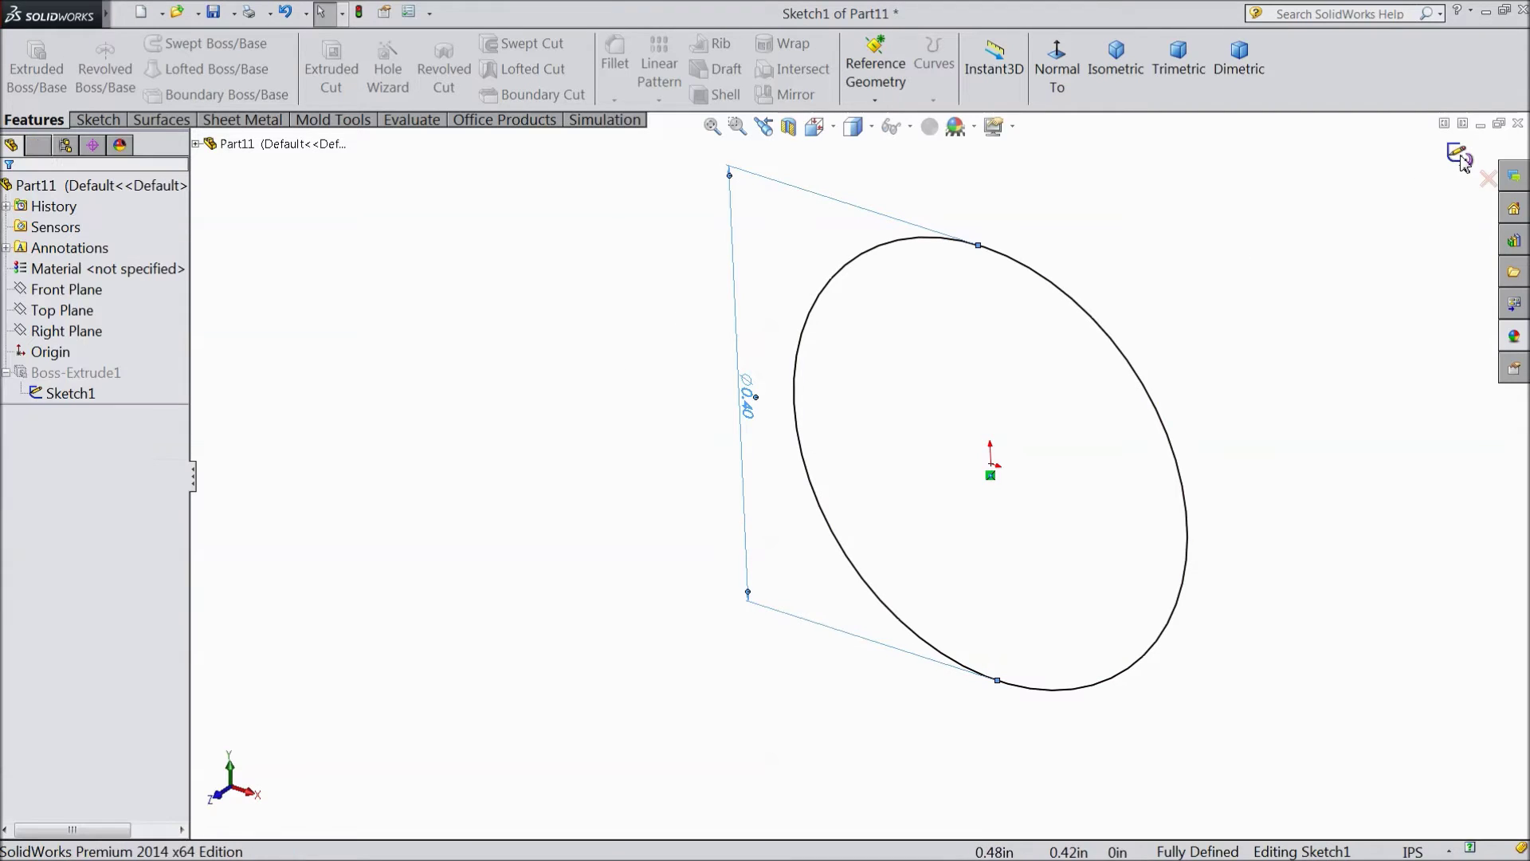
scroll(779, 403, up, 8)
scroll(943, 452, down, 2)
click(621, 640)
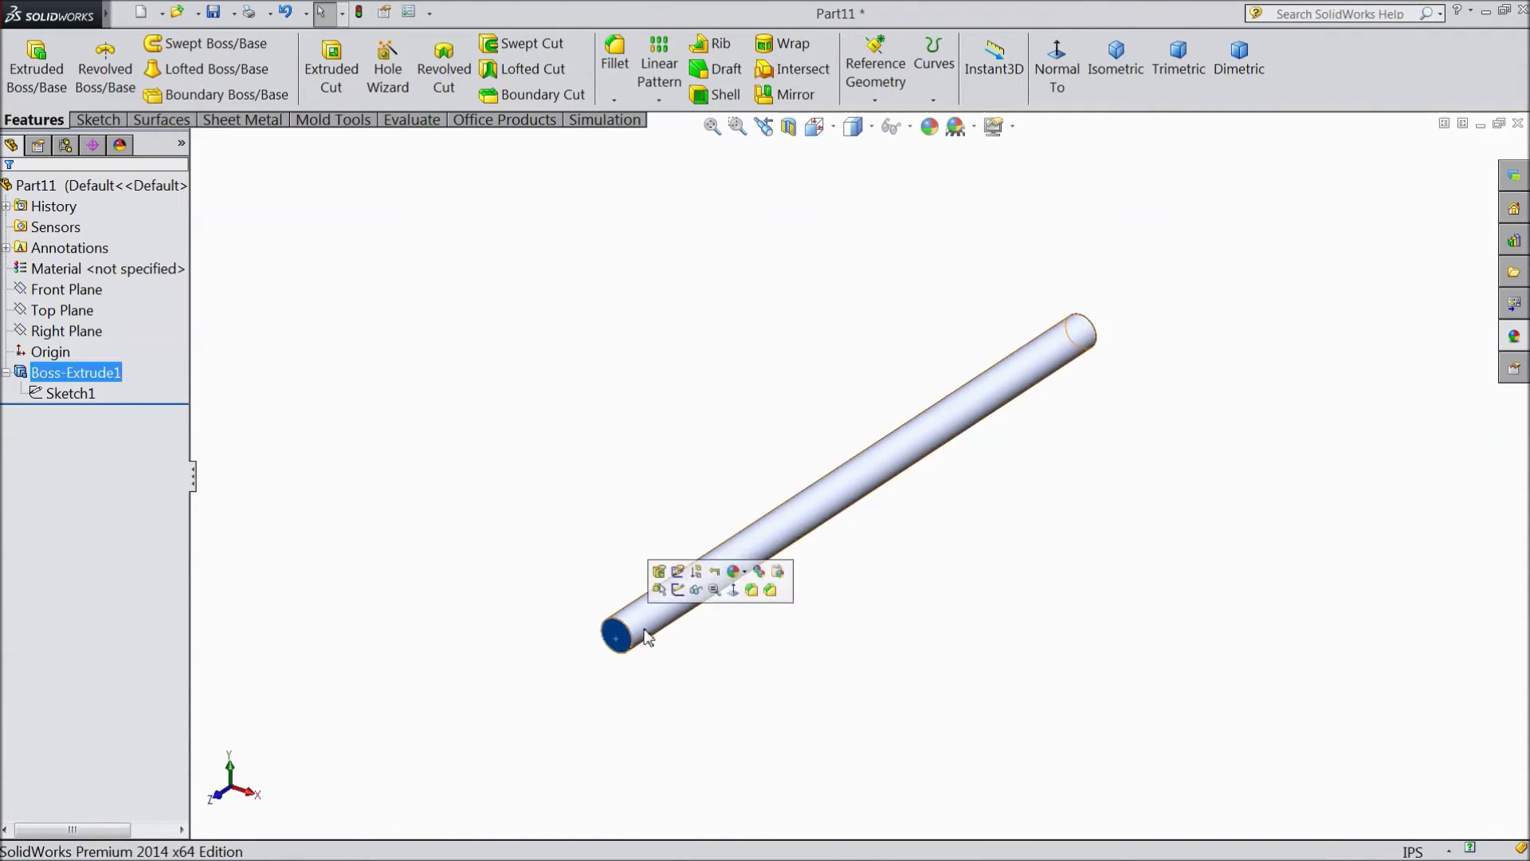
- Sketch an origin-centred circle on the rod's end face and enter 0.25 in diameter
click(677, 593)
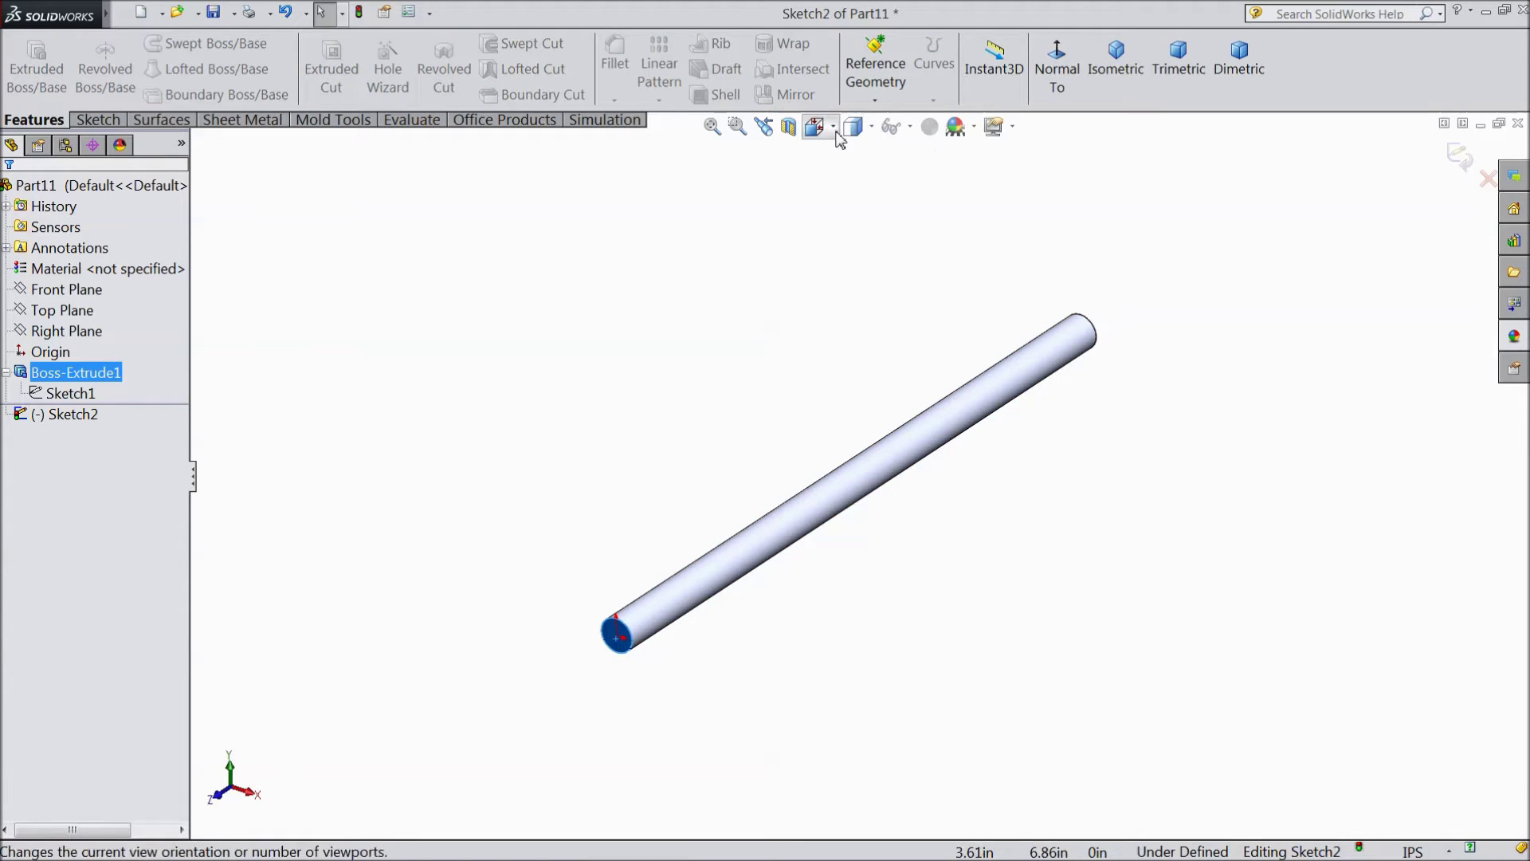
click(1056, 79)
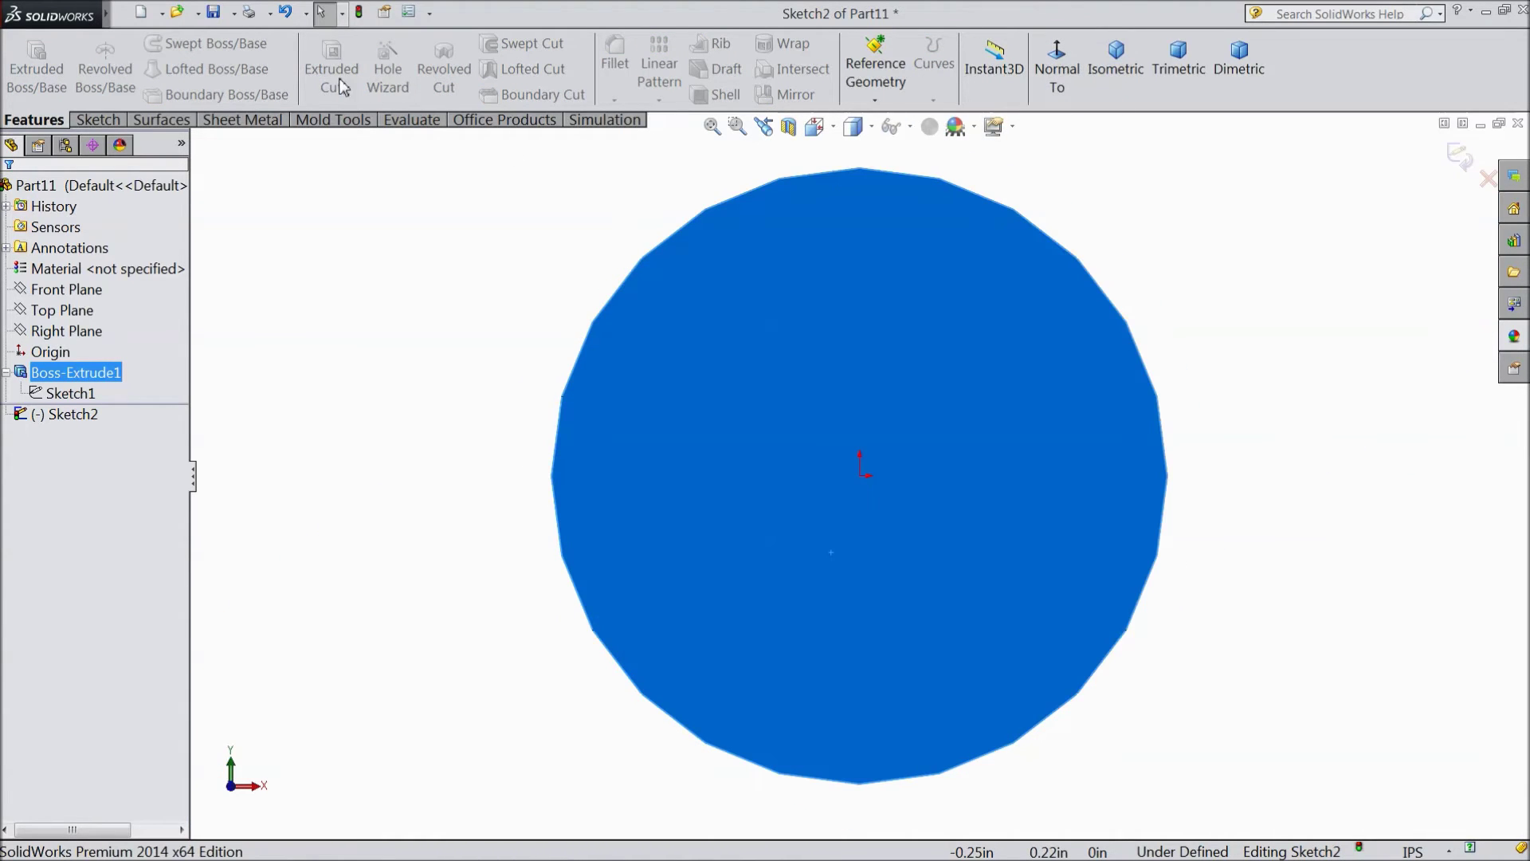
click(98, 119)
click(172, 43)
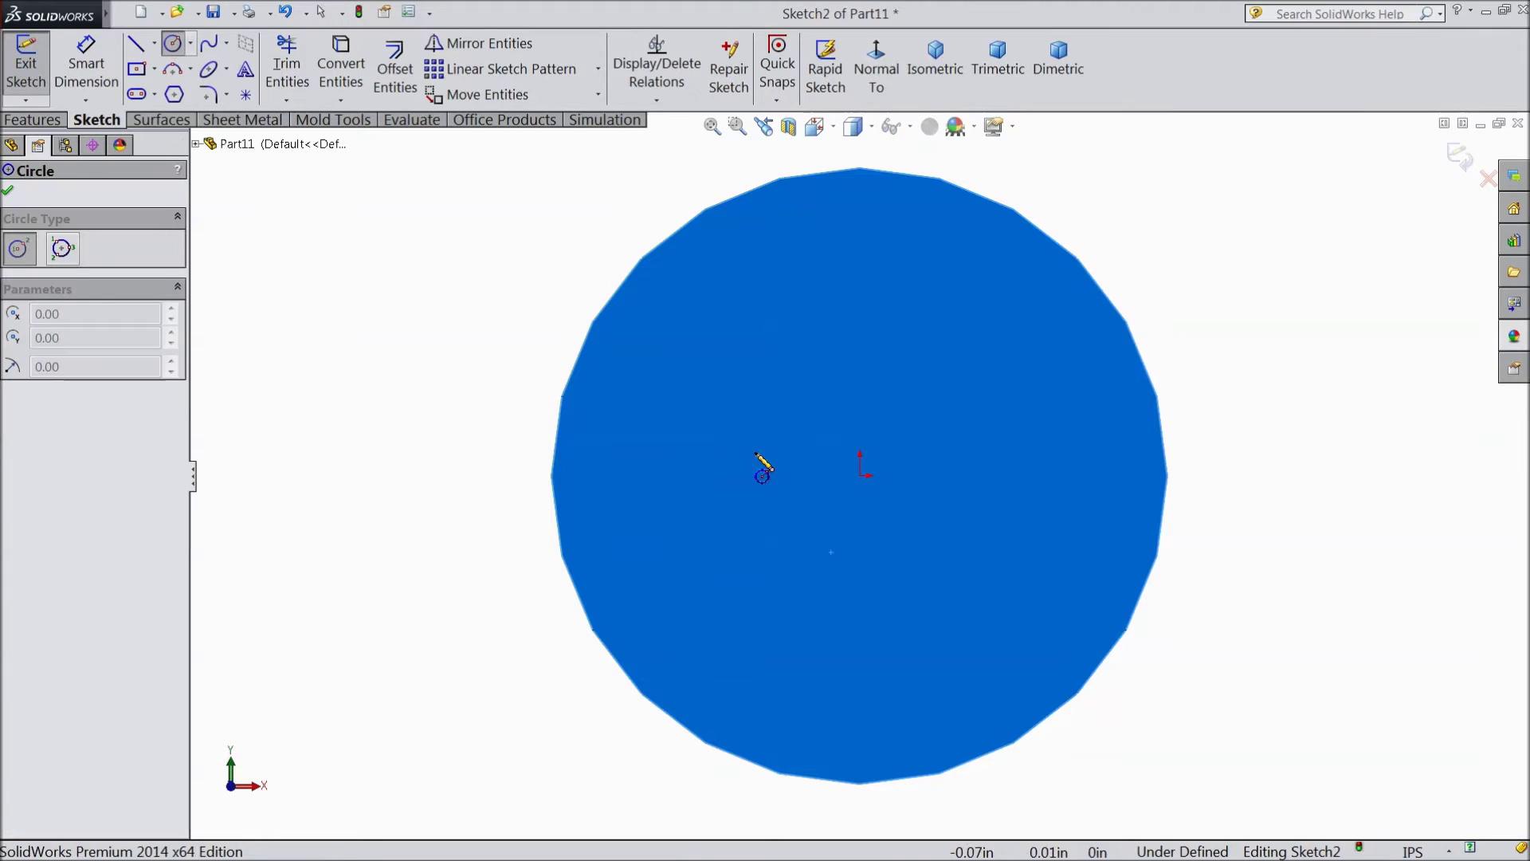
click(860, 475)
click(690, 399)
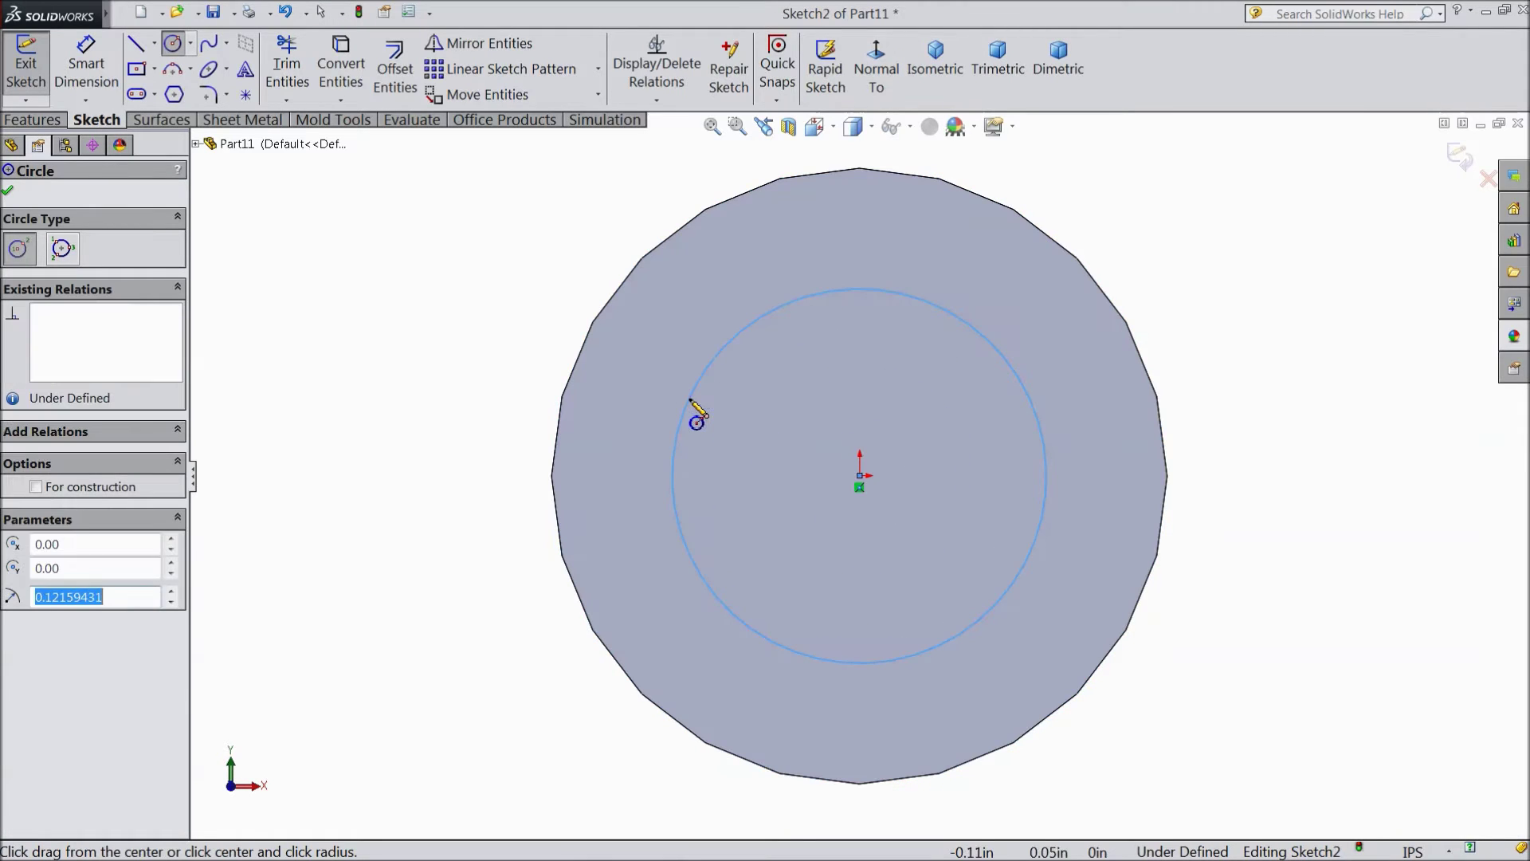
click(86, 64)
click(675, 488)
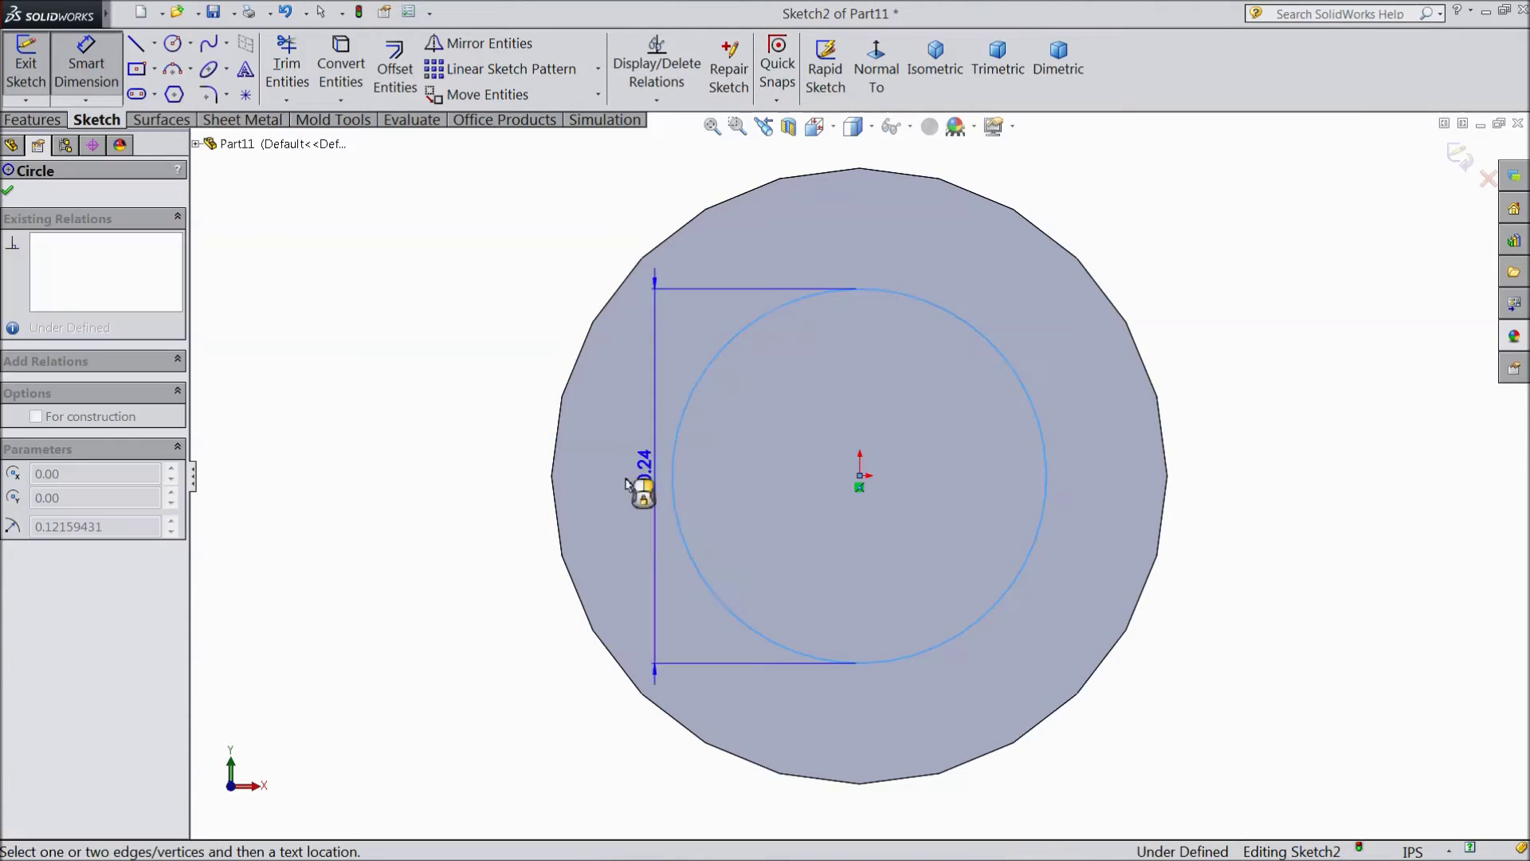
click(447, 487)
text(0.25)
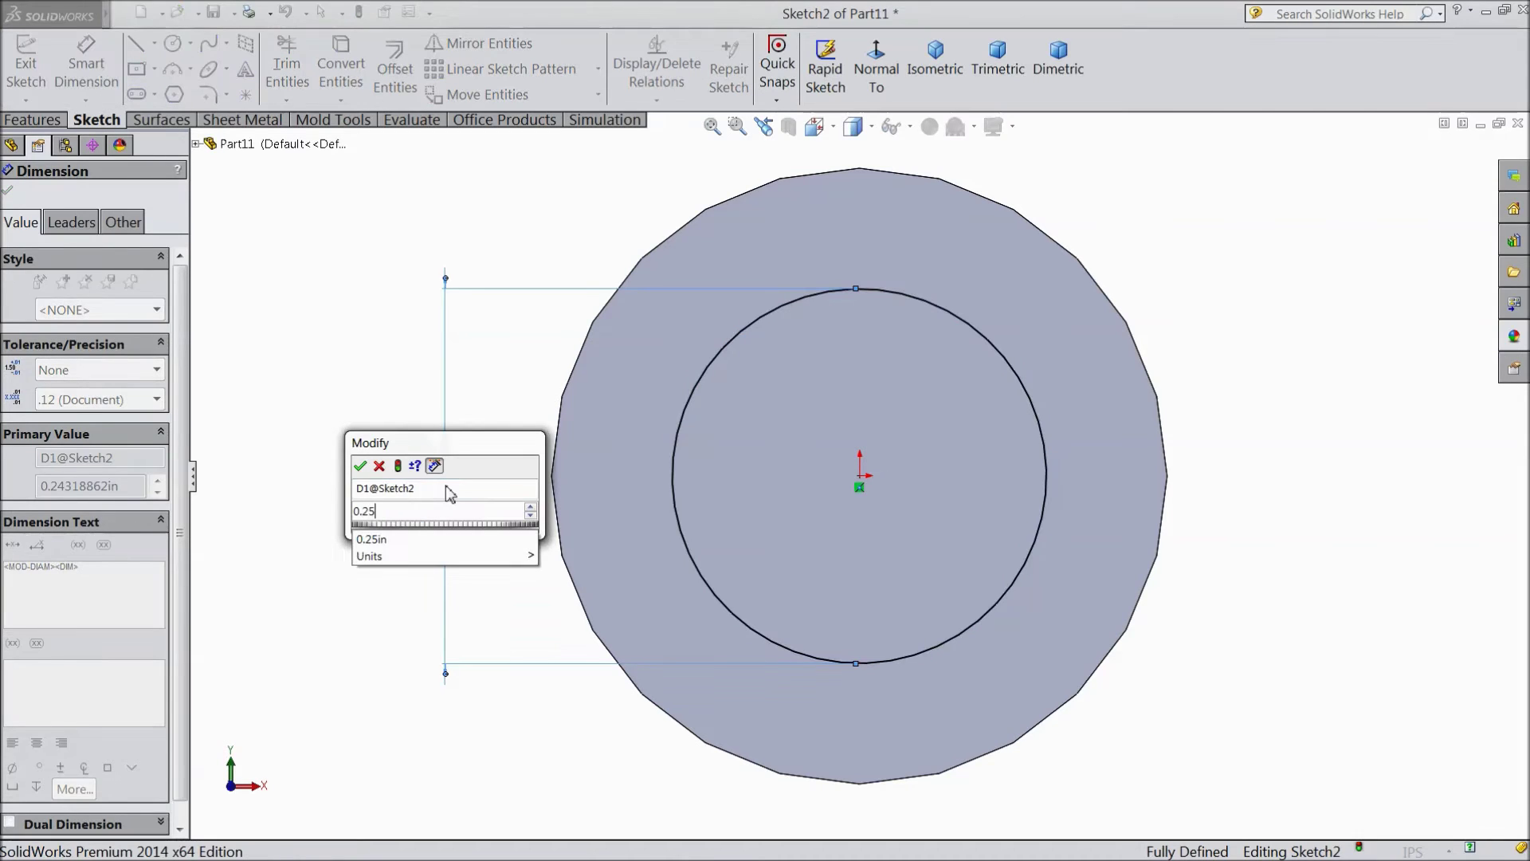
- Confirm the Ø0.25 in end circle and extrude it 1.00 in beyond the rod
click(359, 465)
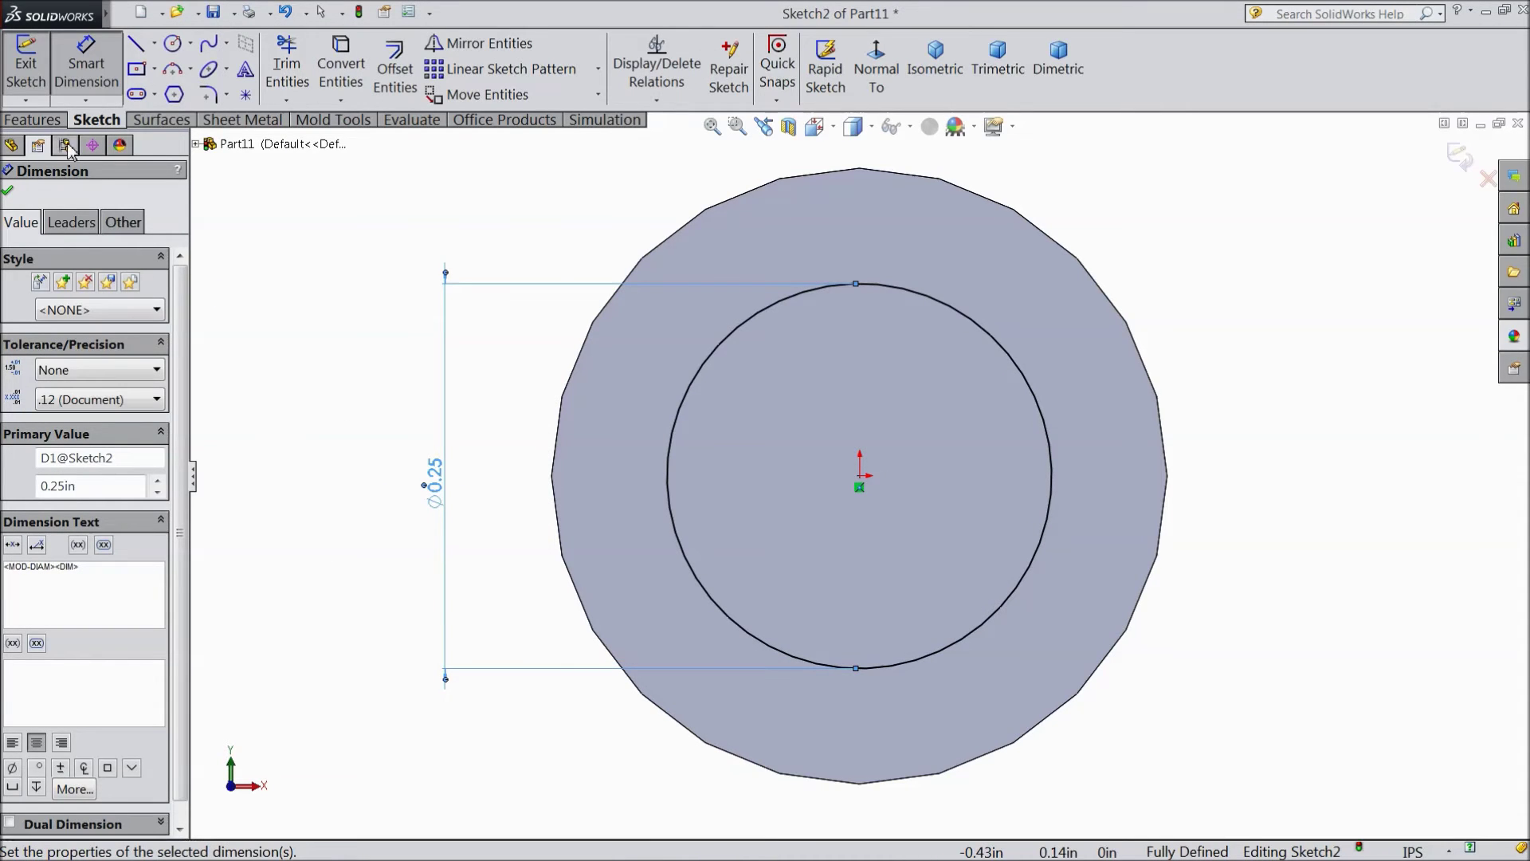
click(32, 119)
click(36, 70)
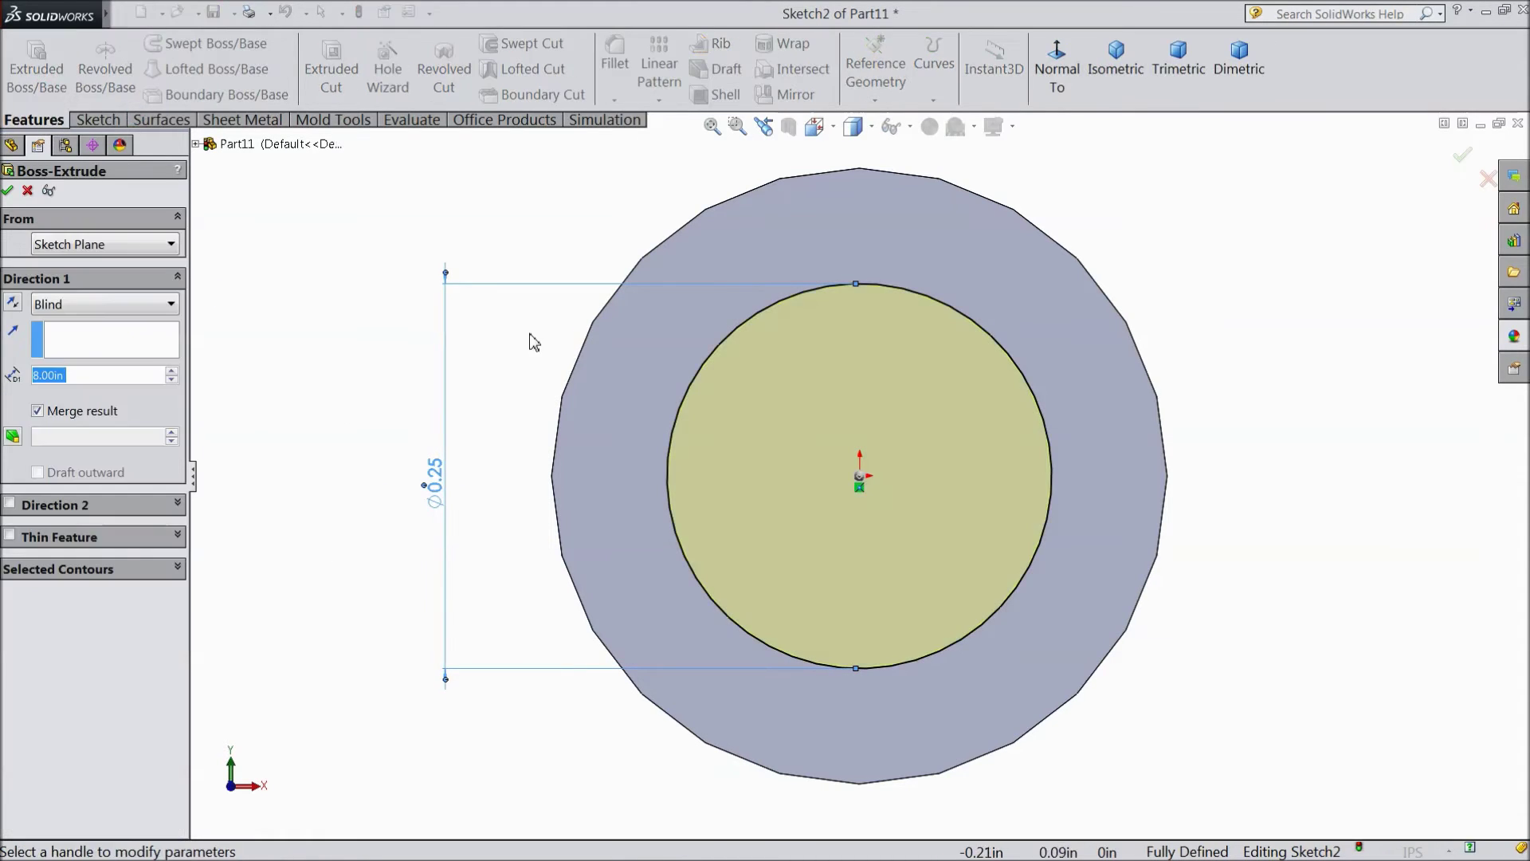
text(1)
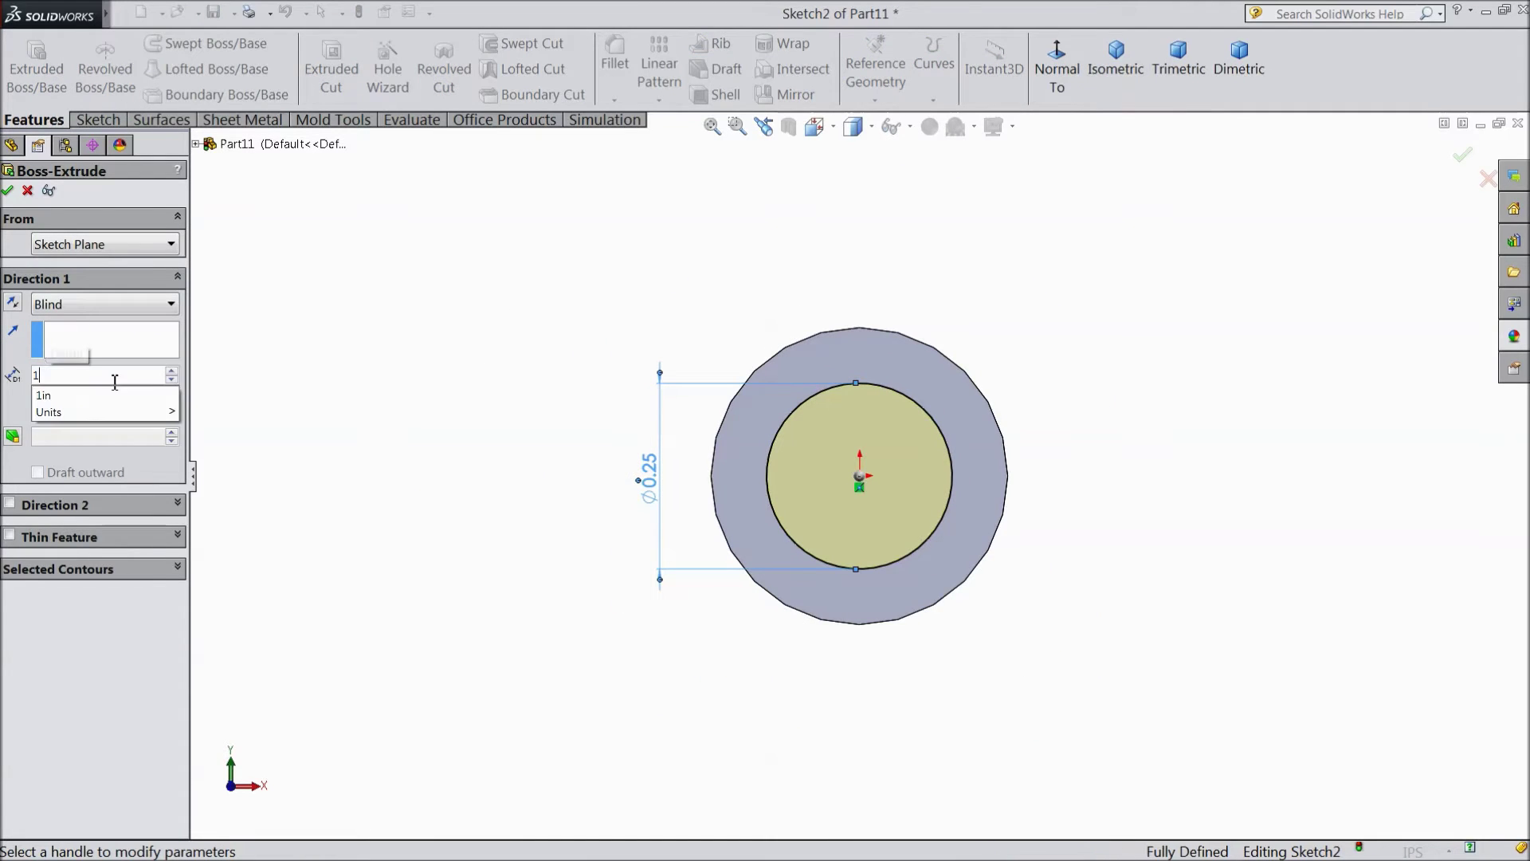
key(Return)
middle_drag(861, 336, 749, 393)
scroll(762, 395, up, 5)
scroll(618, 579, down, 3)
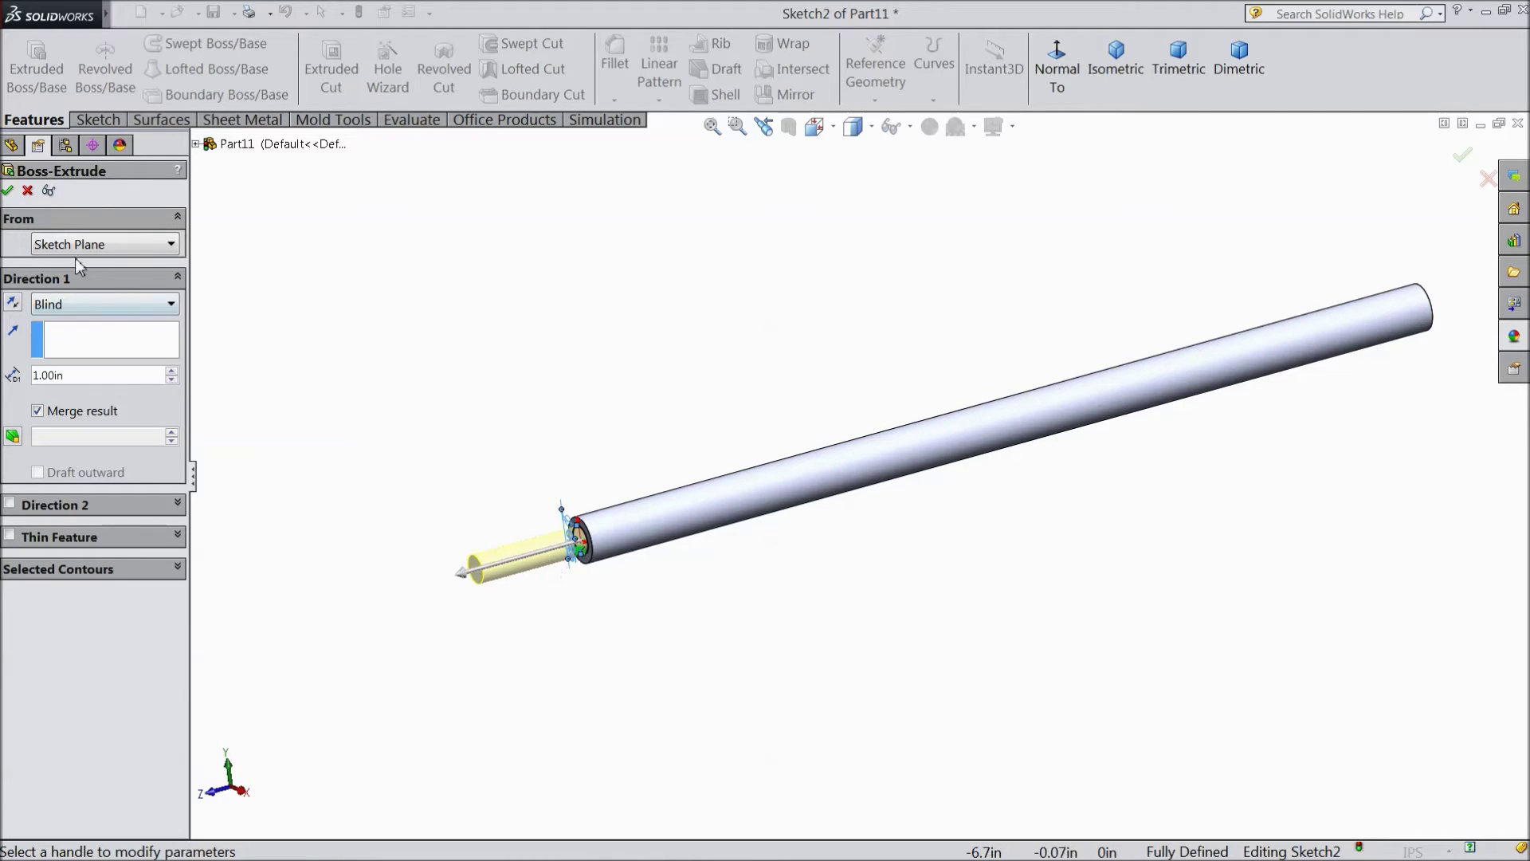
click(8, 191)
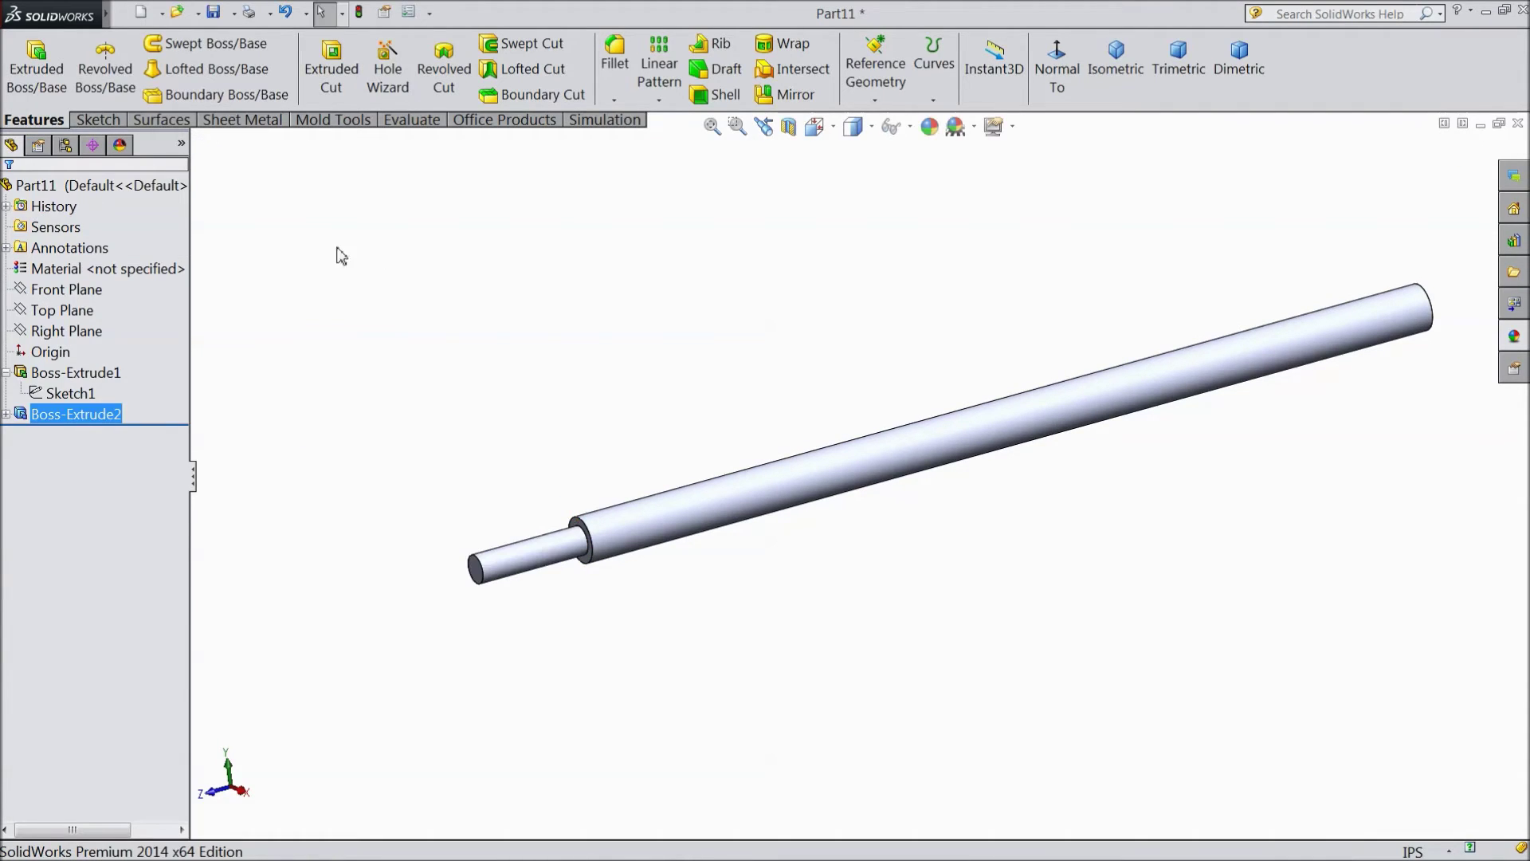
- Mirror Boss-Extrude2 across the Front Plane to add a stub on the far end
click(789, 94)
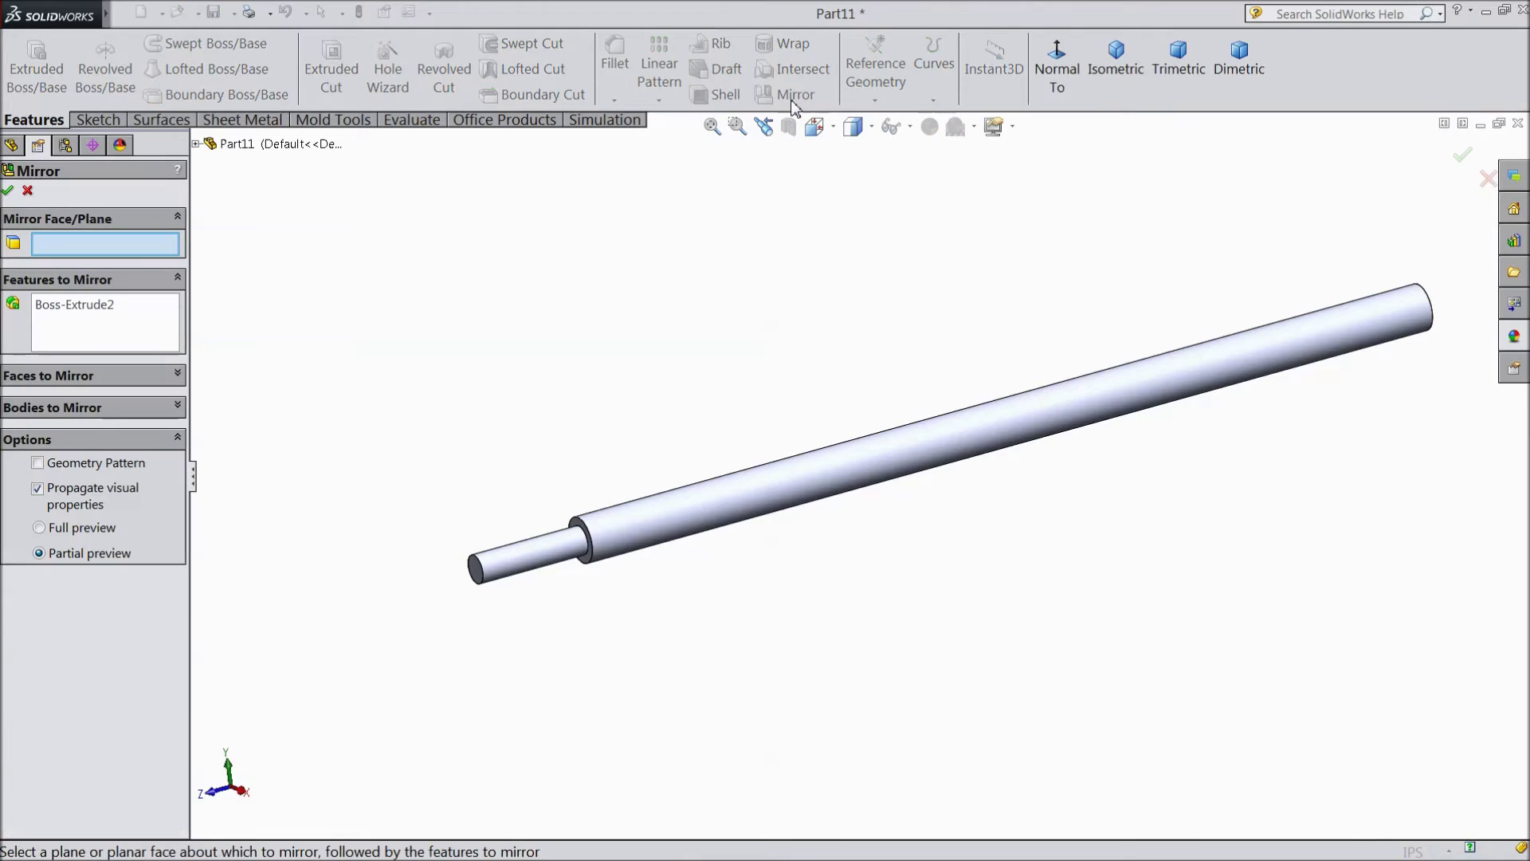
click(195, 144)
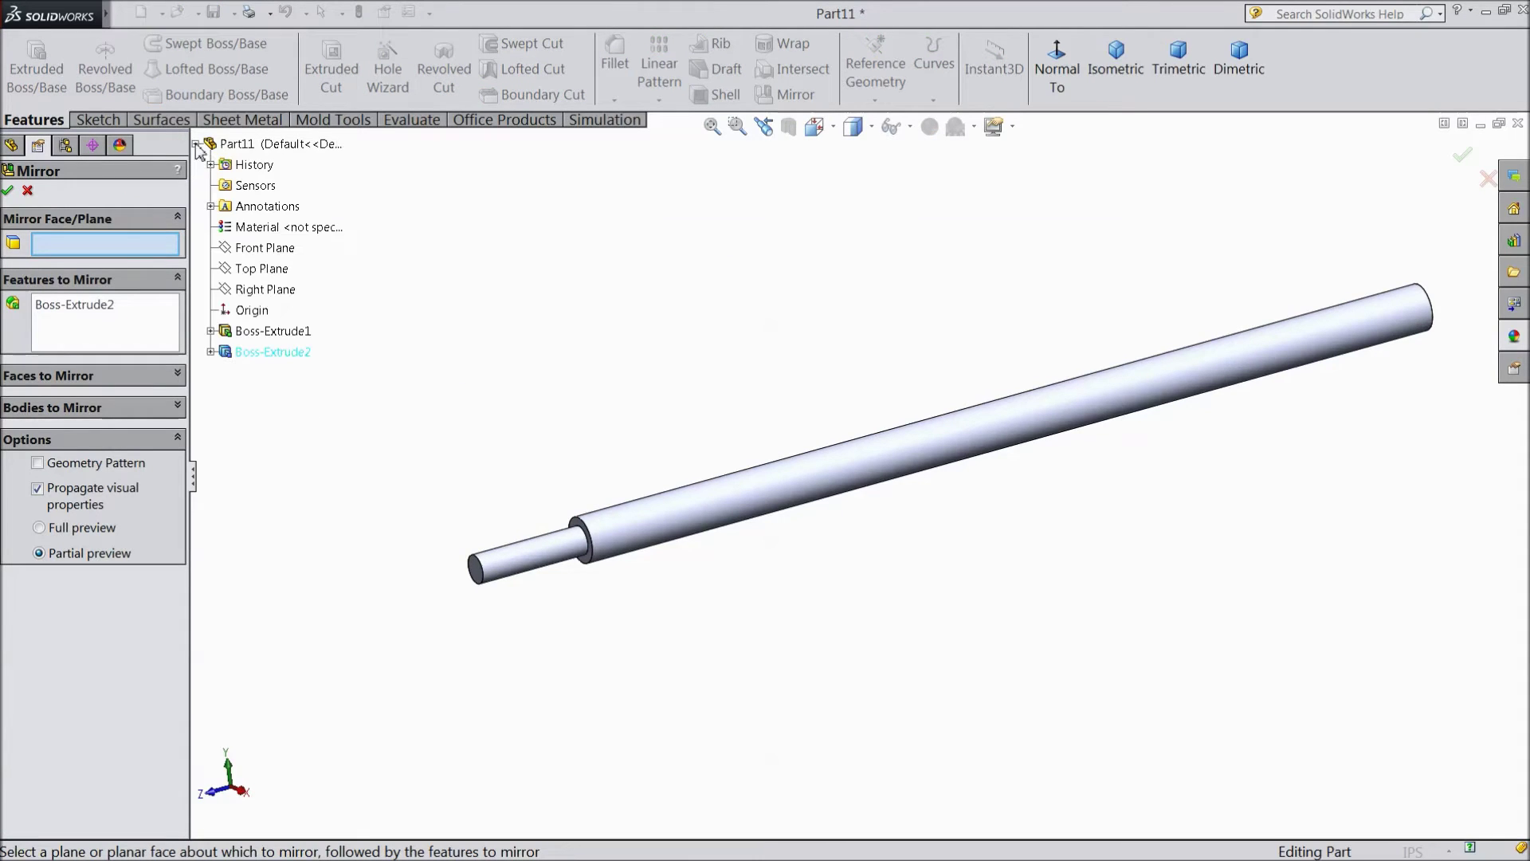
click(242, 251)
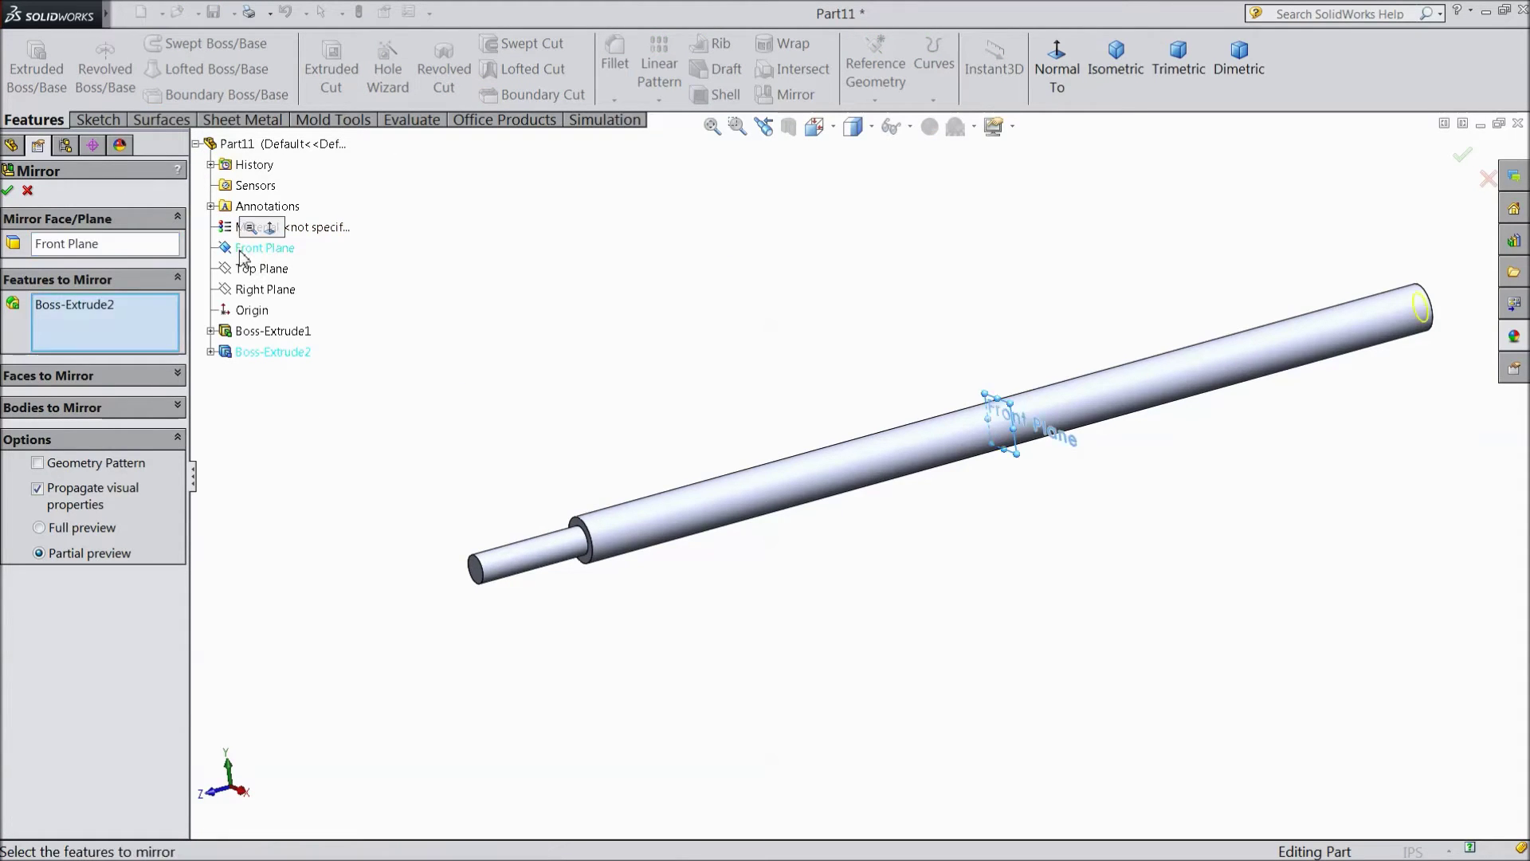
middle_drag(468, 386, 1299, 424)
scroll(1299, 424, down, 2)
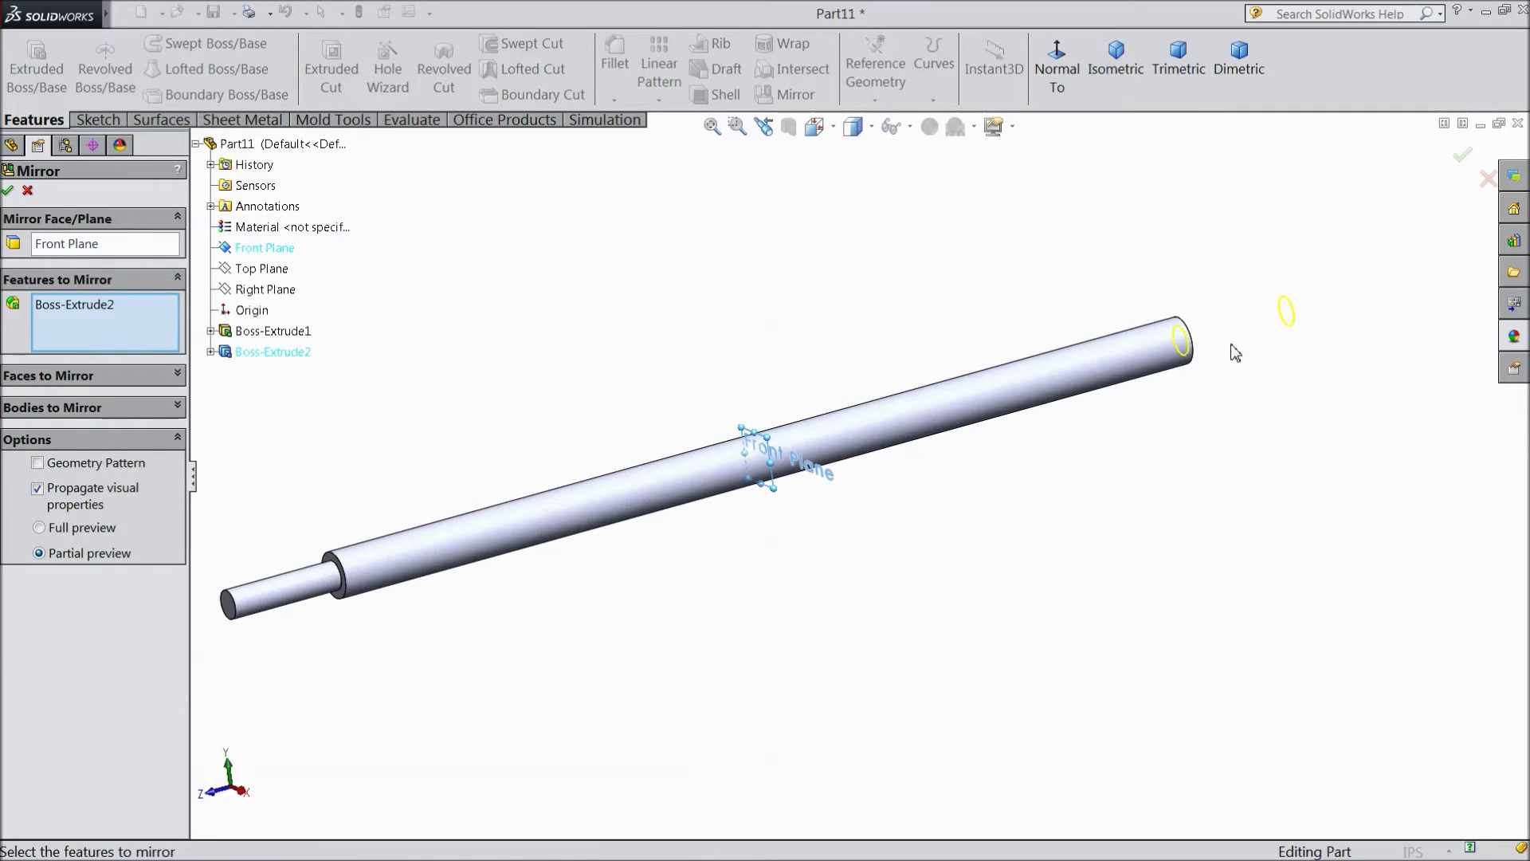
click(8, 191)
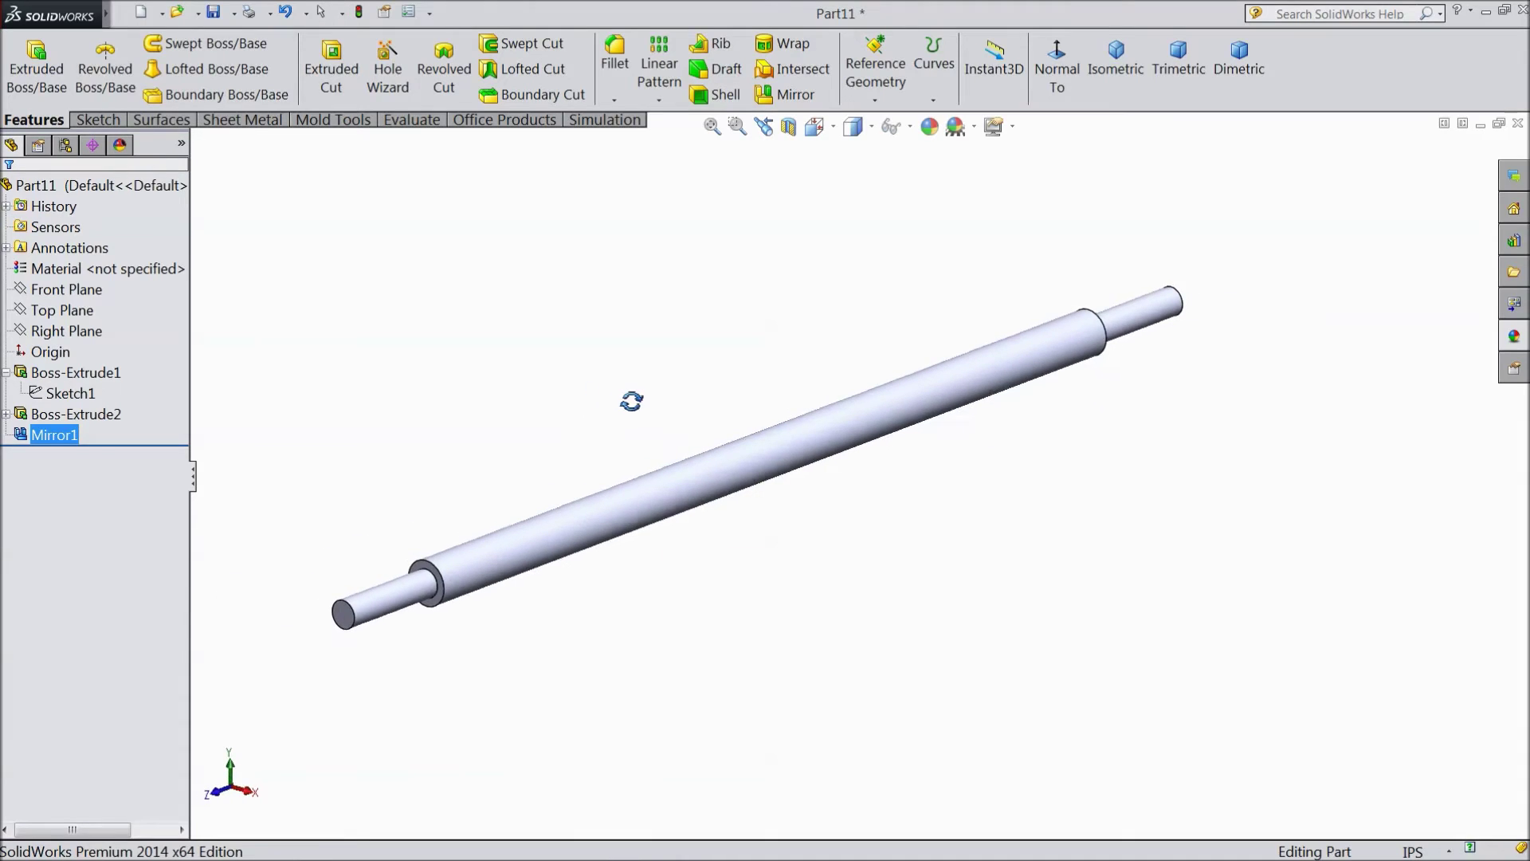
middle_drag(631, 400, 632, 412)
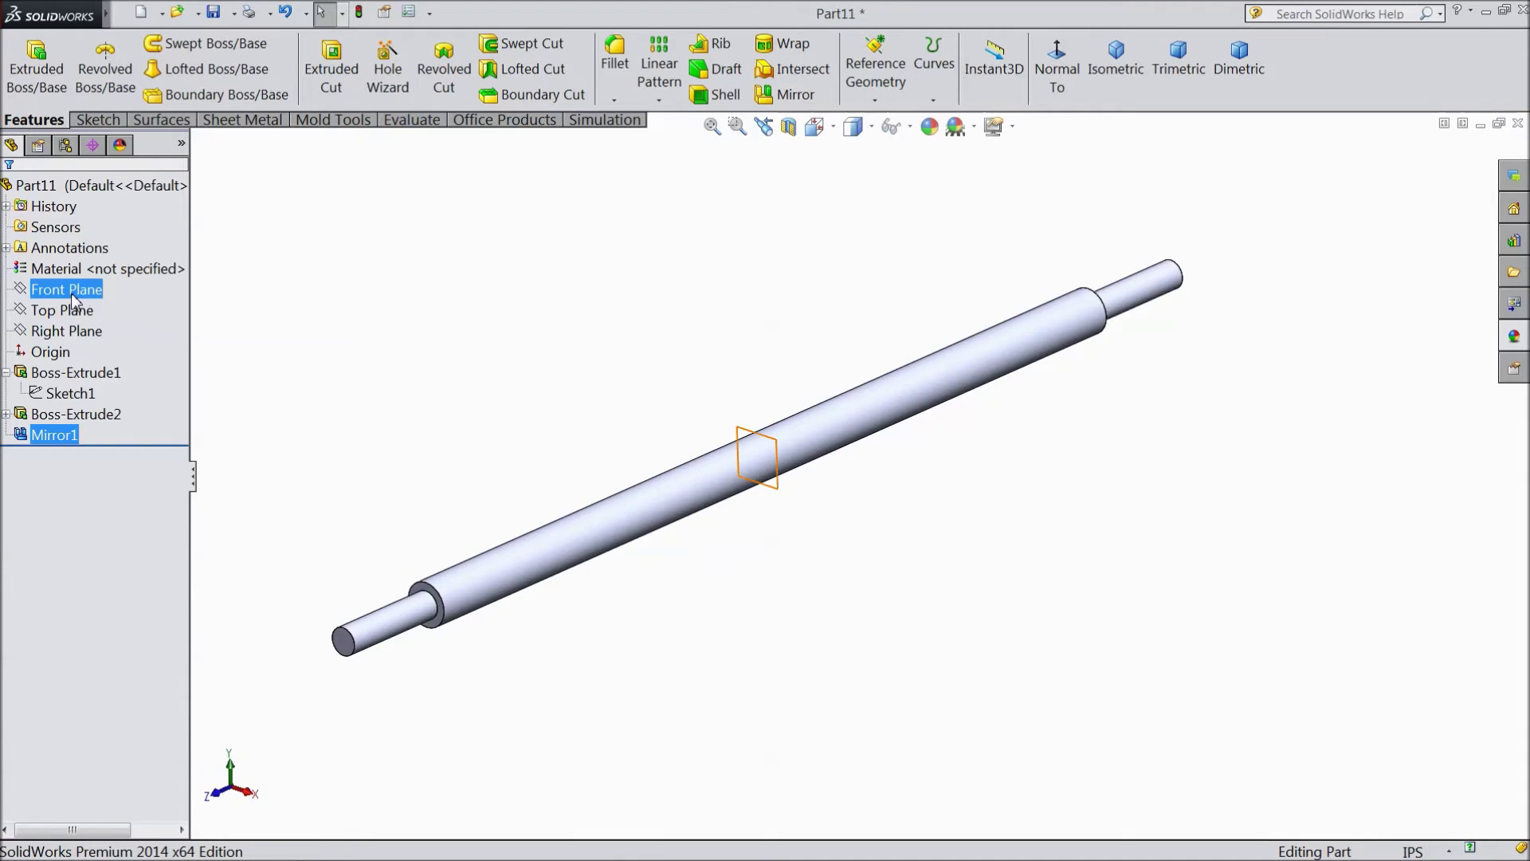
- Colour the whole Part11 rod blue after trying several swatches
click(91, 187)
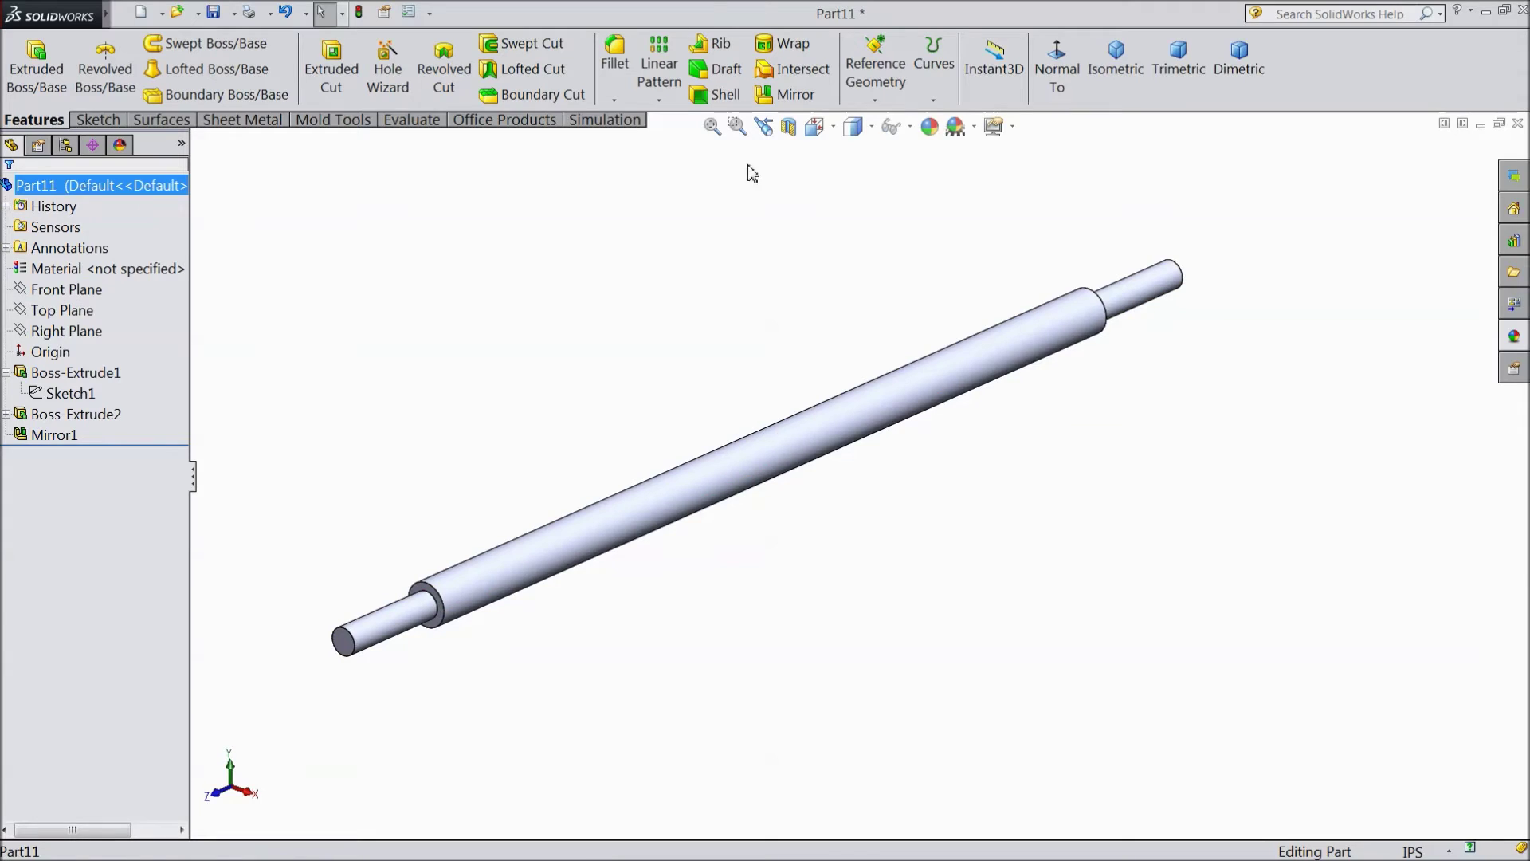
click(933, 129)
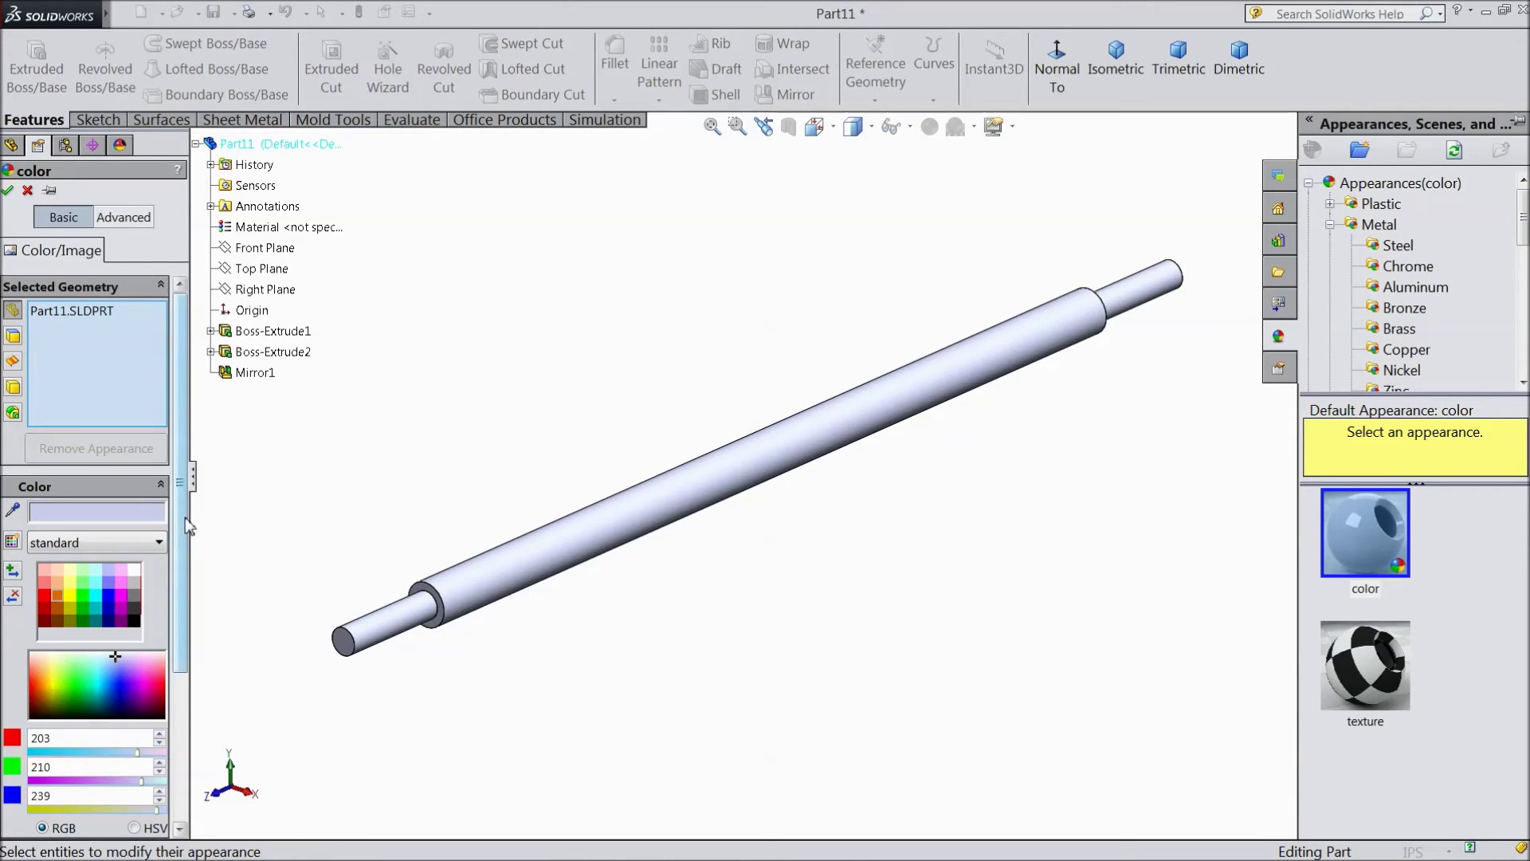
click(110, 584)
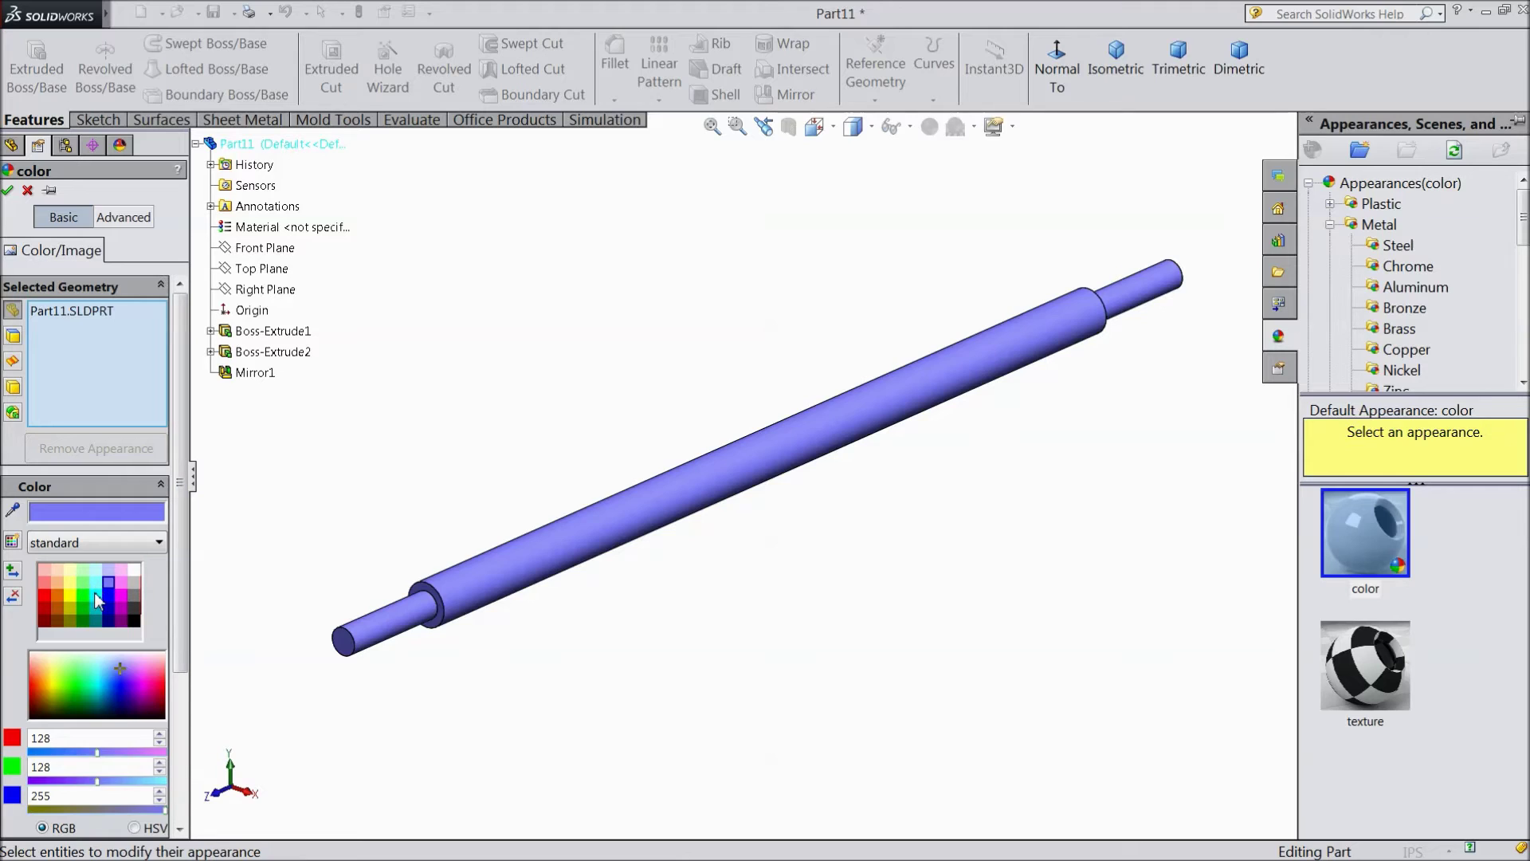
click(96, 595)
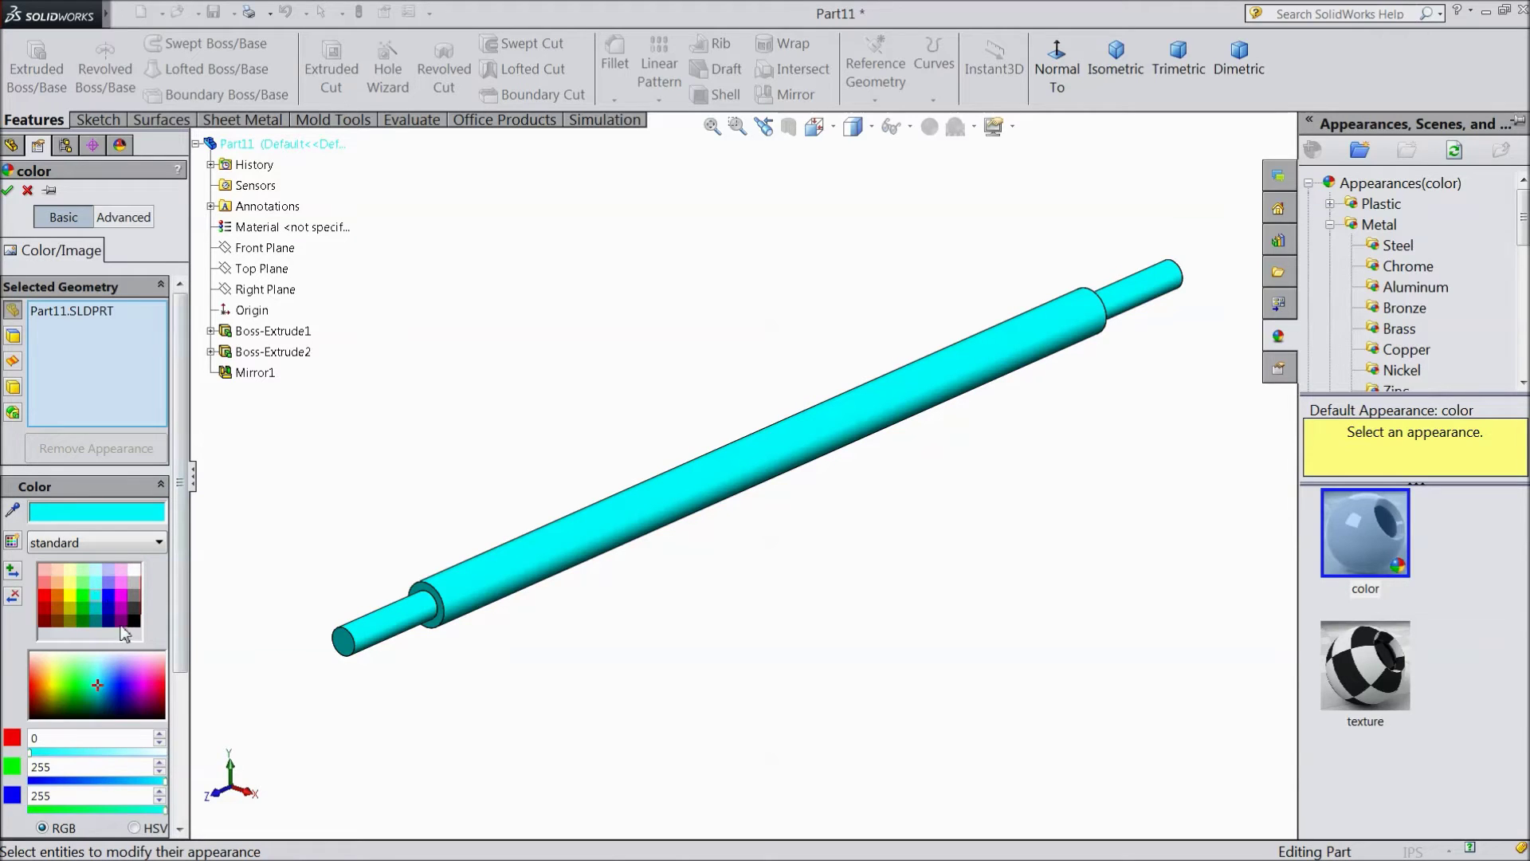
click(45, 584)
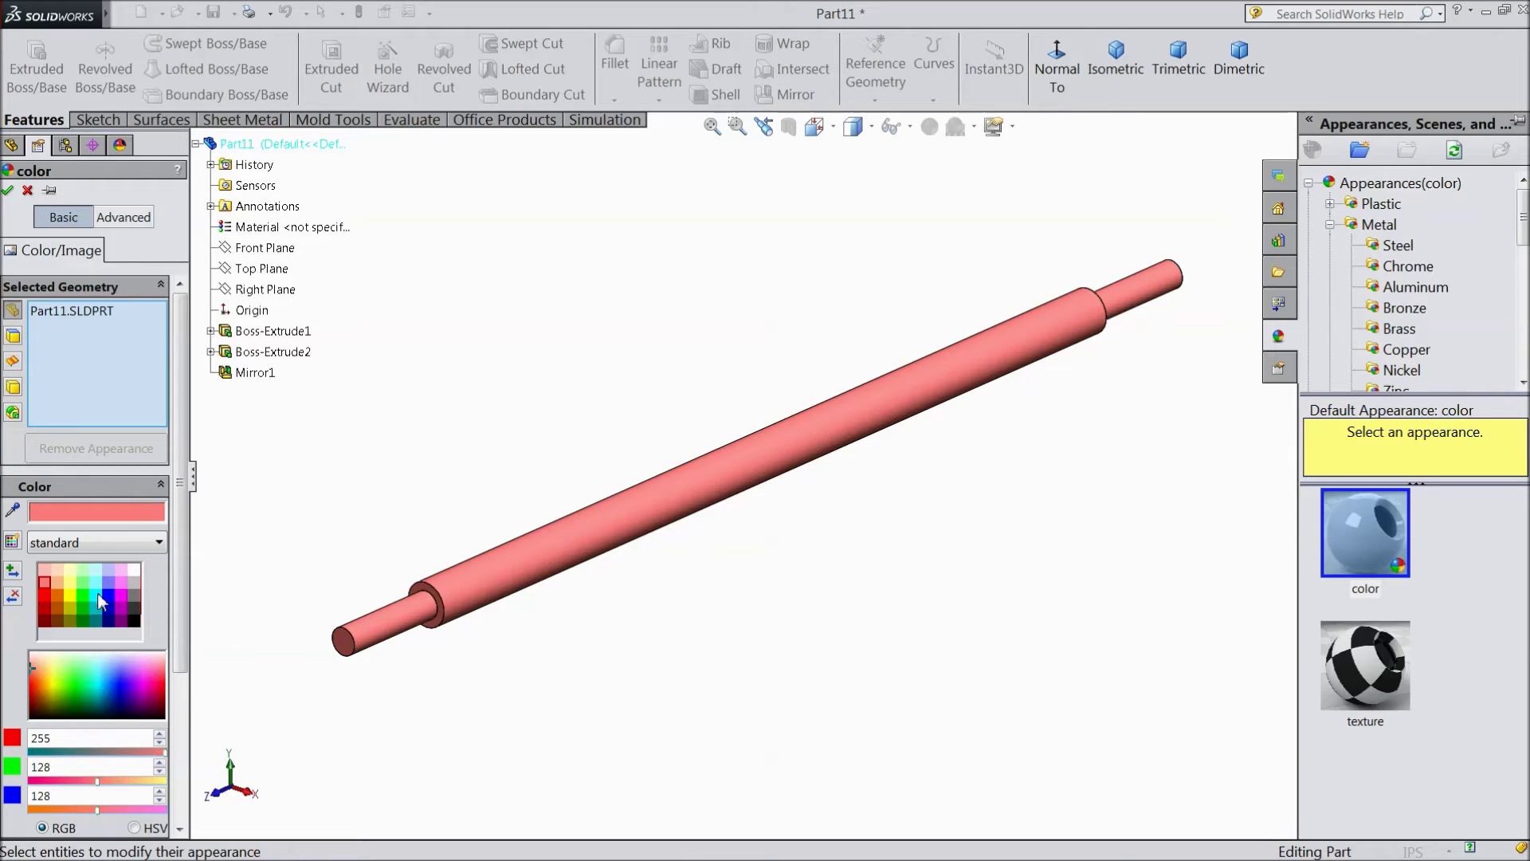
click(99, 593)
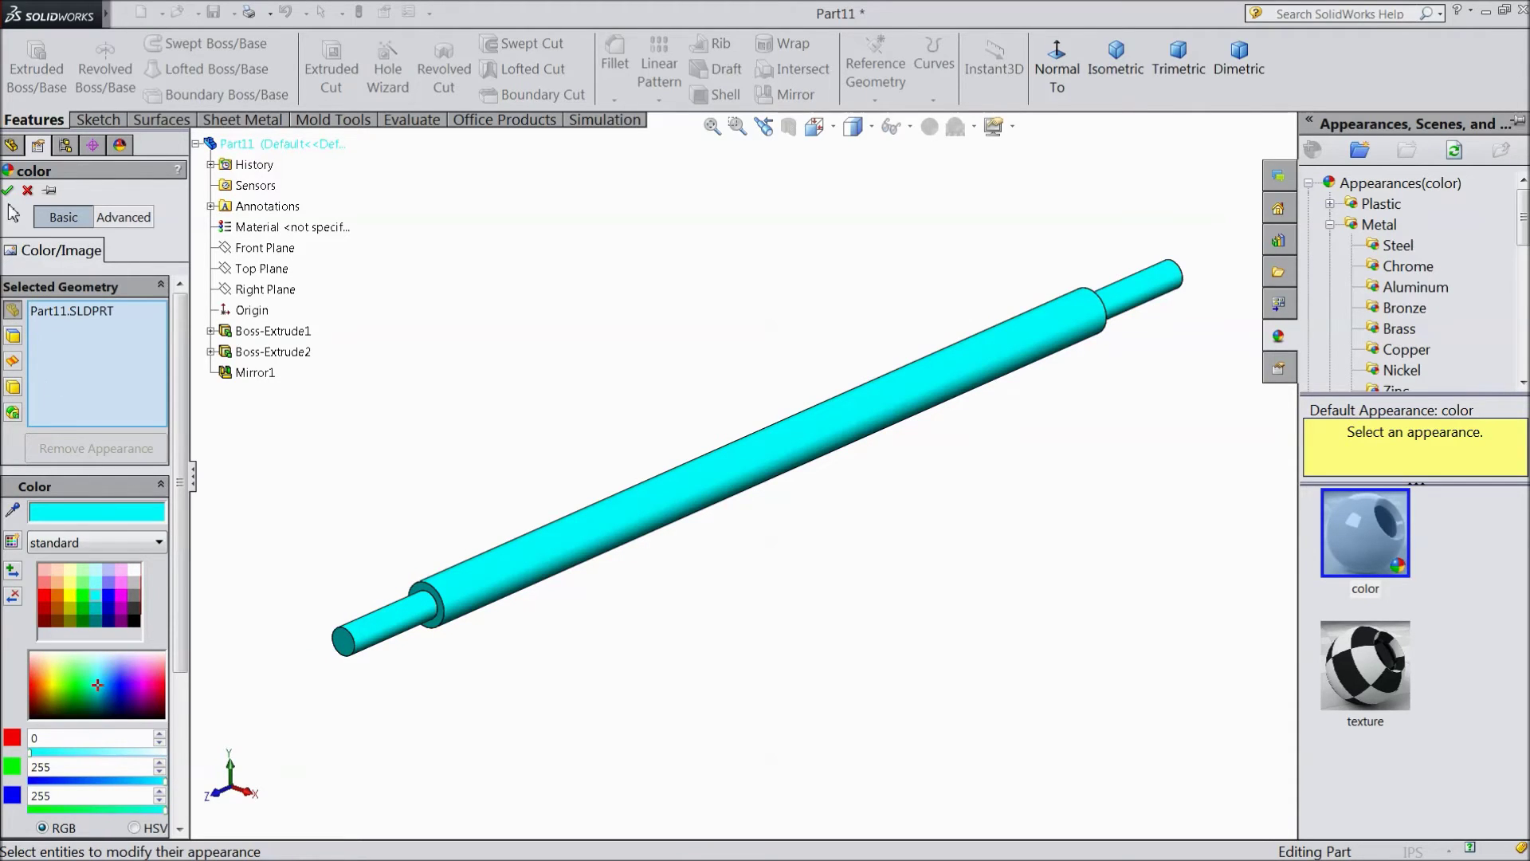
click(106, 591)
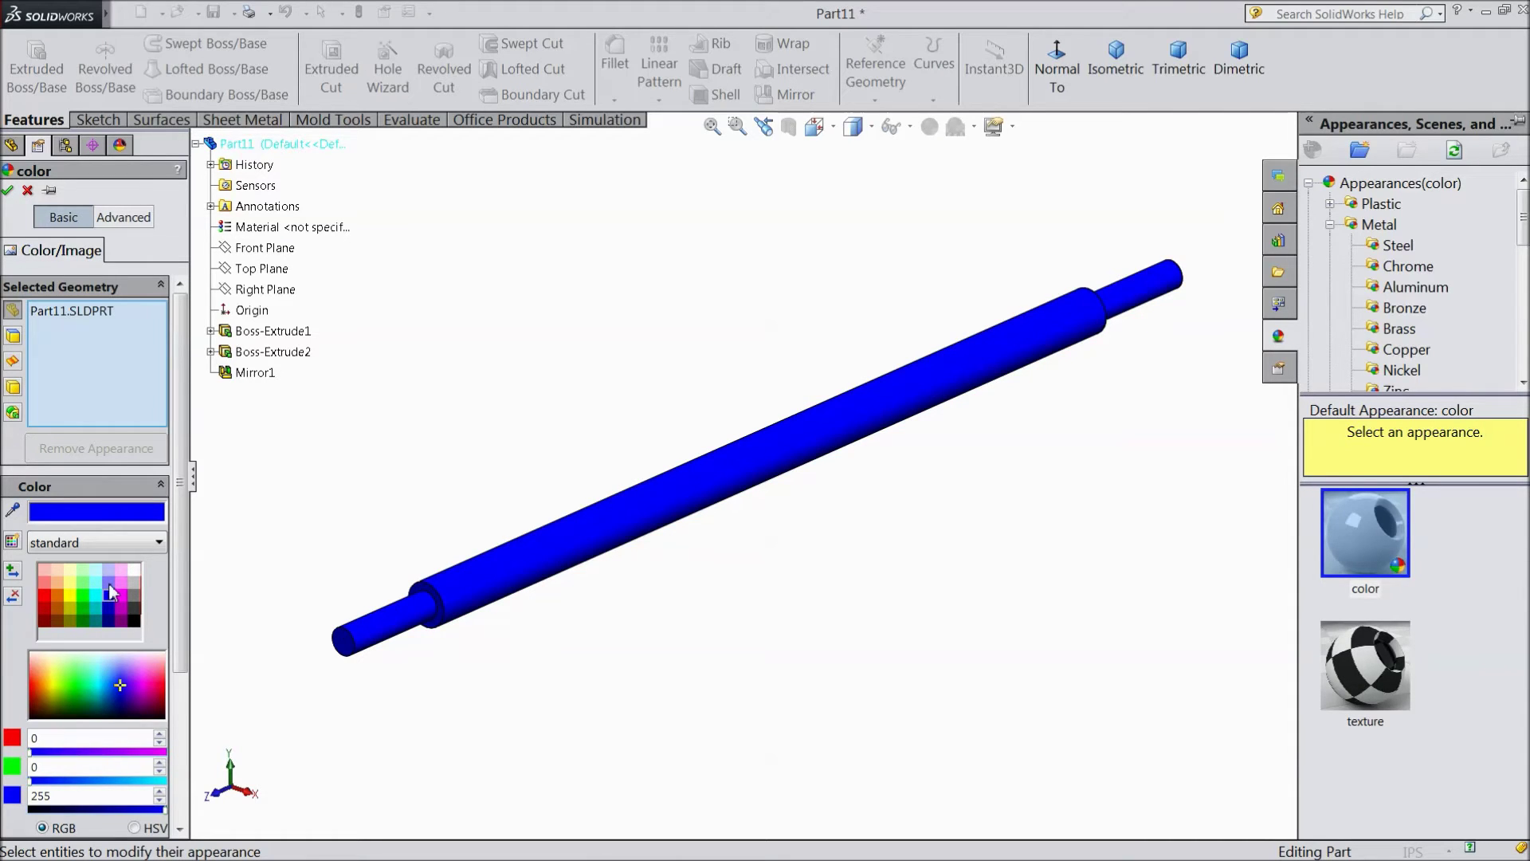
click(108, 582)
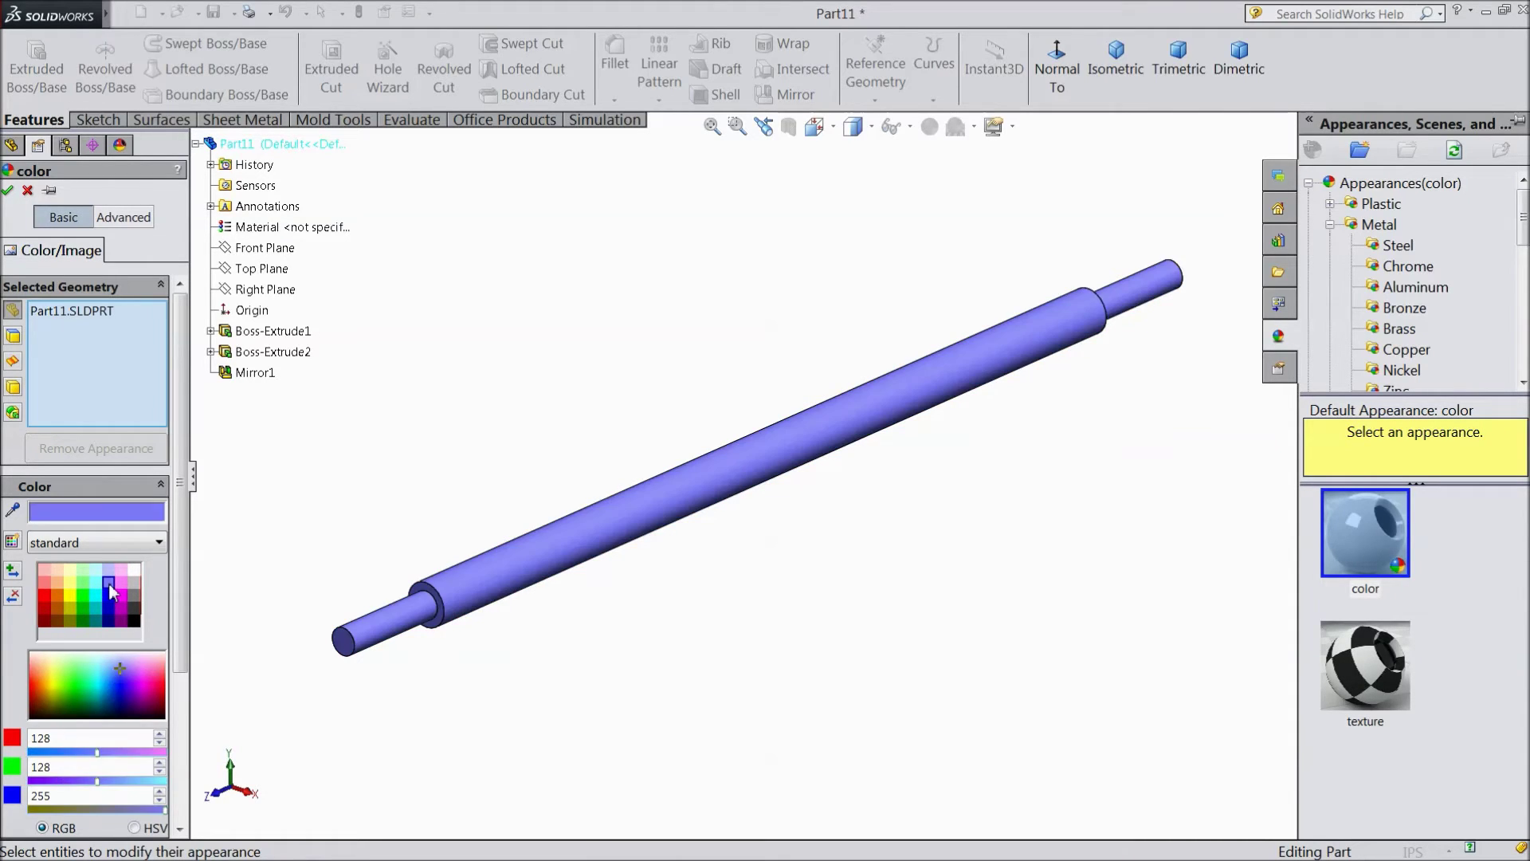
click(10, 191)
- Save the rod as 'Cylinder rod' in the Pneumatic Cylinder folder
click(213, 12)
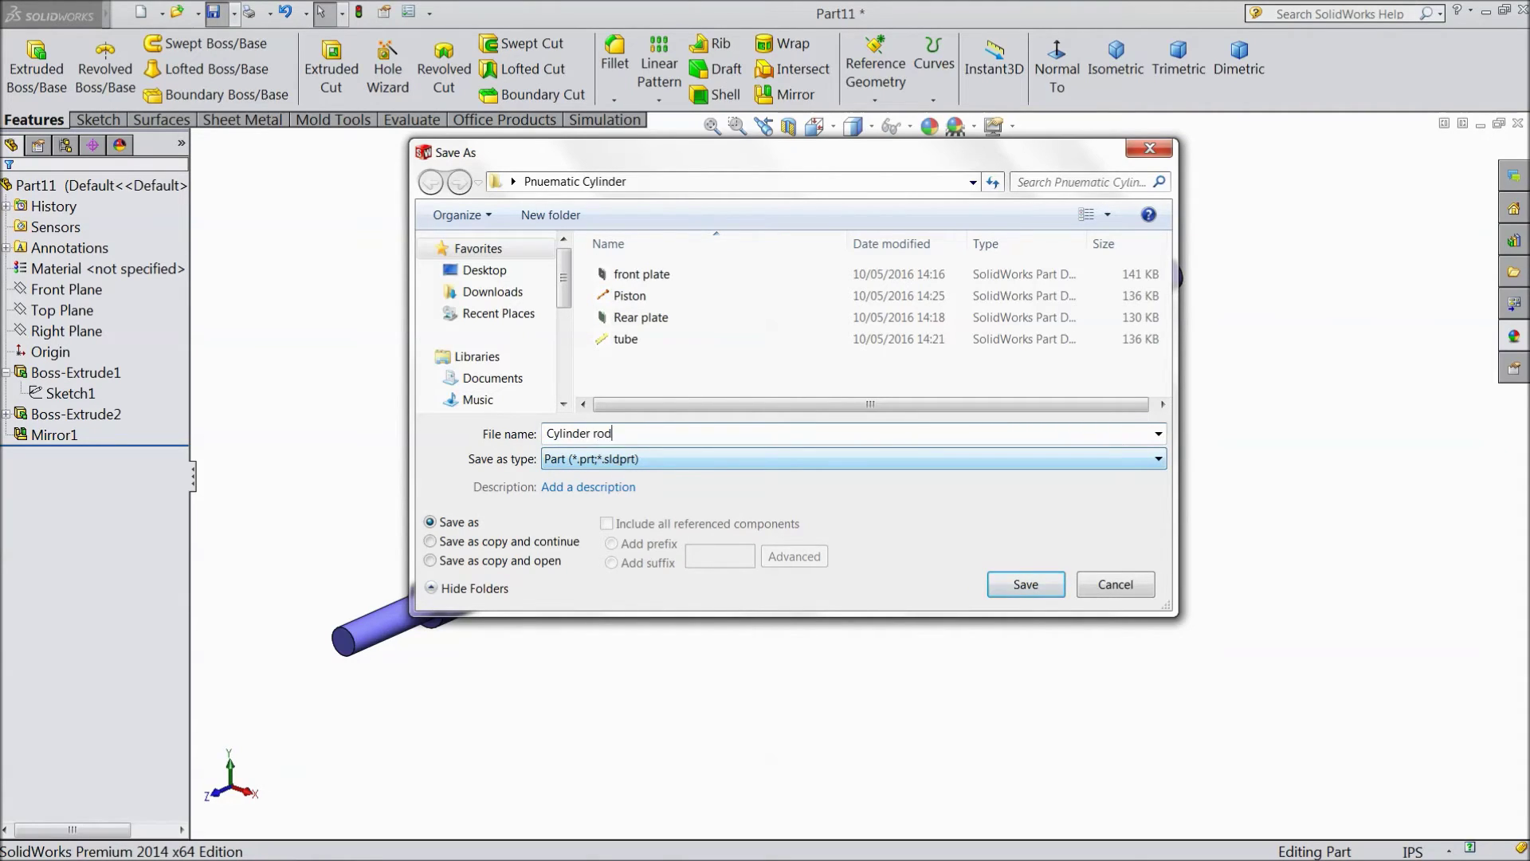
click(1026, 585)
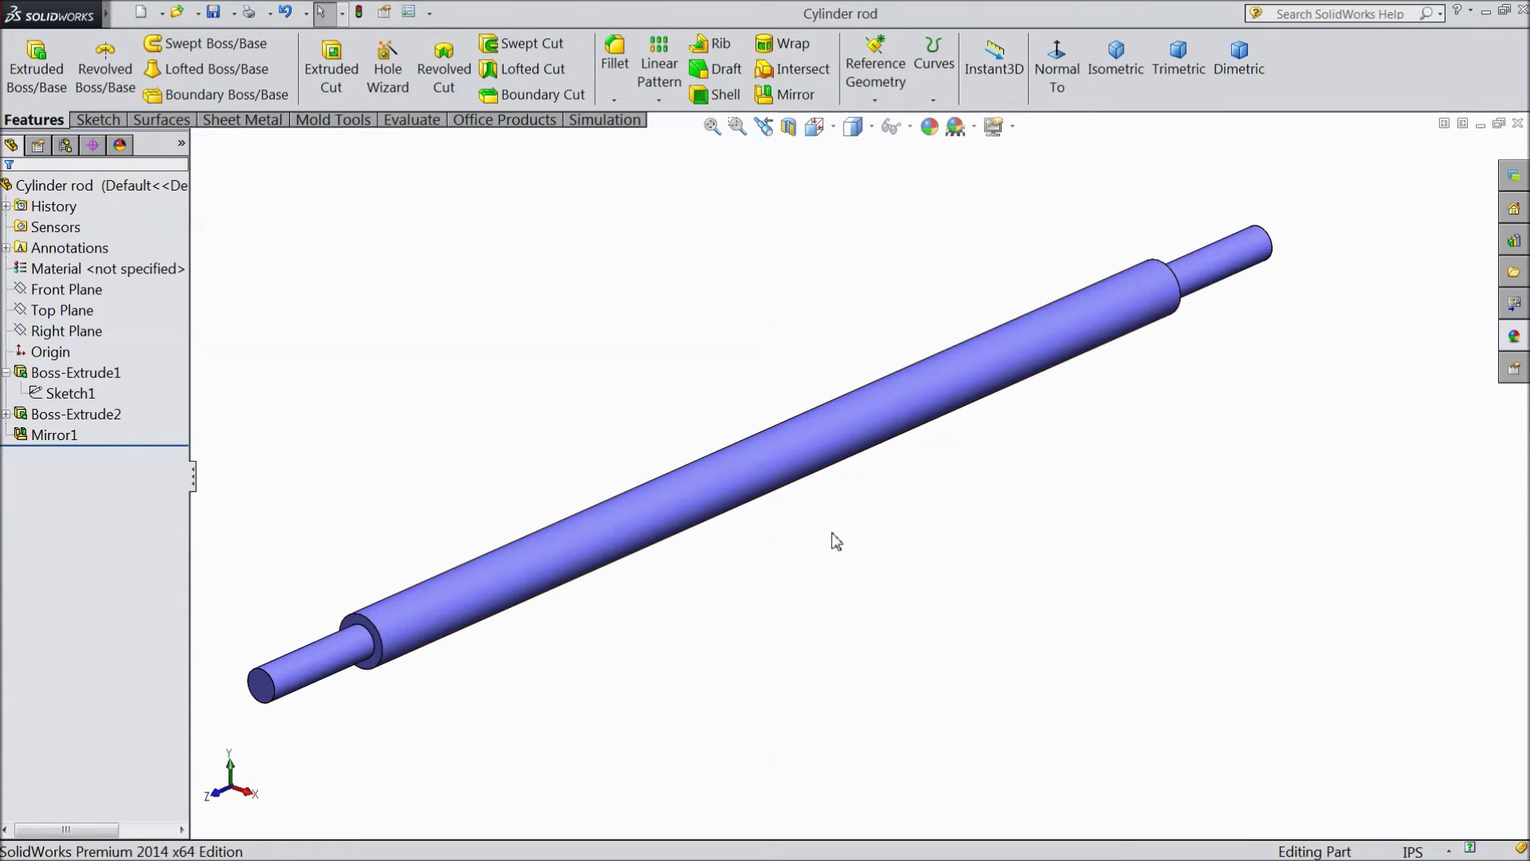
middle_drag(847, 536, 900, 512)
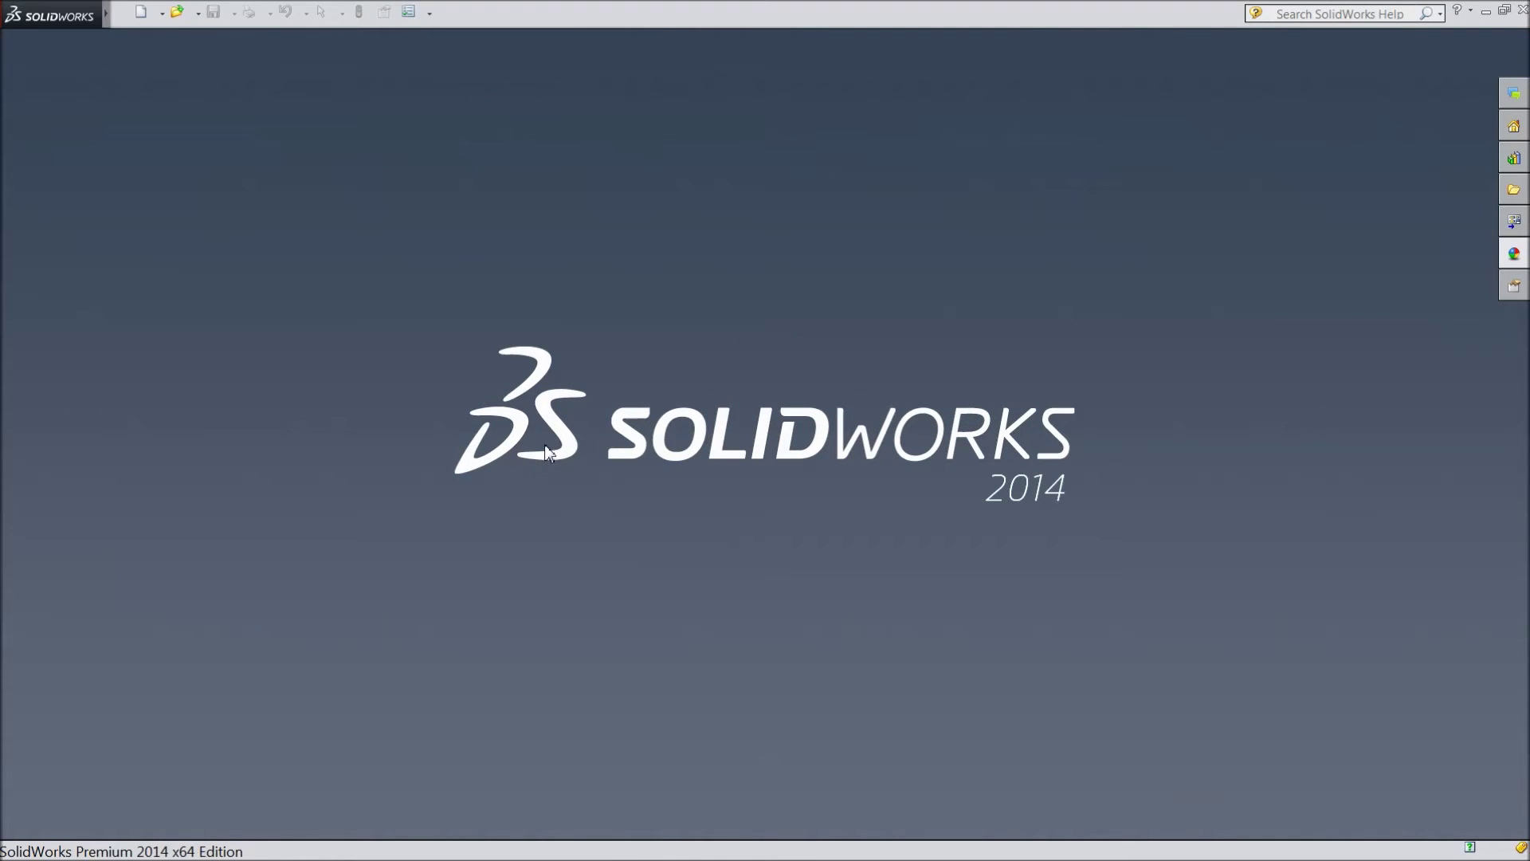
- Create a new assembly and load all five cylinder part files for insertion
click(142, 13)
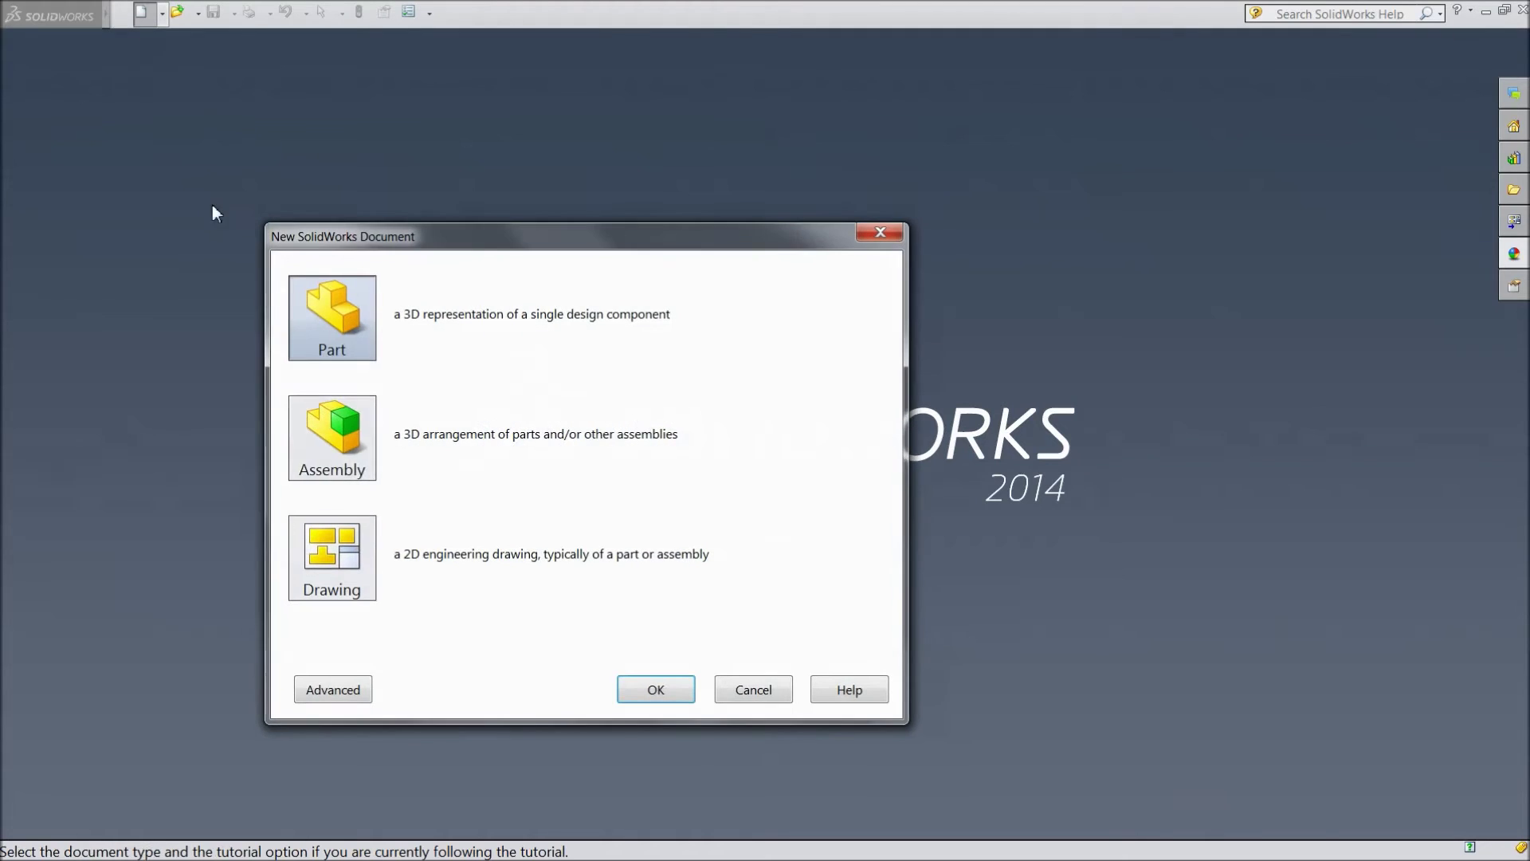
click(637, 688)
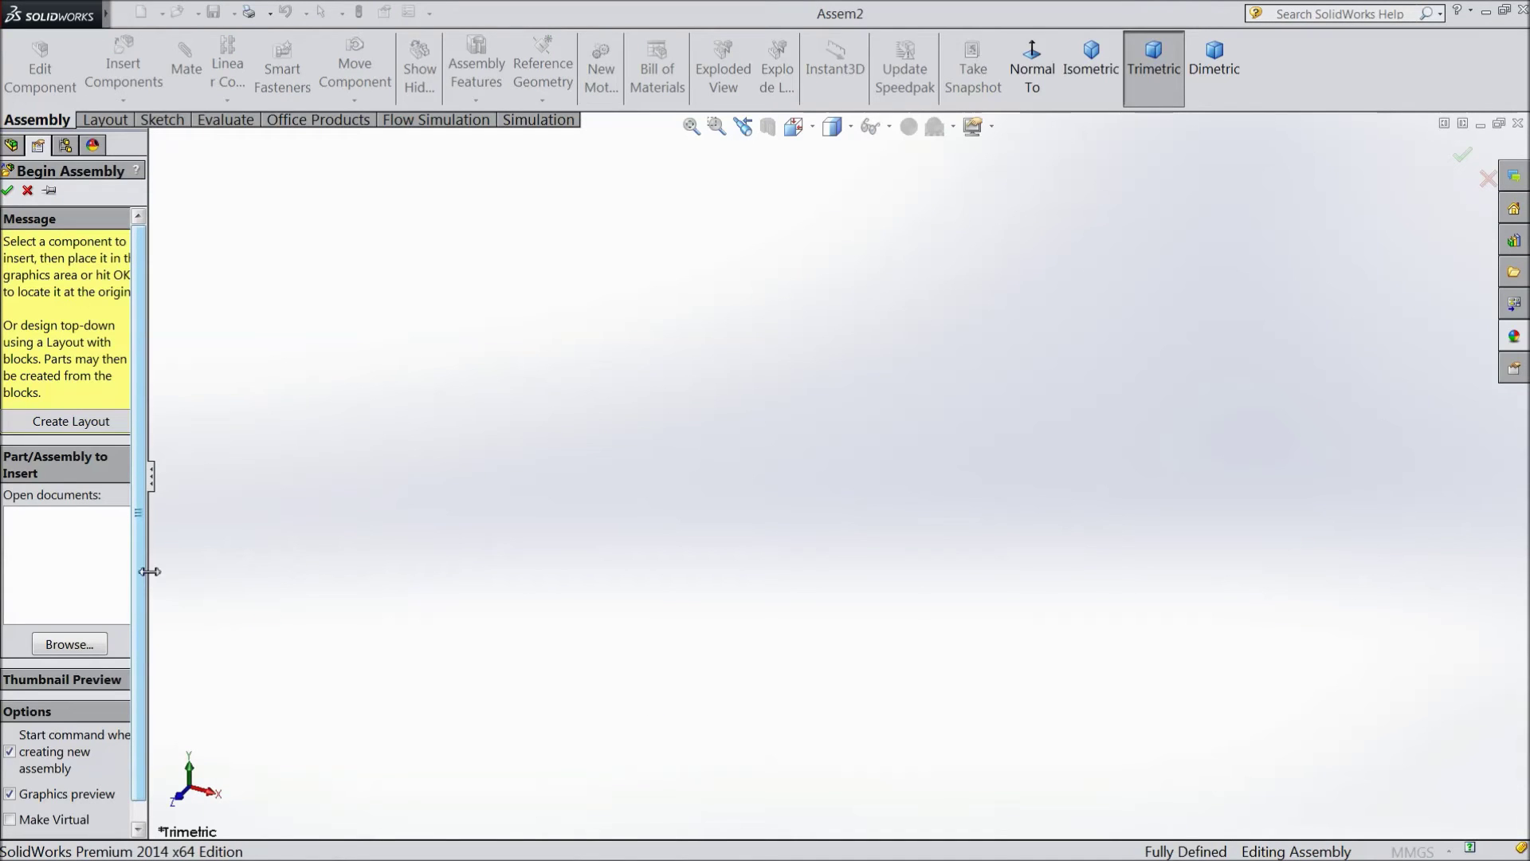
drag(151, 571, 213, 581)
click(88, 579)
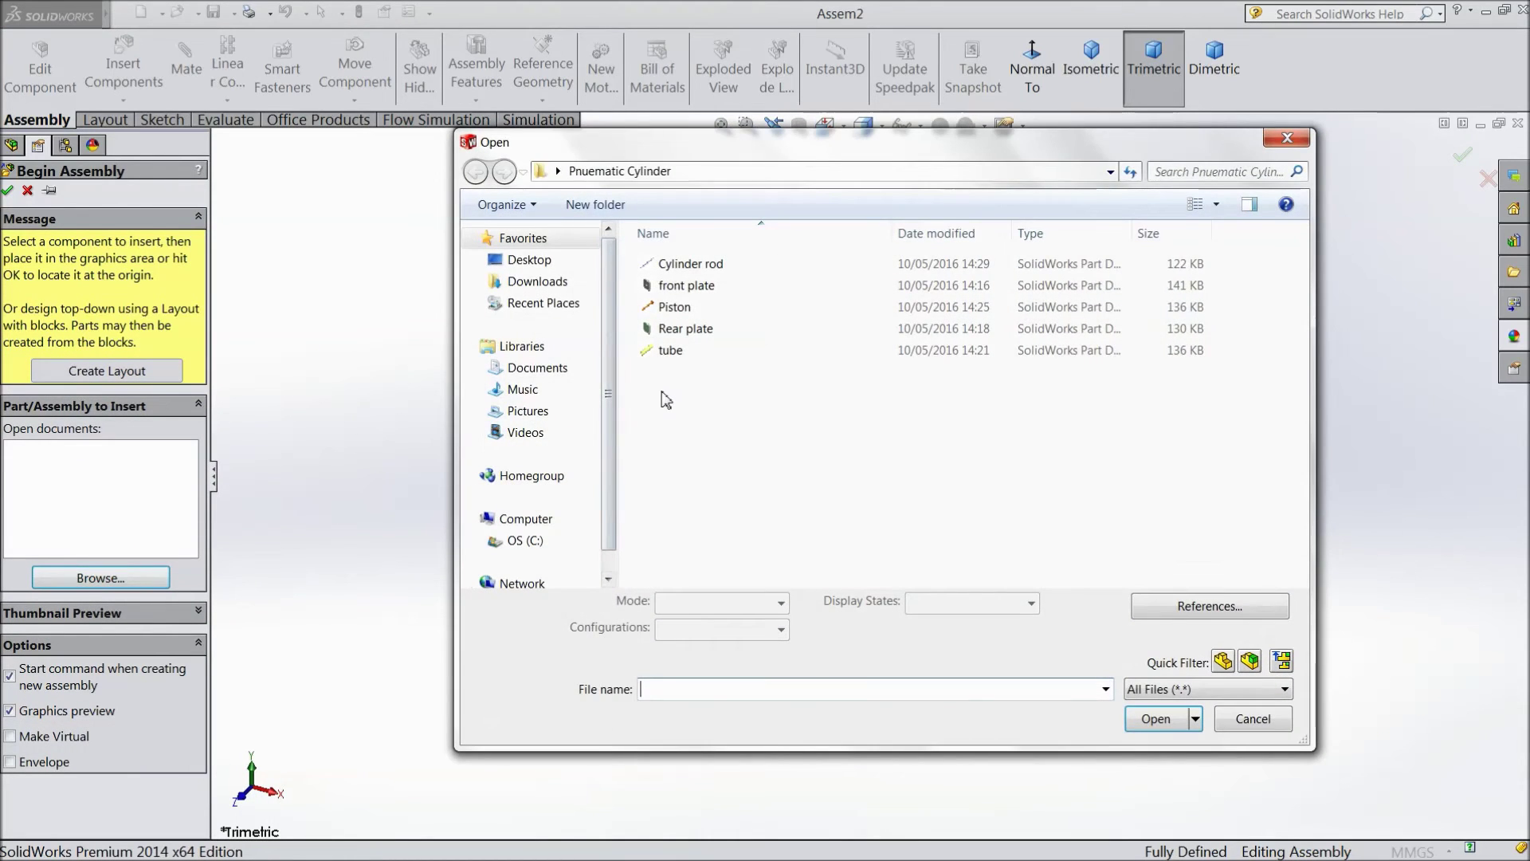
drag(666, 400, 642, 255)
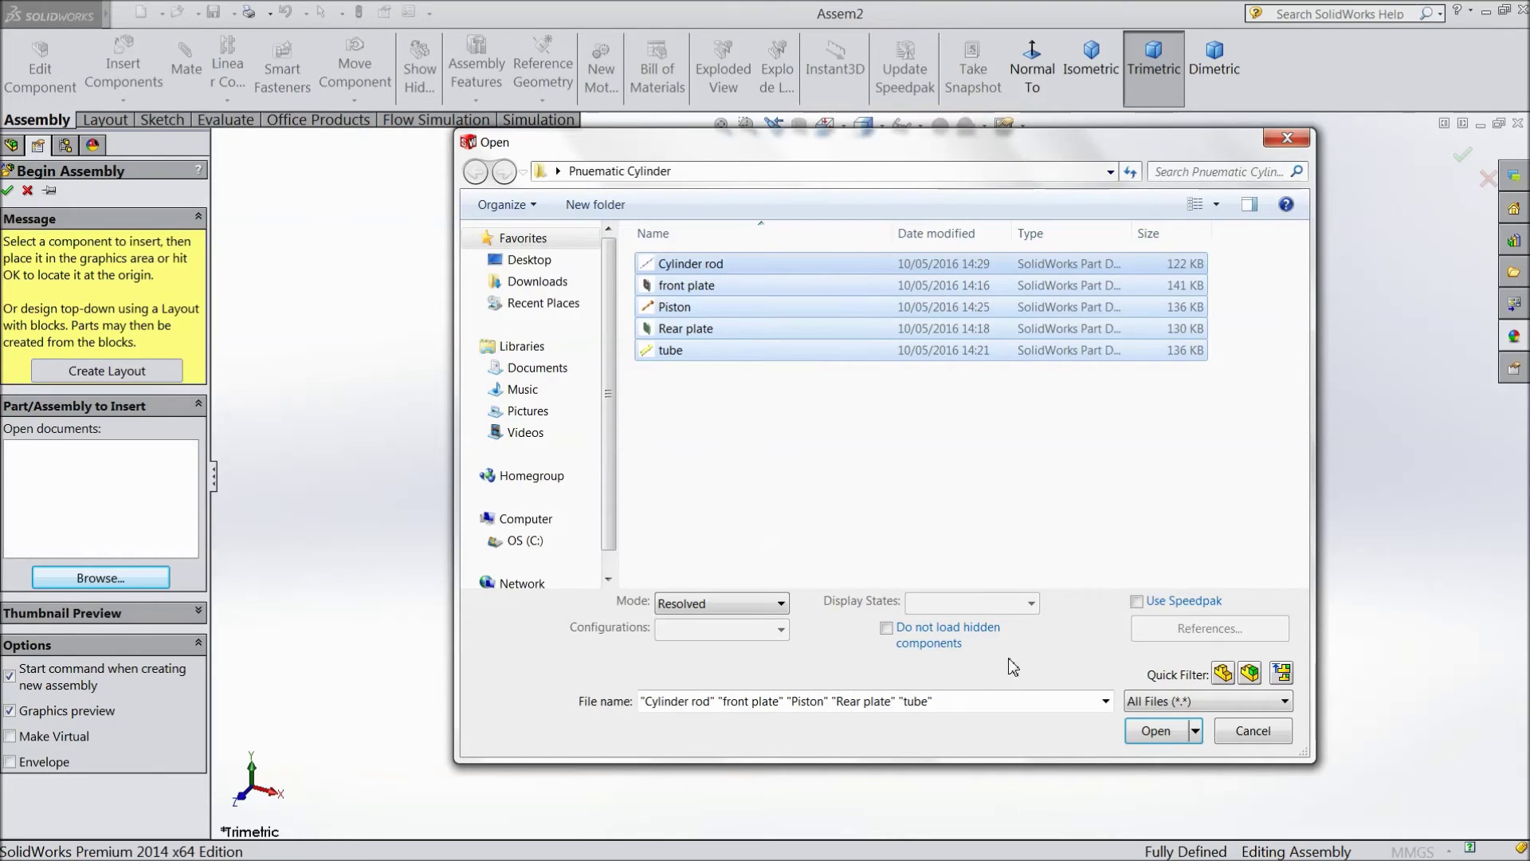
click(1152, 738)
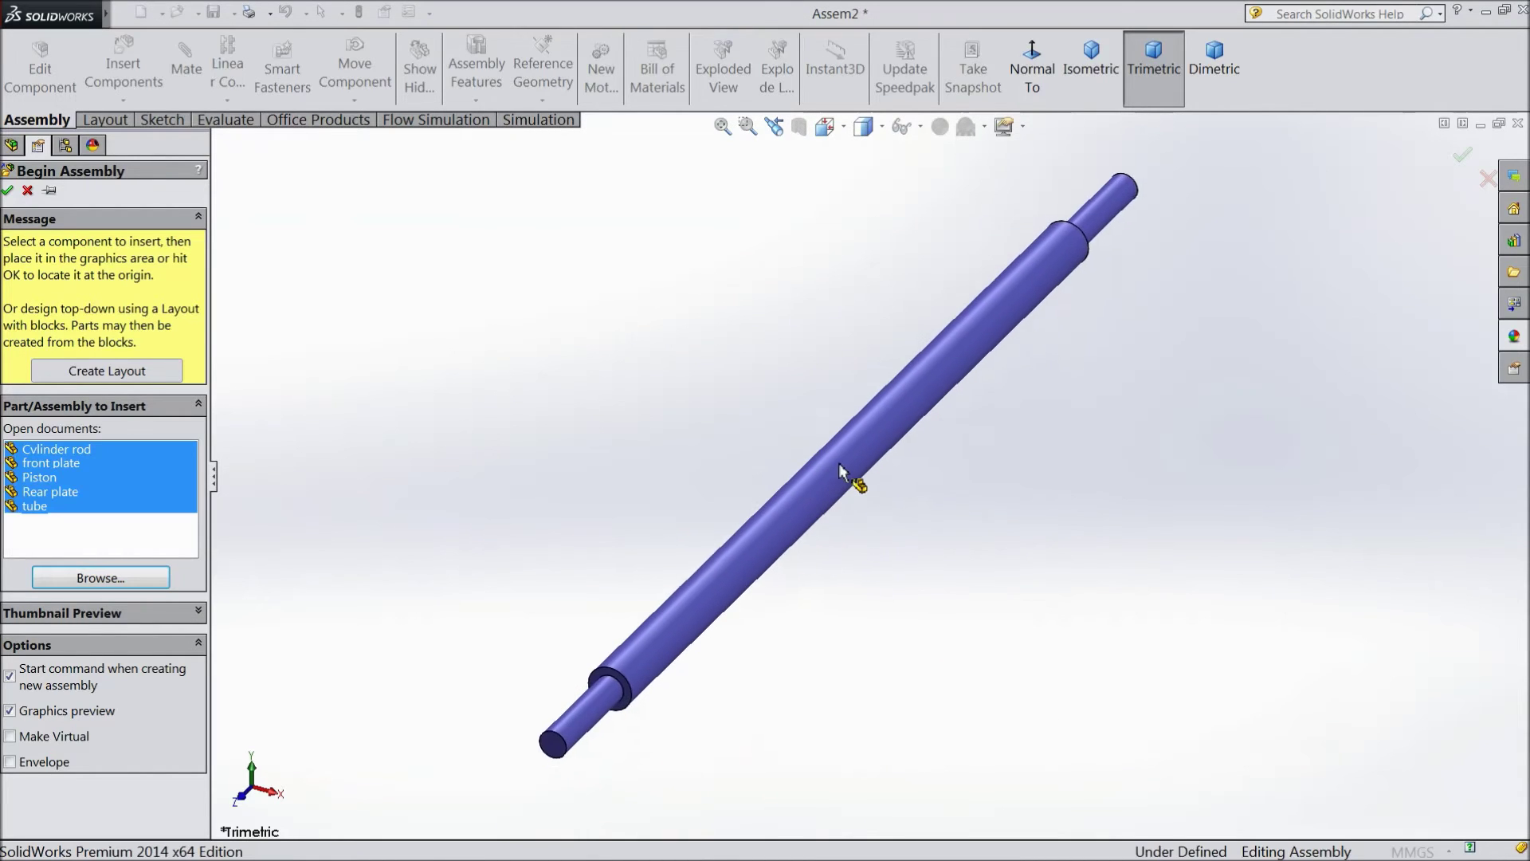
- Place the rod, front plate, piston, rear plate and tube around the graphics area, unmated
click(841, 462)
scroll(821, 479, up, 5)
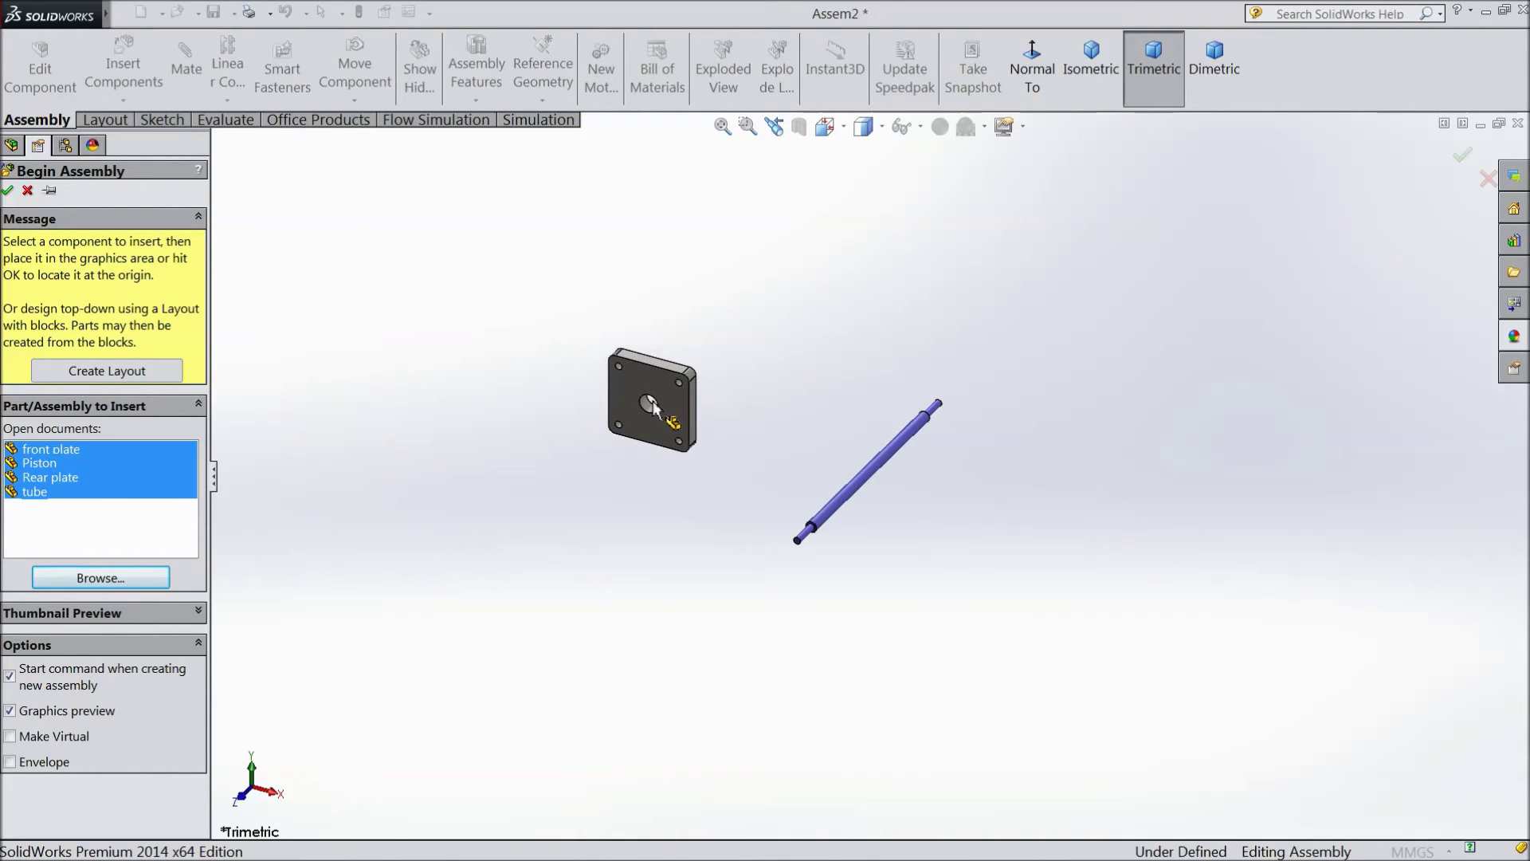
click(666, 407)
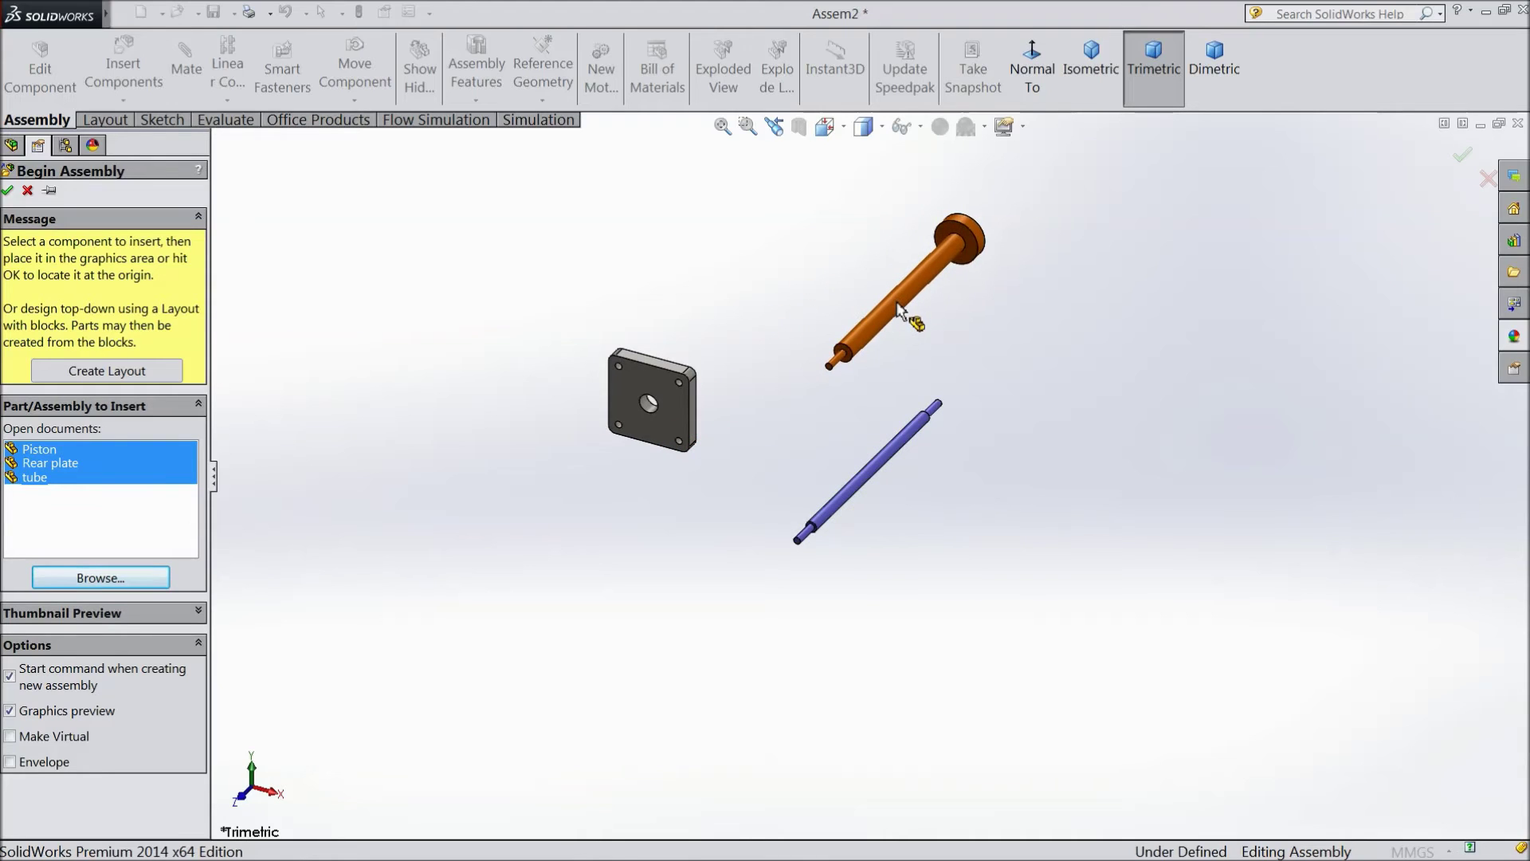
click(909, 318)
click(1046, 357)
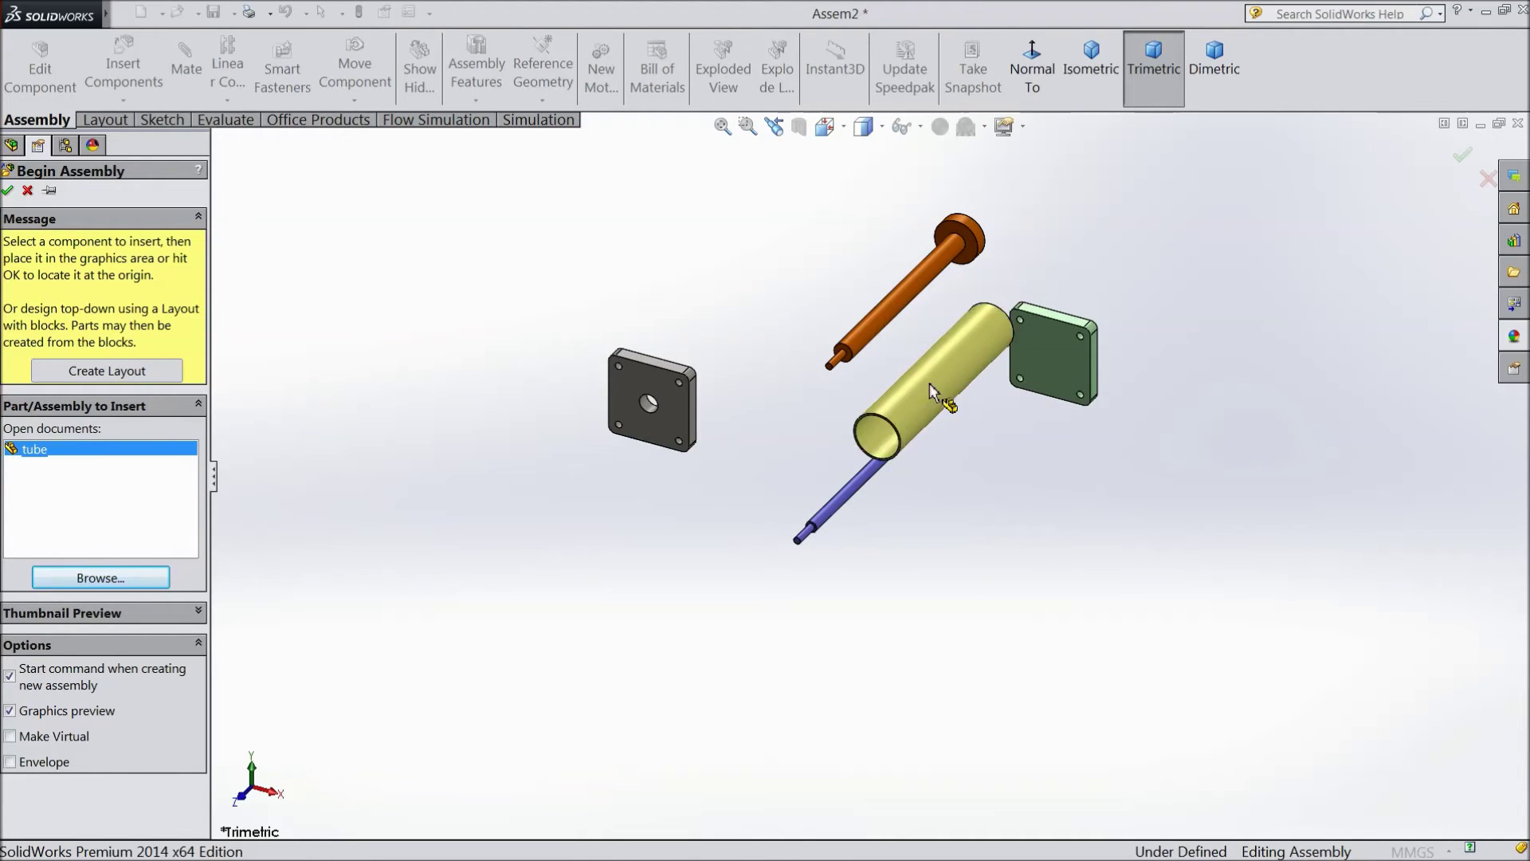
click(751, 500)
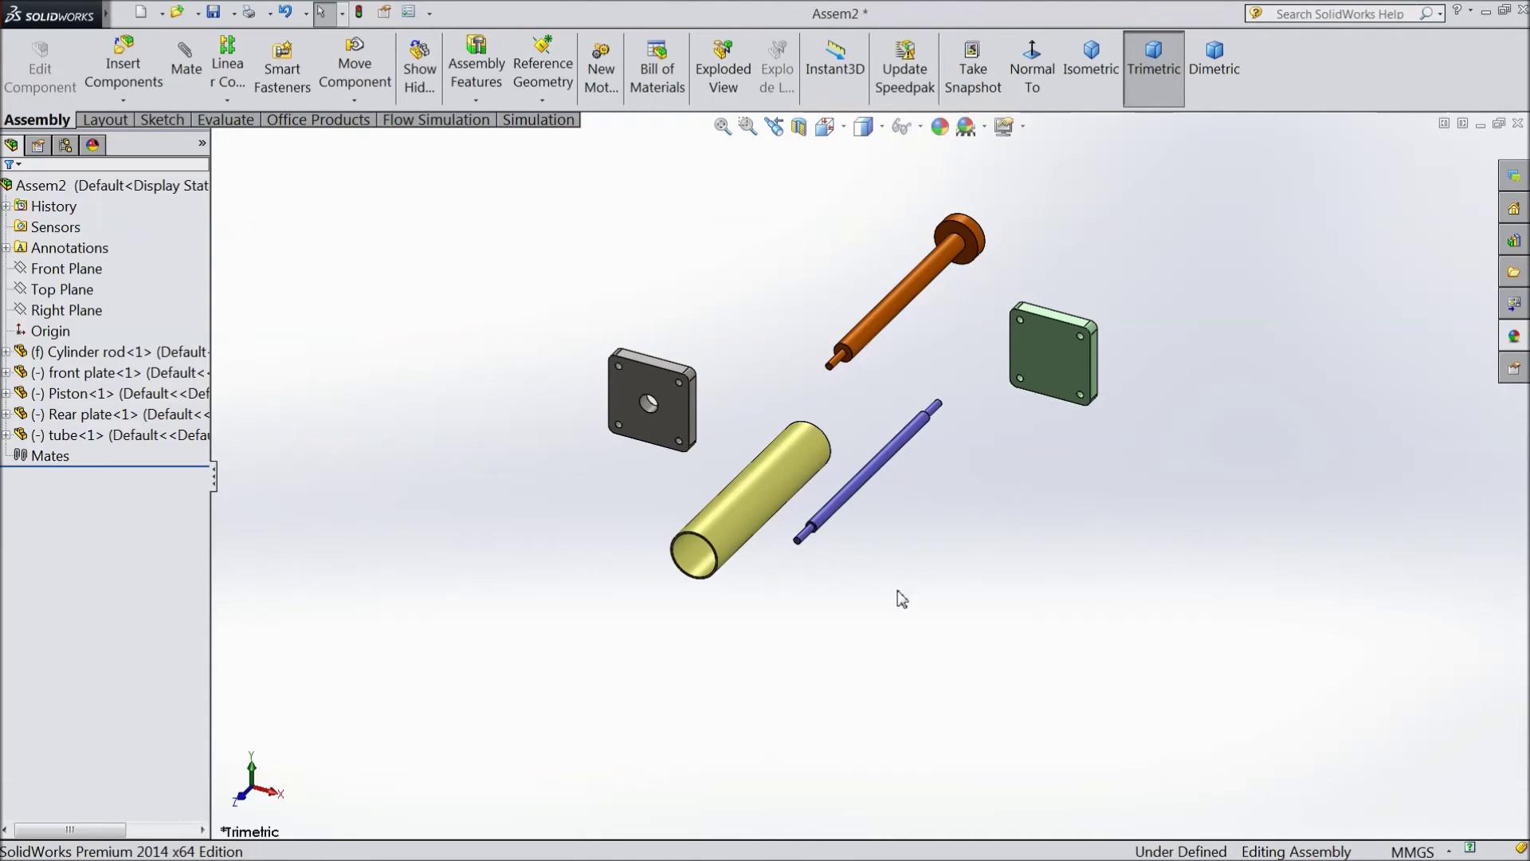
- Apply the Plain White scene to the assembly background
click(985, 126)
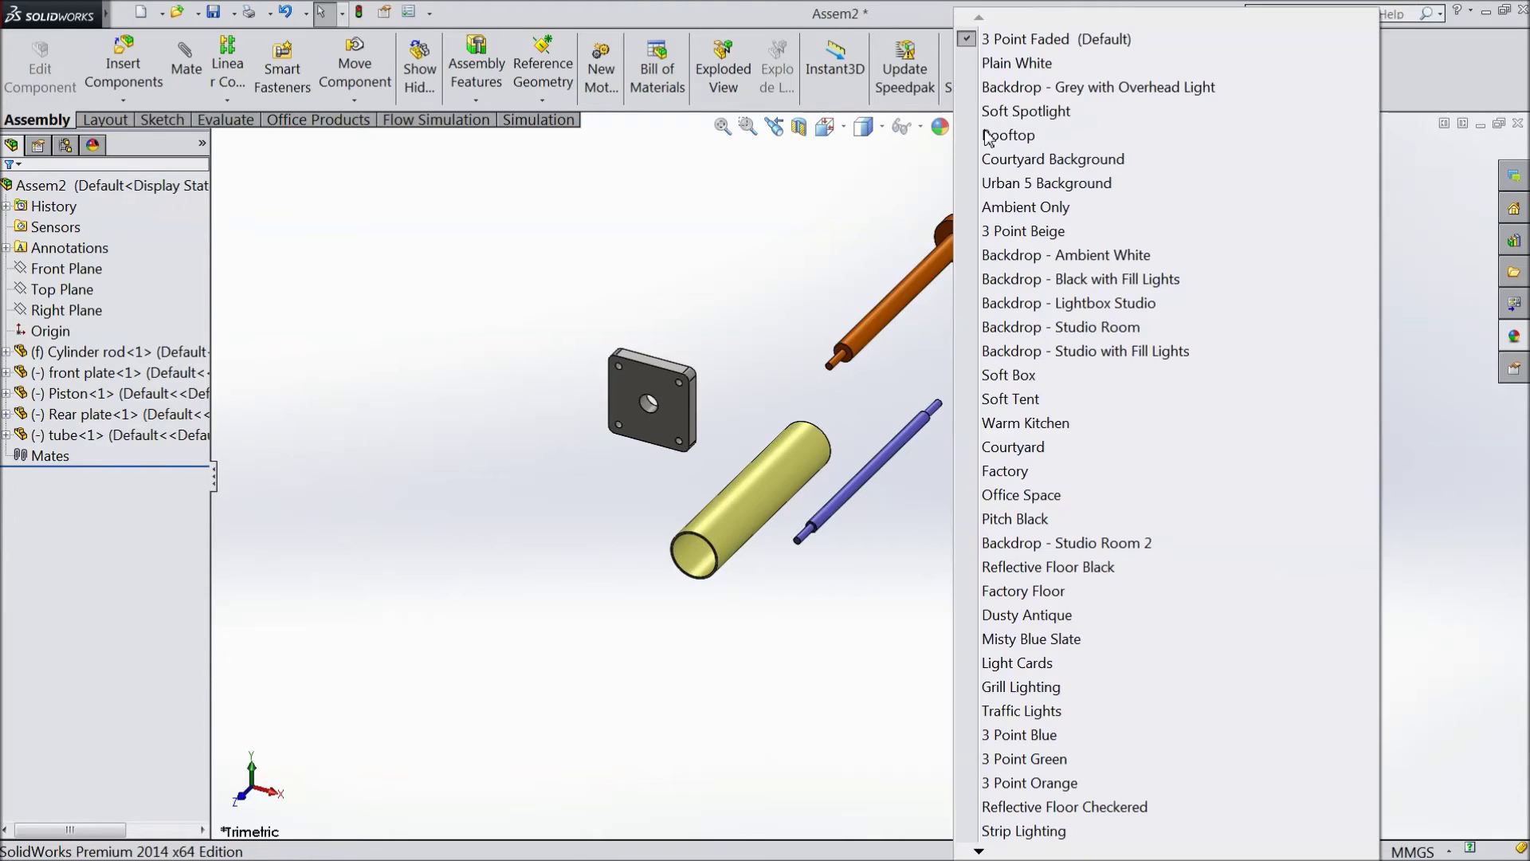
click(1008, 65)
scroll(765, 351, down, 2)
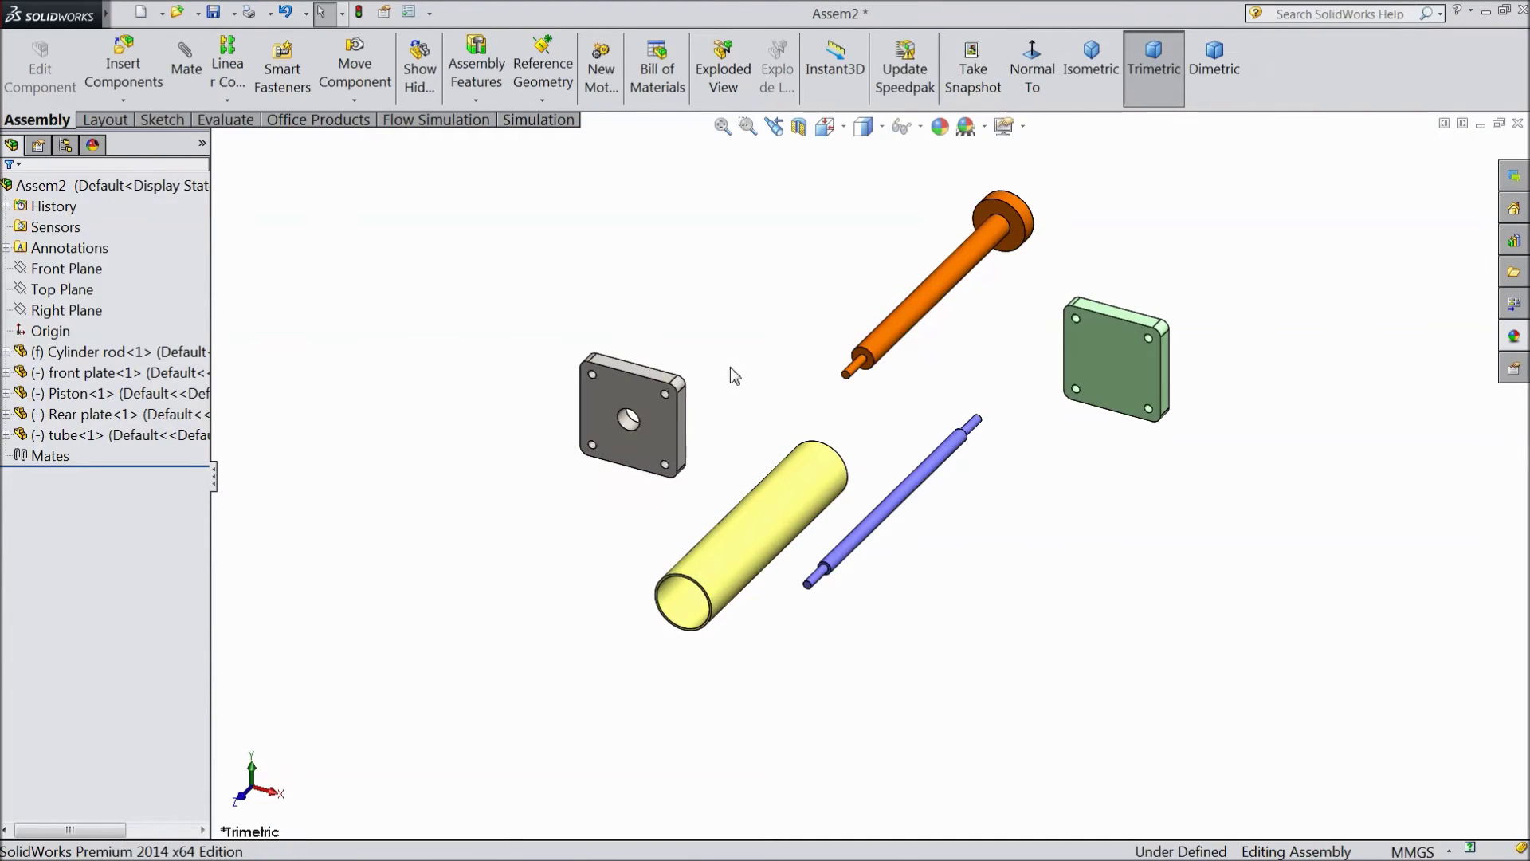
- Colour the front plate part light green and save it when closing
click(630, 389)
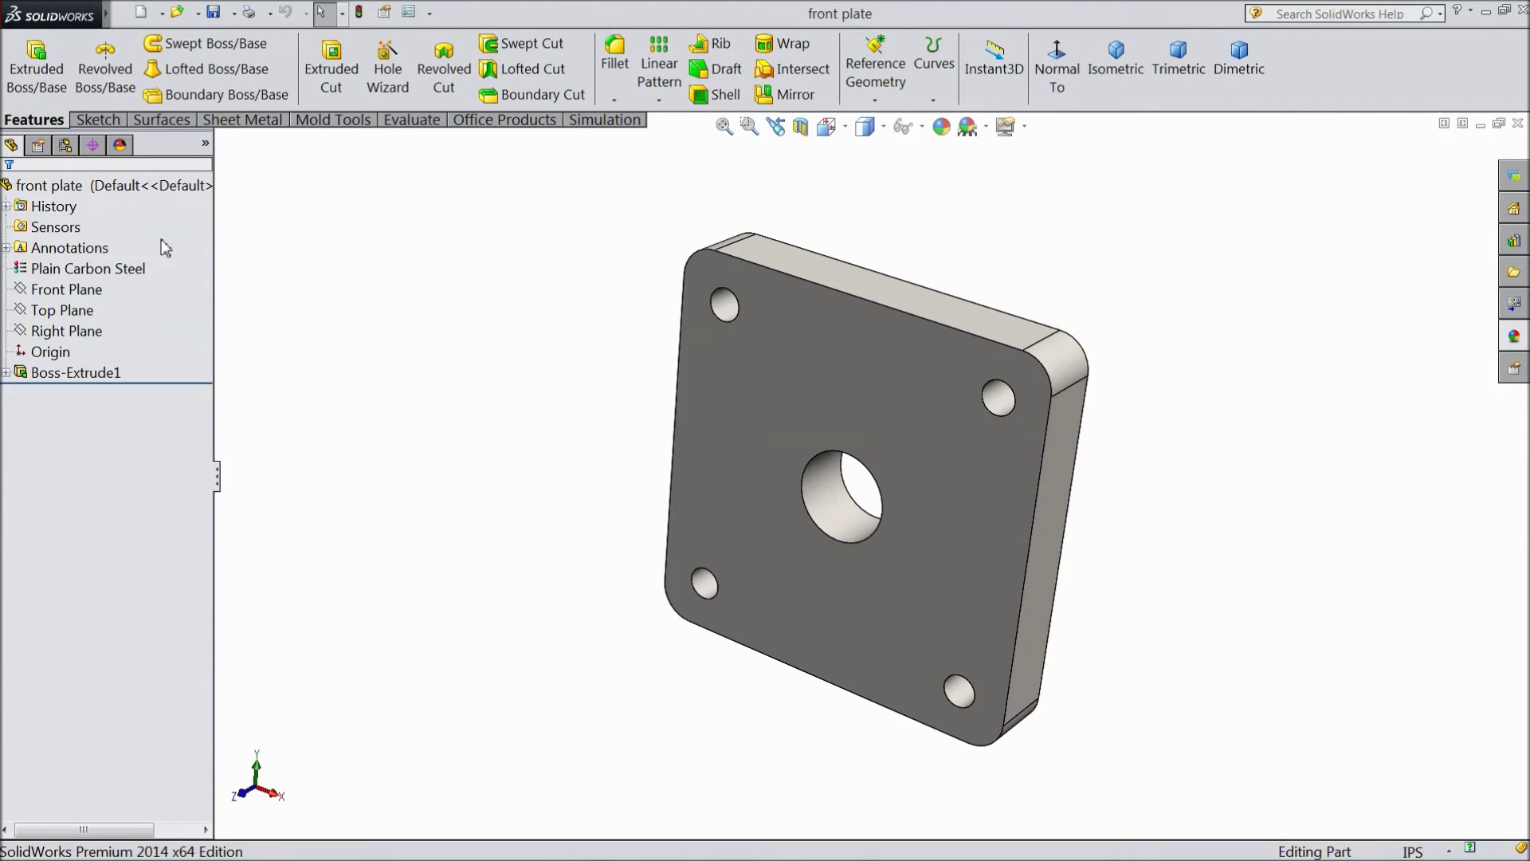
click(127, 191)
click(942, 126)
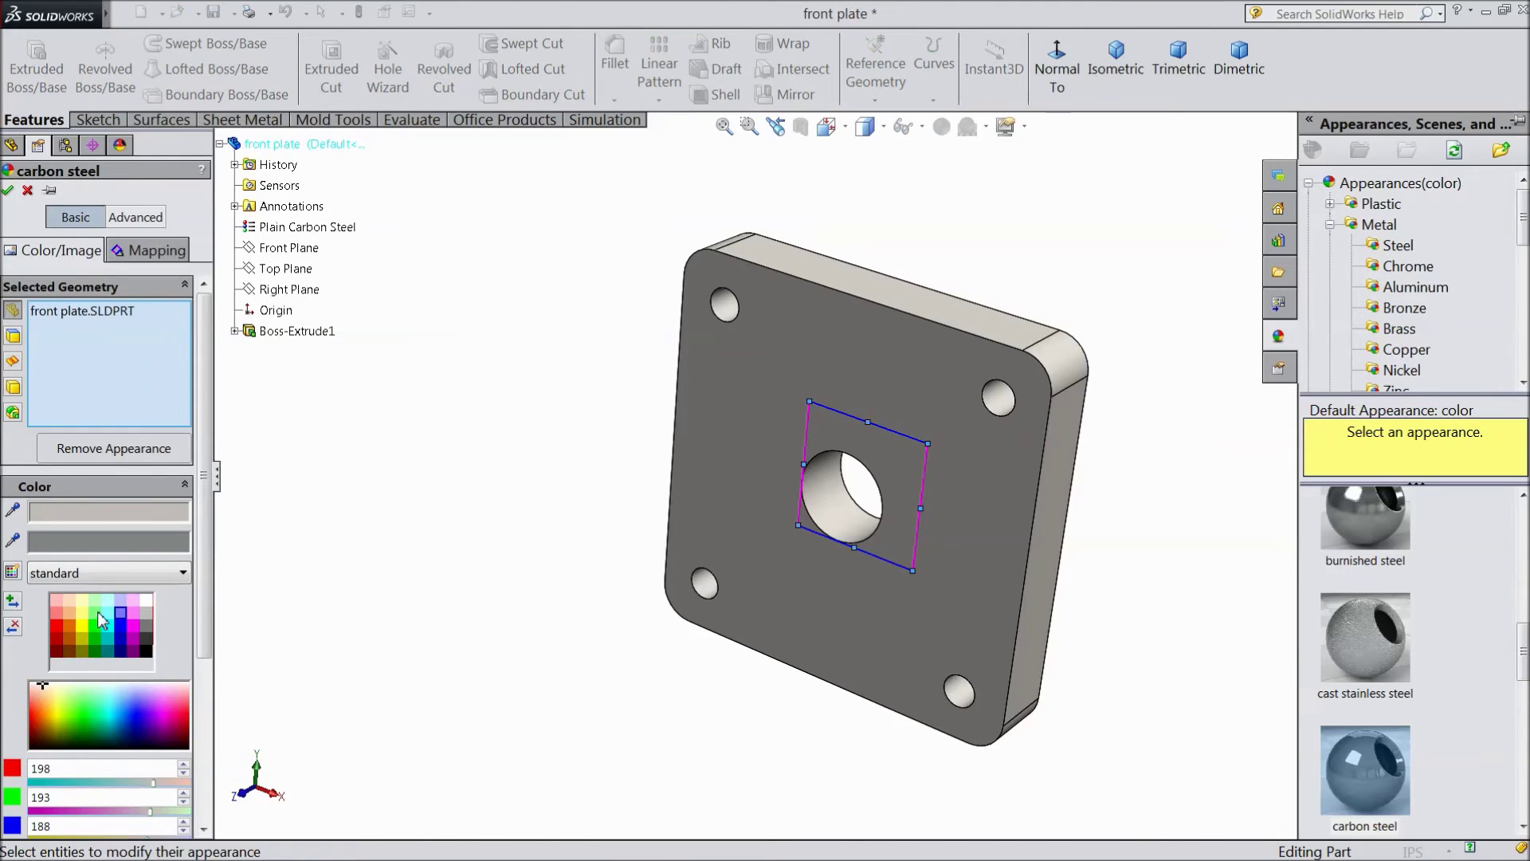
click(96, 612)
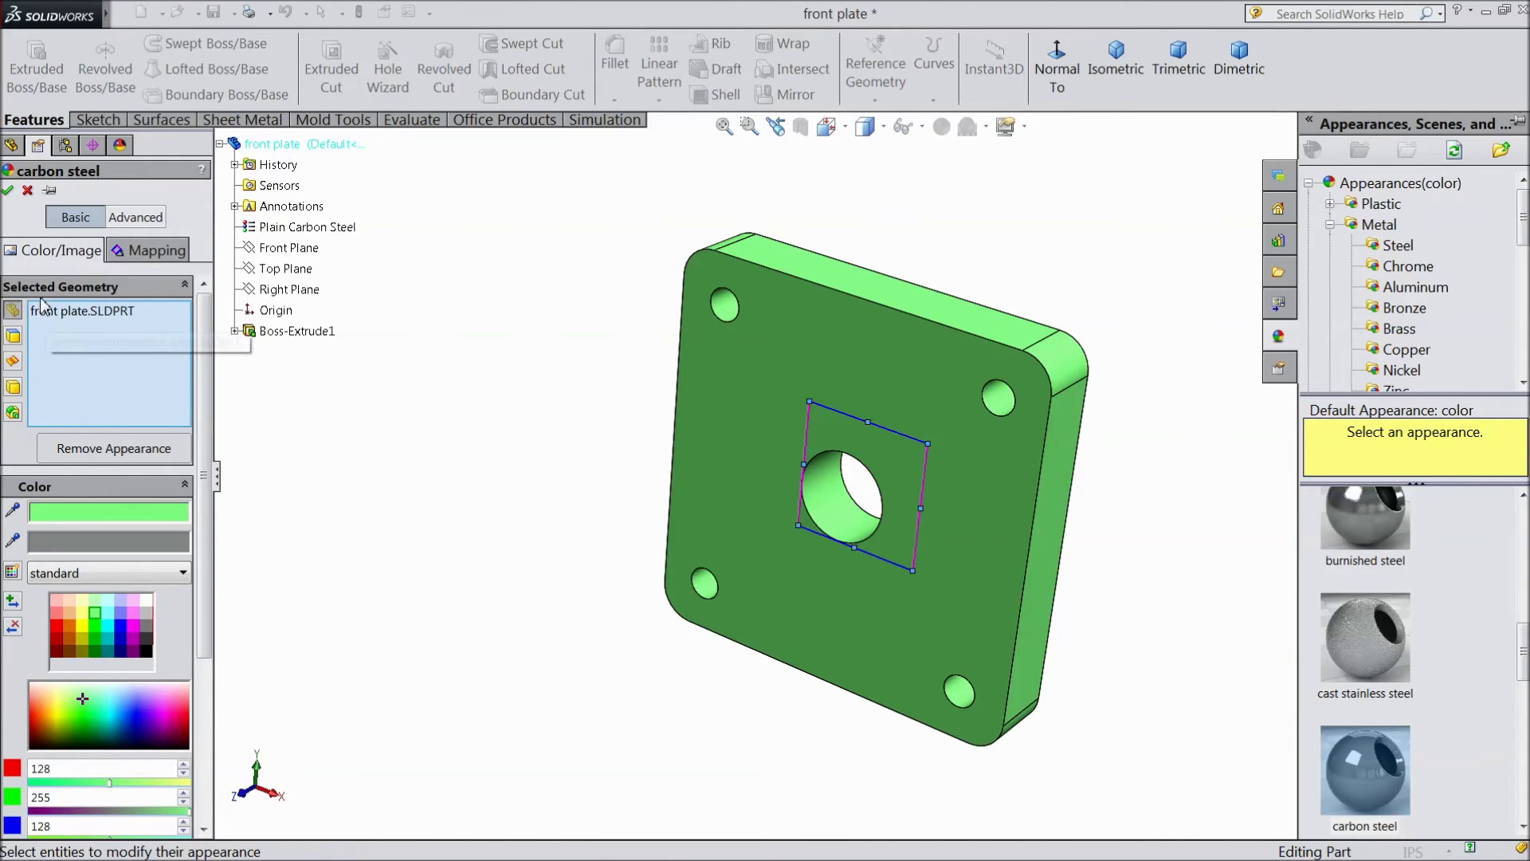
click(7, 190)
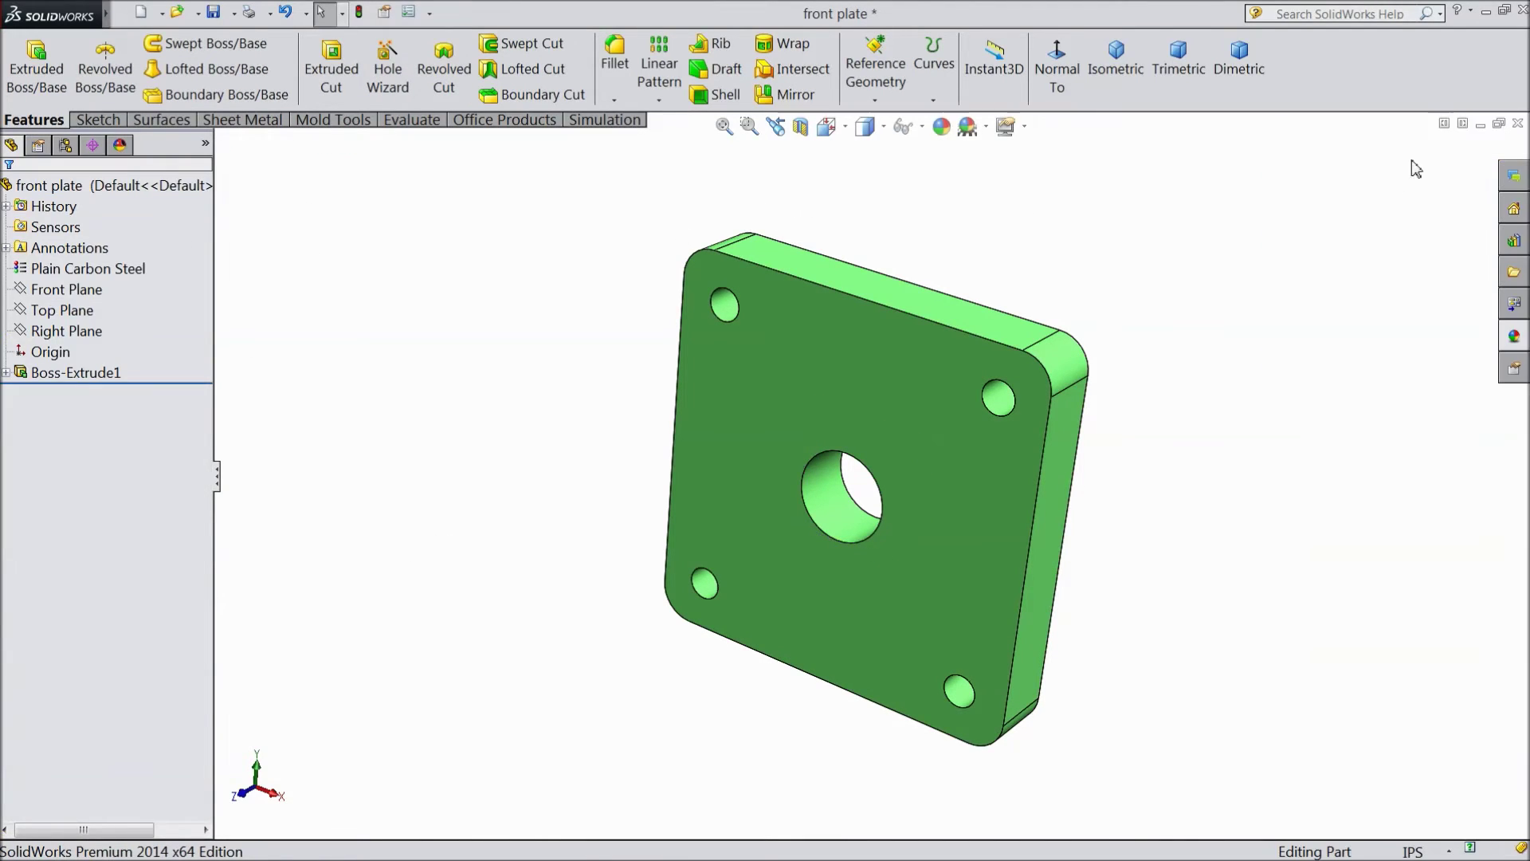
click(1519, 124)
click(766, 441)
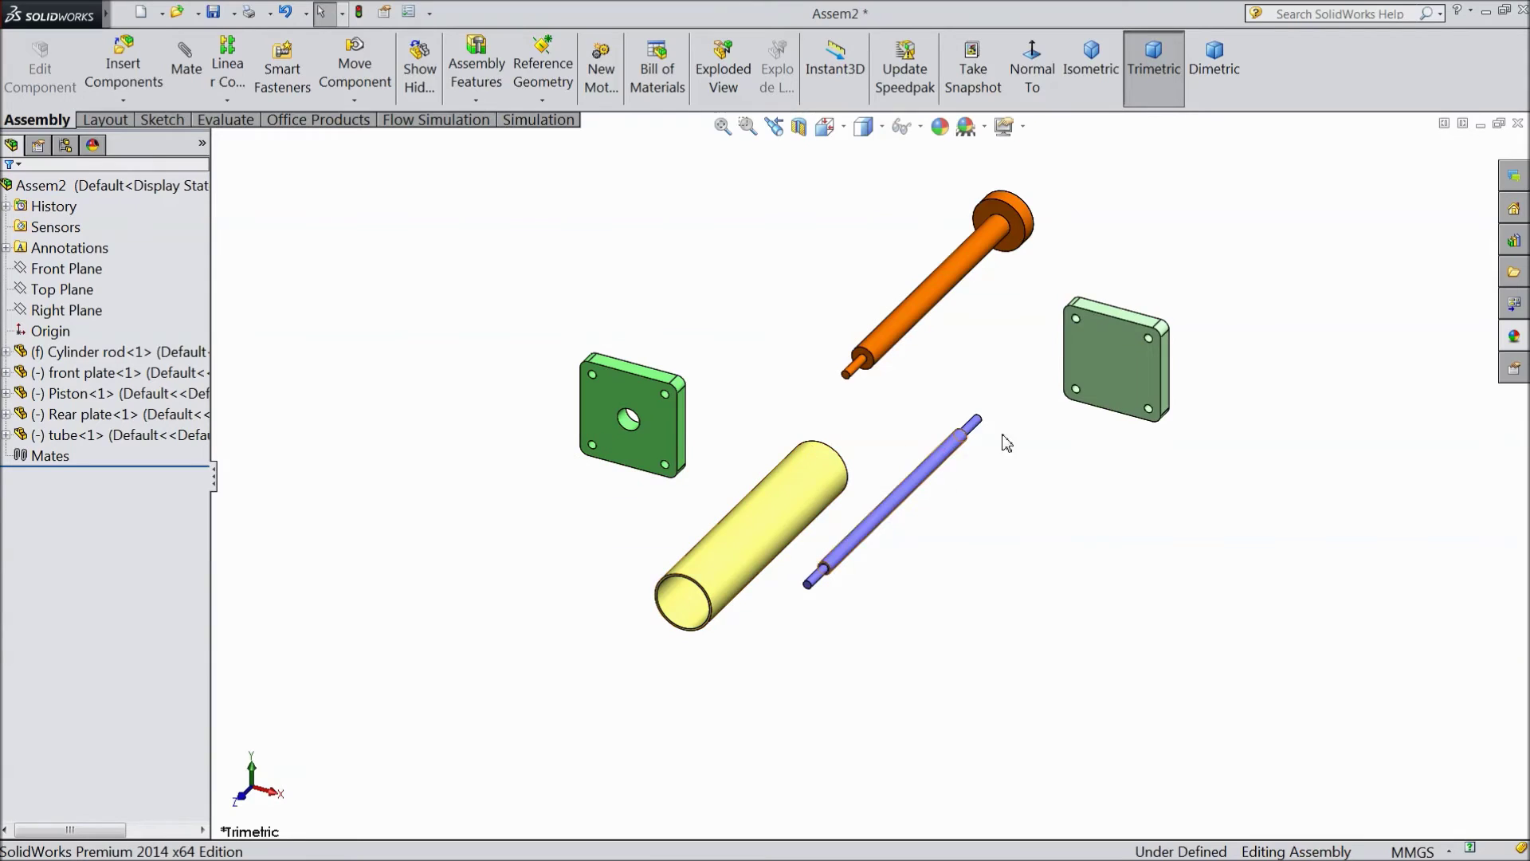
- Open the rear plate part, colour it bright green, and save it on closing
click(1121, 352)
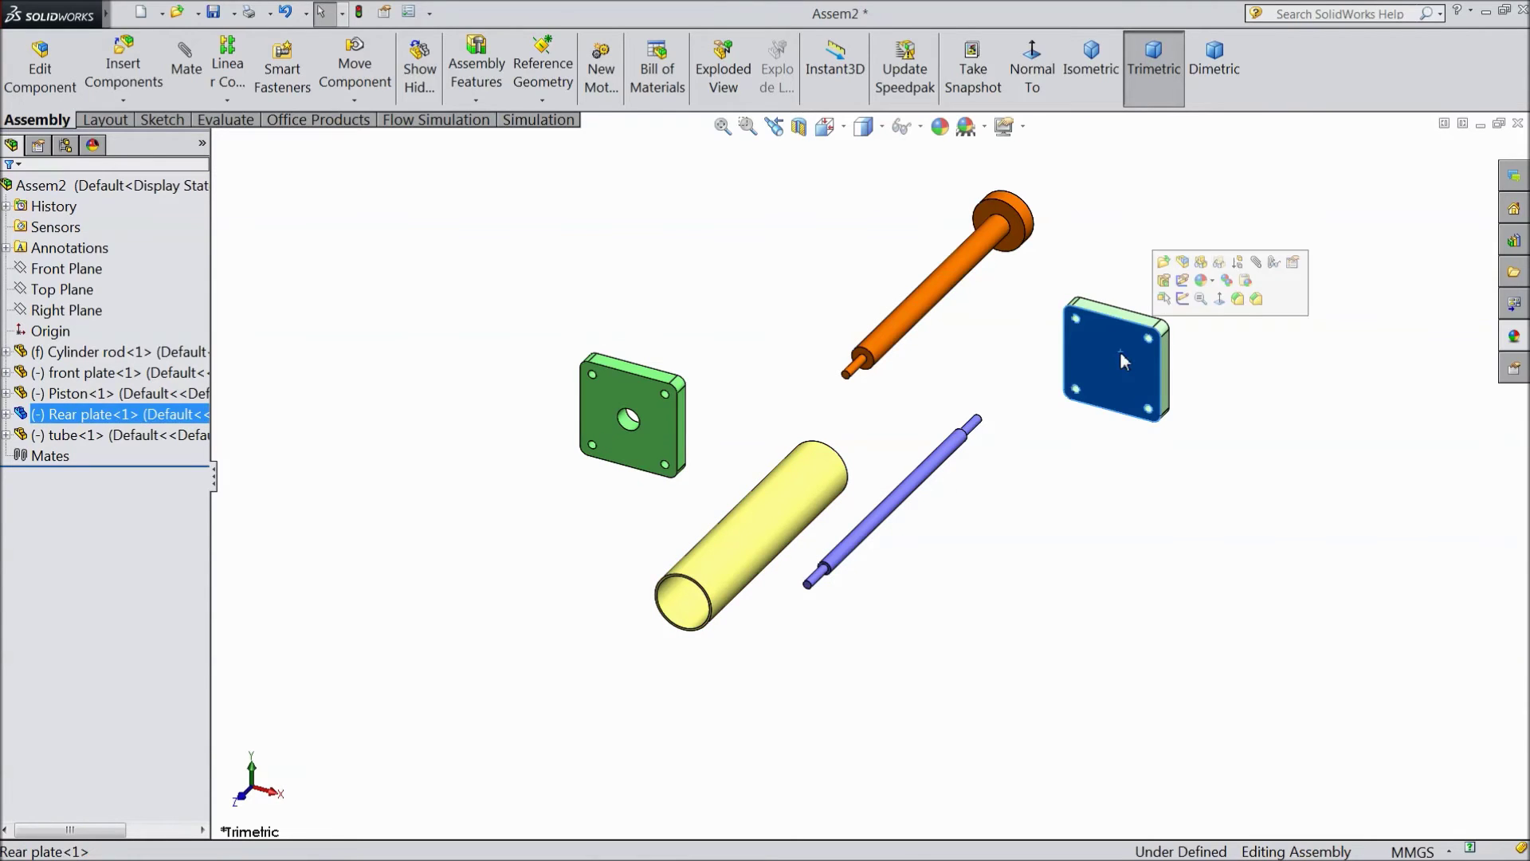
click(1163, 265)
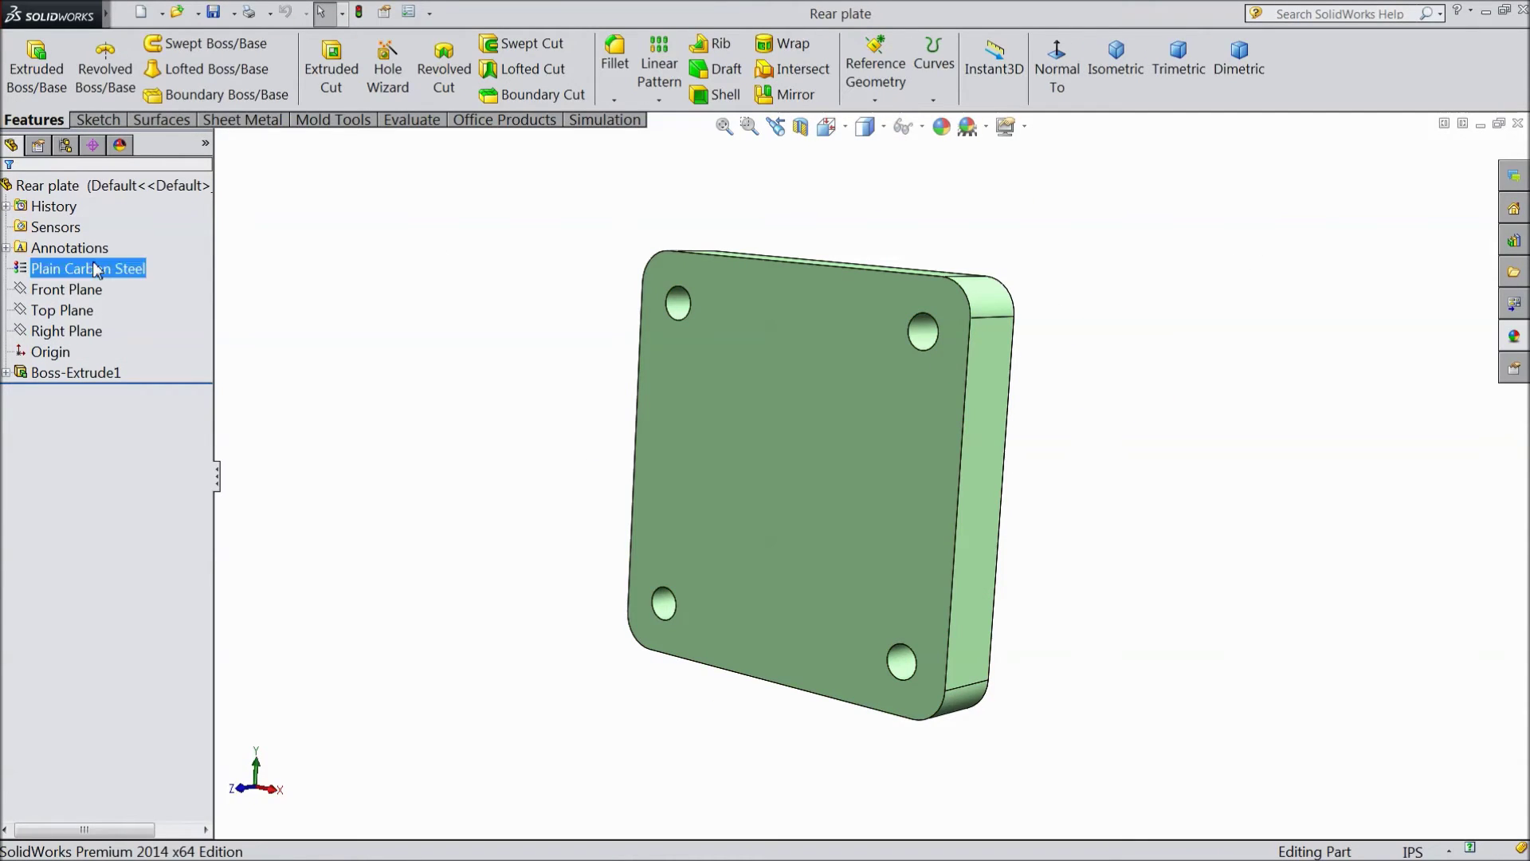
click(942, 129)
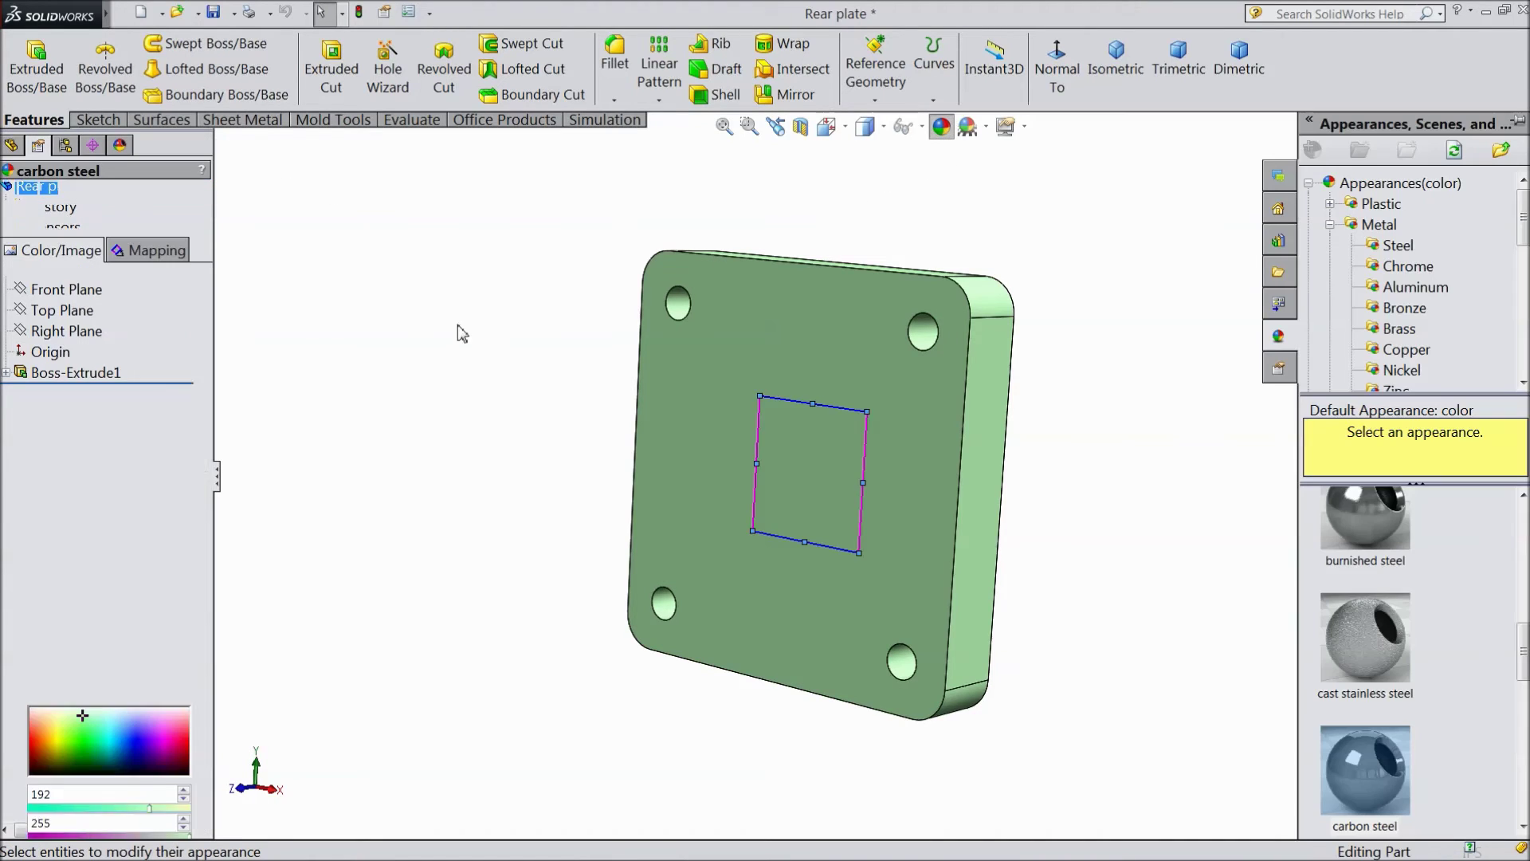
click(93, 612)
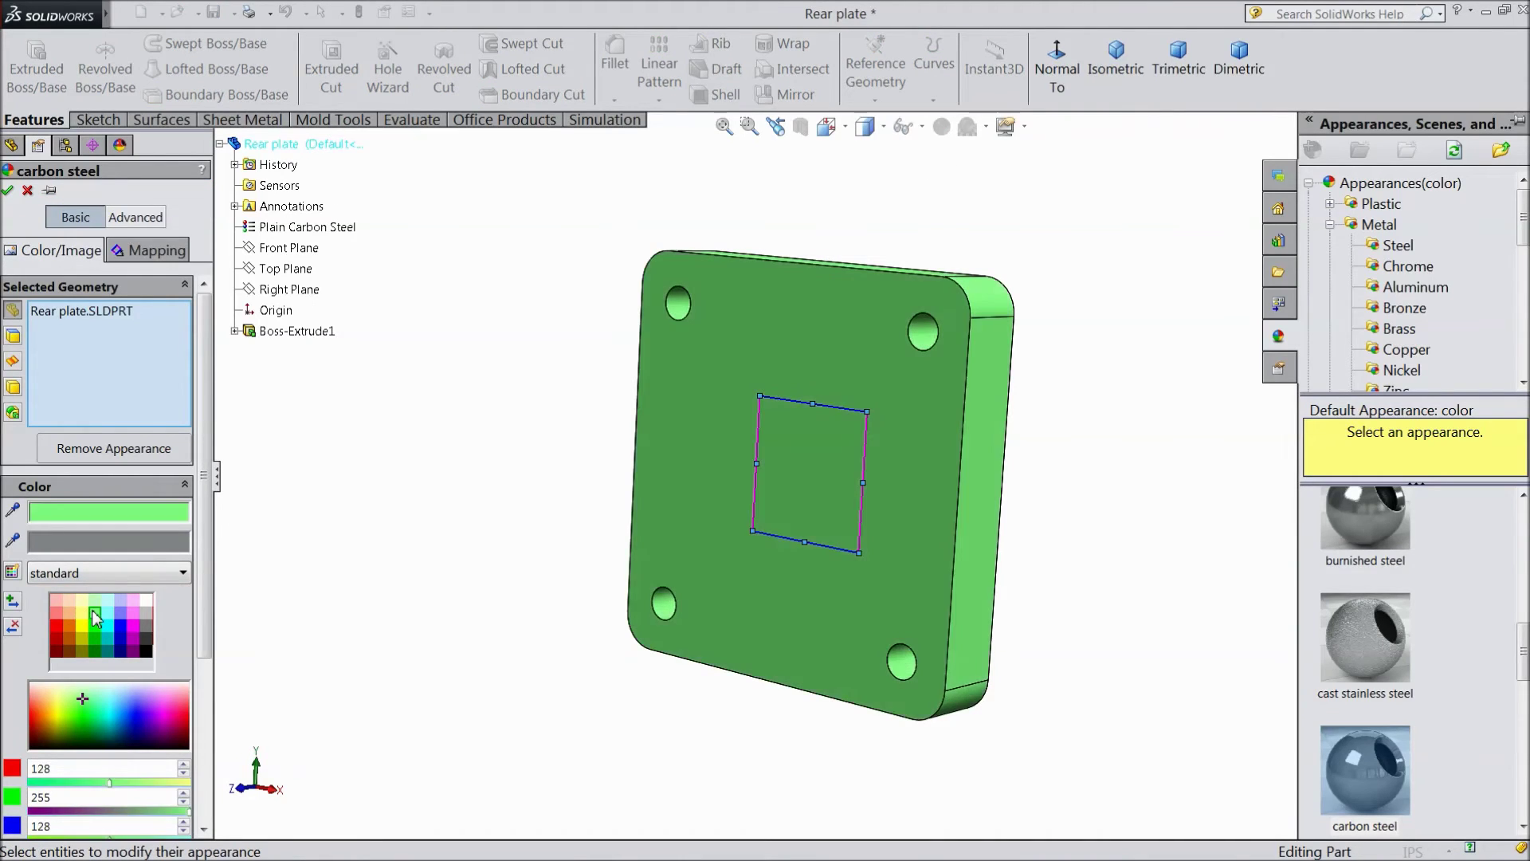
click(7, 190)
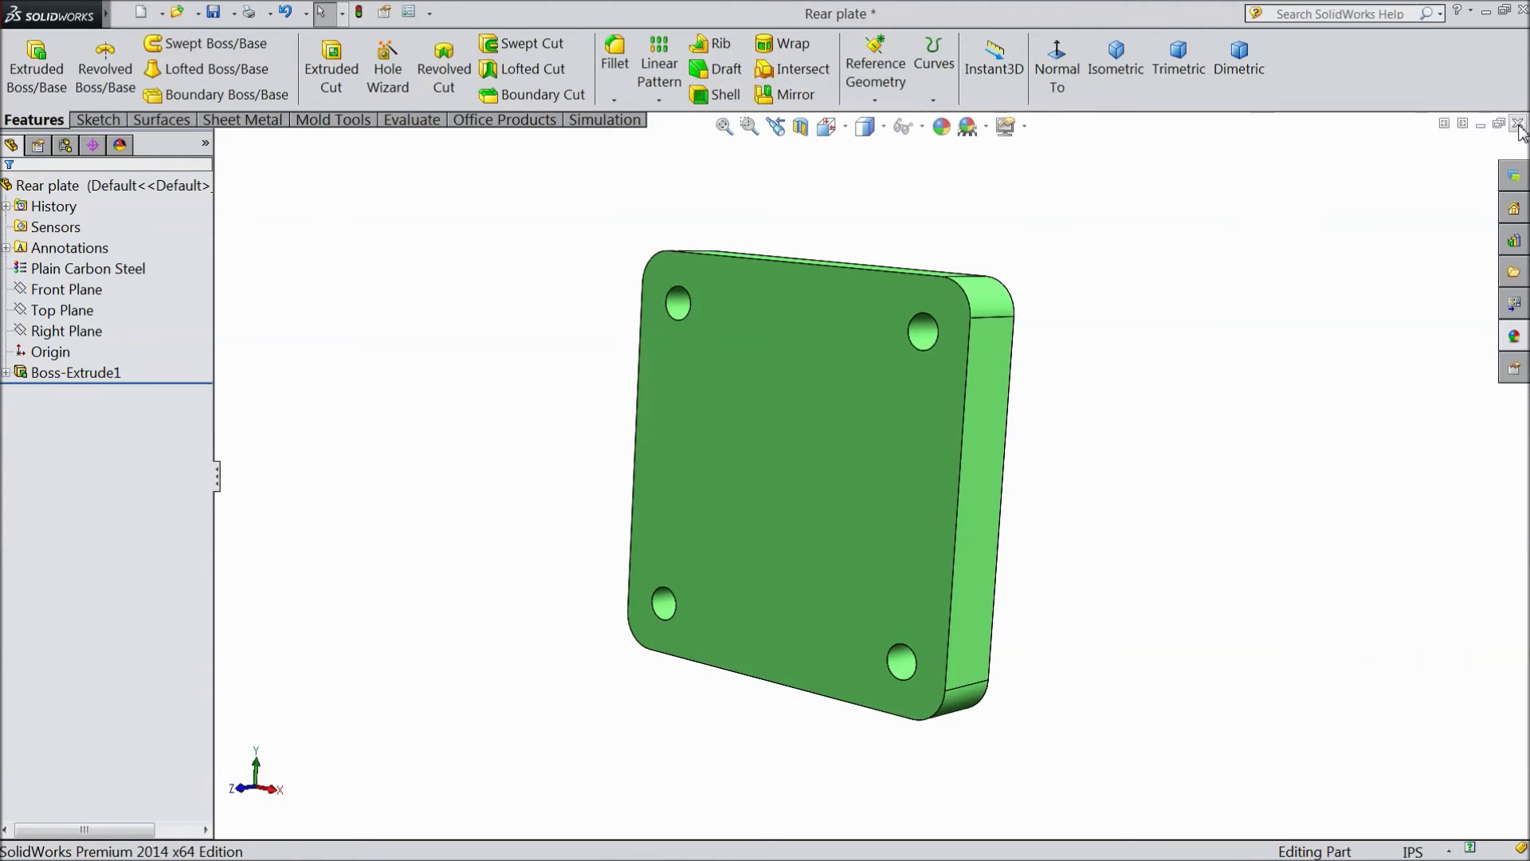
click(1518, 125)
click(766, 443)
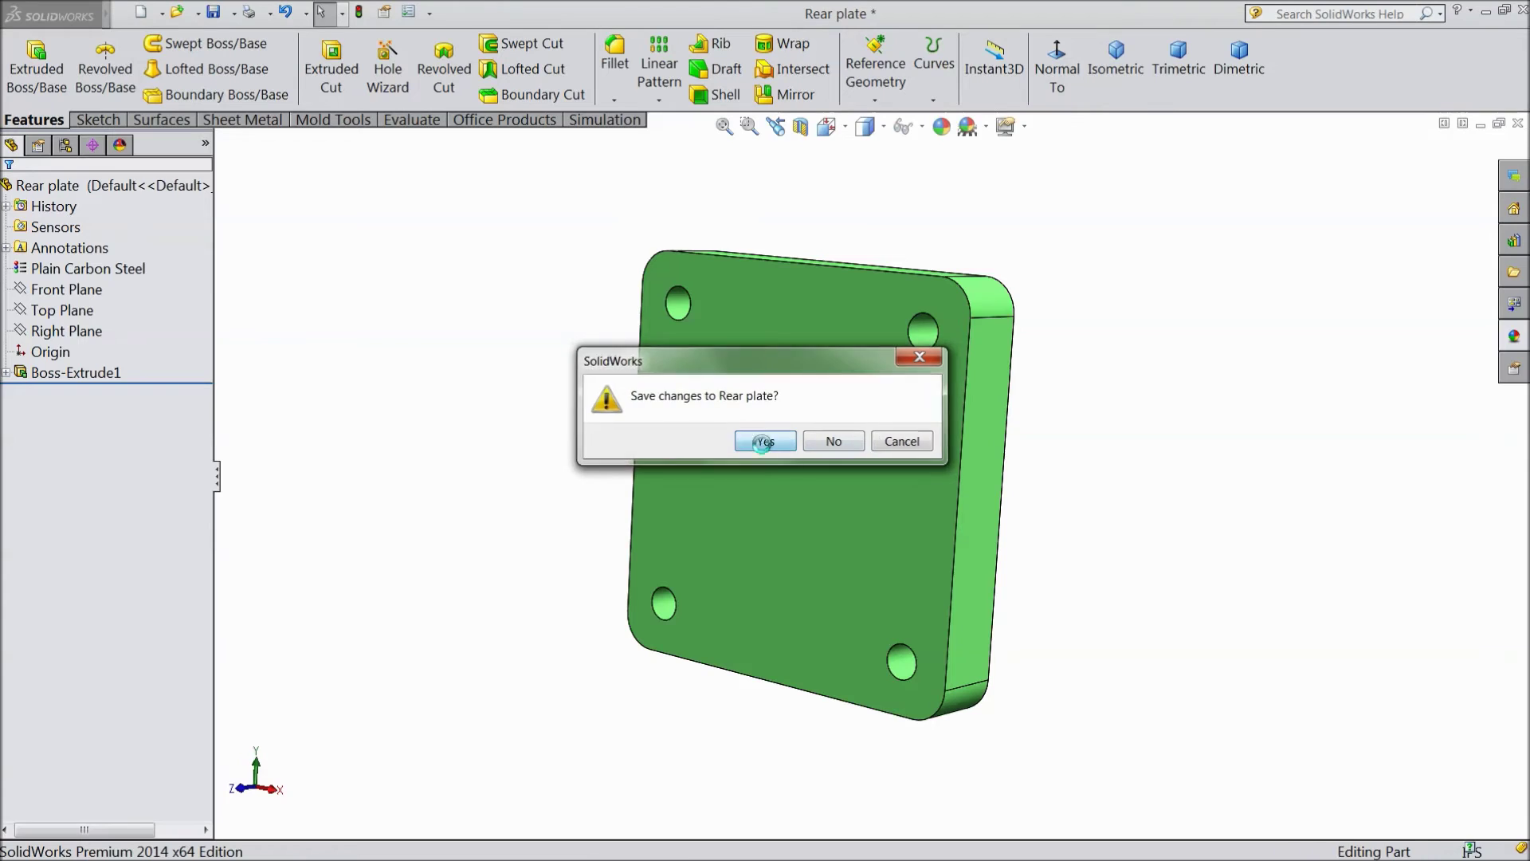
mouse_move(973, 512)
middle_down()
mouse_move(915, 454)
mouse_move(940, 505)
mouse_move(973, 510)
middle_up()
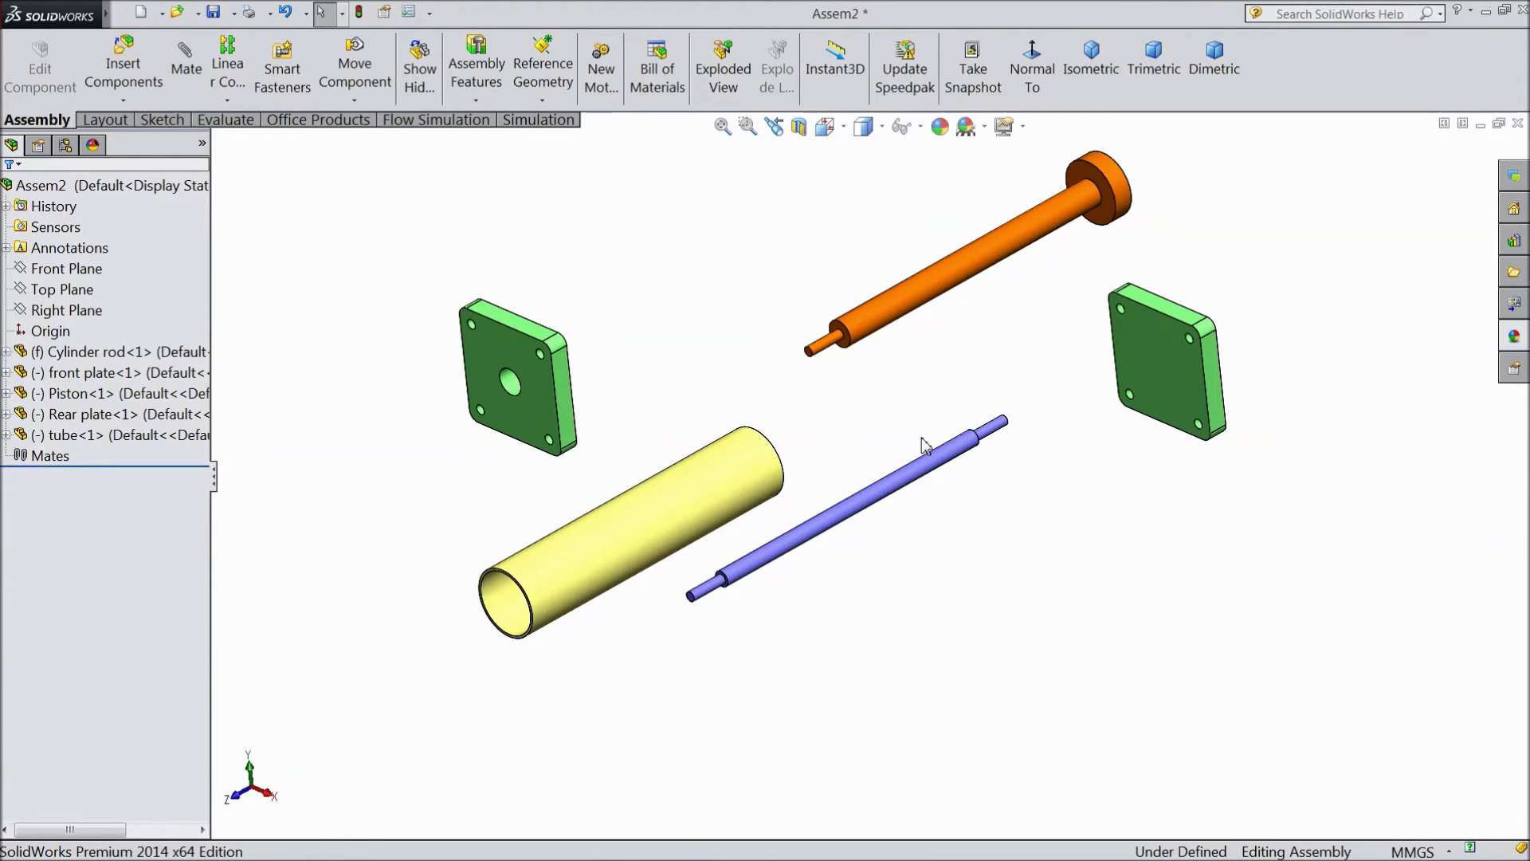
scroll(826, 518, down, 2)
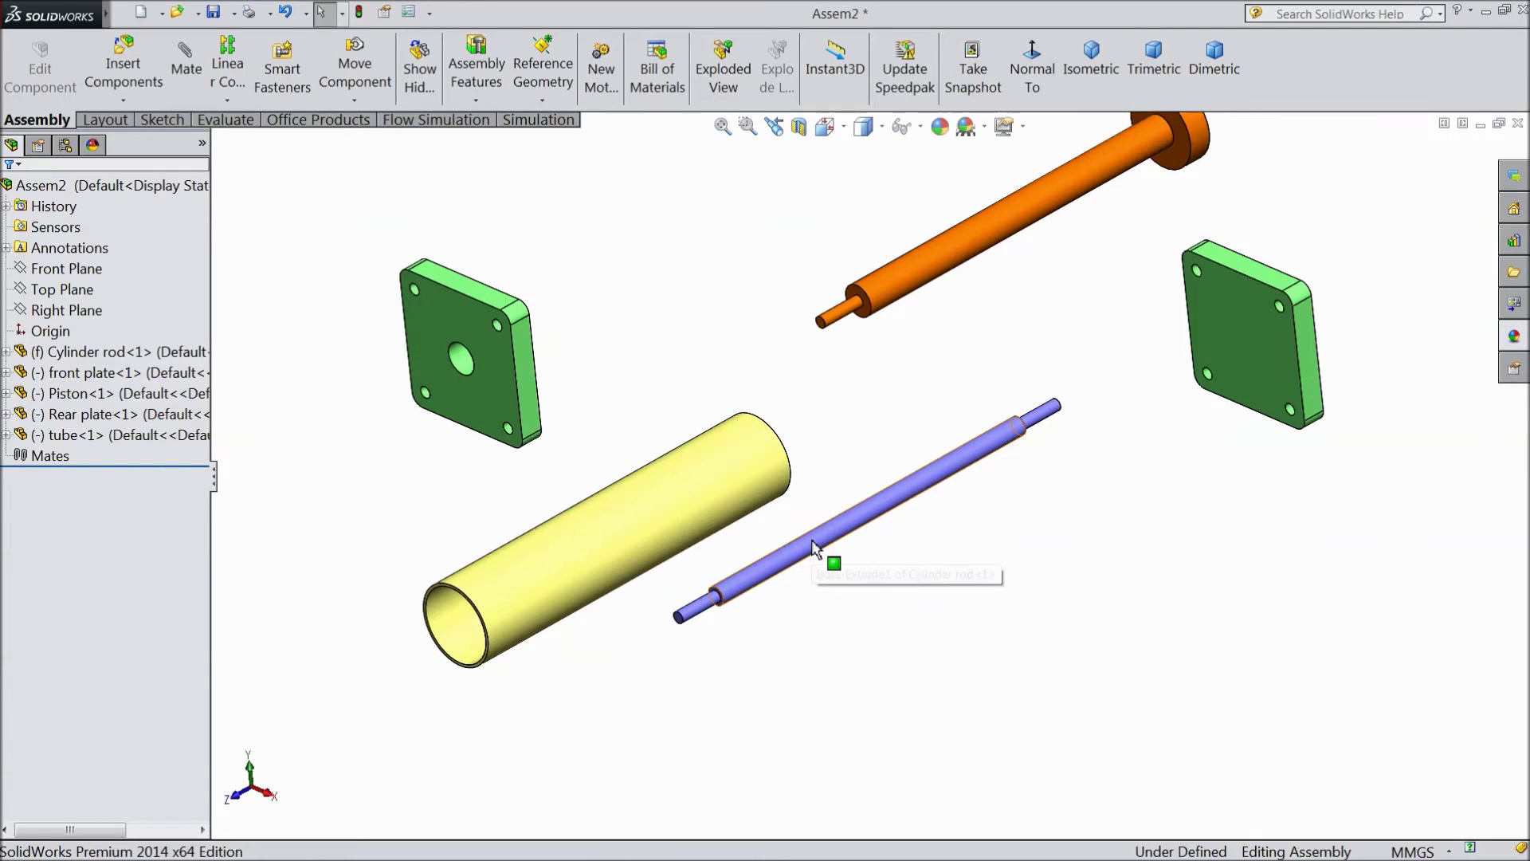
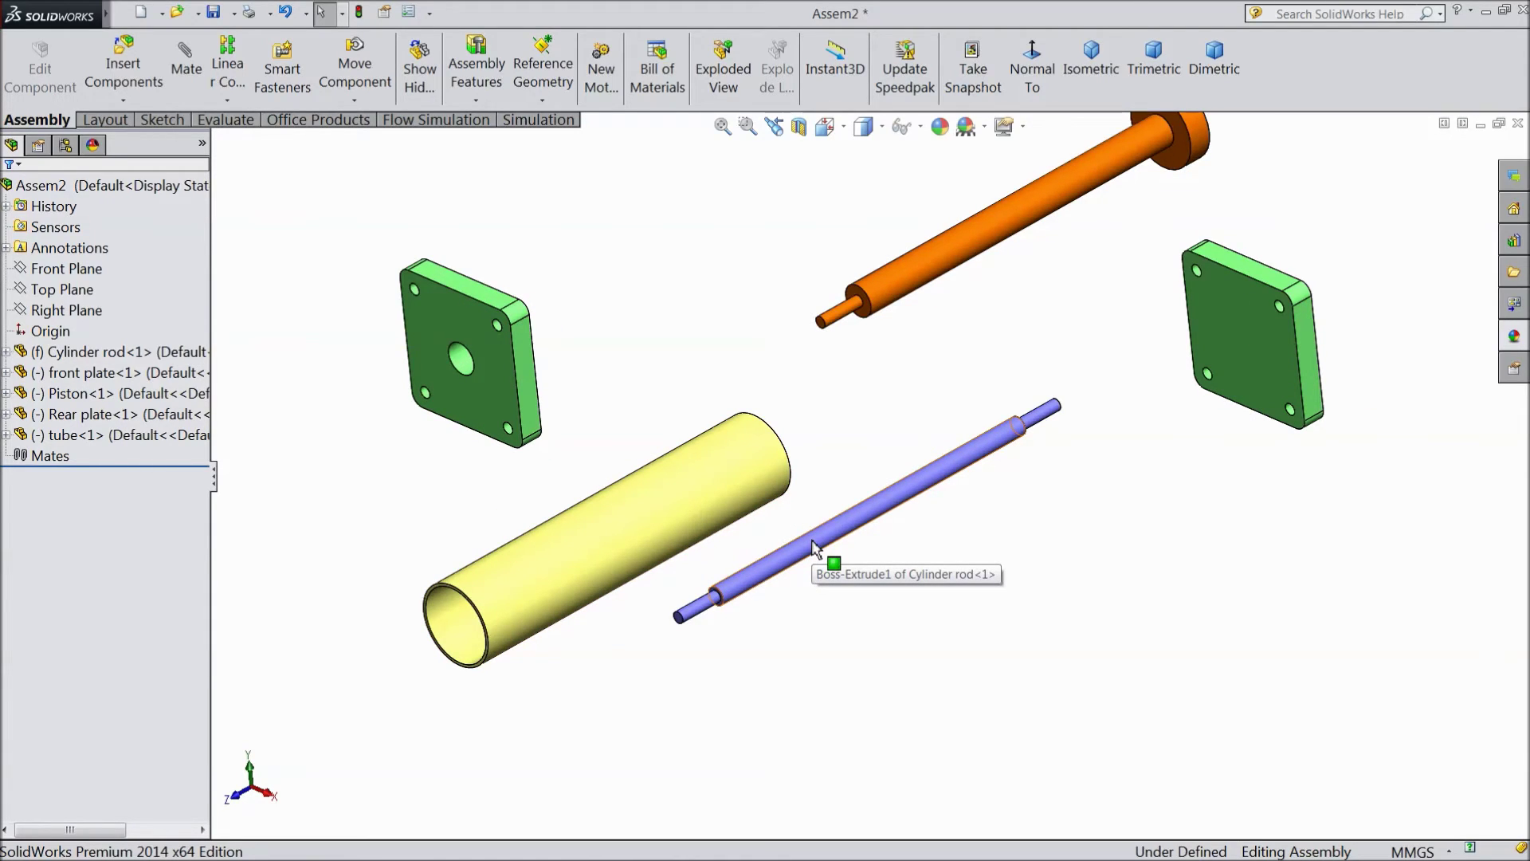
- Ctrl-drag copies of the Cylinder rod so the assembly holds four tie rods
ctrl+drag(815, 548, 982, 685)
ctrl+drag(932, 630, 897, 595)
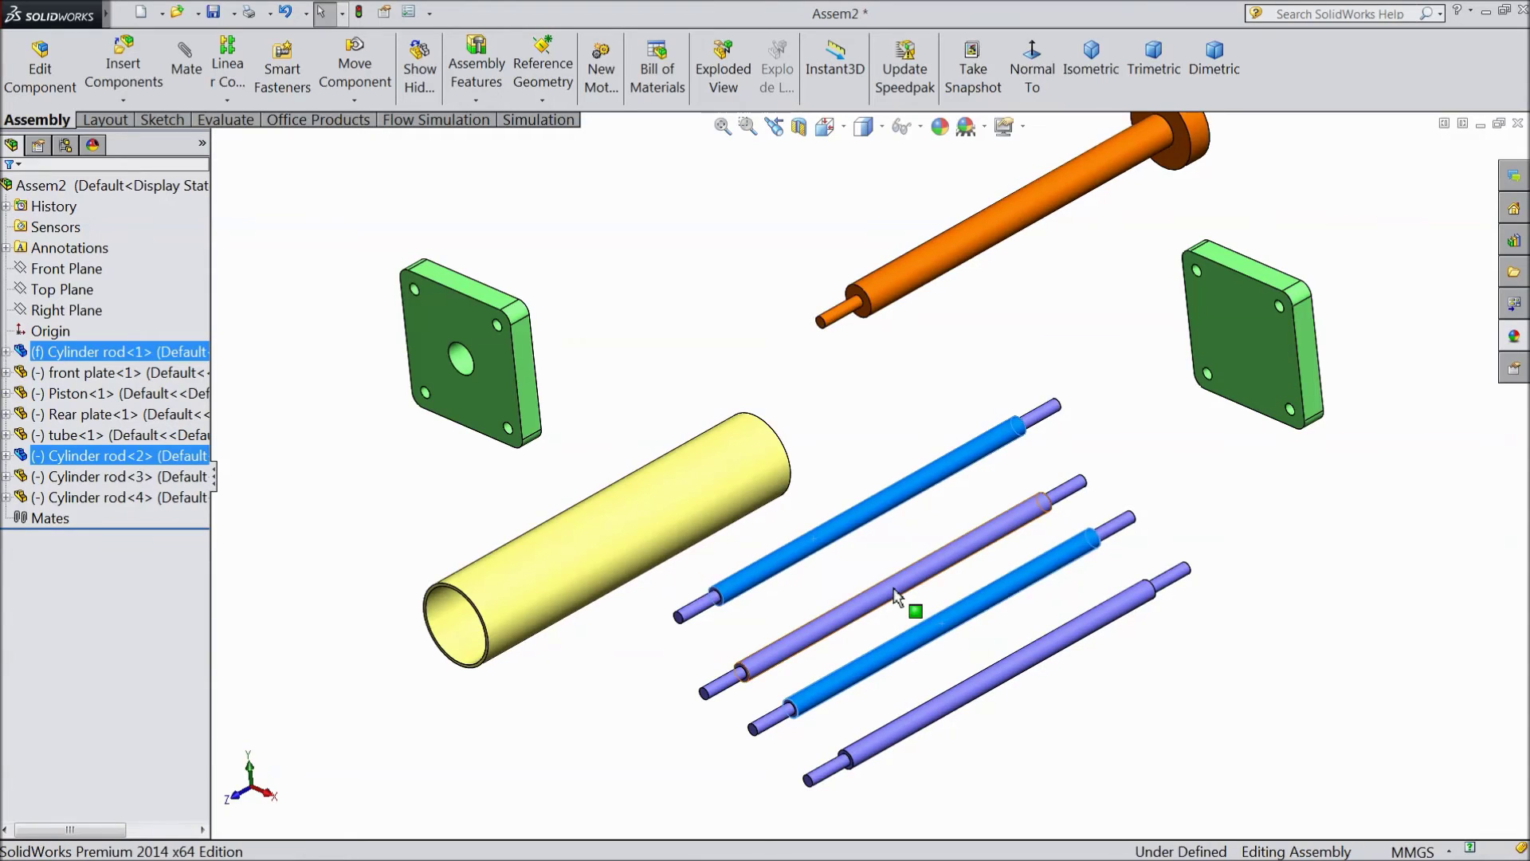
click(824, 472)
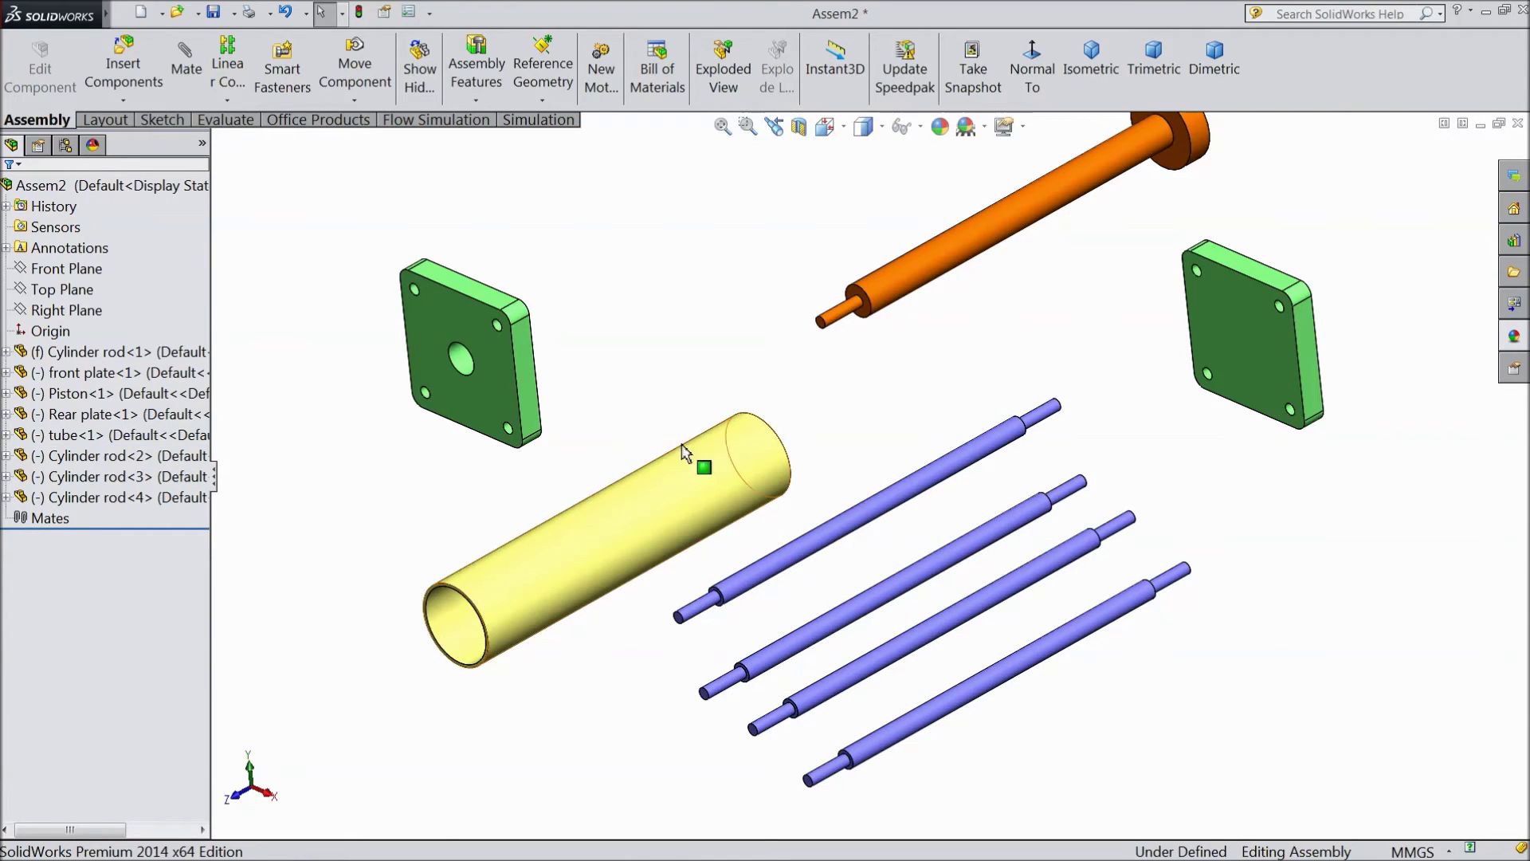
- Switch Cylinder rod<1> from fixed to Float so it can move
scroll(629, 376, down, 2)
drag(864, 593, 808, 515)
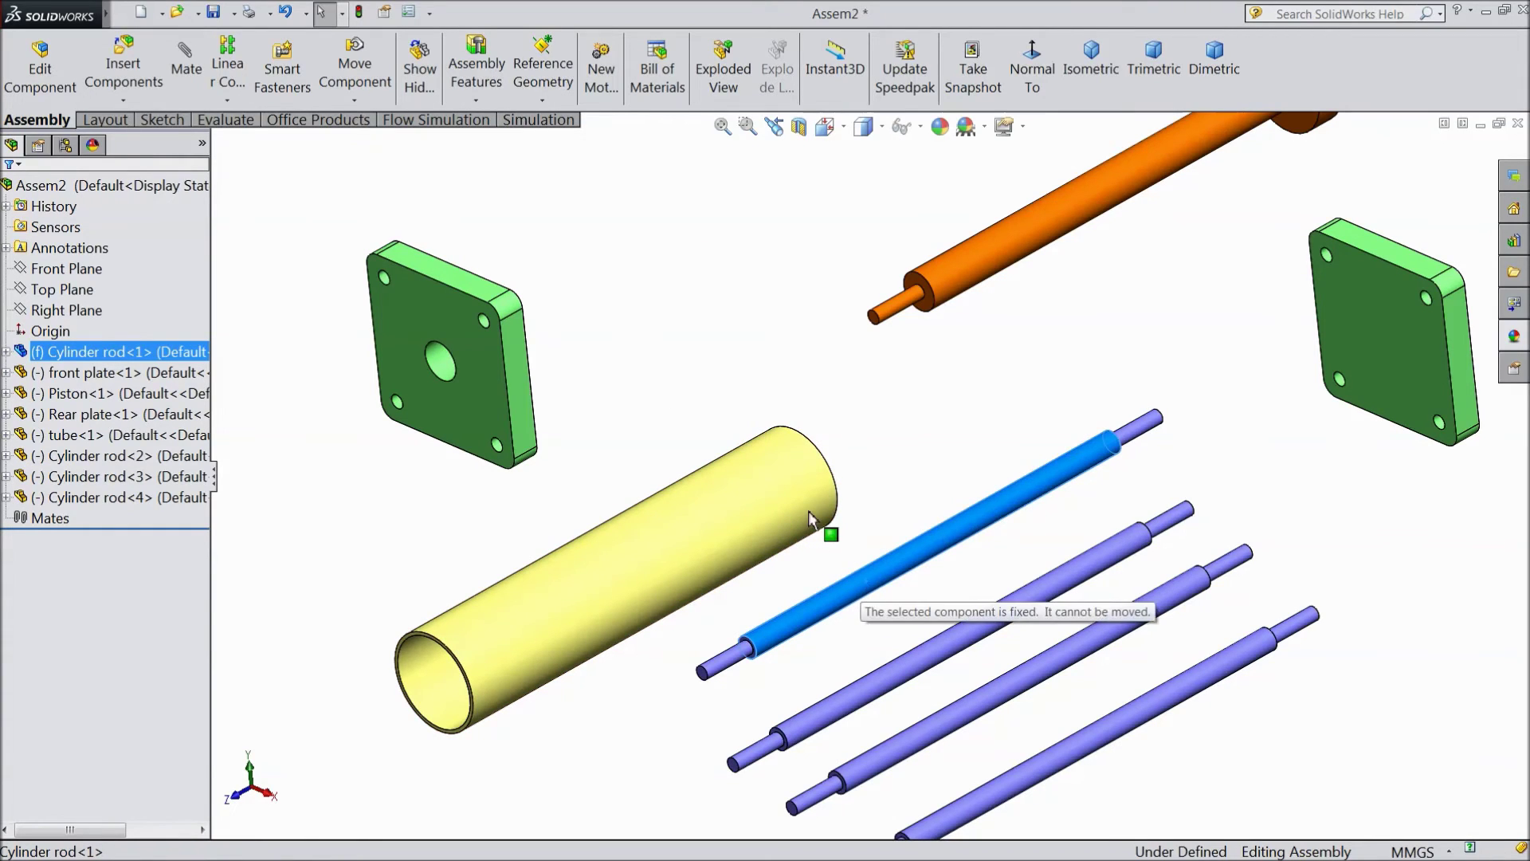
right_click(866, 589)
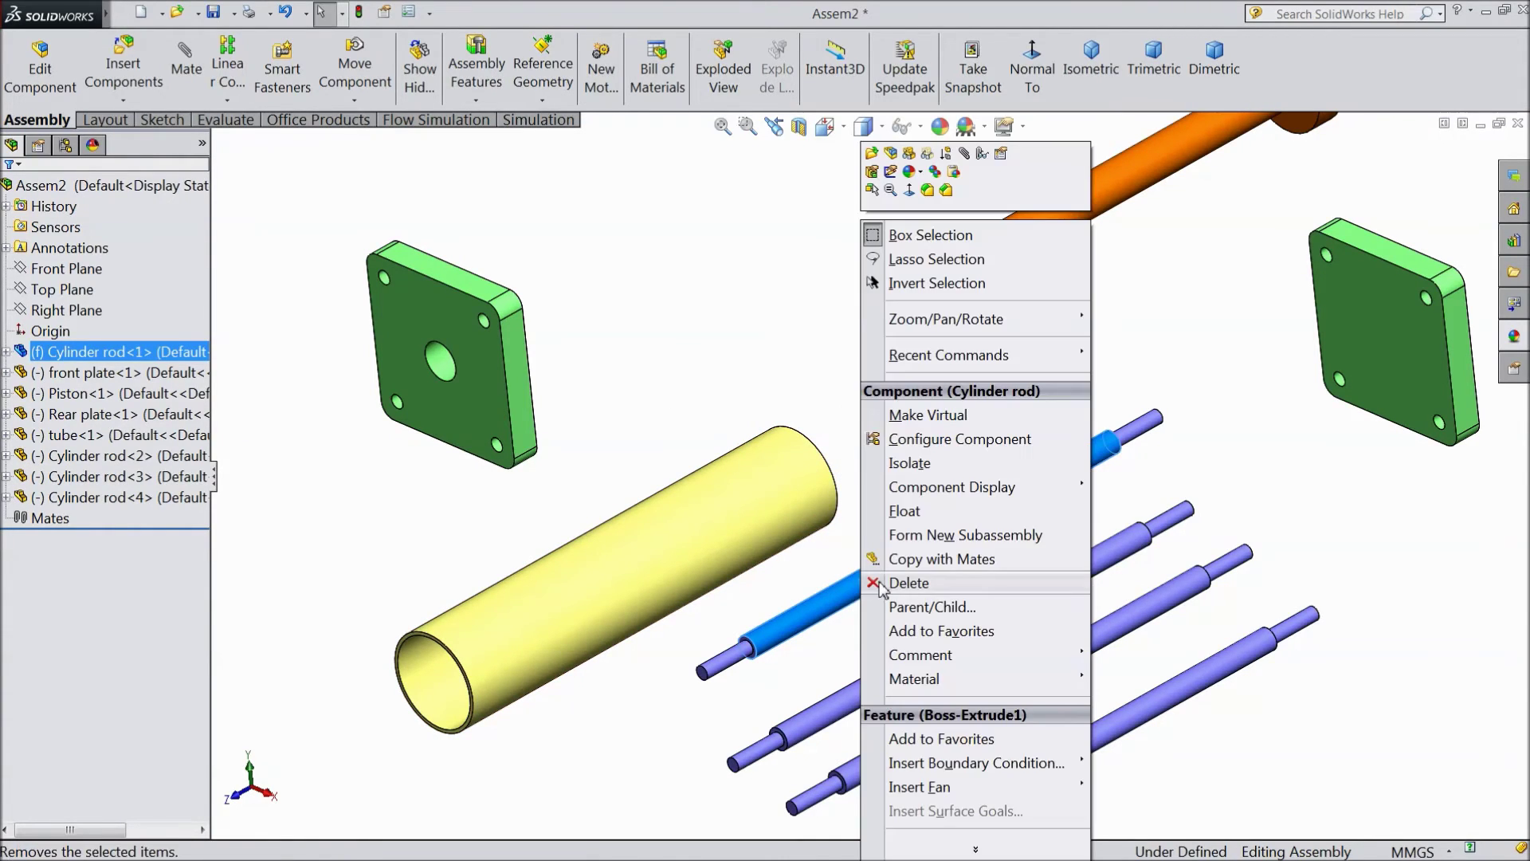
click(903, 512)
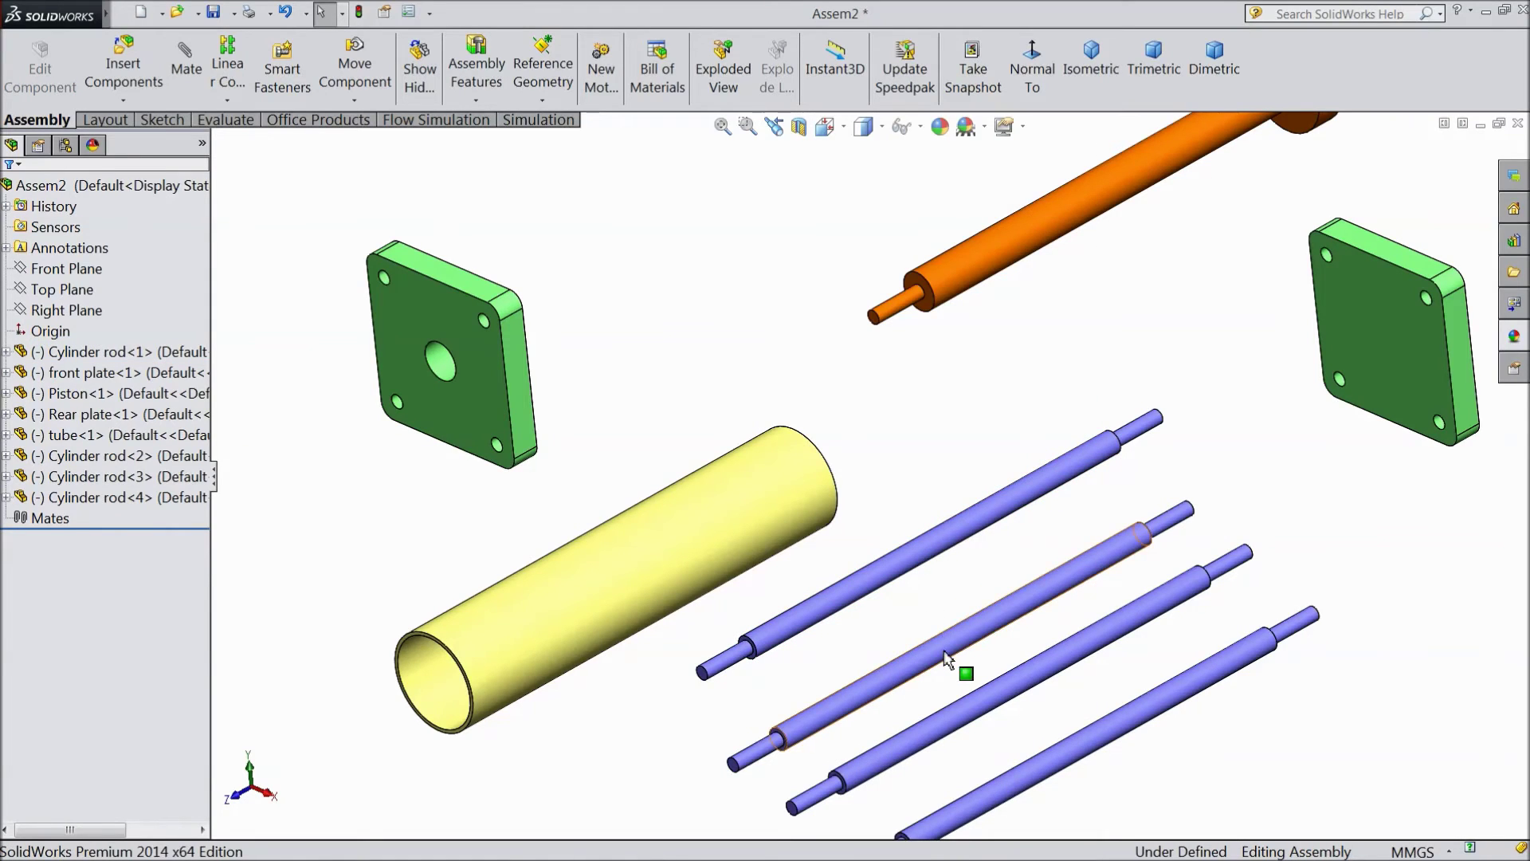
right_click(952, 651)
- Move the first rod into the front plate and mate it Concentric with a corner hole
click(853, 544)
drag(863, 591, 640, 311)
middle_drag(640, 311, 683, 343)
scroll(599, 358, down, 3)
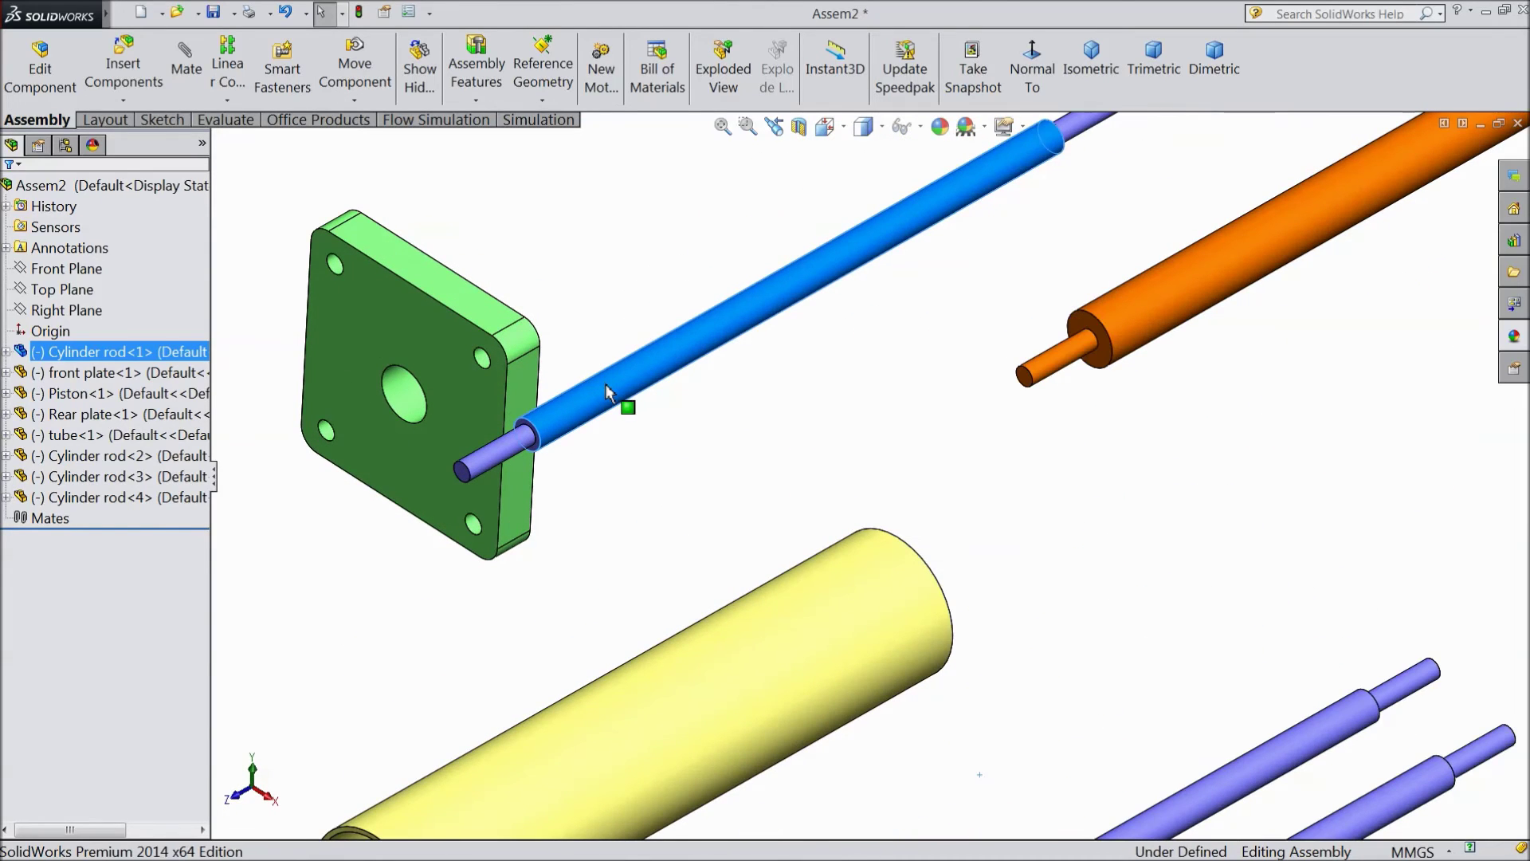
click(605, 384)
key(m)
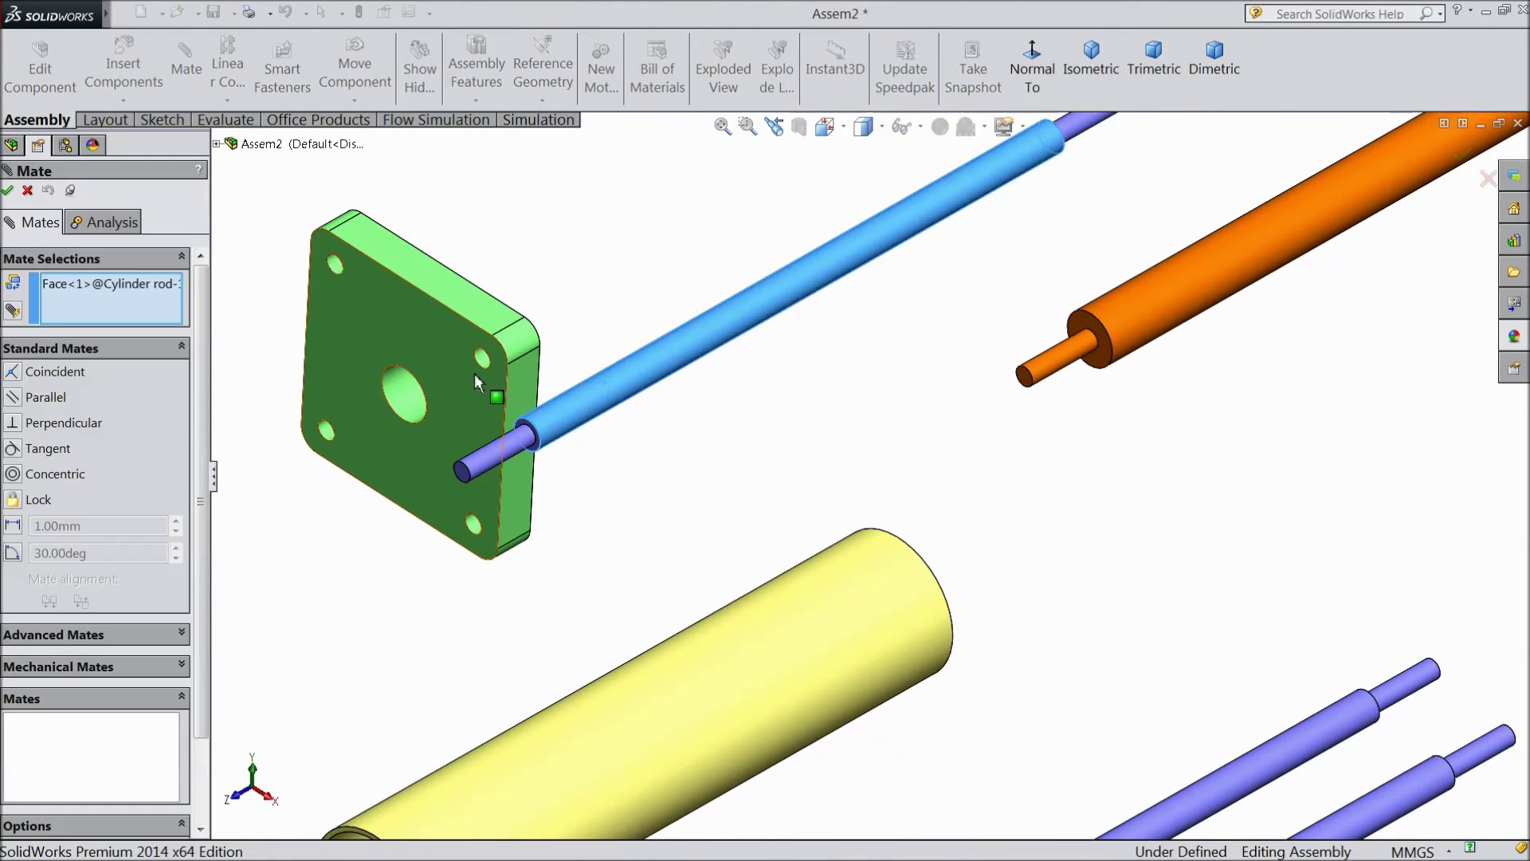
click(486, 370)
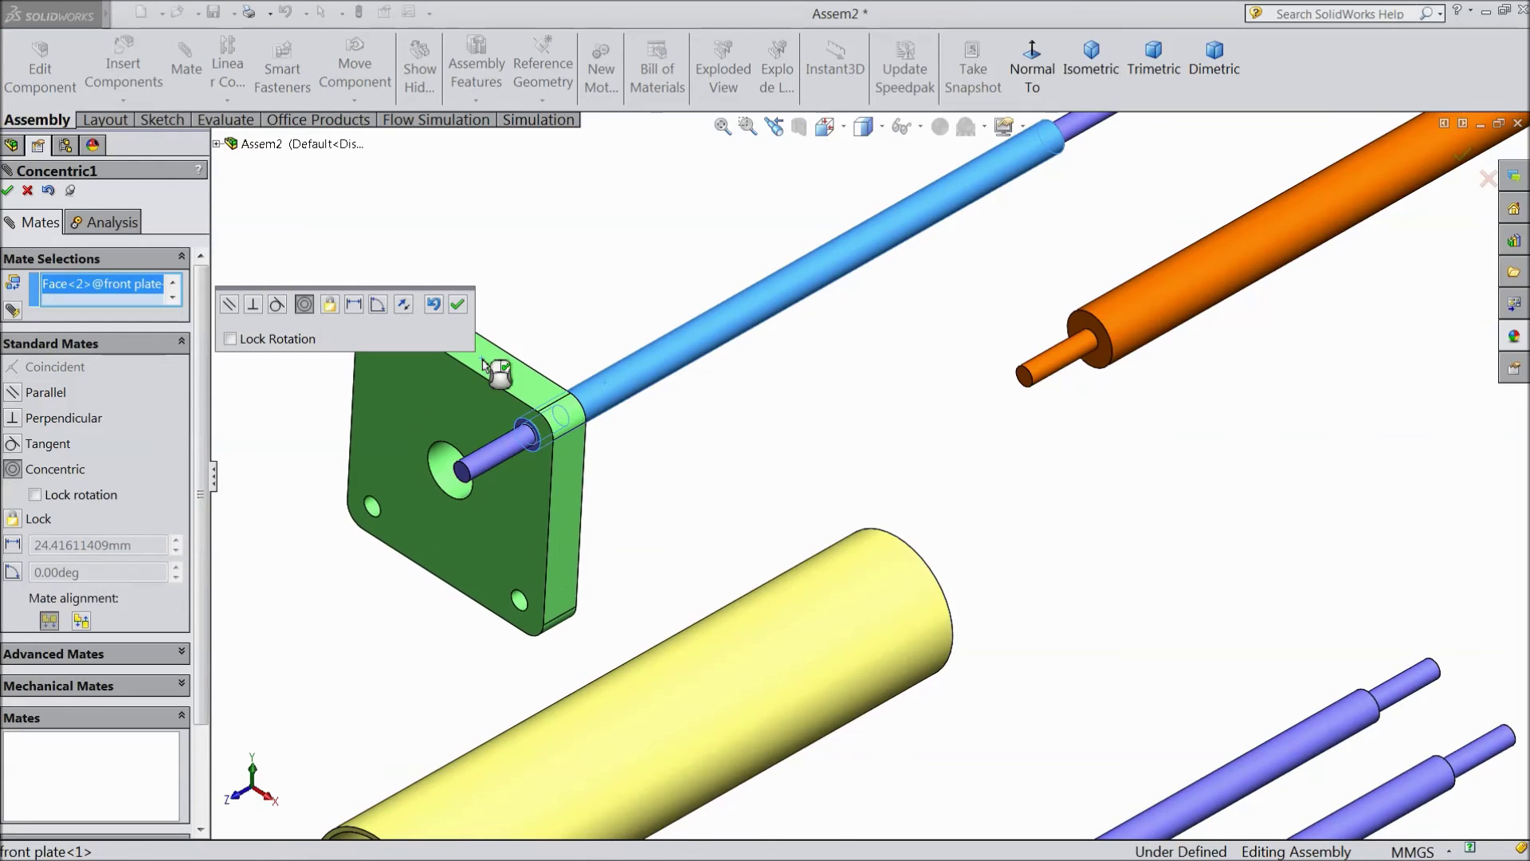
click(458, 306)
- Add a Coincident mate between the rod's shoulder face and the plate face
middle_drag(639, 423, 605, 443)
scroll(540, 456, down, 5)
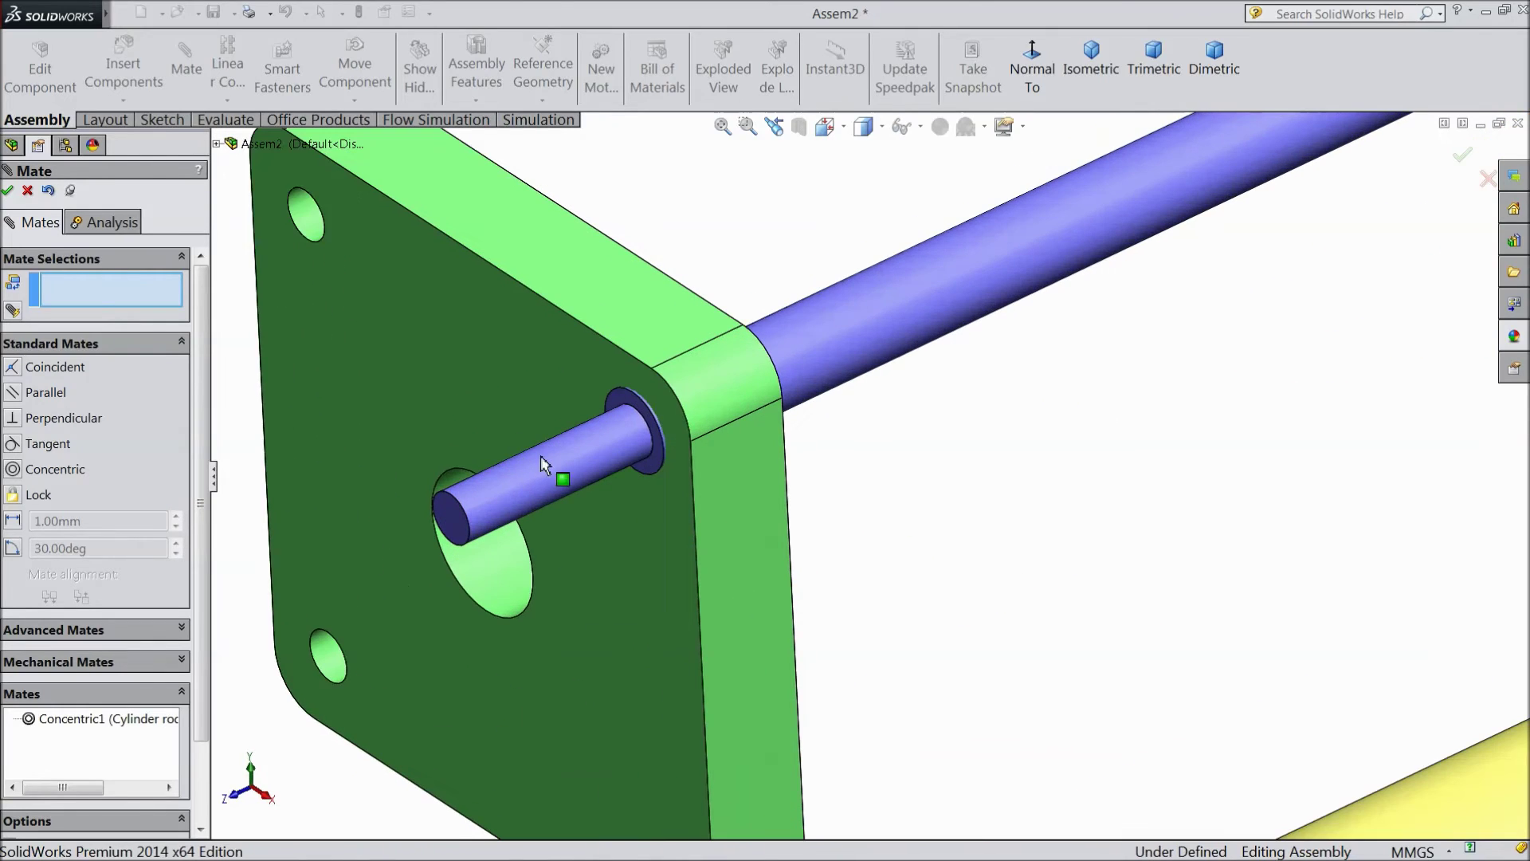
click(649, 465)
middle_drag(854, 475, 763, 487)
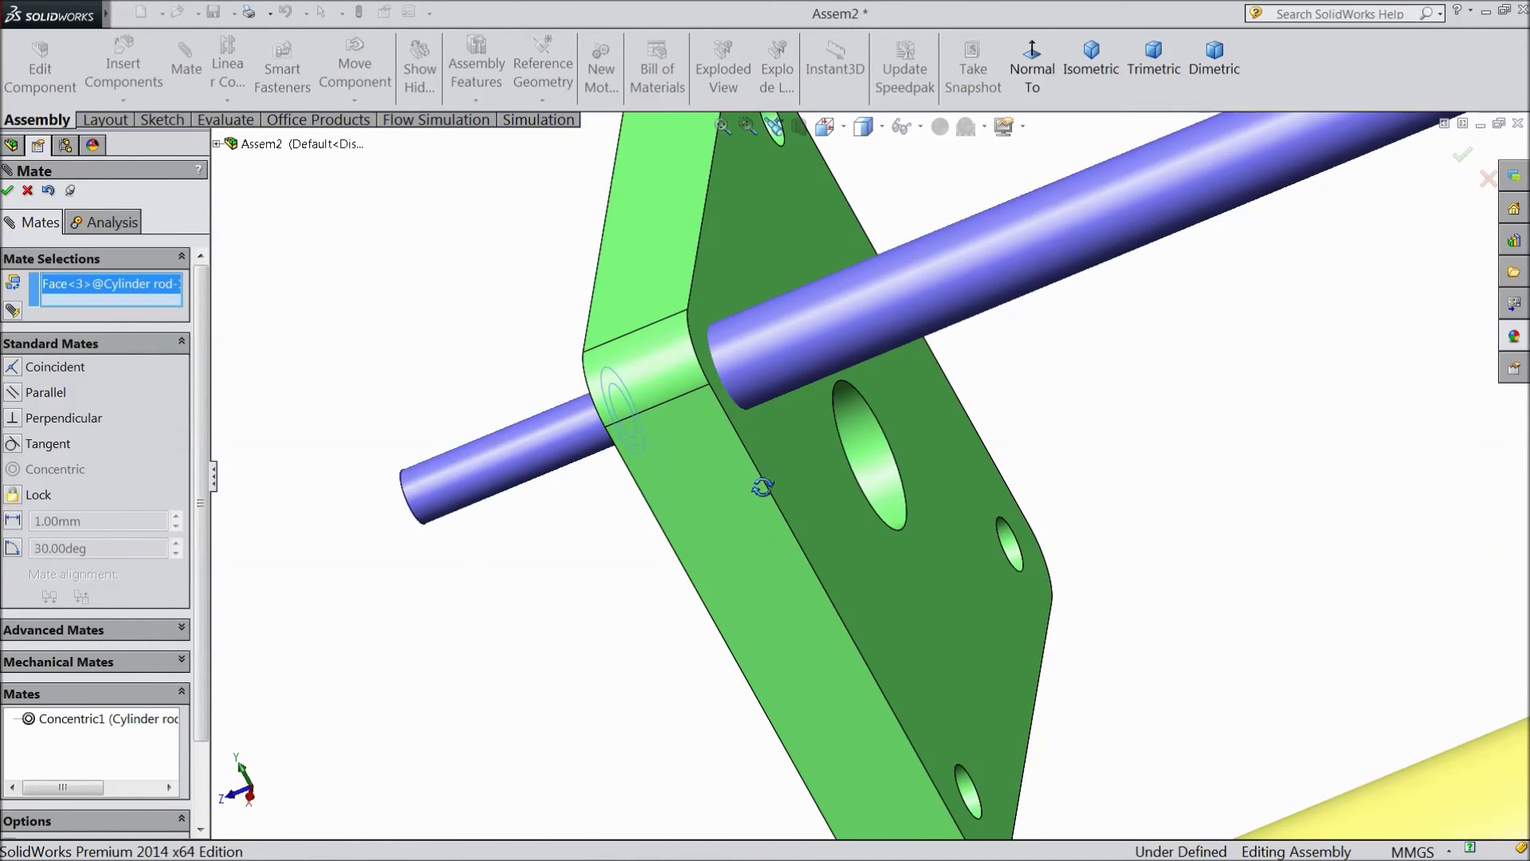
click(816, 490)
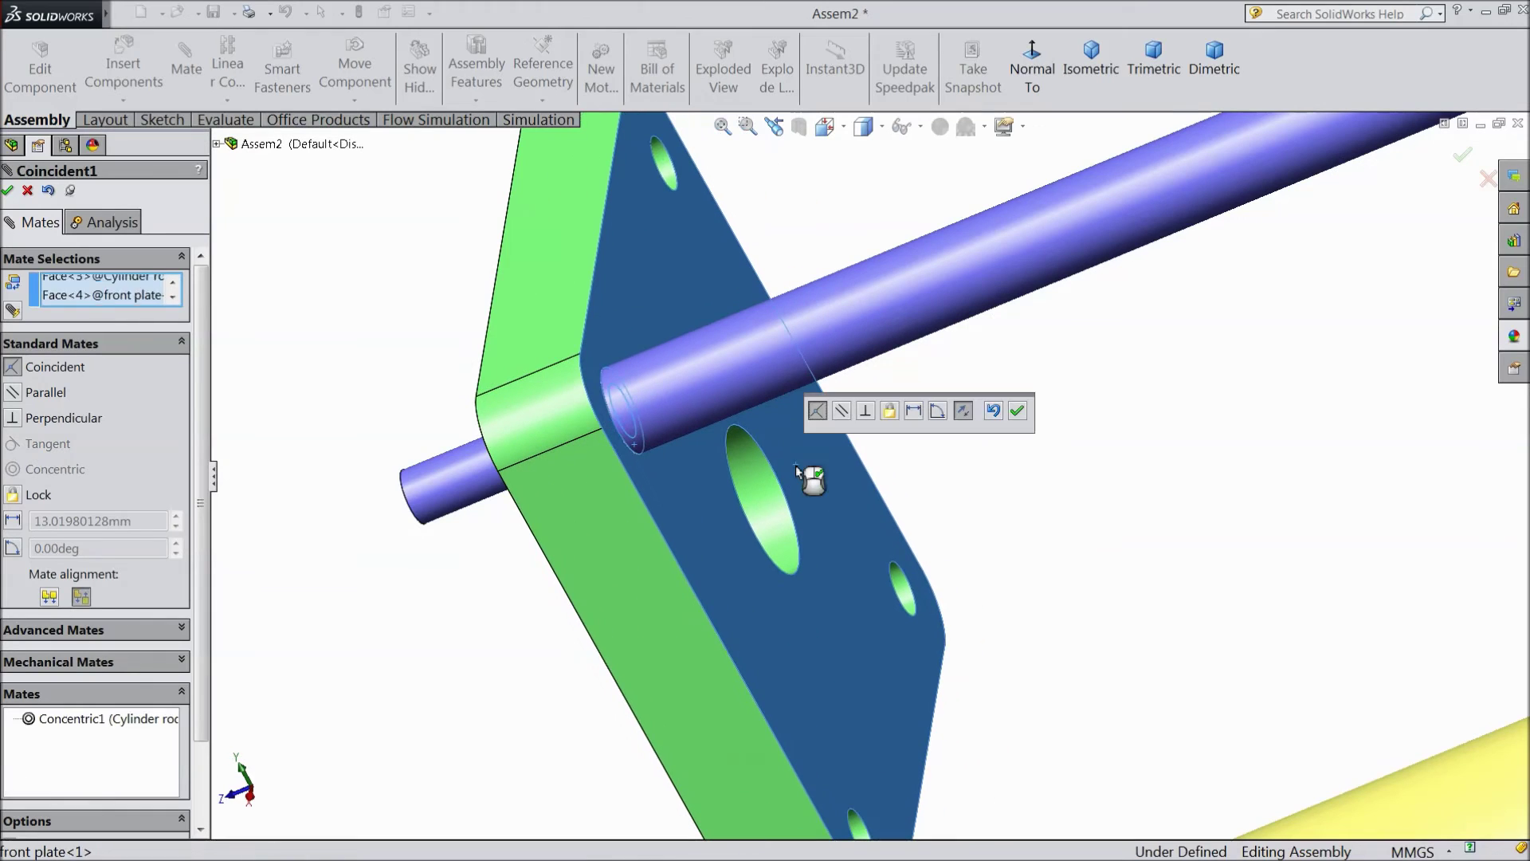
click(1017, 410)
scroll(704, 451, up, 5)
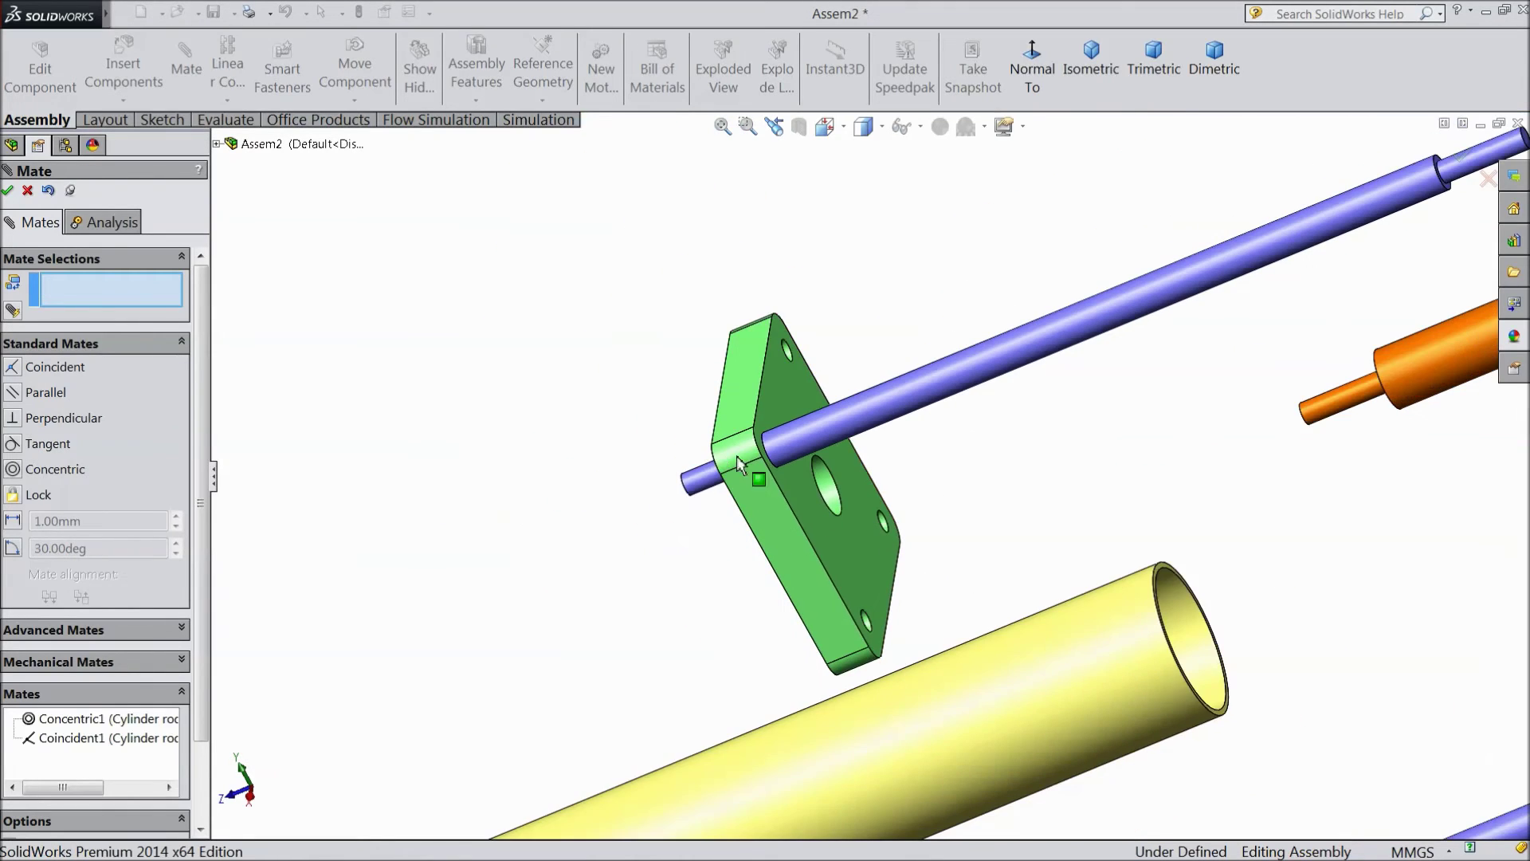
scroll(985, 480, up, 3)
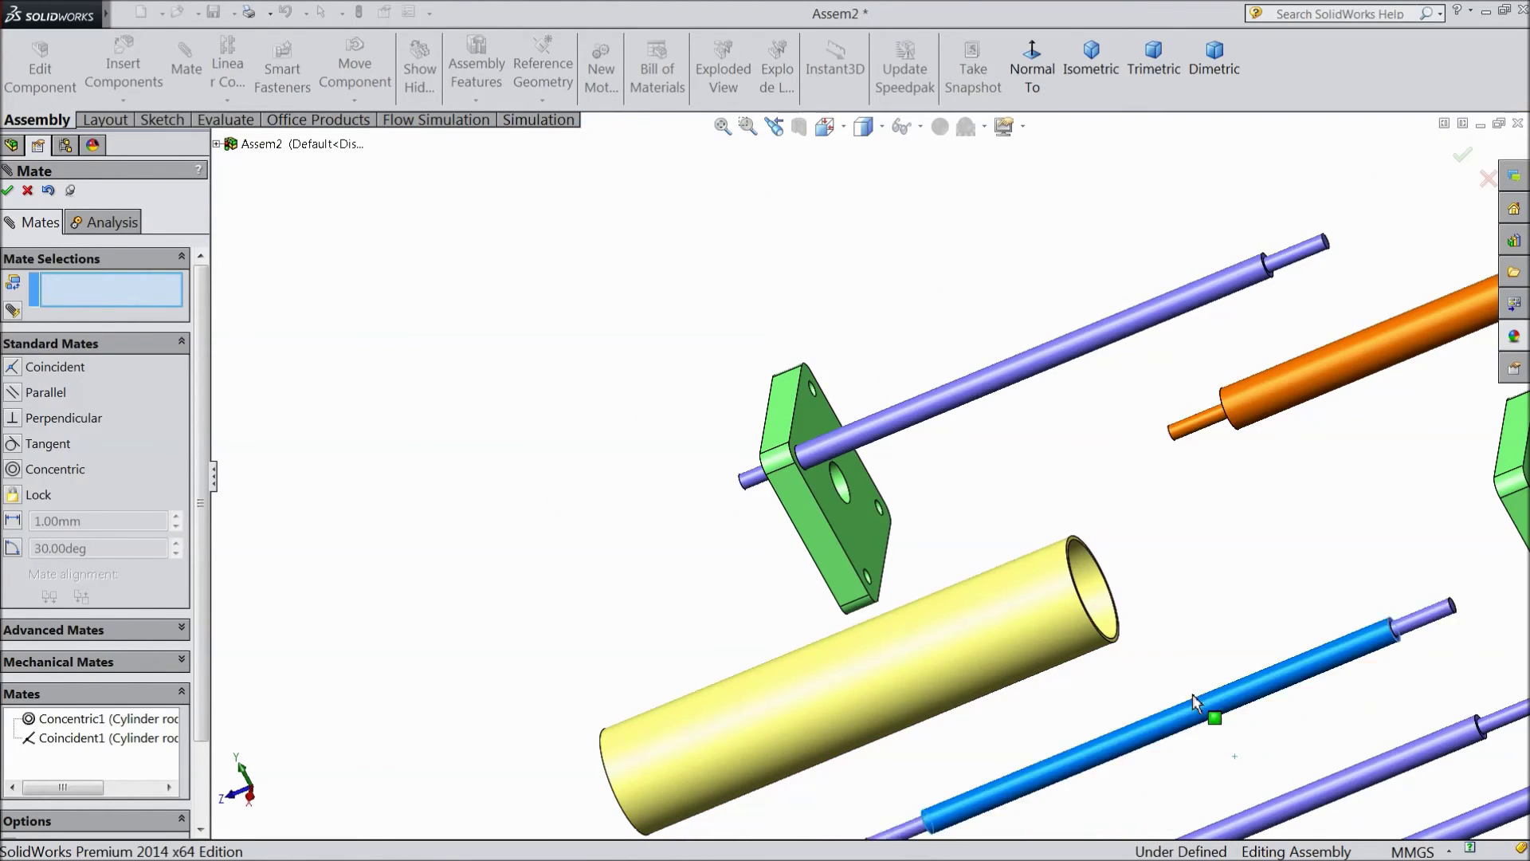
- Drag the two spare rods up near the front plate
drag(1307, 797, 865, 295)
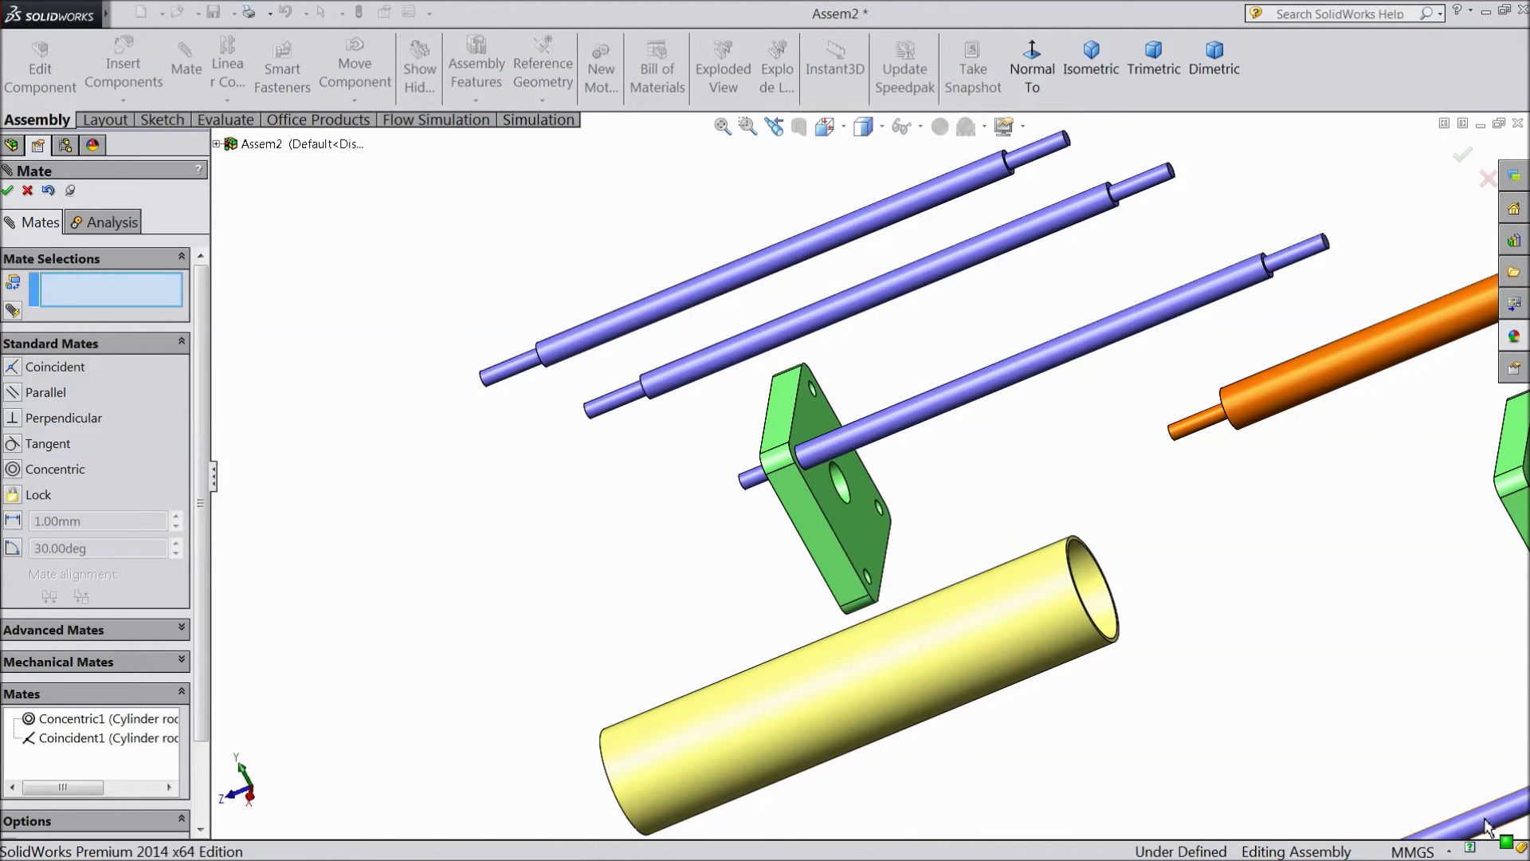
drag(1501, 821, 1118, 396)
scroll(1097, 571, up, 3)
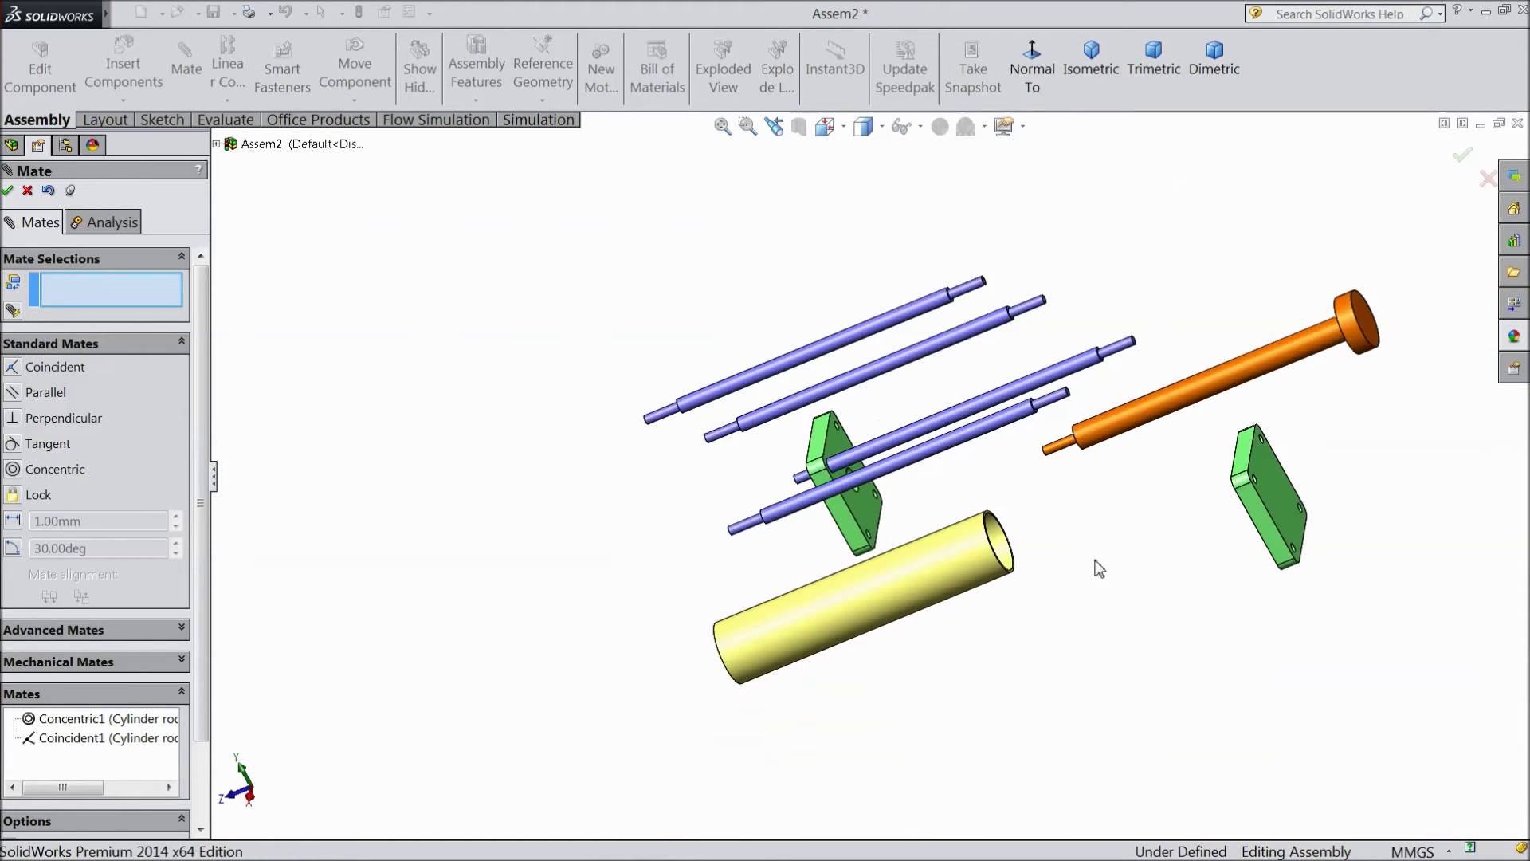
scroll(994, 519, down, 3)
middle_drag(994, 519, 1028, 549)
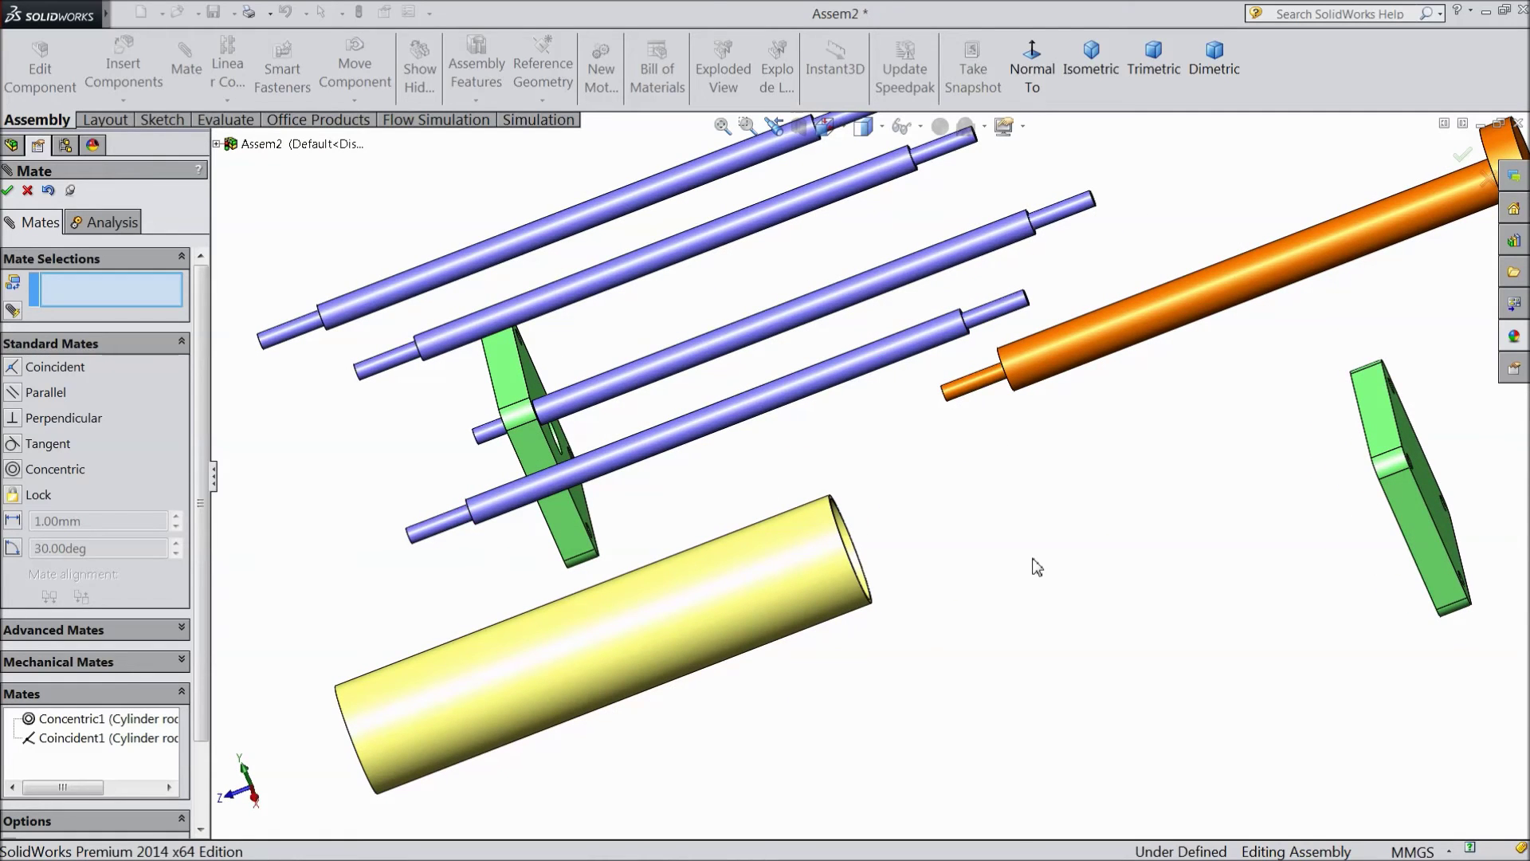
scroll(359, 72, down, 1)
scroll(557, 428, down, 4)
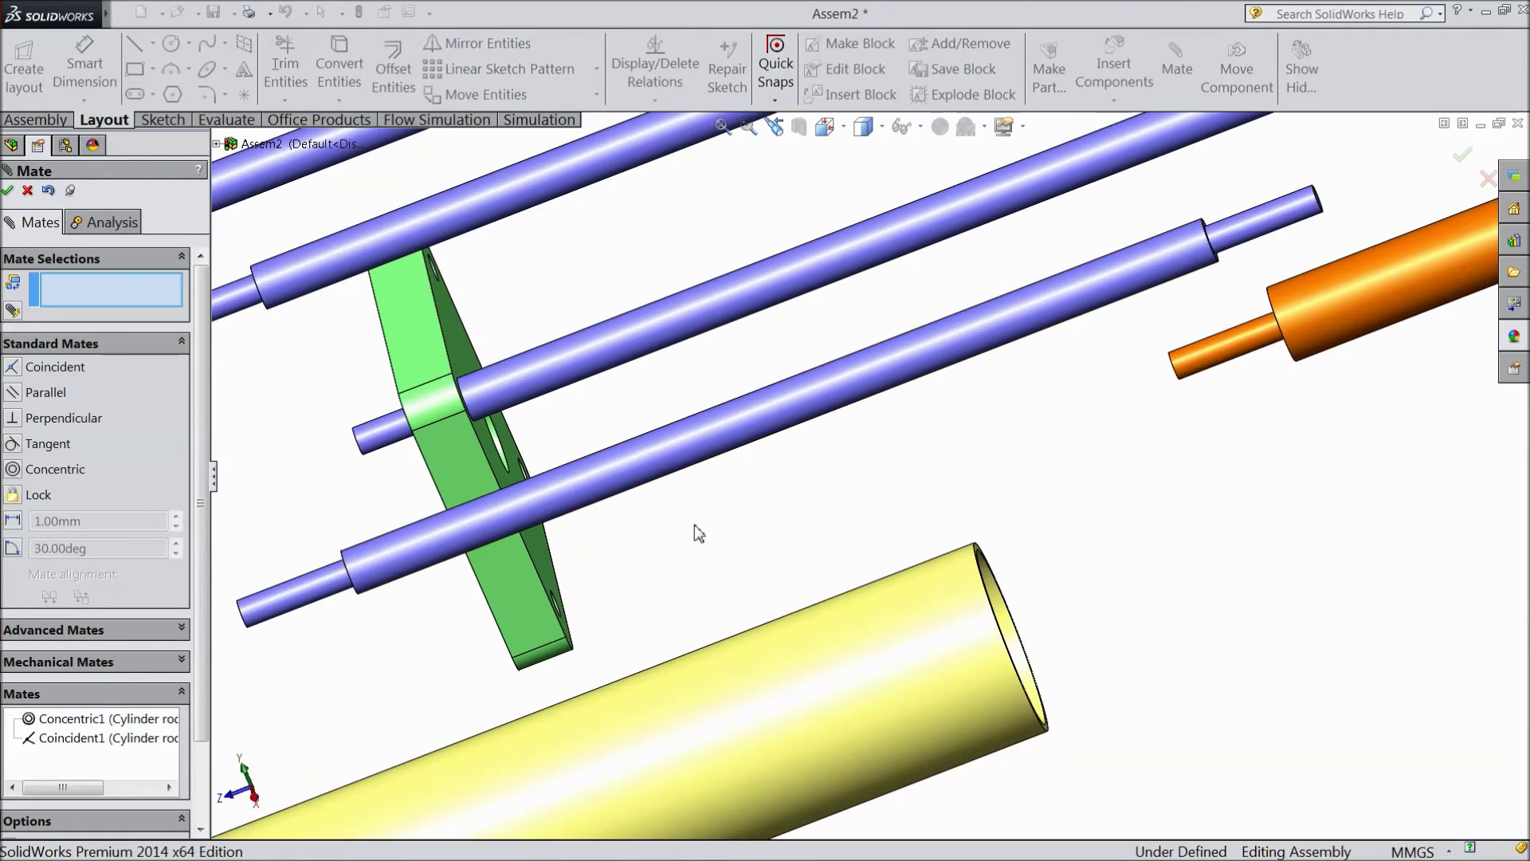
middle_drag(701, 529, 876, 622)
scroll(901, 633, down, 5)
scroll(901, 633, up, 3)
scroll(895, 622, down, 3)
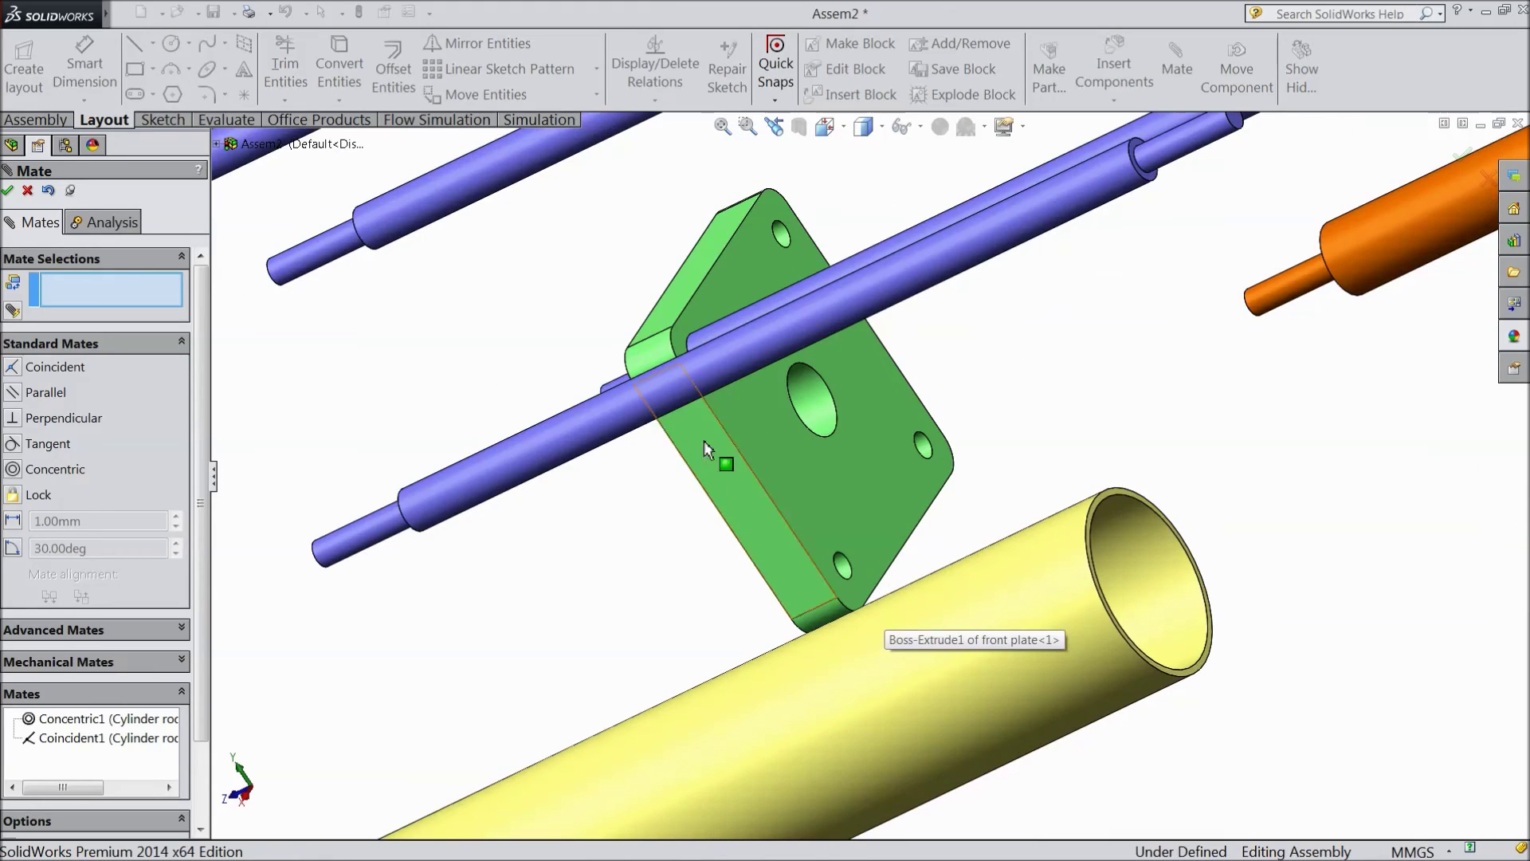
- Mate the second rod Concentric with another corner hole and its shoulder Coincident with the plate
click(560, 436)
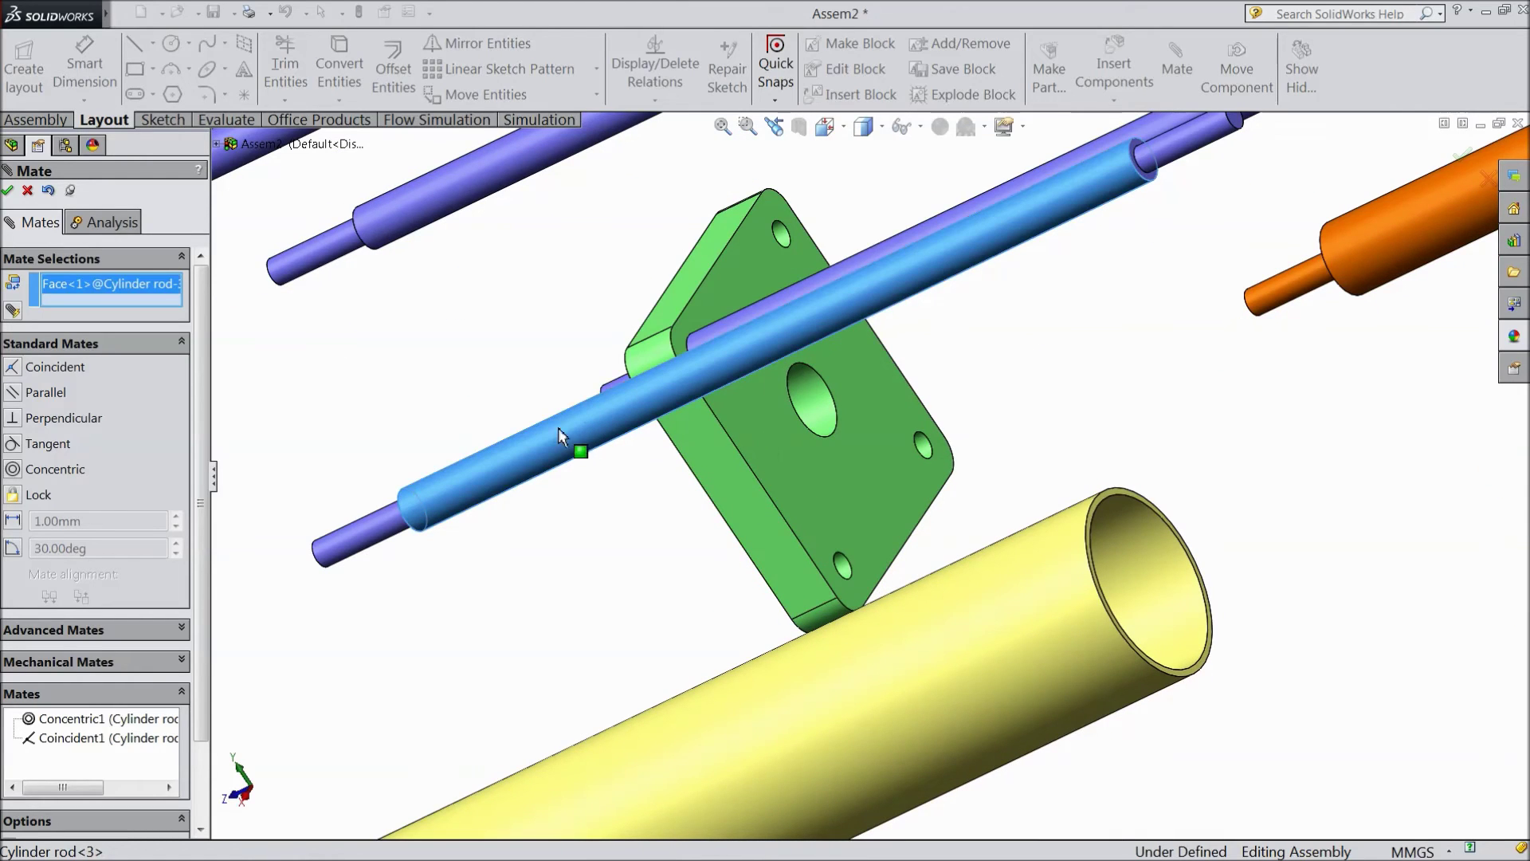
click(846, 574)
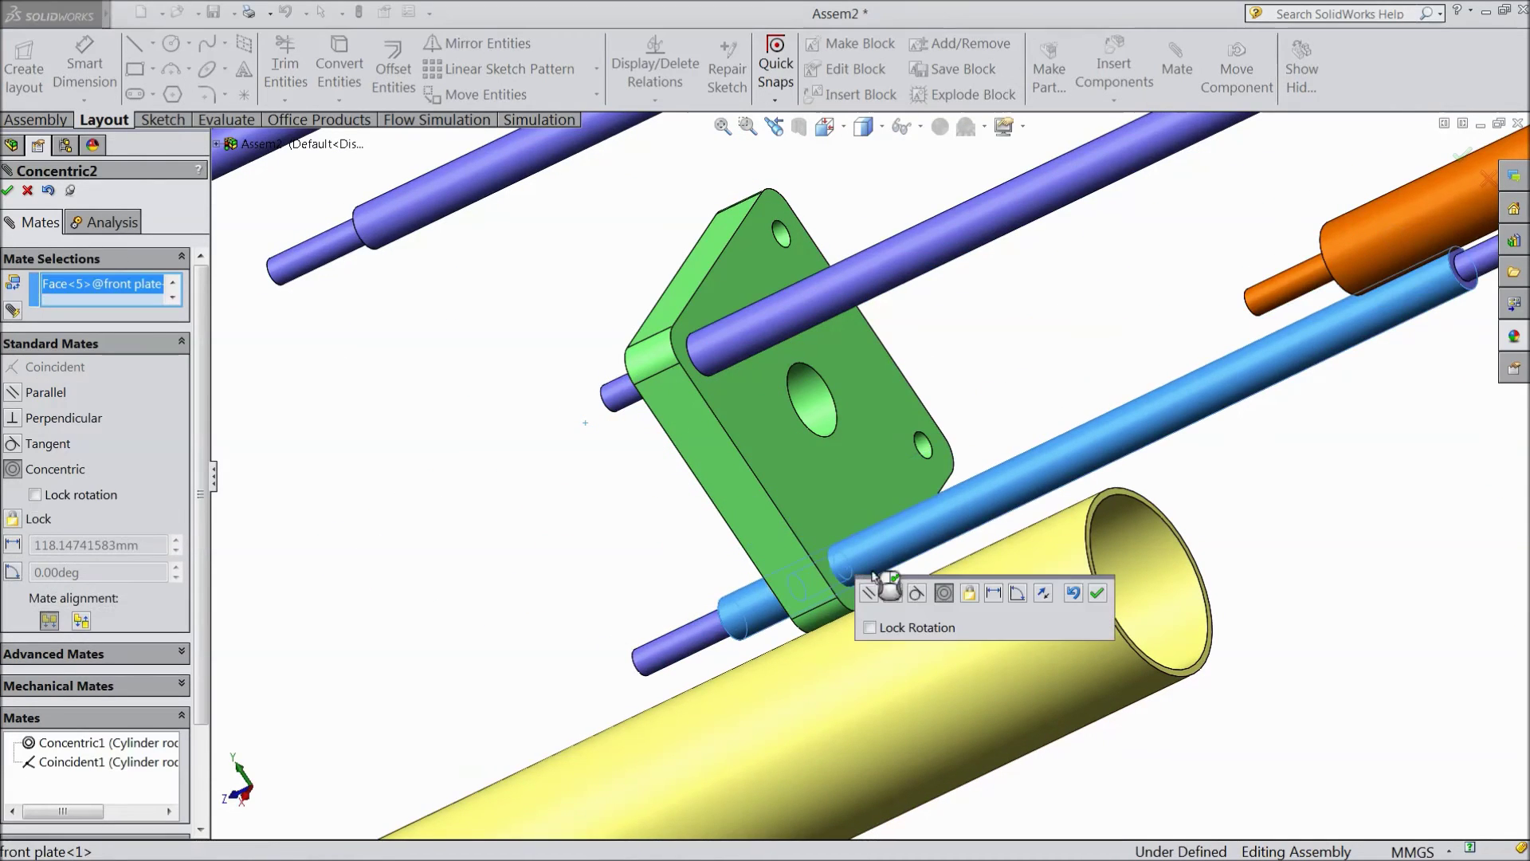
click(1097, 594)
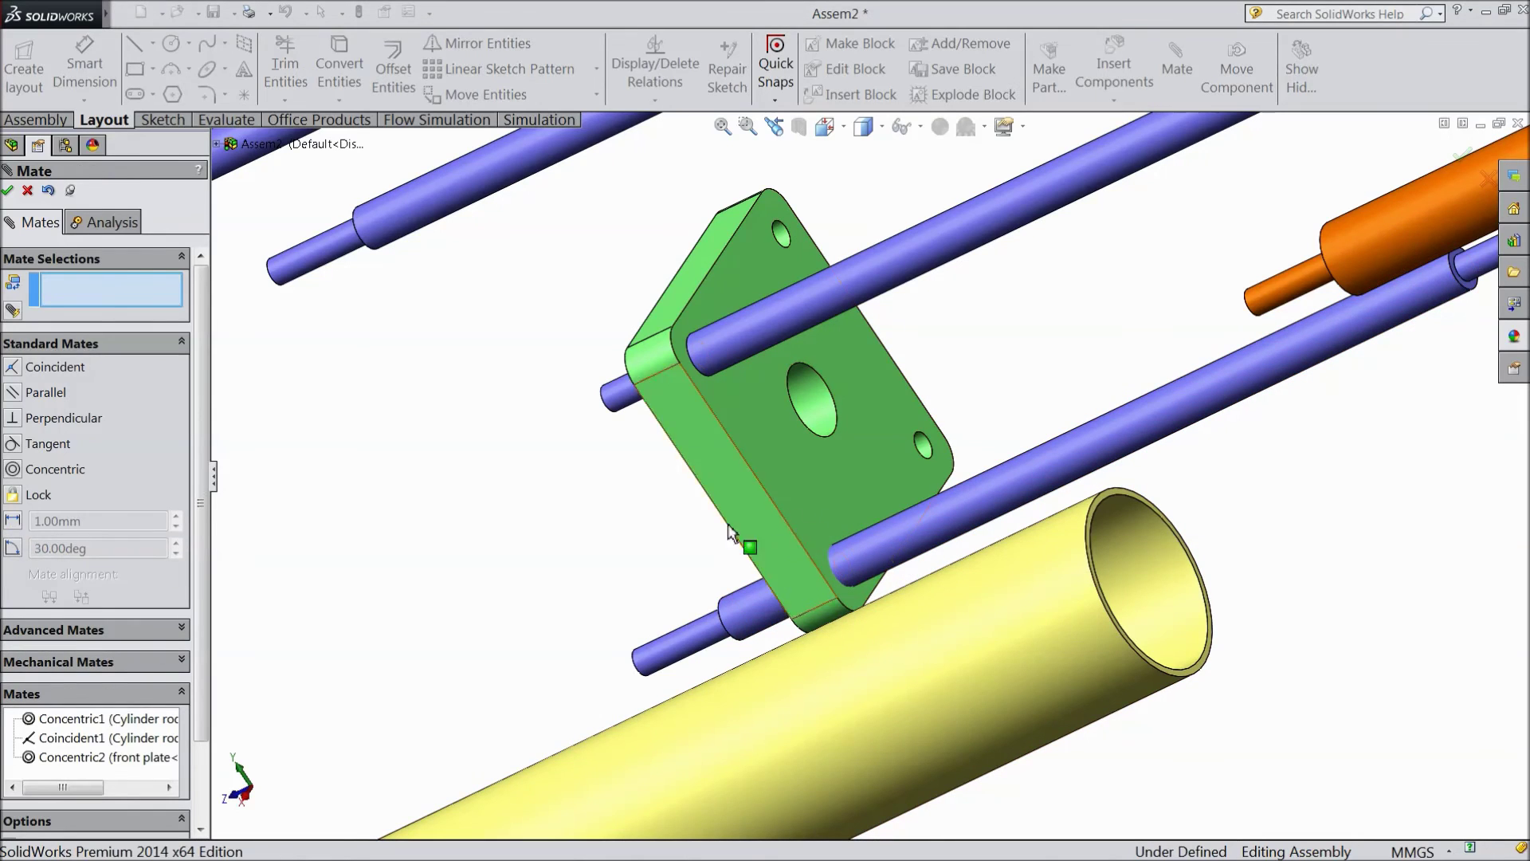
middle_drag(629, 547, 630, 649)
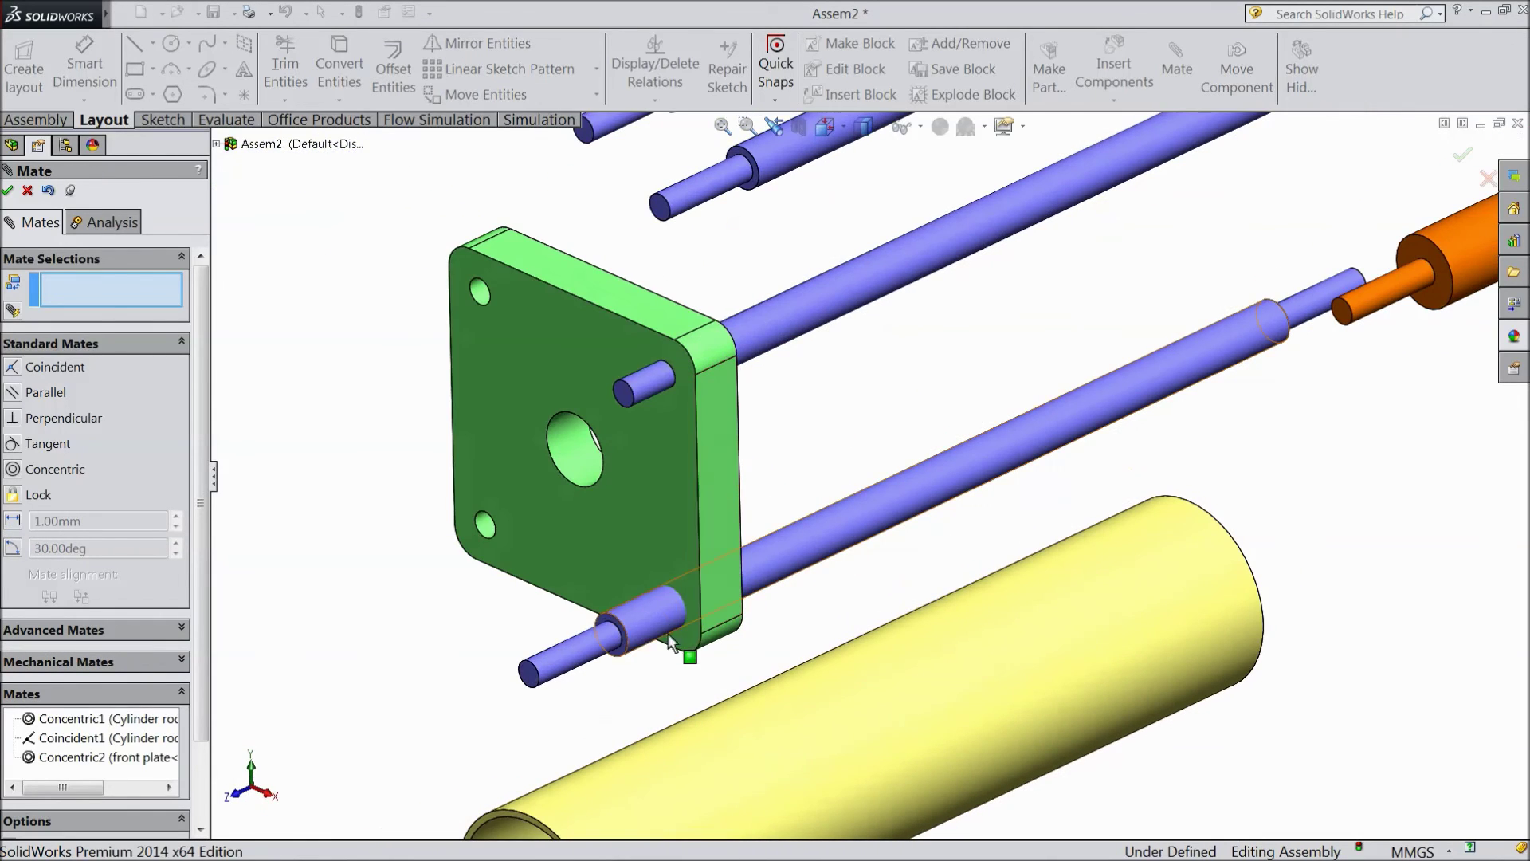
click(617, 637)
middle_drag(807, 468, 700, 506)
click(699, 505)
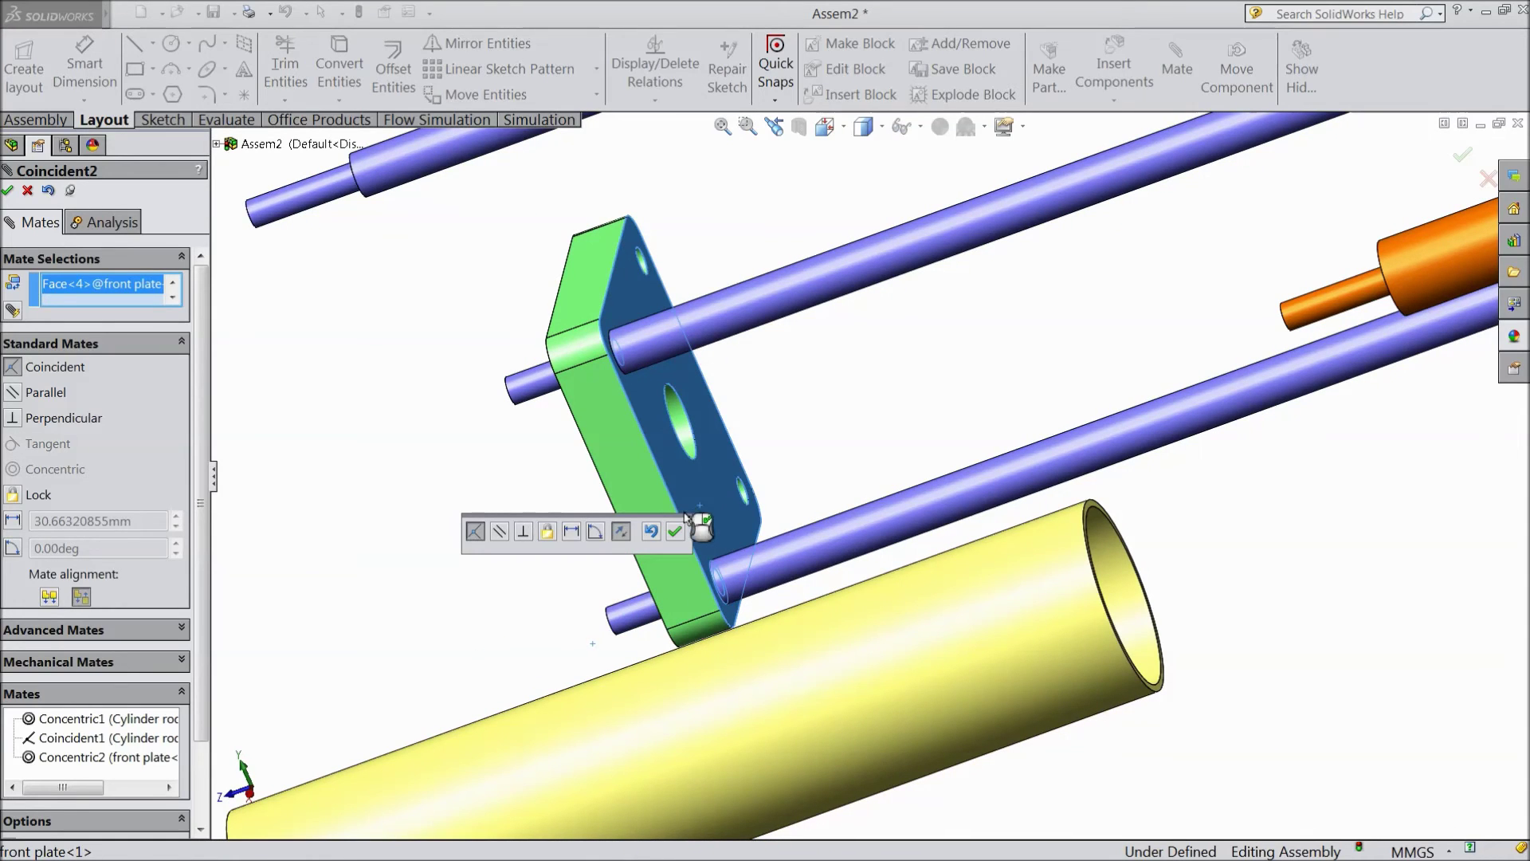
click(674, 532)
click(442, 165)
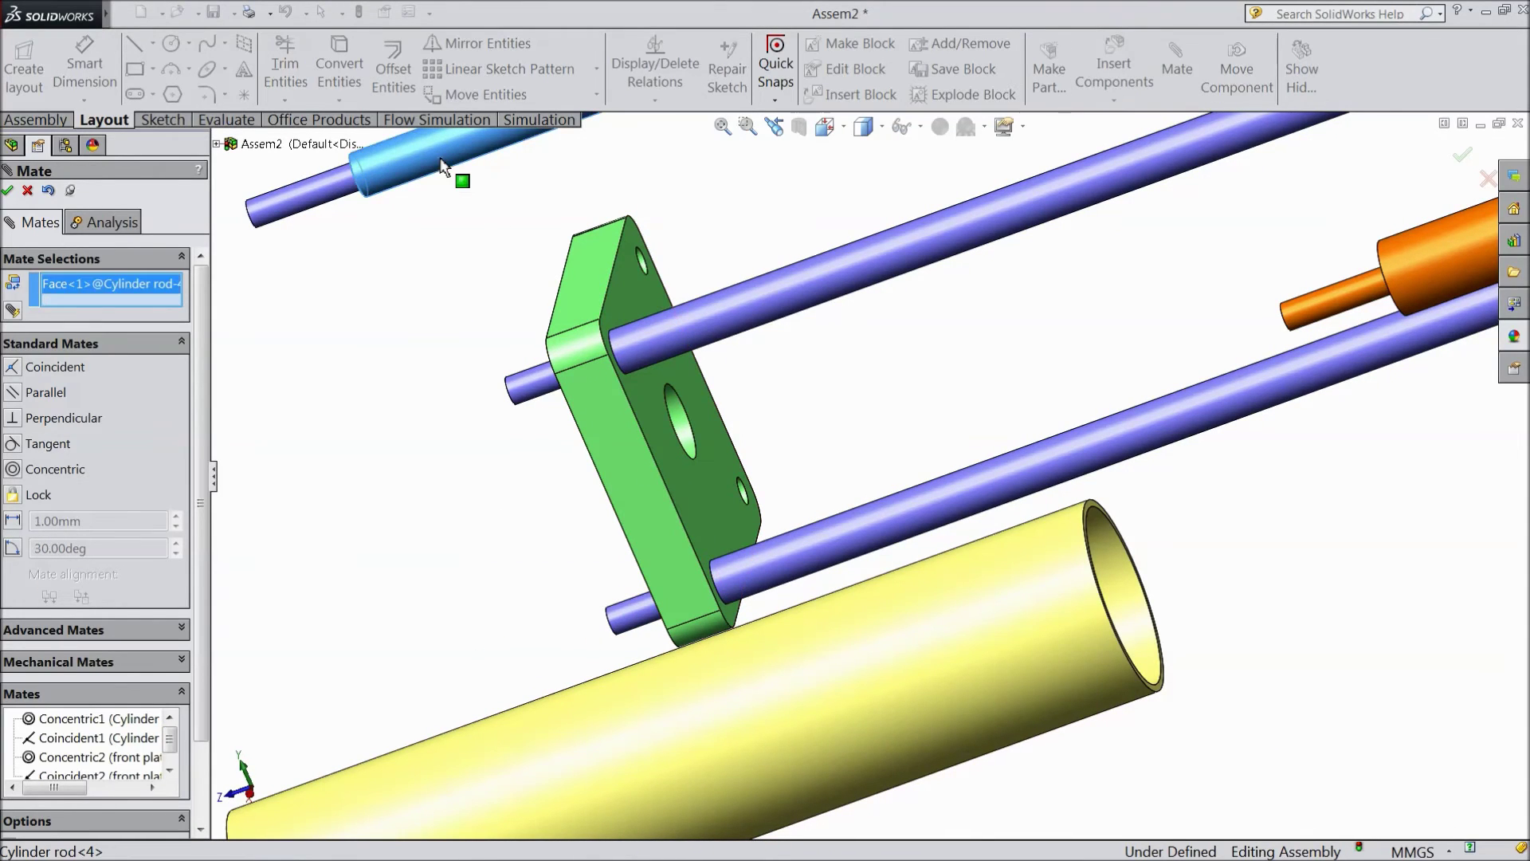
- Mate the third rod concentric with the upper plate hole and its shoulder flush to the plate
middle_drag(778, 364, 891, 324)
scroll(890, 324, up, 3)
scroll(810, 279, down, 3)
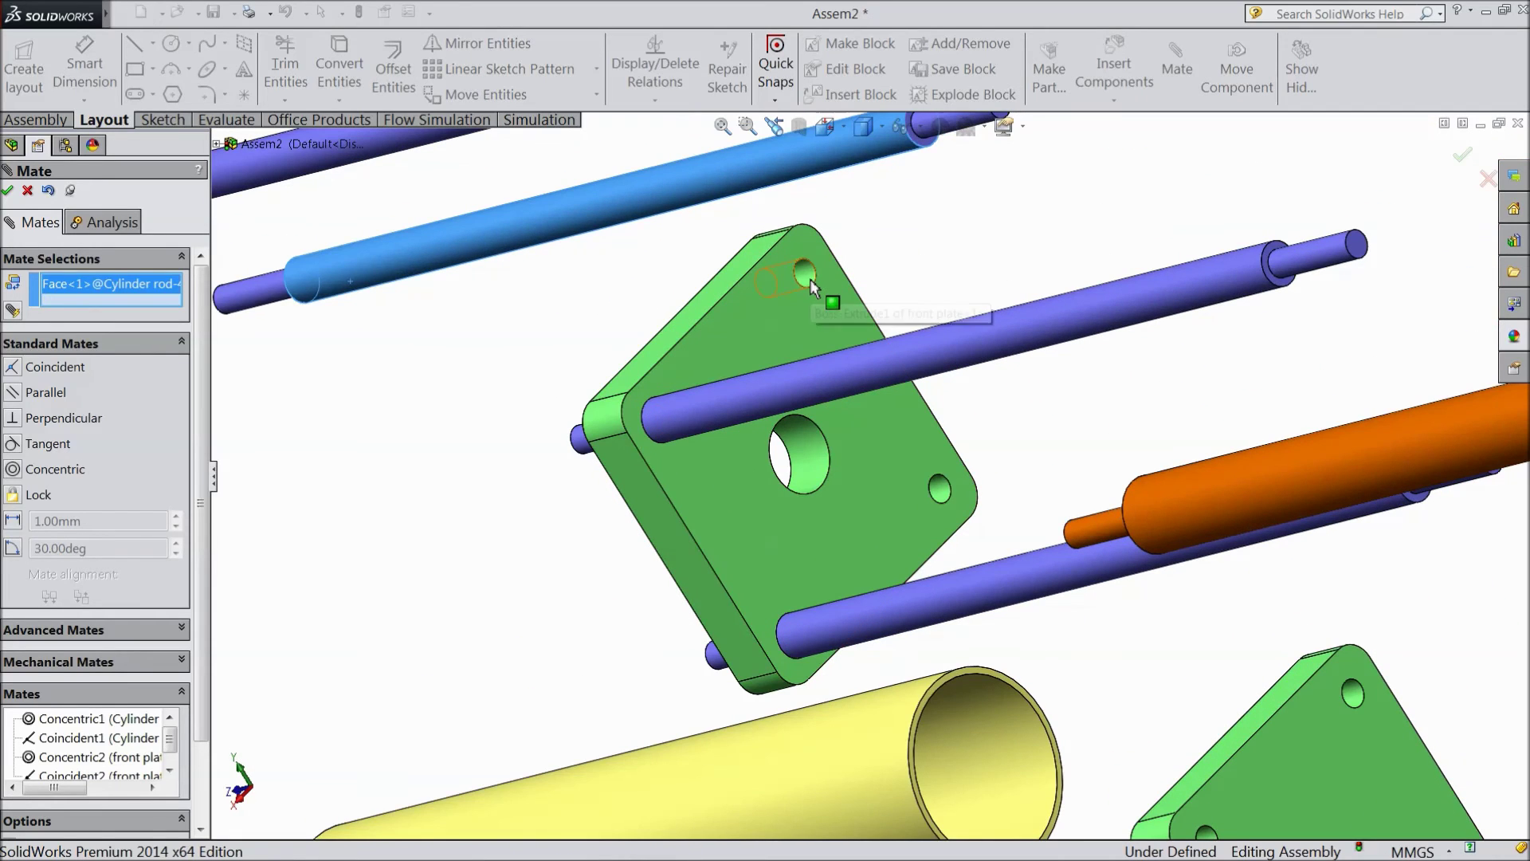
click(810, 279)
click(1060, 249)
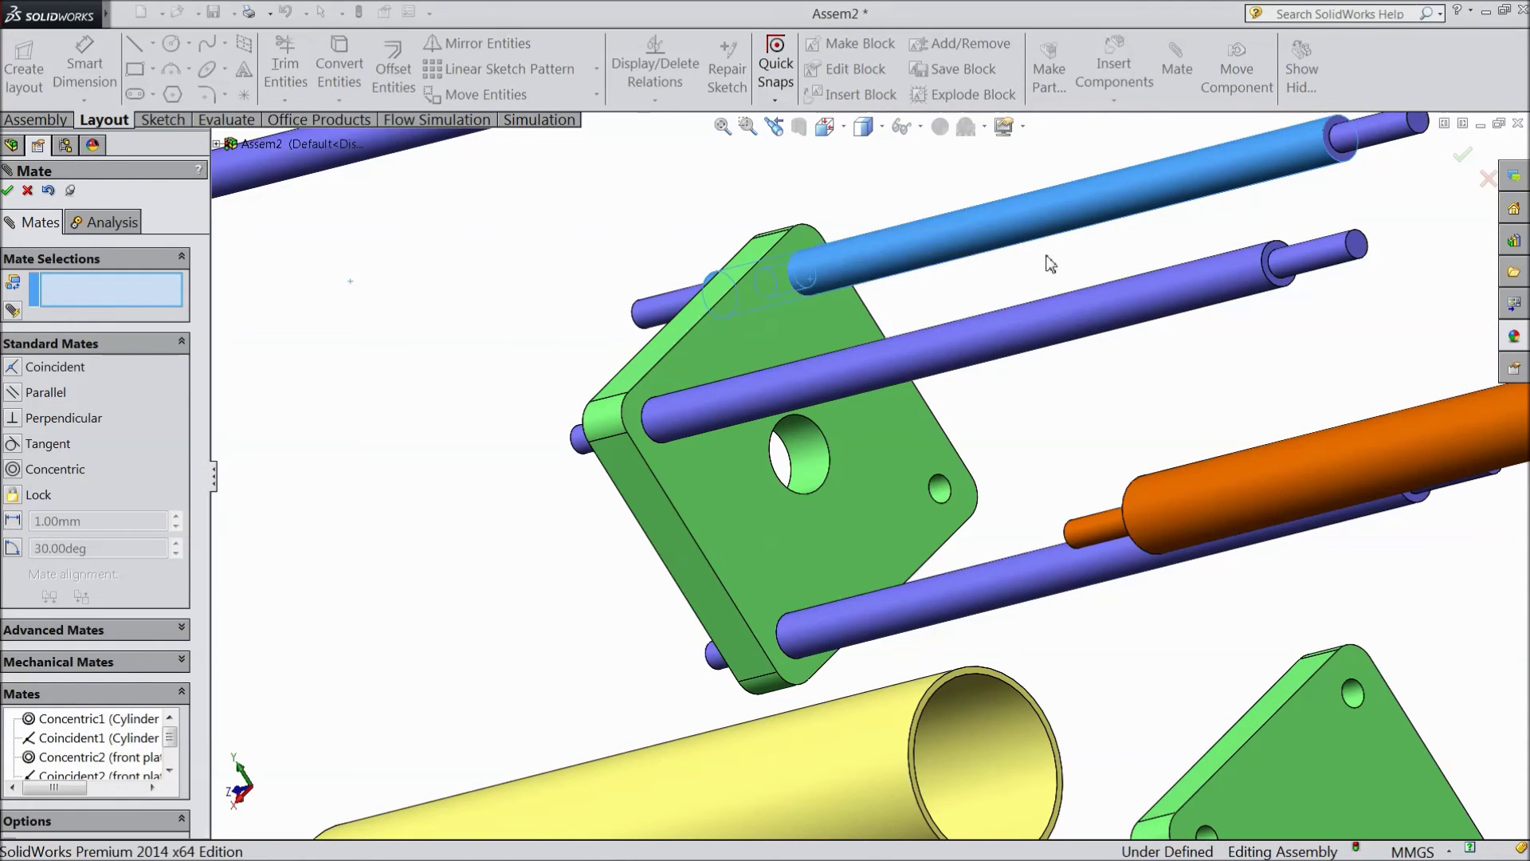
click(746, 327)
scroll(630, 343, up, 3)
mouse_move(587, 352)
middle_down()
mouse_move(733, 335)
mouse_move(612, 357)
middle_up()
scroll(612, 357, down, 5)
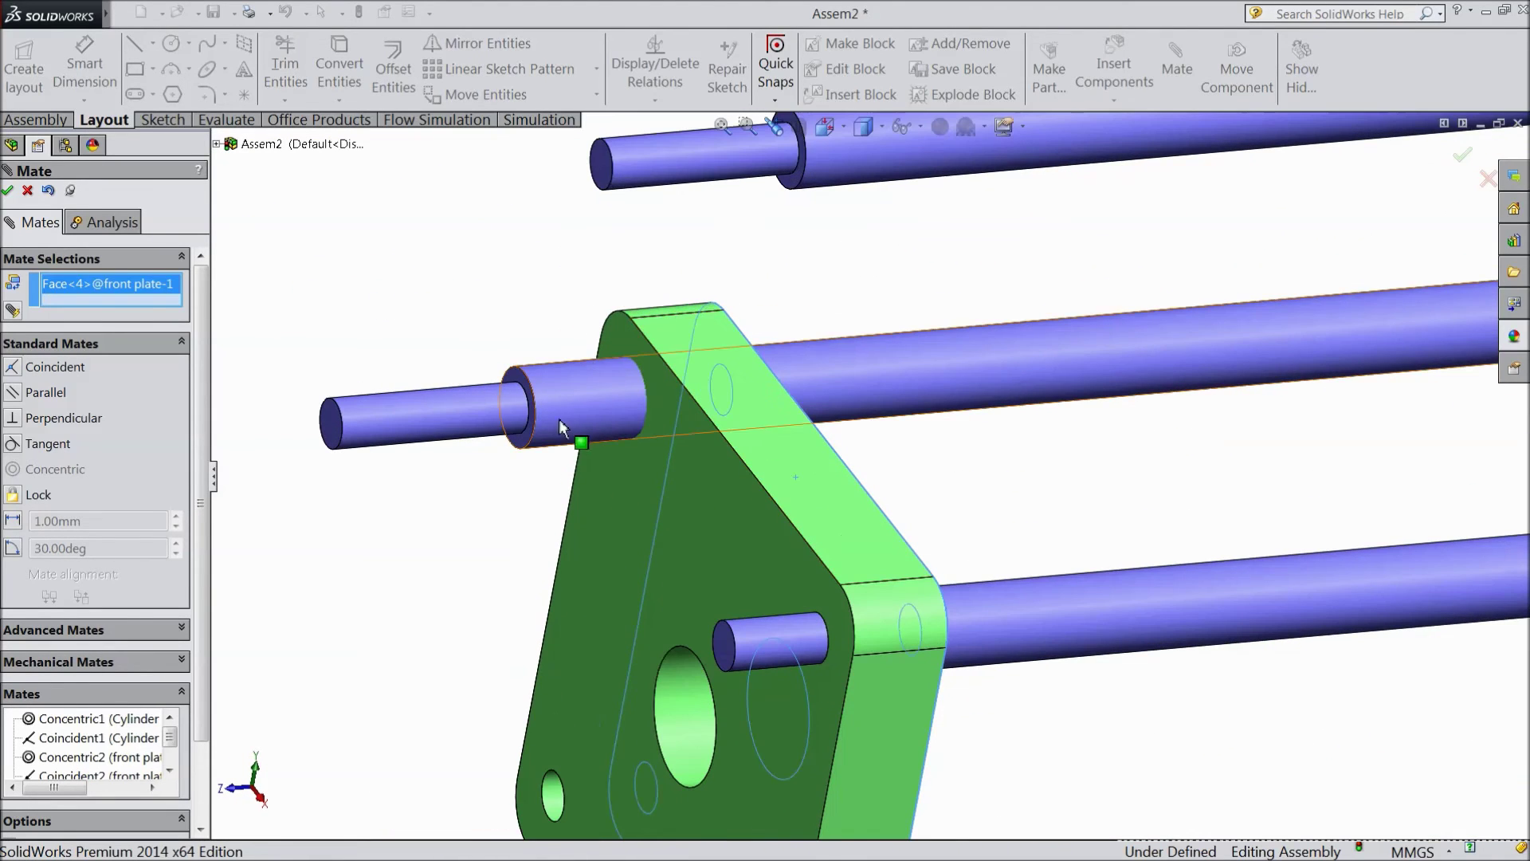
click(524, 440)
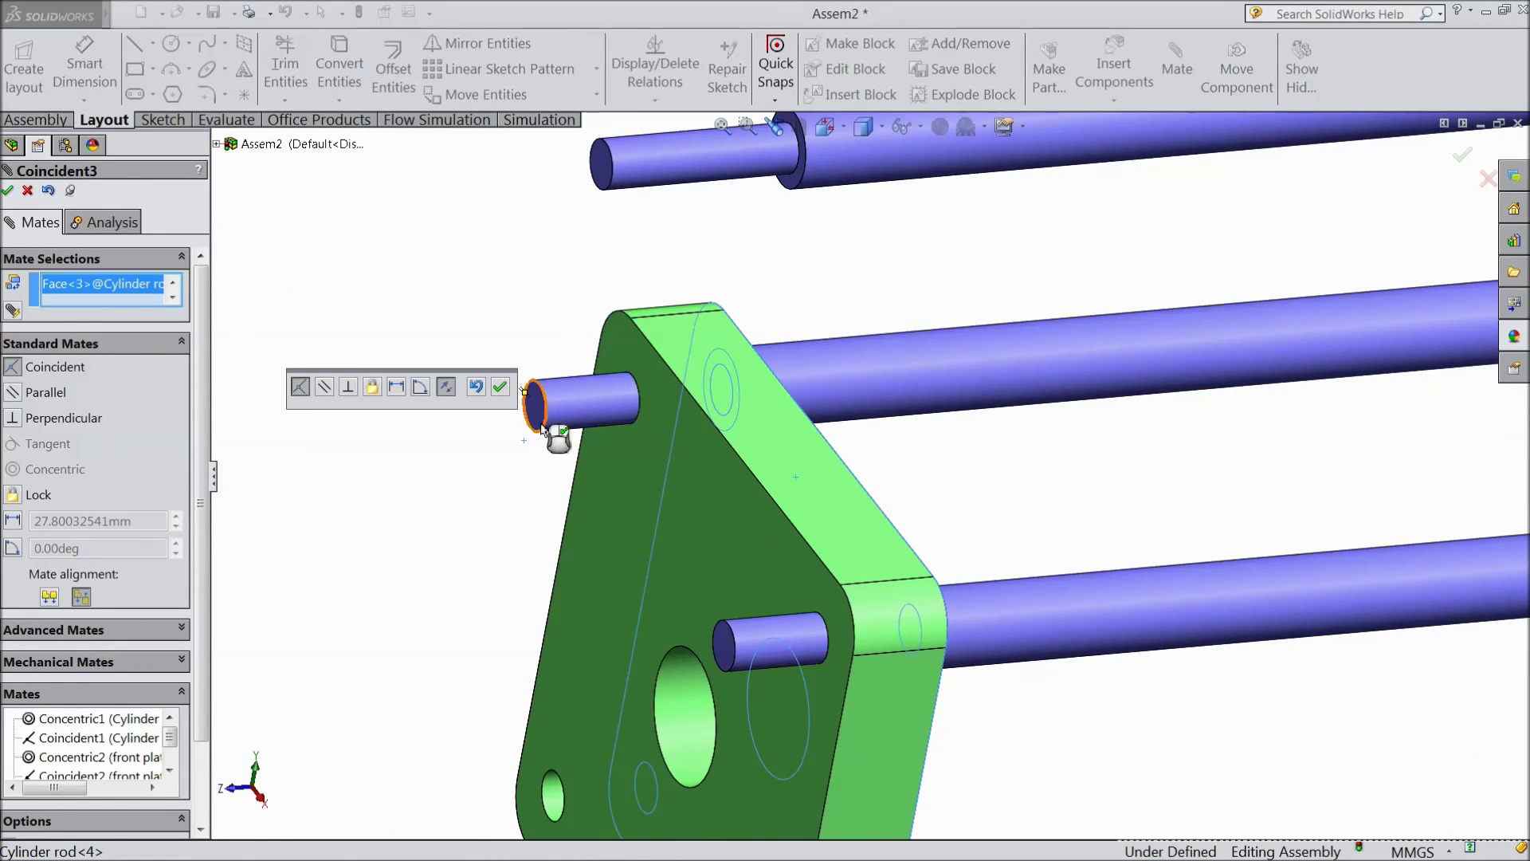
click(501, 388)
- Mate the top rod concentric with the last hole and its shoulder flush to the plate
middle_drag(506, 393, 932, 263)
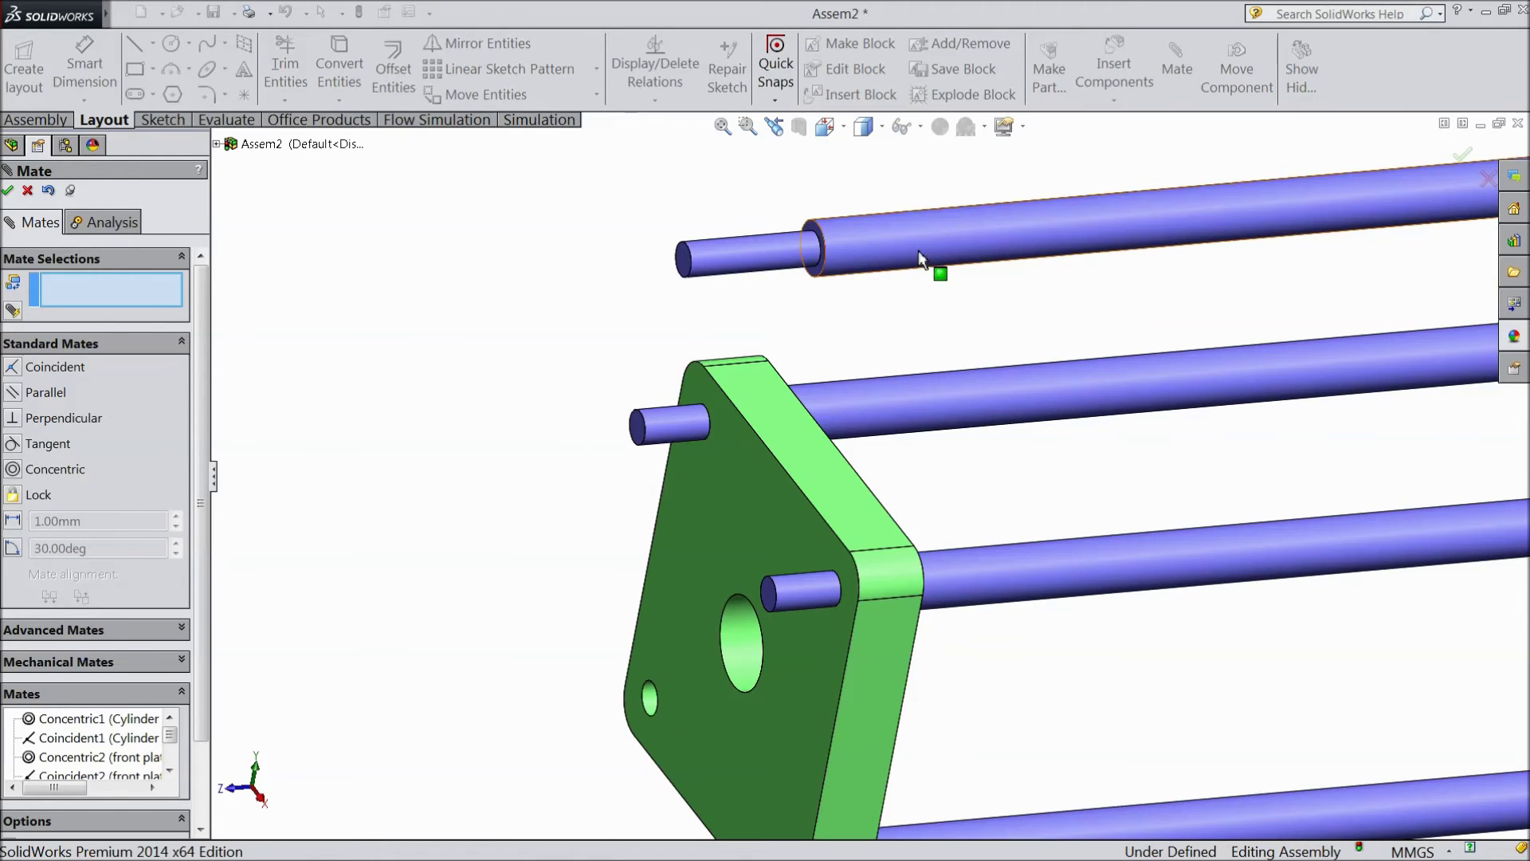
click(932, 263)
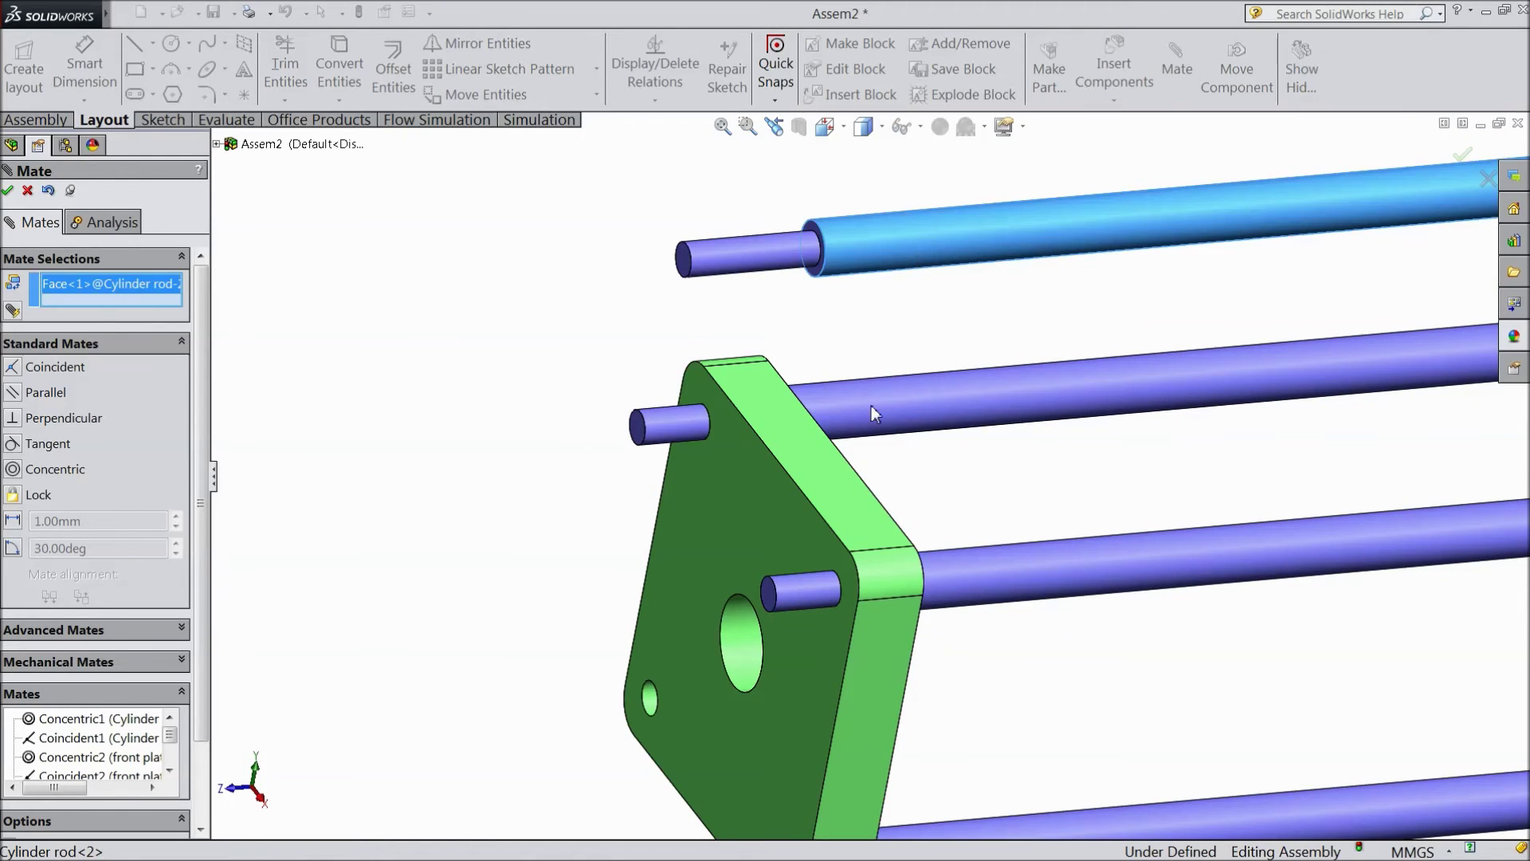
click(648, 701)
click(622, 725)
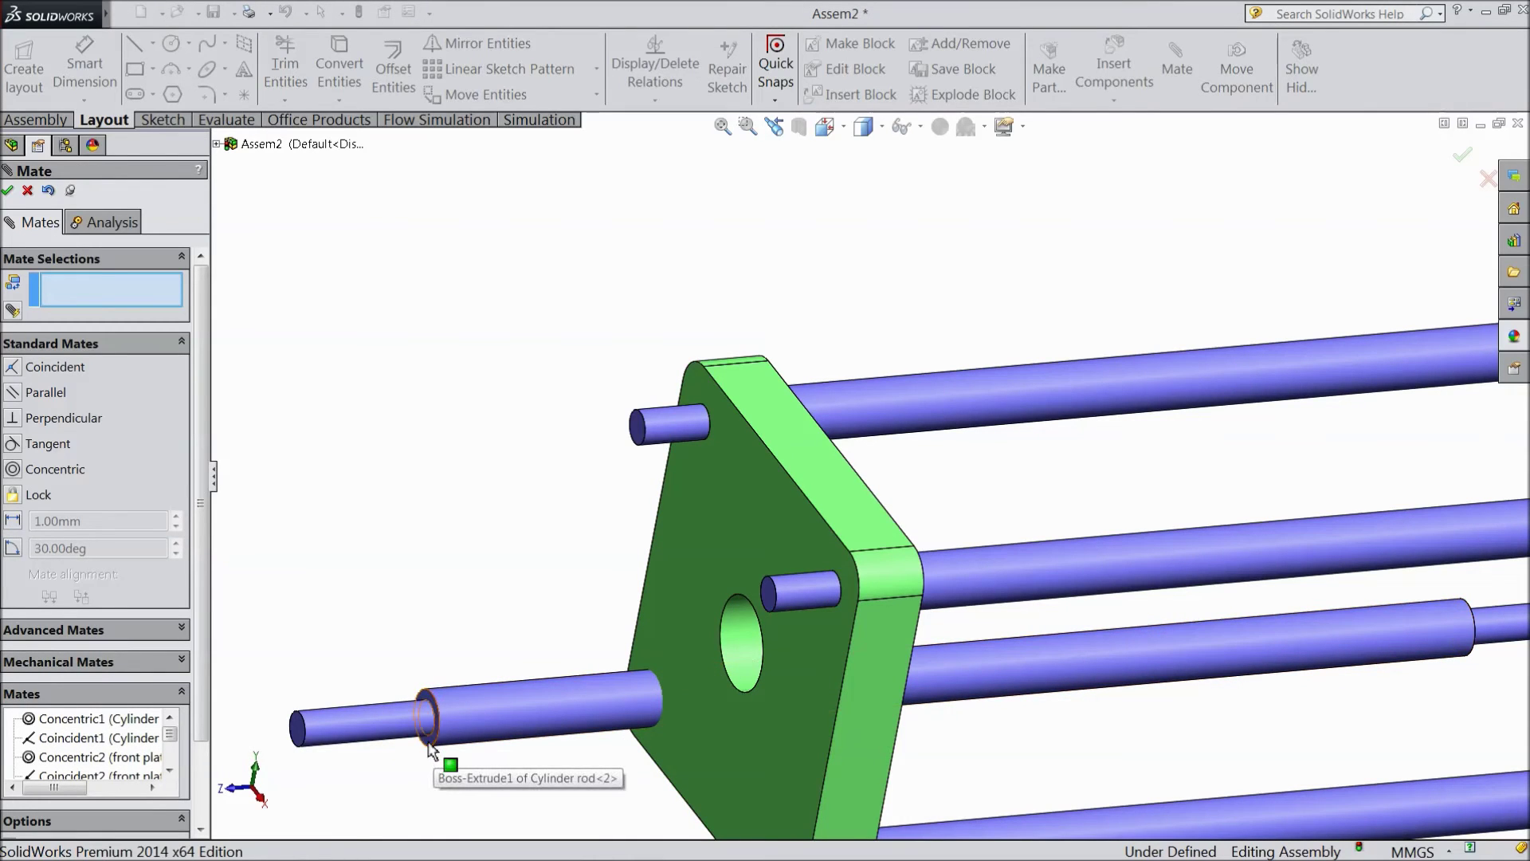
click(427, 742)
scroll(462, 742, up, 5)
middle_drag(878, 608, 908, 590)
click(930, 587)
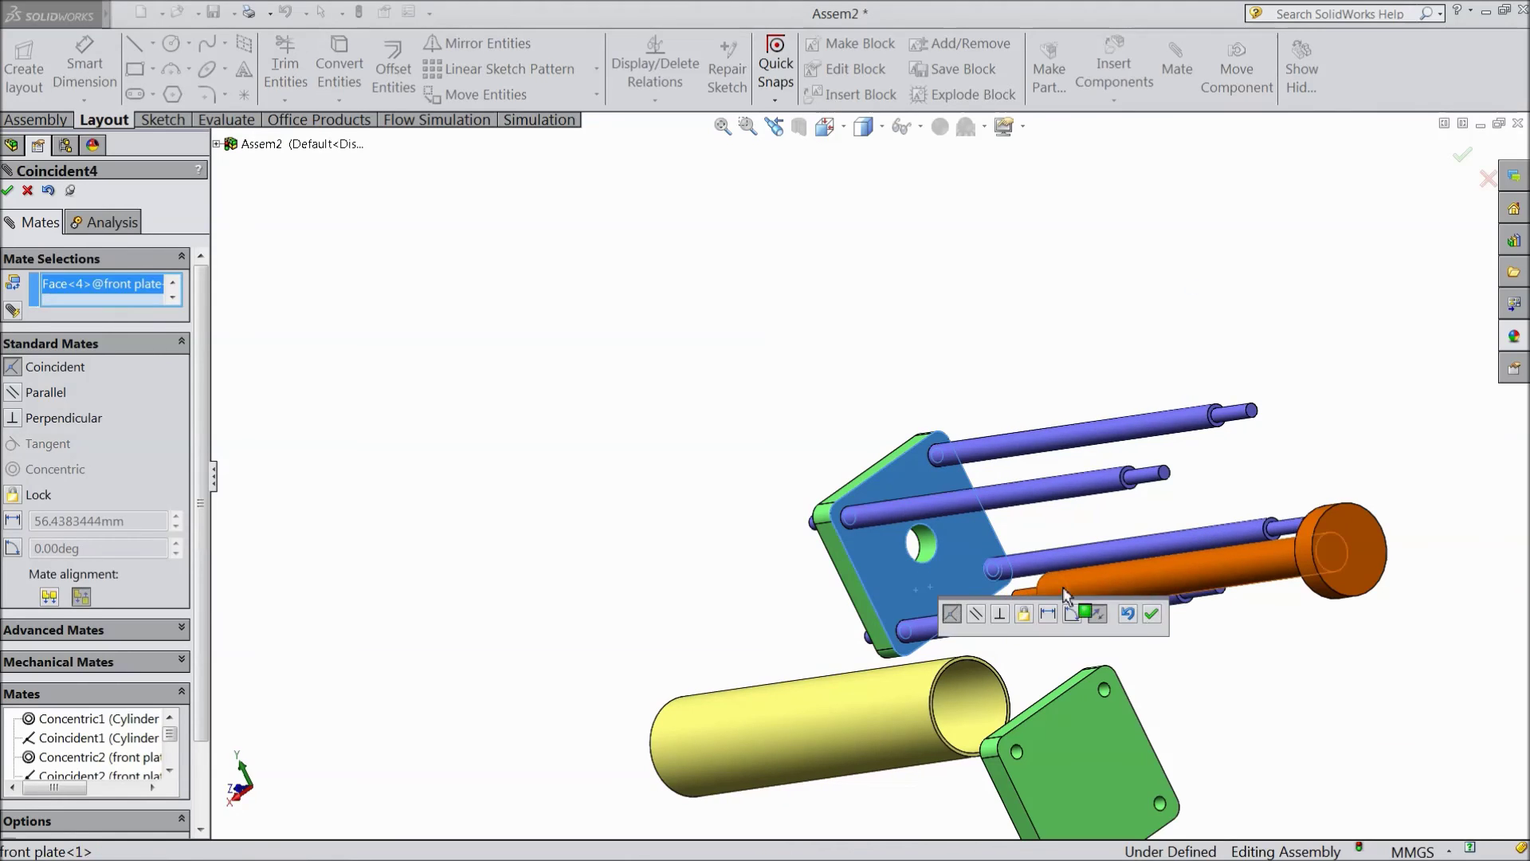
click(1154, 618)
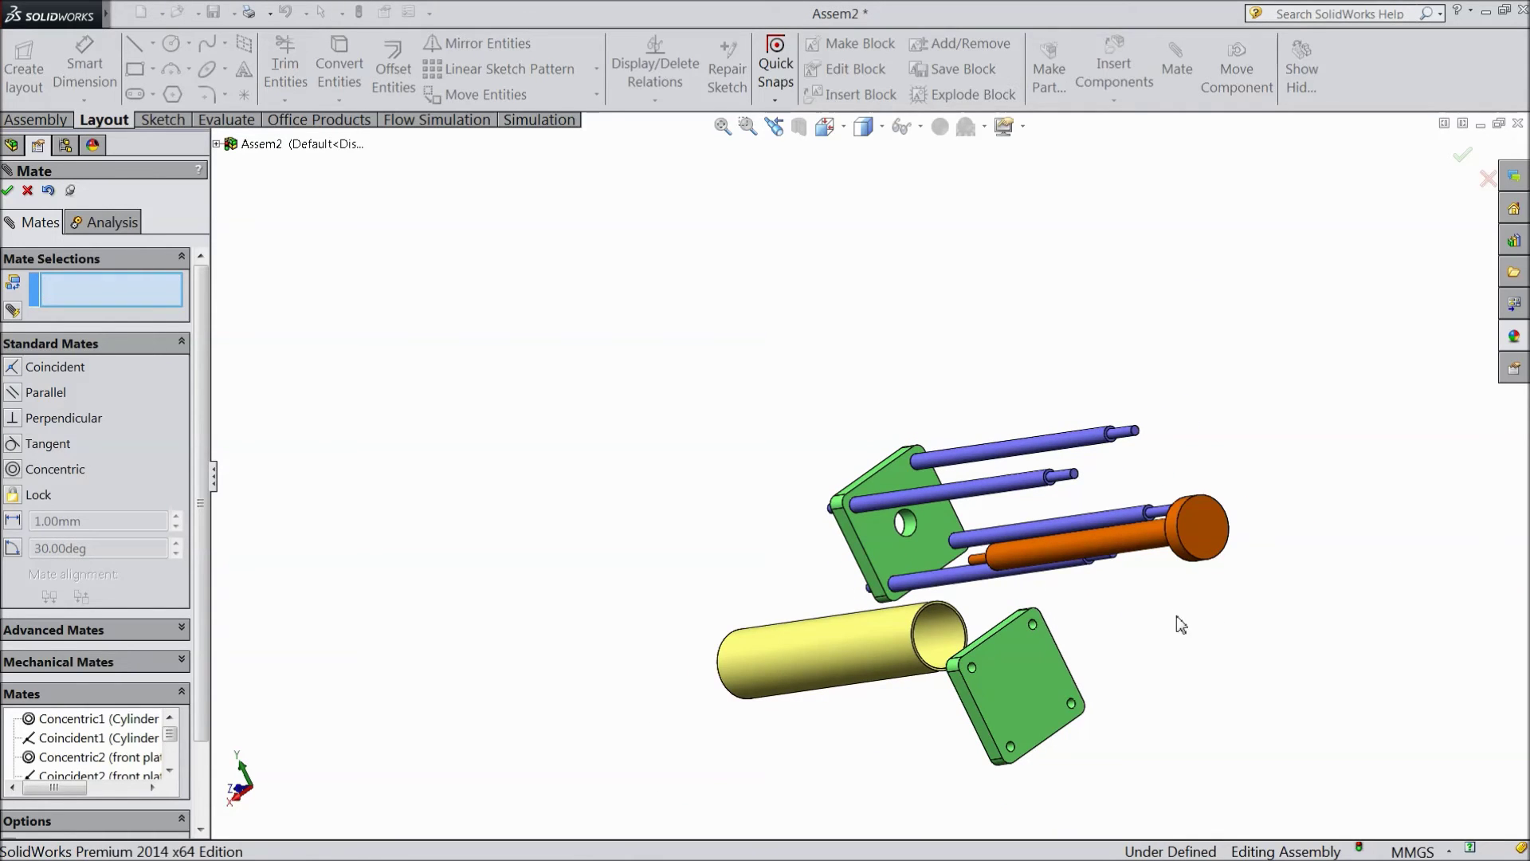
- Move the orange piston rod up and the rear plate to the right of the rods
drag(1198, 532, 1188, 275)
scroll(1148, 542, down, 3)
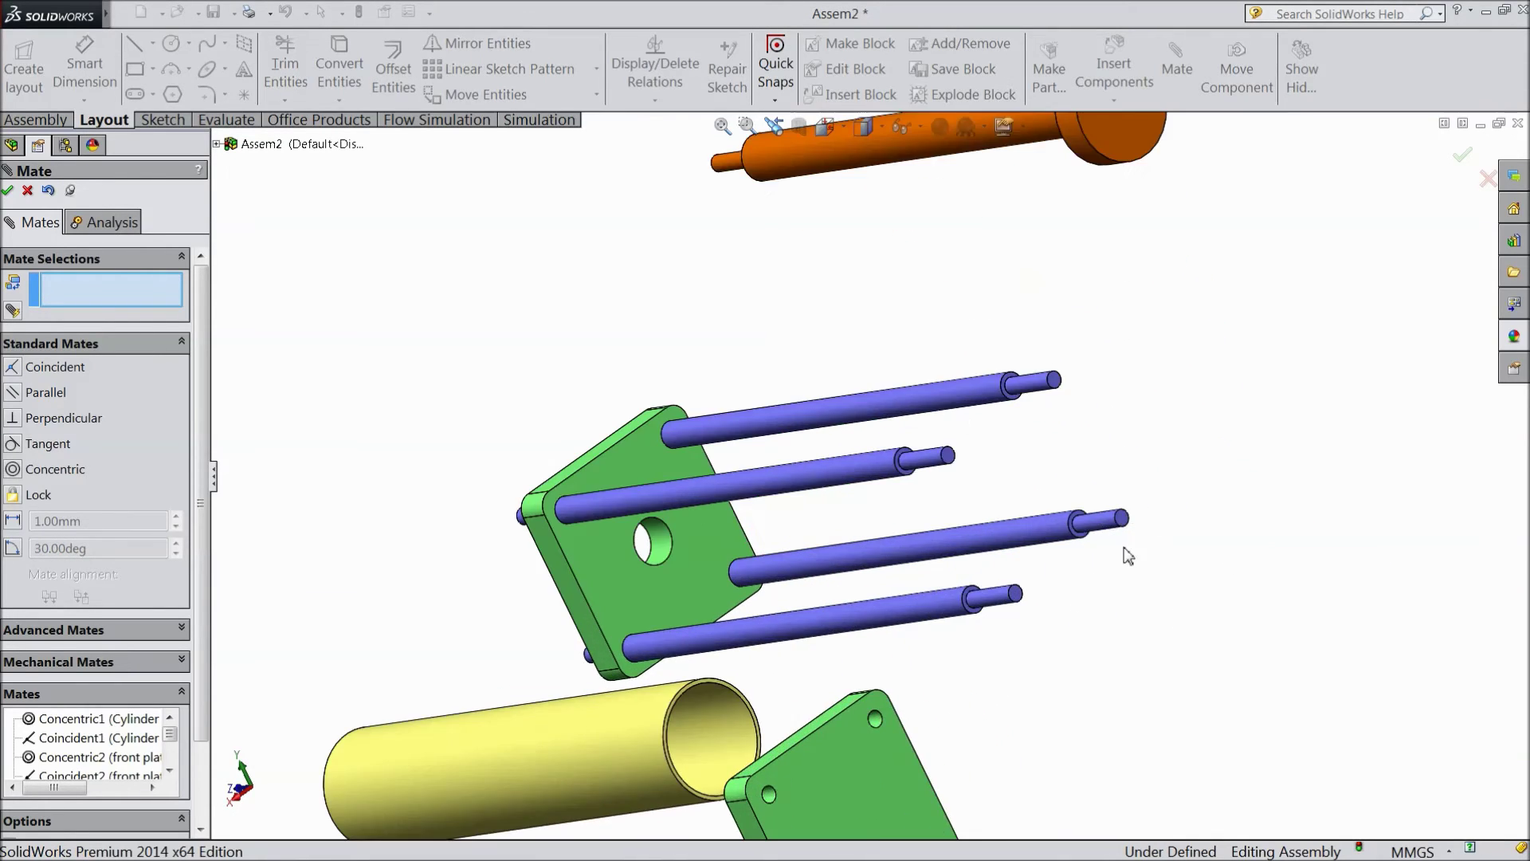
drag(871, 781, 1146, 389)
scroll(1083, 411, up, 2)
- Make two tie-rod ends concentric with two rear plate holes (Concentric5, Concentric6)
click(764, 518)
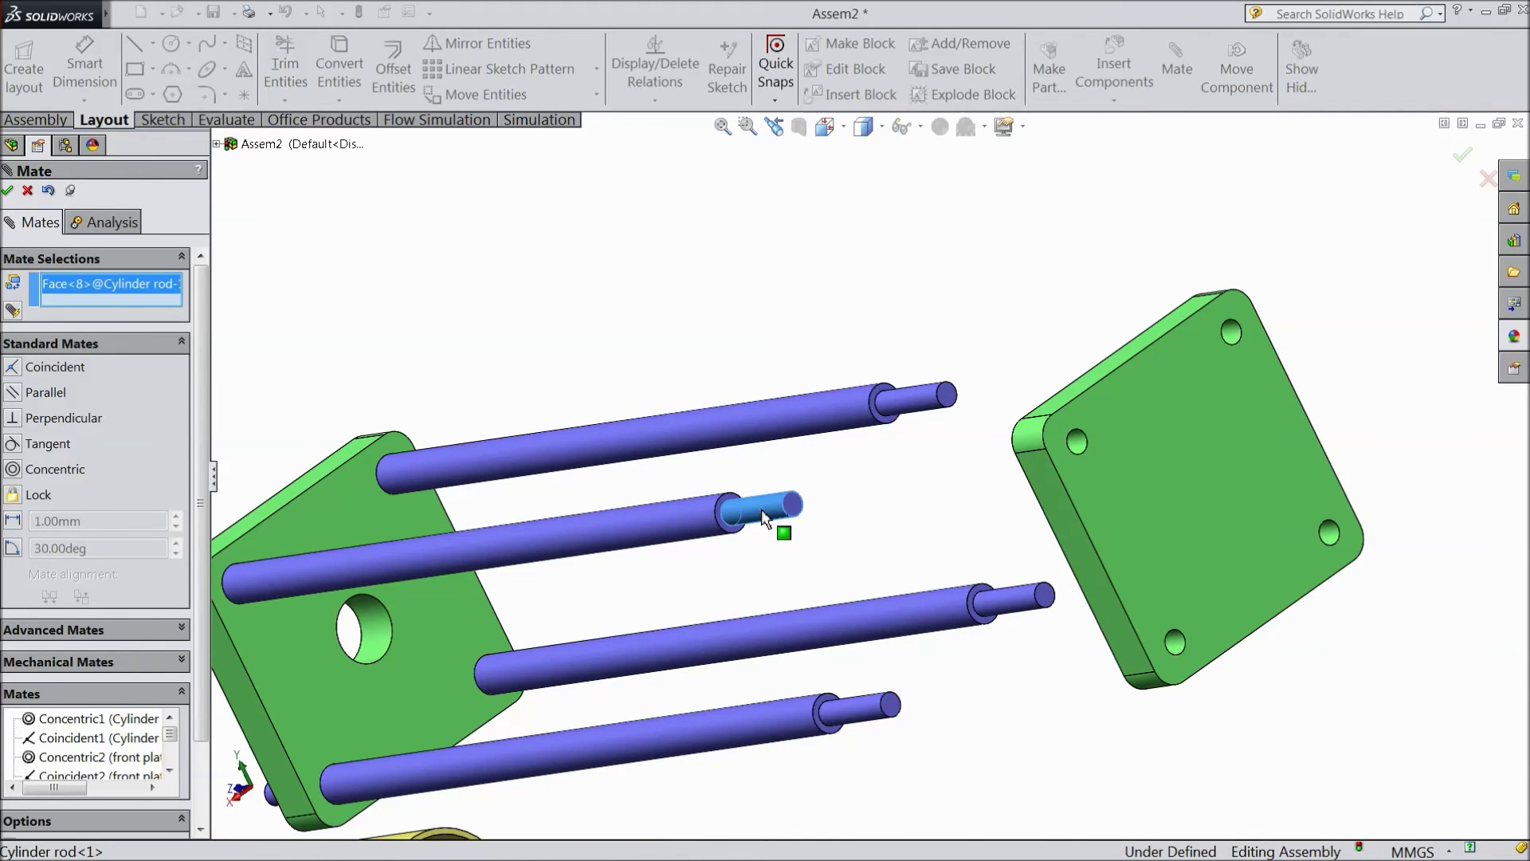
click(1077, 440)
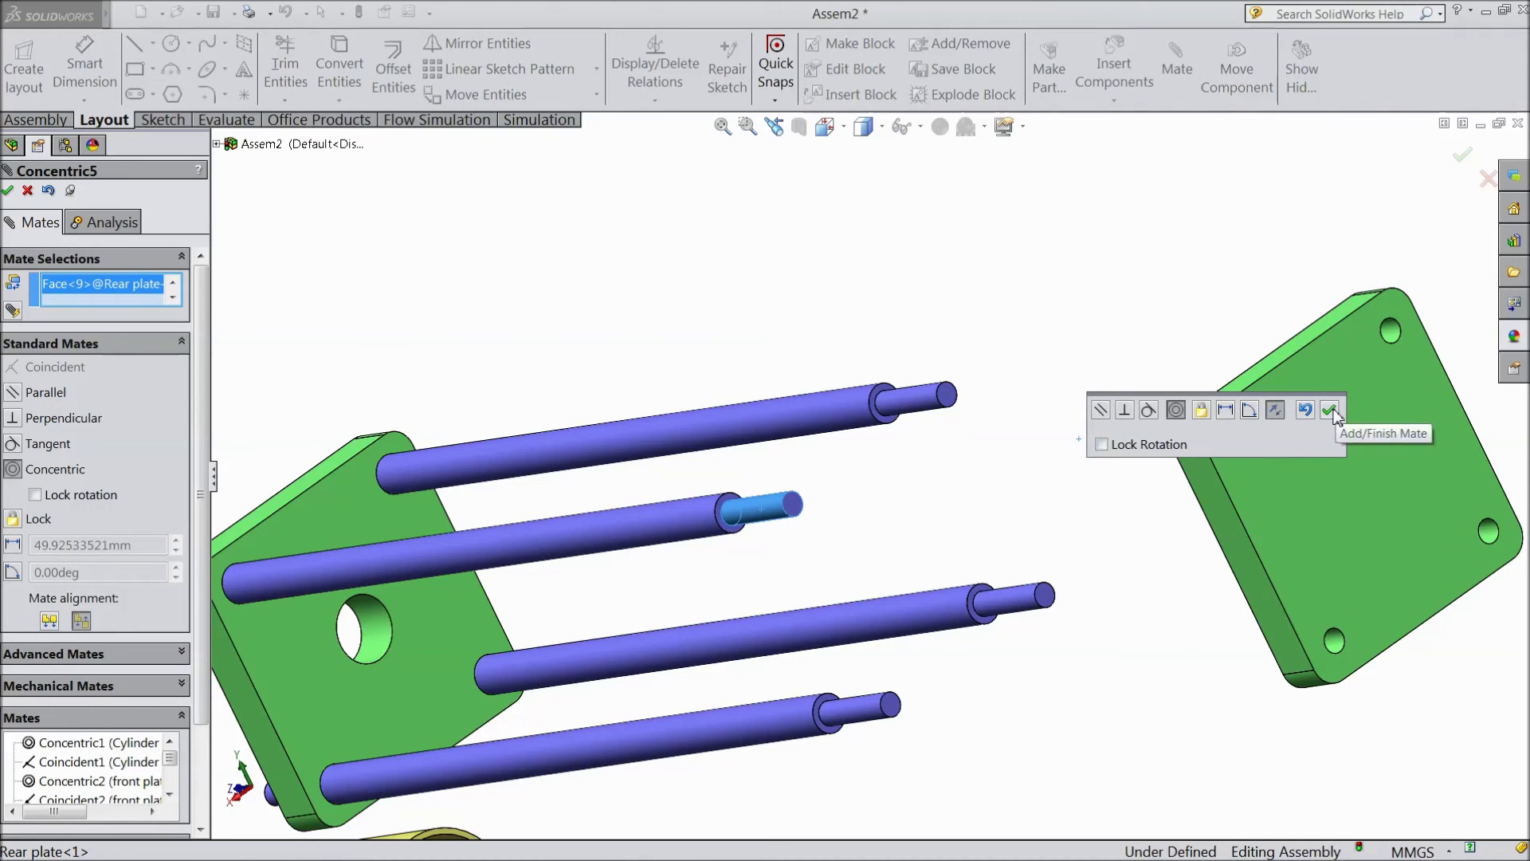
click(1327, 409)
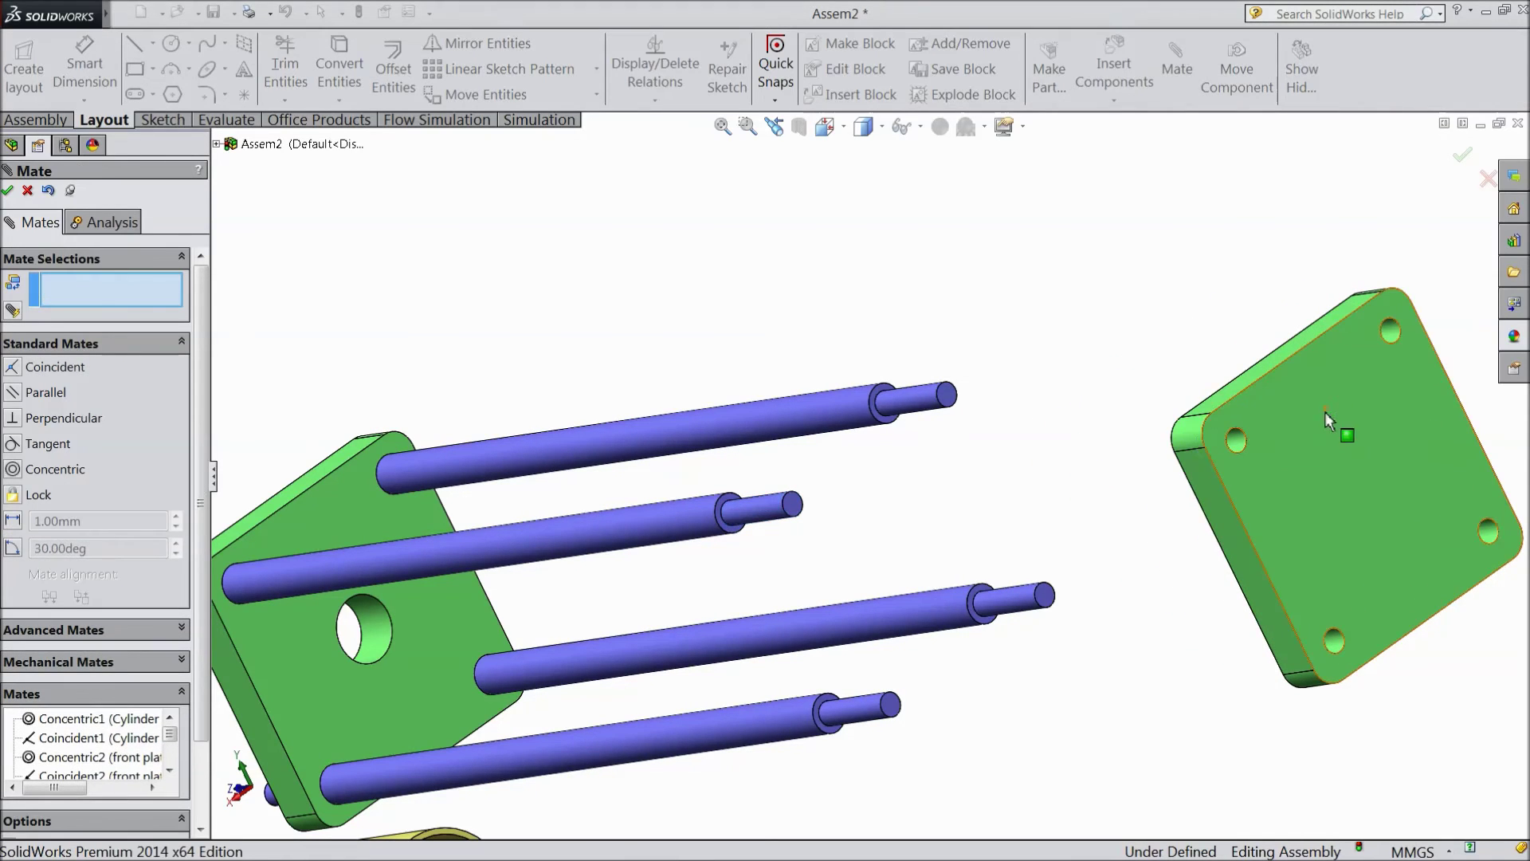
click(1391, 339)
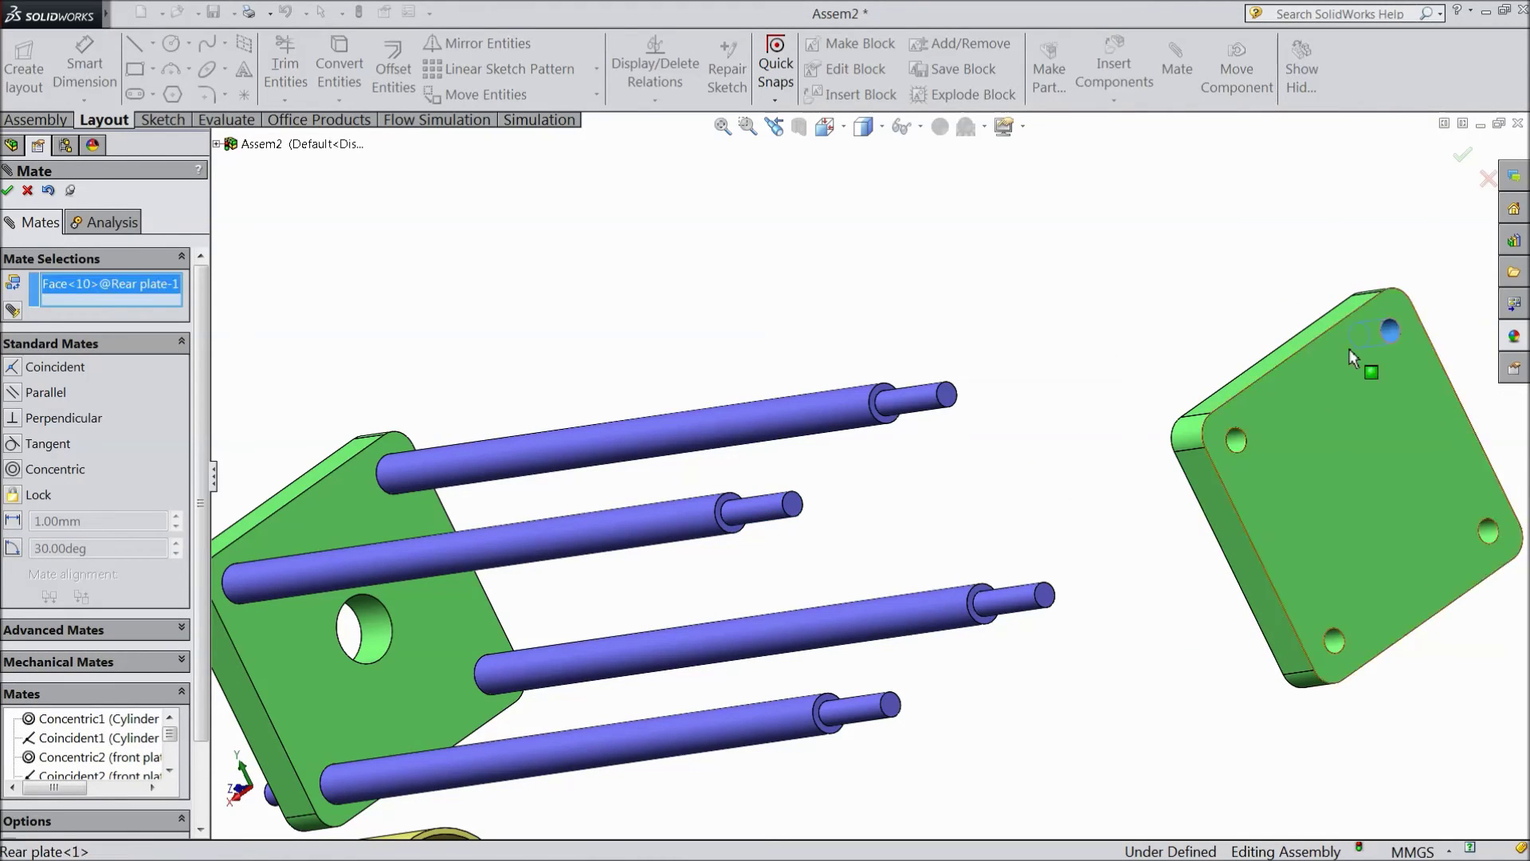
click(927, 405)
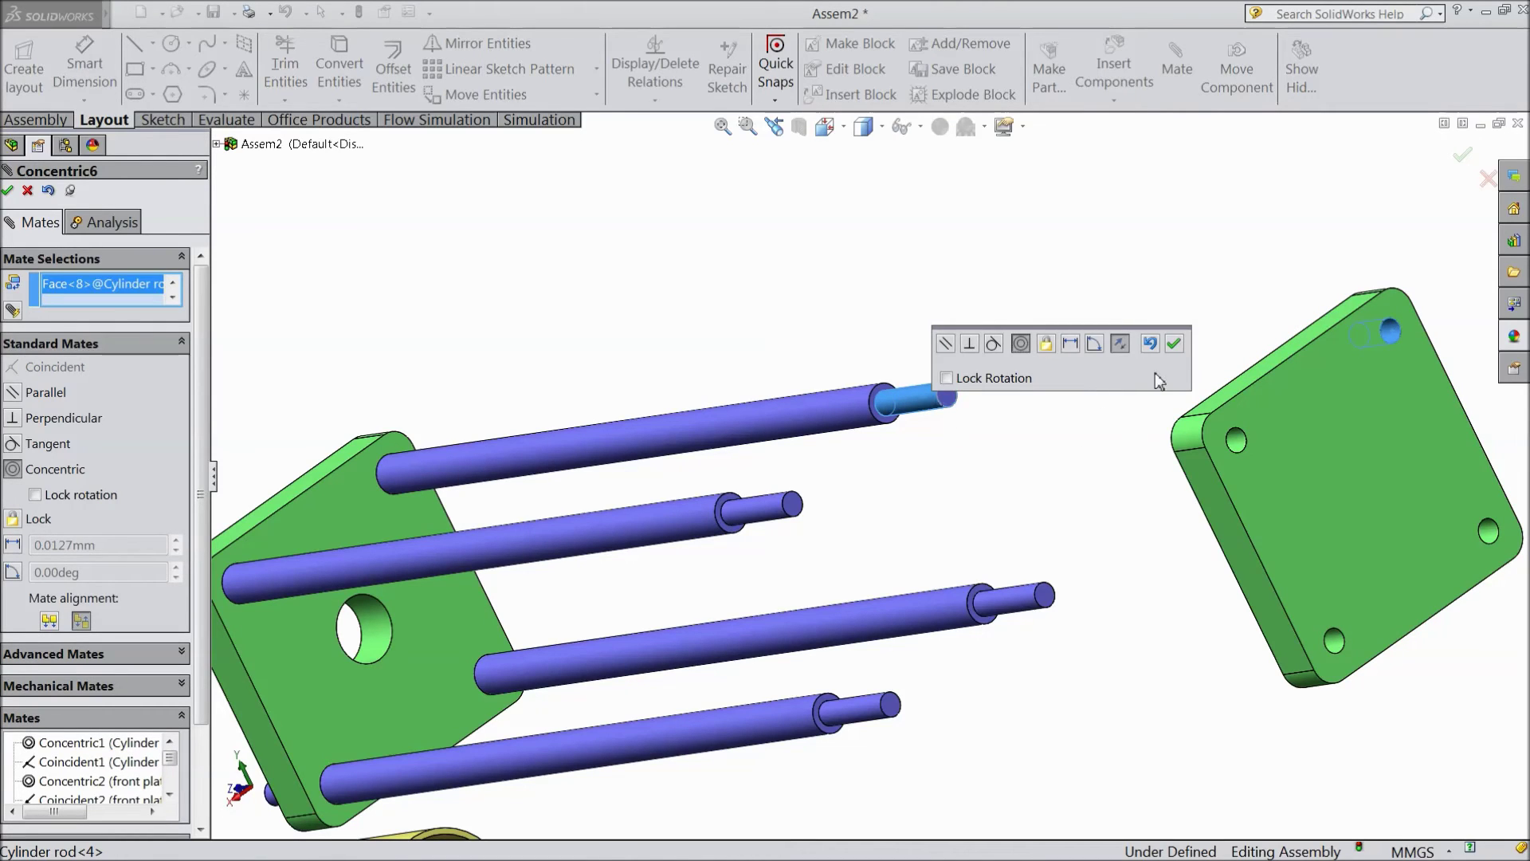
click(1176, 344)
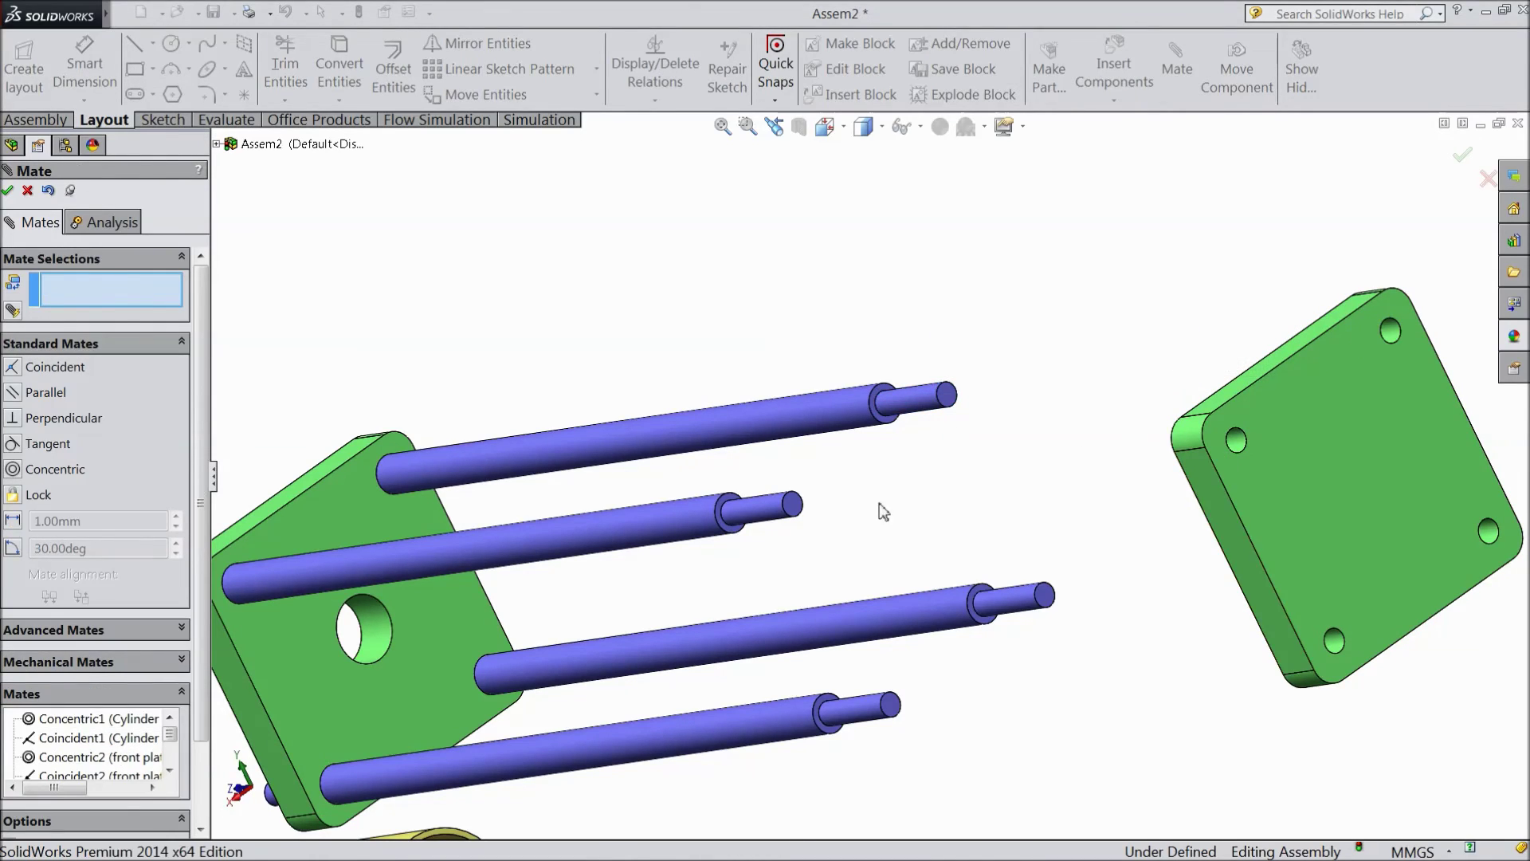
- Mate the rear plate face Coincident with the tie-rod shoulder (Coincident5)
click(735, 539)
scroll(894, 522, up, 5)
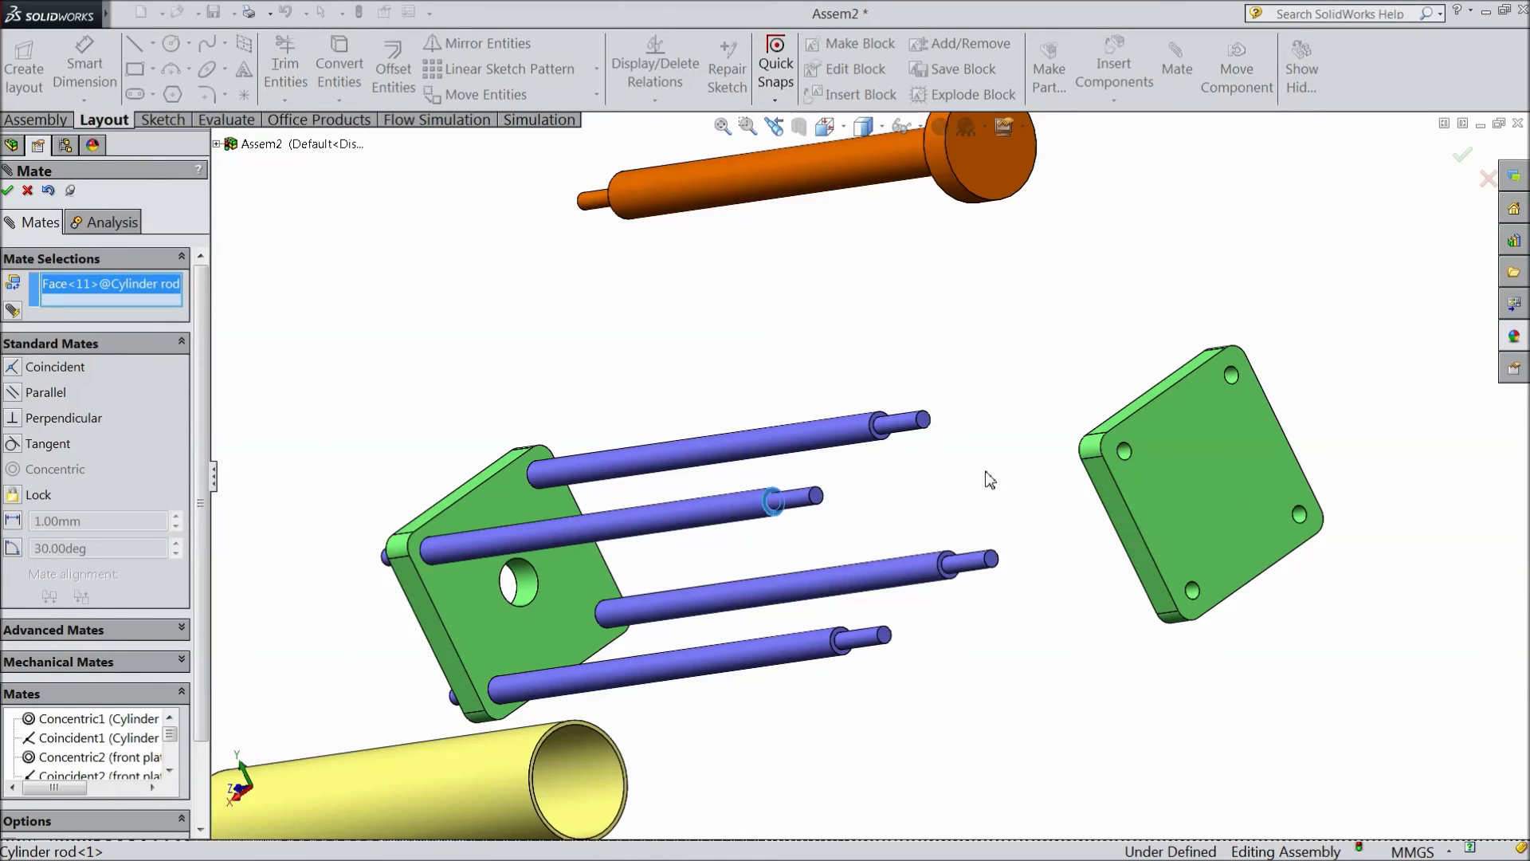
middle_drag(1001, 423, 1165, 420)
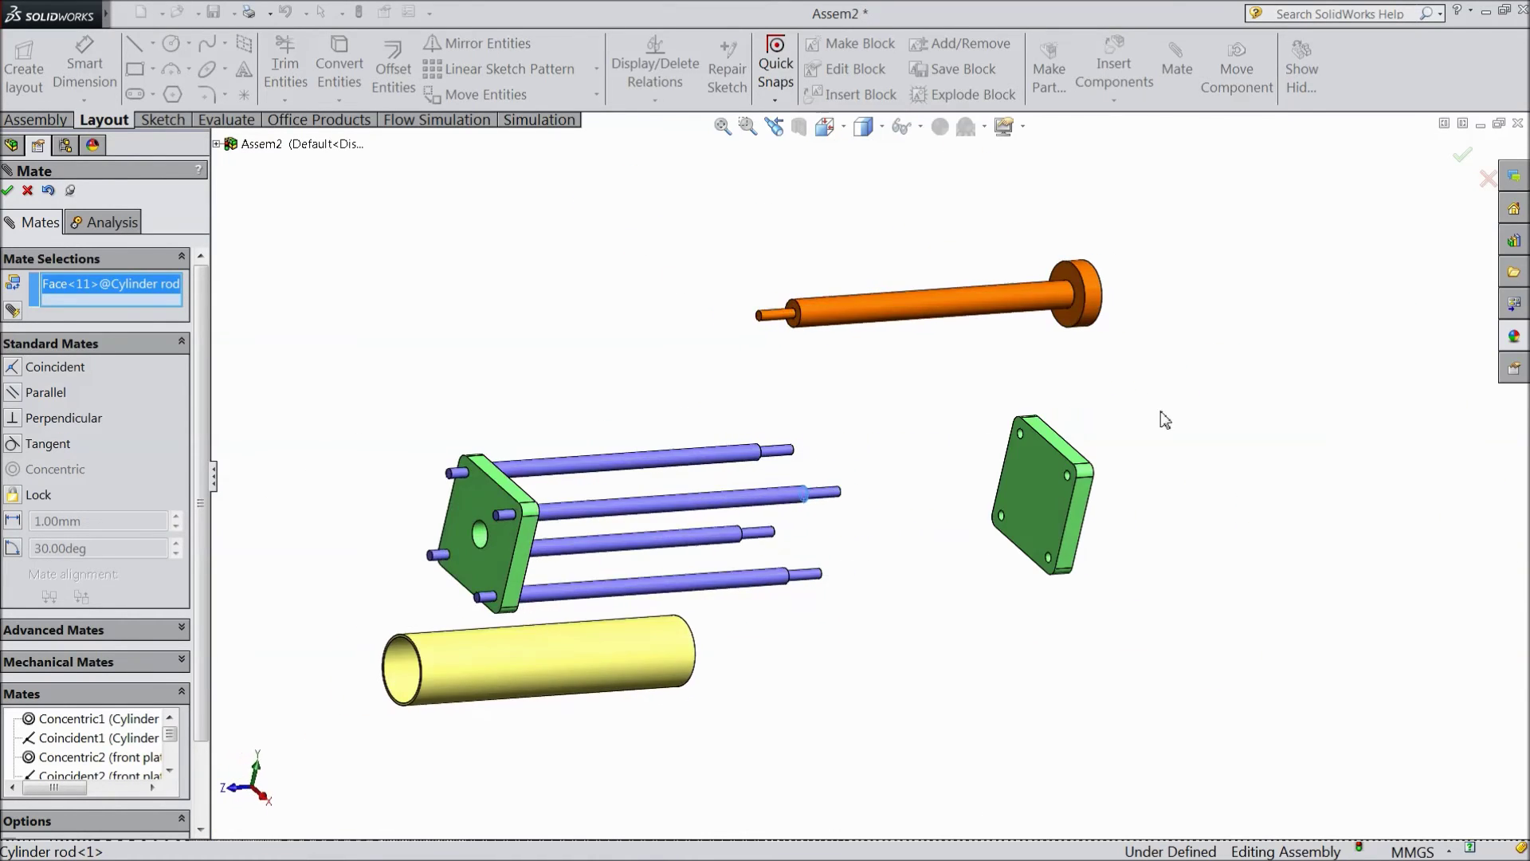
click(1050, 488)
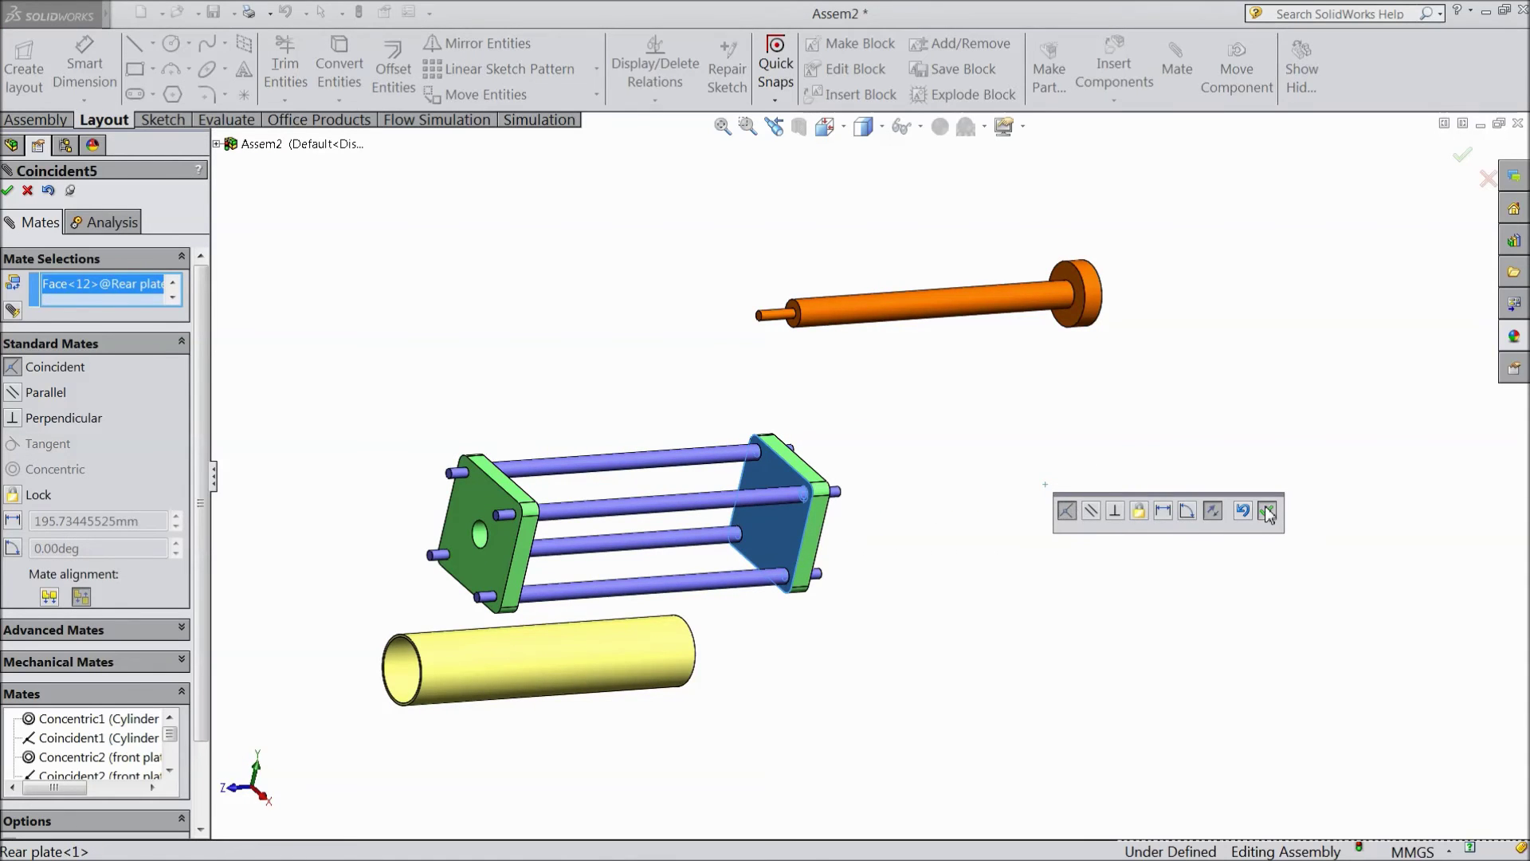
click(1267, 511)
- Orbit around the finished four-rod frame to a top-down view
middle_drag(1052, 529, 872, 493)
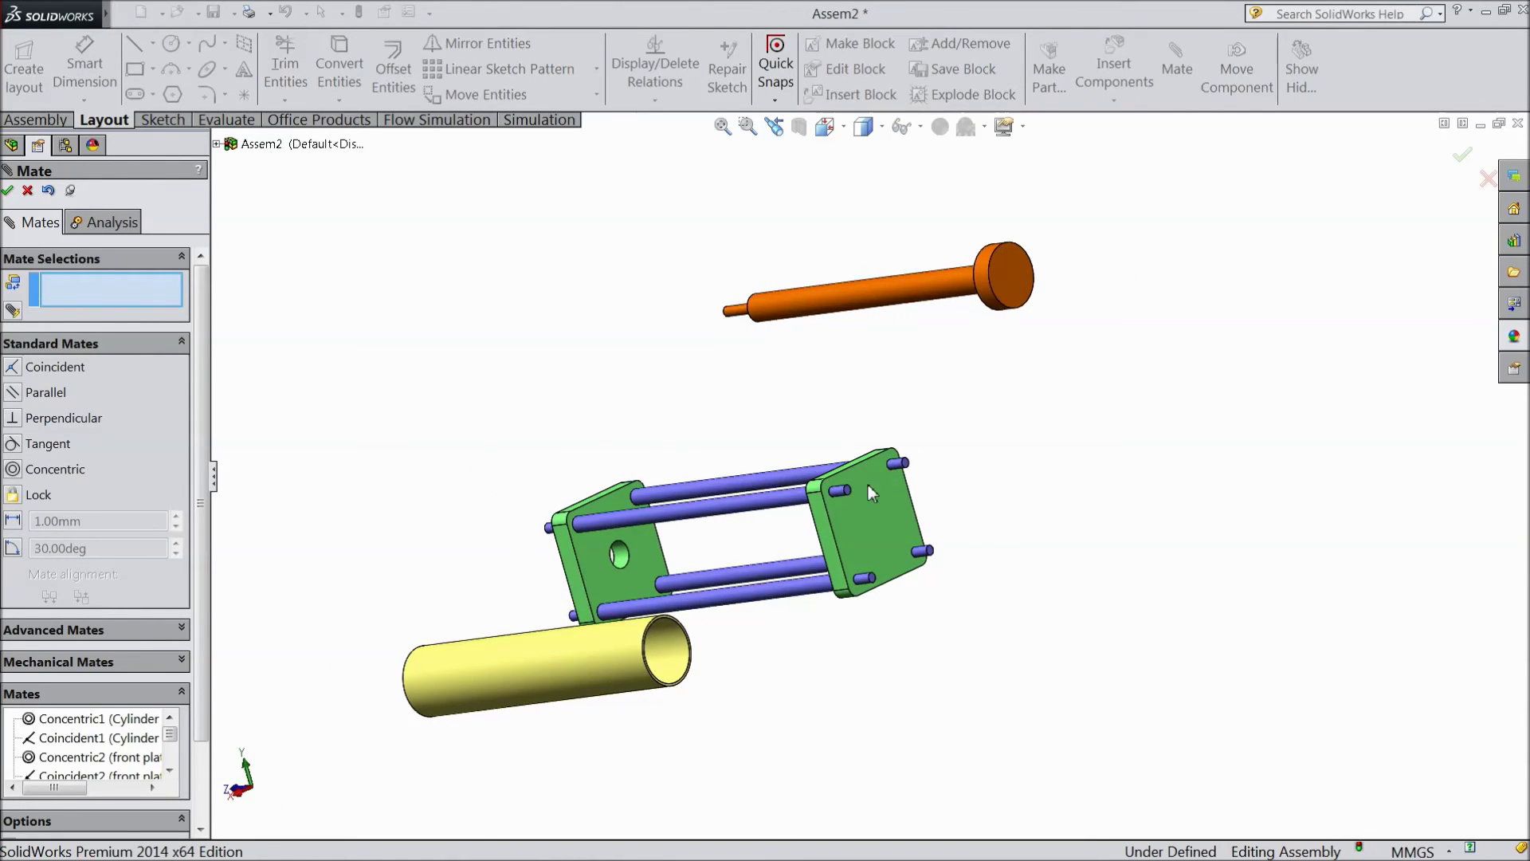
scroll(870, 491, down, 4)
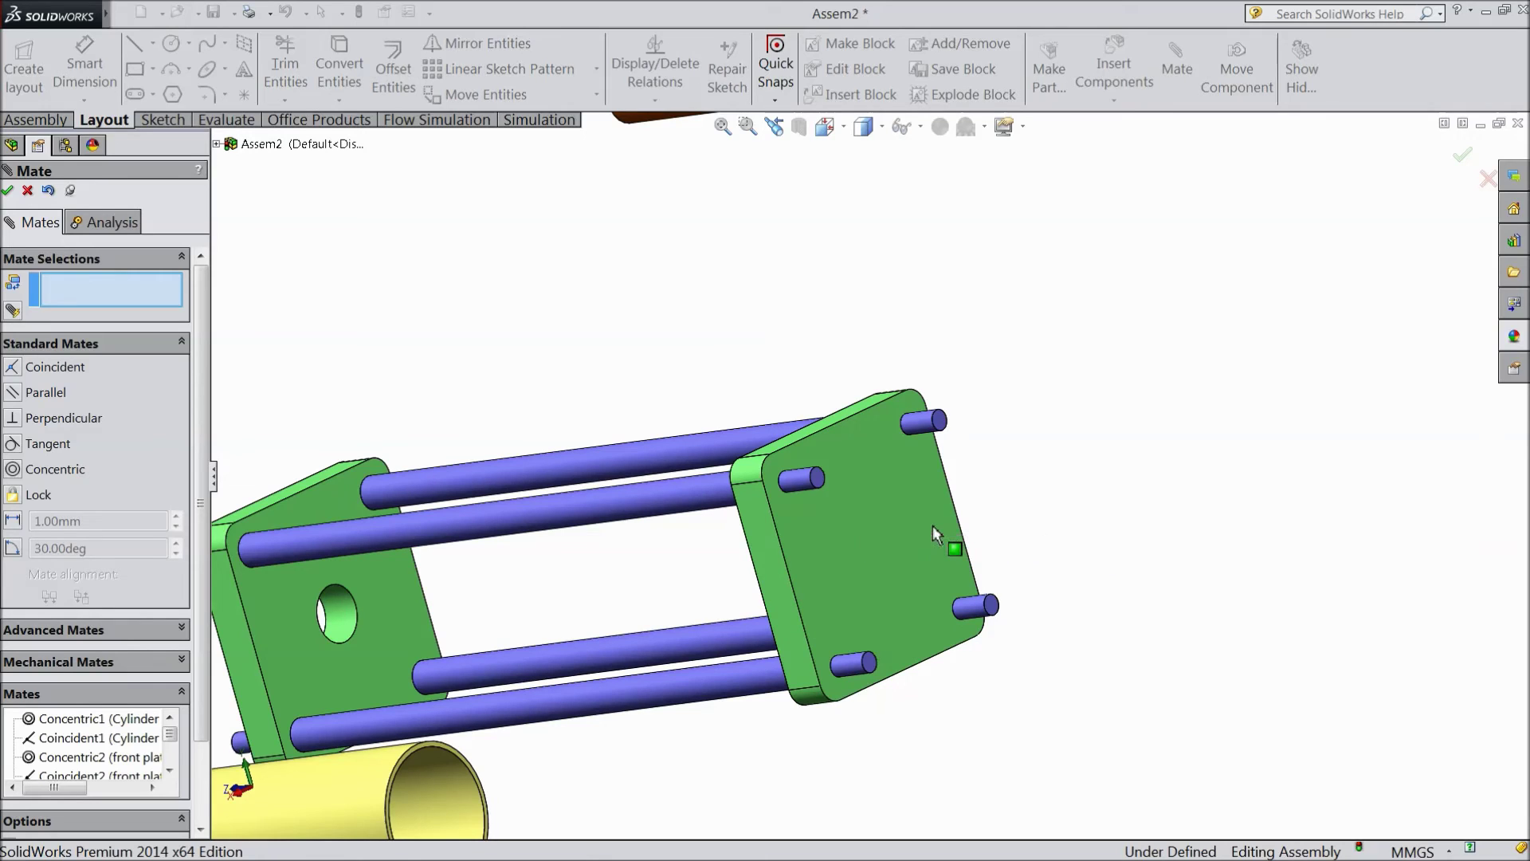
scroll(1025, 495, up, 5)
middle_drag(1025, 495, 1174, 465)
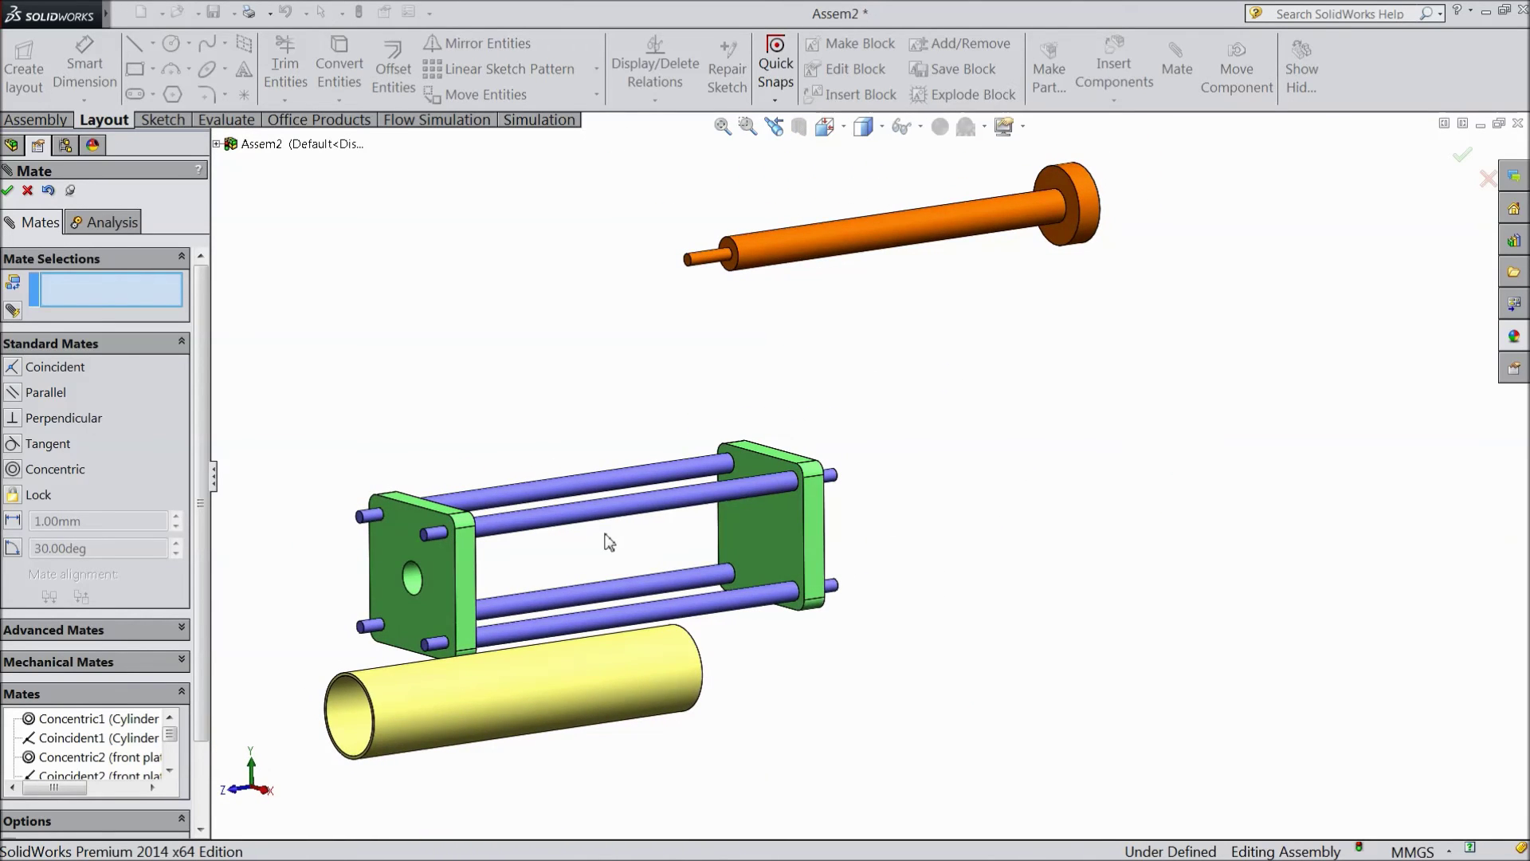
- Center the tube concentric with the front plate's large hole
click(505, 704)
scroll(483, 676, down, 2)
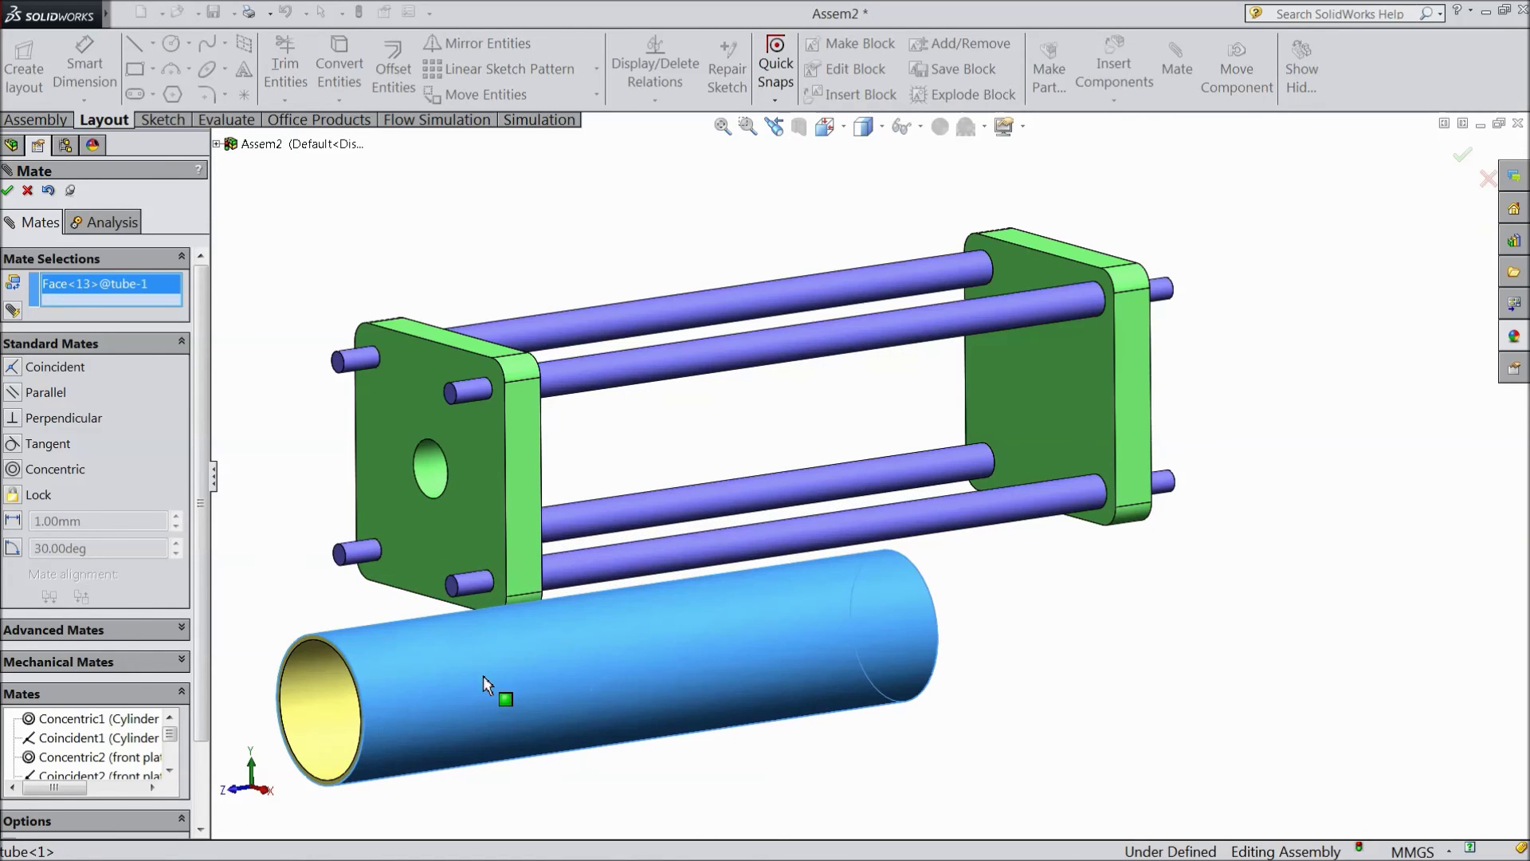
click(432, 467)
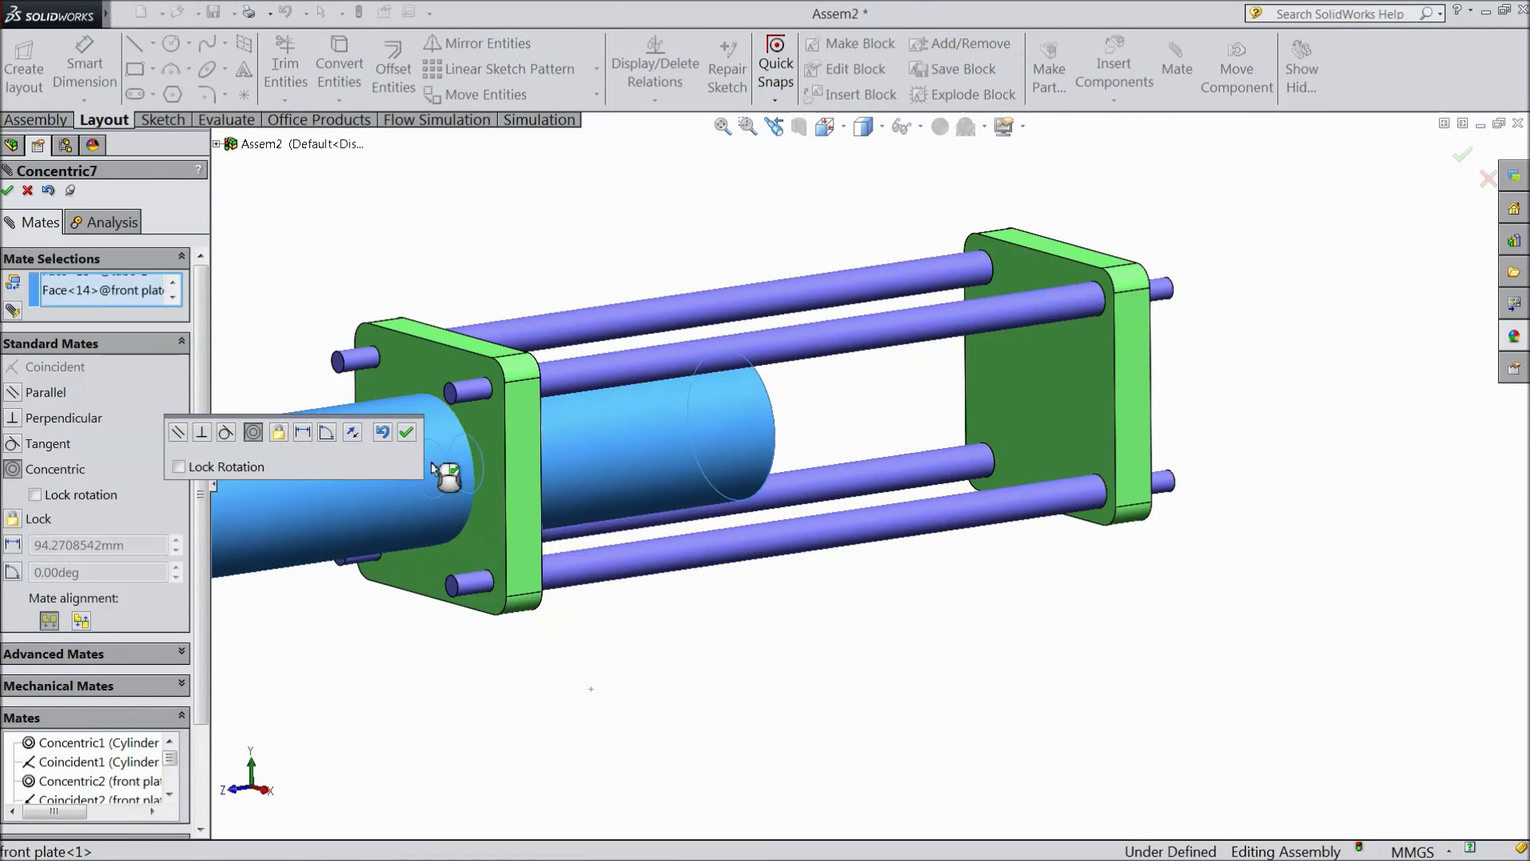
click(407, 435)
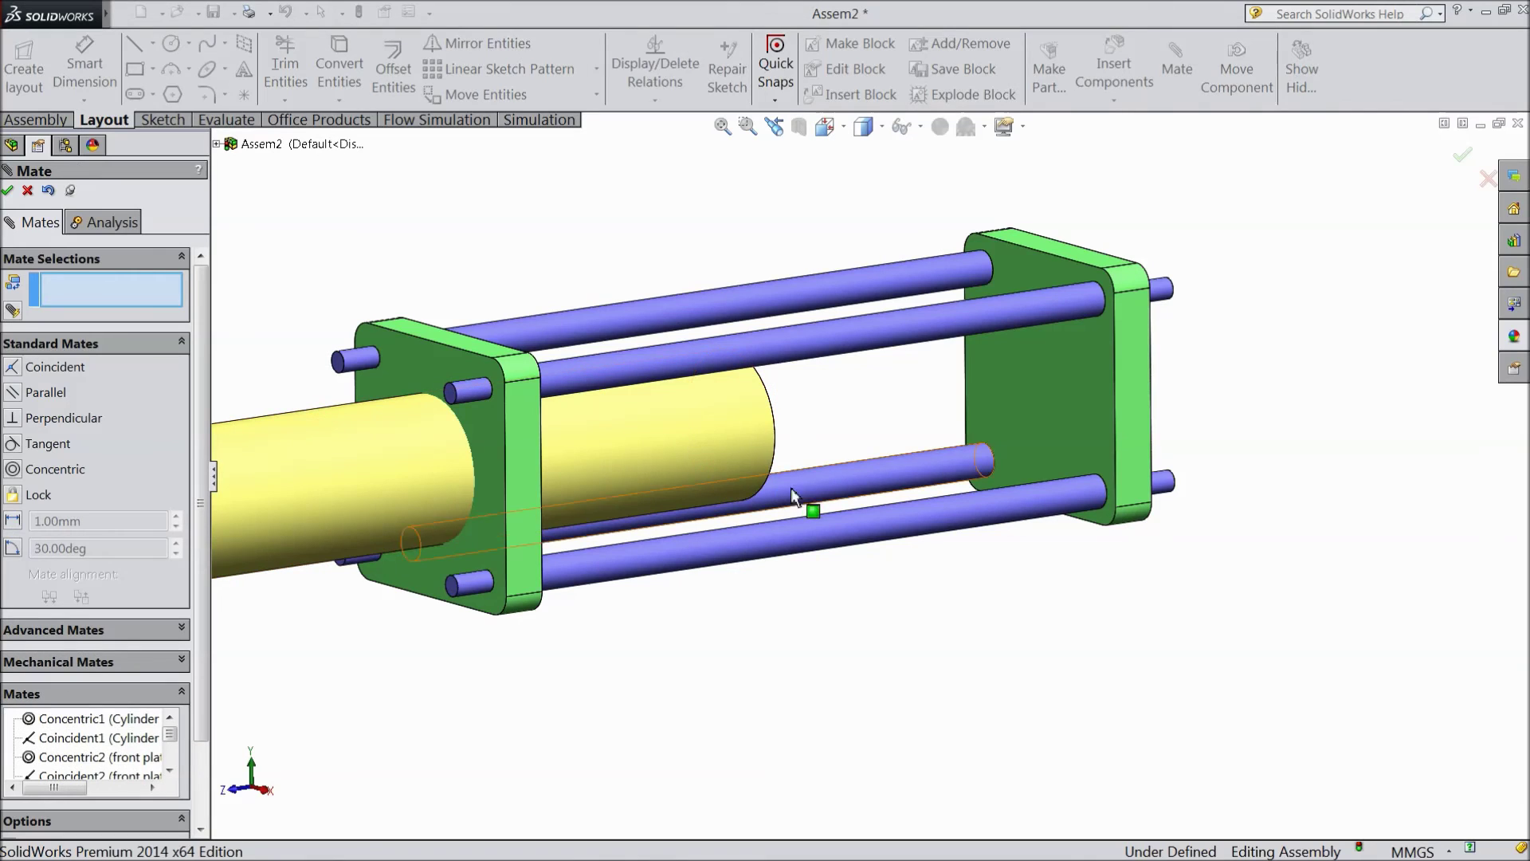
- Mate the tube end face Coincident with the rear plate's inner face (Coincident6)
click(1025, 390)
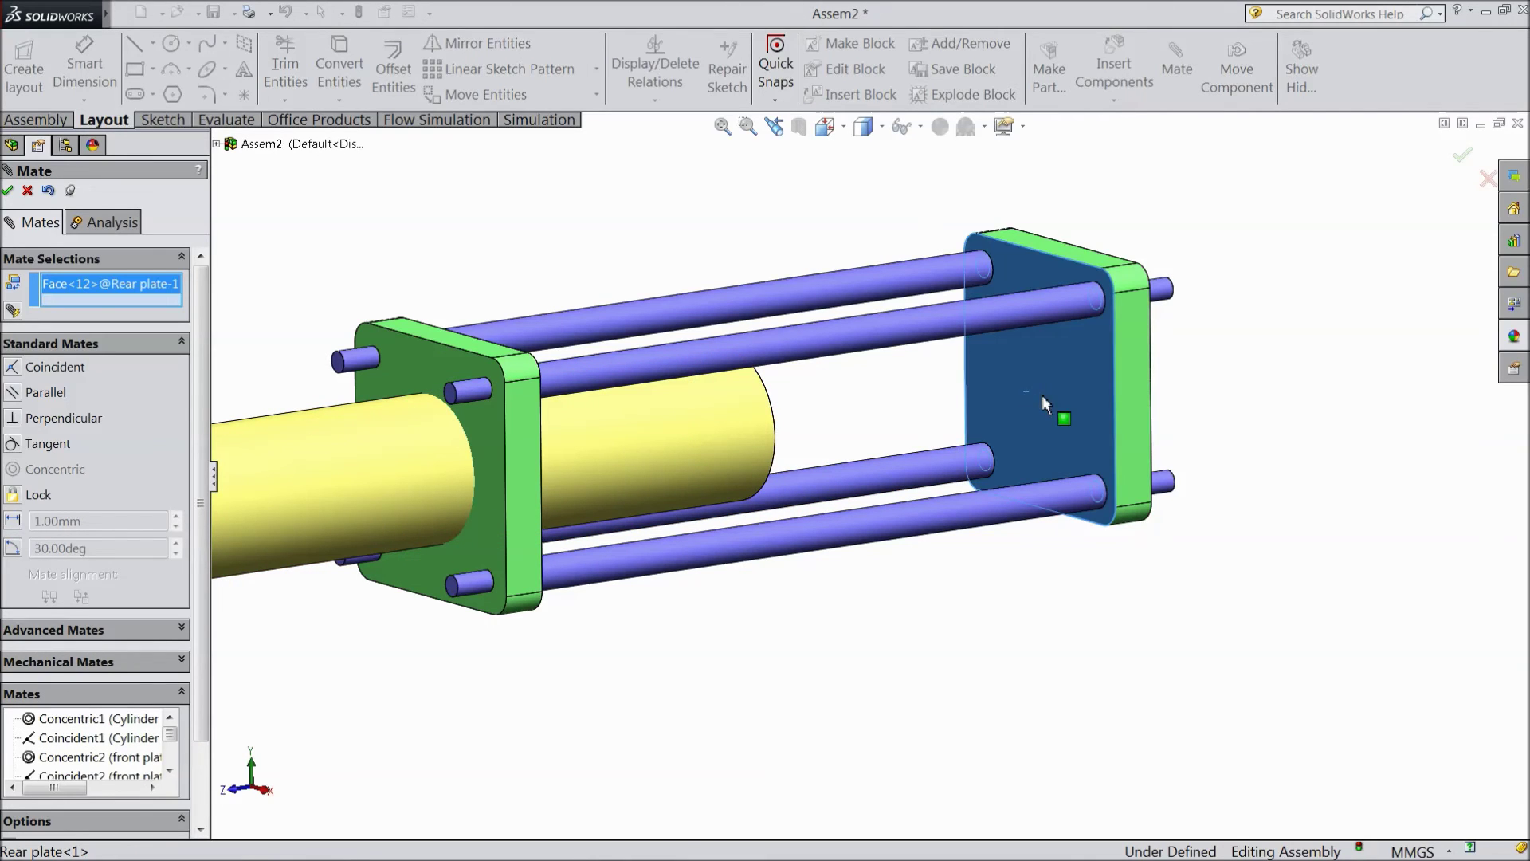
middle_drag(1041, 395, 959, 467)
scroll(958, 467, down, 3)
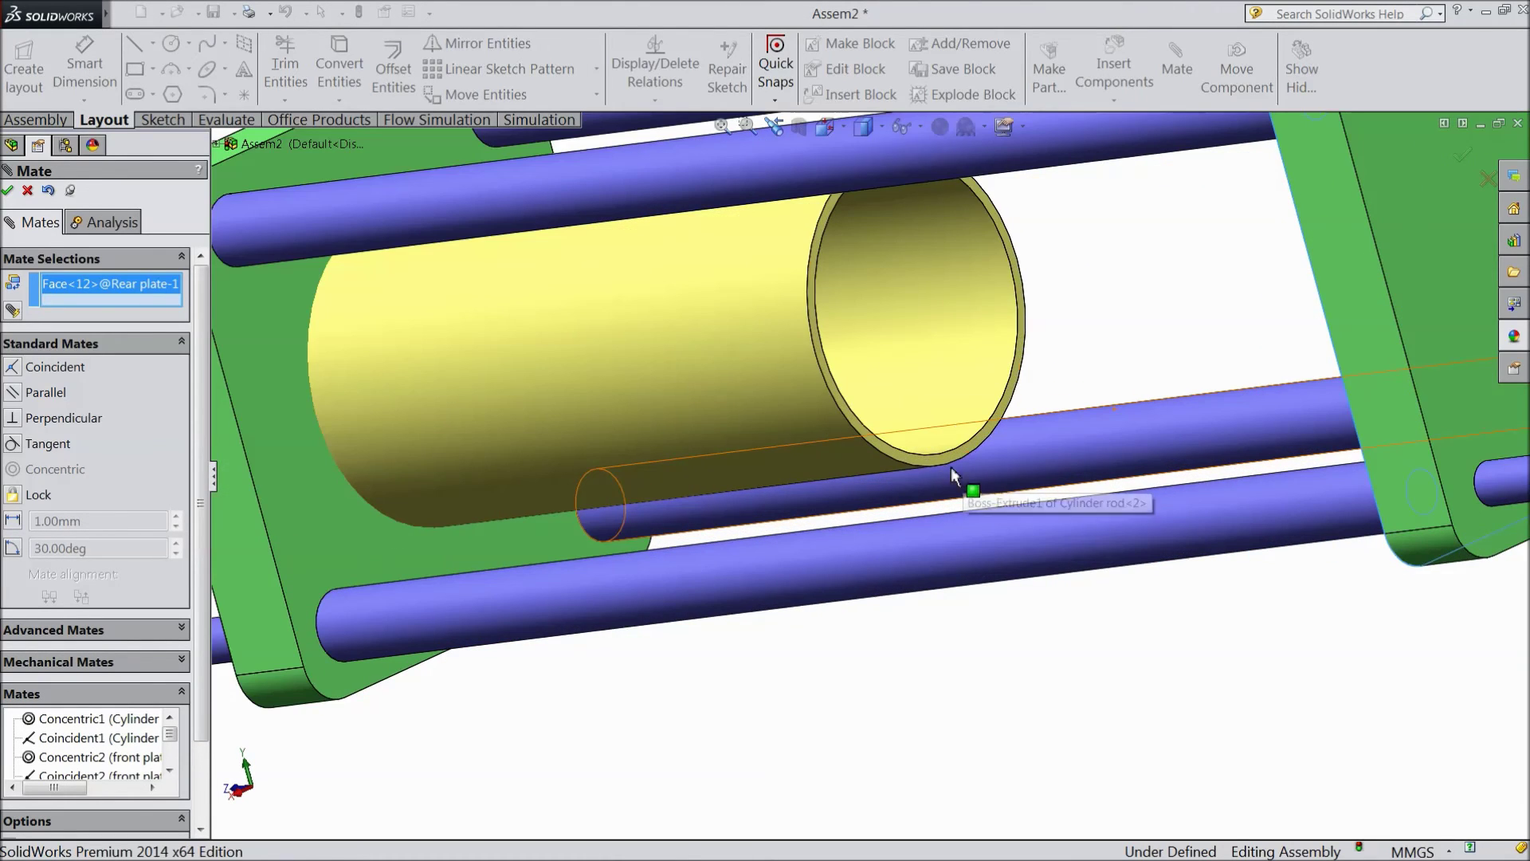
scroll(944, 462, up, 3)
mouse_move(963, 536)
middle_down()
mouse_move(1018, 545)
mouse_move(966, 536)
middle_up()
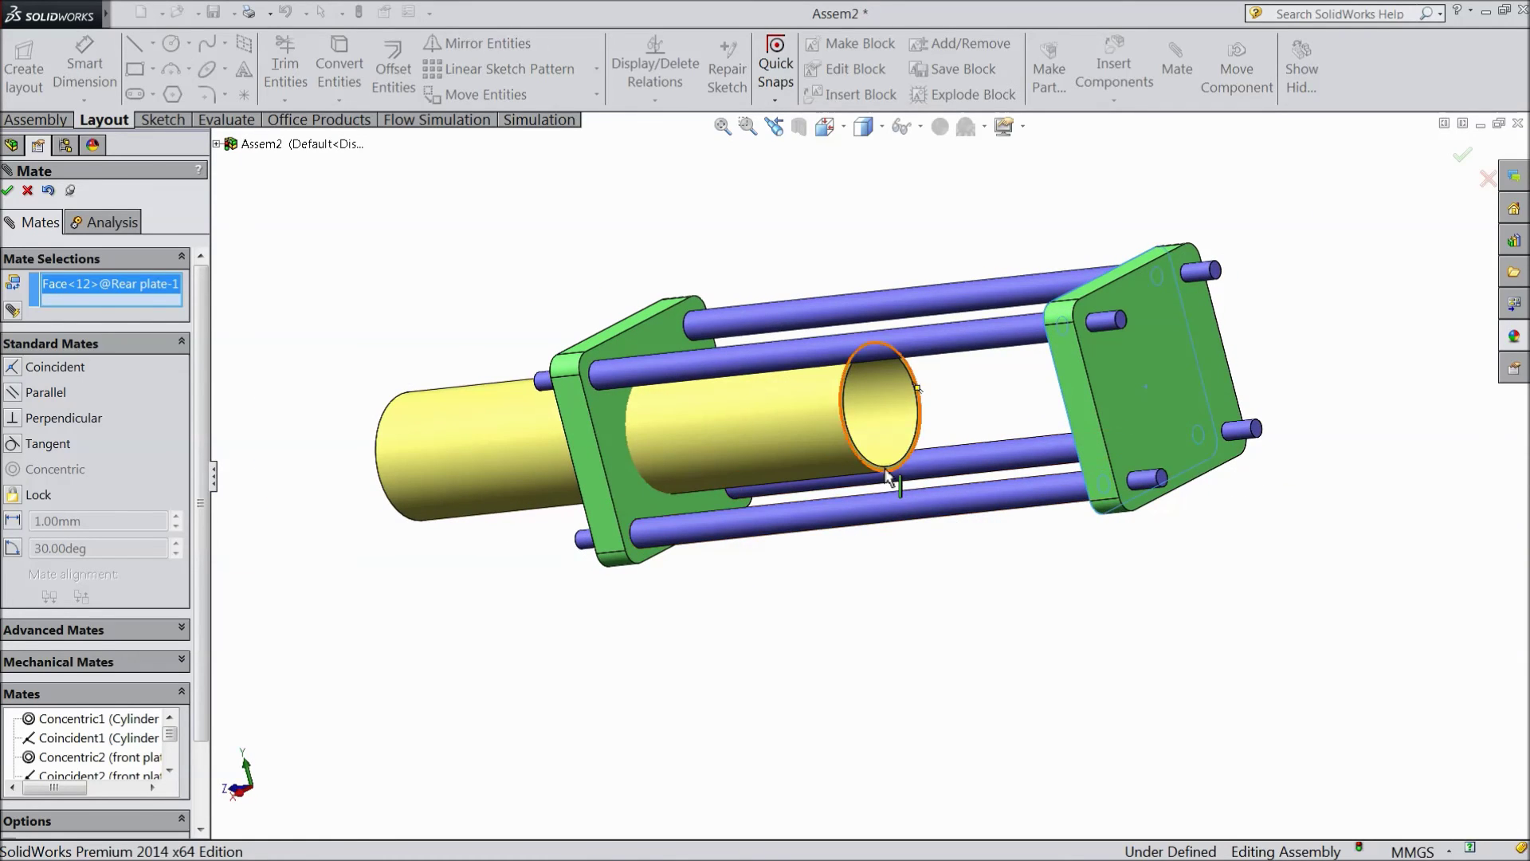
scroll(887, 476, down, 3)
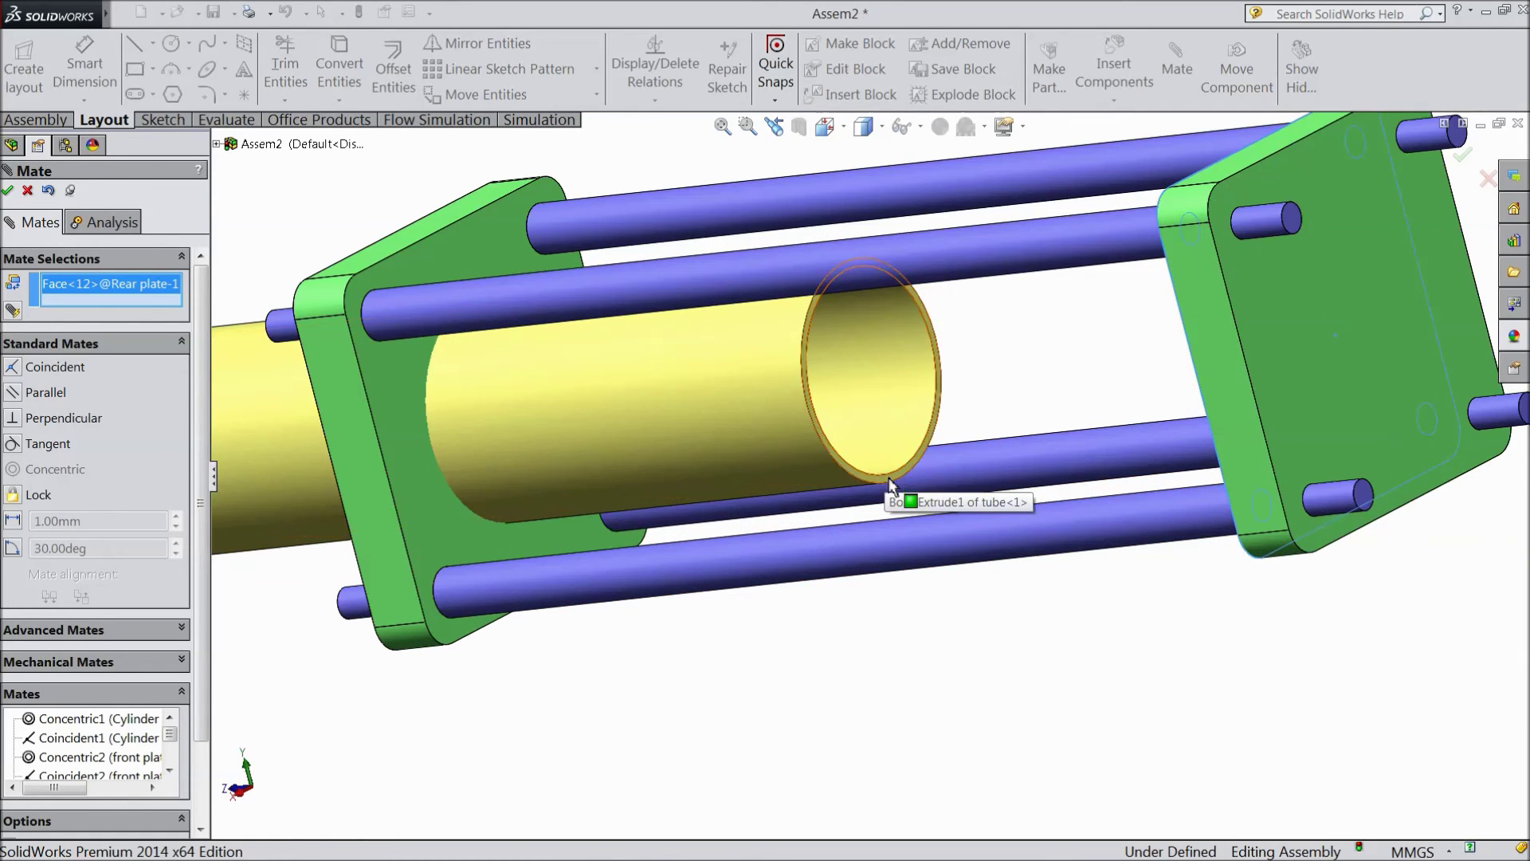
click(888, 476)
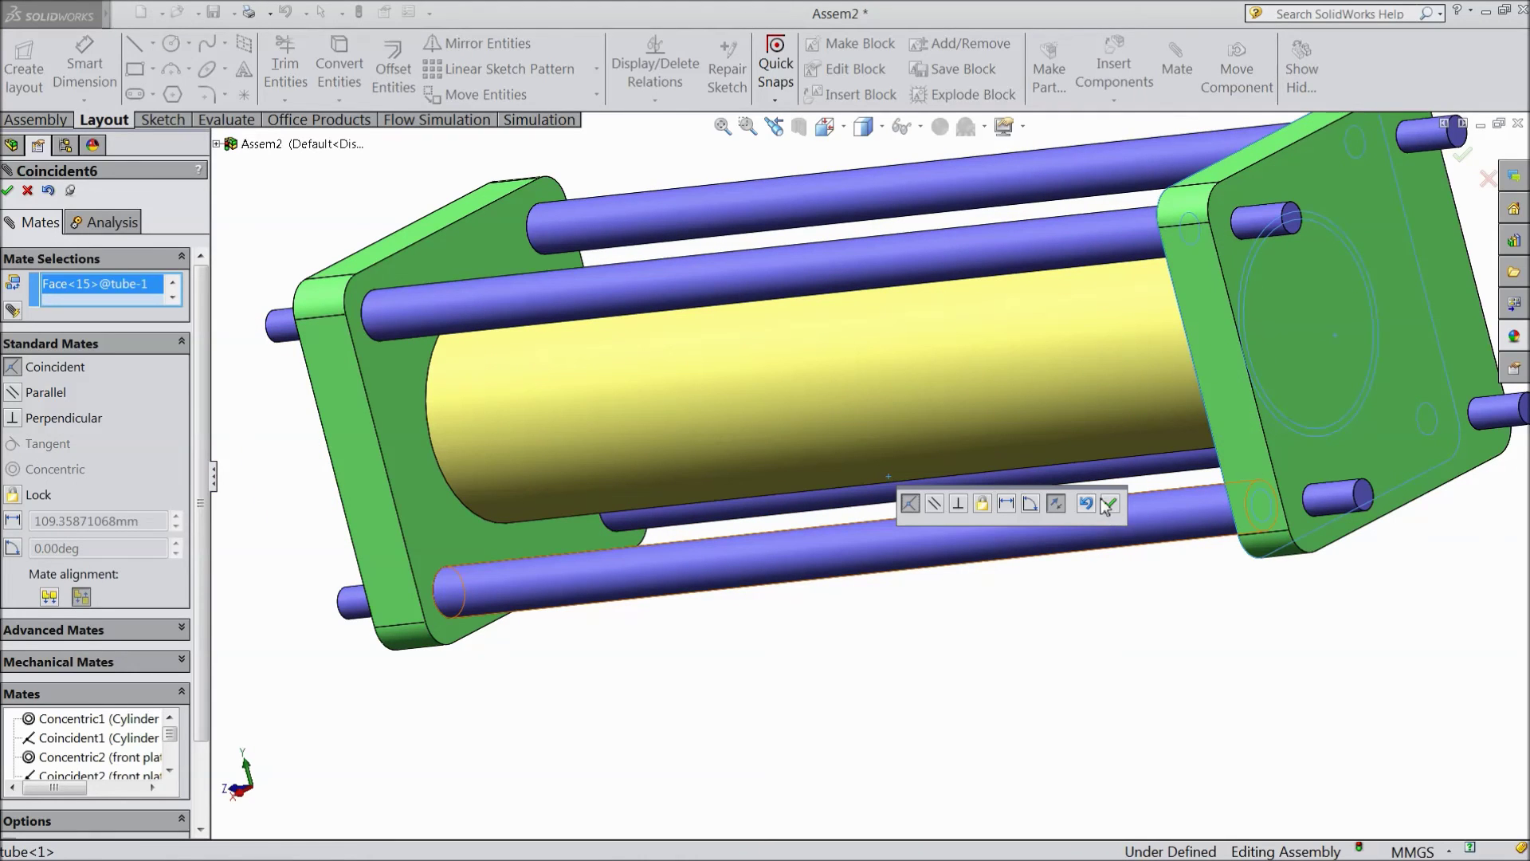
click(1112, 505)
key(f)
middle_drag(895, 649, 1032, 608)
scroll(931, 598, up, 3)
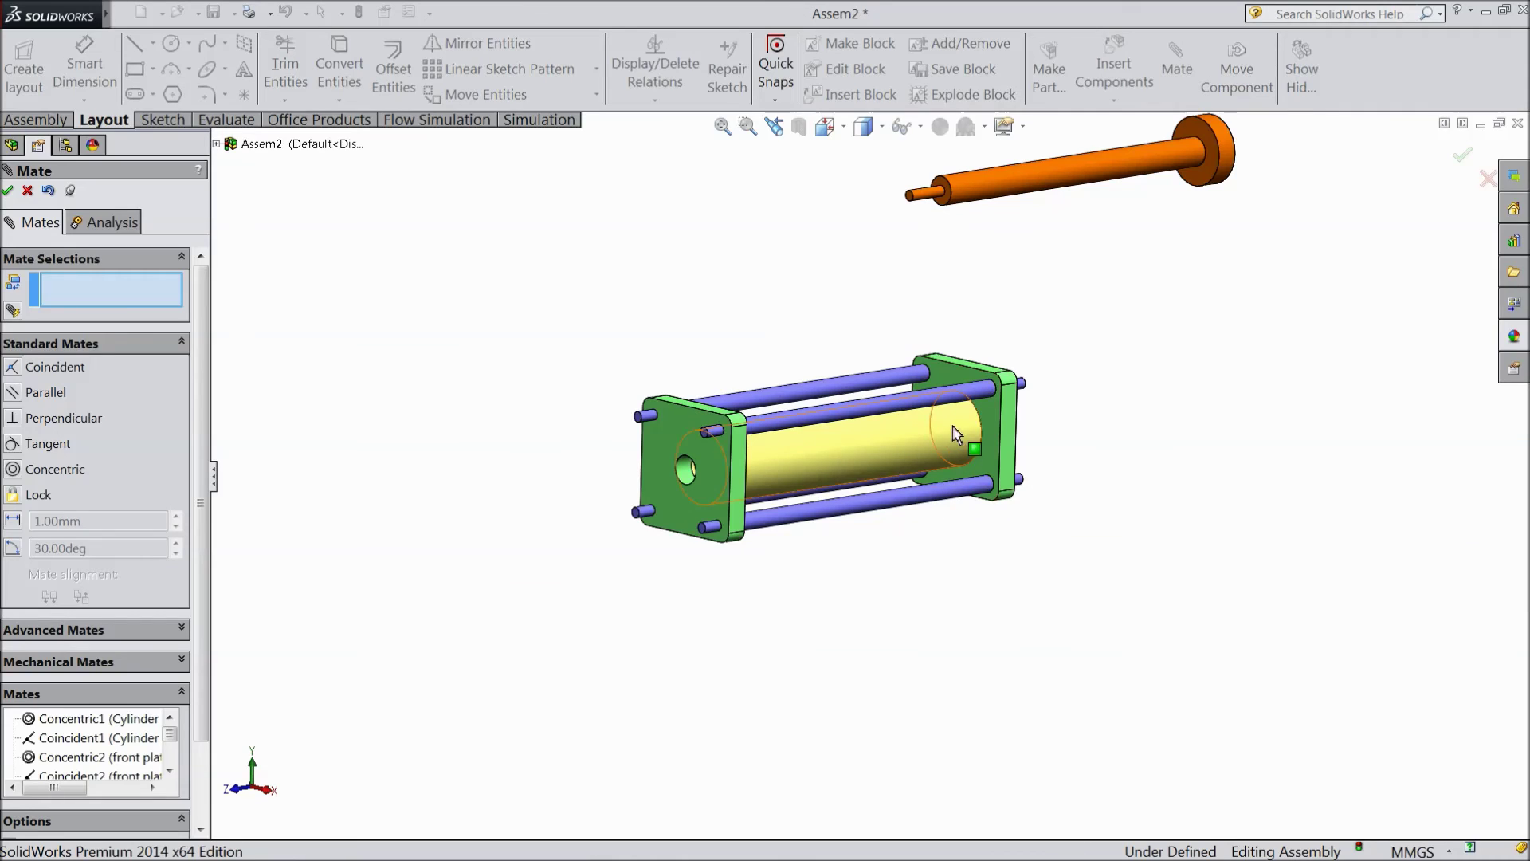
- Move the piston beside the assembly and mate its rod face concentric with the tube (Concentric8)
middle_drag(871, 297, 847, 366)
drag(926, 179, 478, 383)
scroll(602, 337, down, 2)
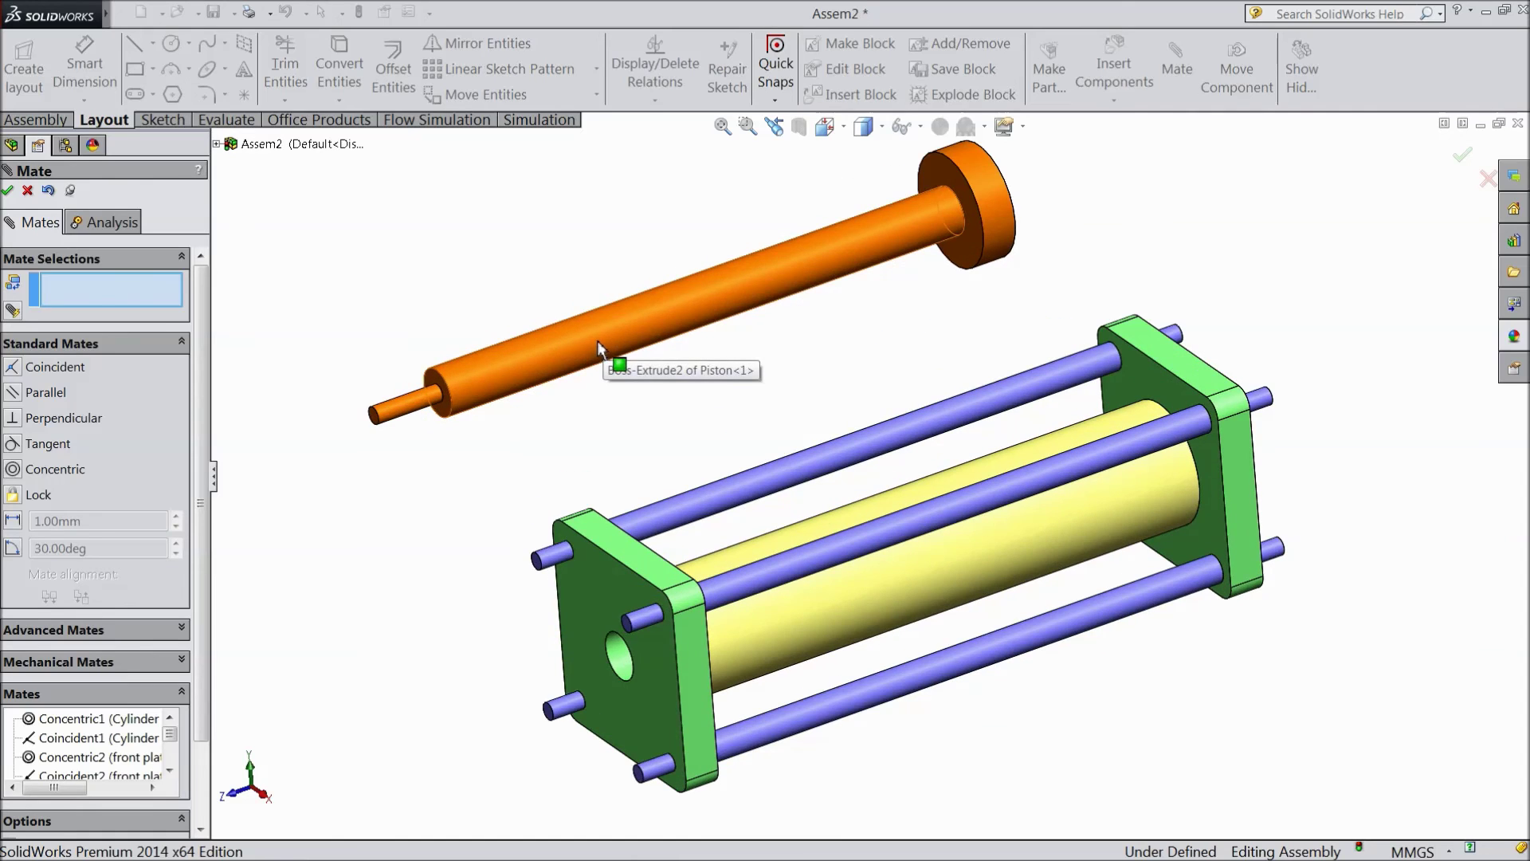
click(596, 343)
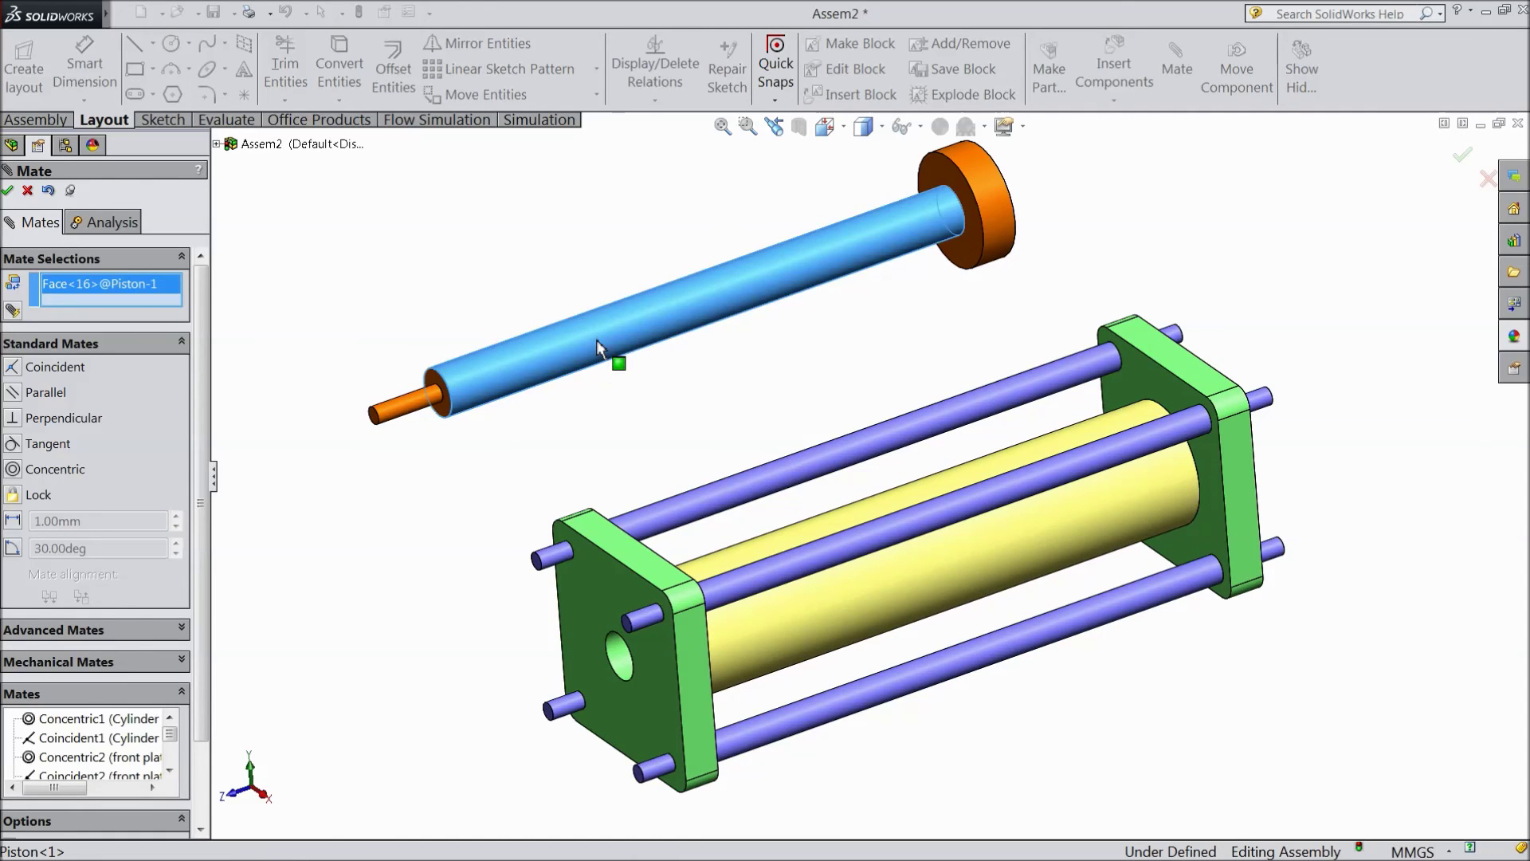
click(818, 626)
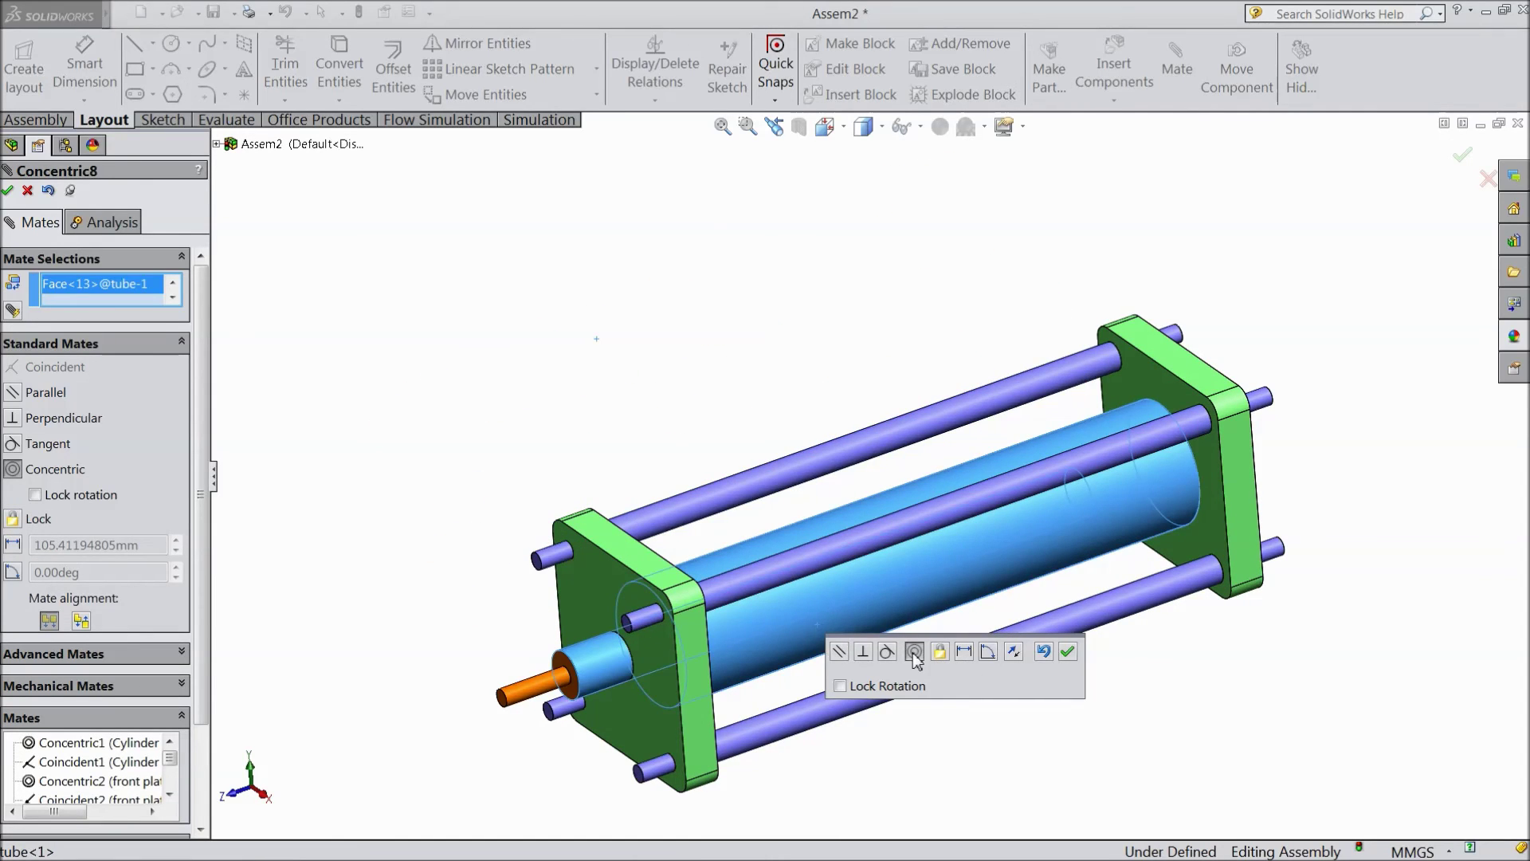
click(1068, 653)
scroll(1084, 673, up, 1)
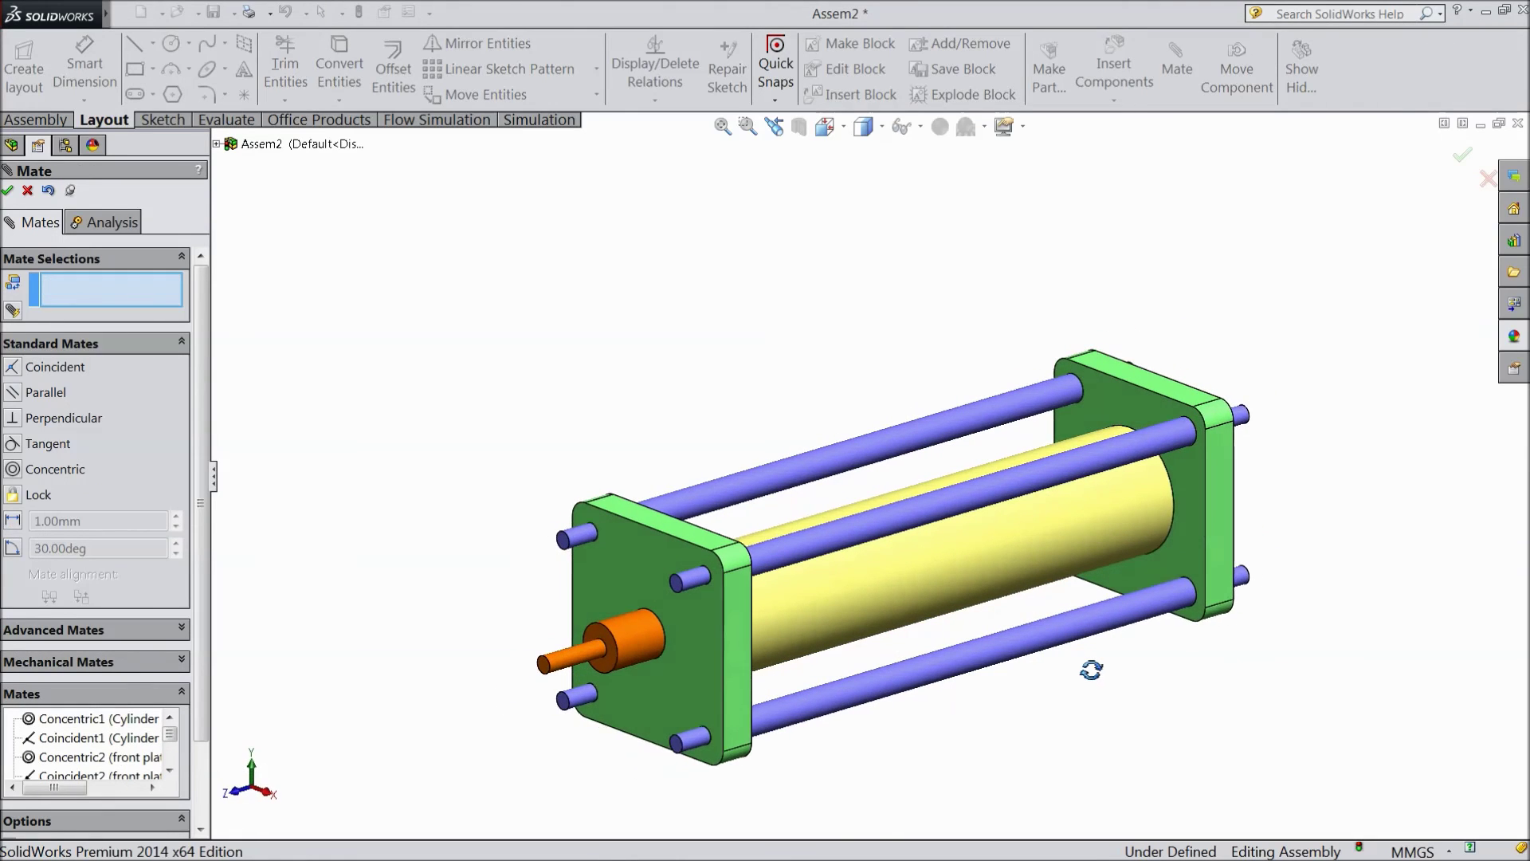
scroll(1068, 676, up, 1)
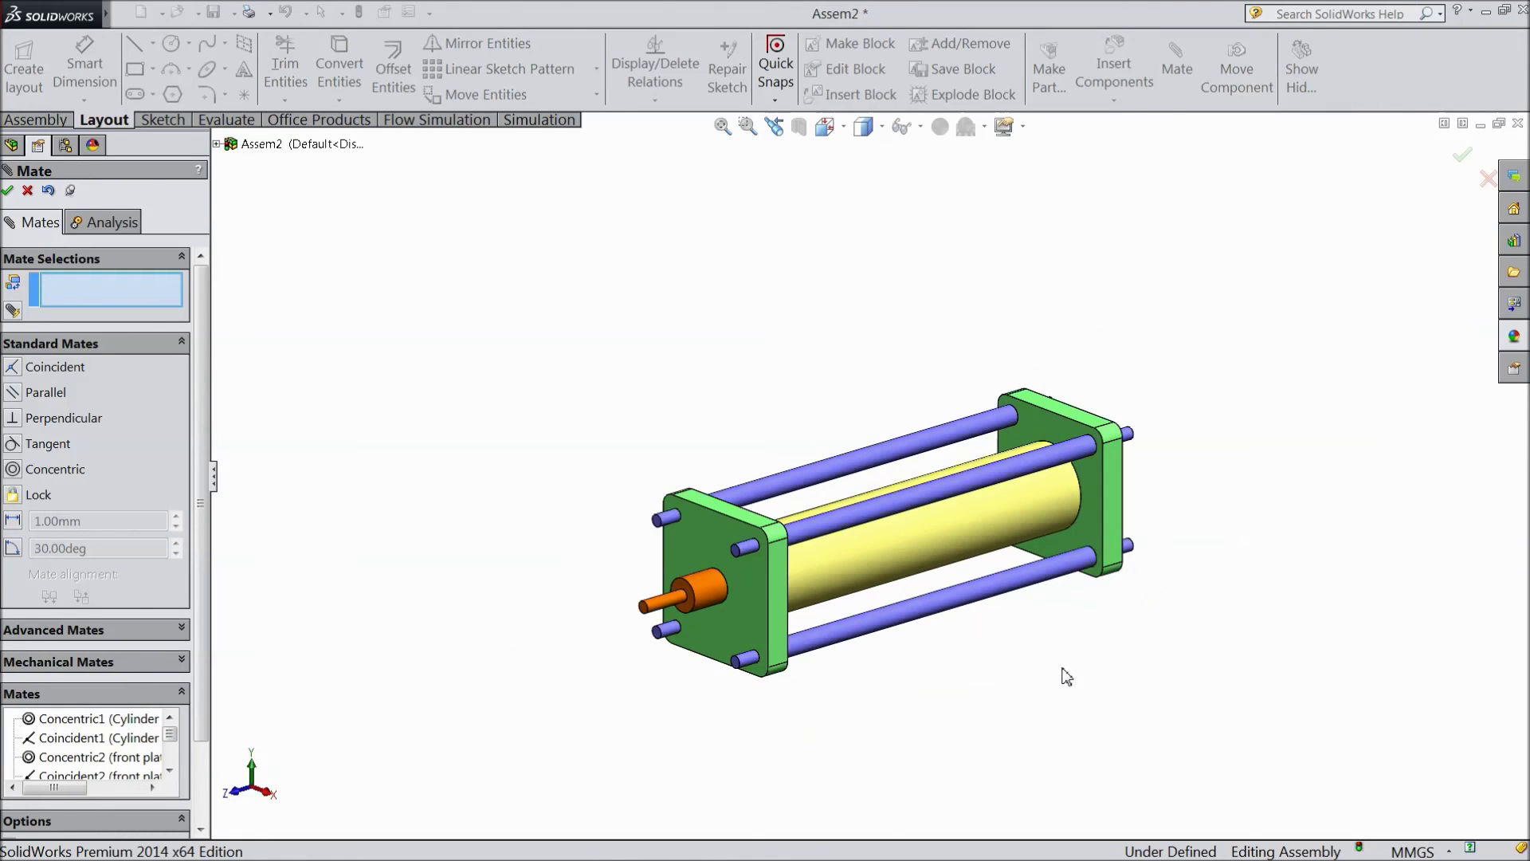
mouse_move(885, 548)
mouse_down()
mouse_move(787, 583)
mouse_move(895, 556)
mouse_up()
- Close the Mate PropertyManager to finish mating
click(894, 557)
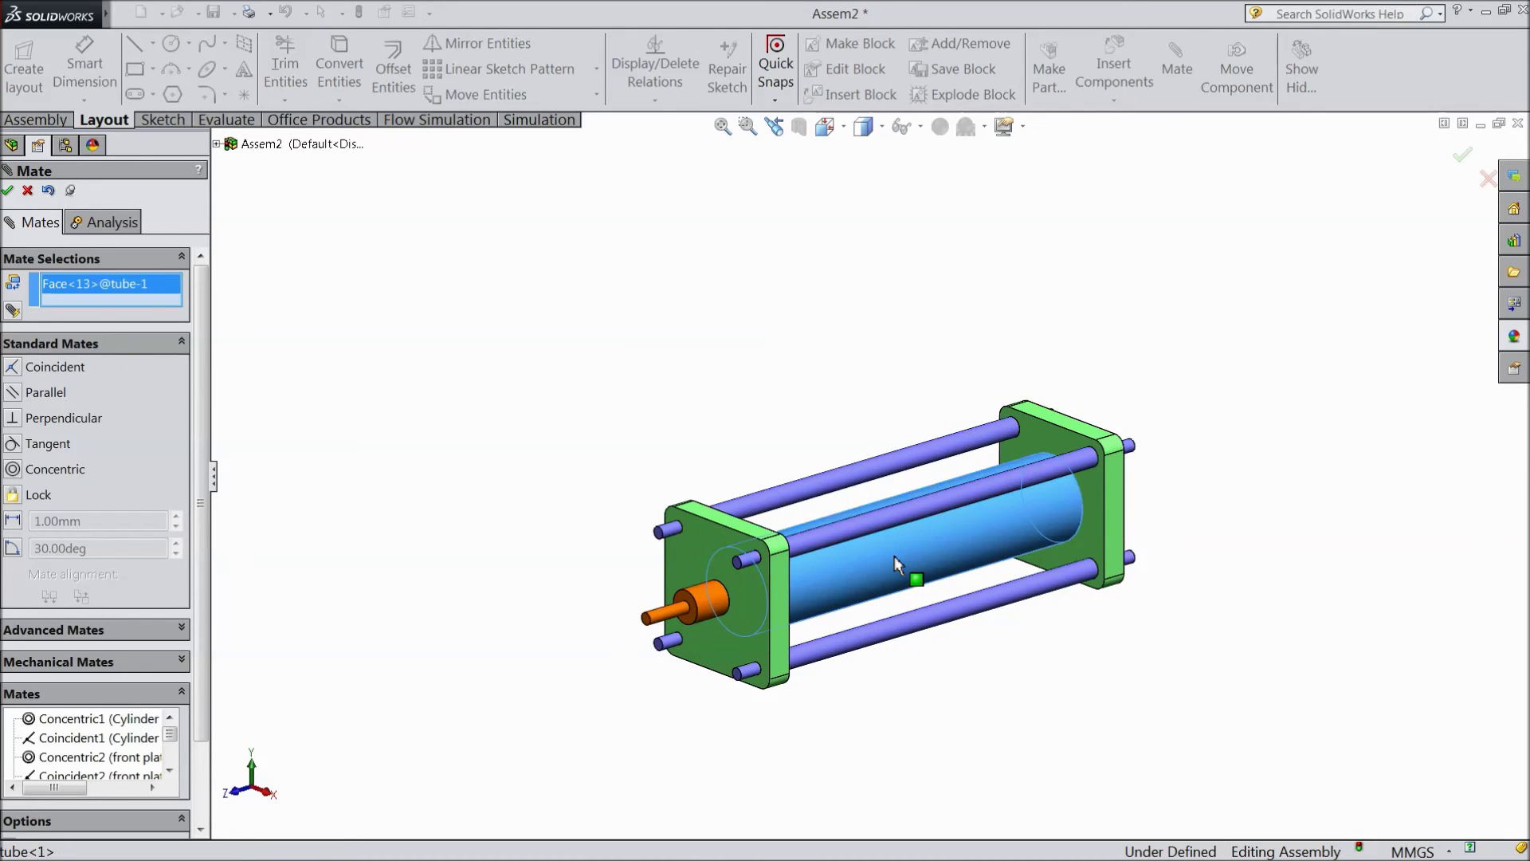
right_click(894, 557)
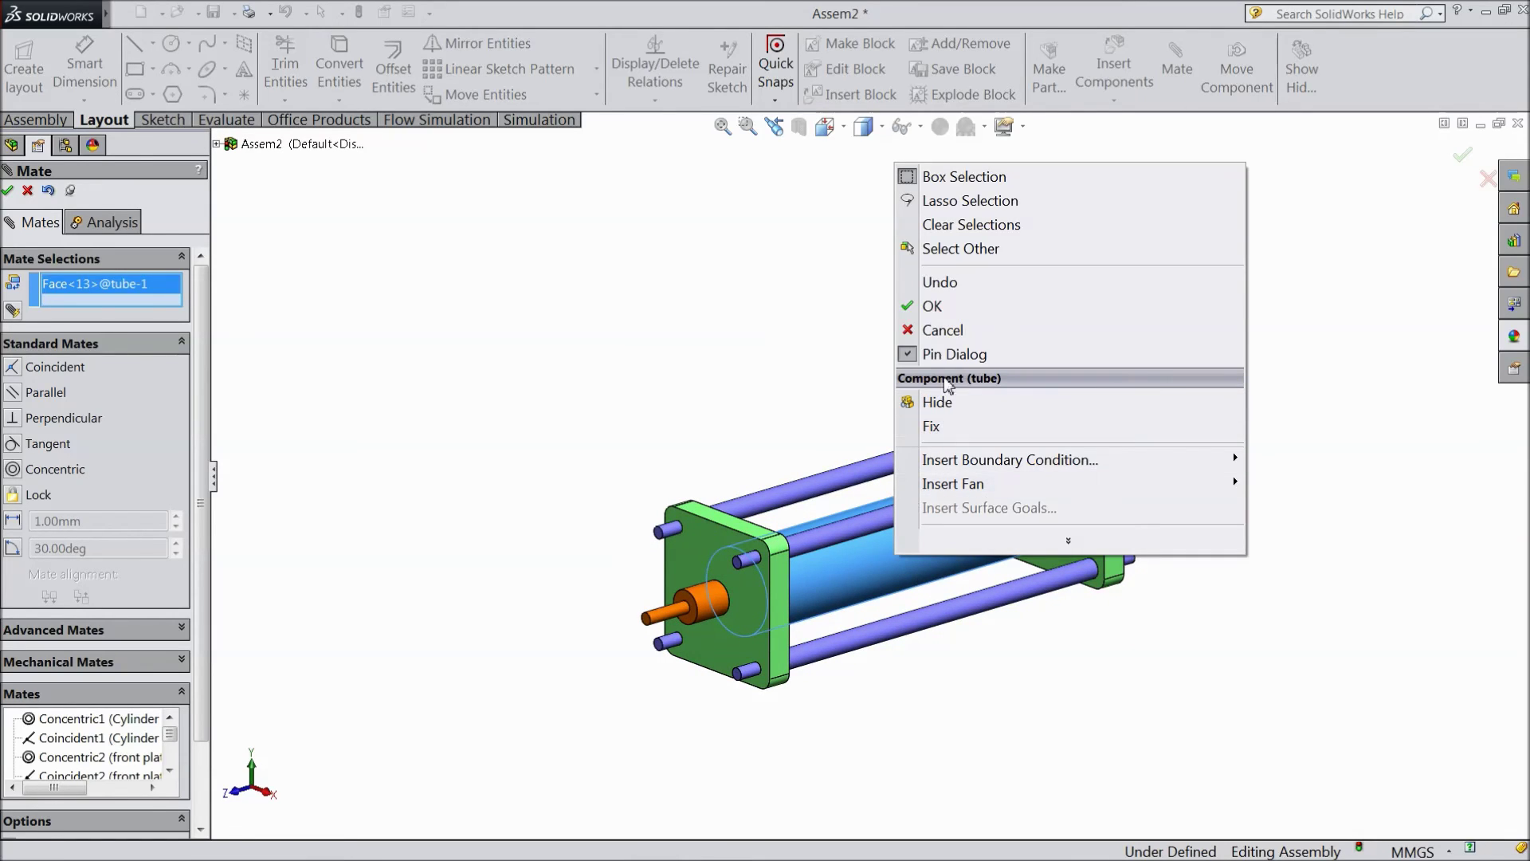
click(7, 192)
click(27, 191)
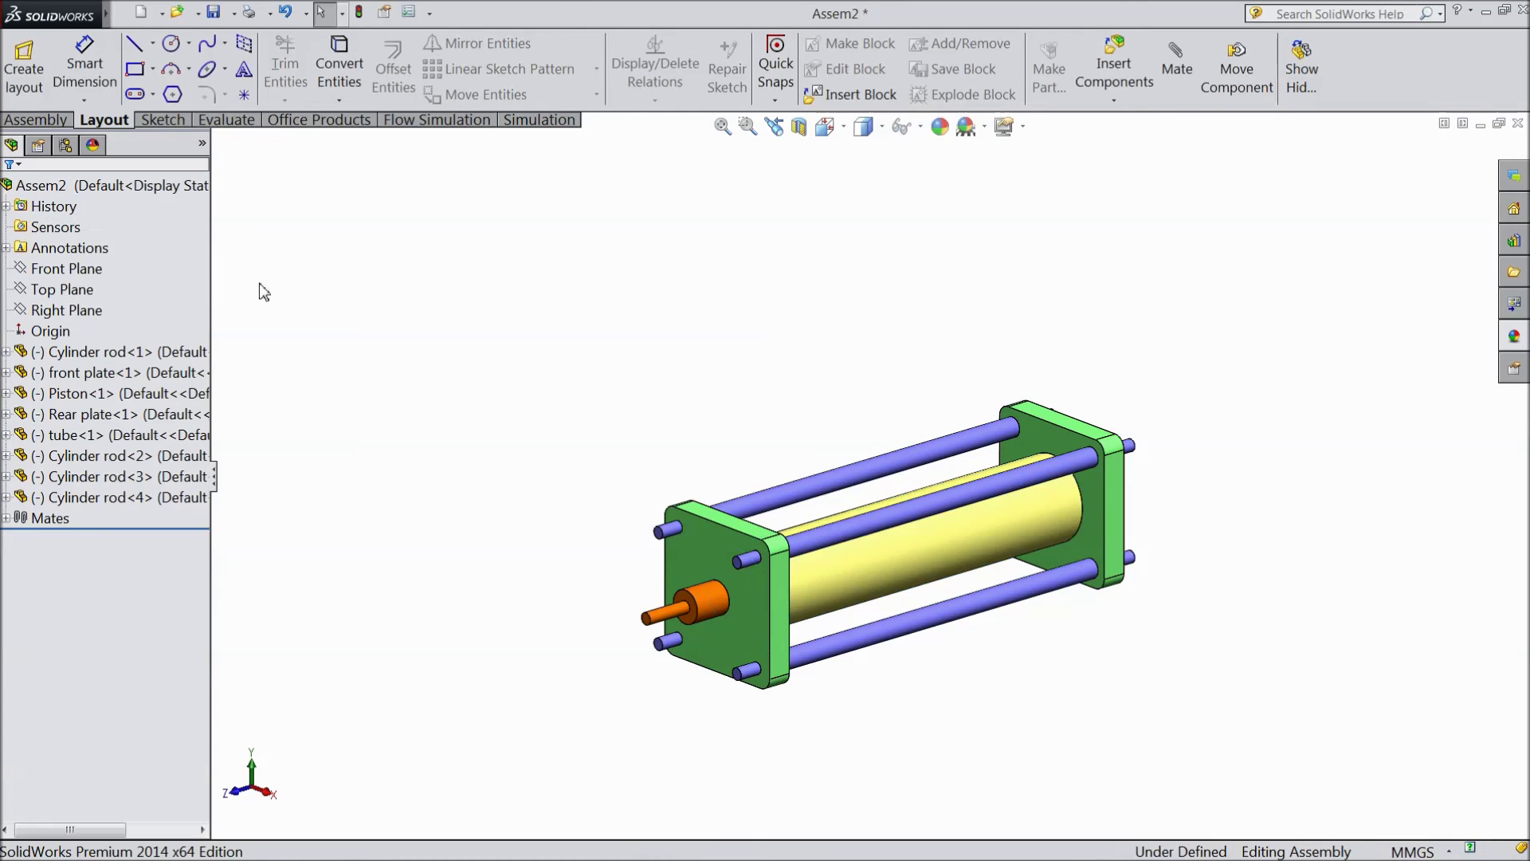
- Fix the tube in place, check it won't move, and pull the piston out
click(936, 569)
right_click(917, 552)
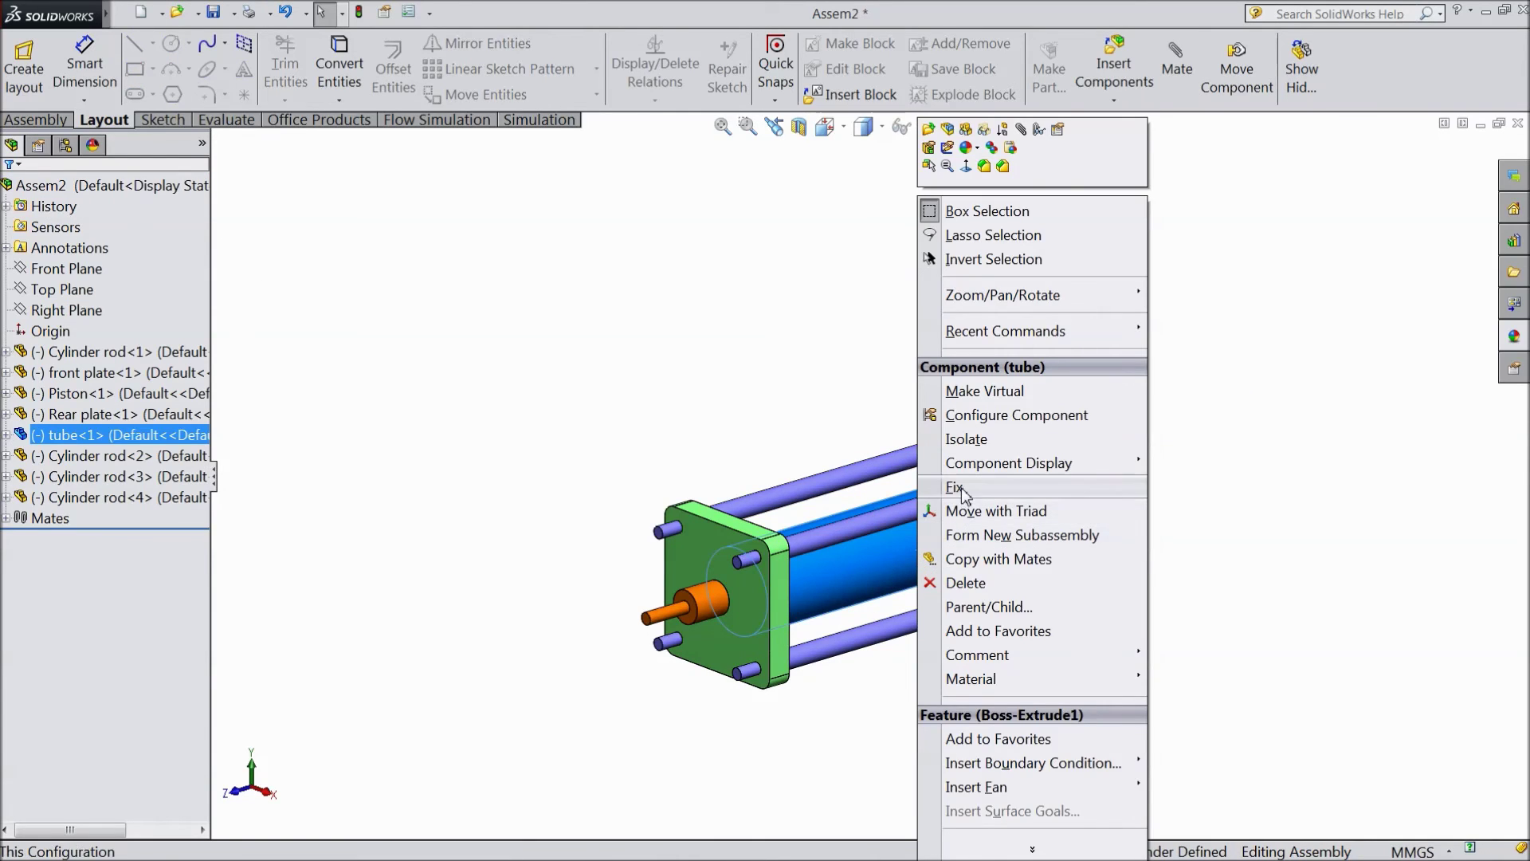
click(963, 488)
mouse_move(929, 554)
mouse_down()
mouse_move(895, 536)
mouse_move(912, 554)
mouse_up()
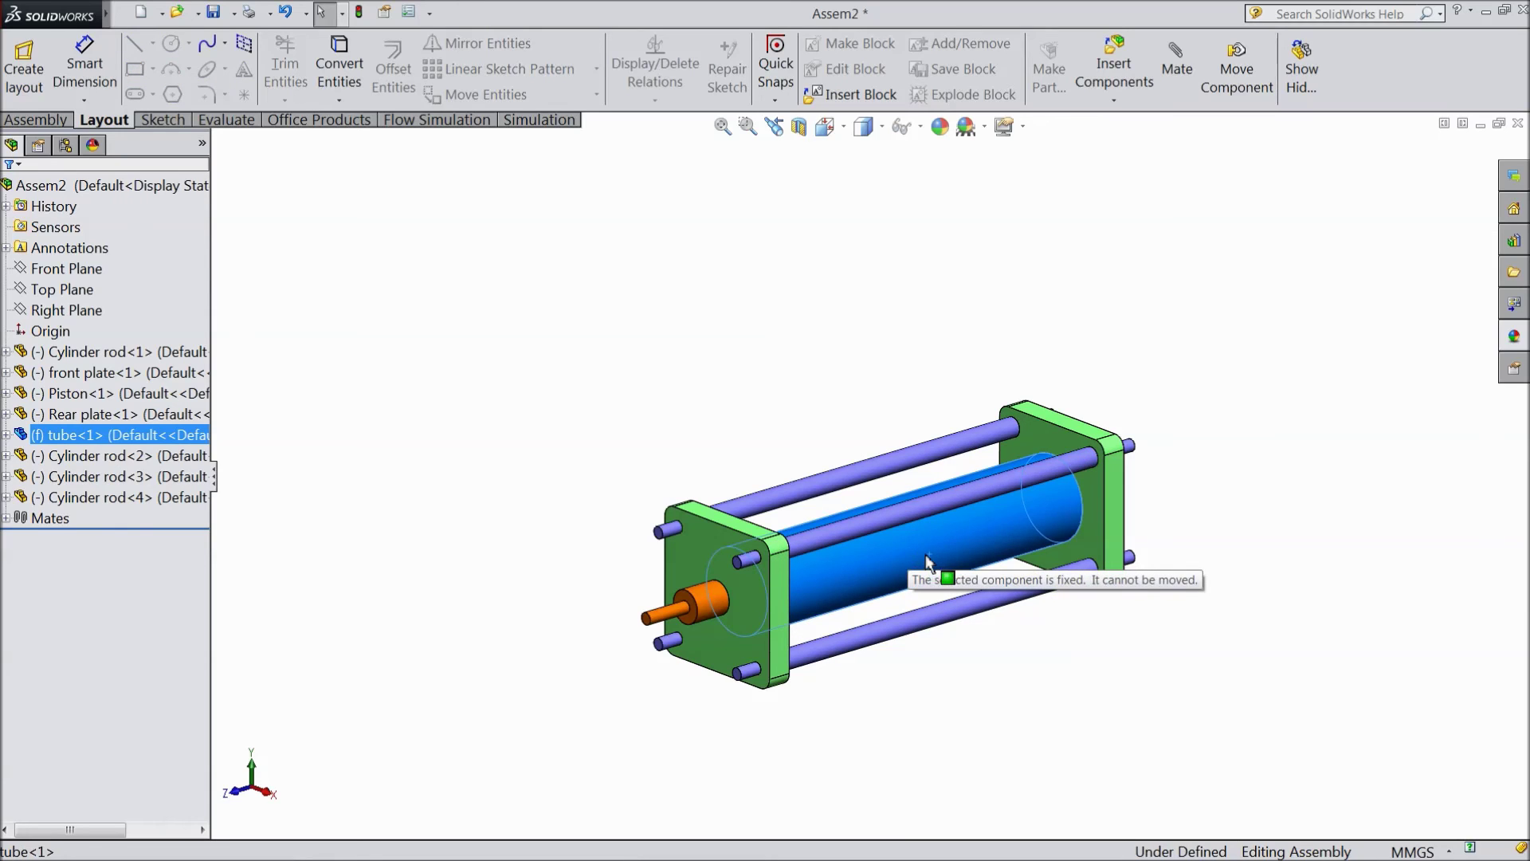
drag(704, 615, 620, 596)
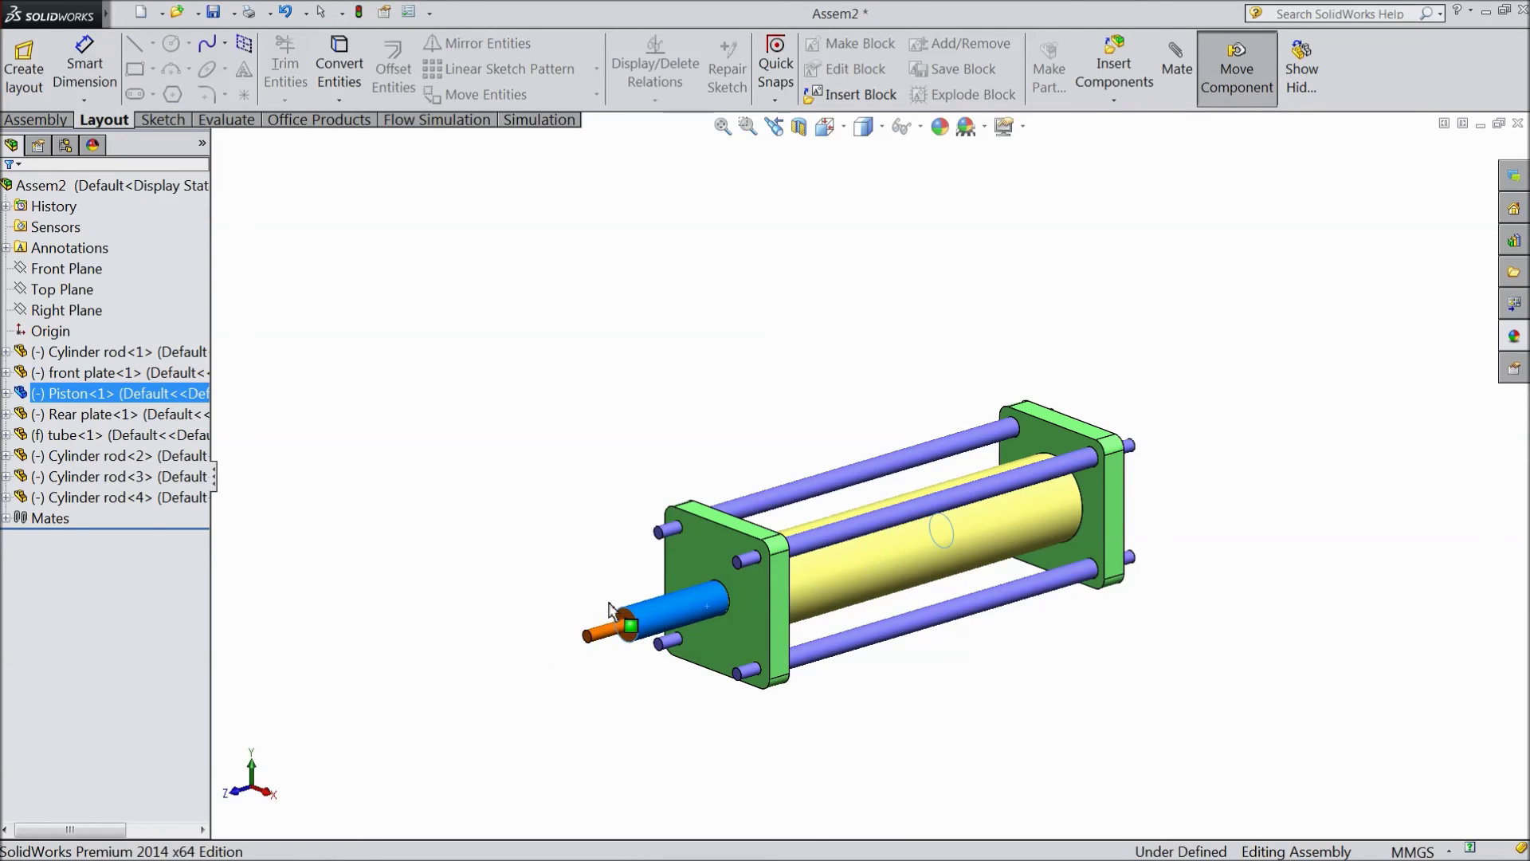
- Make the tube transparent via Change Transparency and slide the piston through its stroke
click(871, 563)
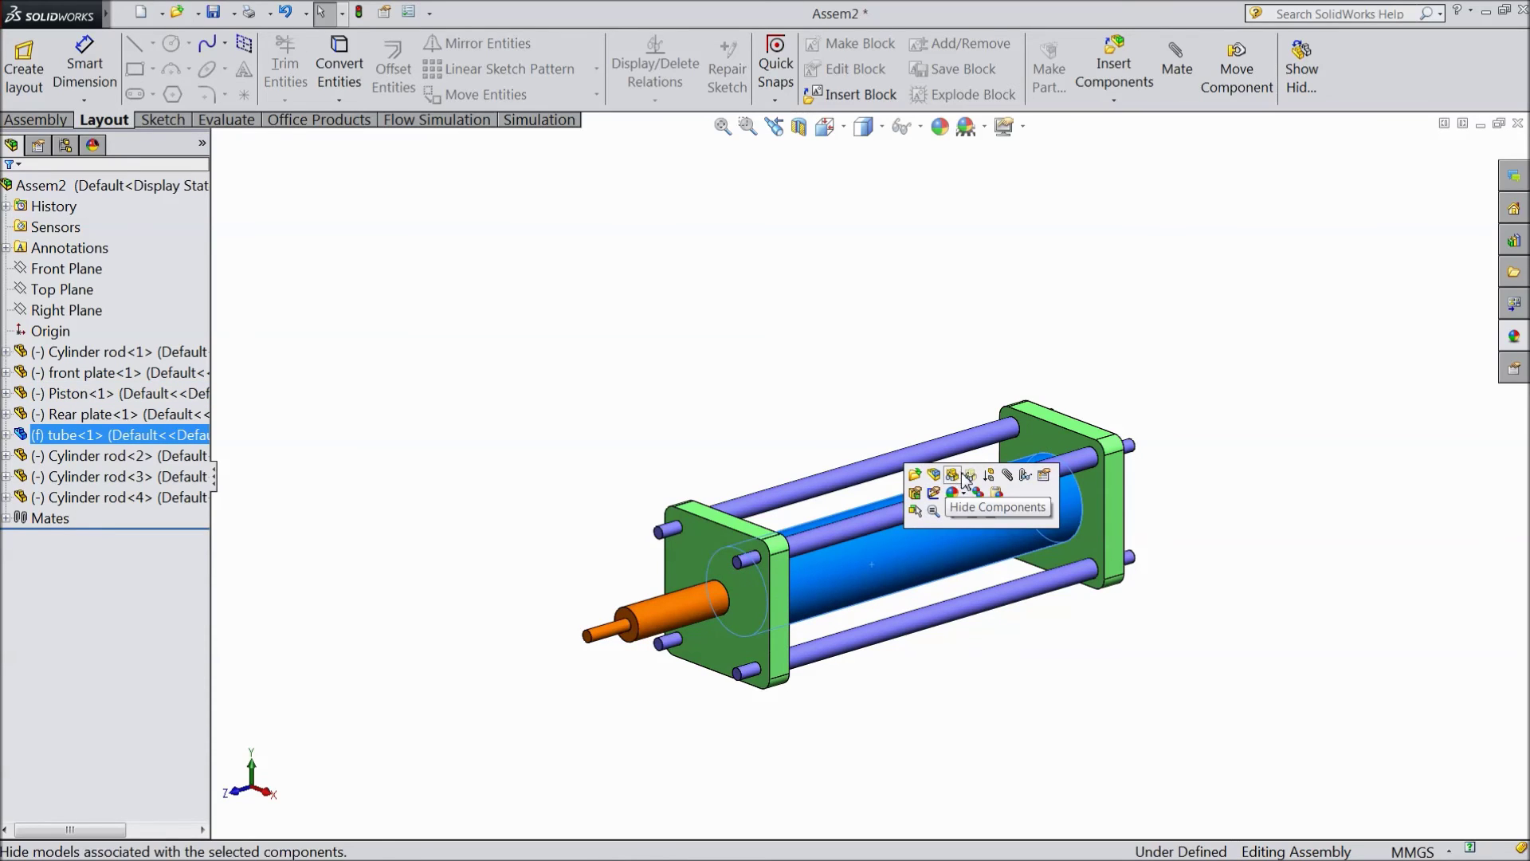
click(970, 476)
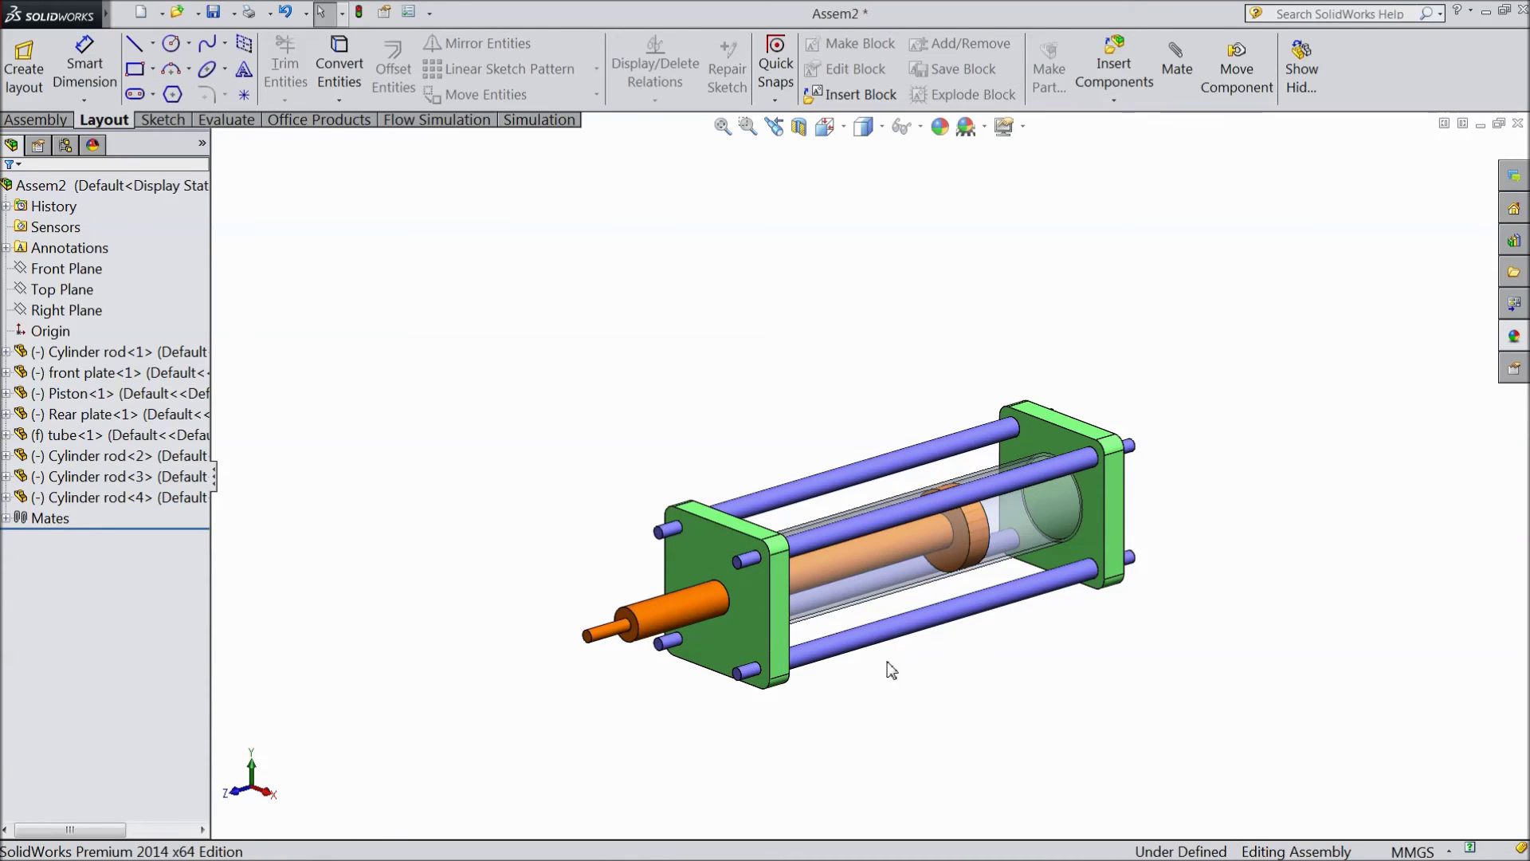
scroll(967, 648, down, 3)
drag(540, 575, 442, 514)
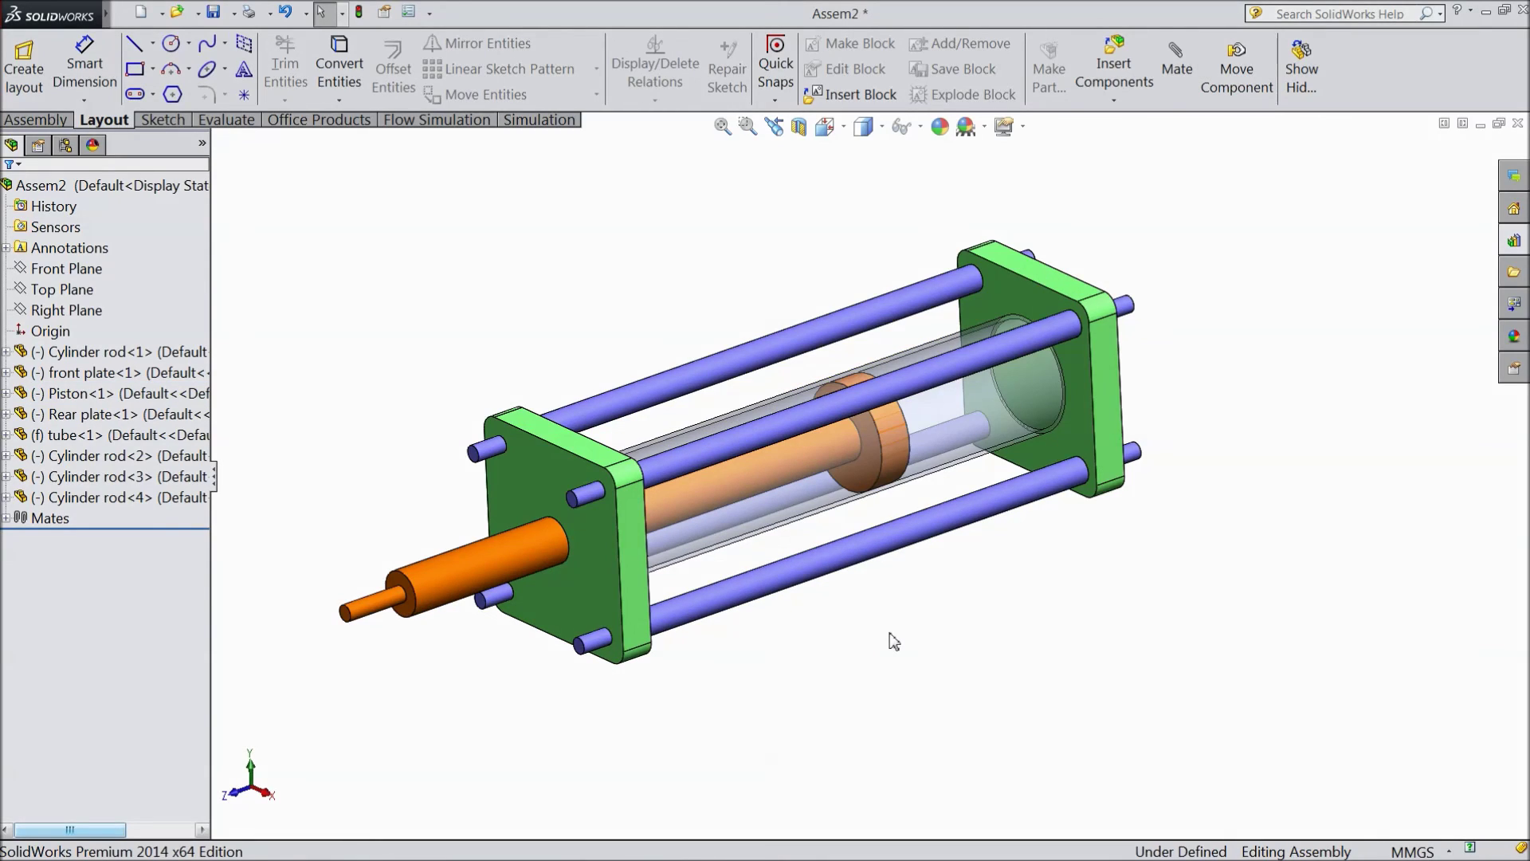
mouse_move(893, 641)
middle_down()
mouse_move(984, 608)
mouse_move(765, 642)
mouse_move(935, 612)
mouse_move(885, 622)
middle_up()
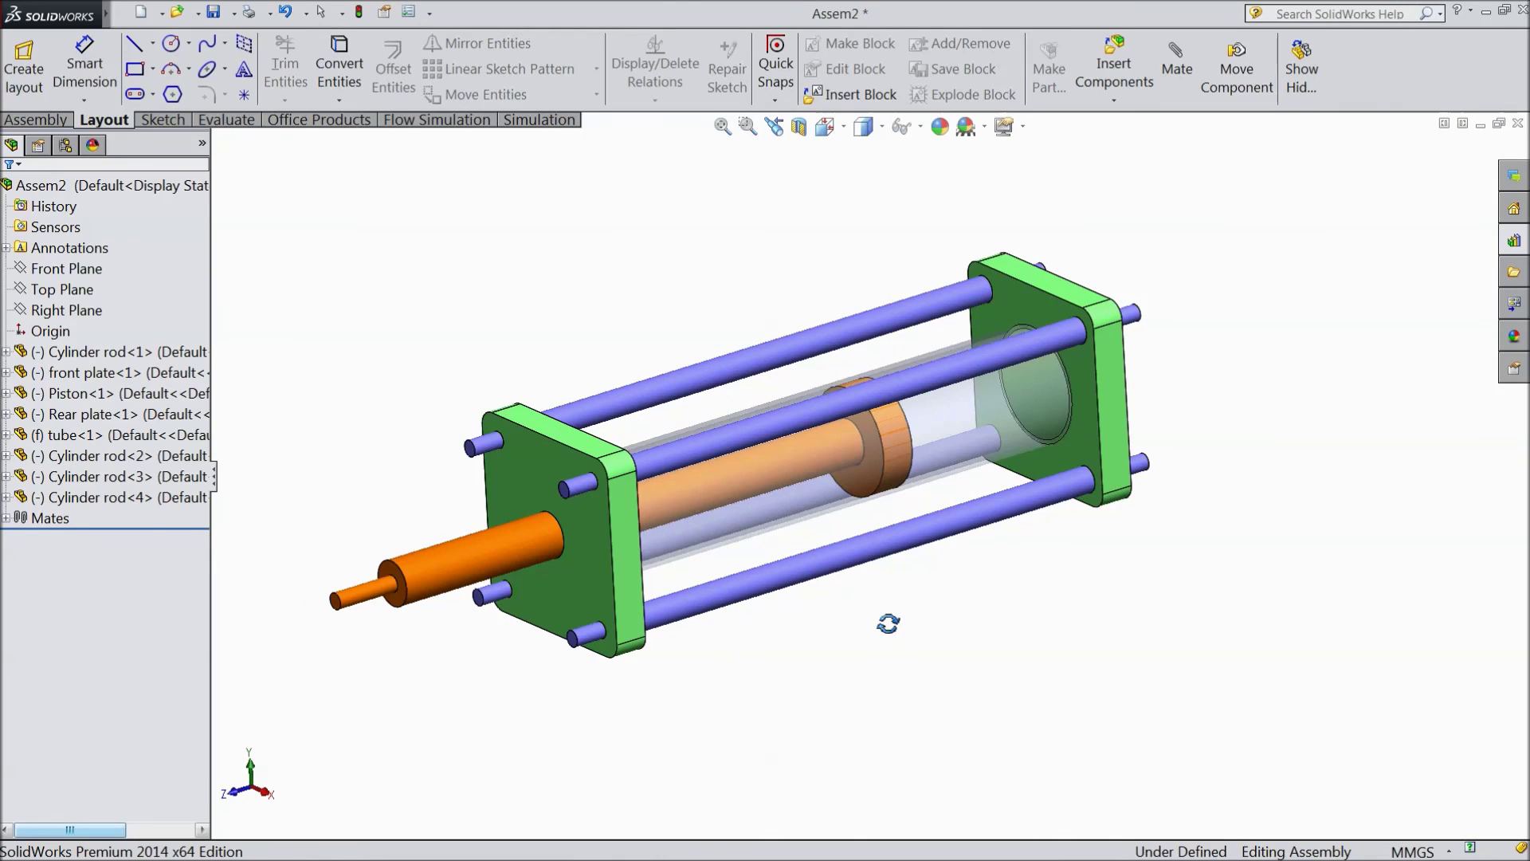
- Drag a Hex Nut from Toolbox > ANSI Inch > Nuts > Hex Nuts into the assembly
click(1514, 240)
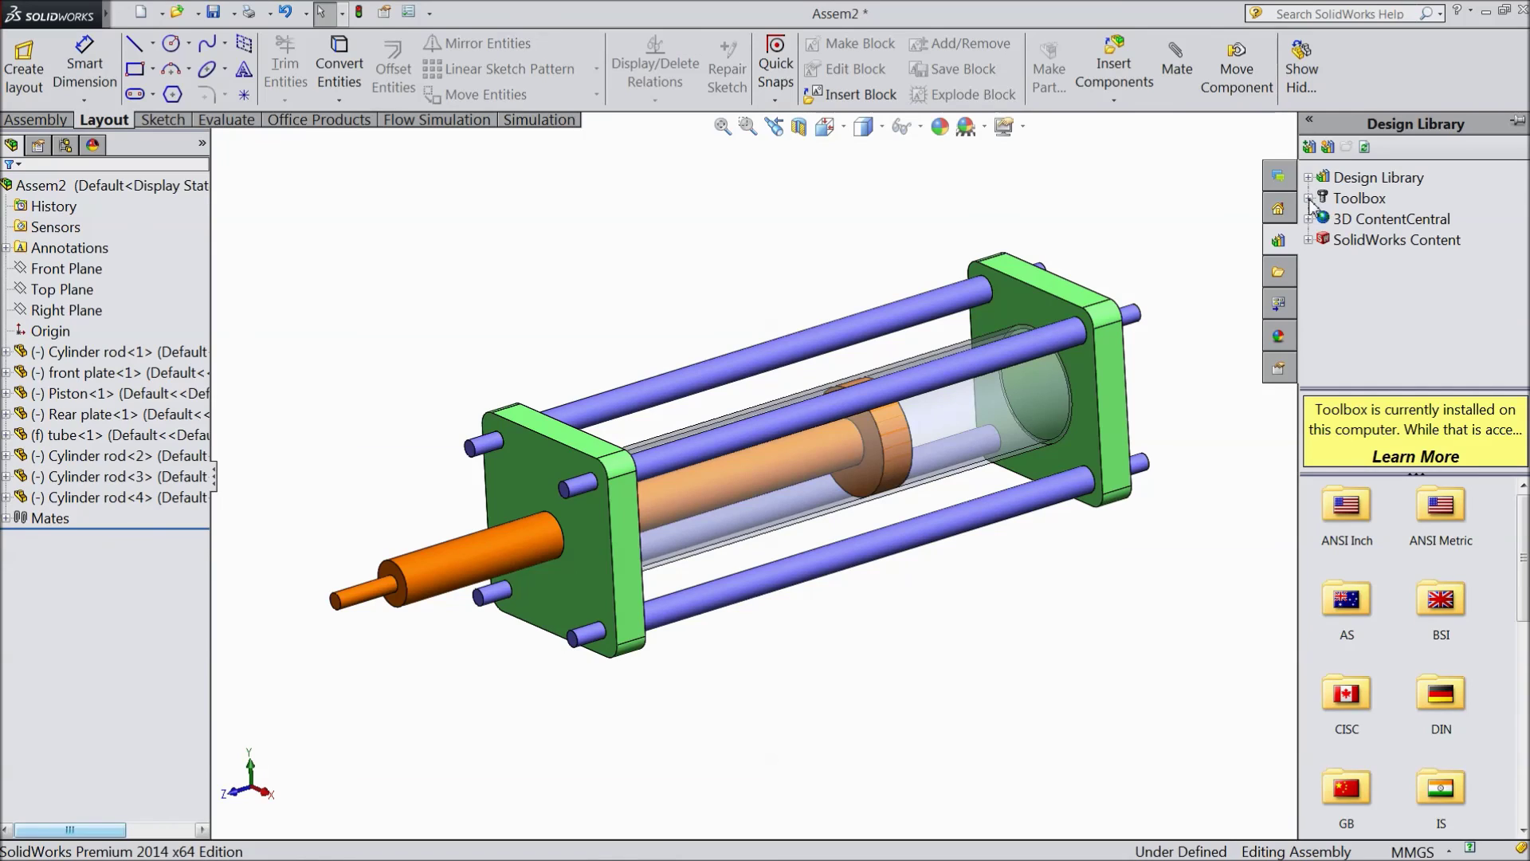
double_click(1345, 510)
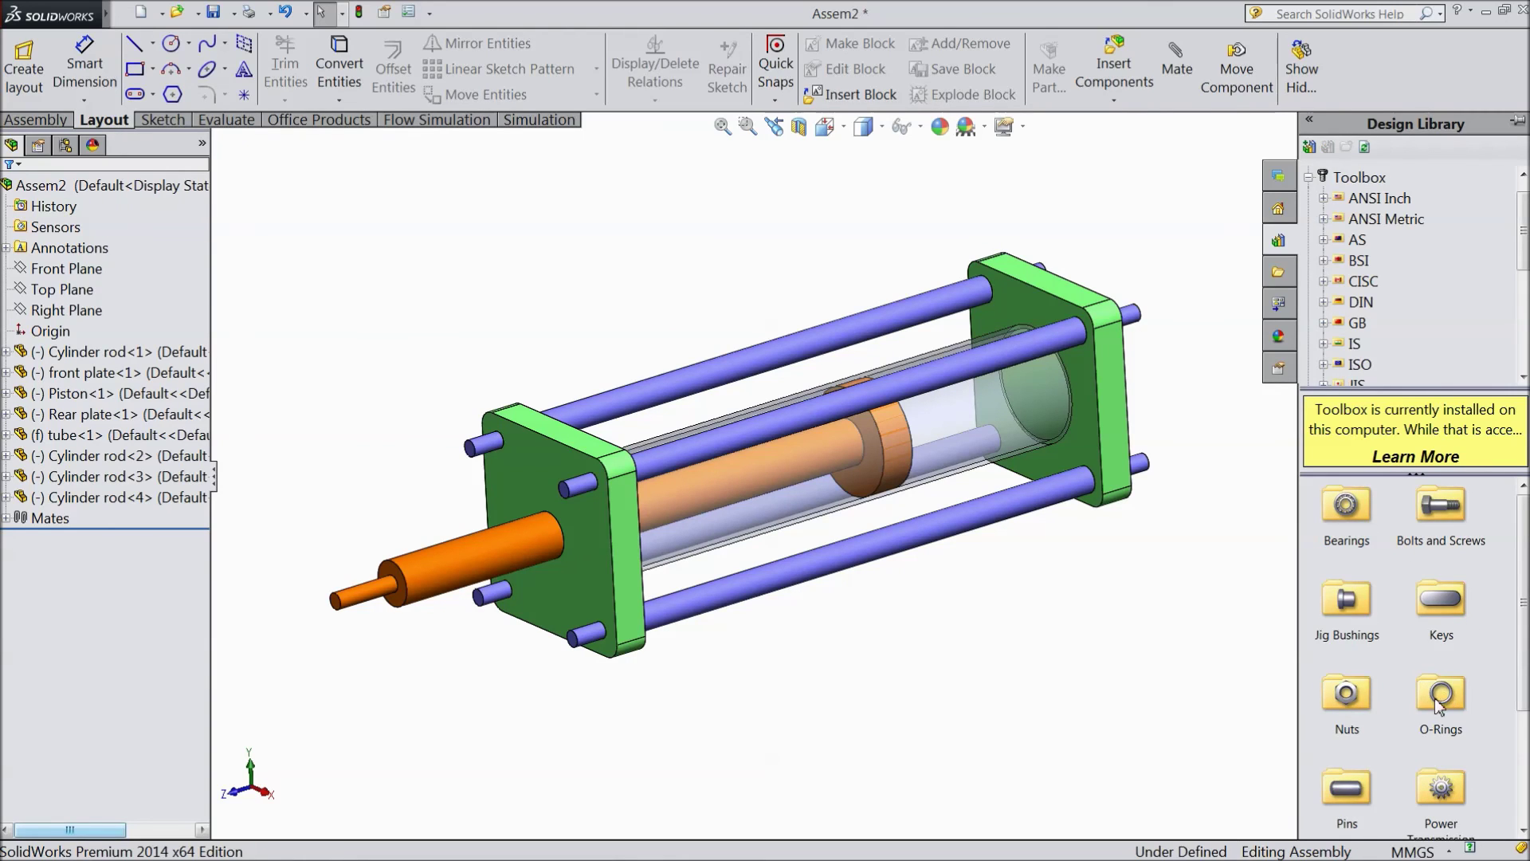
double_click(1347, 697)
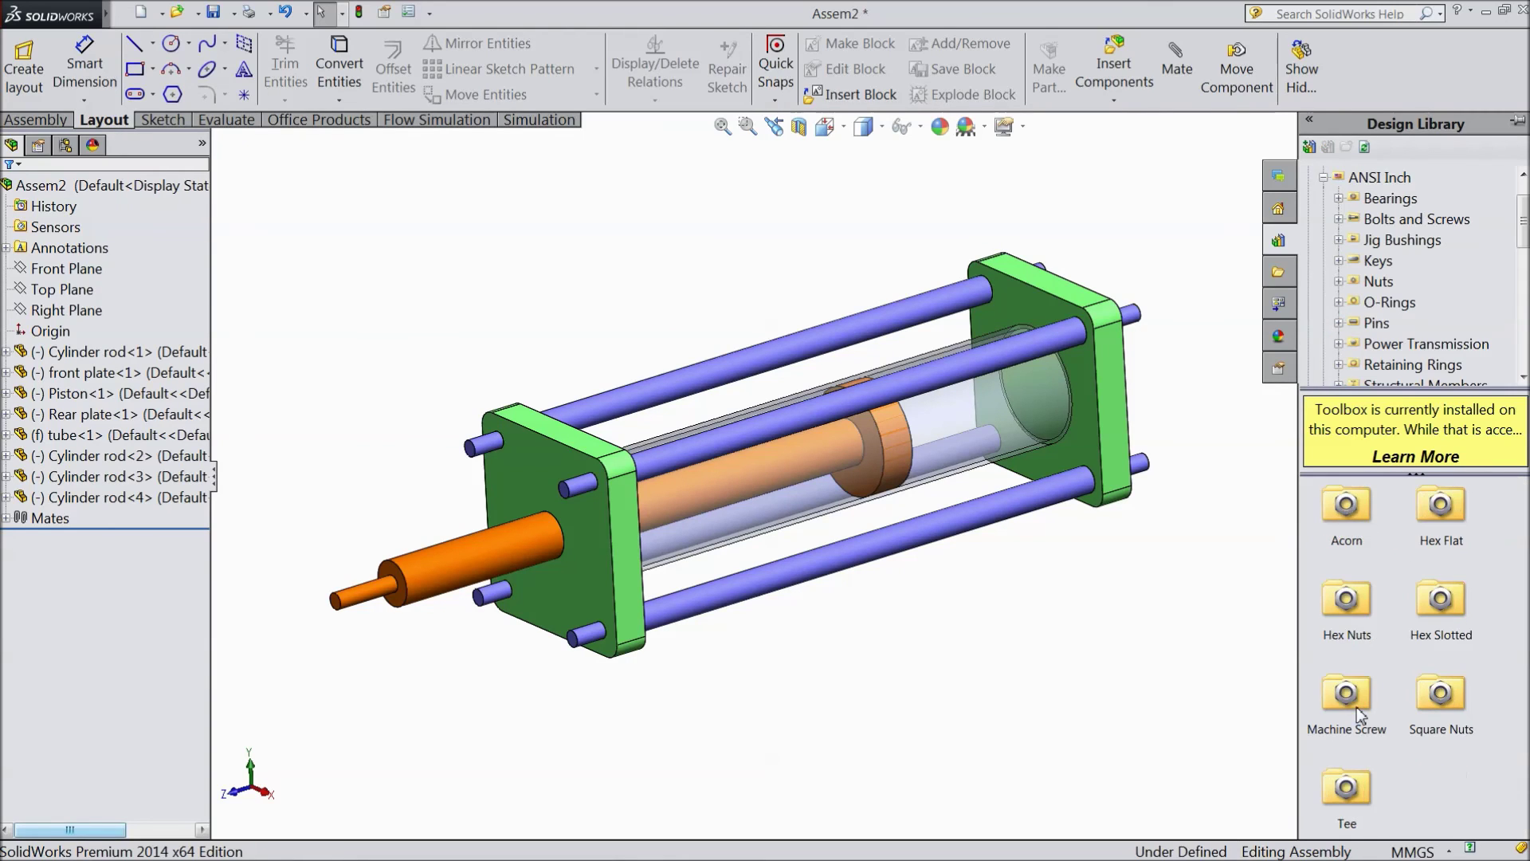
double_click(1346, 606)
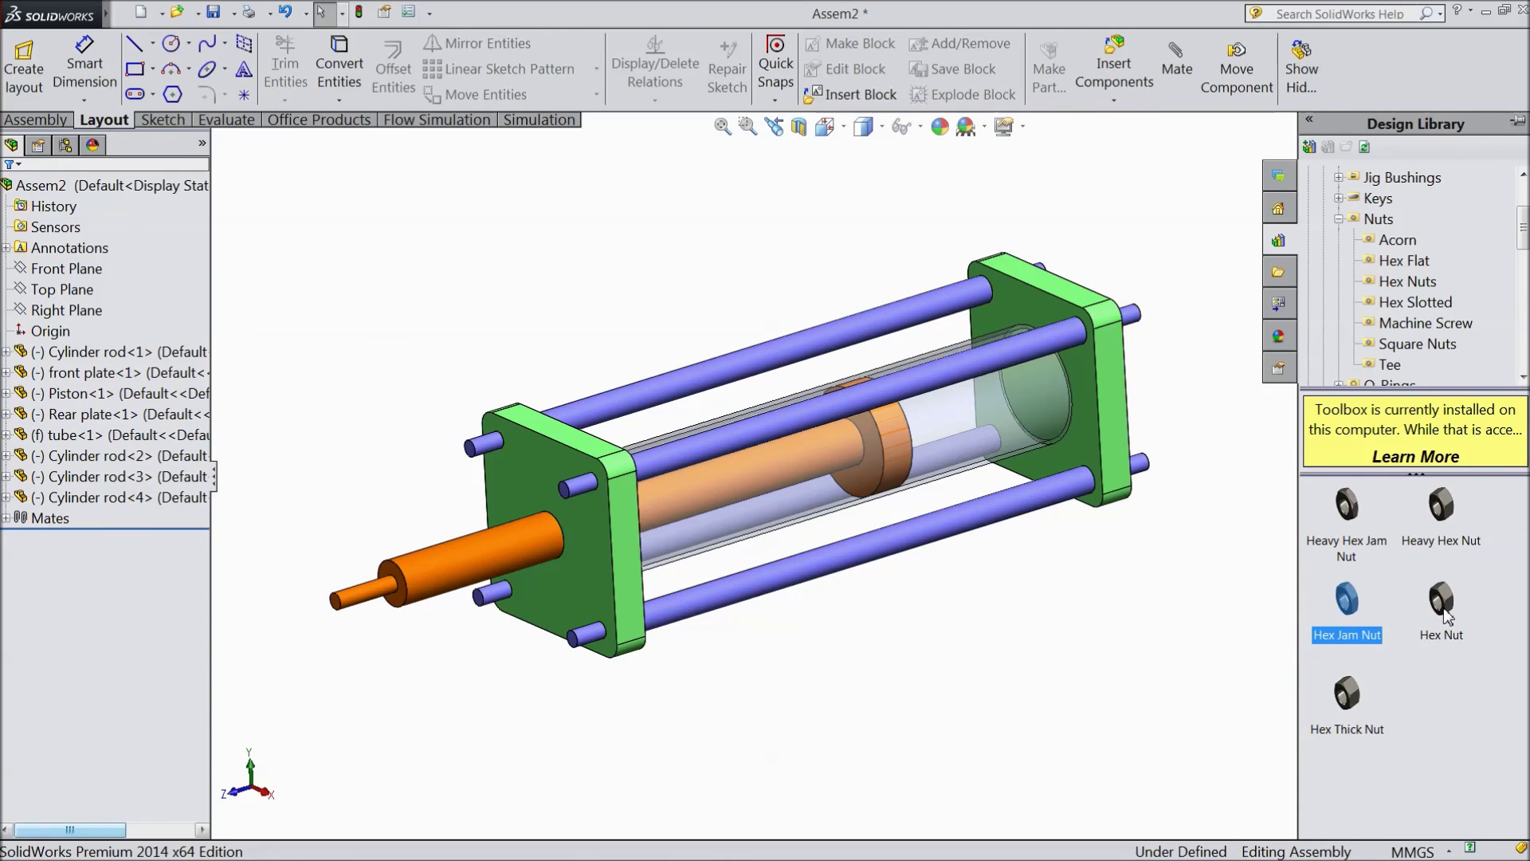
mouse_move(1447, 614)
drag(1446, 615, 407, 464)
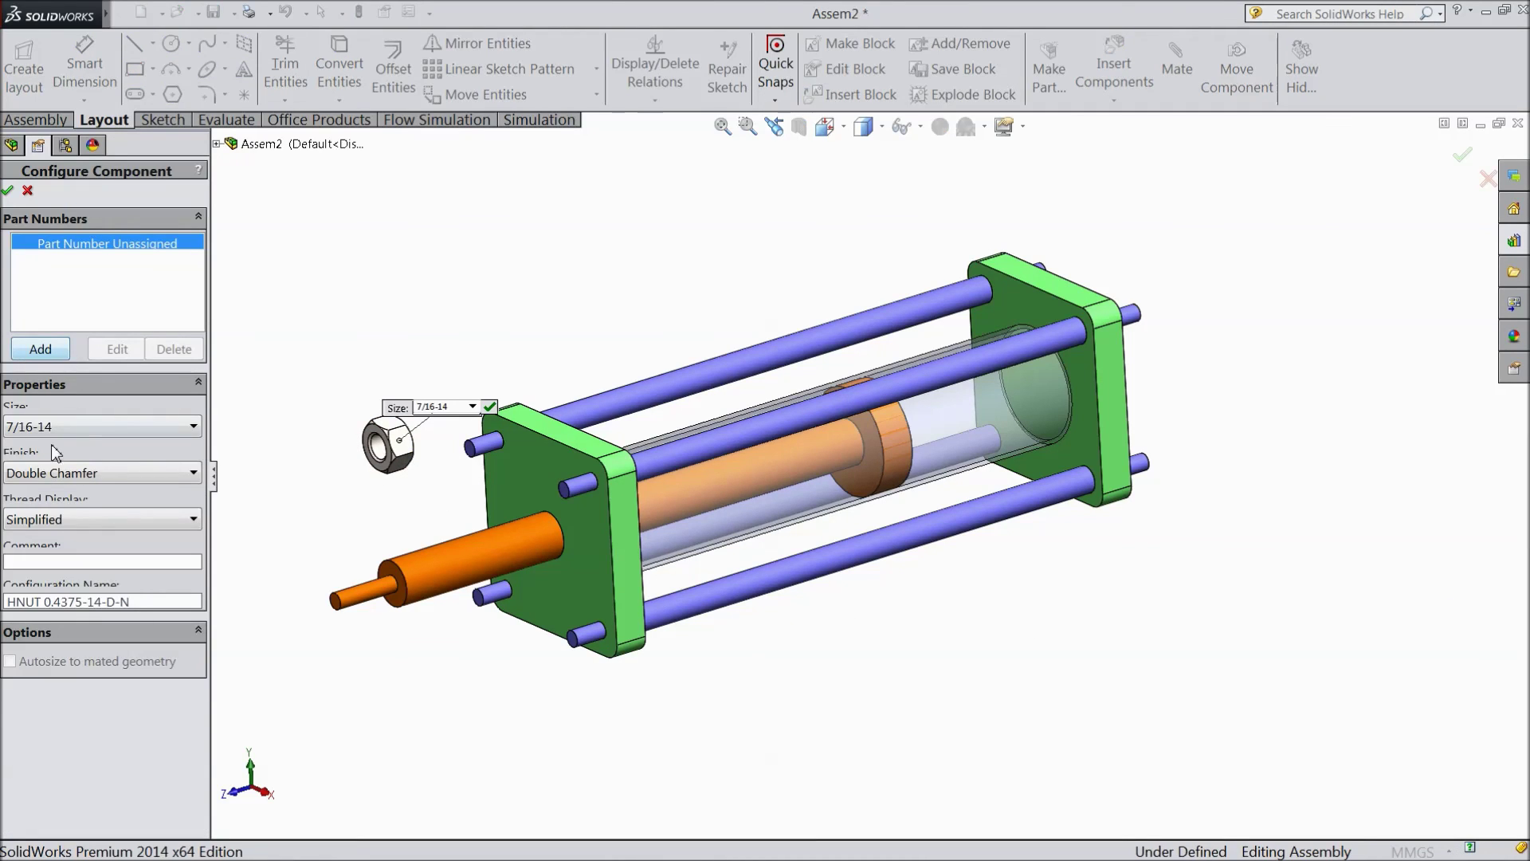
- Set the hex nut size to 1/4-28 (HNUT 0.2500-28-D-N) and accept it
click(40, 430)
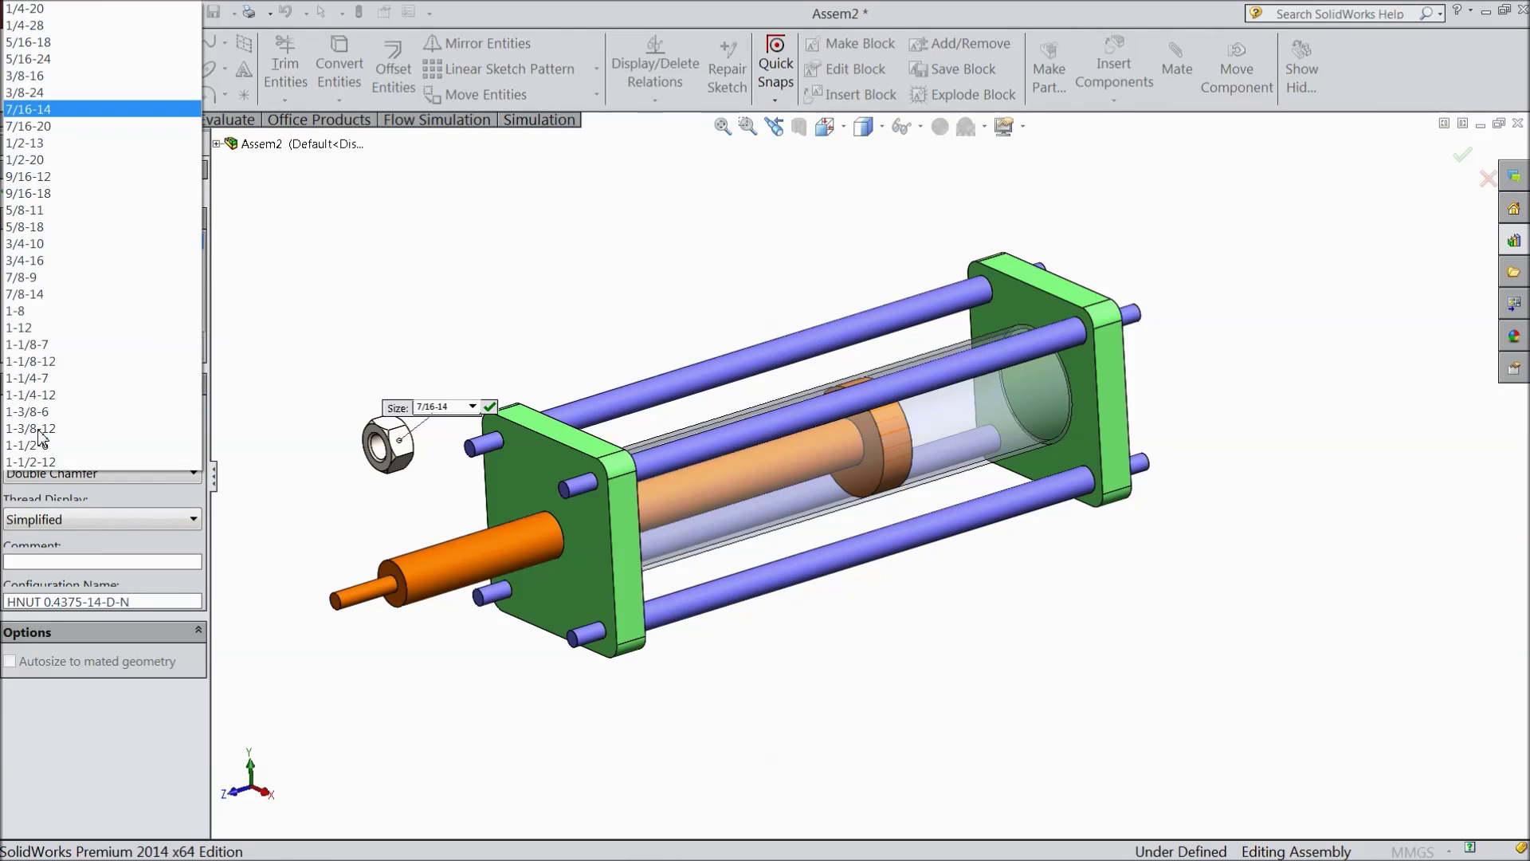
click(25, 25)
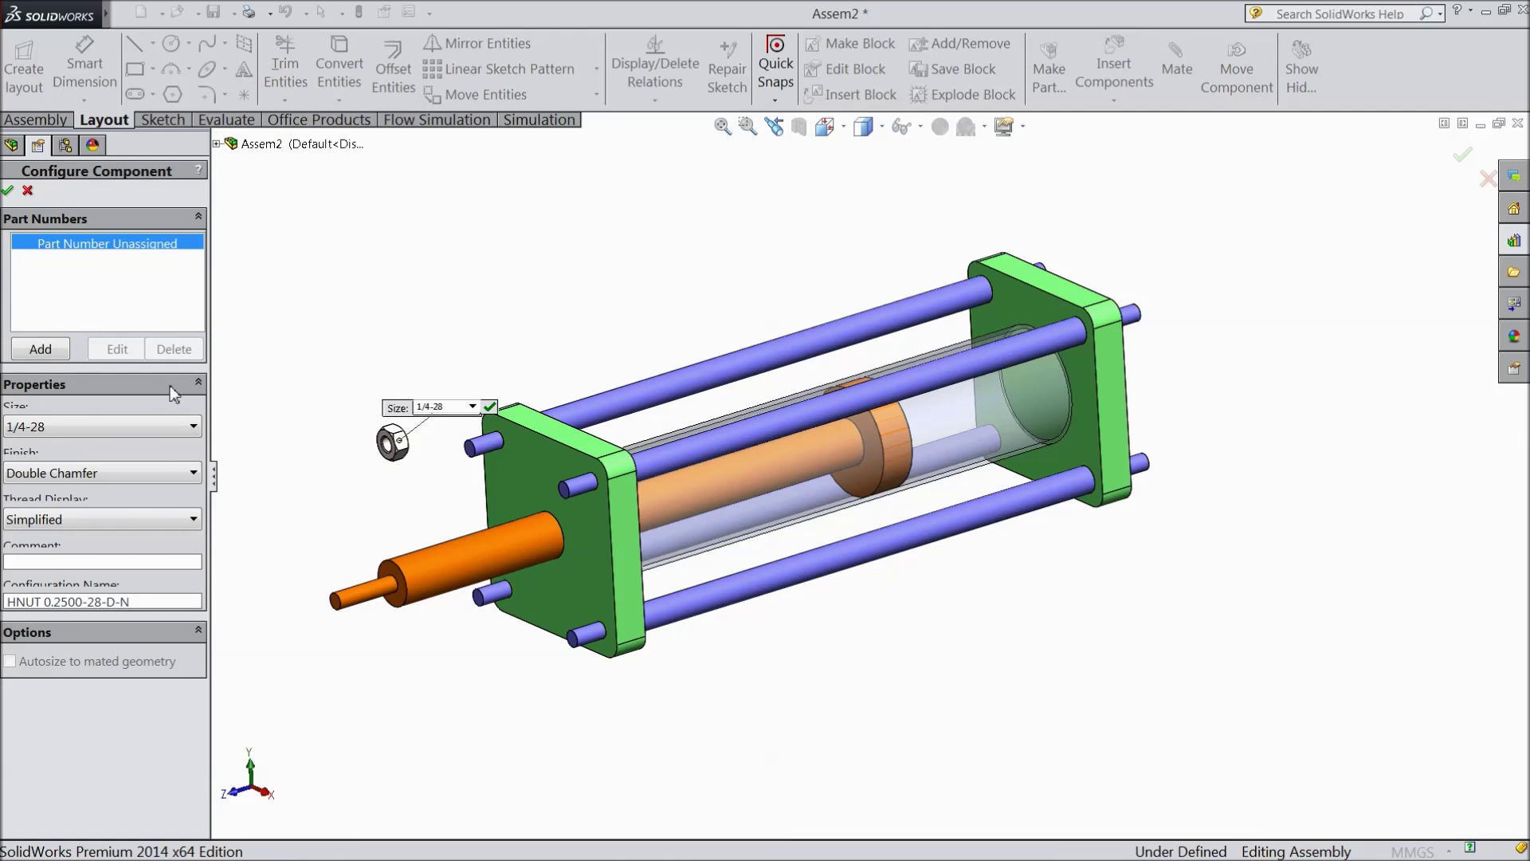
click(9, 192)
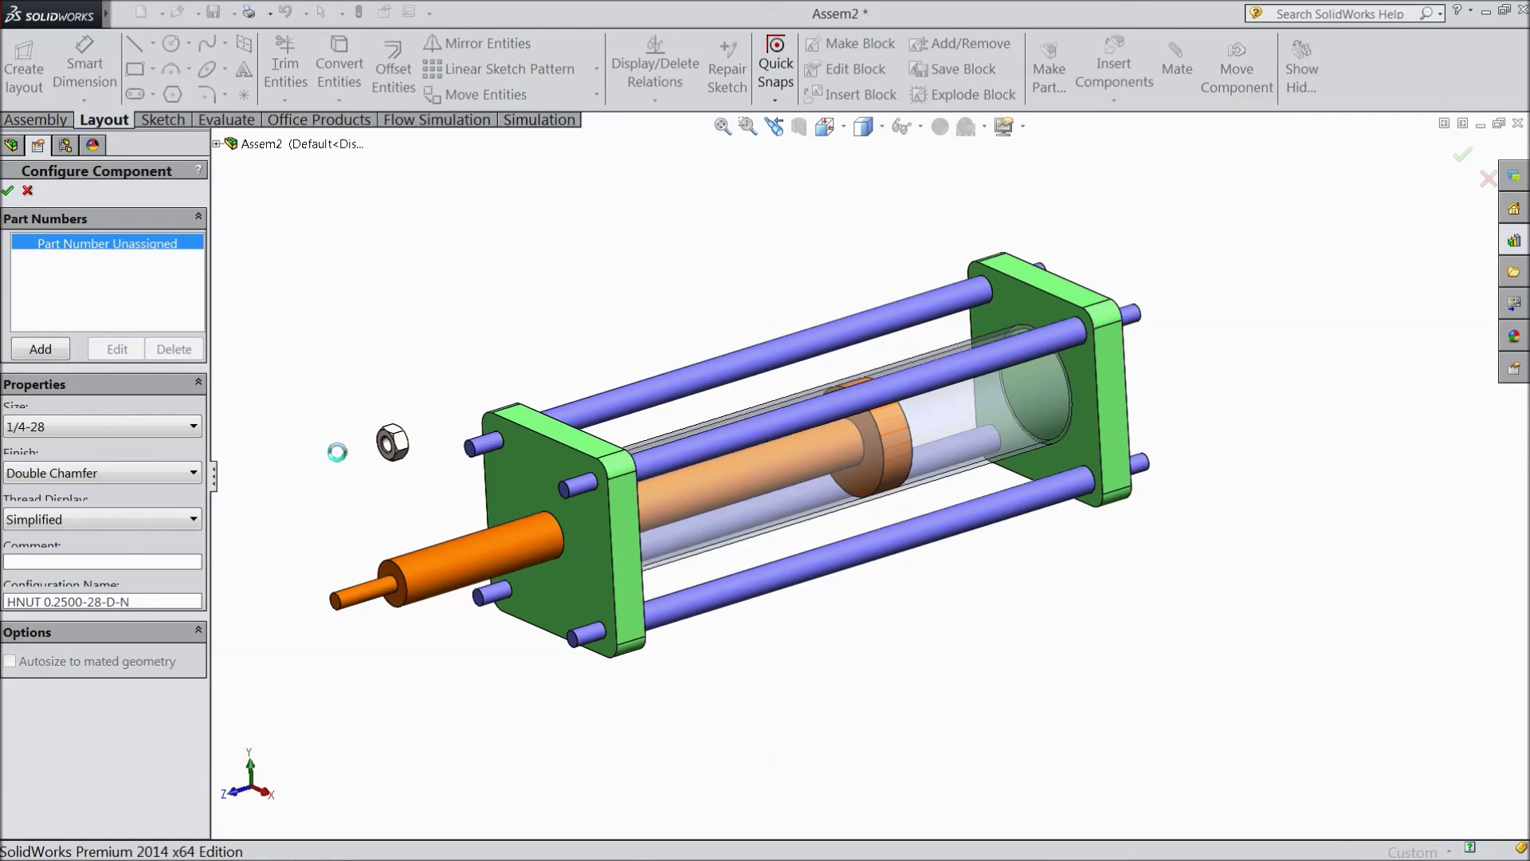
scroll(558, 450, down, 5)
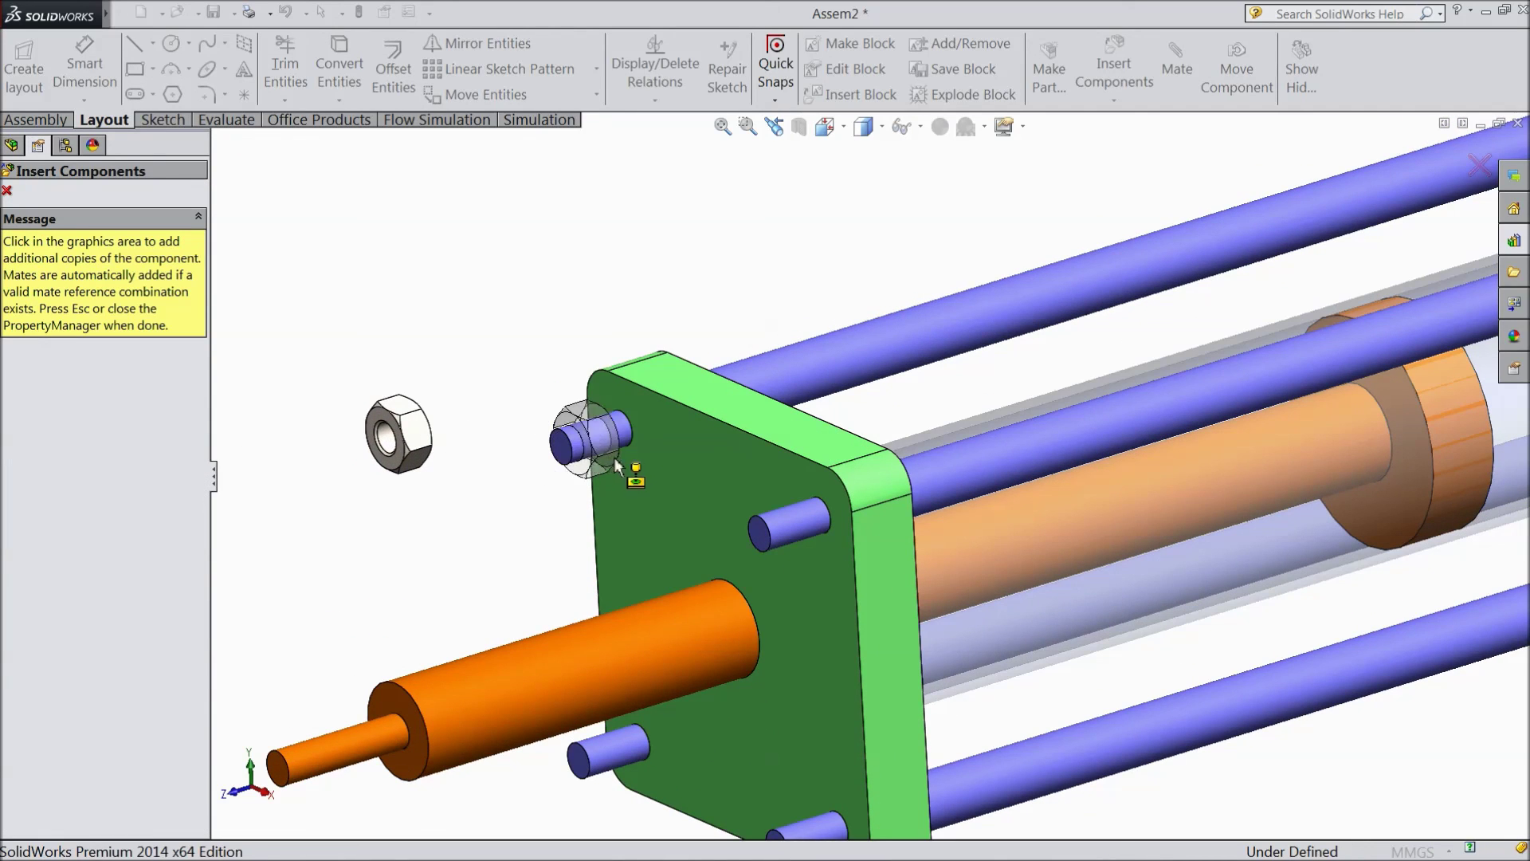
- Place hex nuts on all four tie-rod ends at the front plate
click(618, 456)
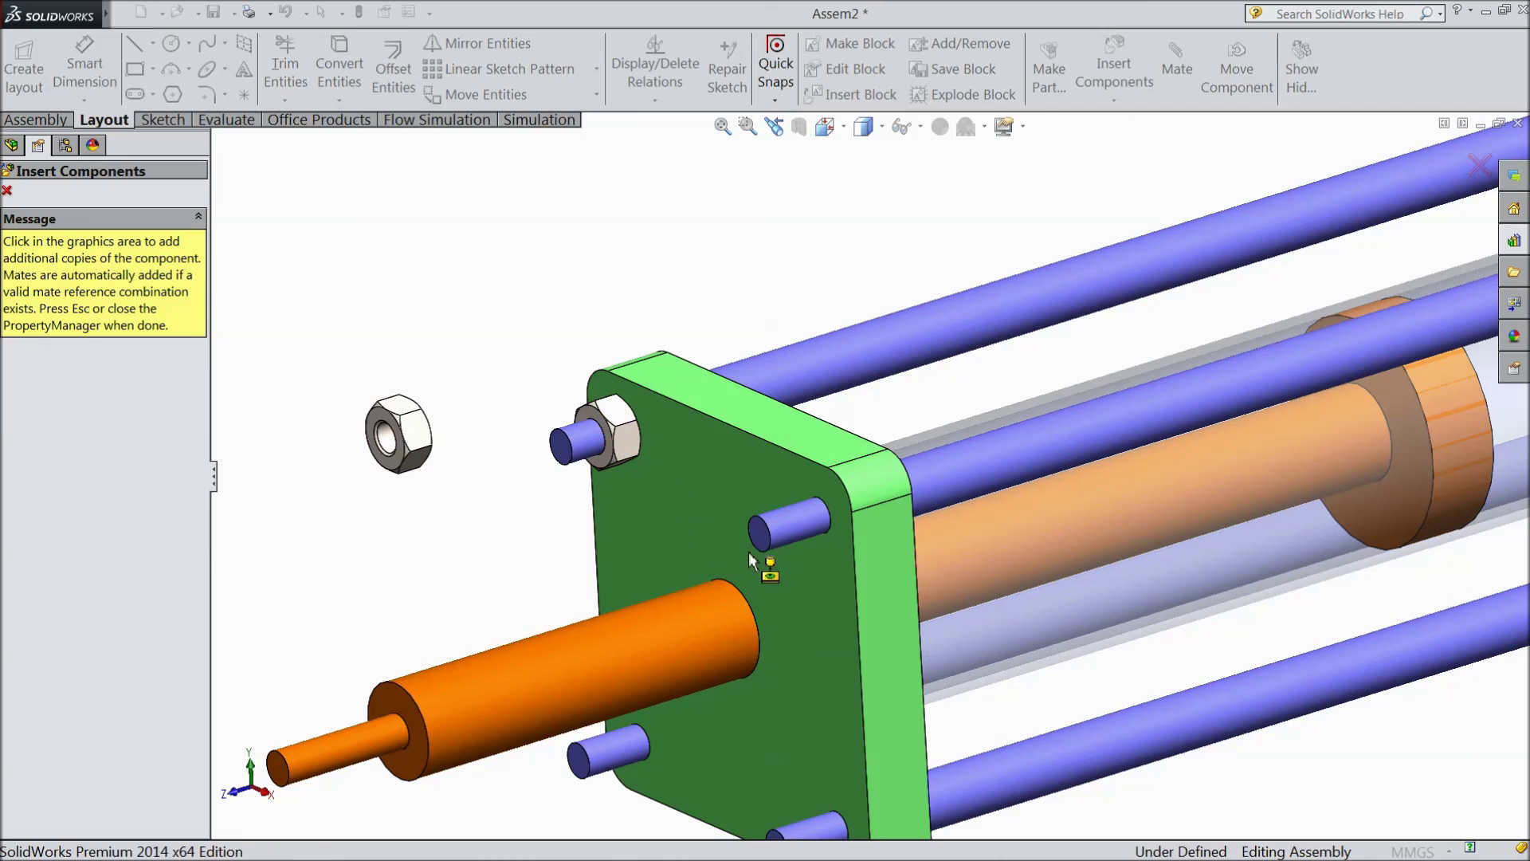
click(786, 552)
scroll(789, 606, up, 3)
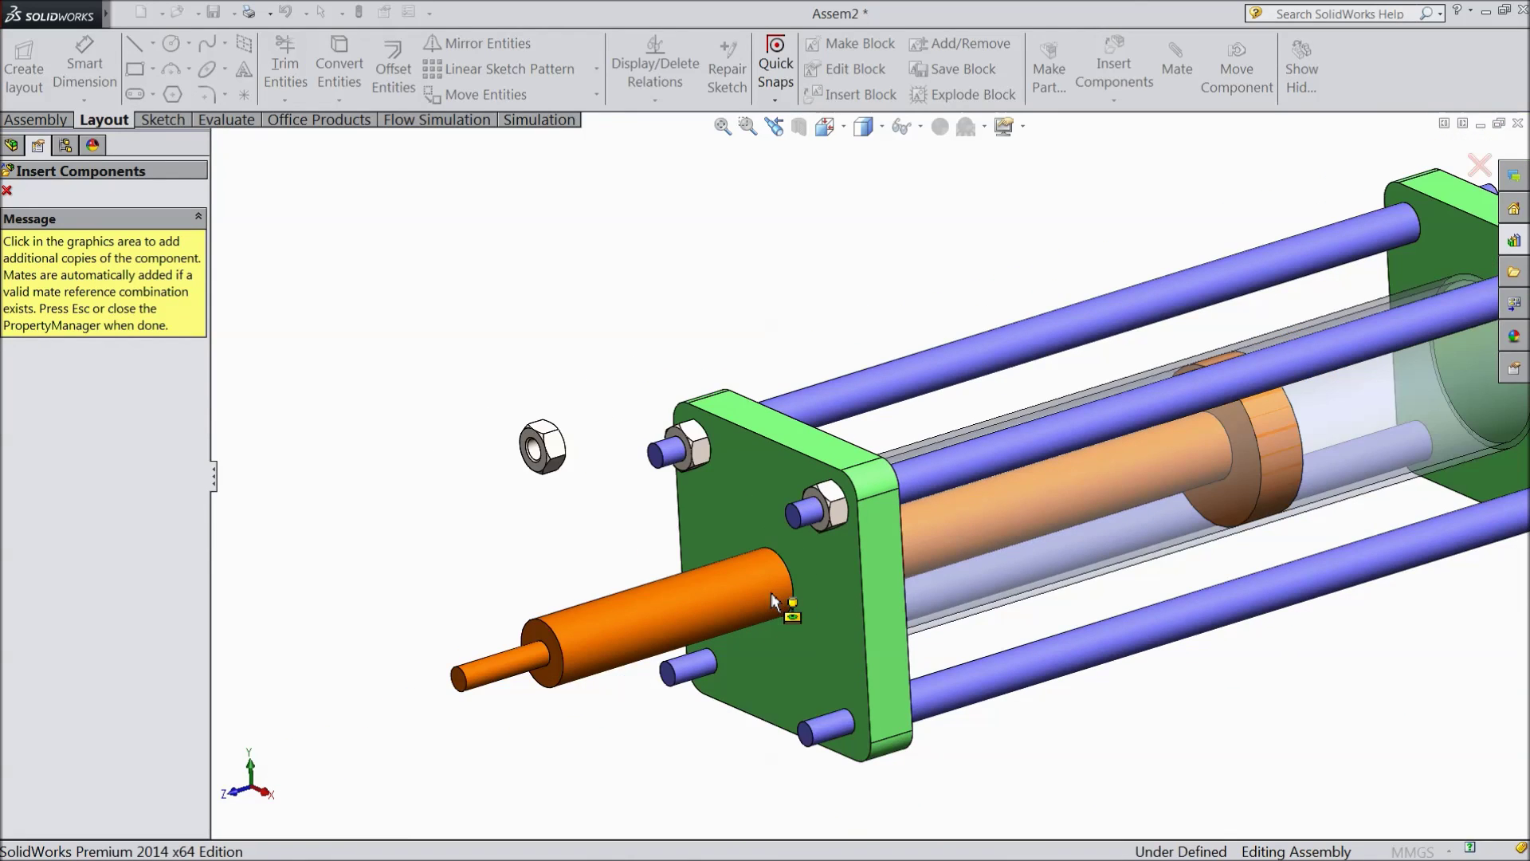
scroll(825, 722, down, 2)
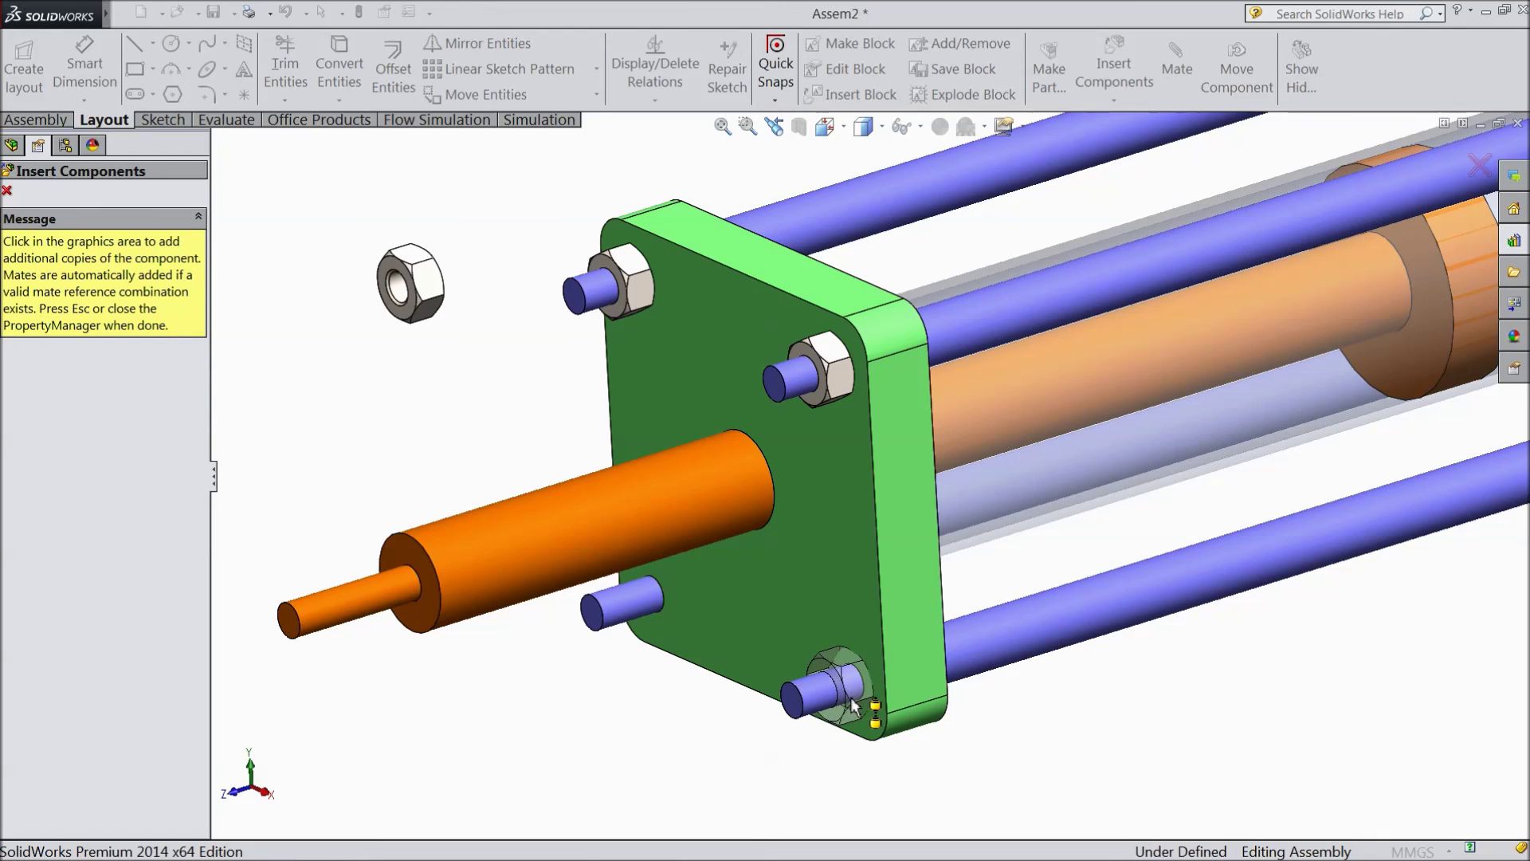
click(851, 700)
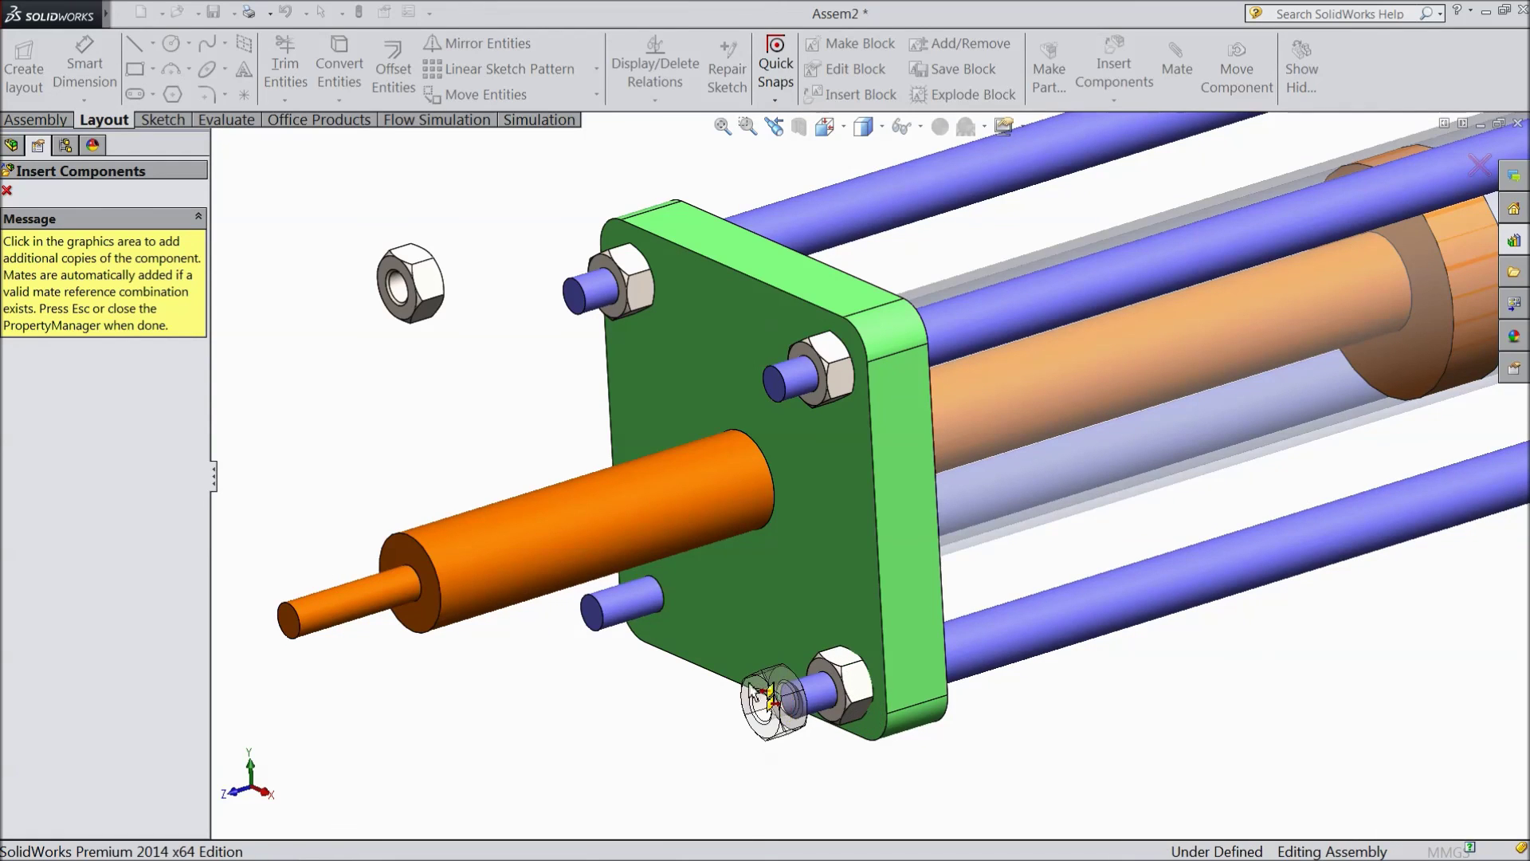
click(663, 610)
scroll(608, 666, up, 4)
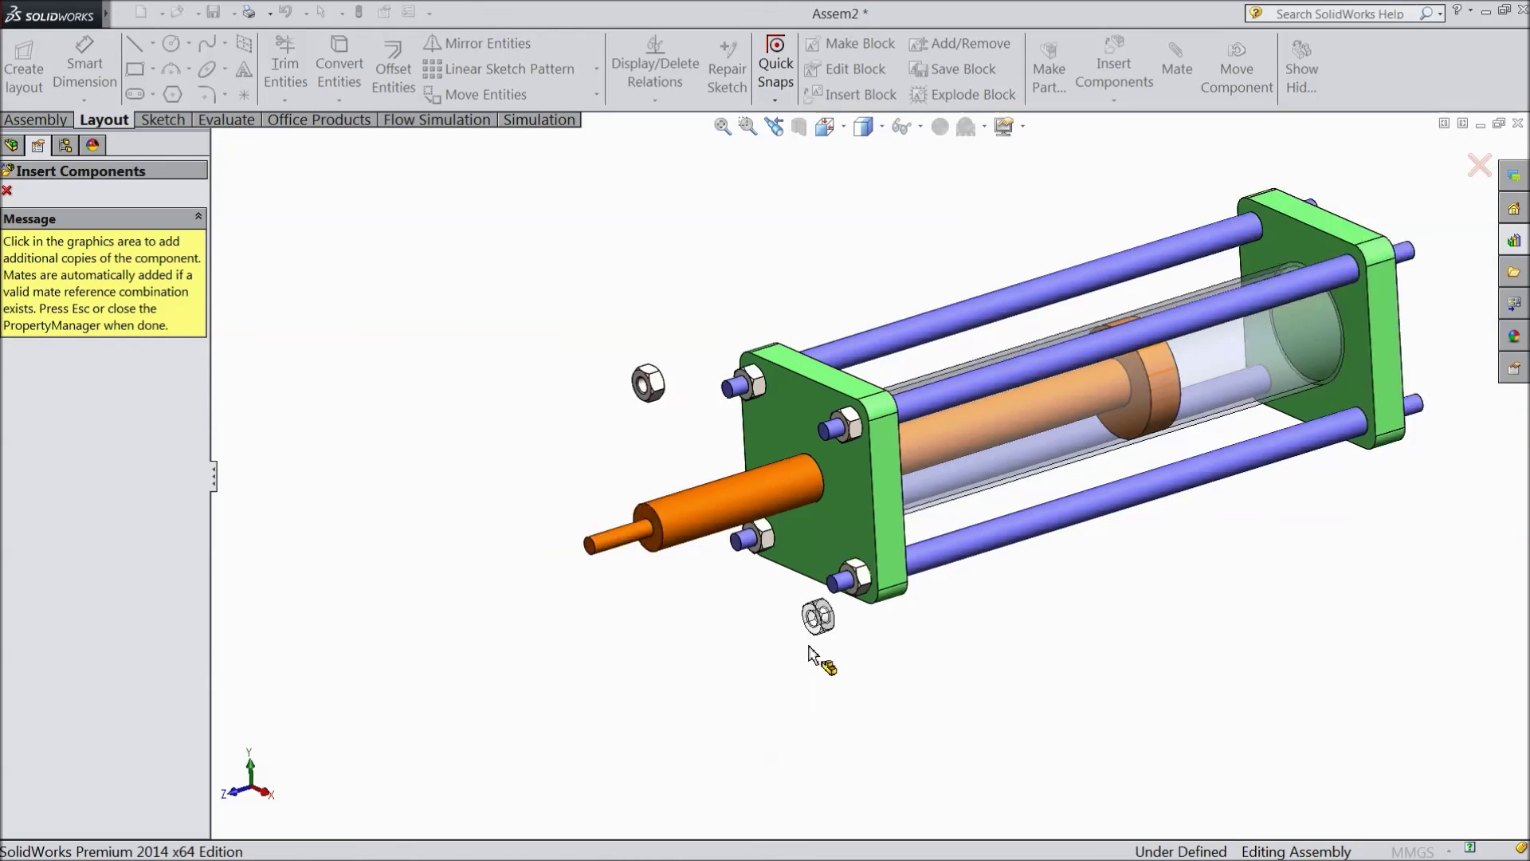
scroll(1244, 415, down, 3)
- Place hex nuts on the rear plate's four tie-rod ends and finish inserting nuts
middle_drag(1213, 369, 1052, 470)
scroll(1116, 354, down, 3)
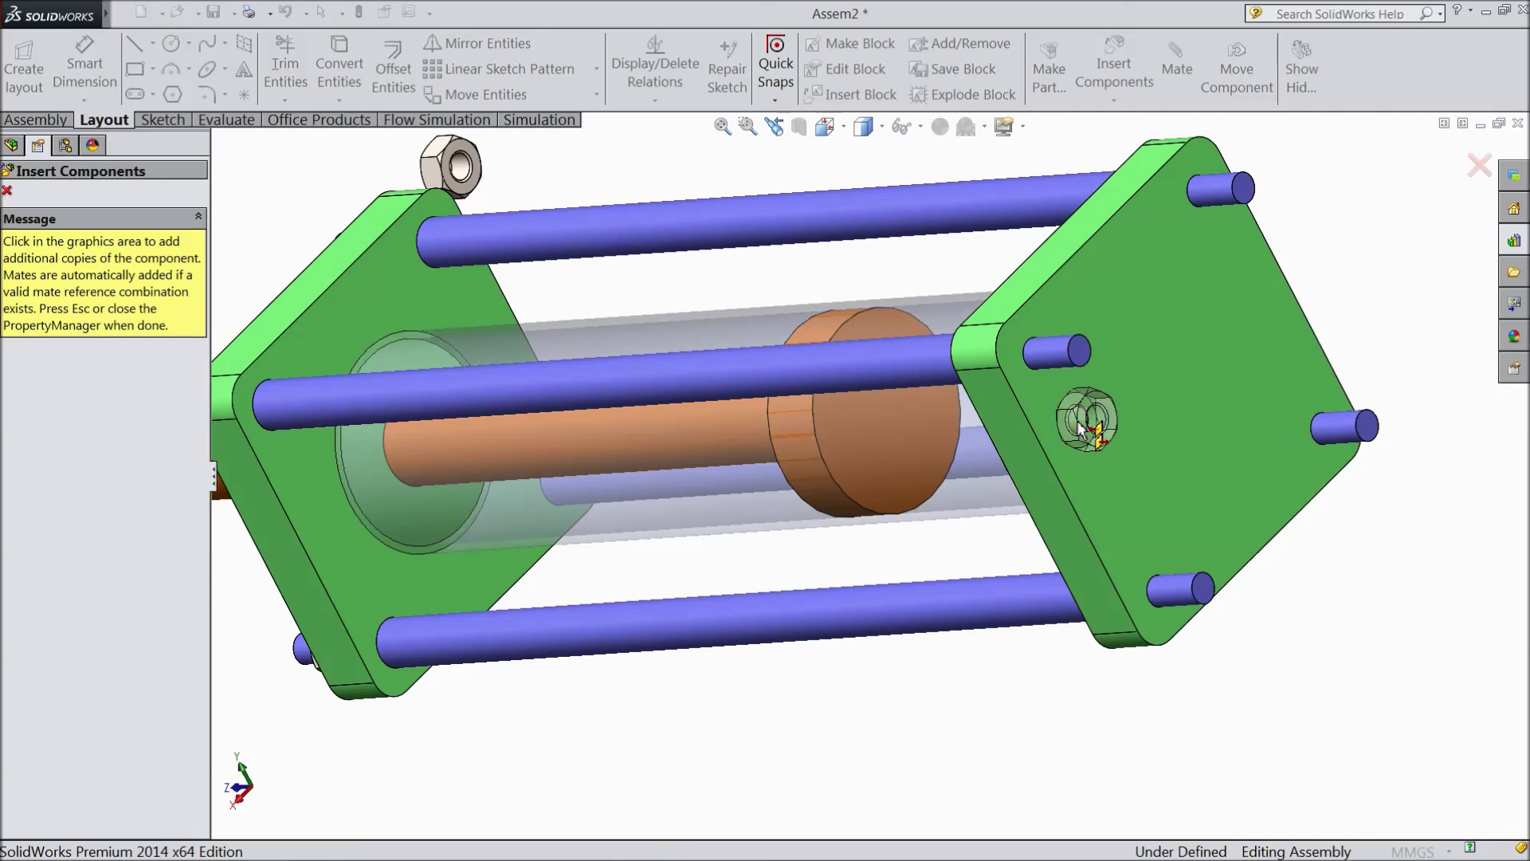
click(1072, 373)
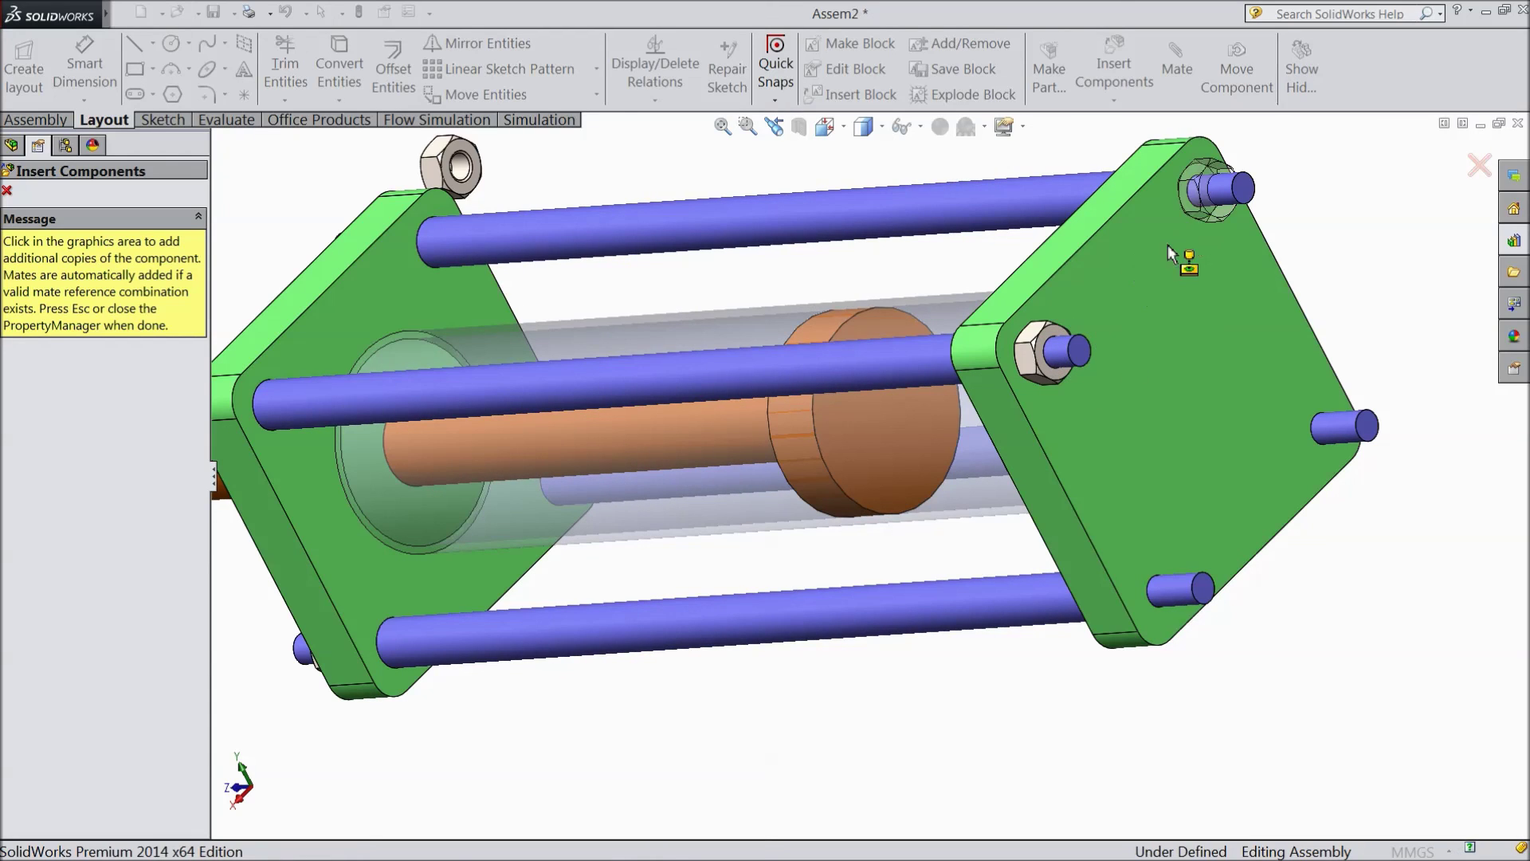
click(1193, 219)
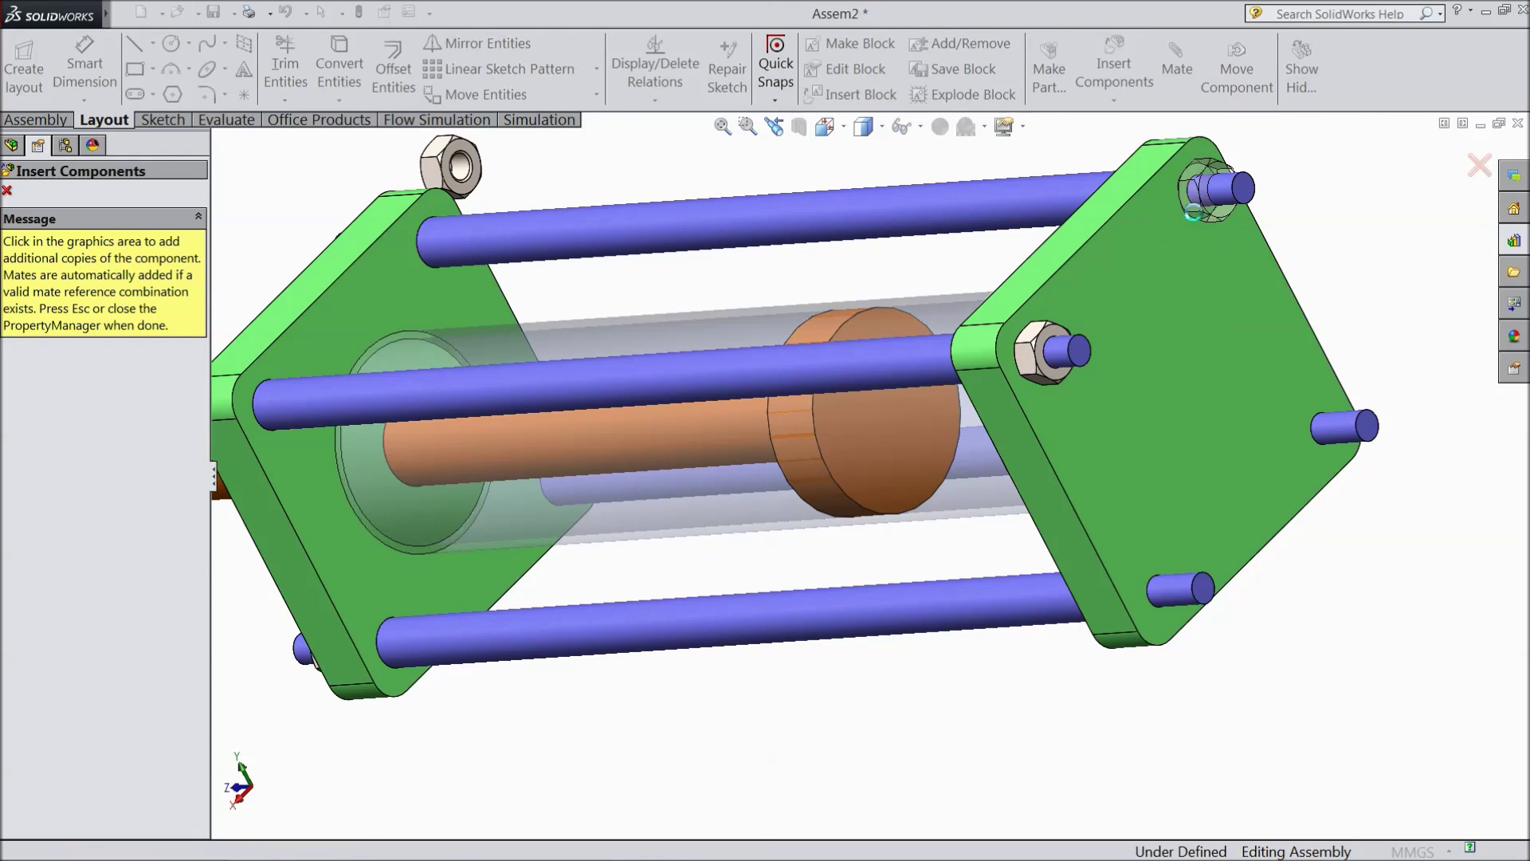
click(1307, 438)
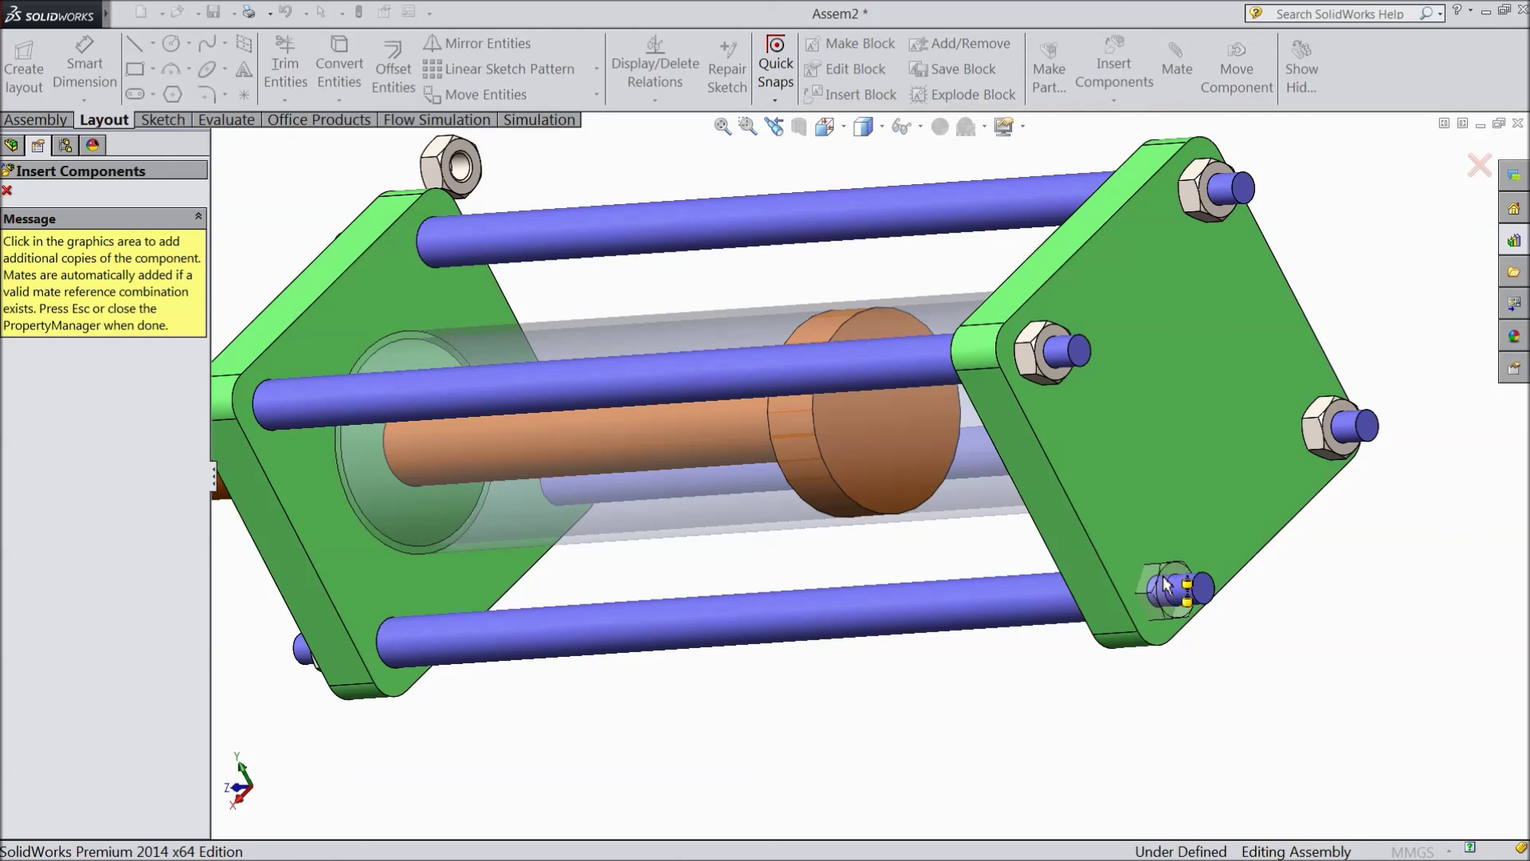
click(1199, 510)
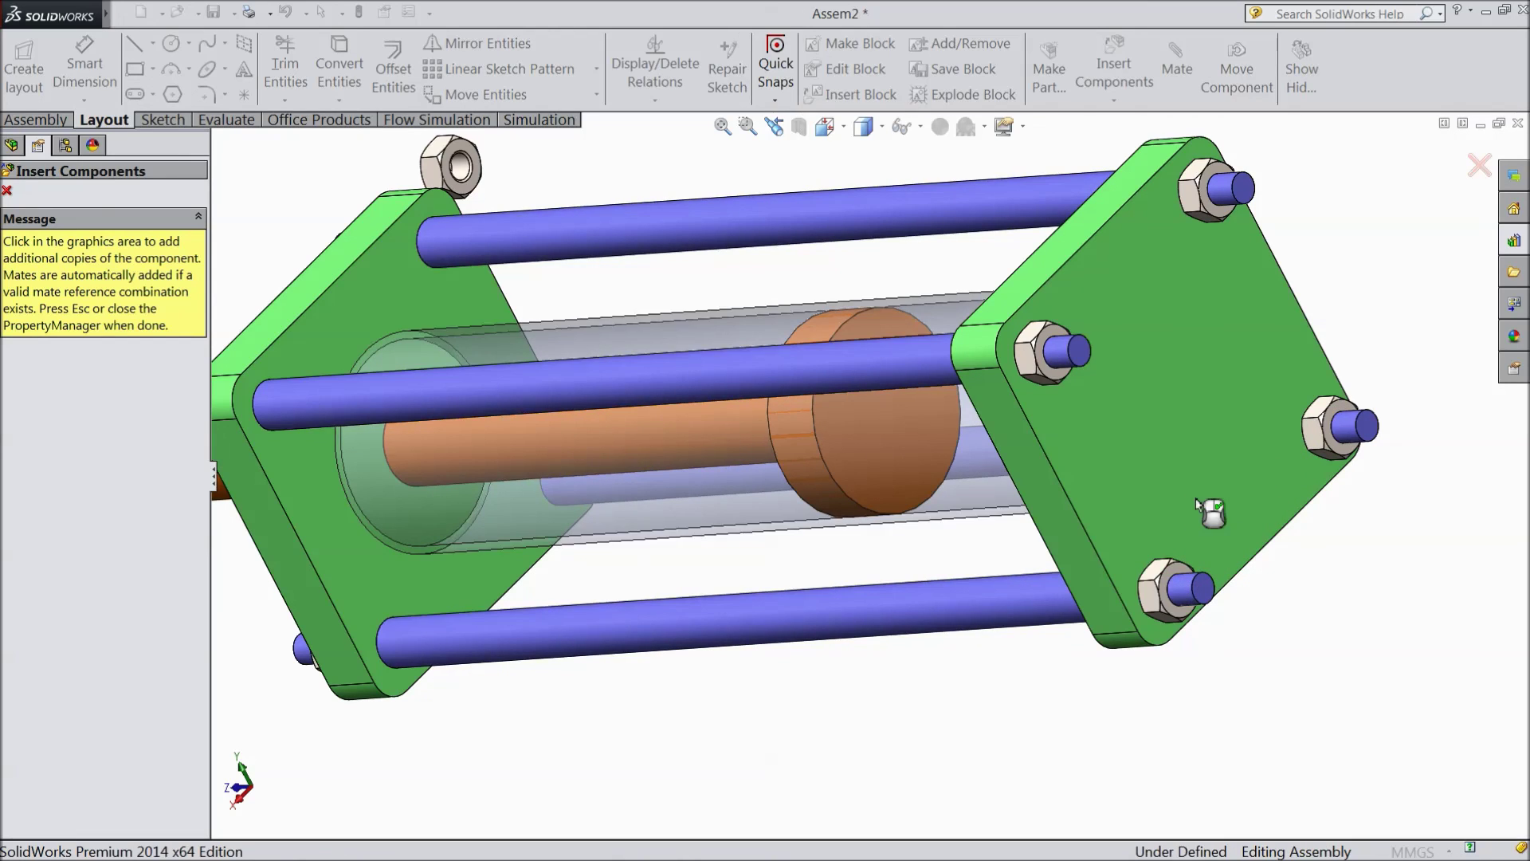
scroll(1180, 534, up, 2)
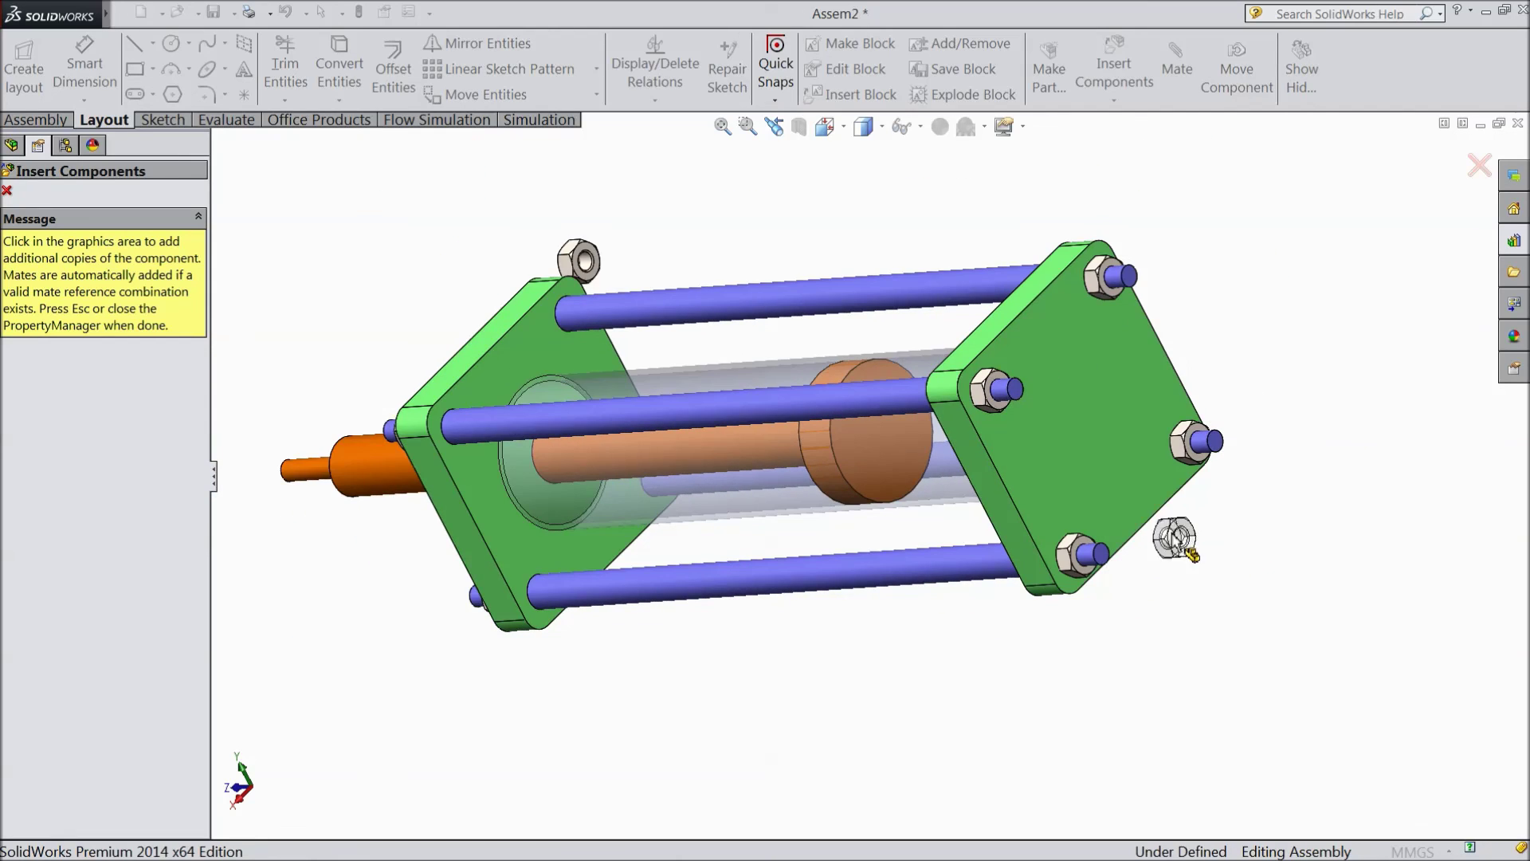
click(1480, 165)
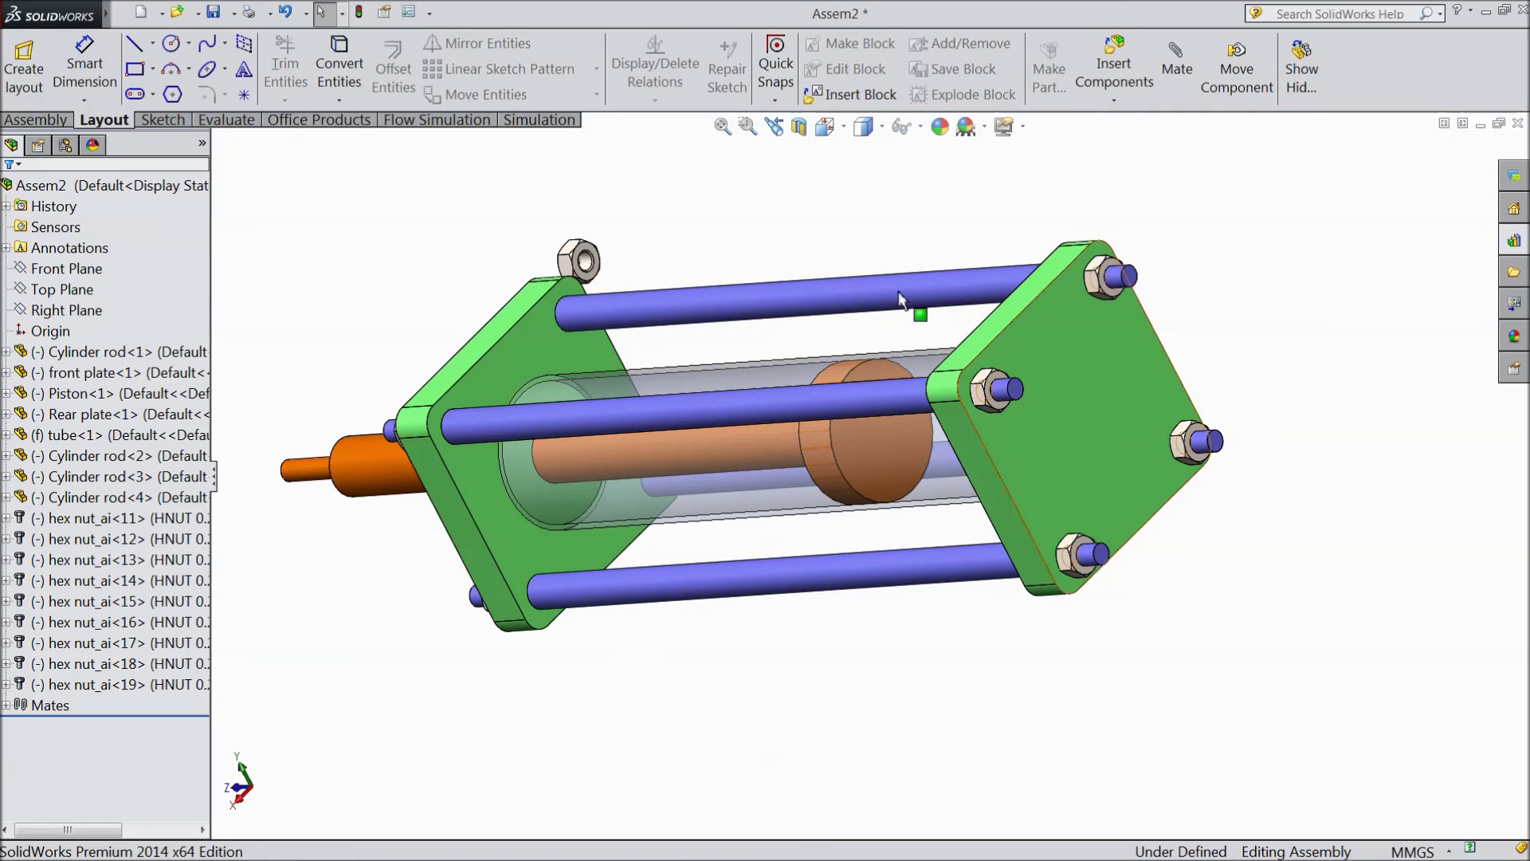
- Delete the stray hex nut floating beside the front plate, confirming the deletion
right_click(579, 262)
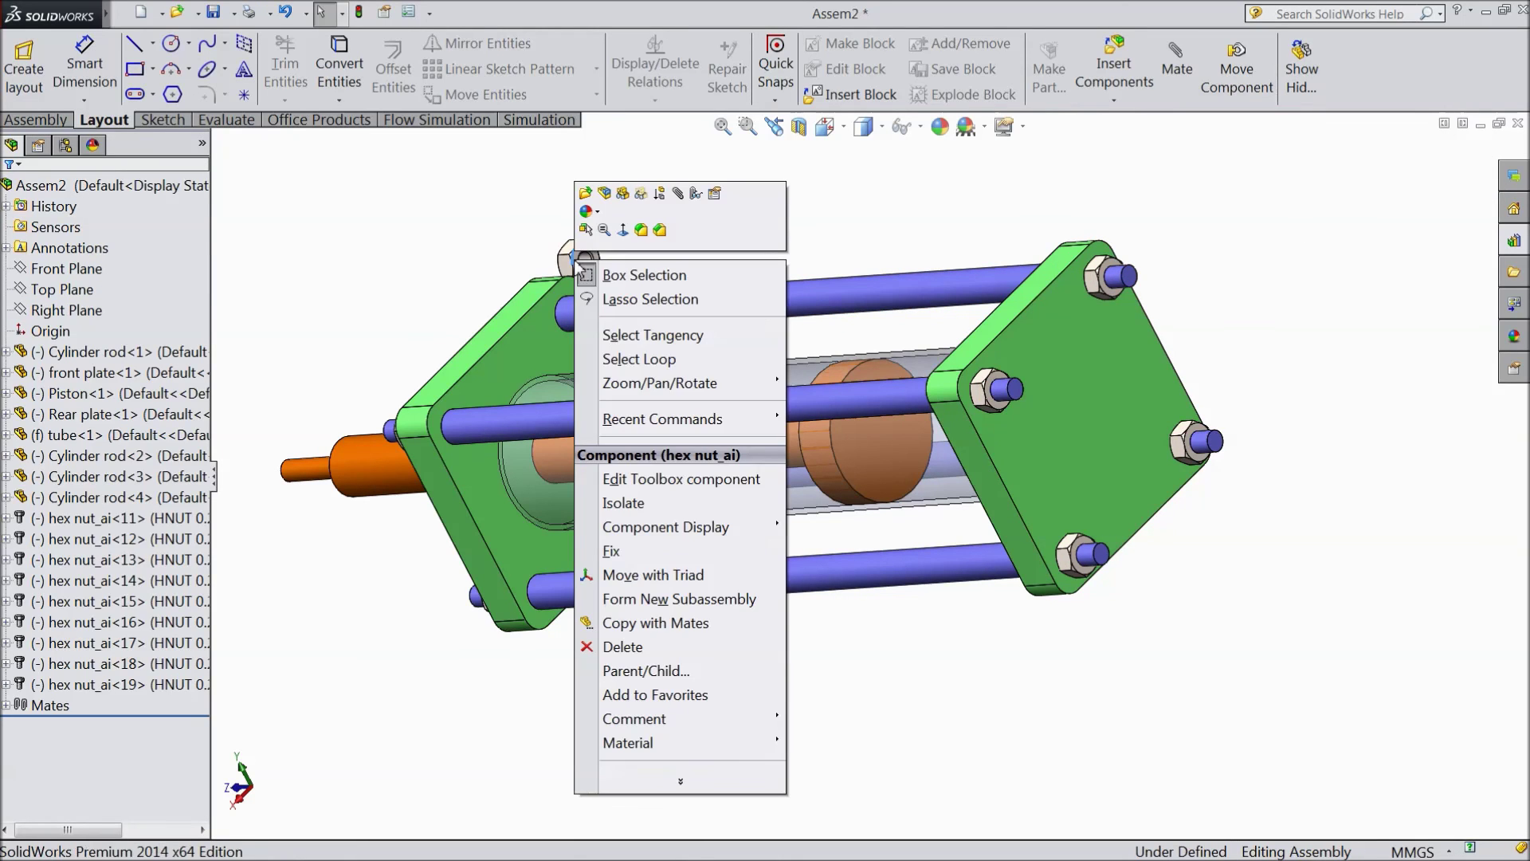
click(614, 647)
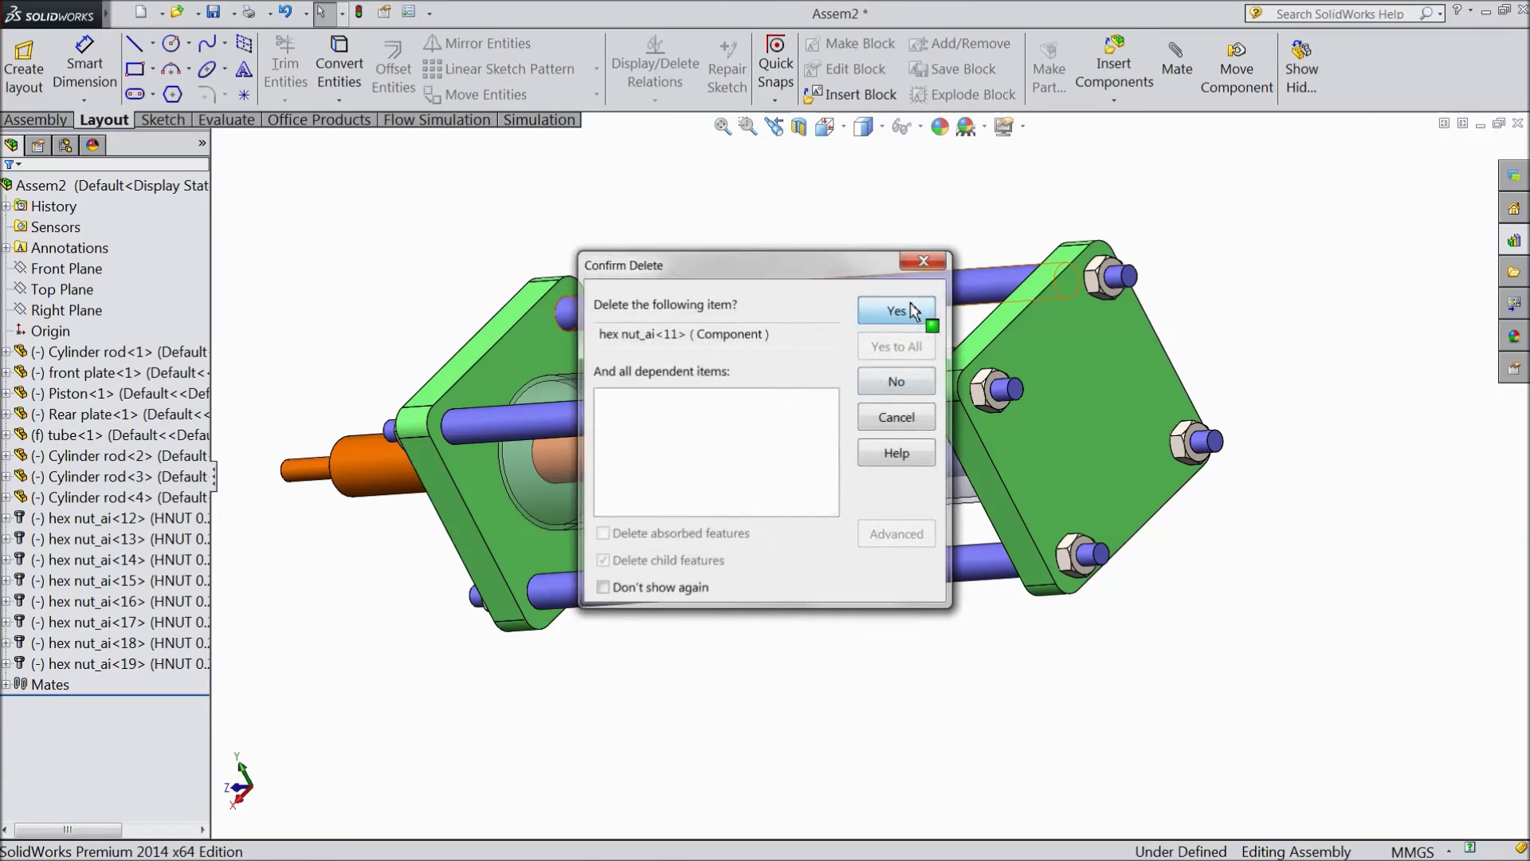
click(913, 310)
middle_drag(763, 231, 781, 260)
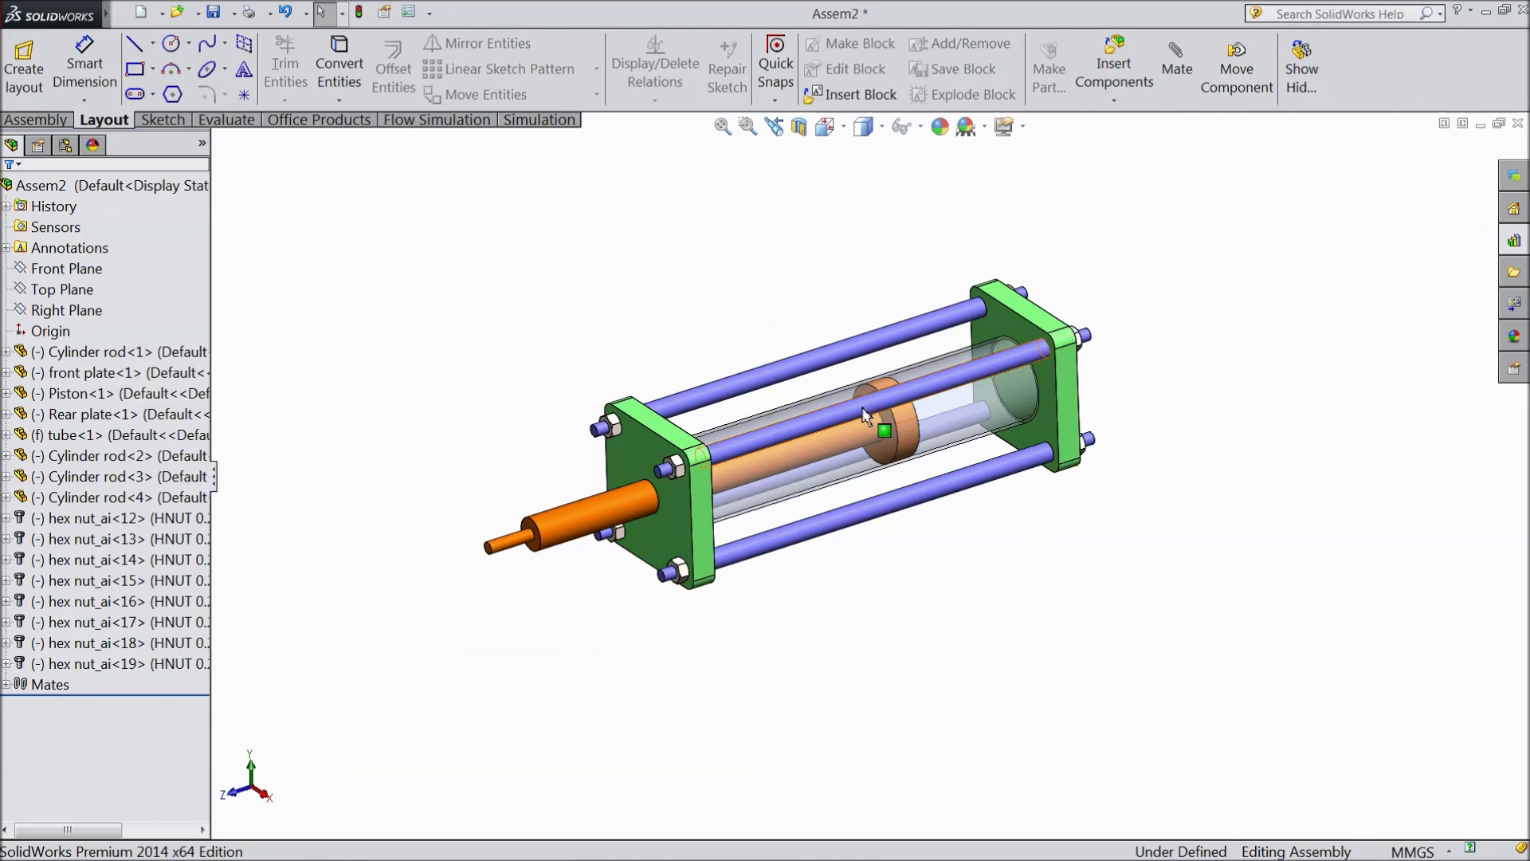
- Drag the piston rod out of the tube, back in, and out again past the front plate
scroll(832, 394, down, 3)
drag(519, 558, 454, 596)
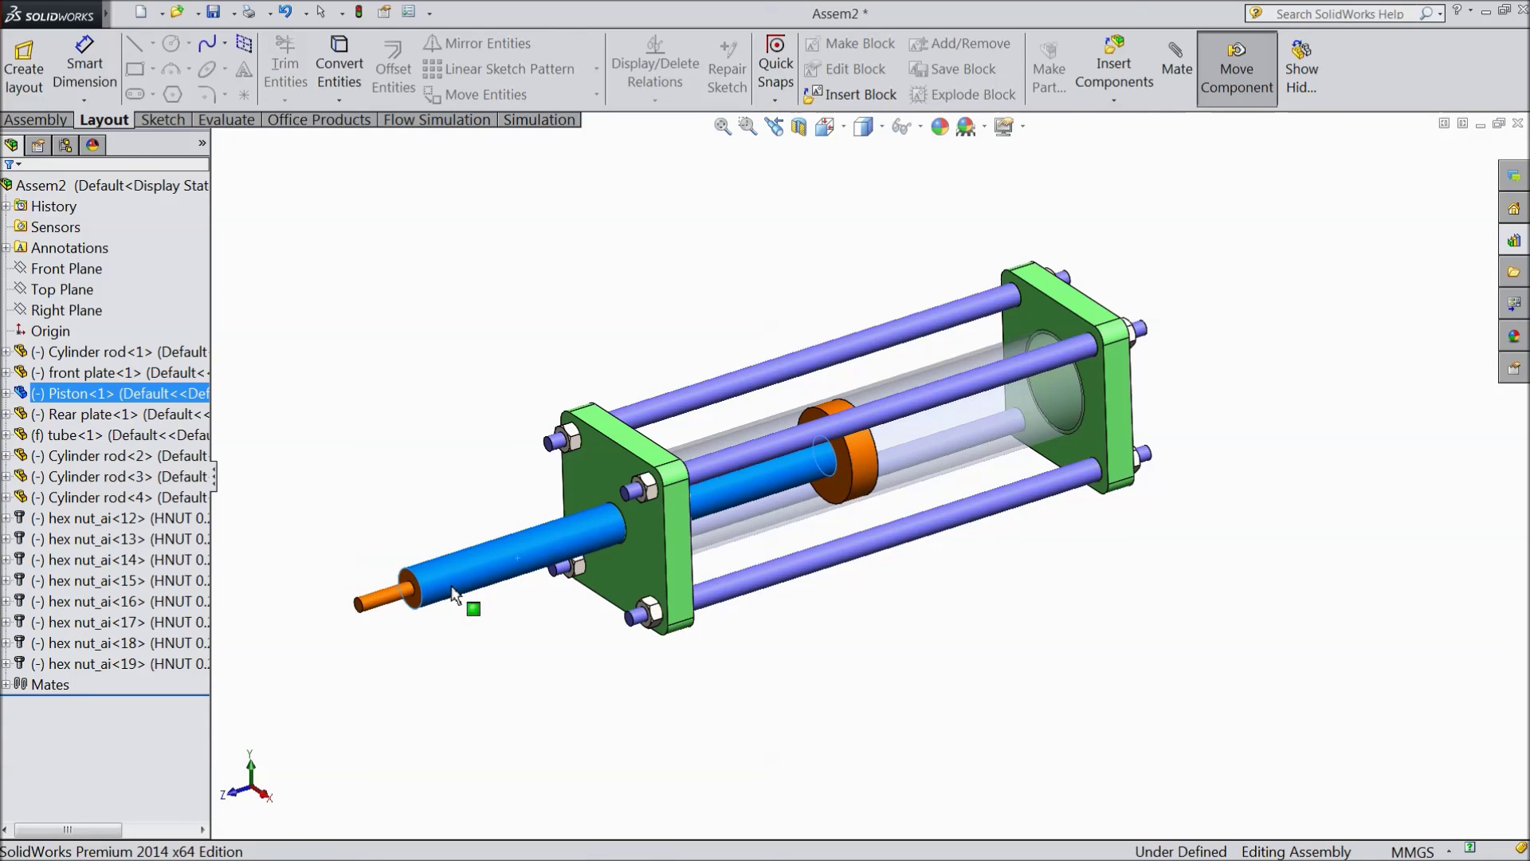
drag(453, 593, 495, 558)
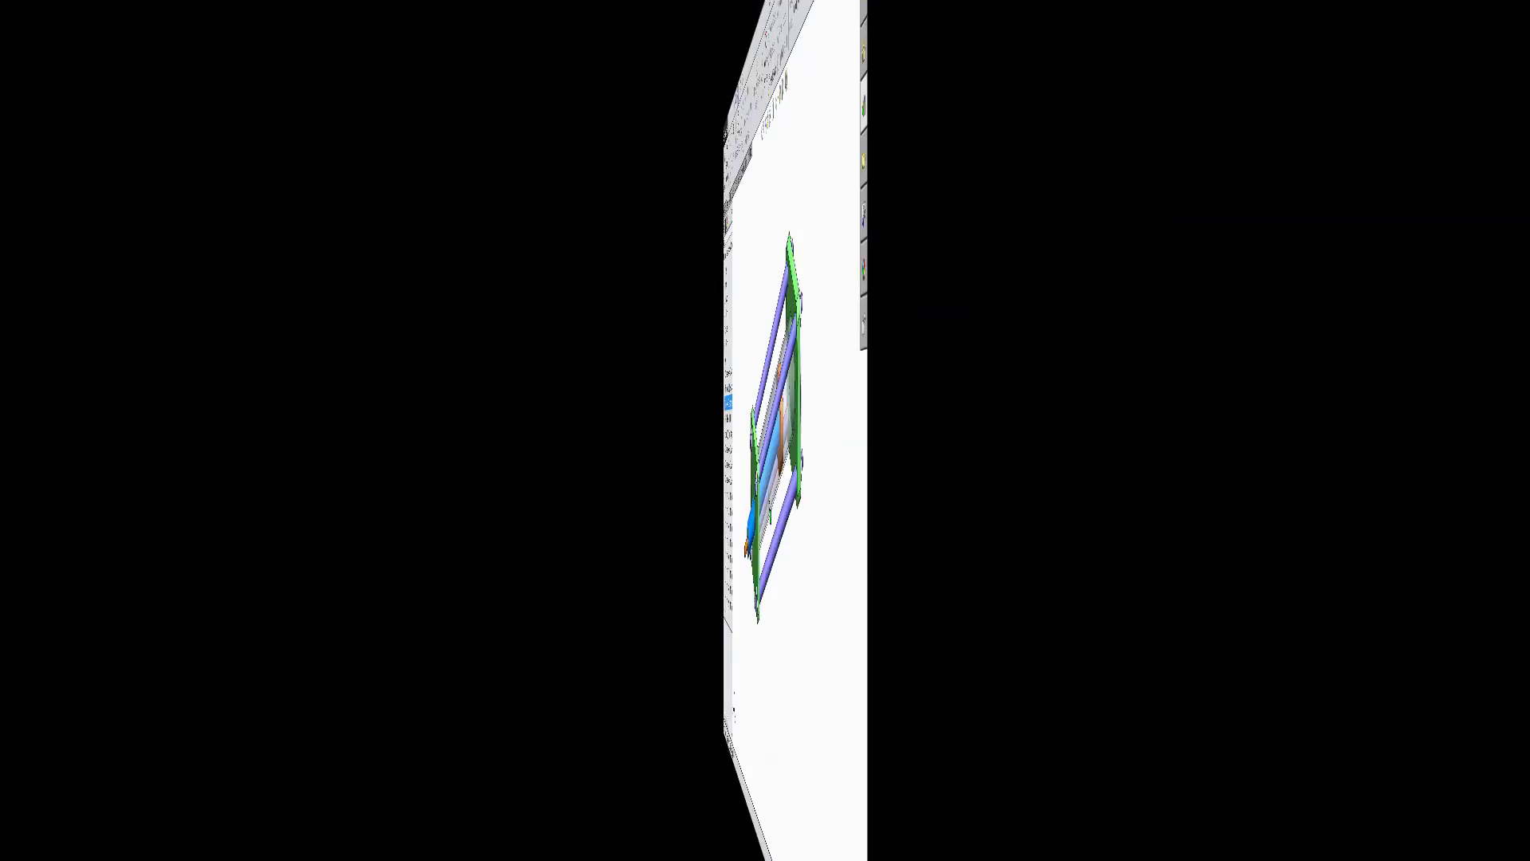